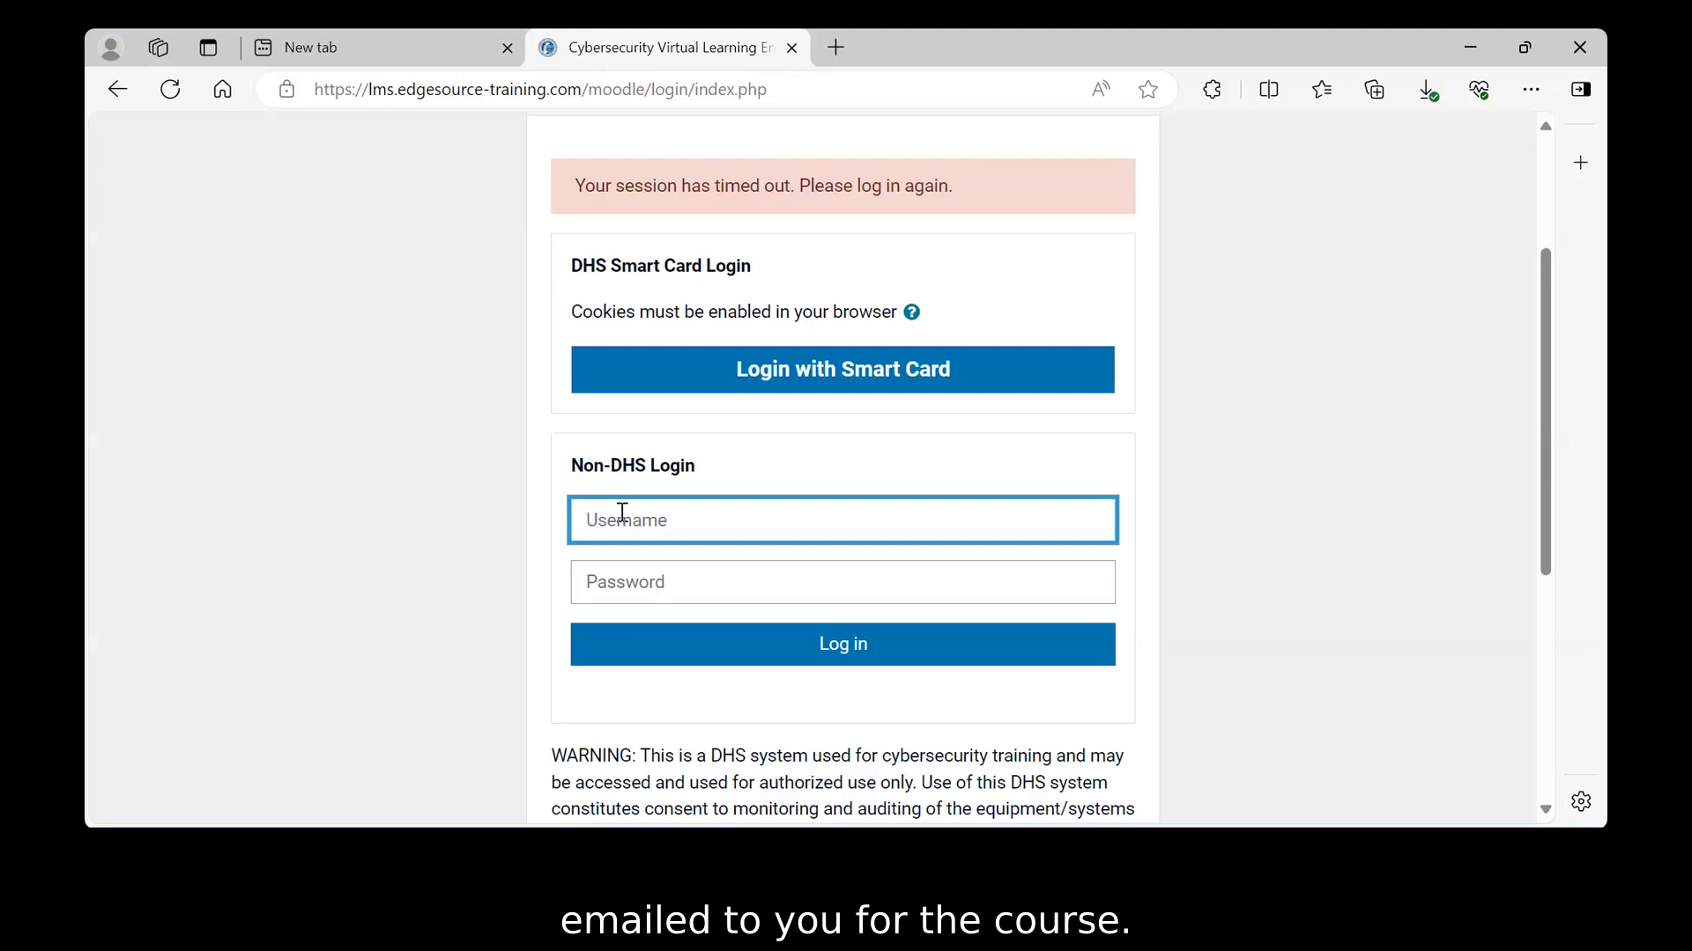
- Enter the account's e-mail address as the username for the Non-DHS login
type("D")
key("BackSpace")
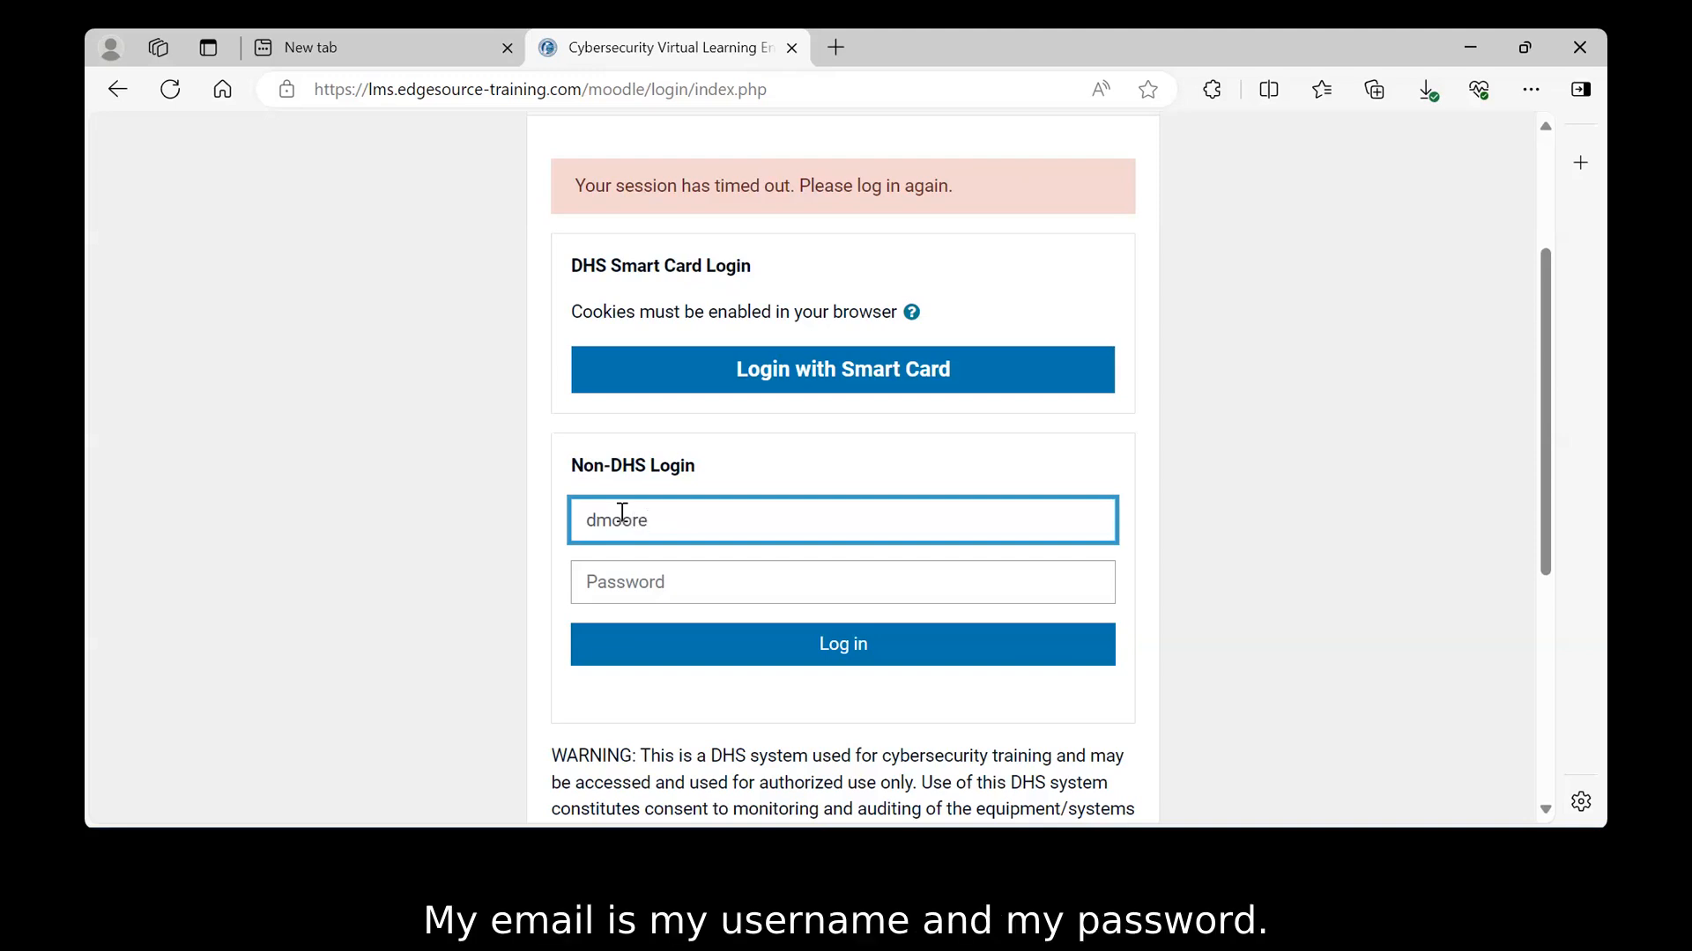
key("Tab")
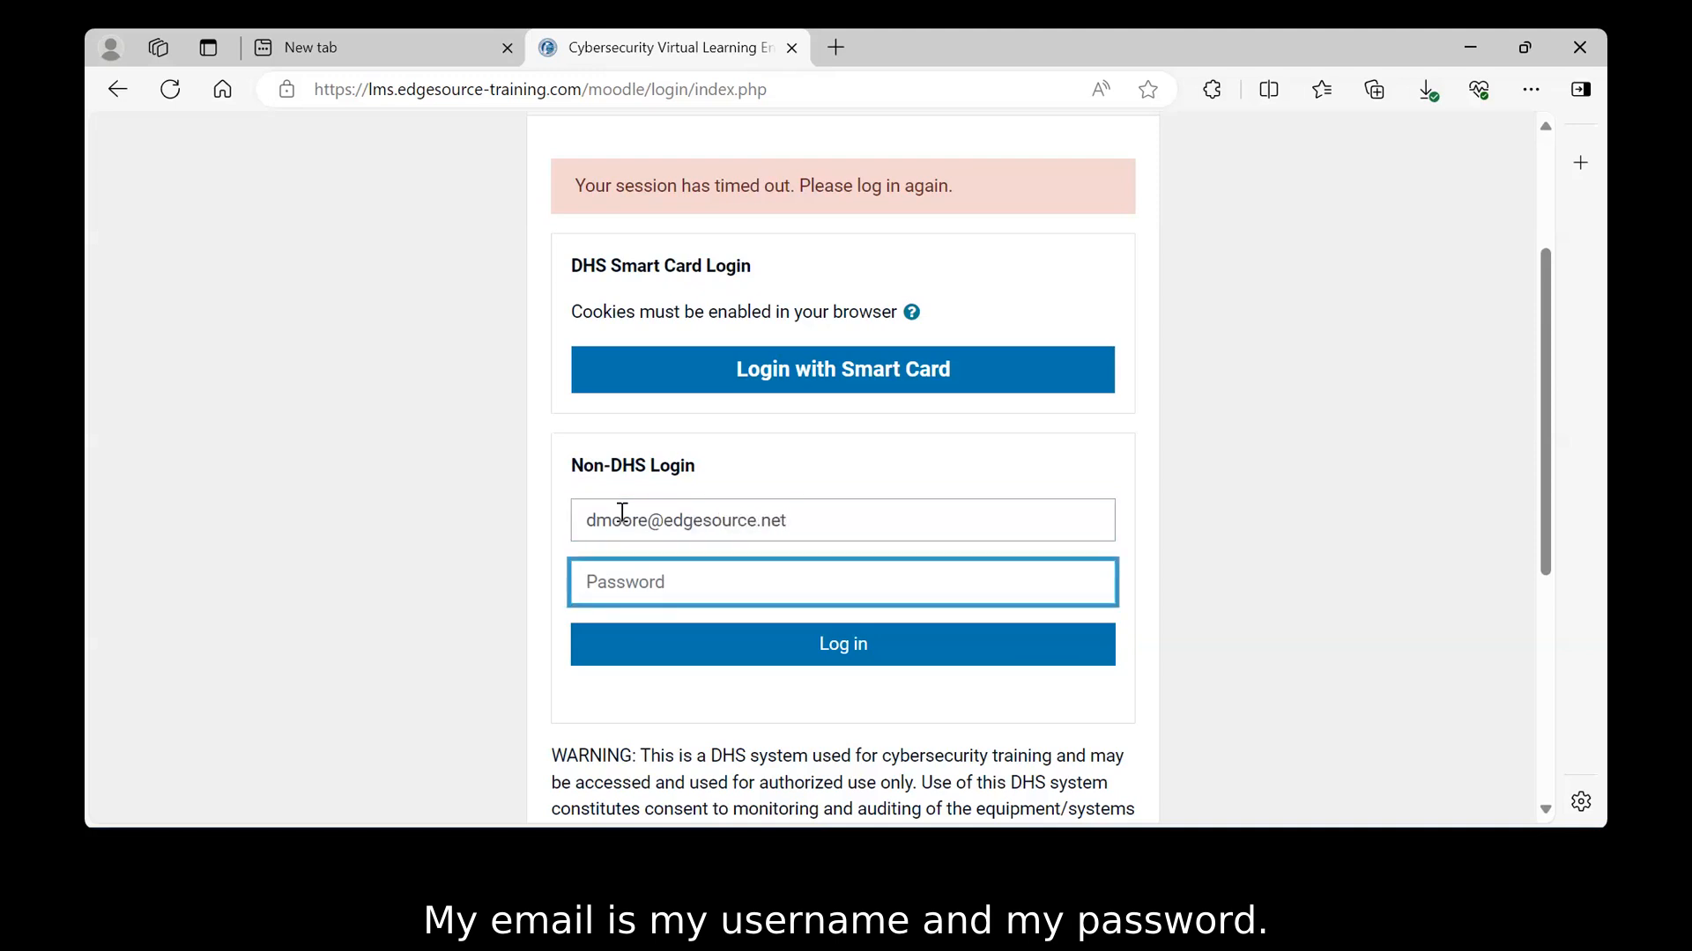
- Enter the account password and submit the Non-DHS login
type("•")
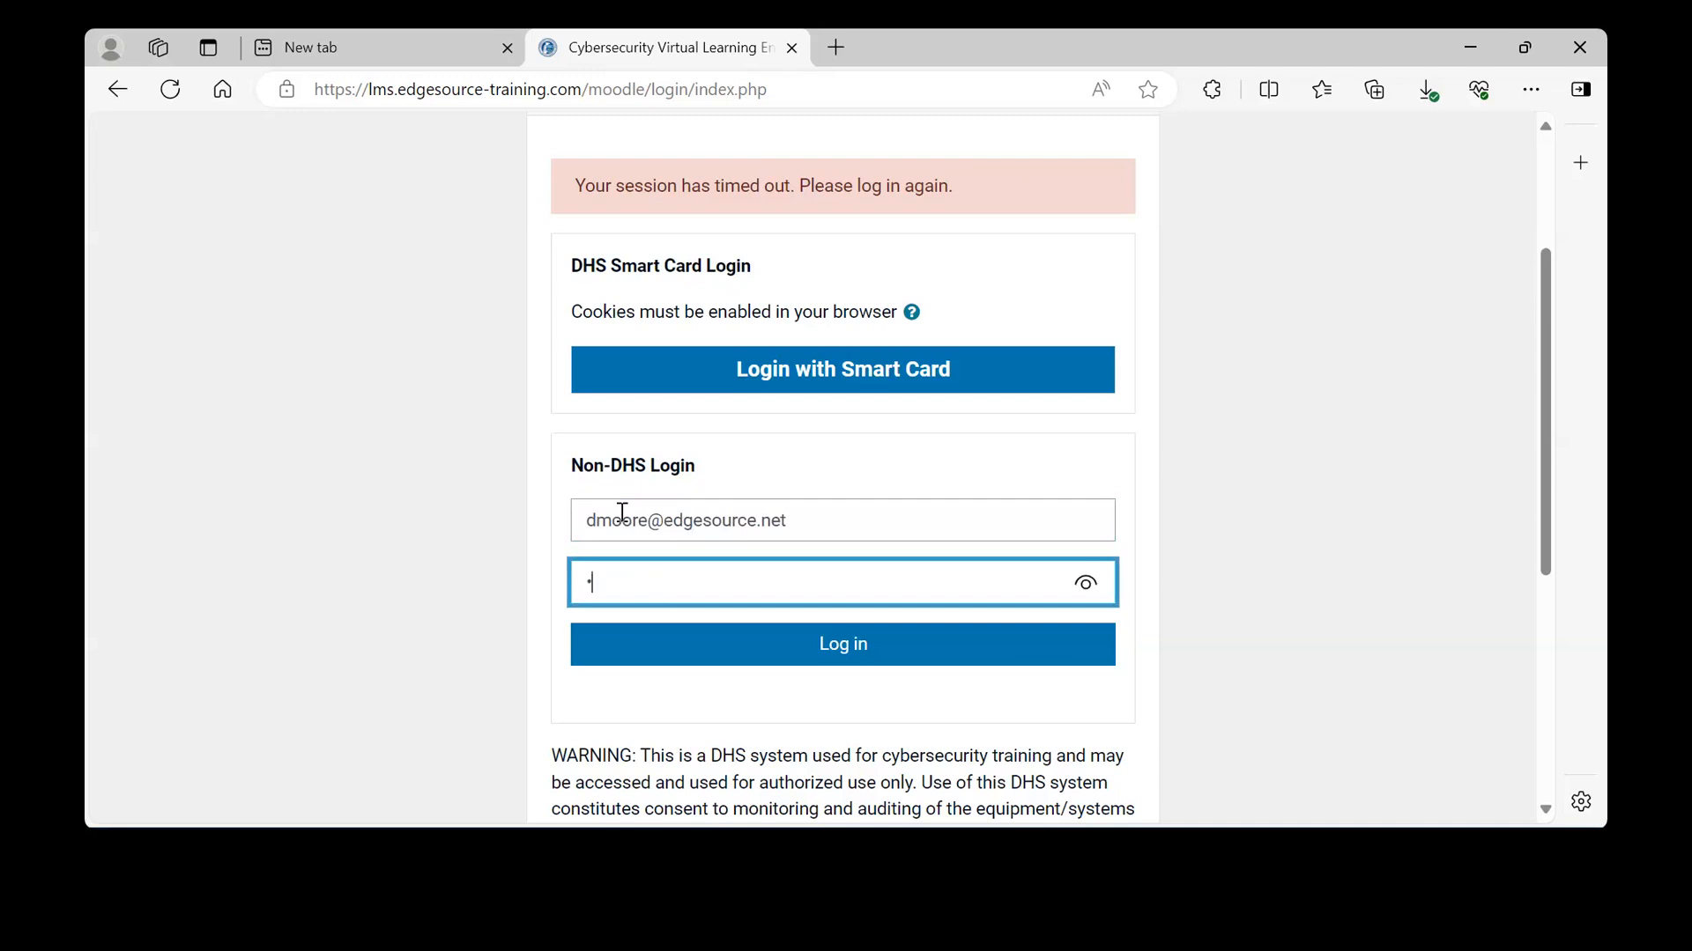
type("•••••••••••••••••")
key("Return")
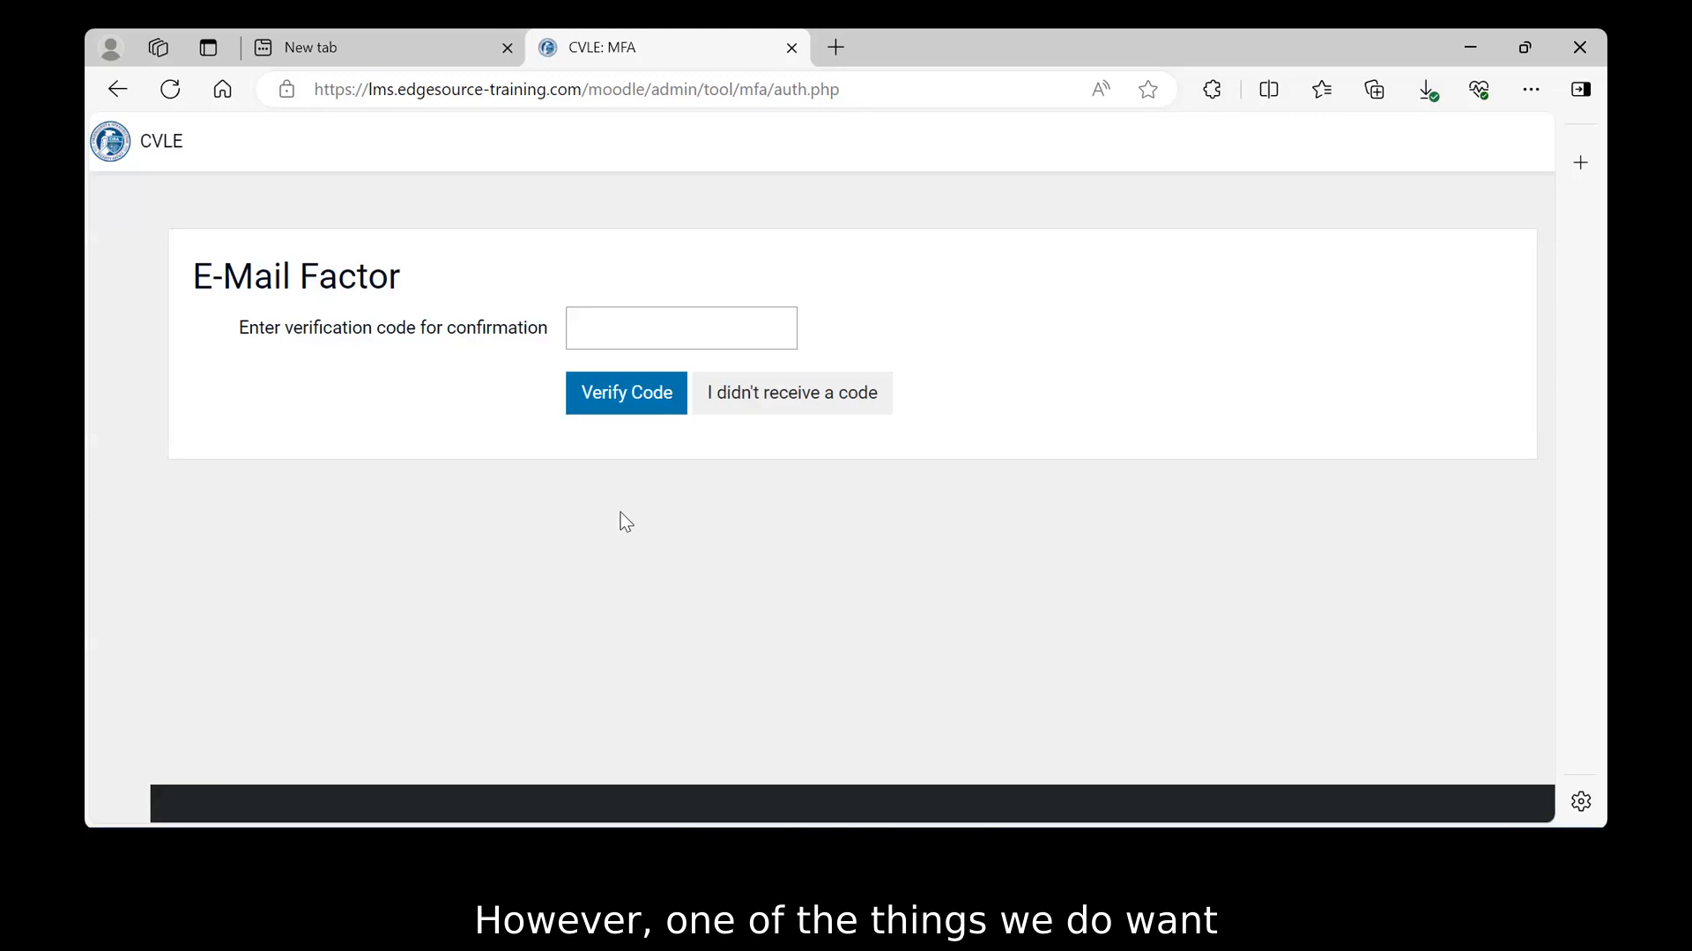
- Enter the e-mailed verification code and submit it for confirmation
left_click(597, 325)
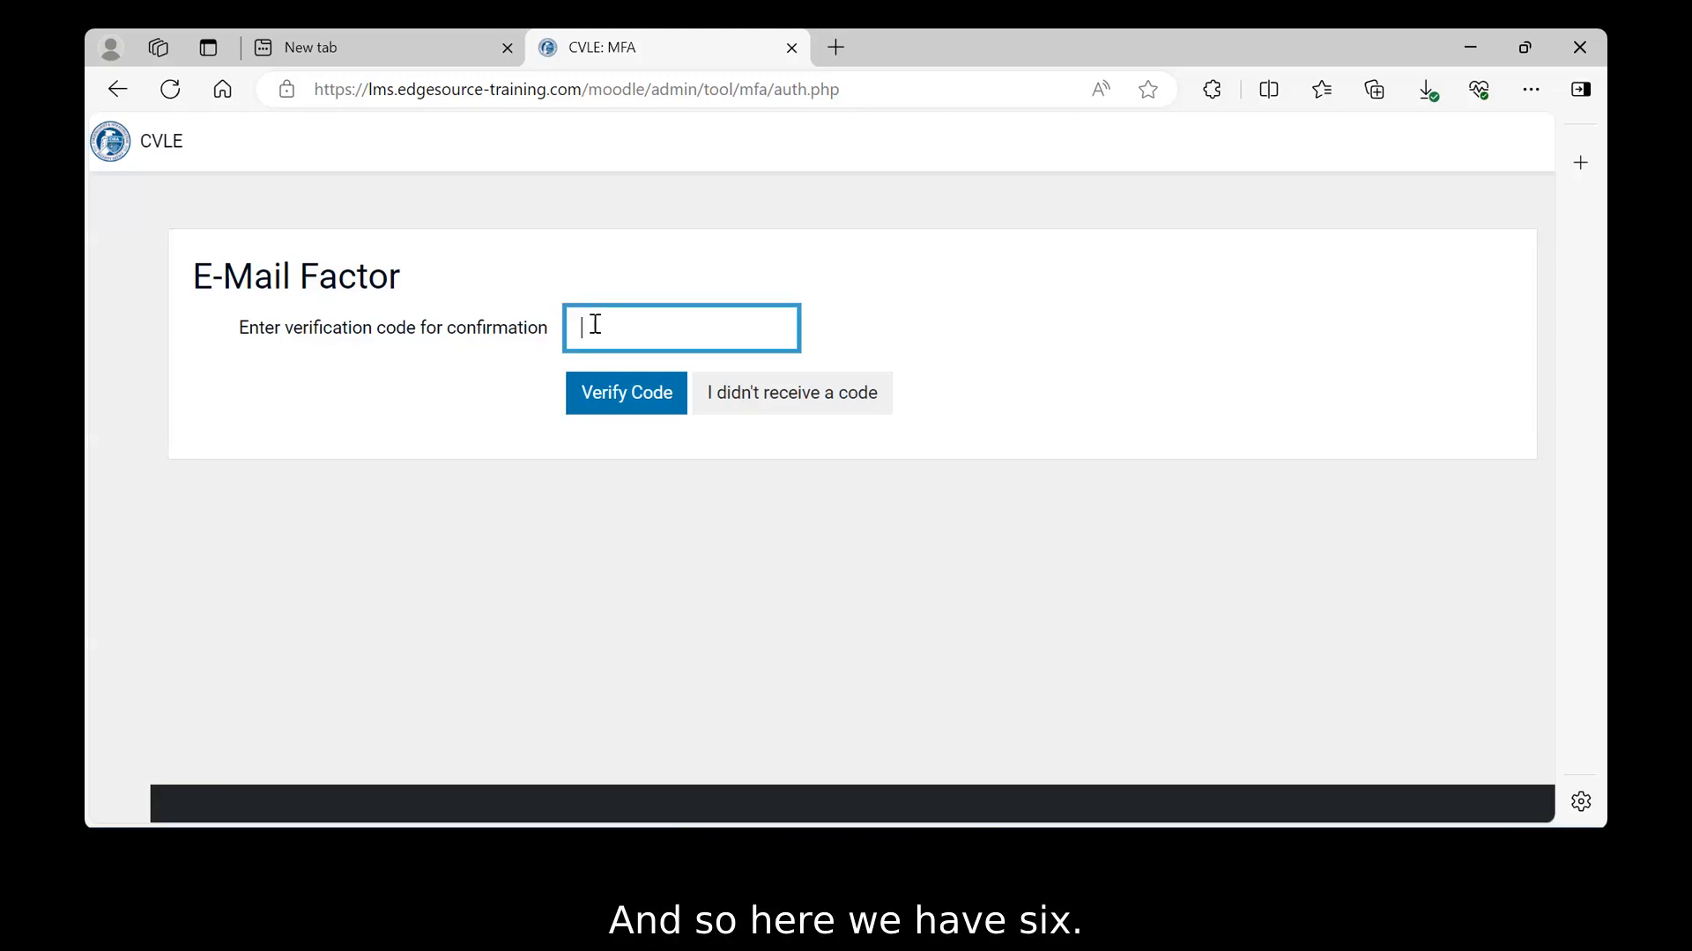
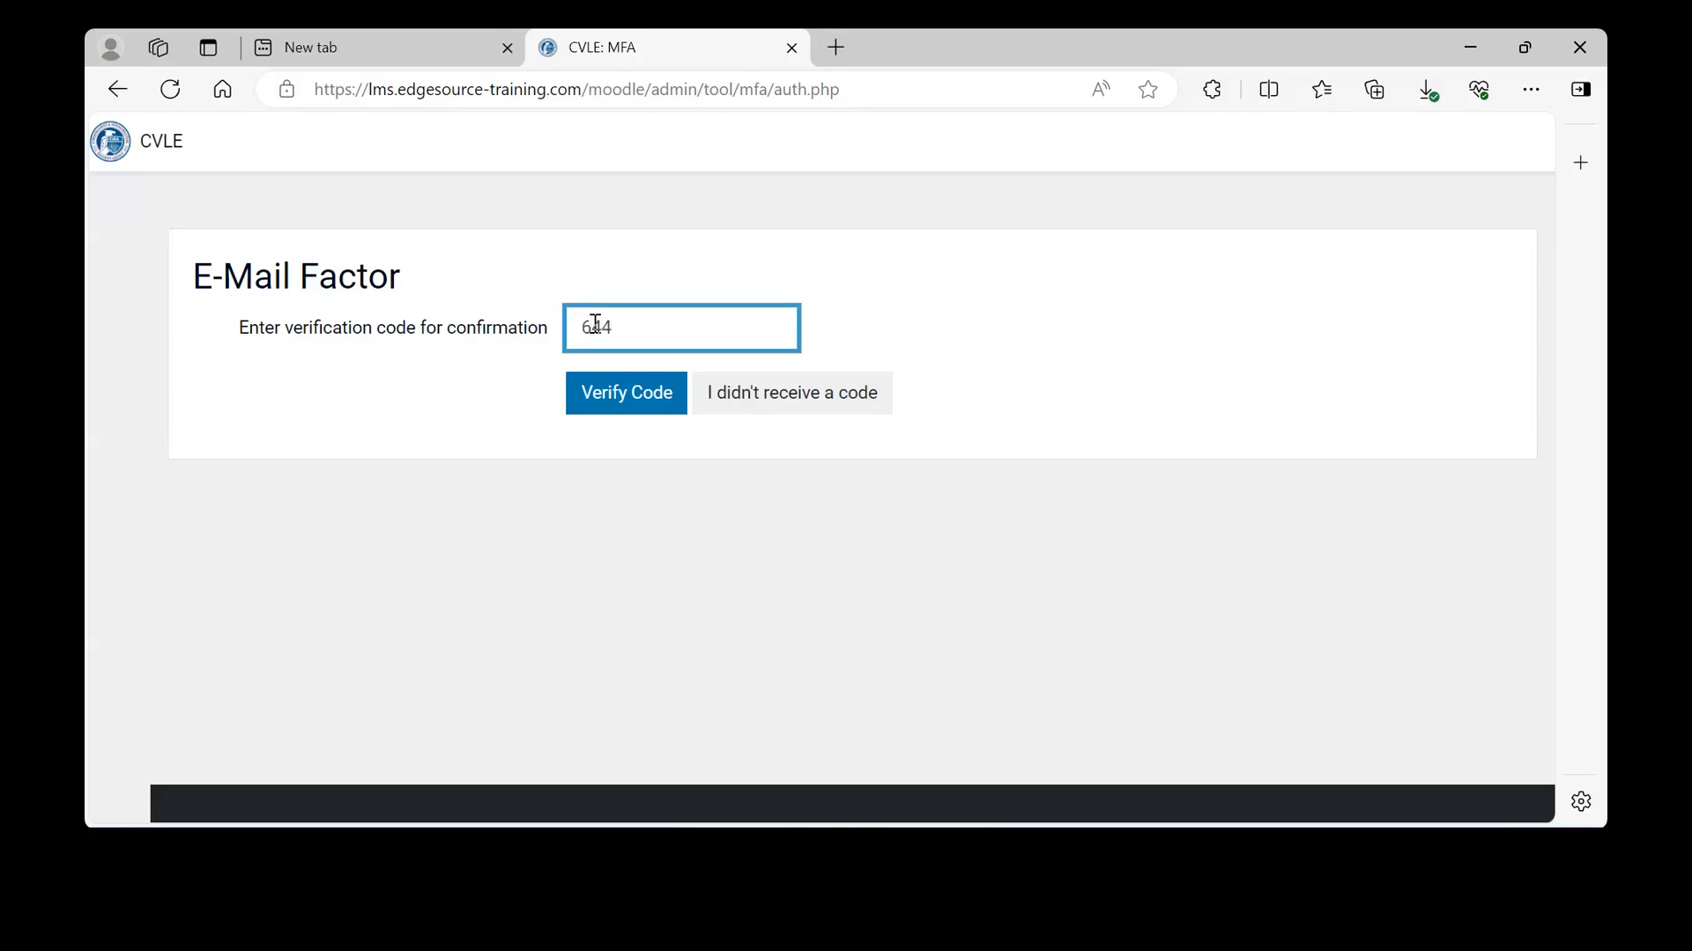
left_click(630, 398)
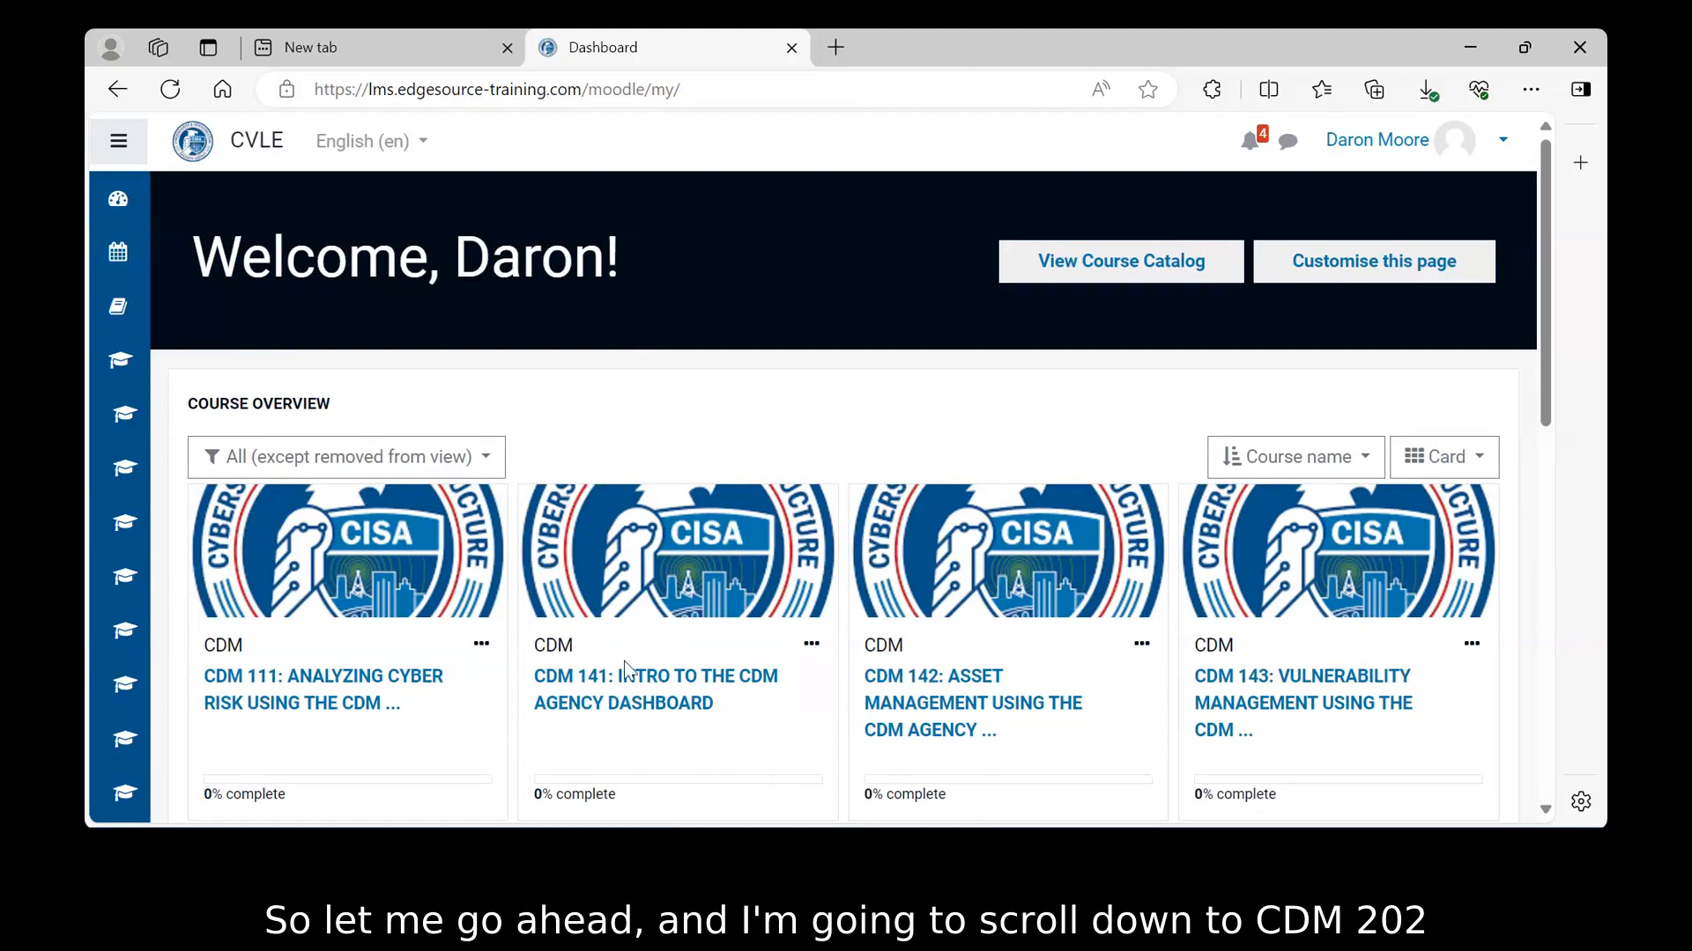
- Open the CDM 202: Managing Configuration Settings course from the course overview
scroll(630, 669, "down", 4)
scroll(631, 671, "down", 3)
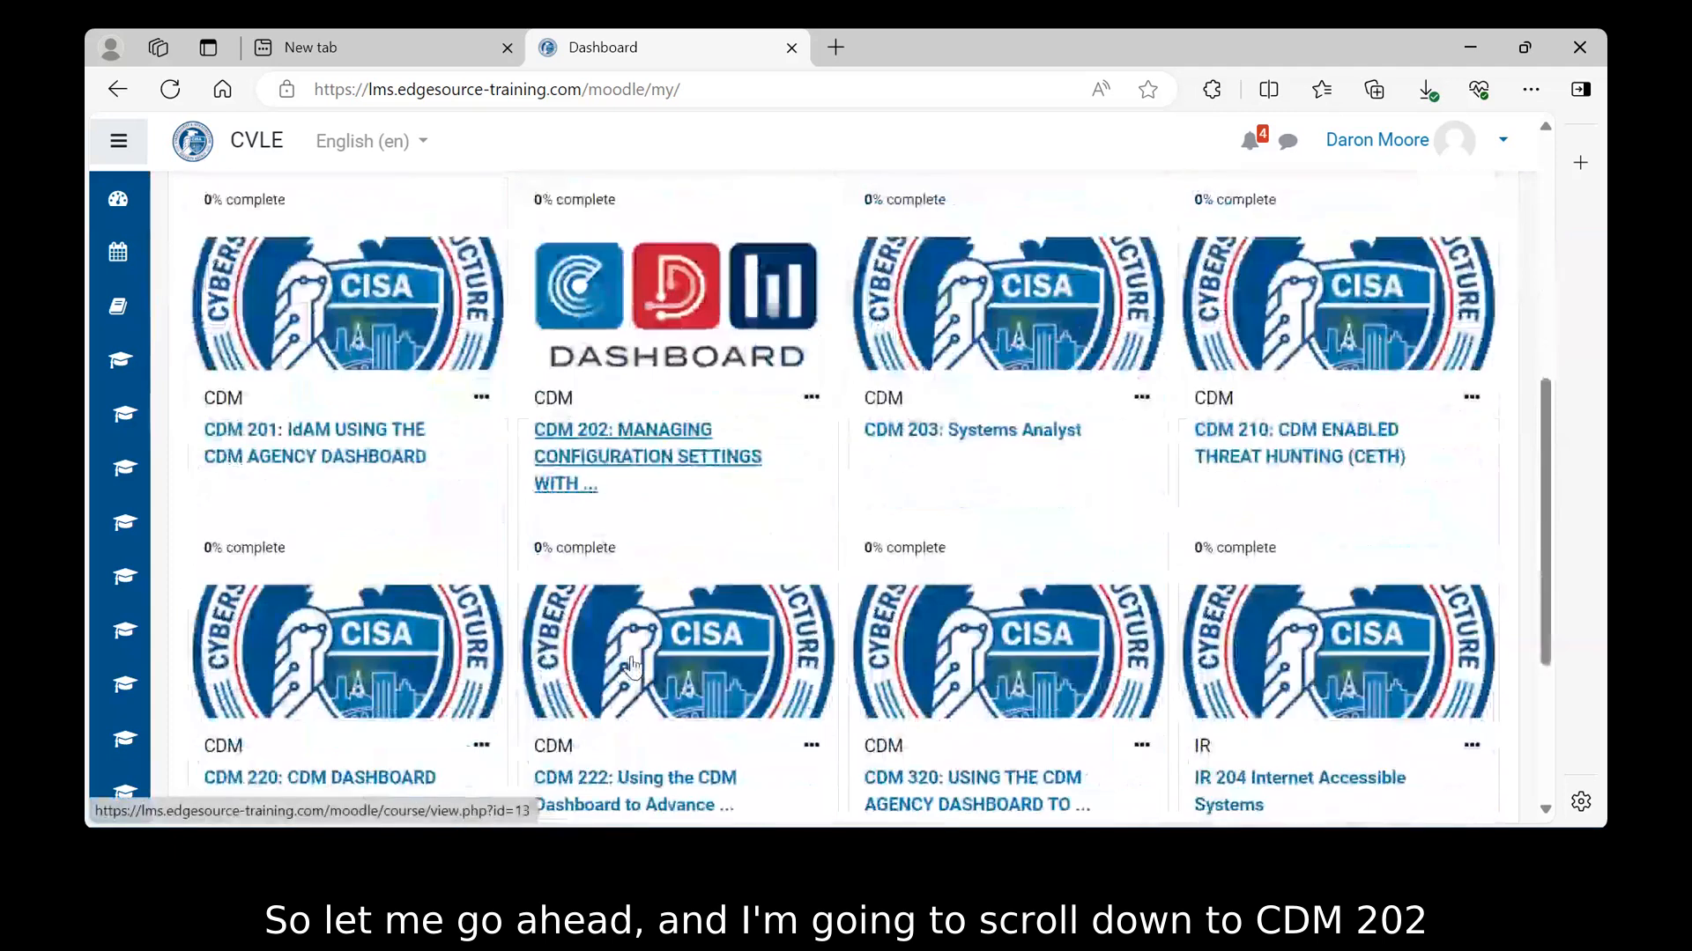
left_click(602, 434)
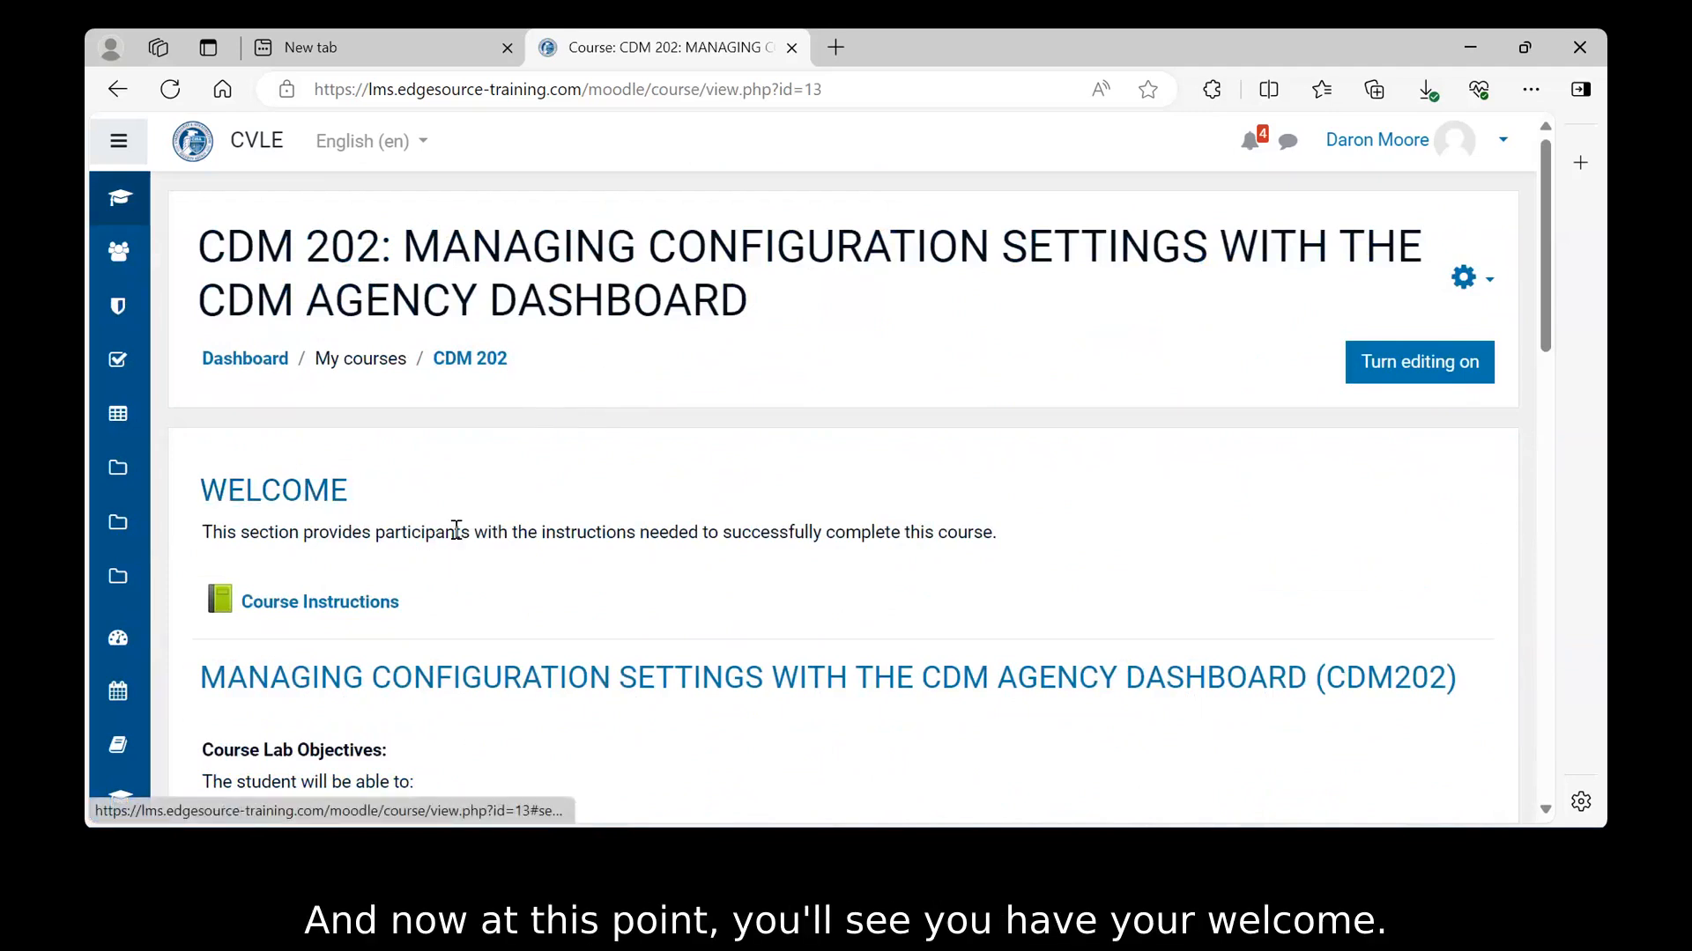
- Review the CDM 202 course page, covering the lab objectives, slides, lab guides, supplemental resources, Student Range and Feedback Survey
scroll(457, 528, "down", 1)
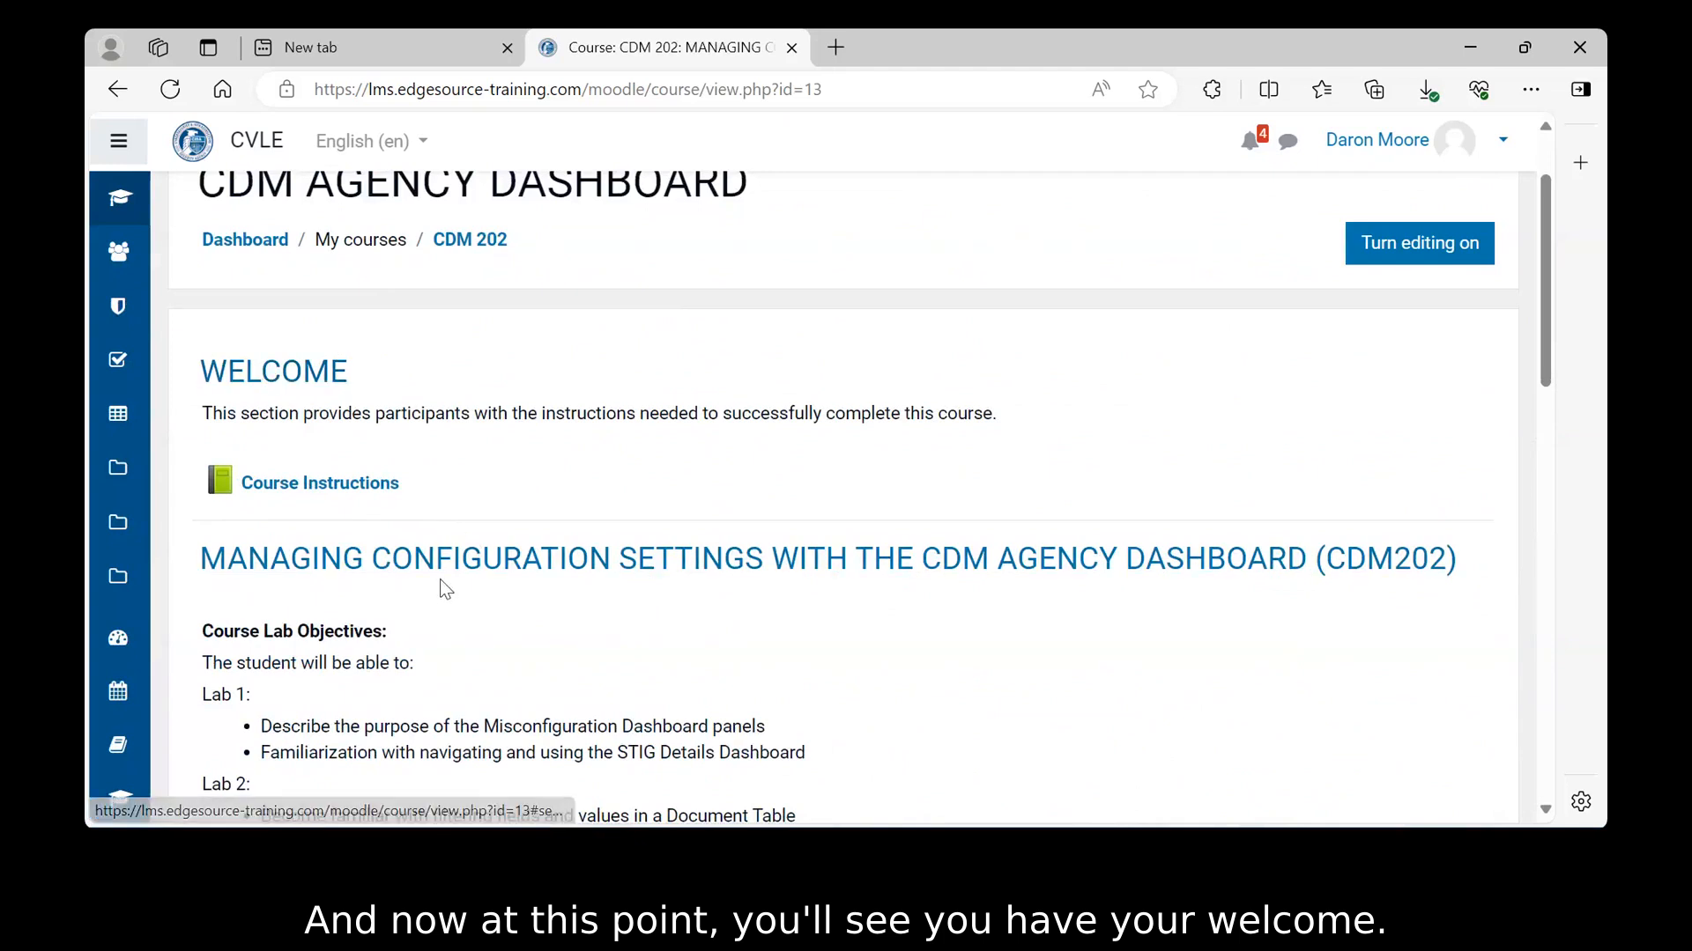
scroll(440, 564, "down", 2)
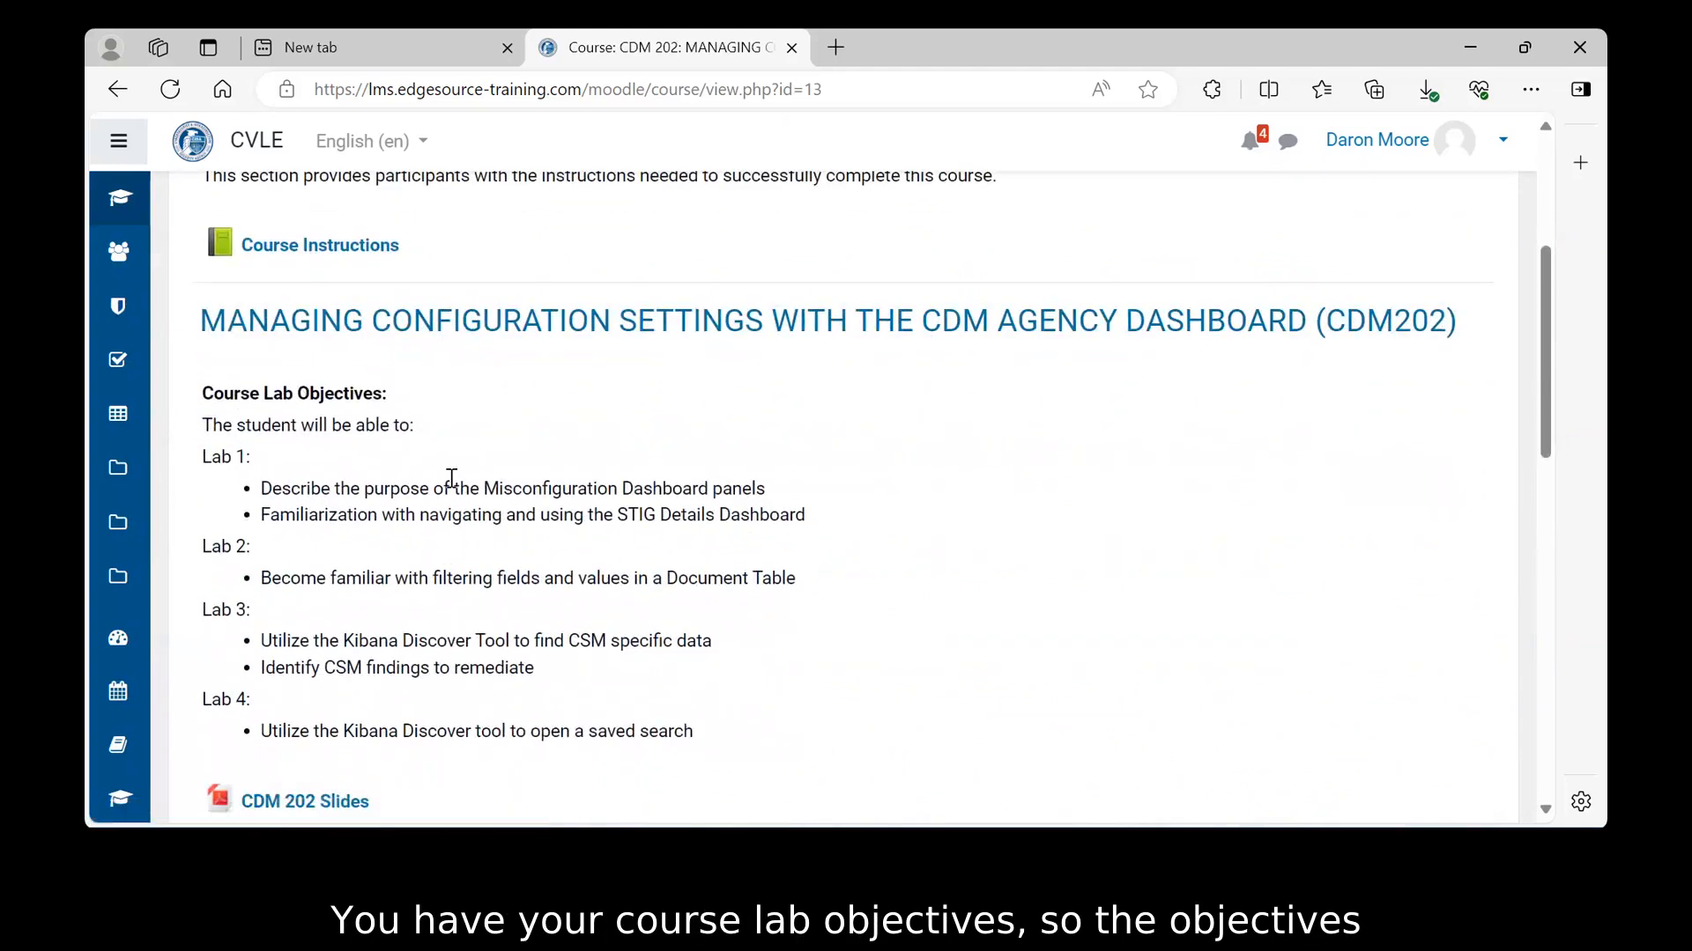
scroll(358, 537, "down", 1)
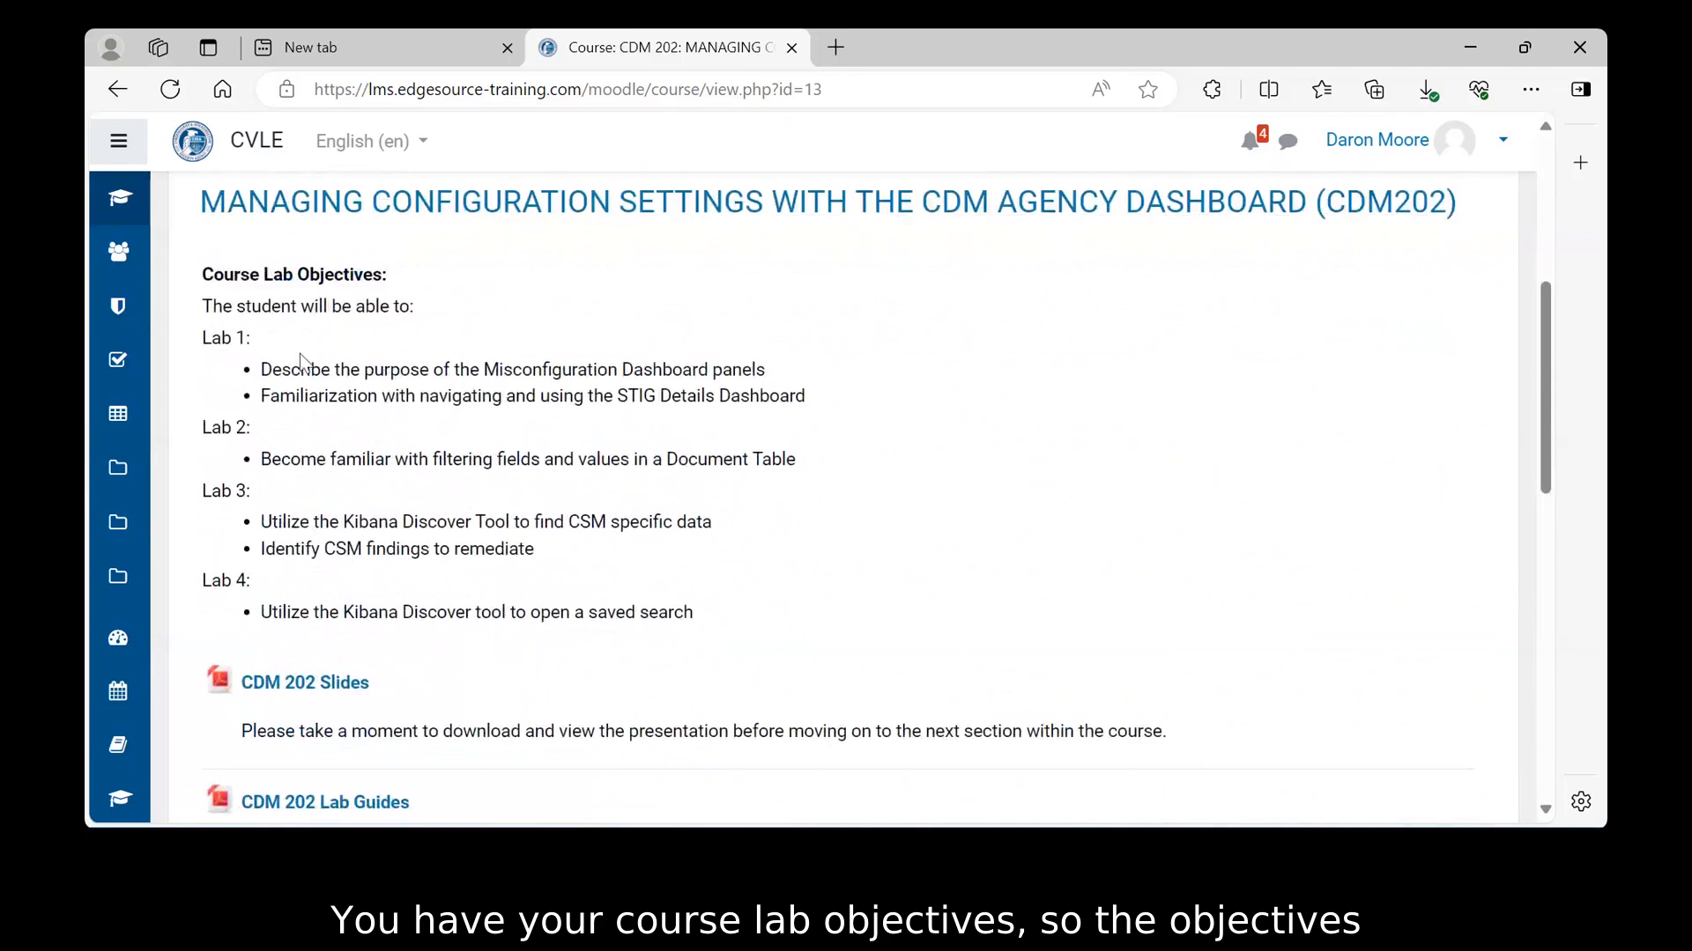
scroll(373, 531, "down", 3)
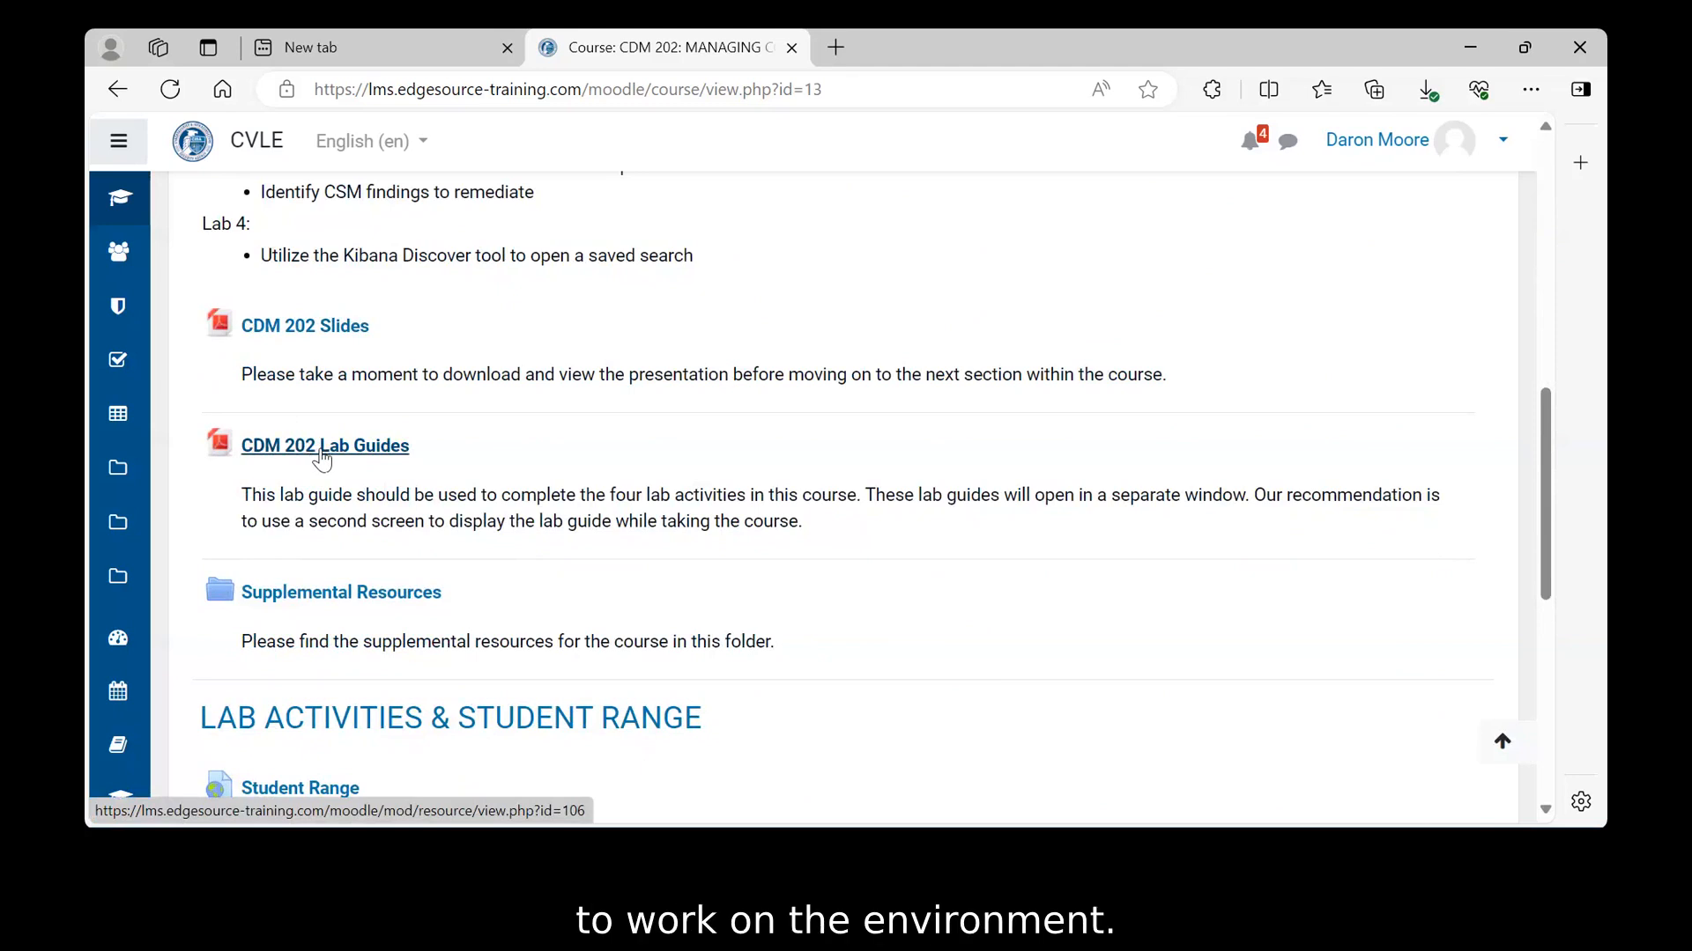
scroll(370, 568, "down", 2)
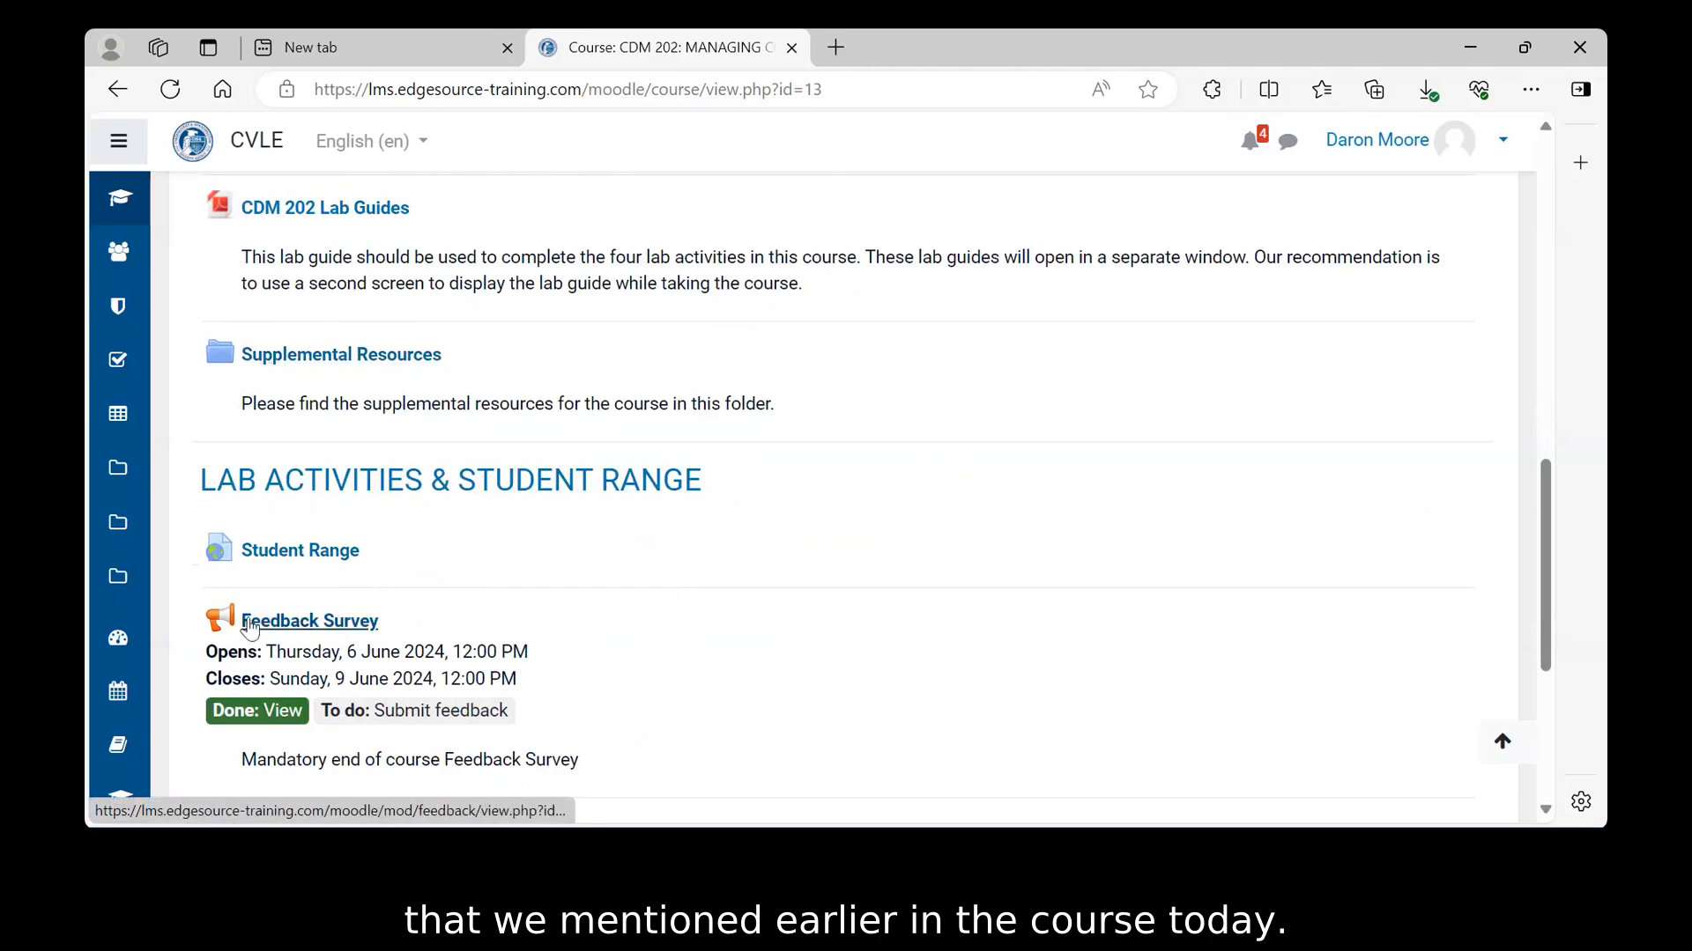
scroll(291, 553, "down", 1)
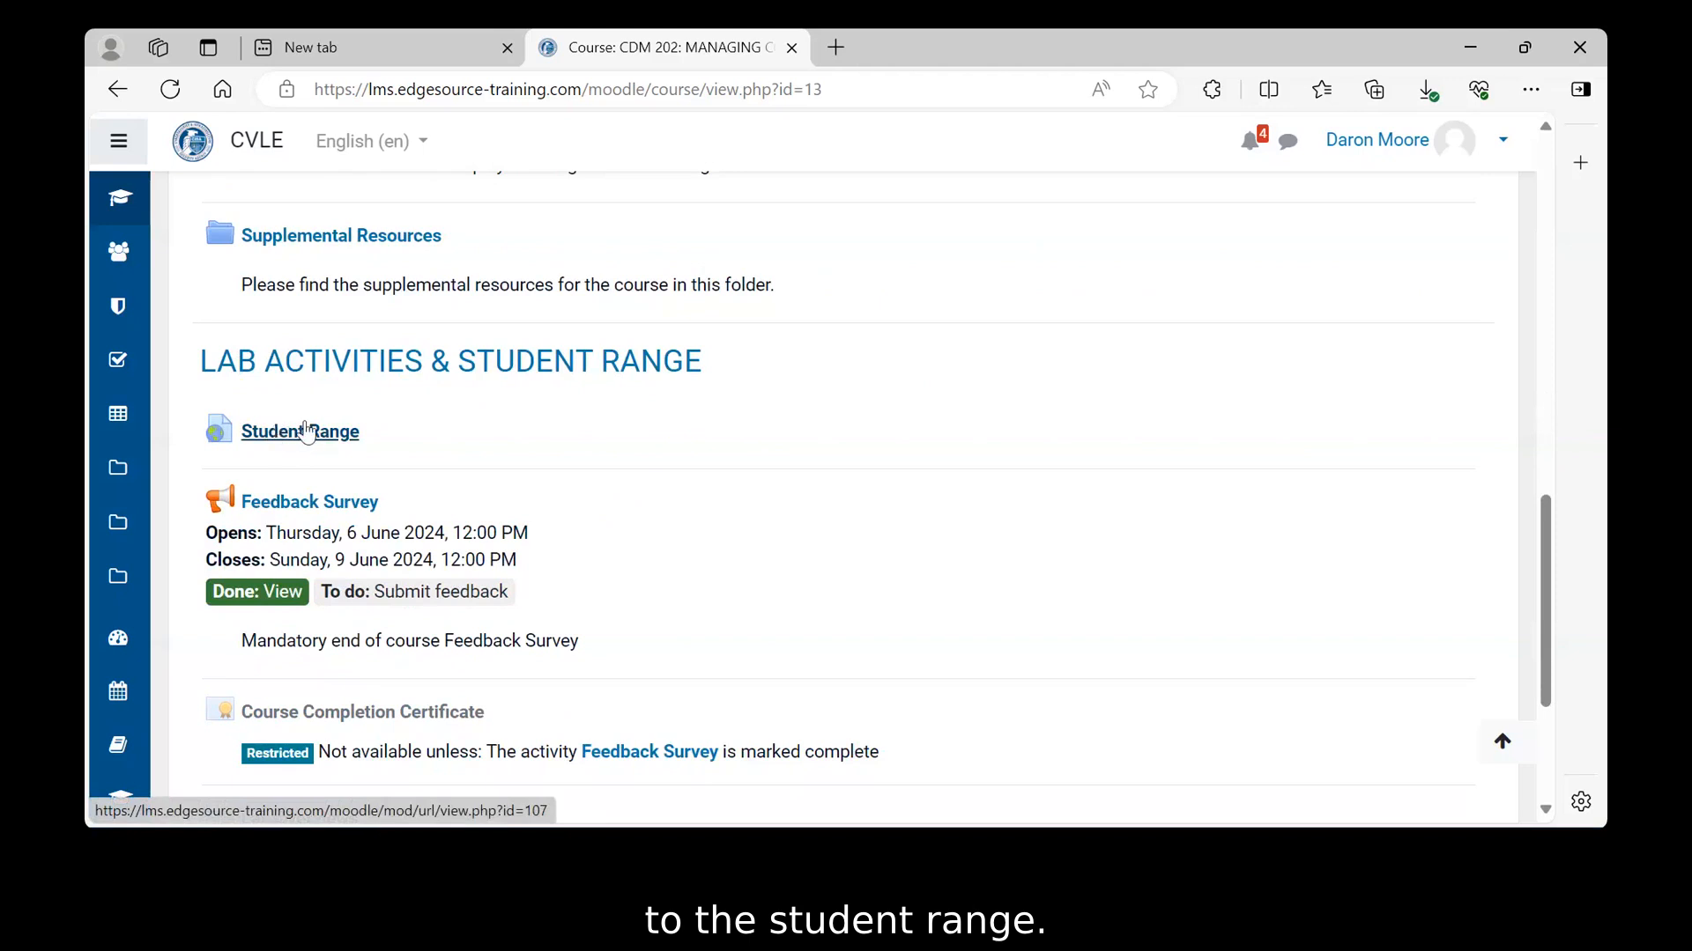
scroll(306, 432, "down", 1)
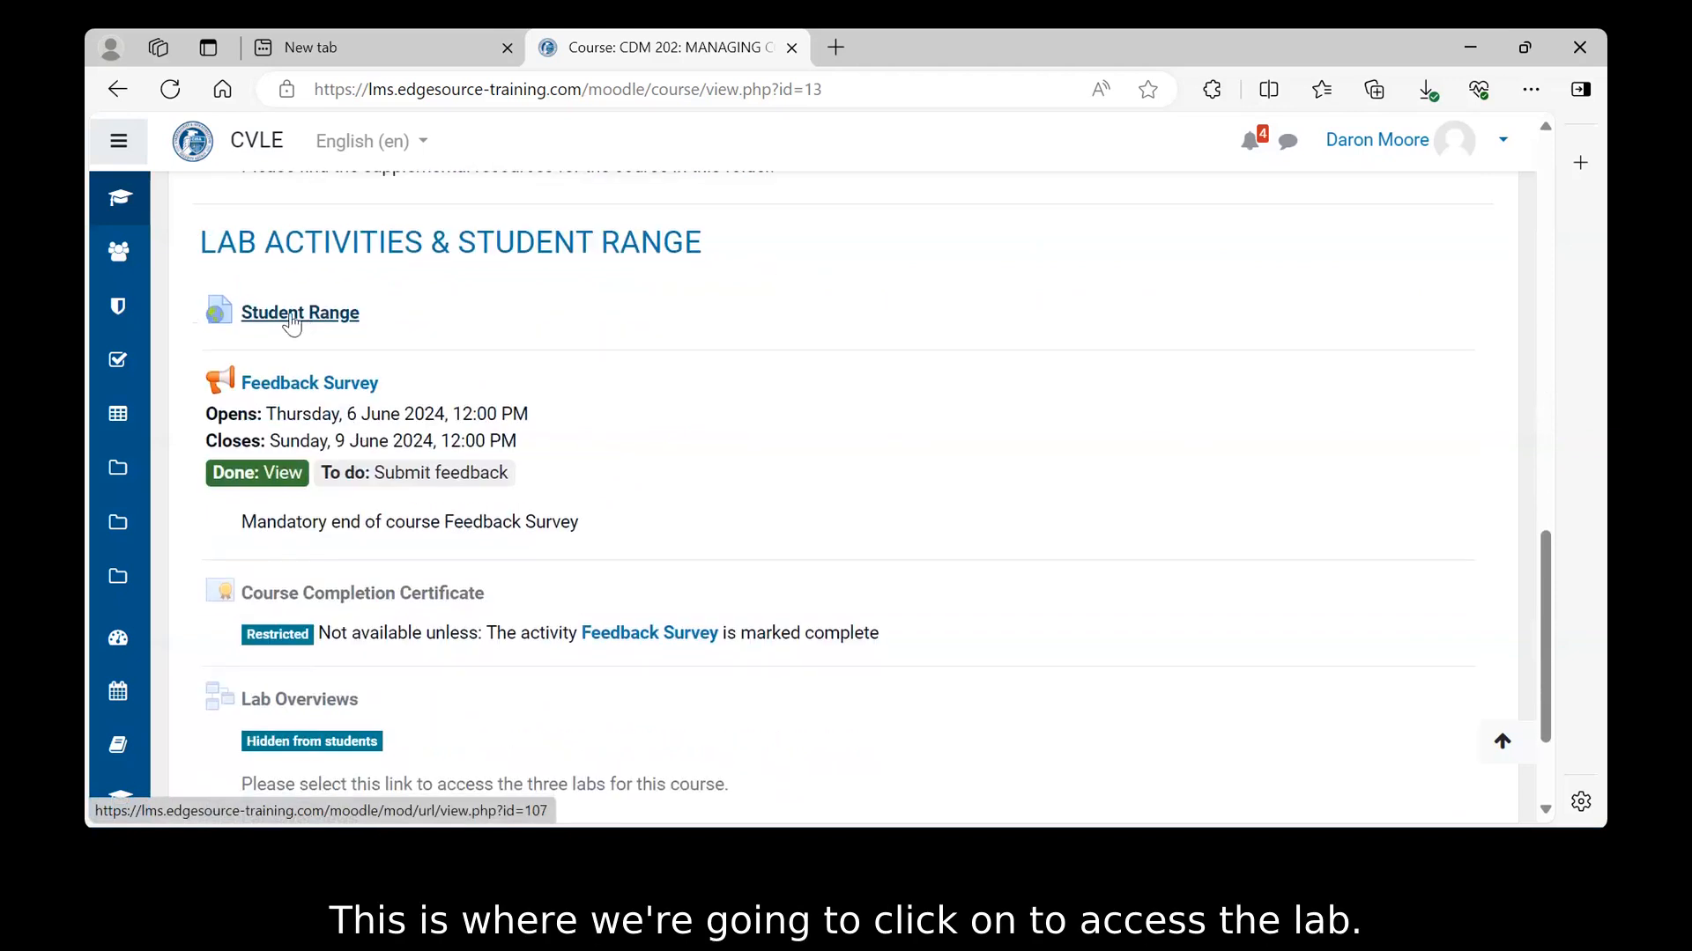
scroll(292, 324, "down", 1)
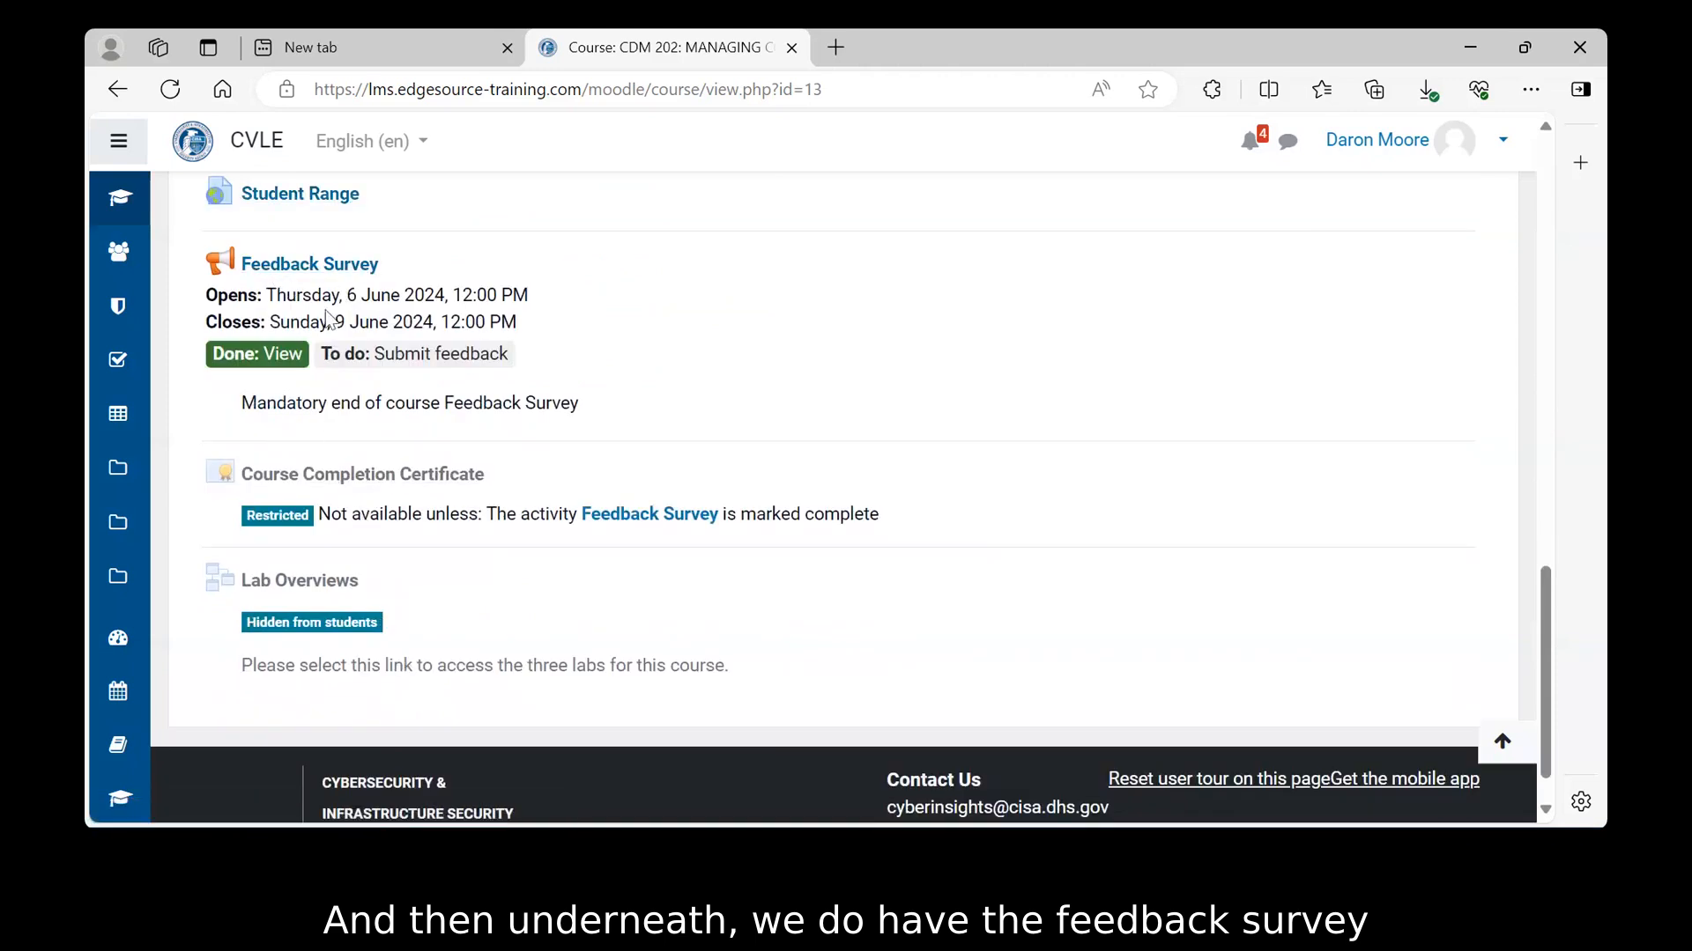
scroll(327, 319, "up", 3)
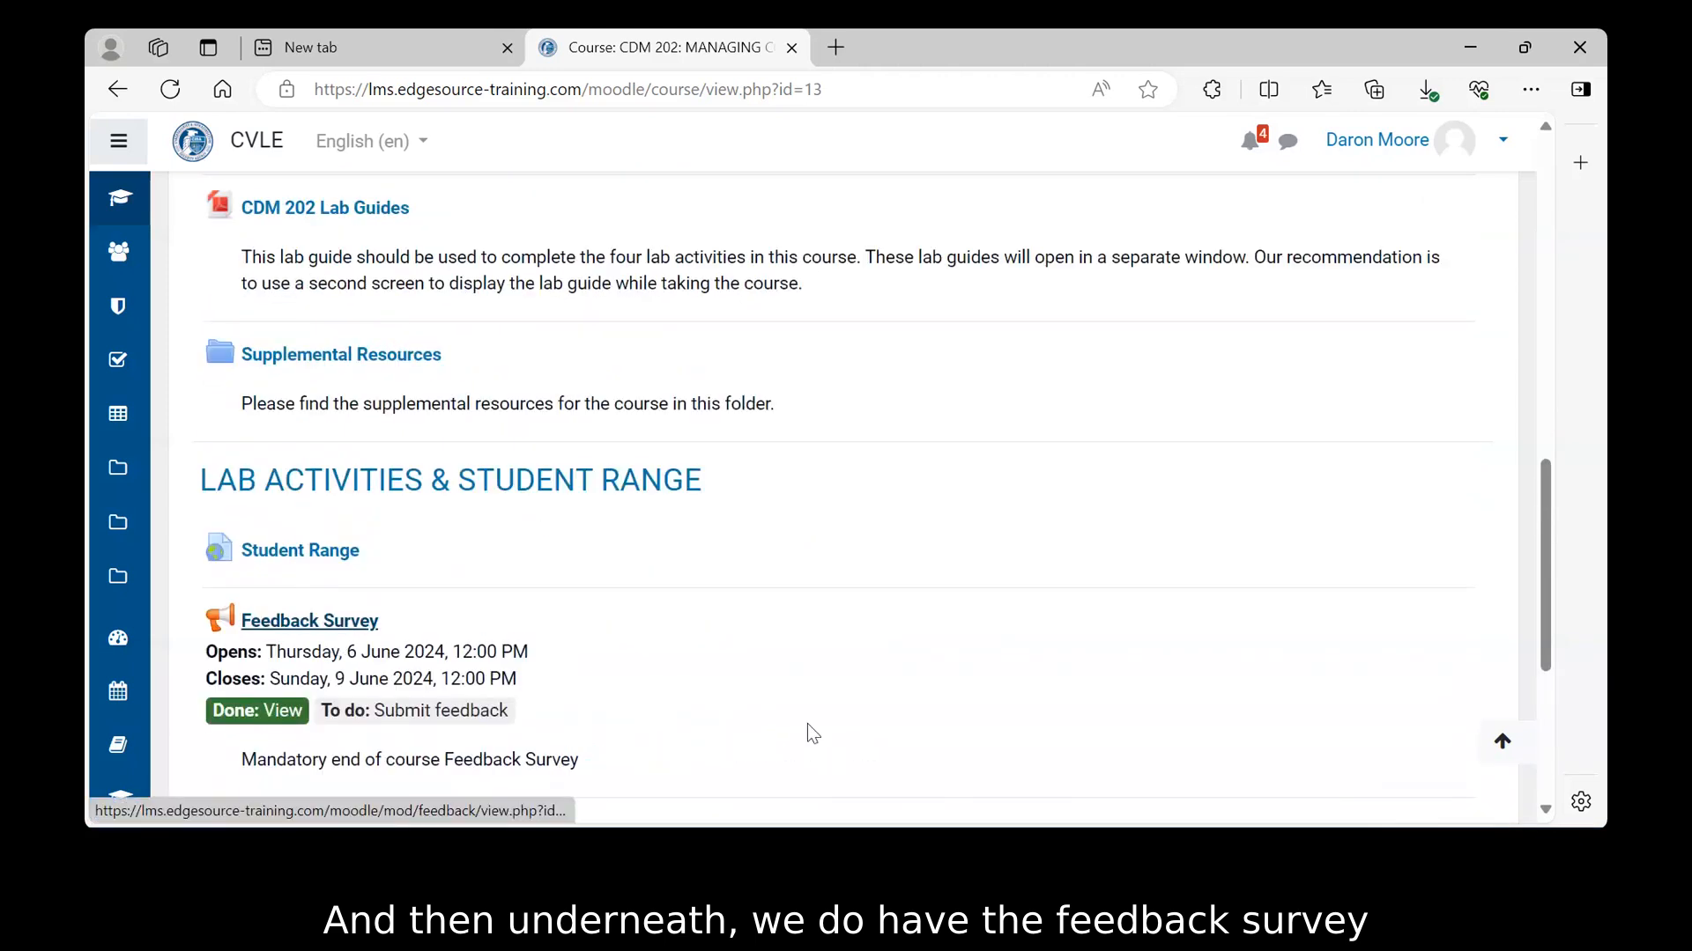
scroll(802, 718, "up", 2)
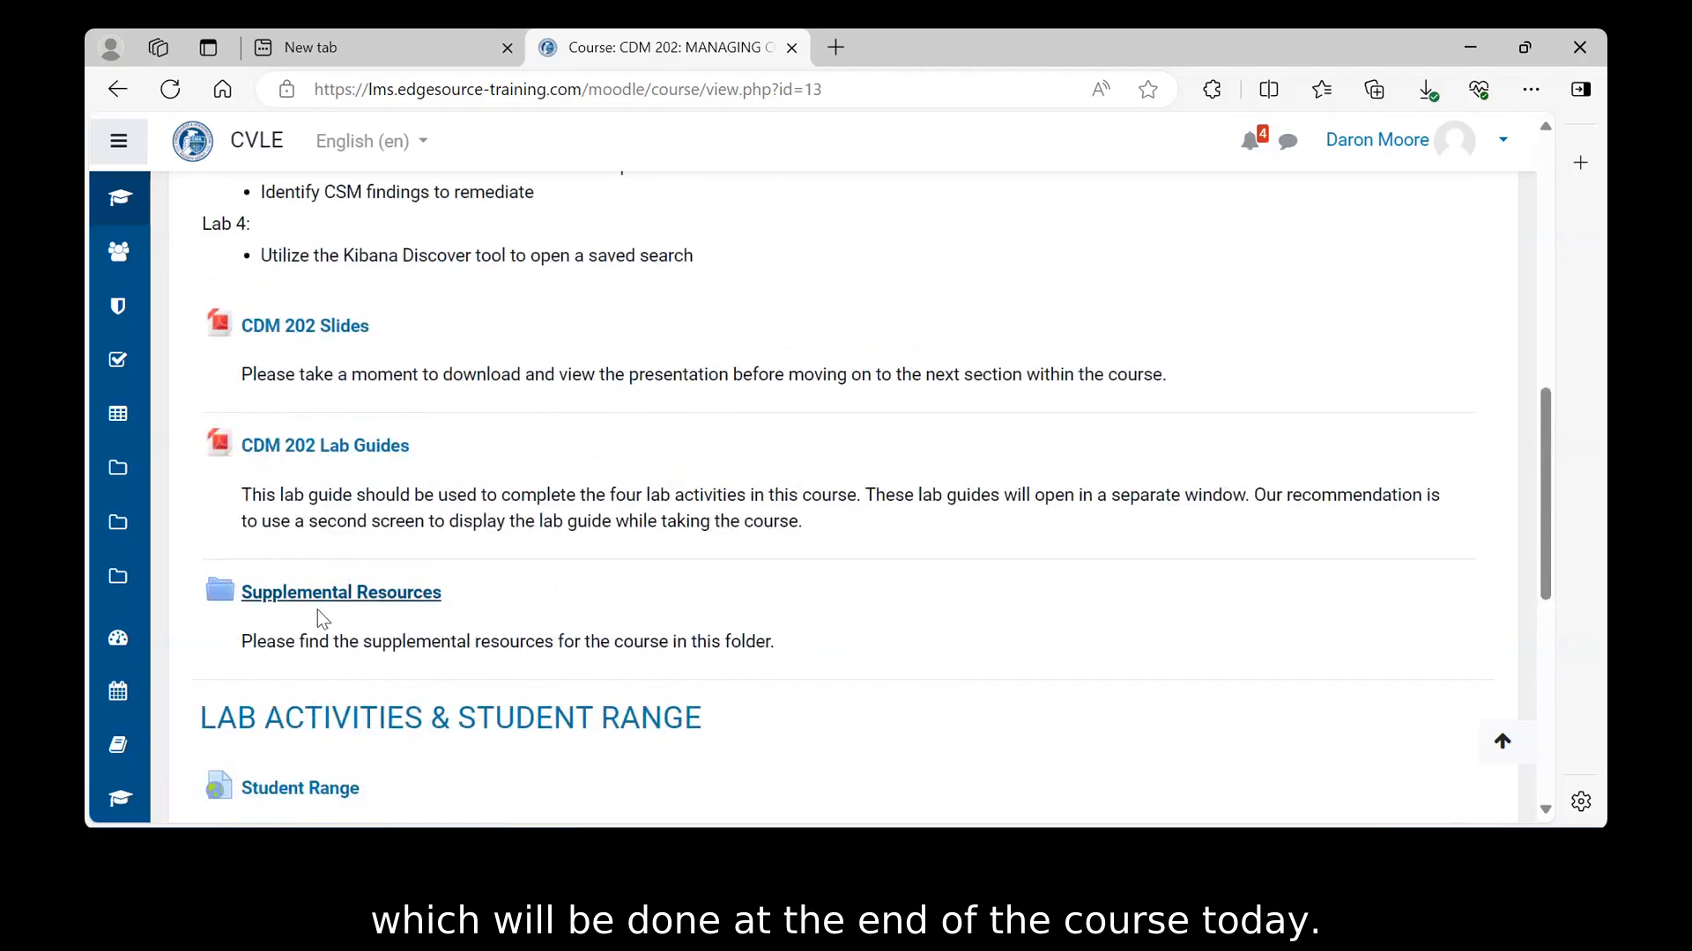
- Open the Student Range activity, check its access instructions, and launch the CDM range
scroll(322, 670, "down", 1)
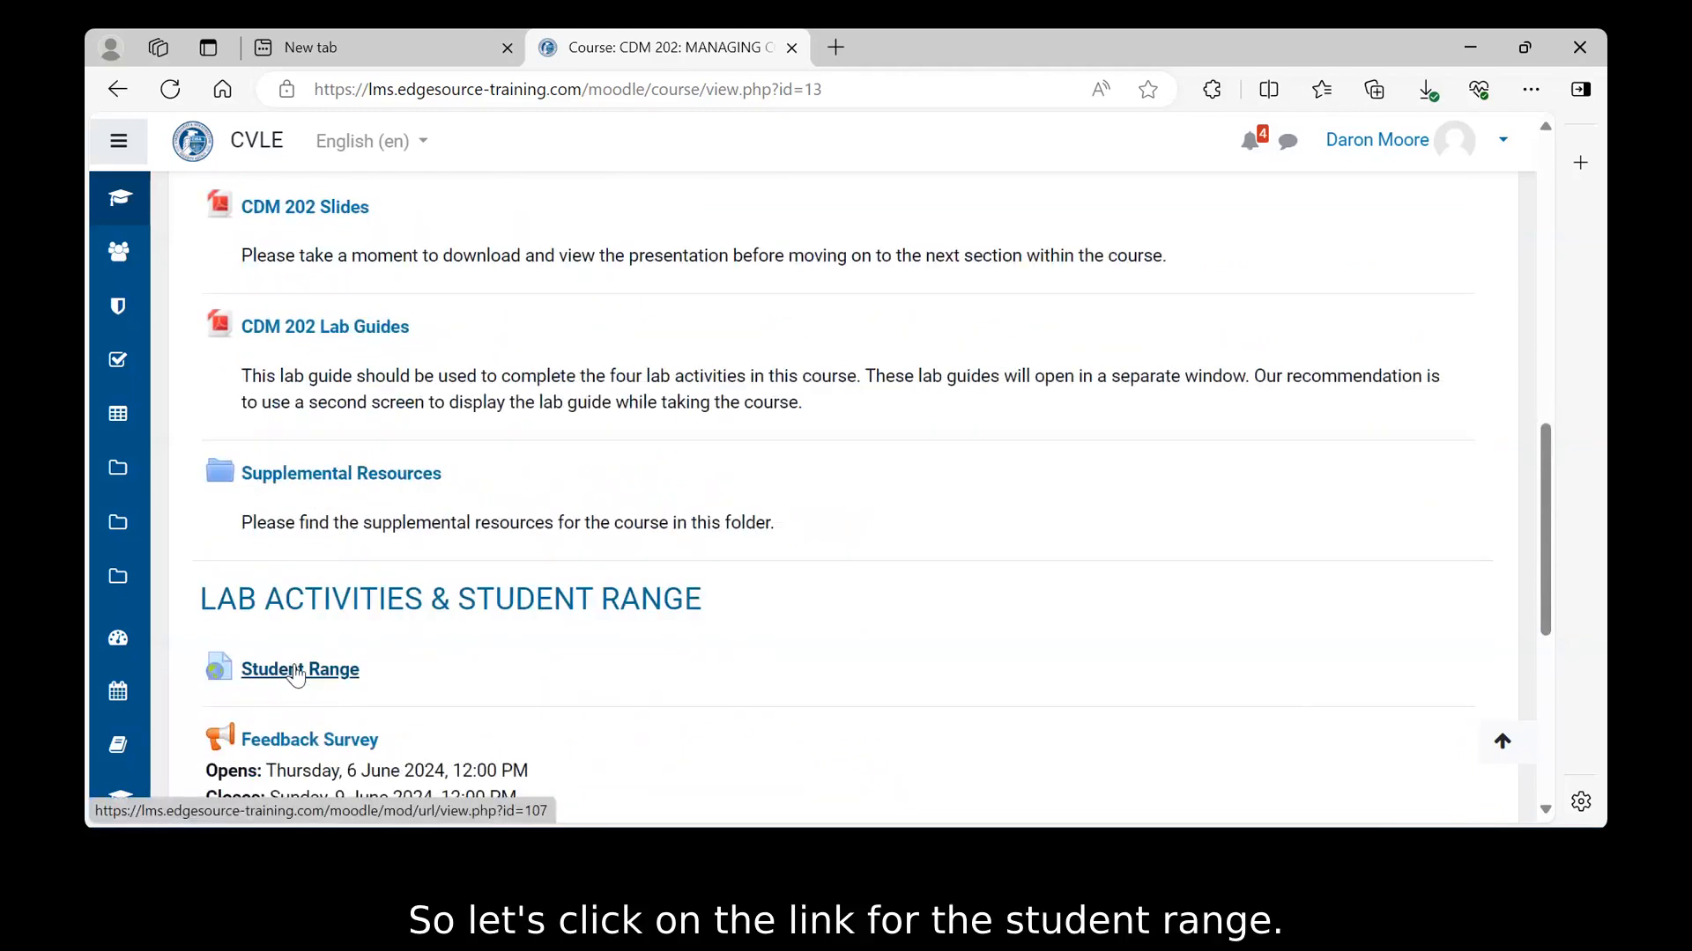
left_click(296, 671)
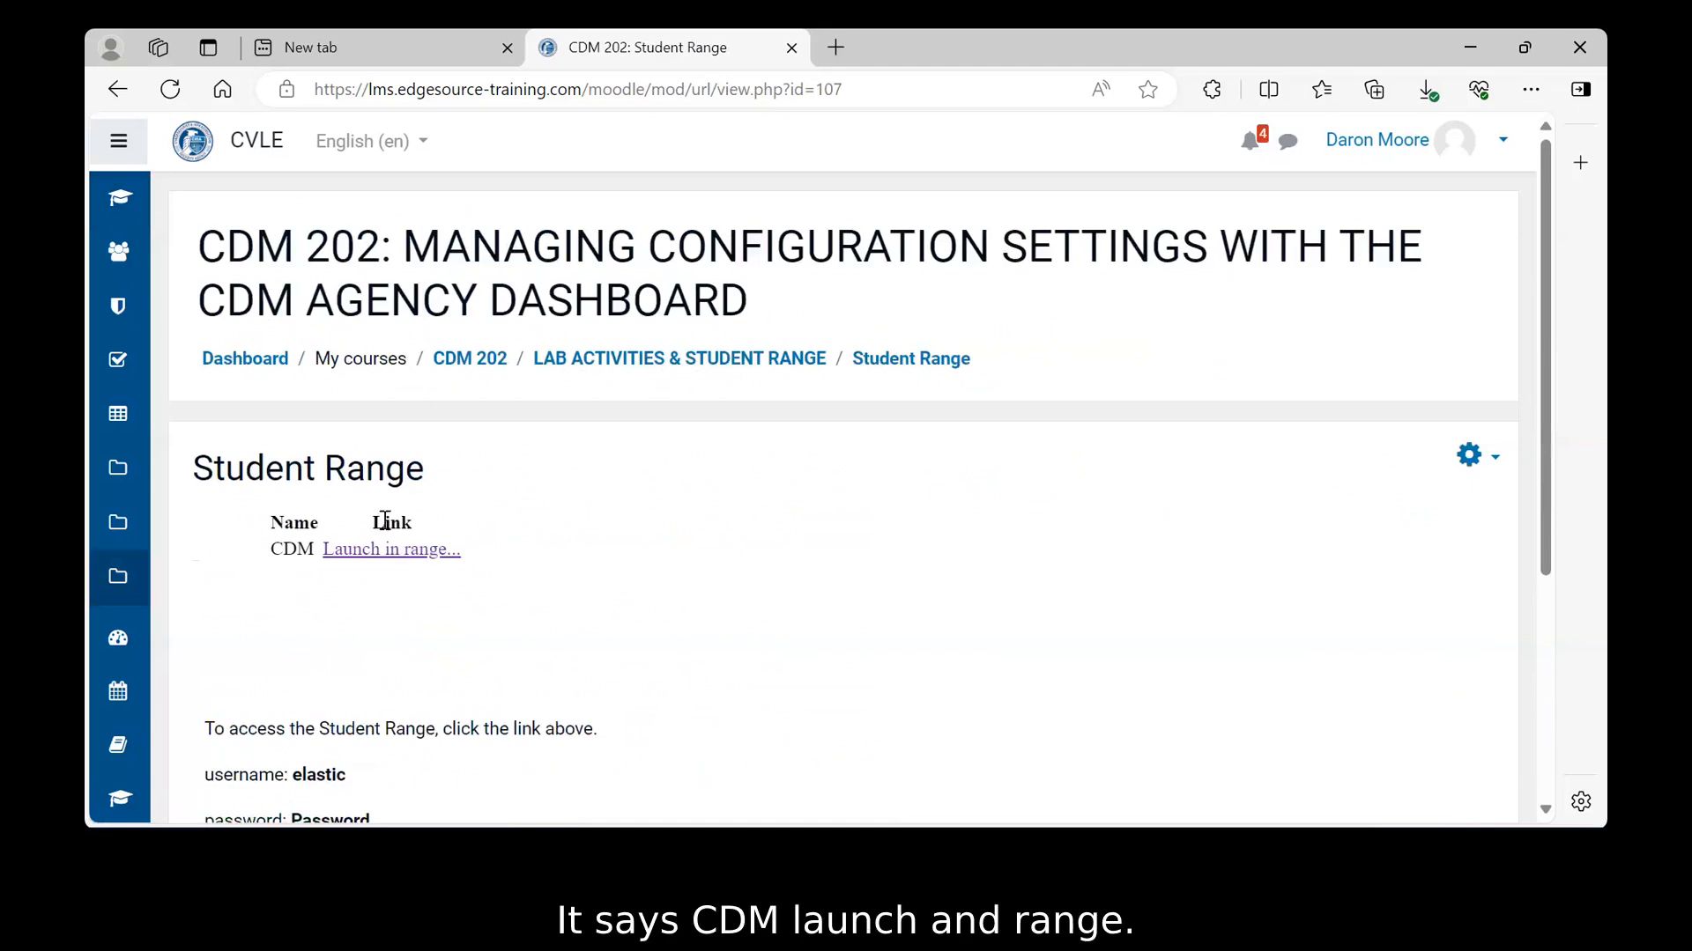
scroll(379, 564, "down", 2)
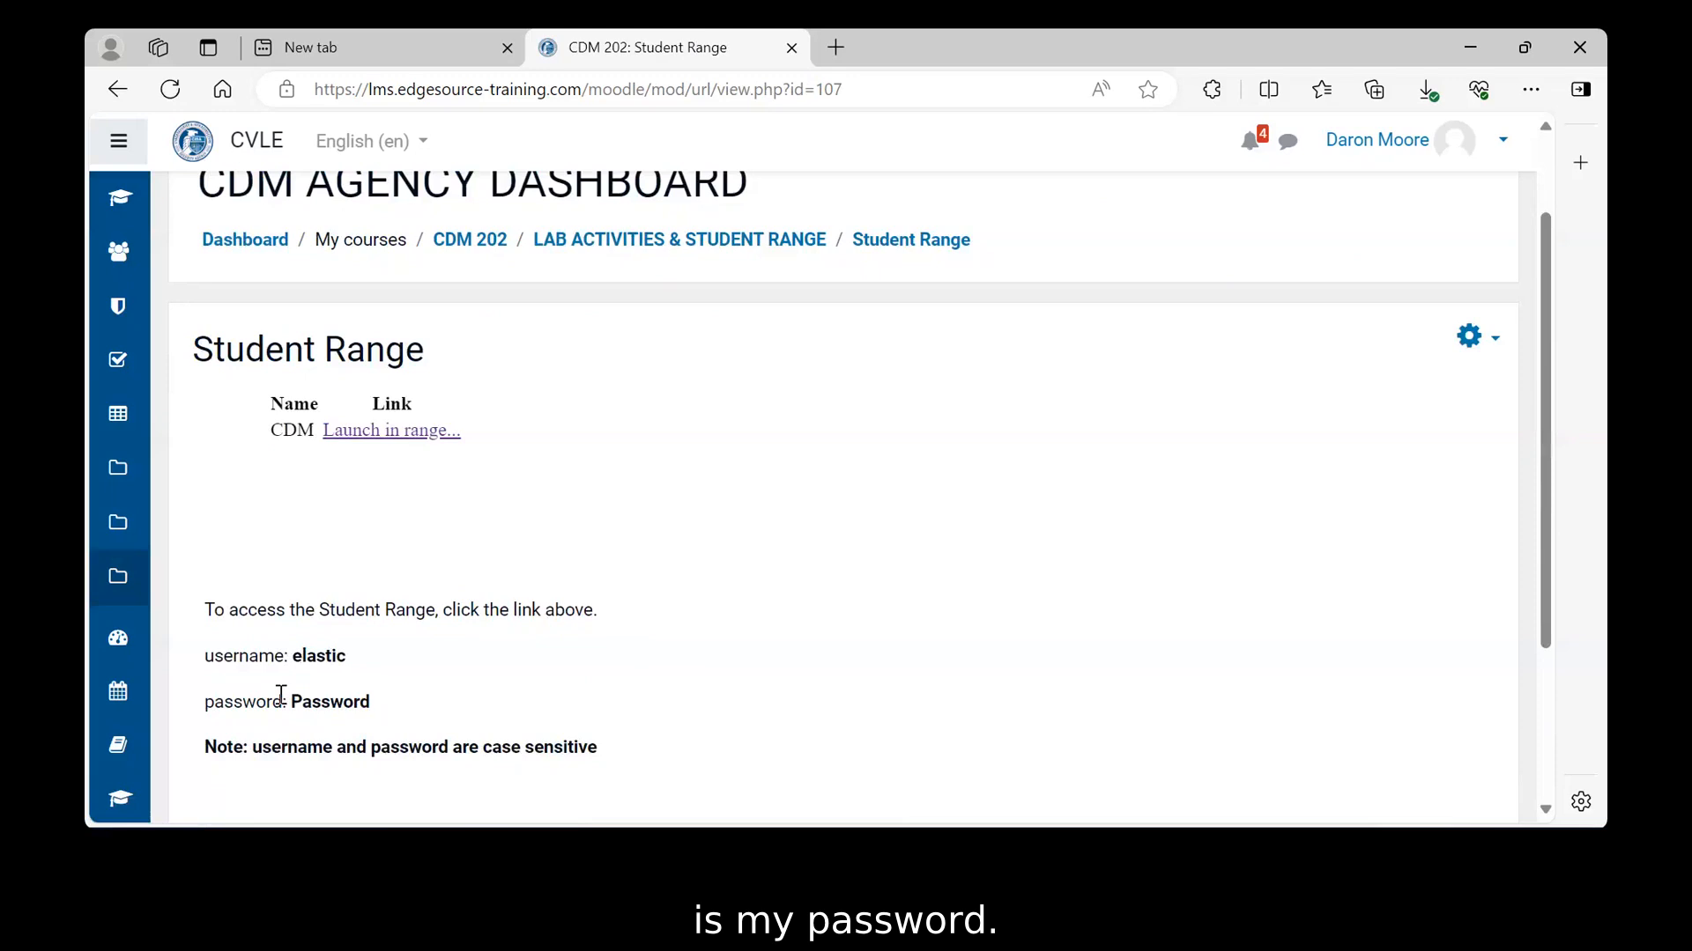
scroll(245, 441, "up", 1)
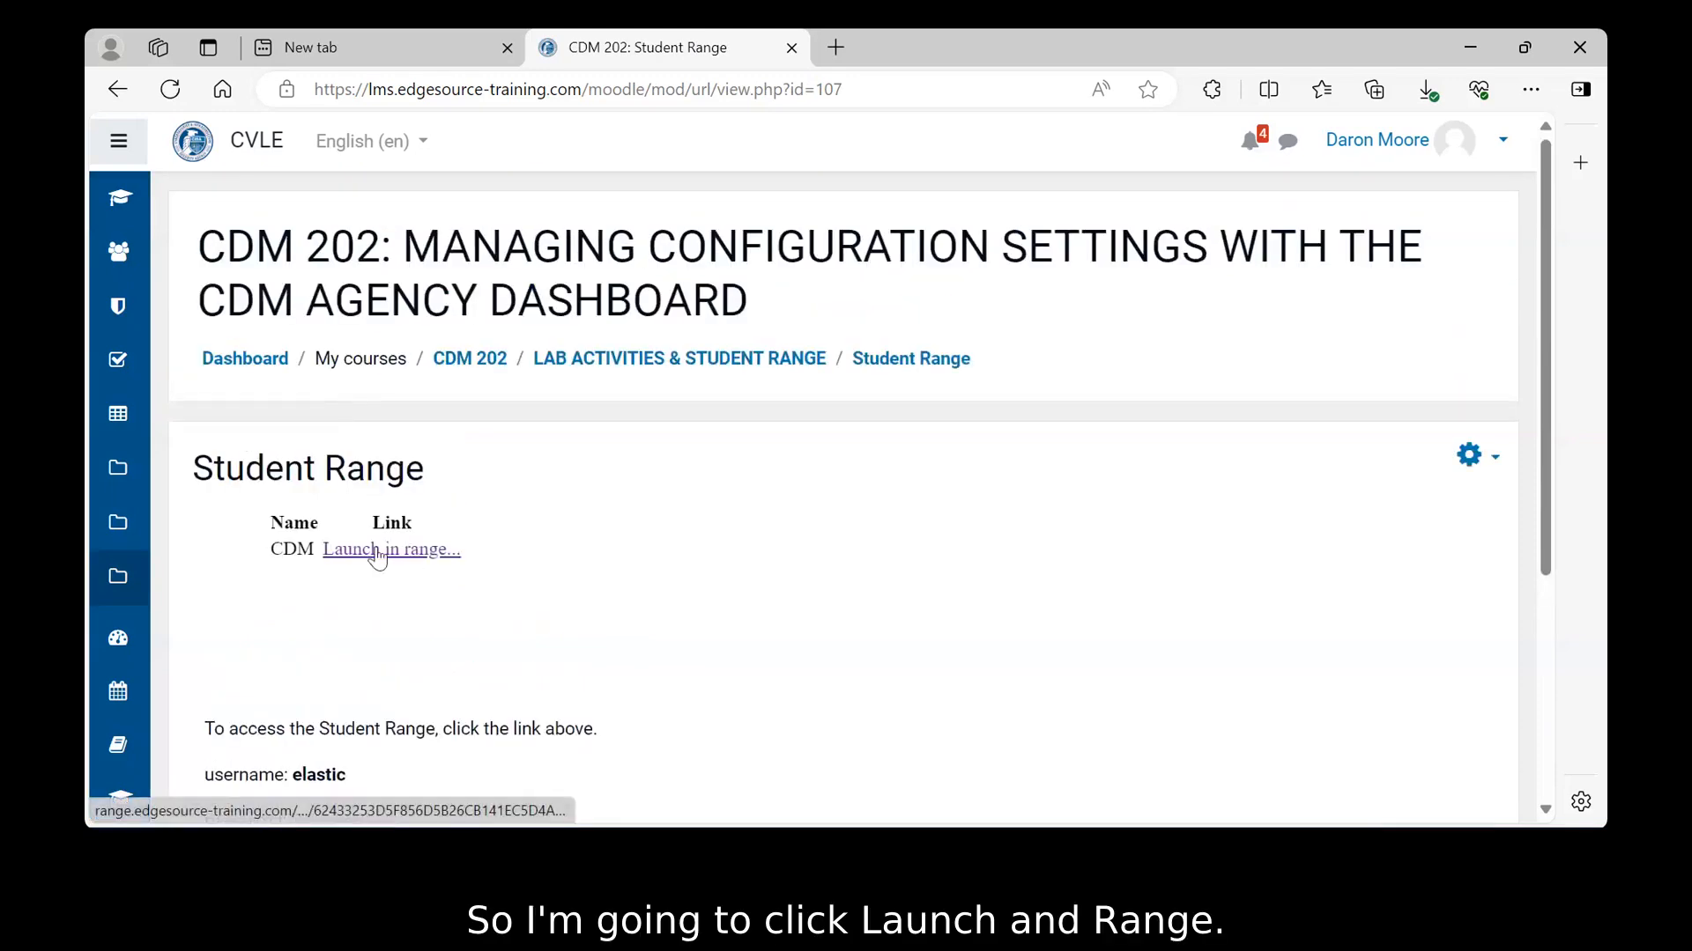
left_click(380, 553)
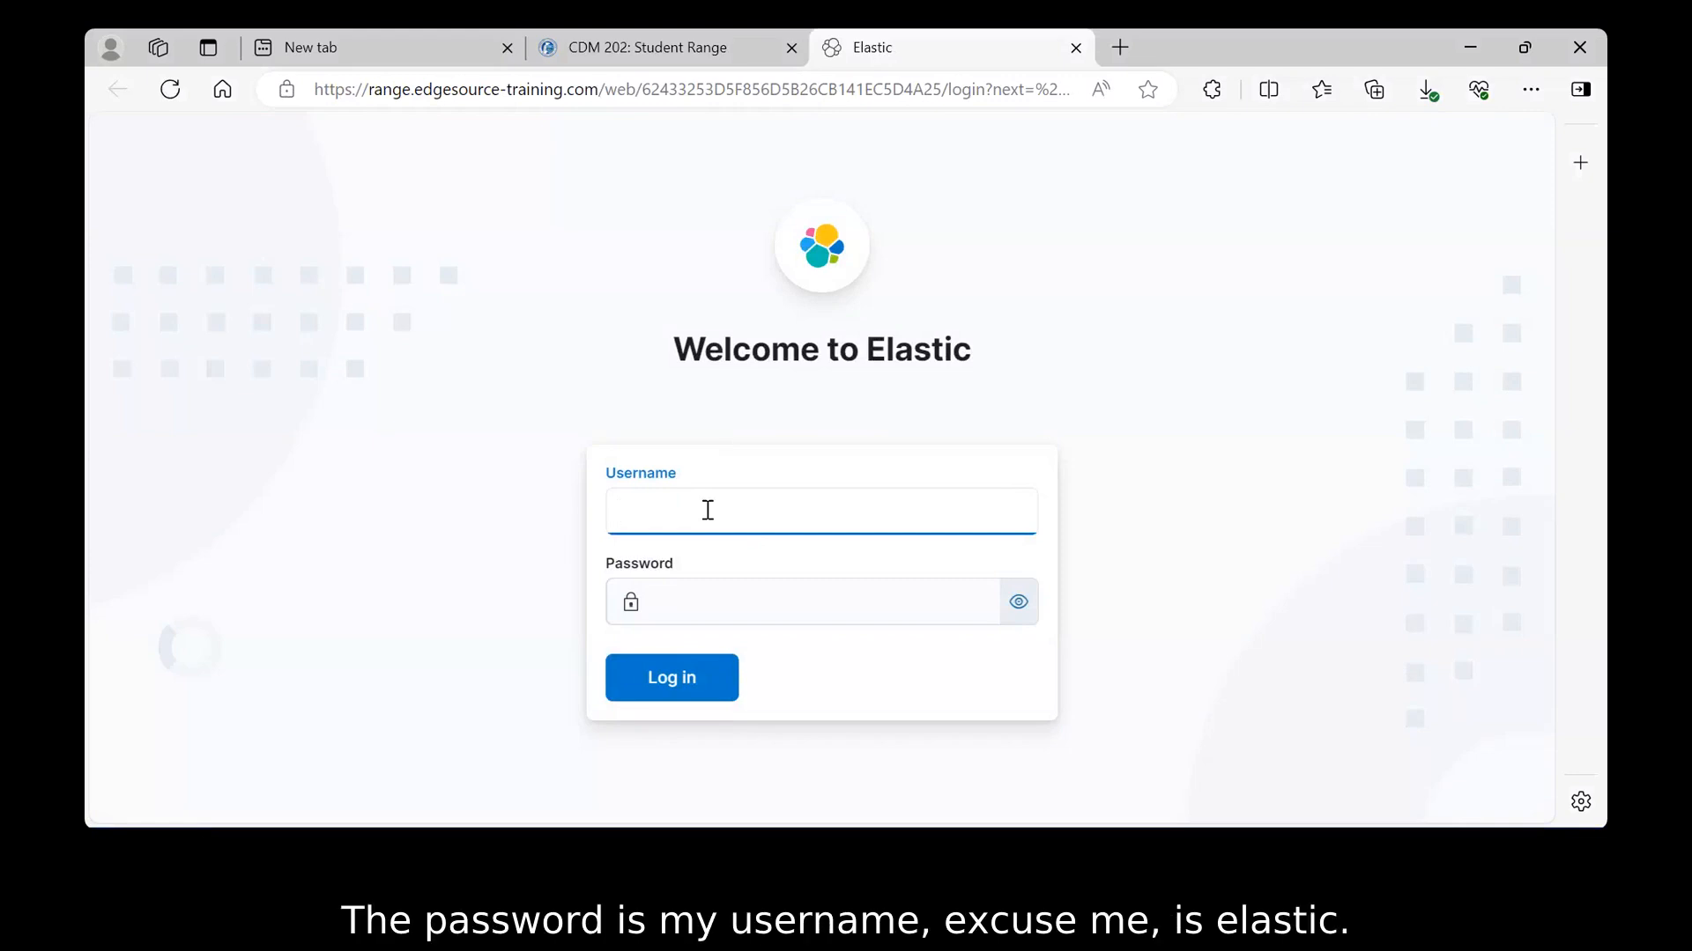
- Fill in the Elastic login with the username elastic and the range password
type("elastic")
key("Tab")
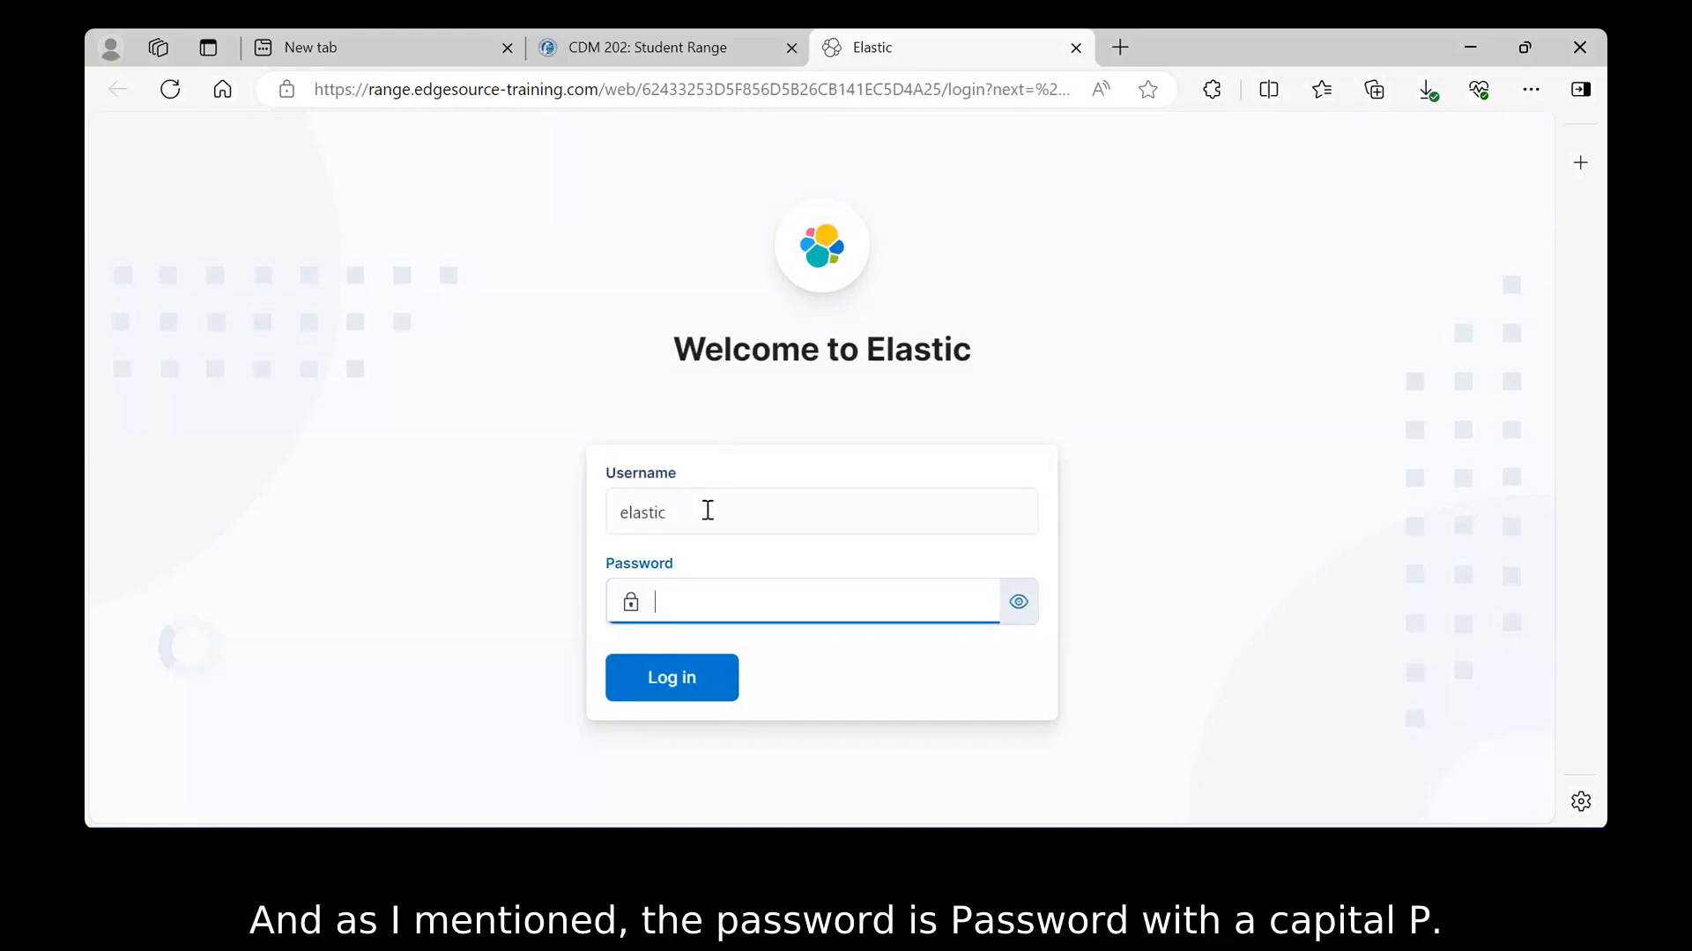
type("Password")
- Check the entered password unmasked, mask it again, and log in to Elastic
left_click(1018, 617)
left_click(1019, 622)
left_click(1020, 621)
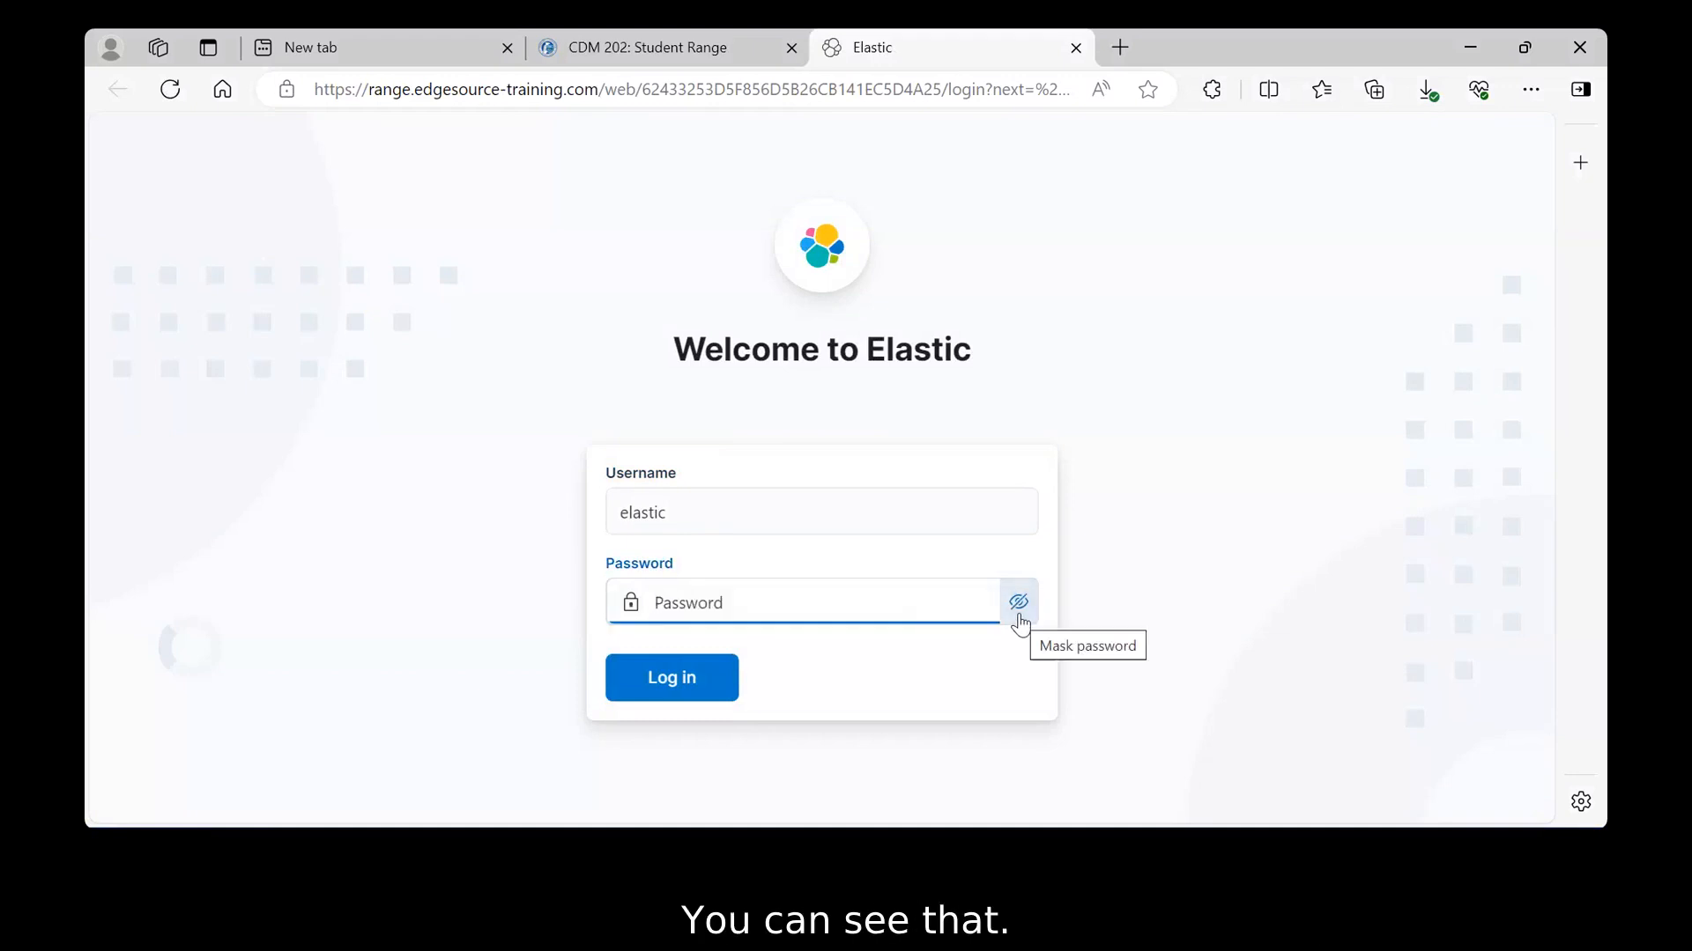
left_click(1019, 621)
left_click(641, 680)
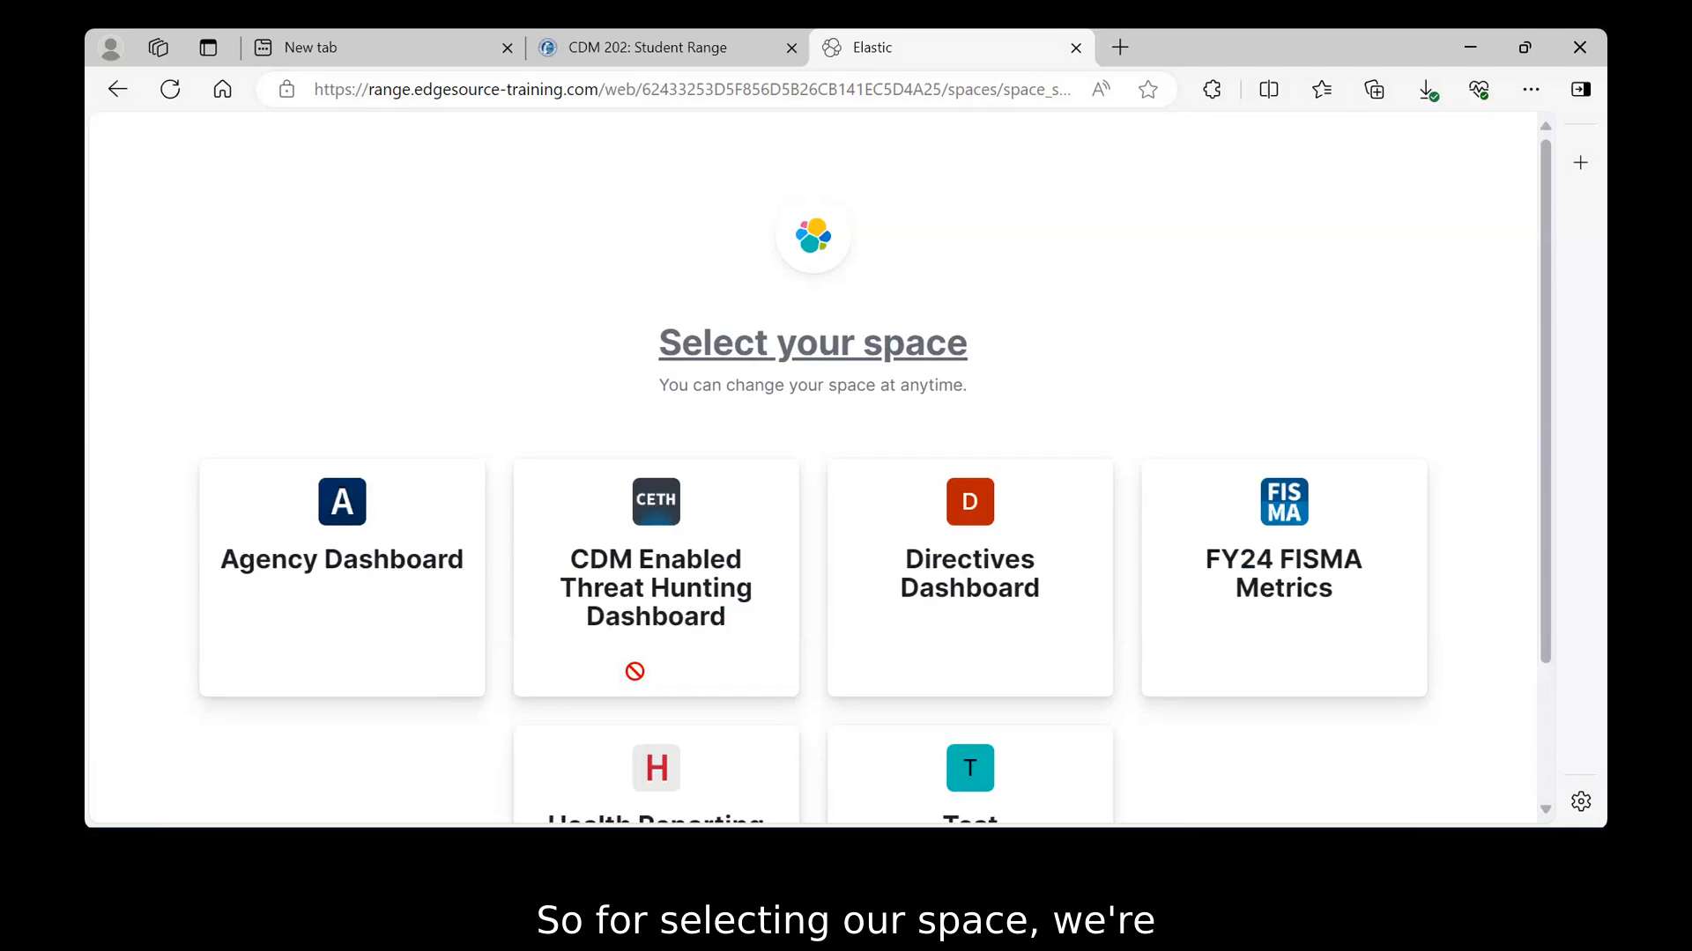
- Enter the Agency Dashboard space and open its Misconfigurations dashboard
left_click(315, 564)
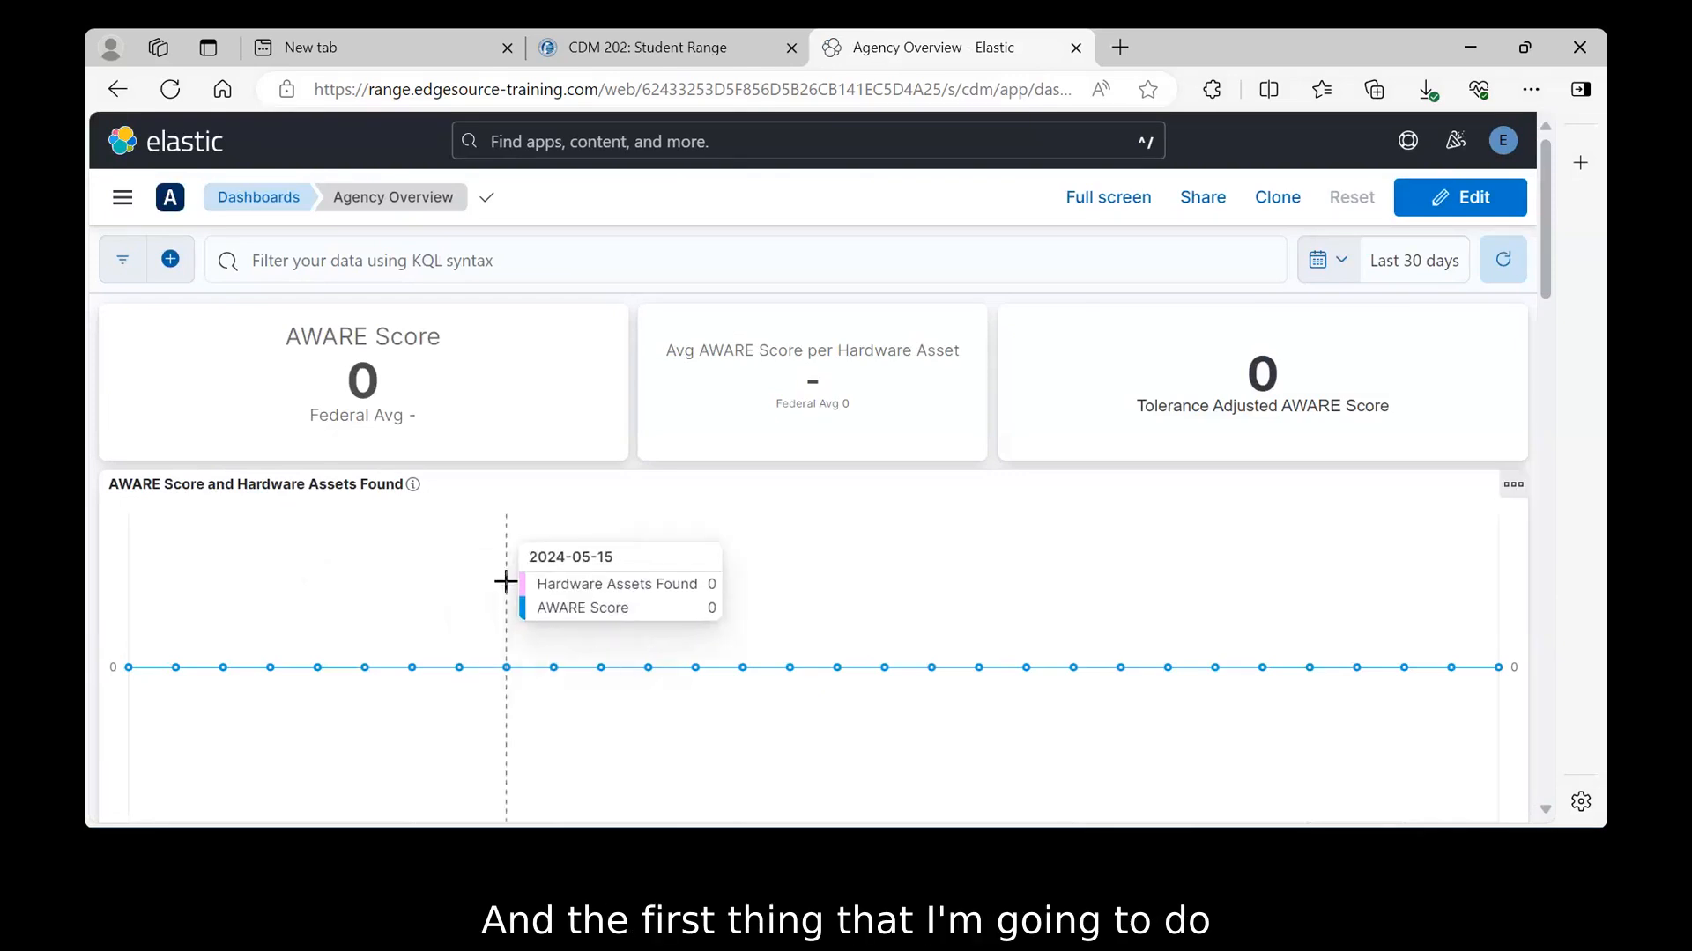
scroll(492, 606, "down", 2)
scroll(492, 606, "down", 15)
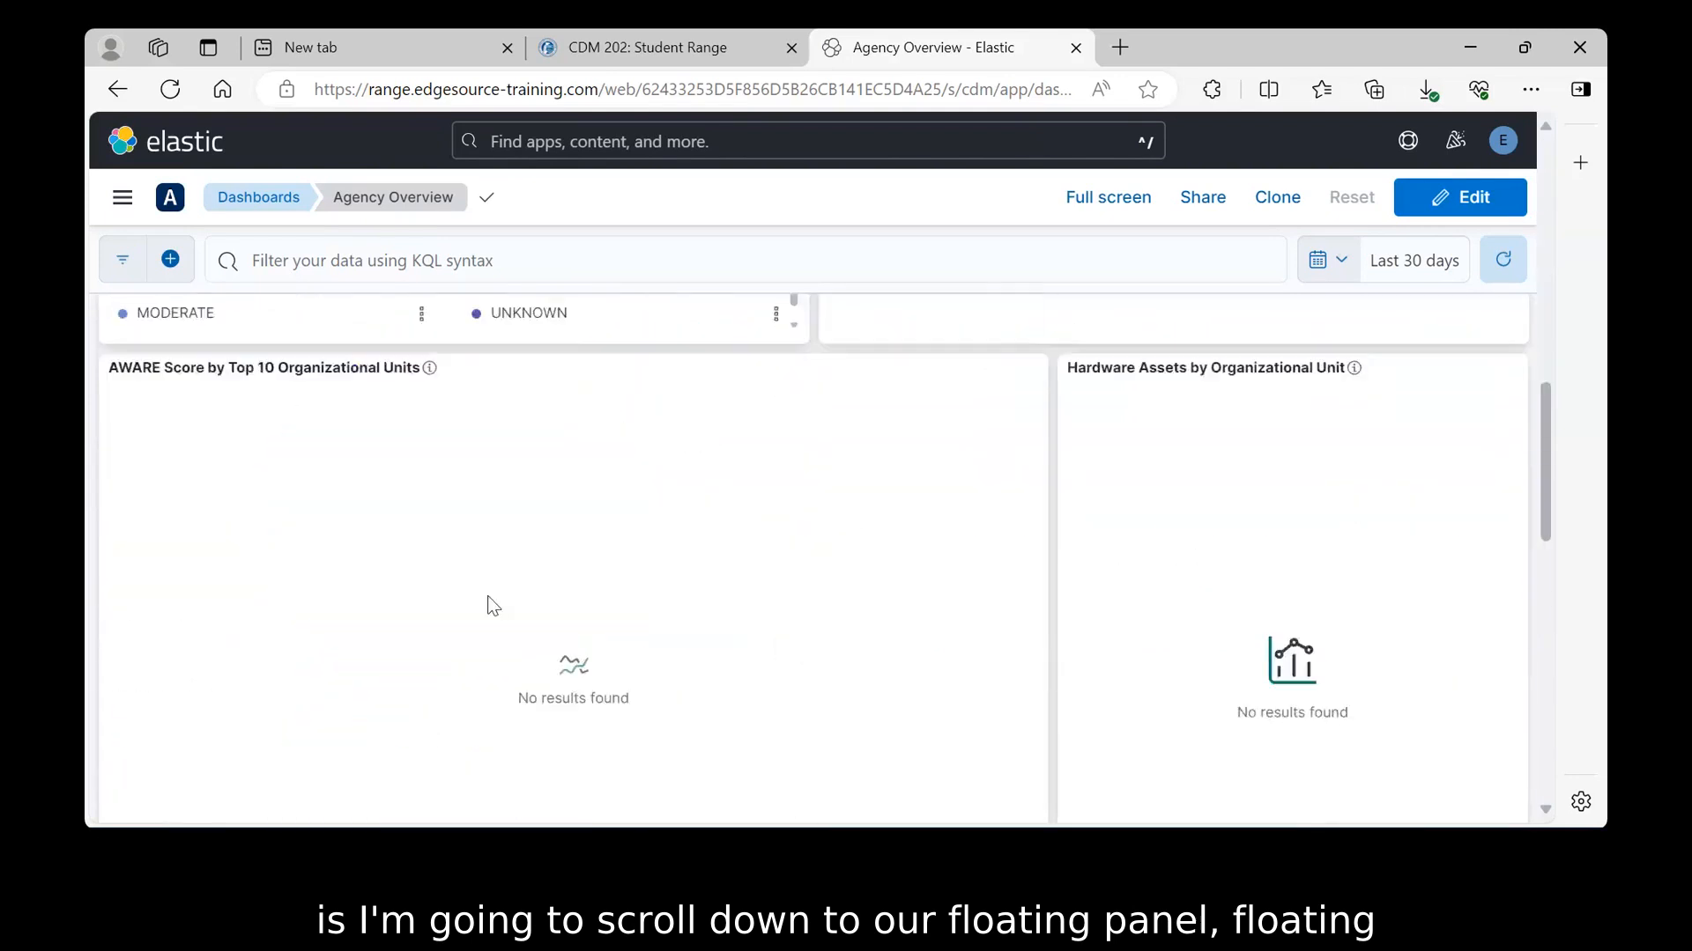
scroll(492, 606, "down", 1)
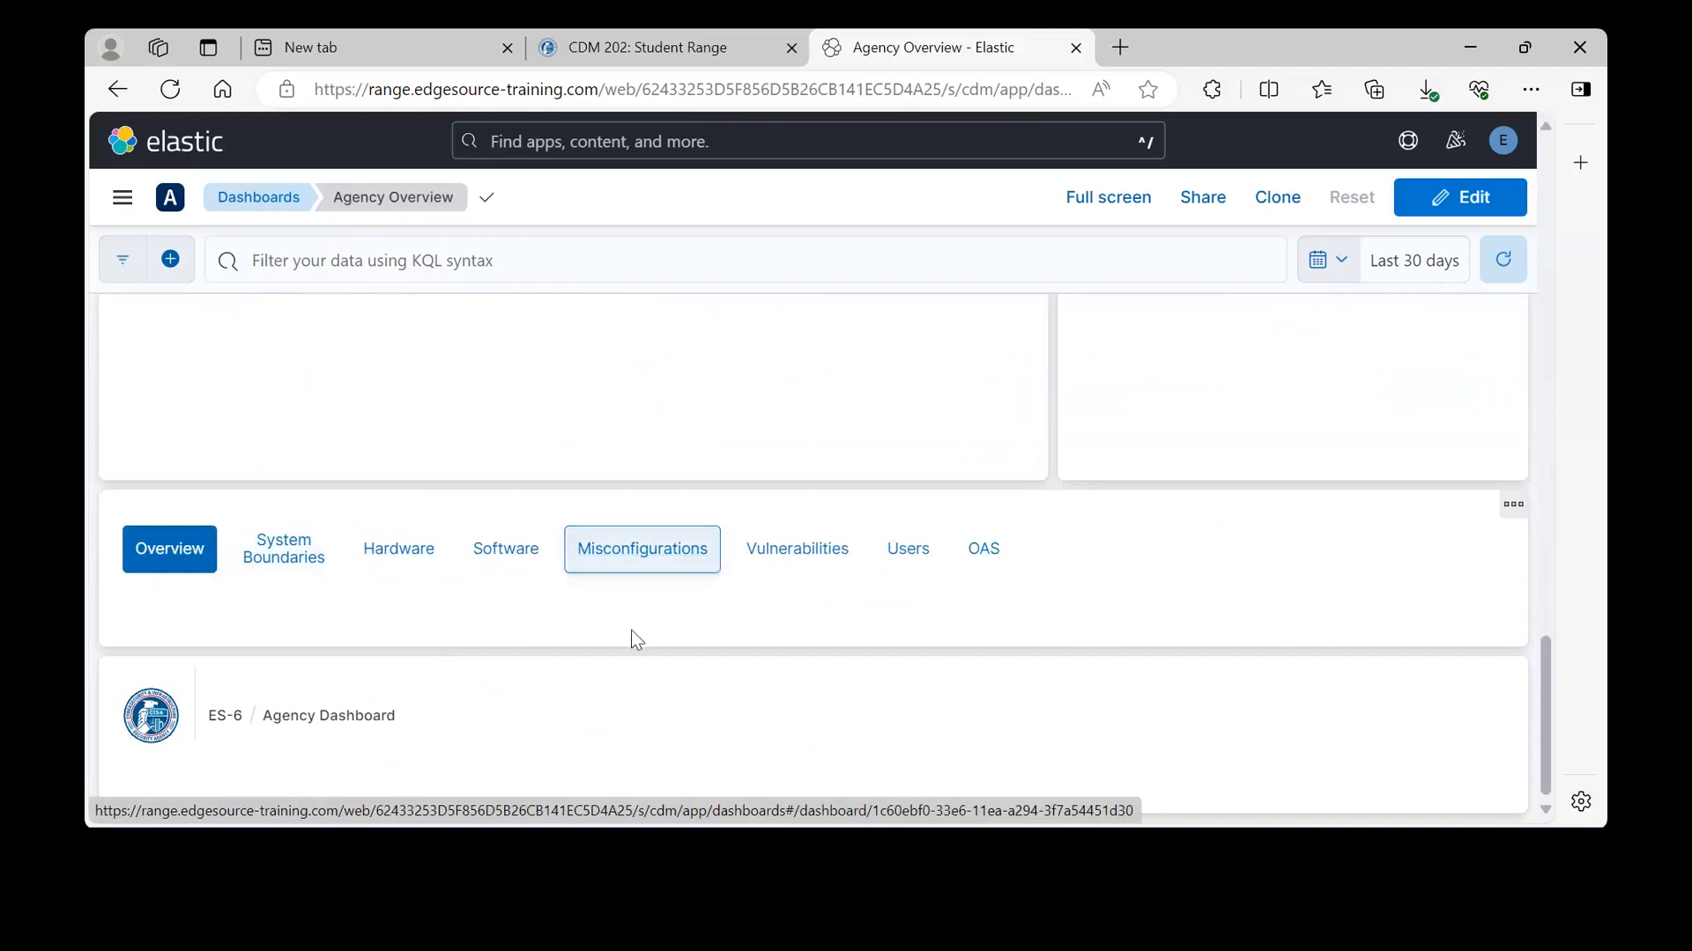
left_click(636, 554)
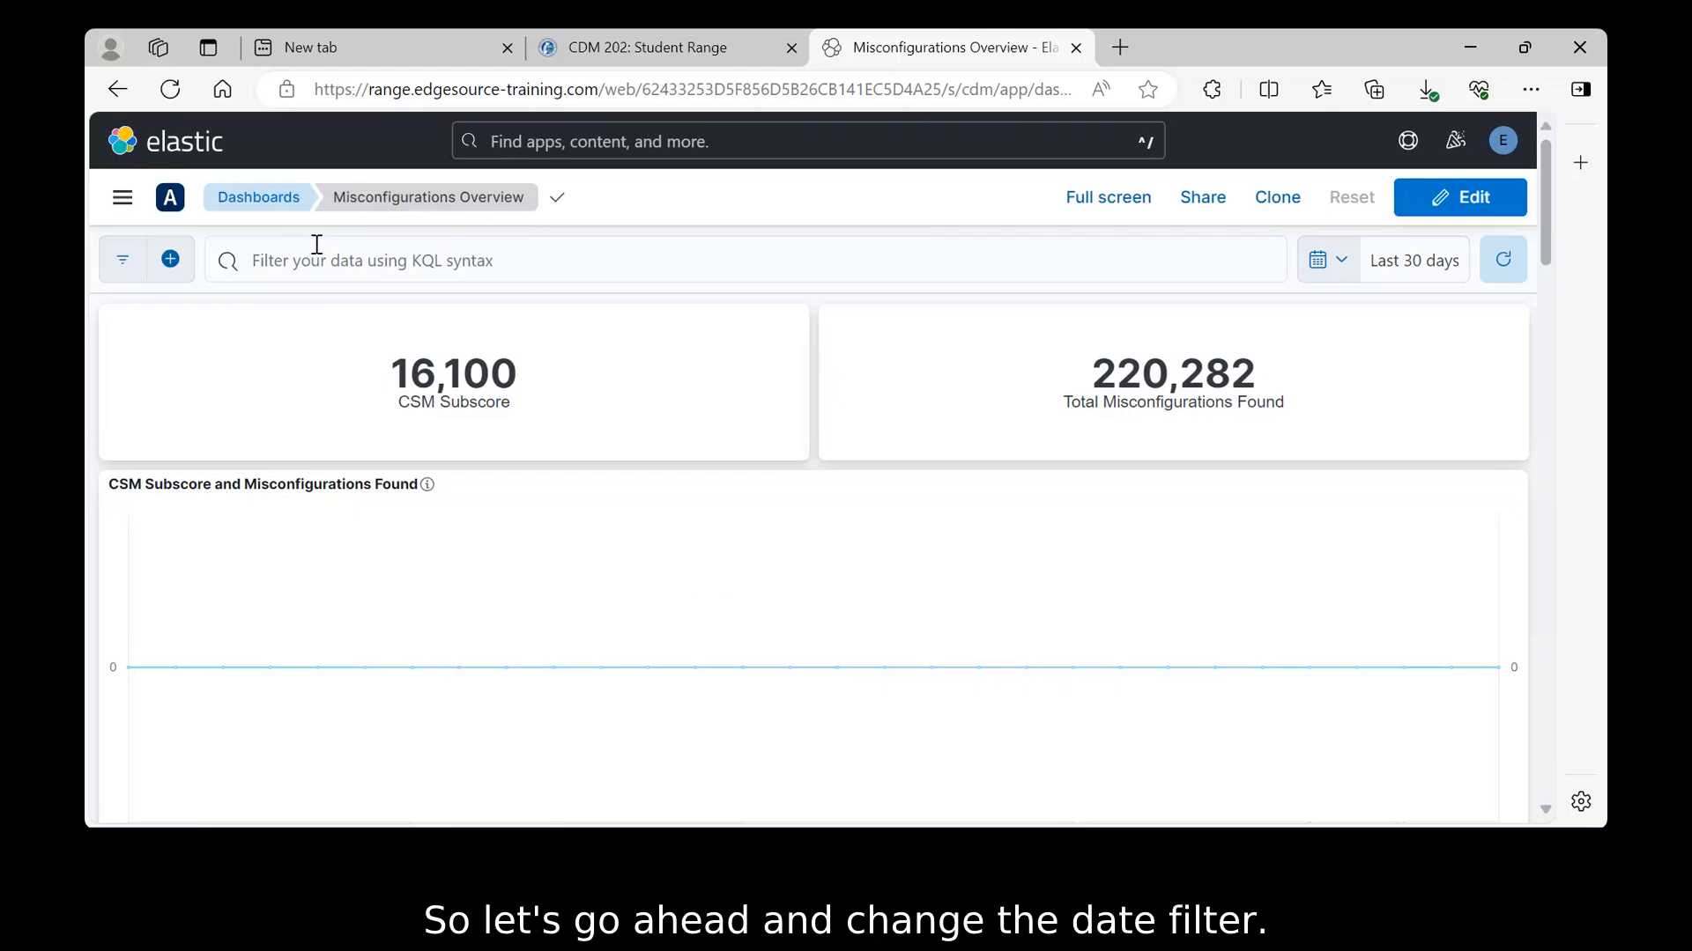
- Set the Misconfigurations Overview time range to Last 1 year and inspect the CSM Subscore and Misconfigurations Found chart
left_click(1312, 266)
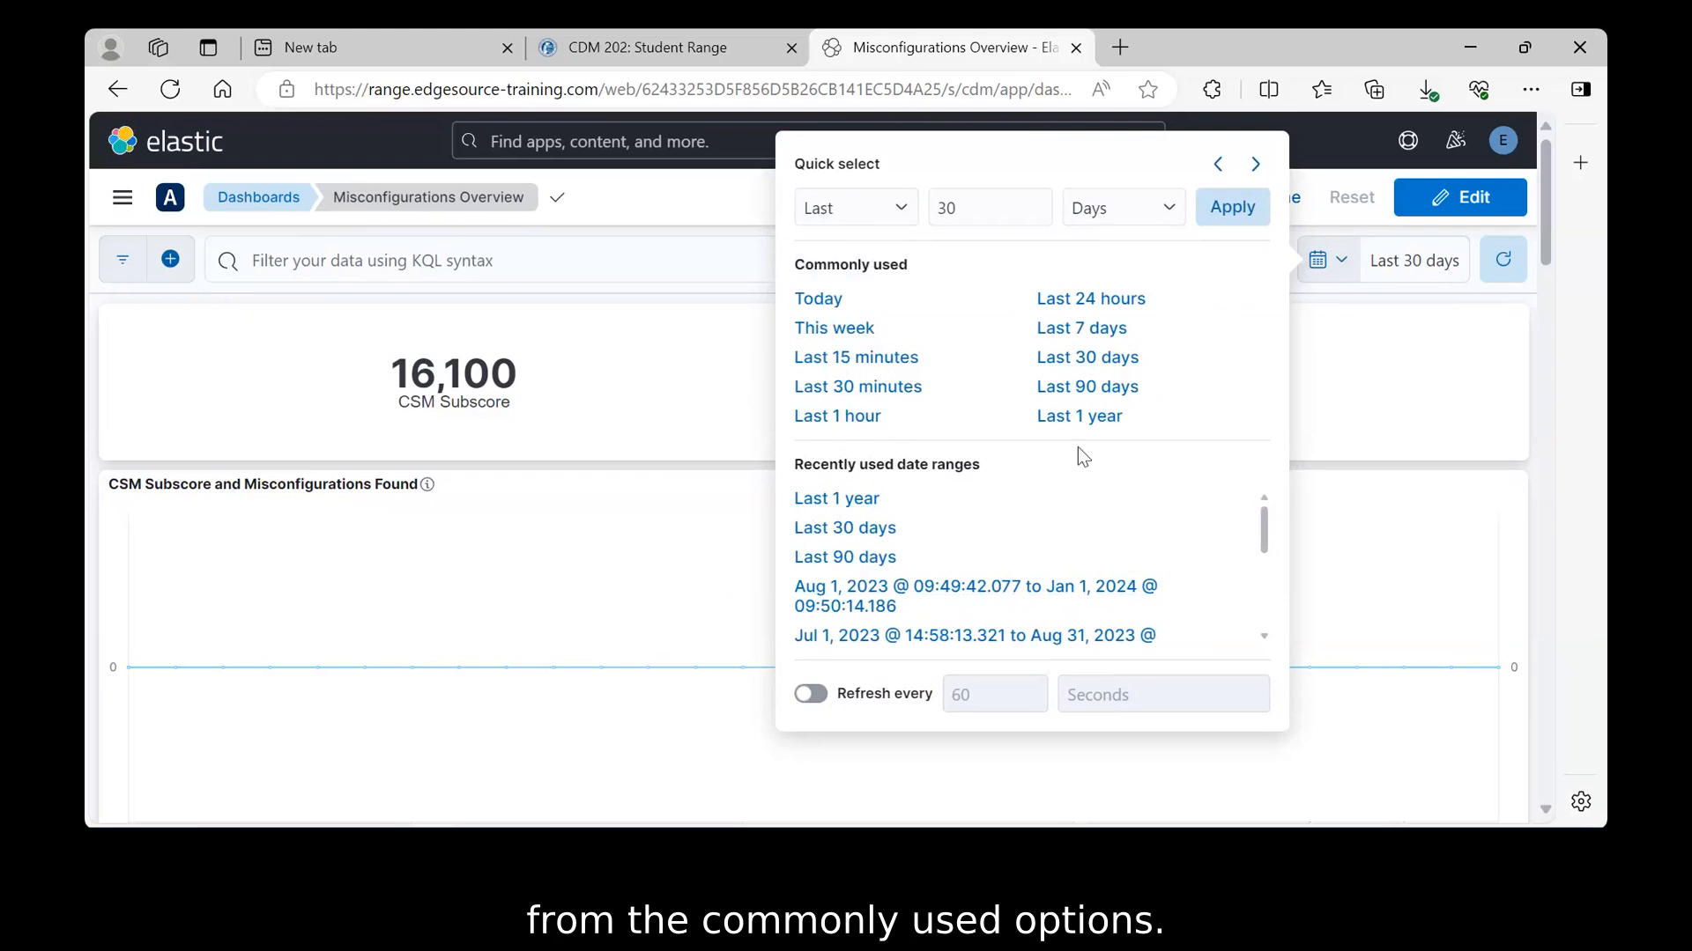
left_click(1080, 421)
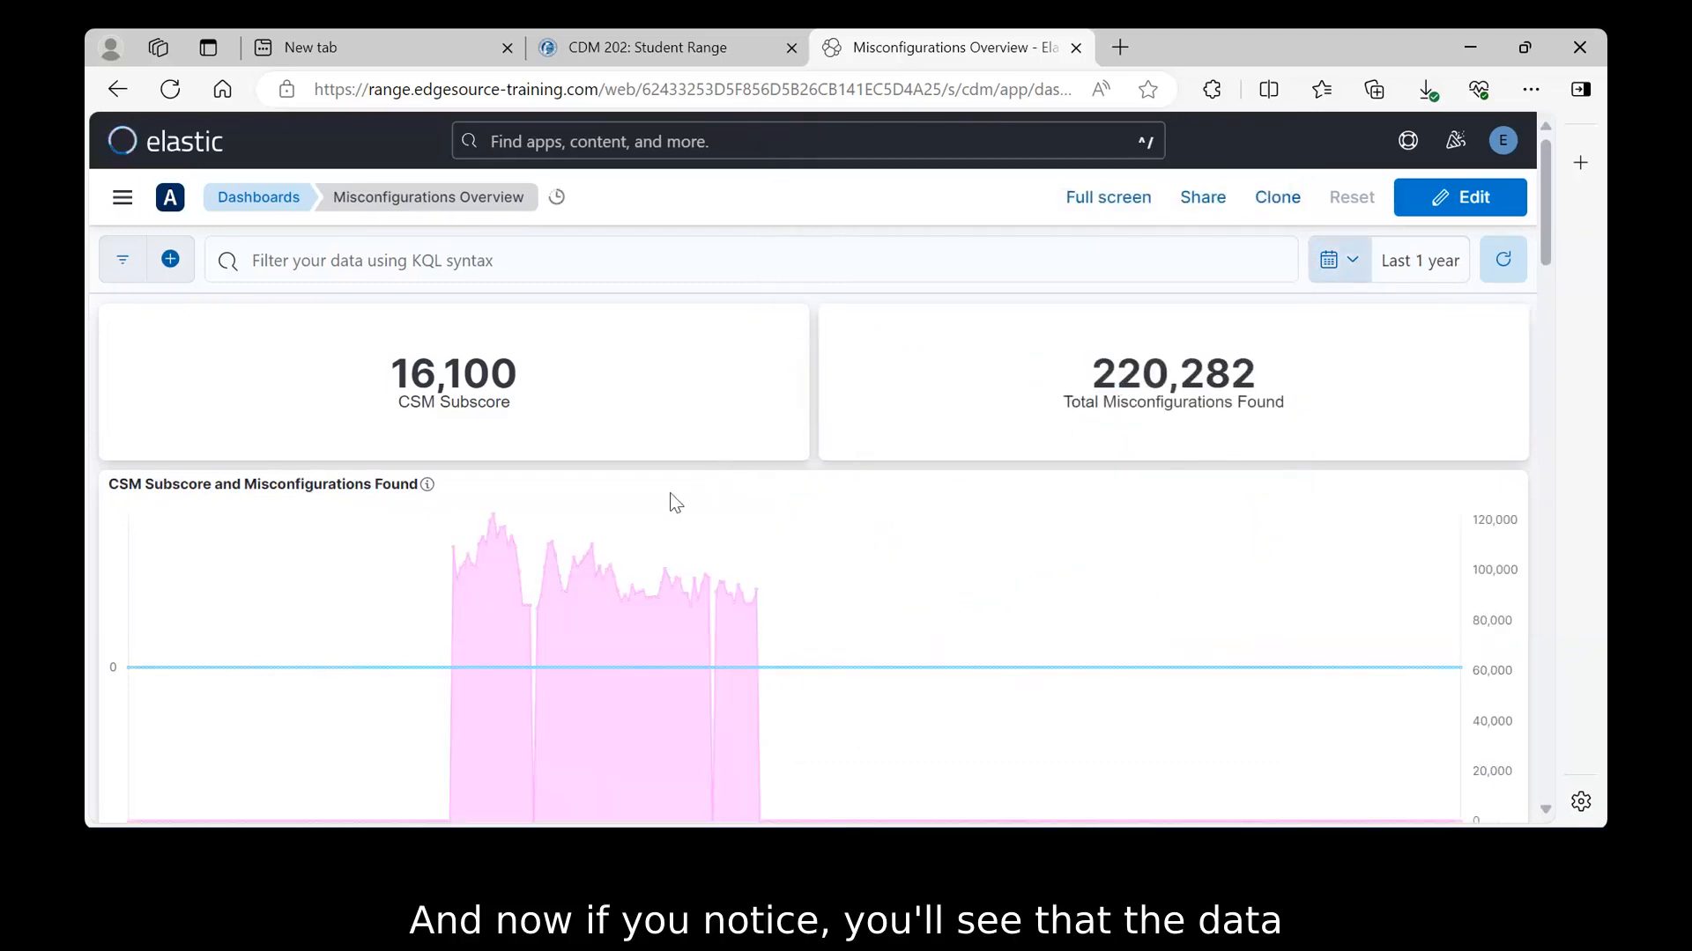
scroll(634, 502, "down", 4)
scroll(679, 480, "up", 3)
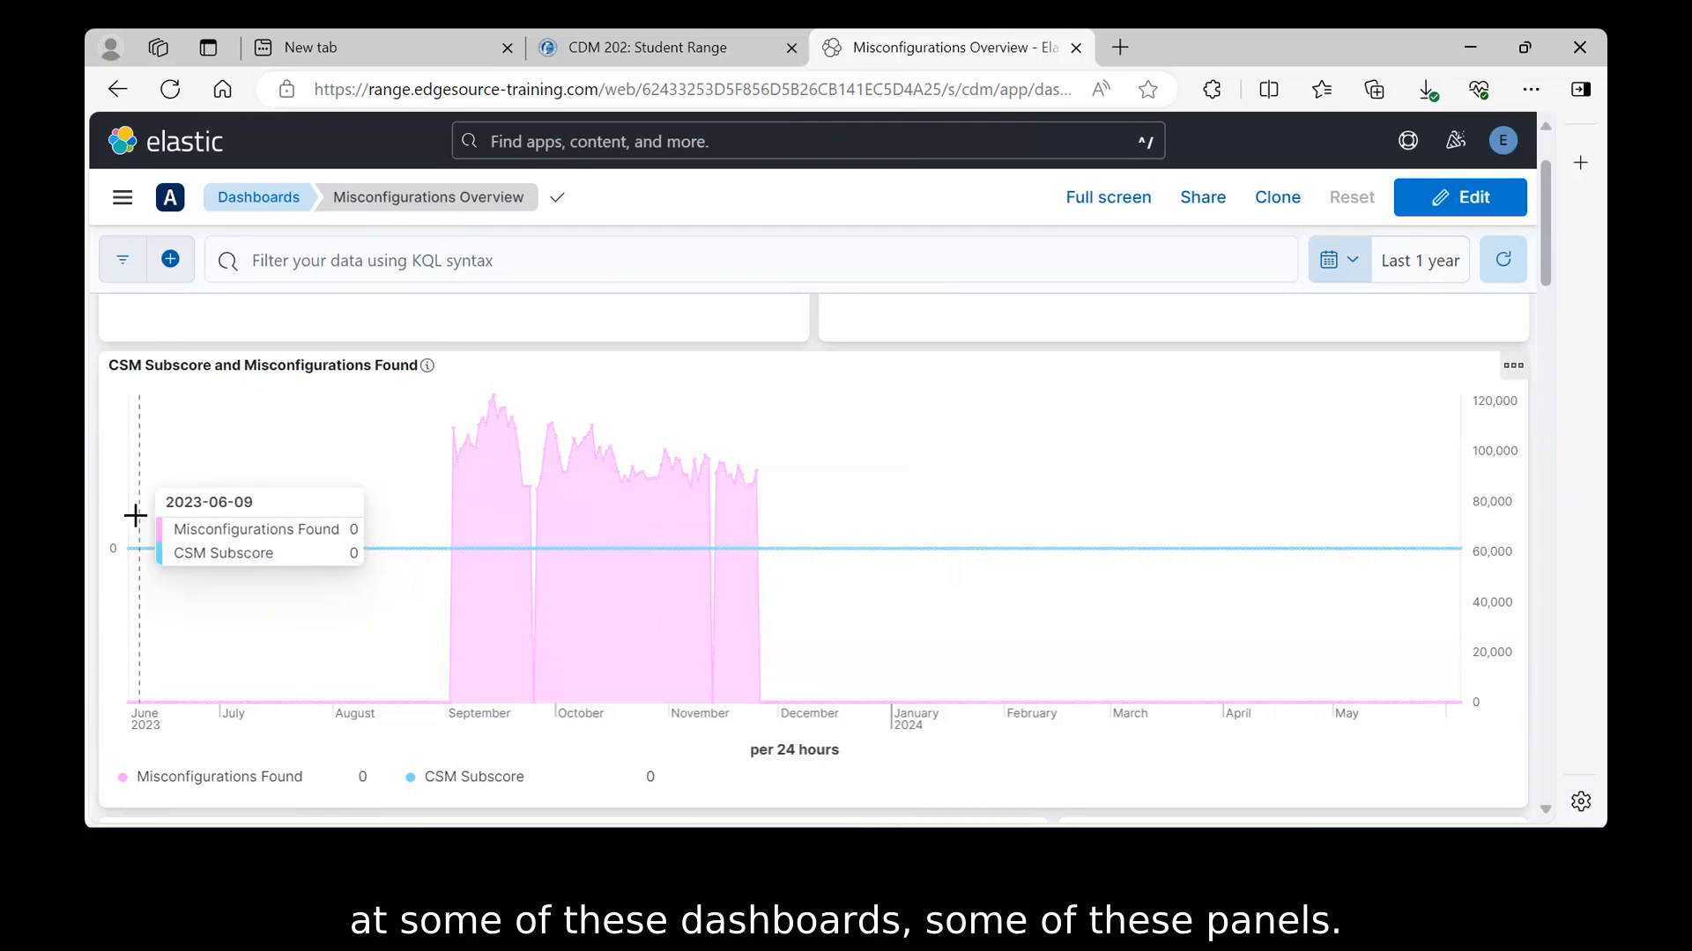
scroll(204, 536, "up", 1)
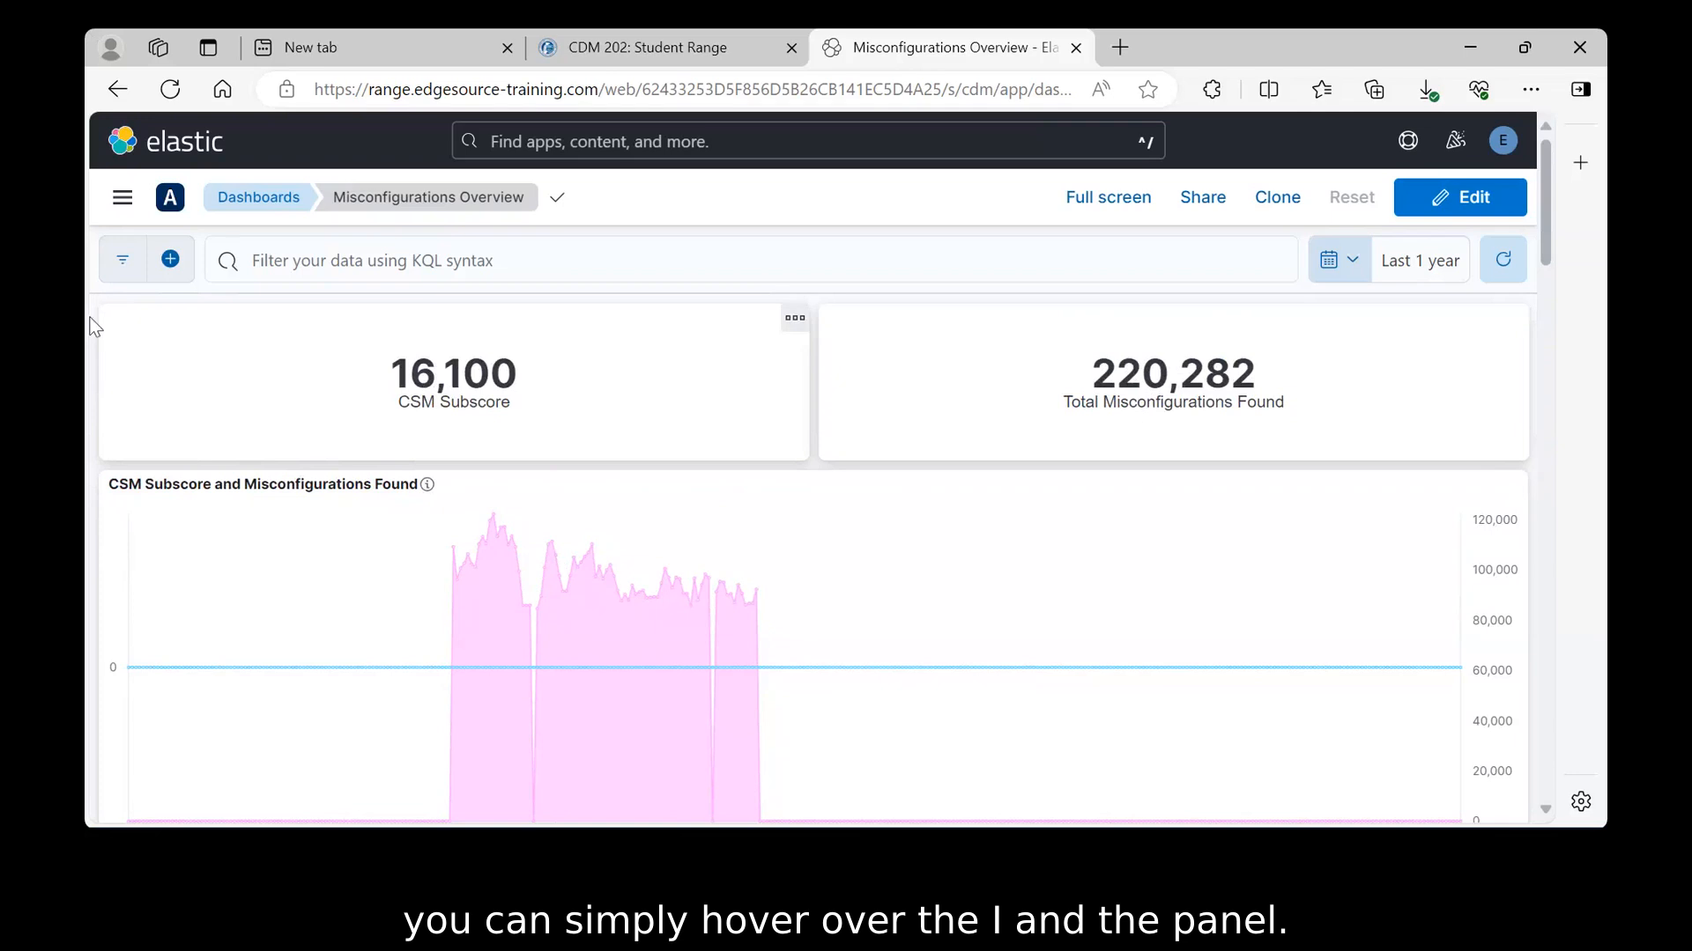
- Read the CSM Subscore and Misconfigurations Found chart's description and examine the Misconfigurations by Top 5 Organizational Units heatmap
mouse_move(428, 486)
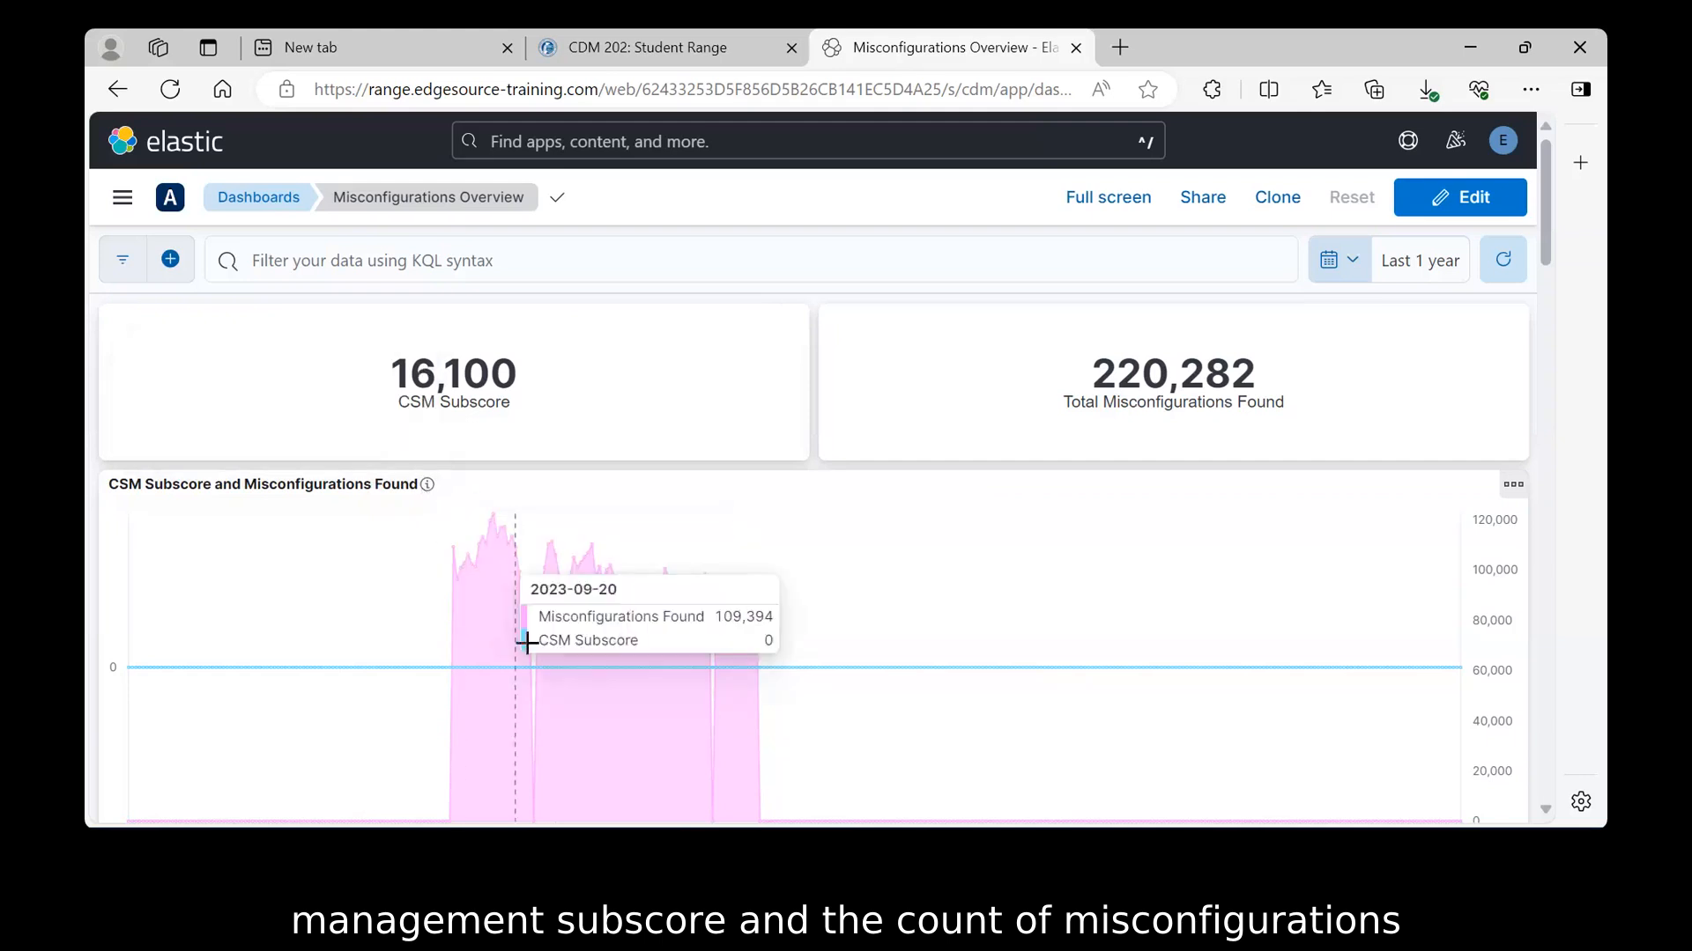
scroll(736, 718, "down", 1)
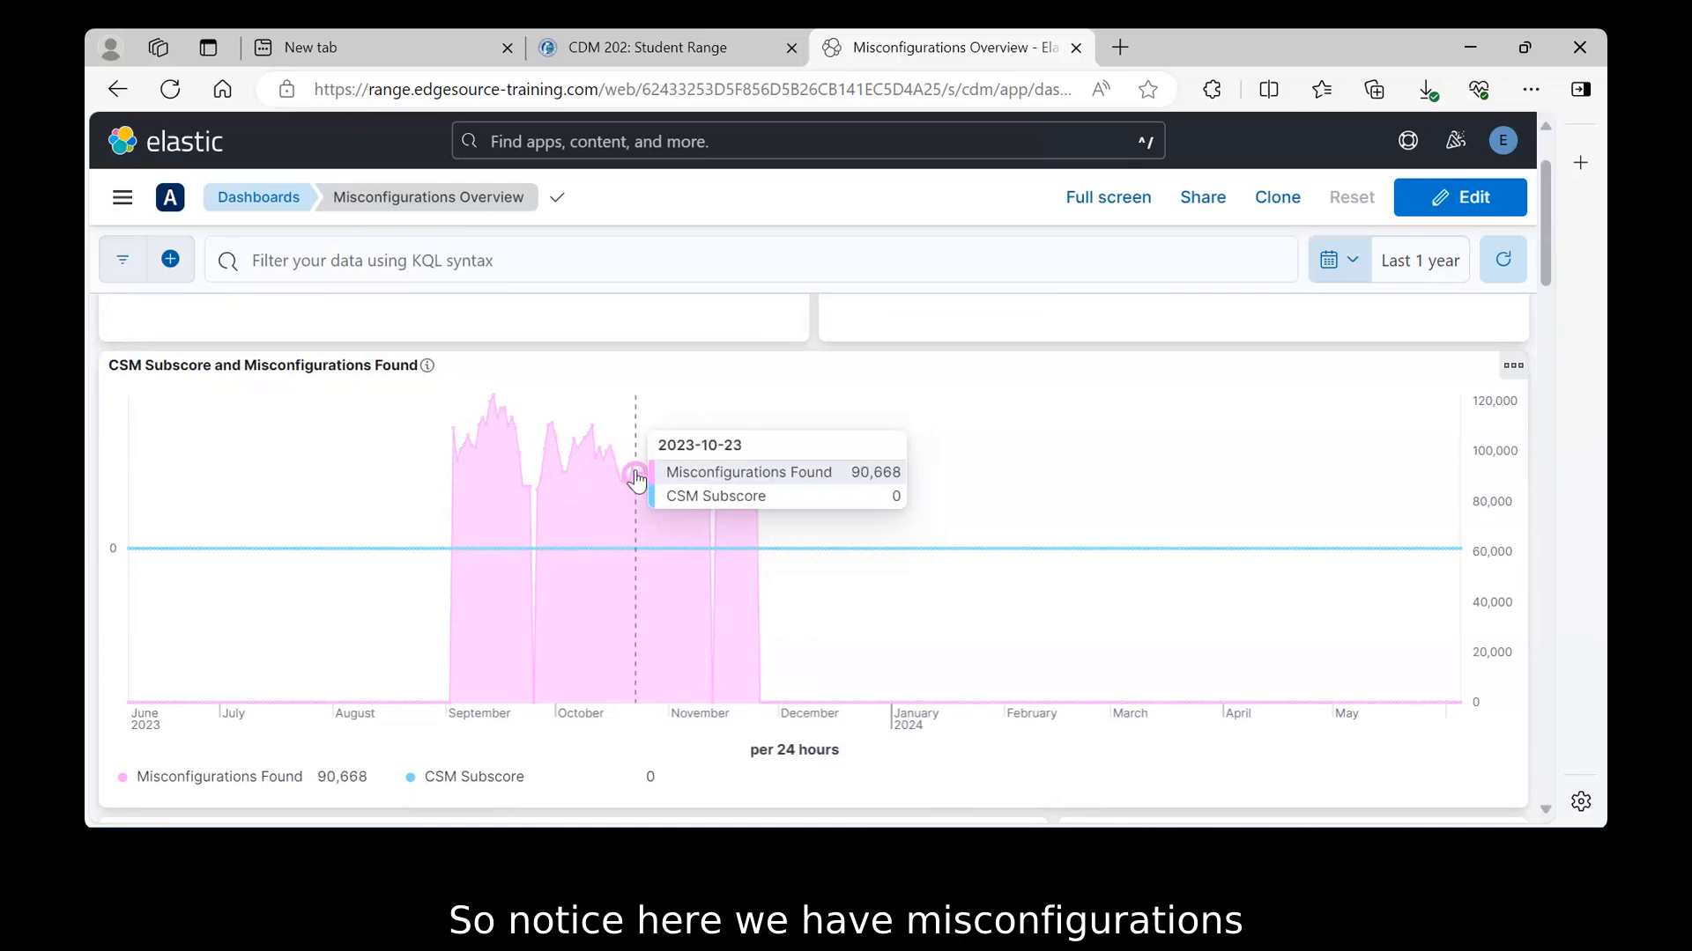
scroll(665, 529, "down", 3)
scroll(660, 519, "up", 2)
scroll(660, 519, "down", 4)
scroll(660, 519, "up", 1)
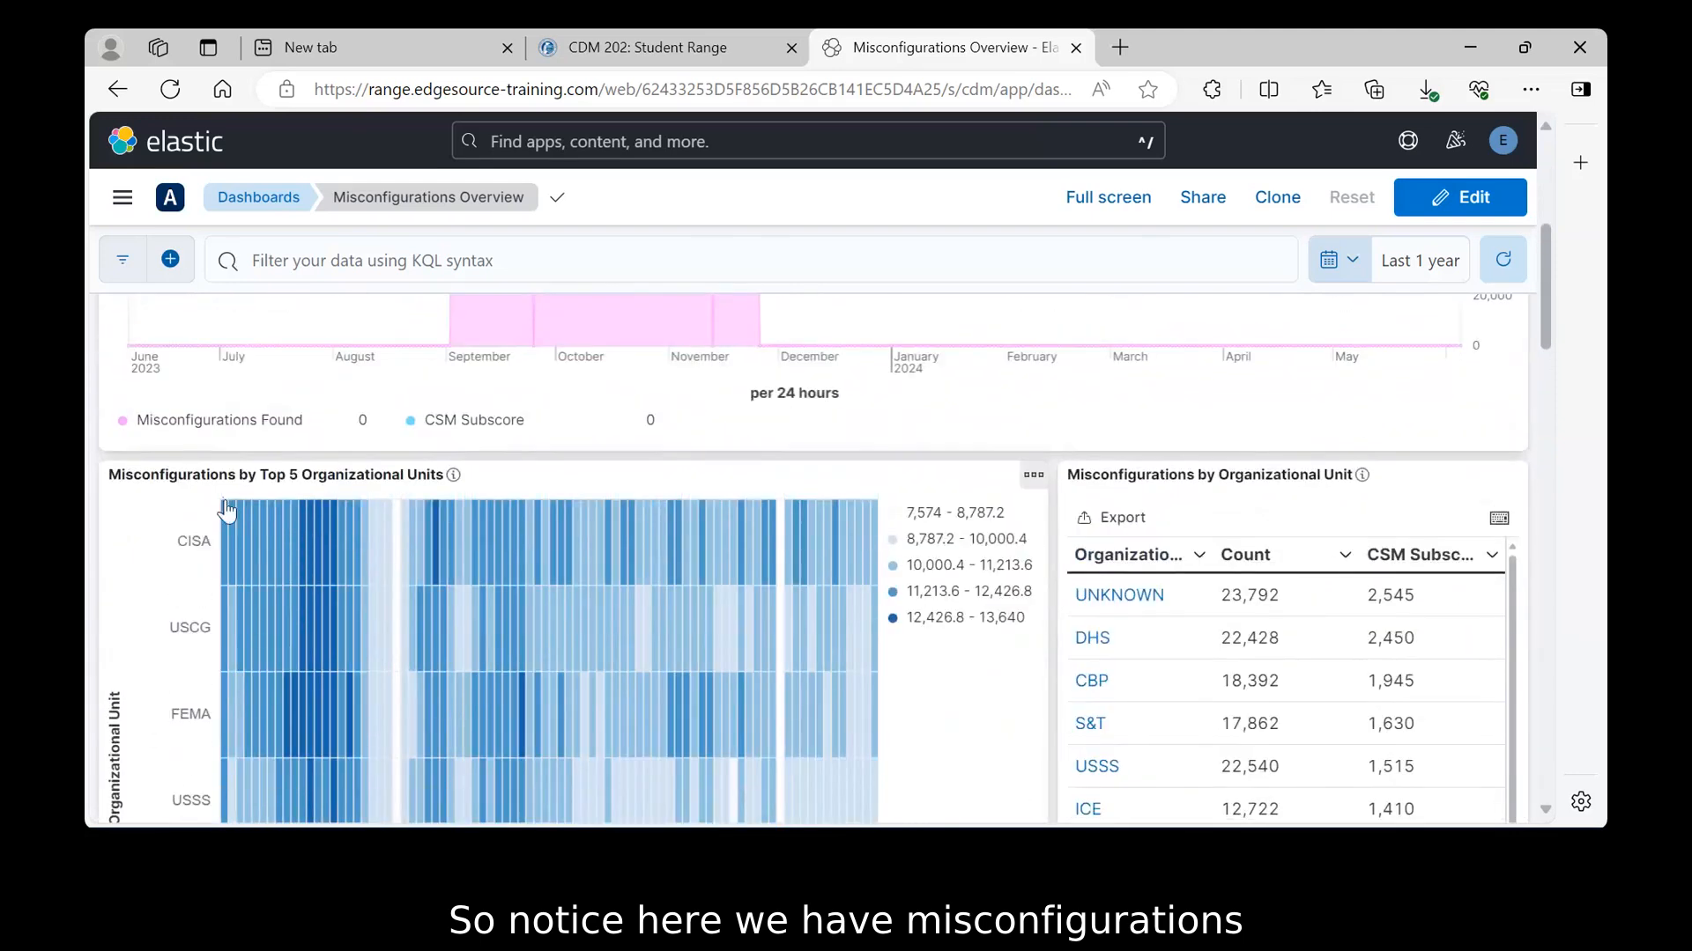
mouse_move(223, 488)
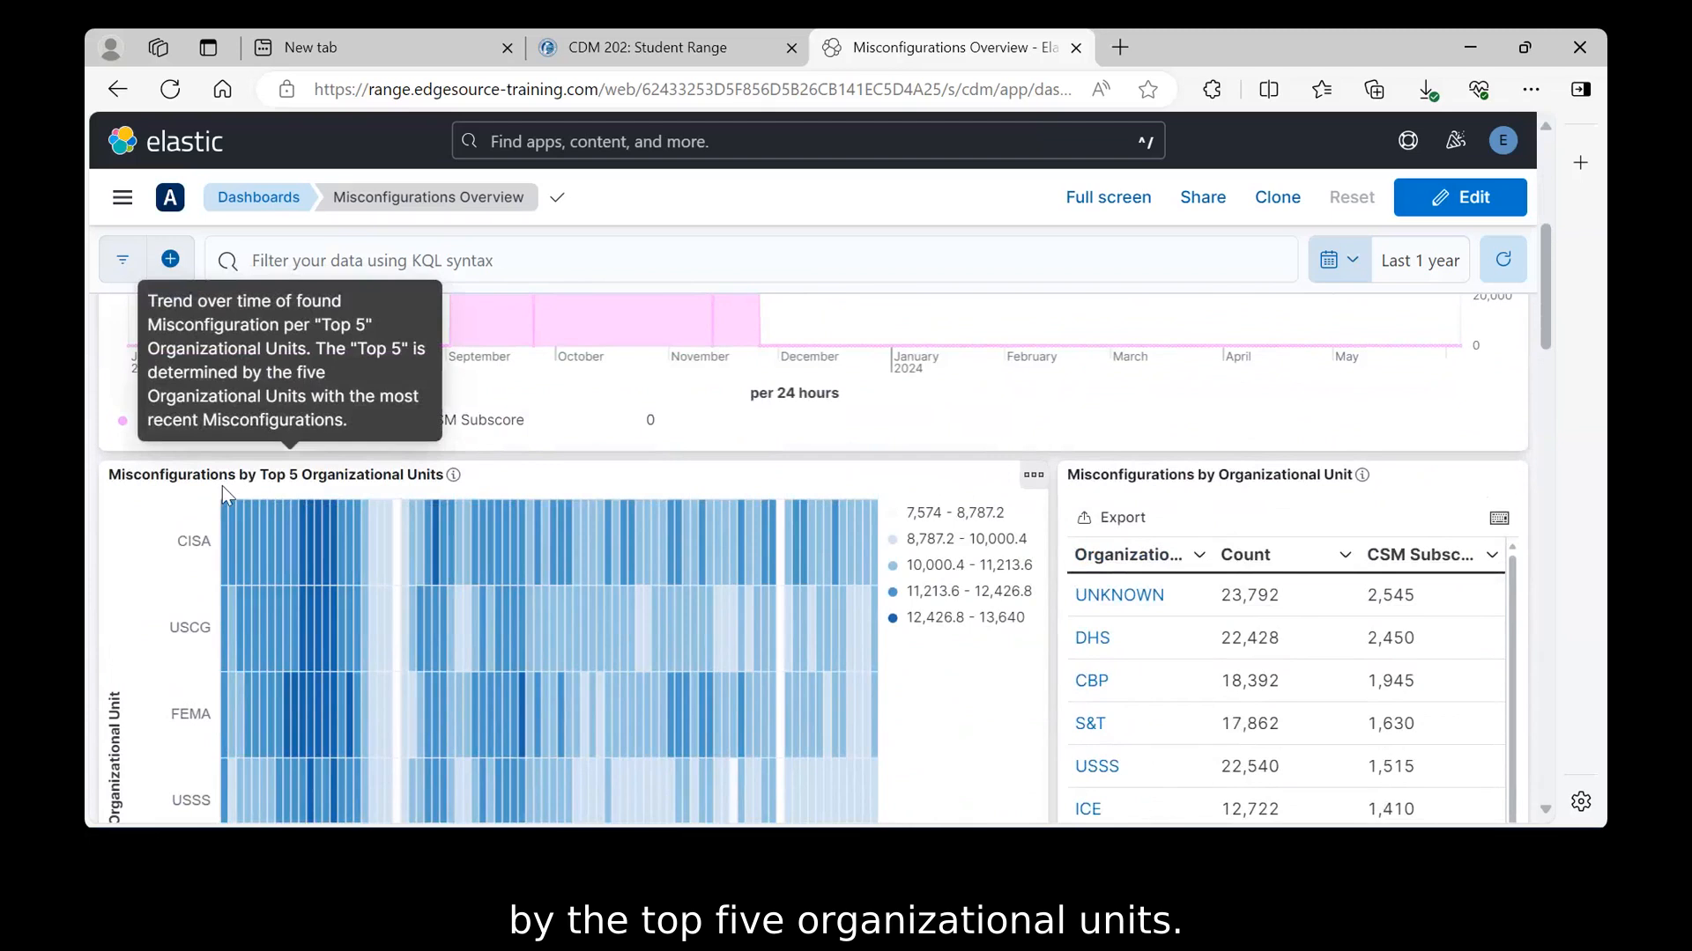
scroll(222, 484, "down", 3)
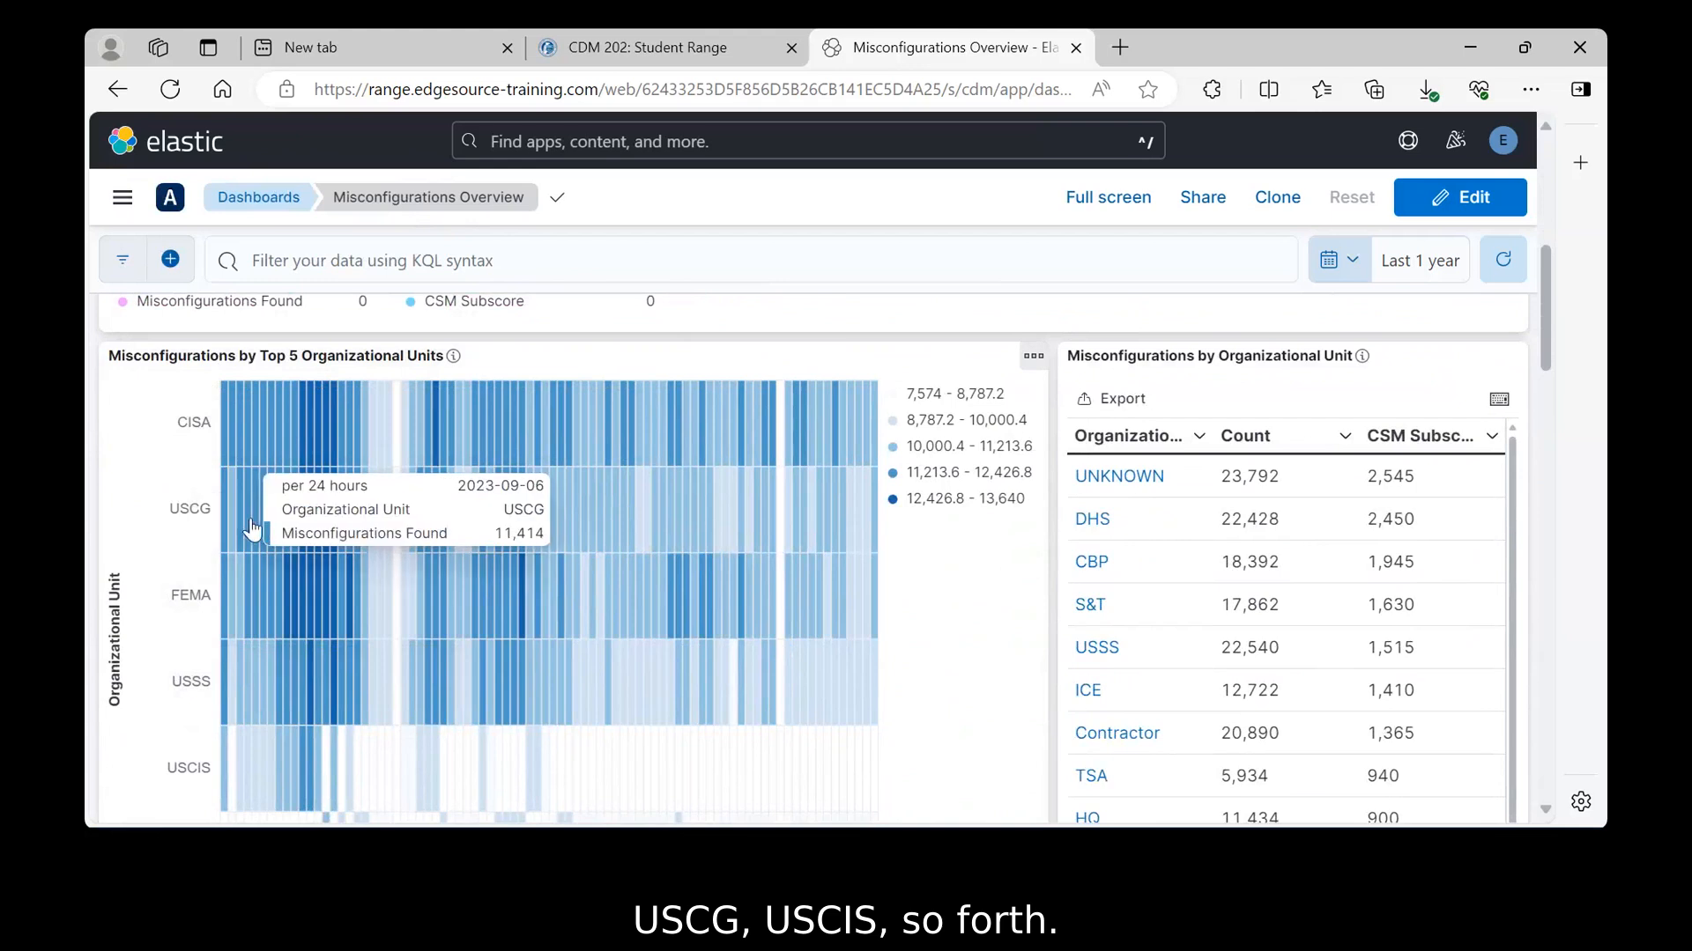
scroll(231, 783, "down", 1)
scroll(226, 775, "down", 2)
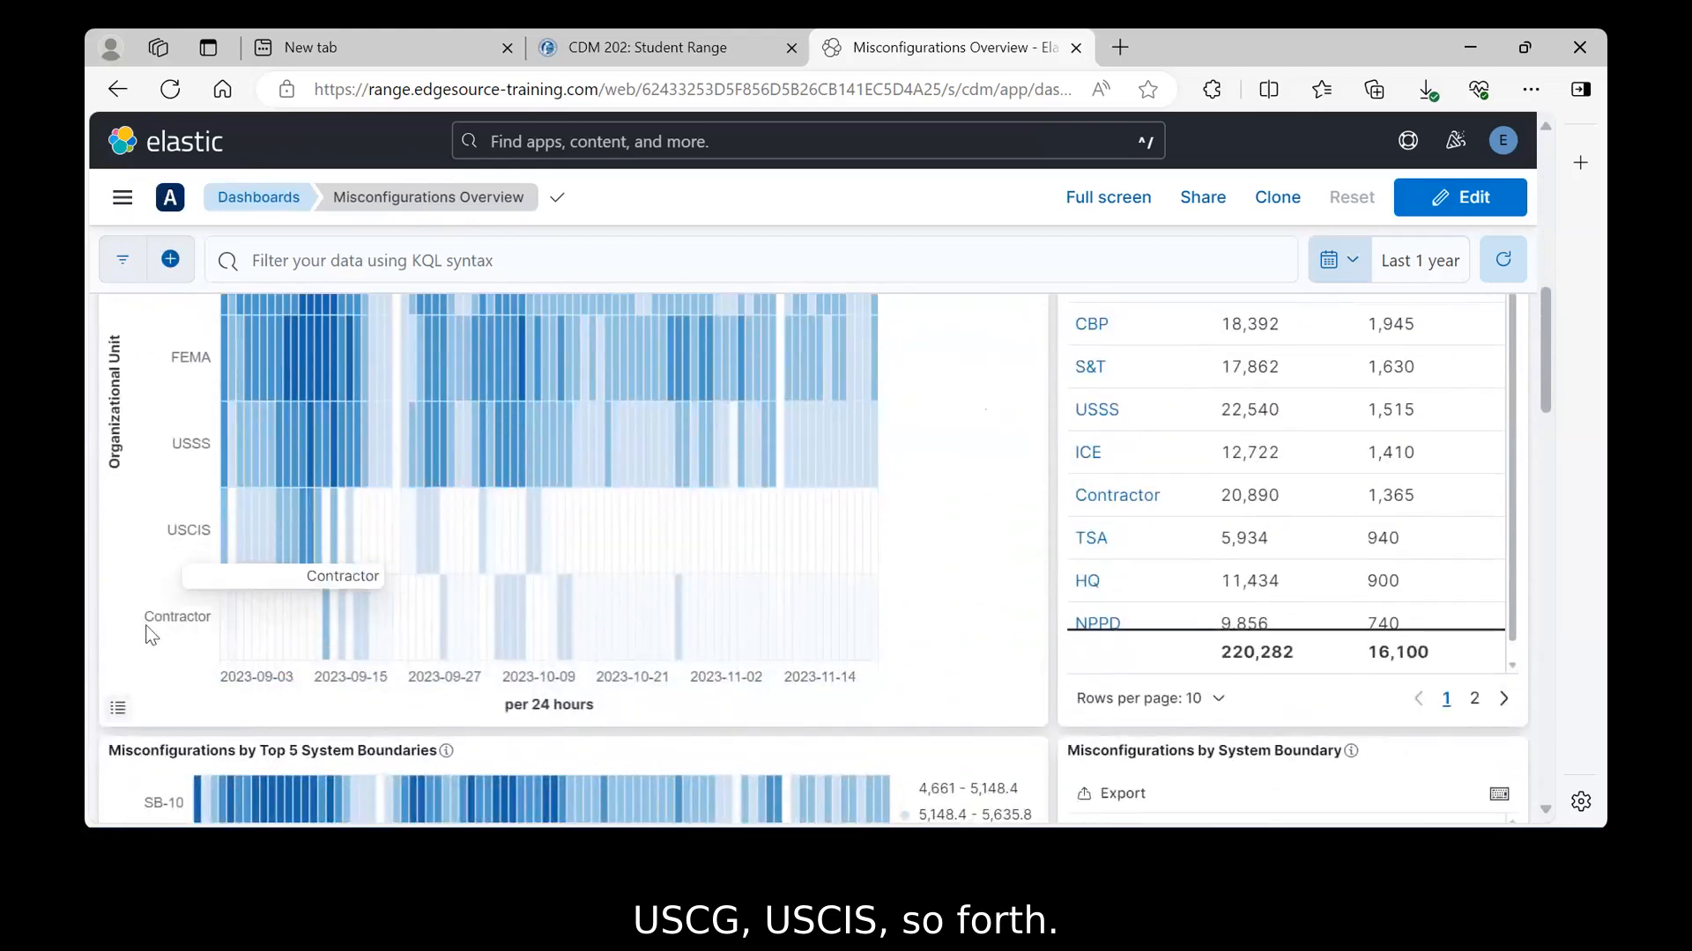
scroll(566, 614, "up", 2)
scroll(566, 613, "up", 1)
scroll(565, 613, "down", 1)
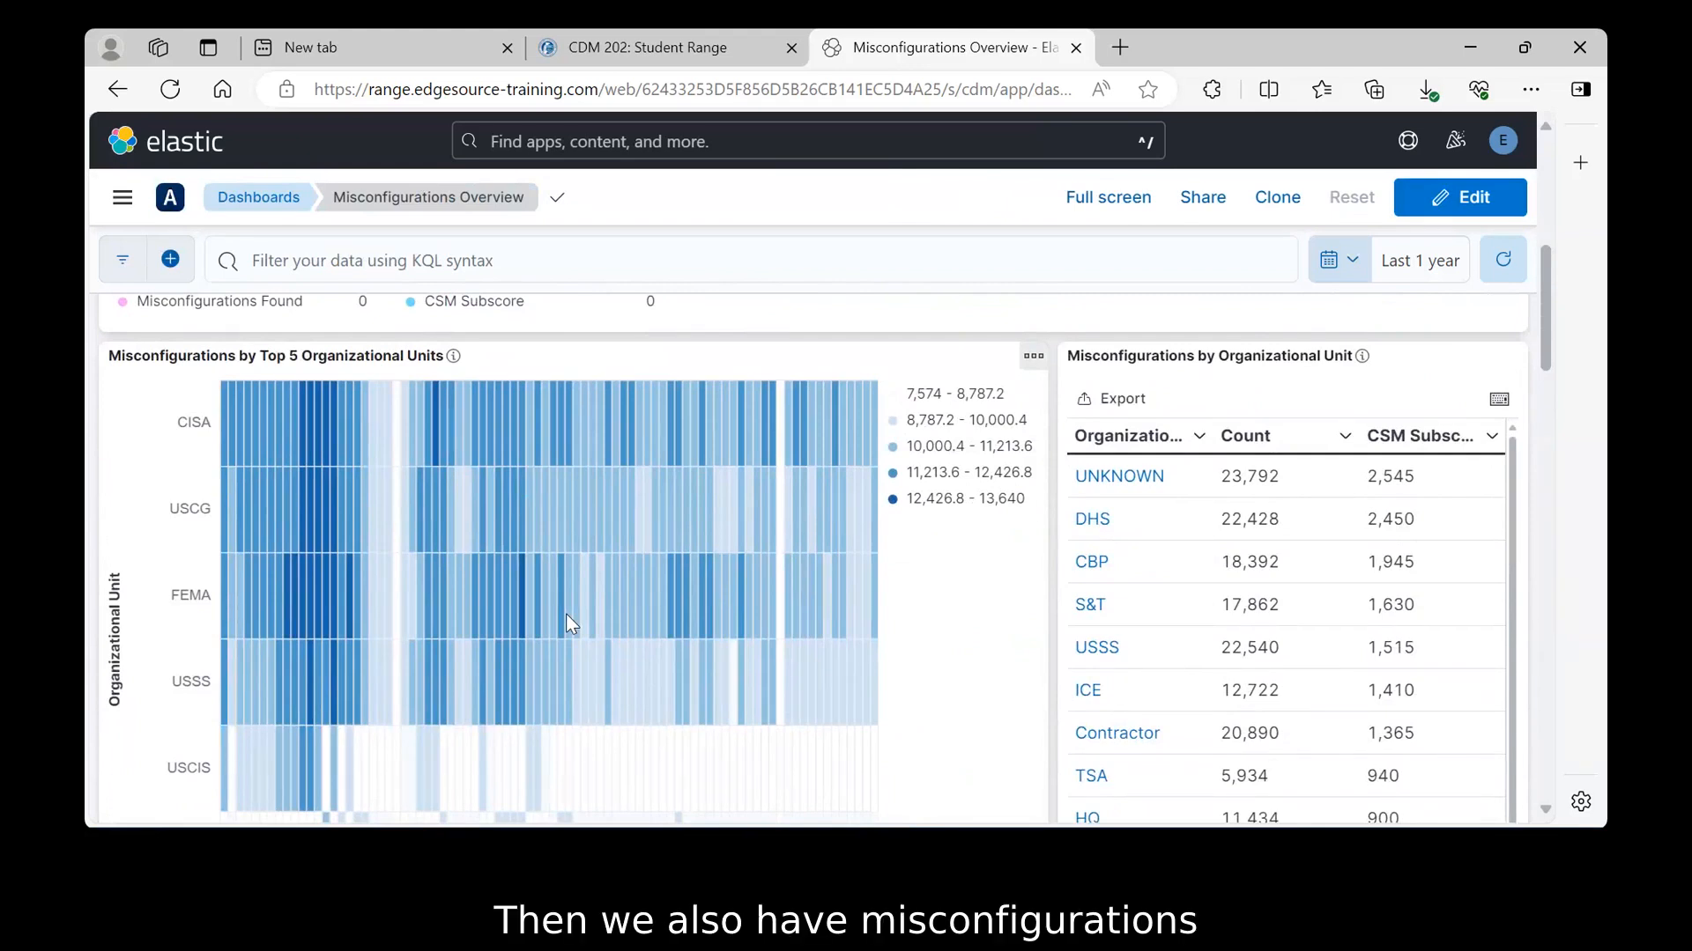
- Review the counts and CSM subscores in the Misconfigurations by Organizational Unit table
mouse_move(1267, 361)
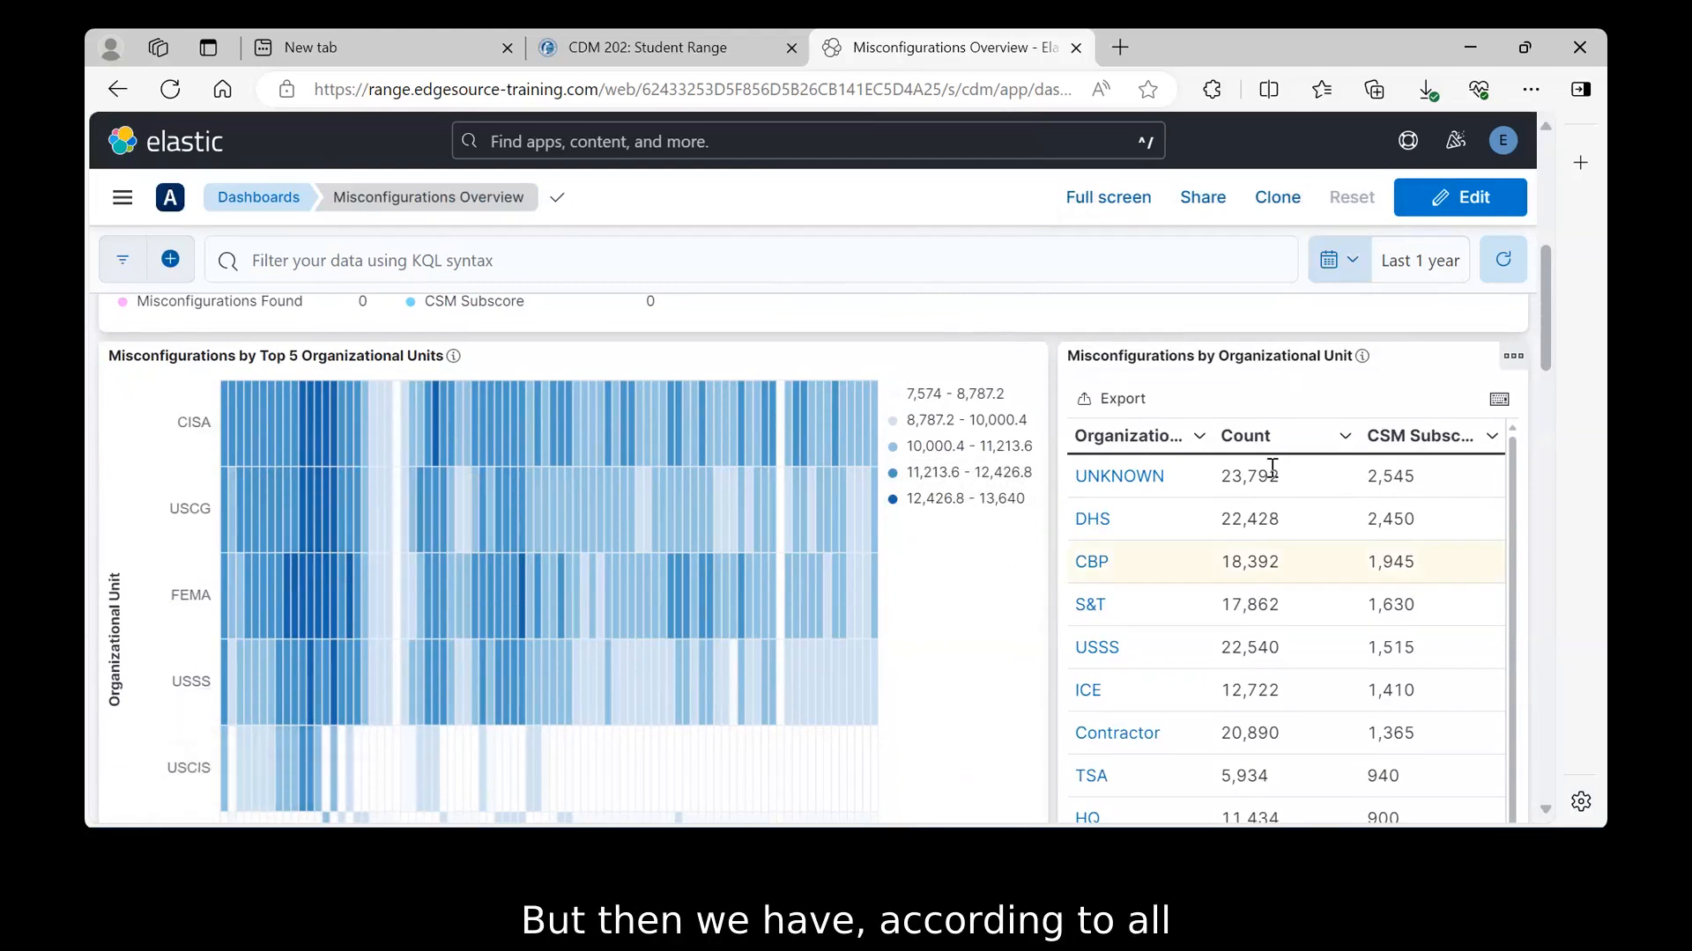
scroll(1274, 477, "down", 2)
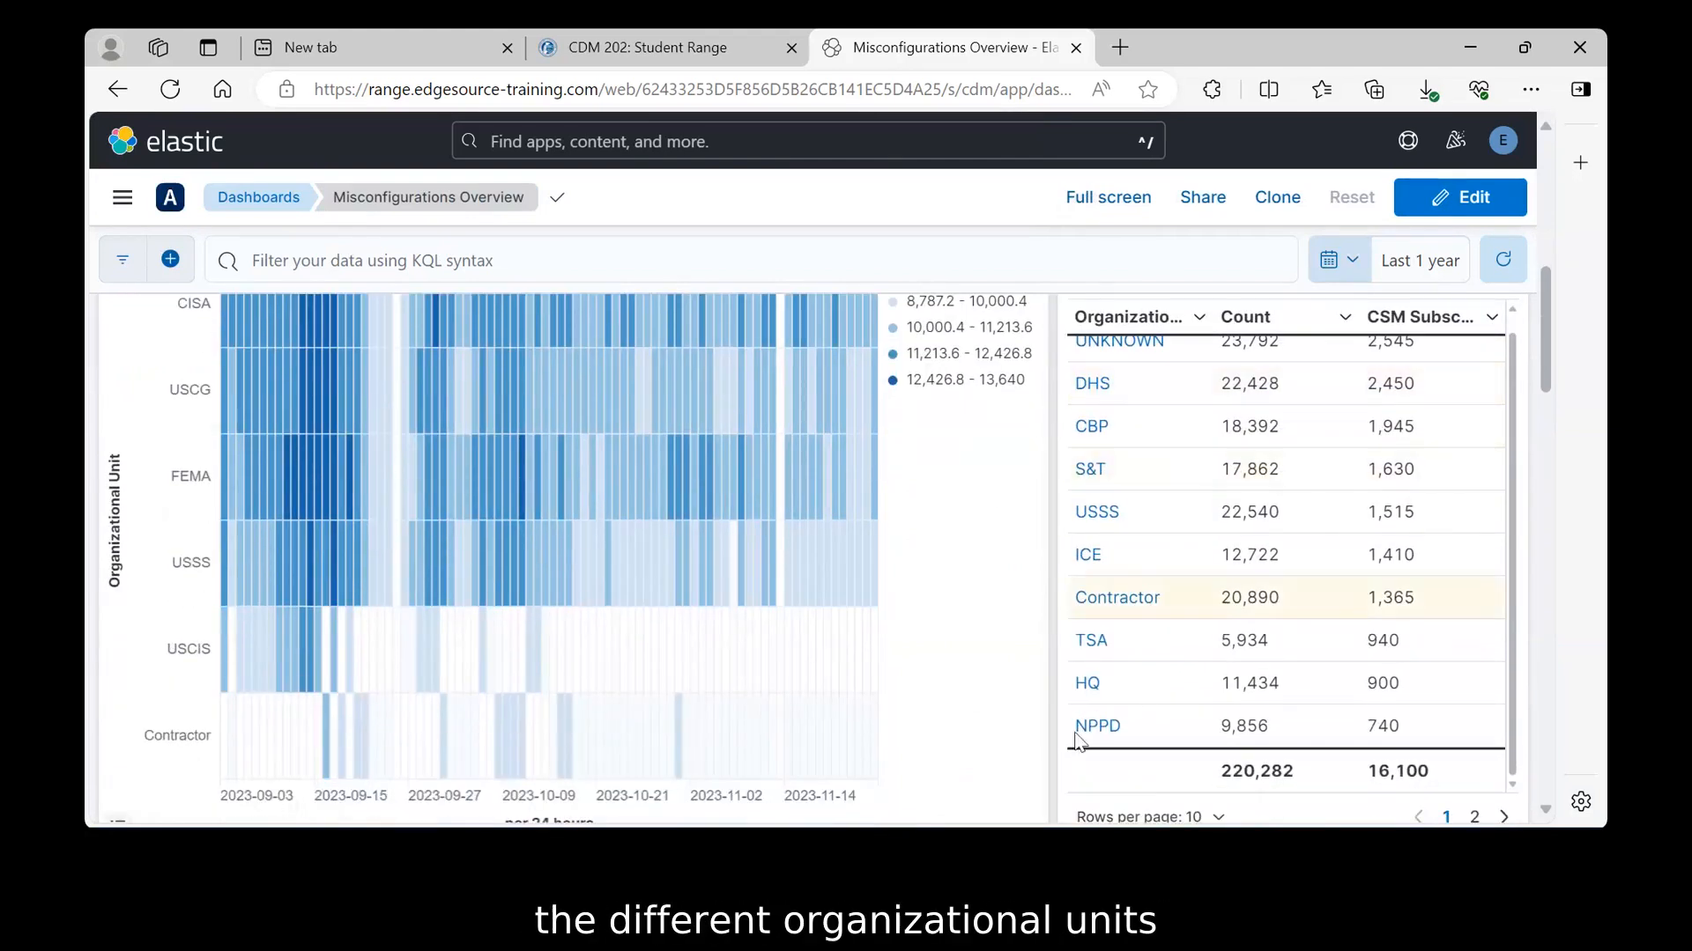
scroll(1091, 687, "up", 1)
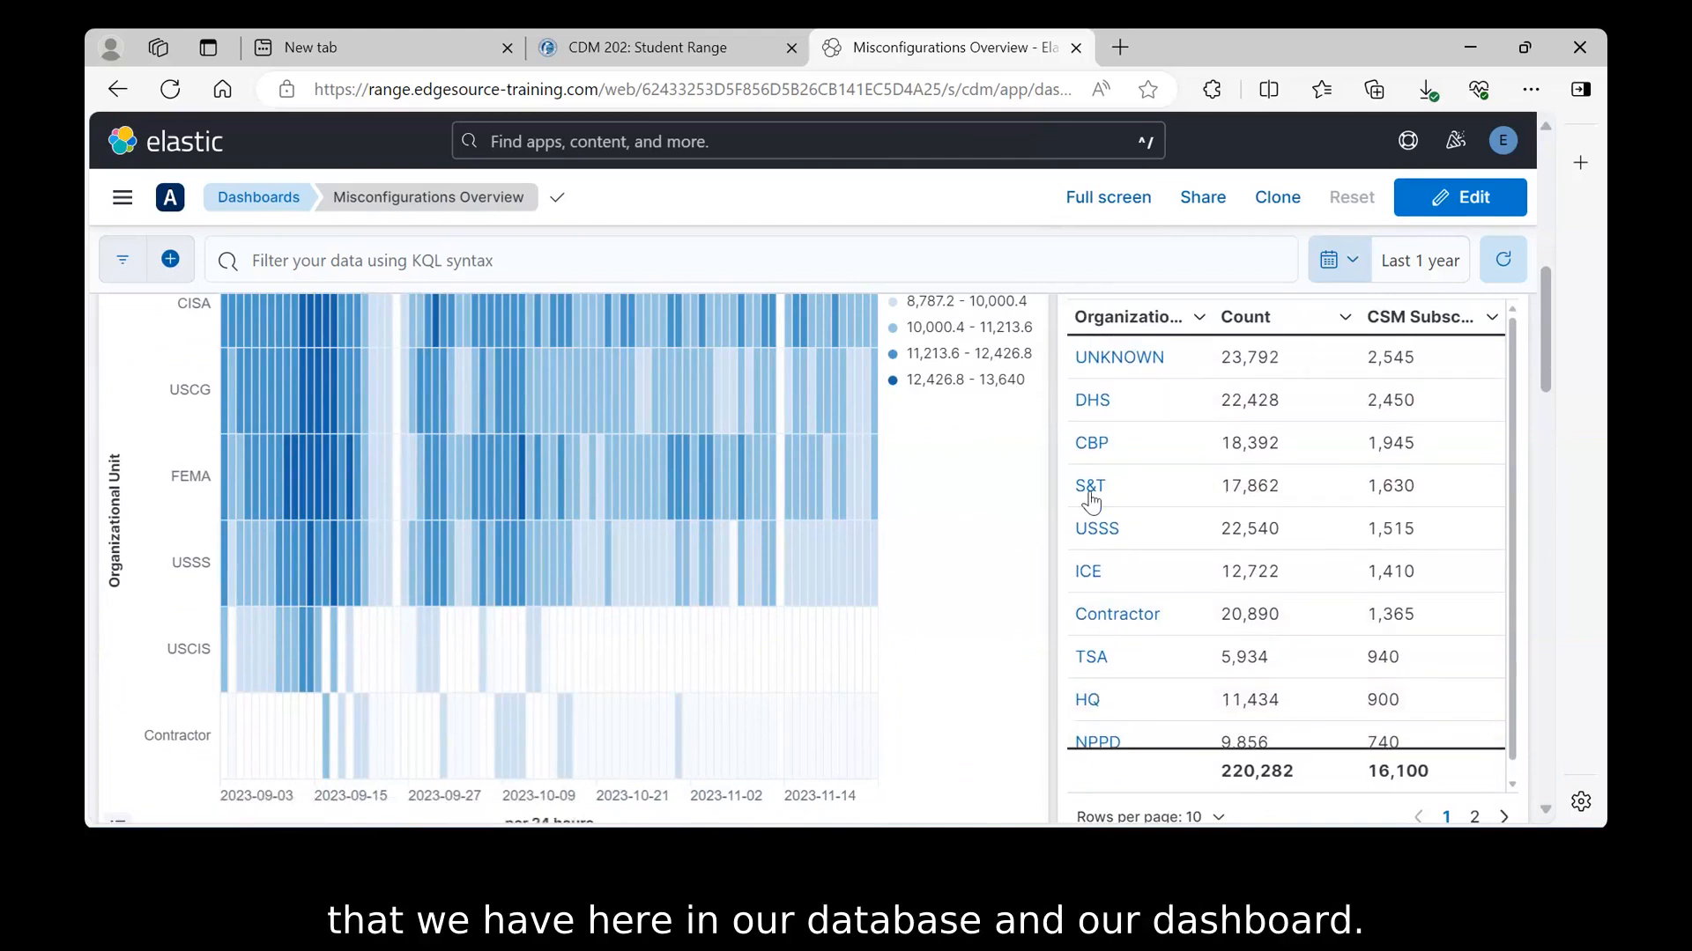
scroll(1277, 526, "up", 2)
scroll(1278, 526, "down", 1)
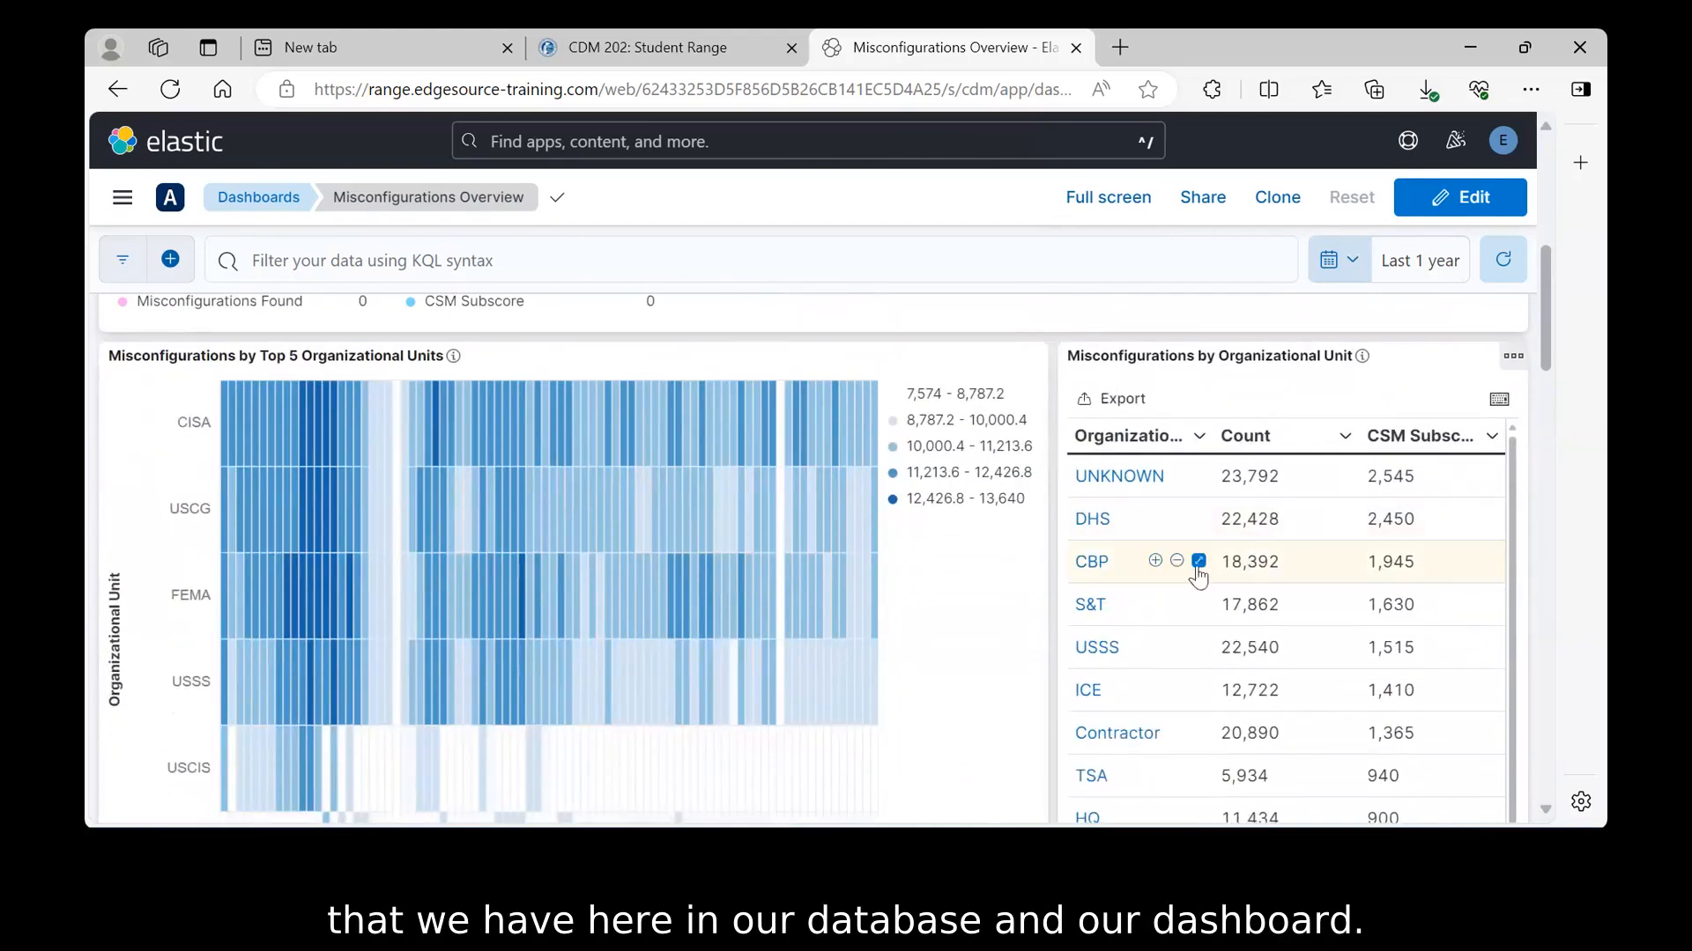
scroll(1165, 557, "down", 1)
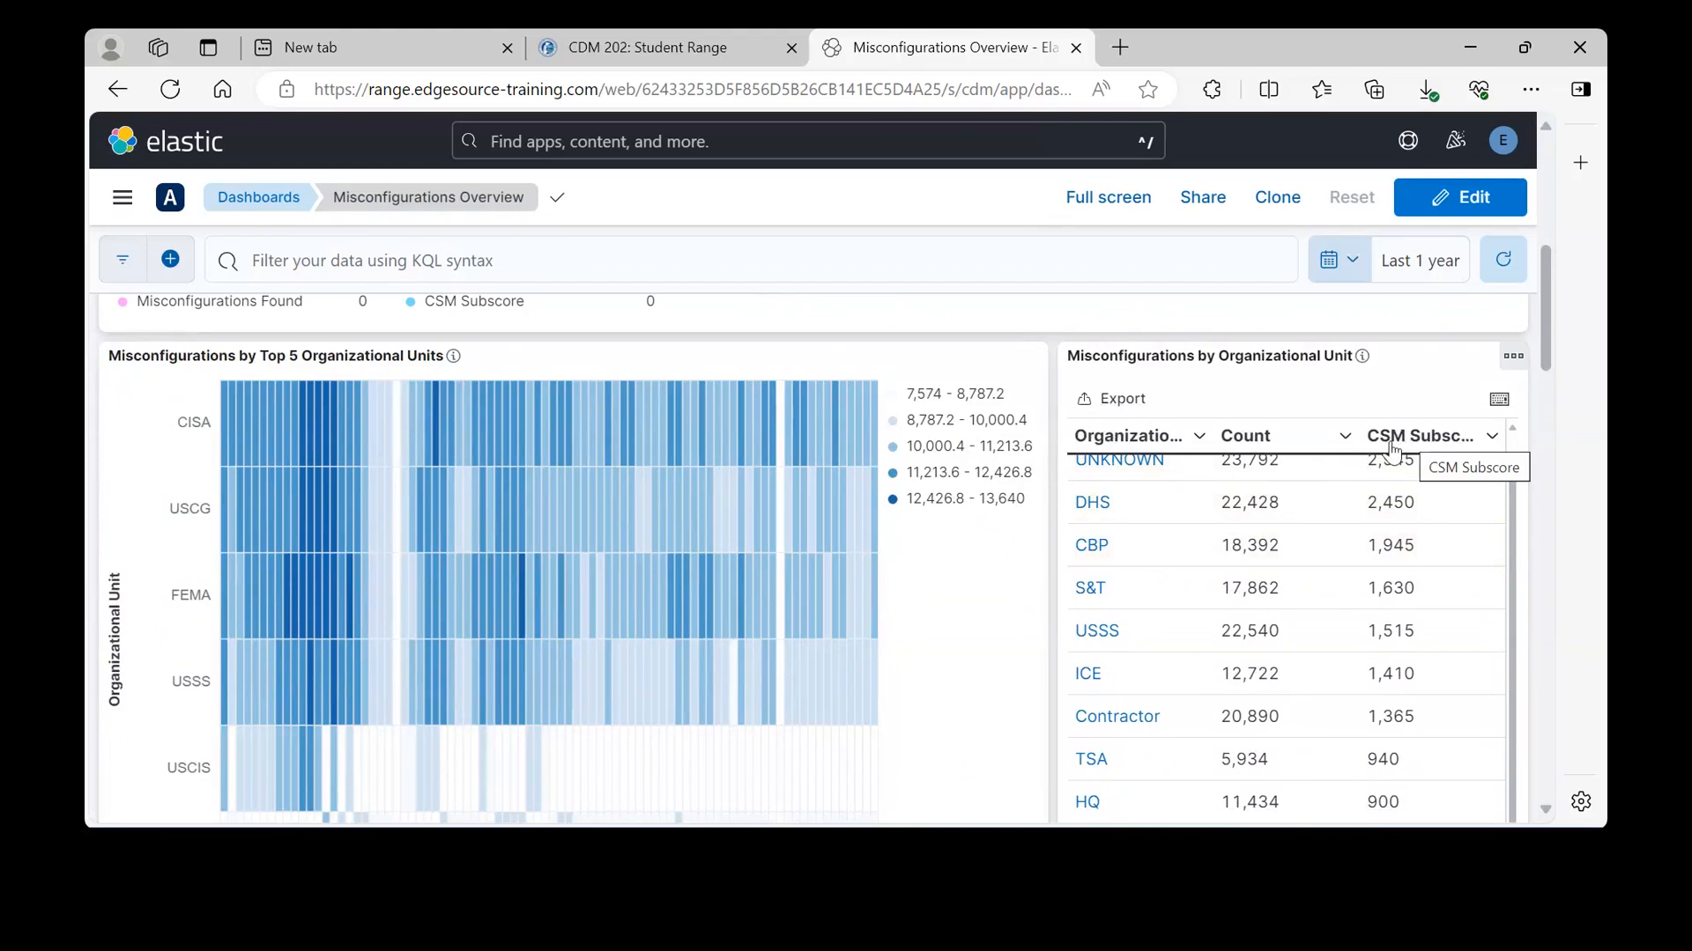
- Examine the Misconfigurations by Top 5 System Boundaries heatmap and read its panel description
scroll(888, 615, "down", 10)
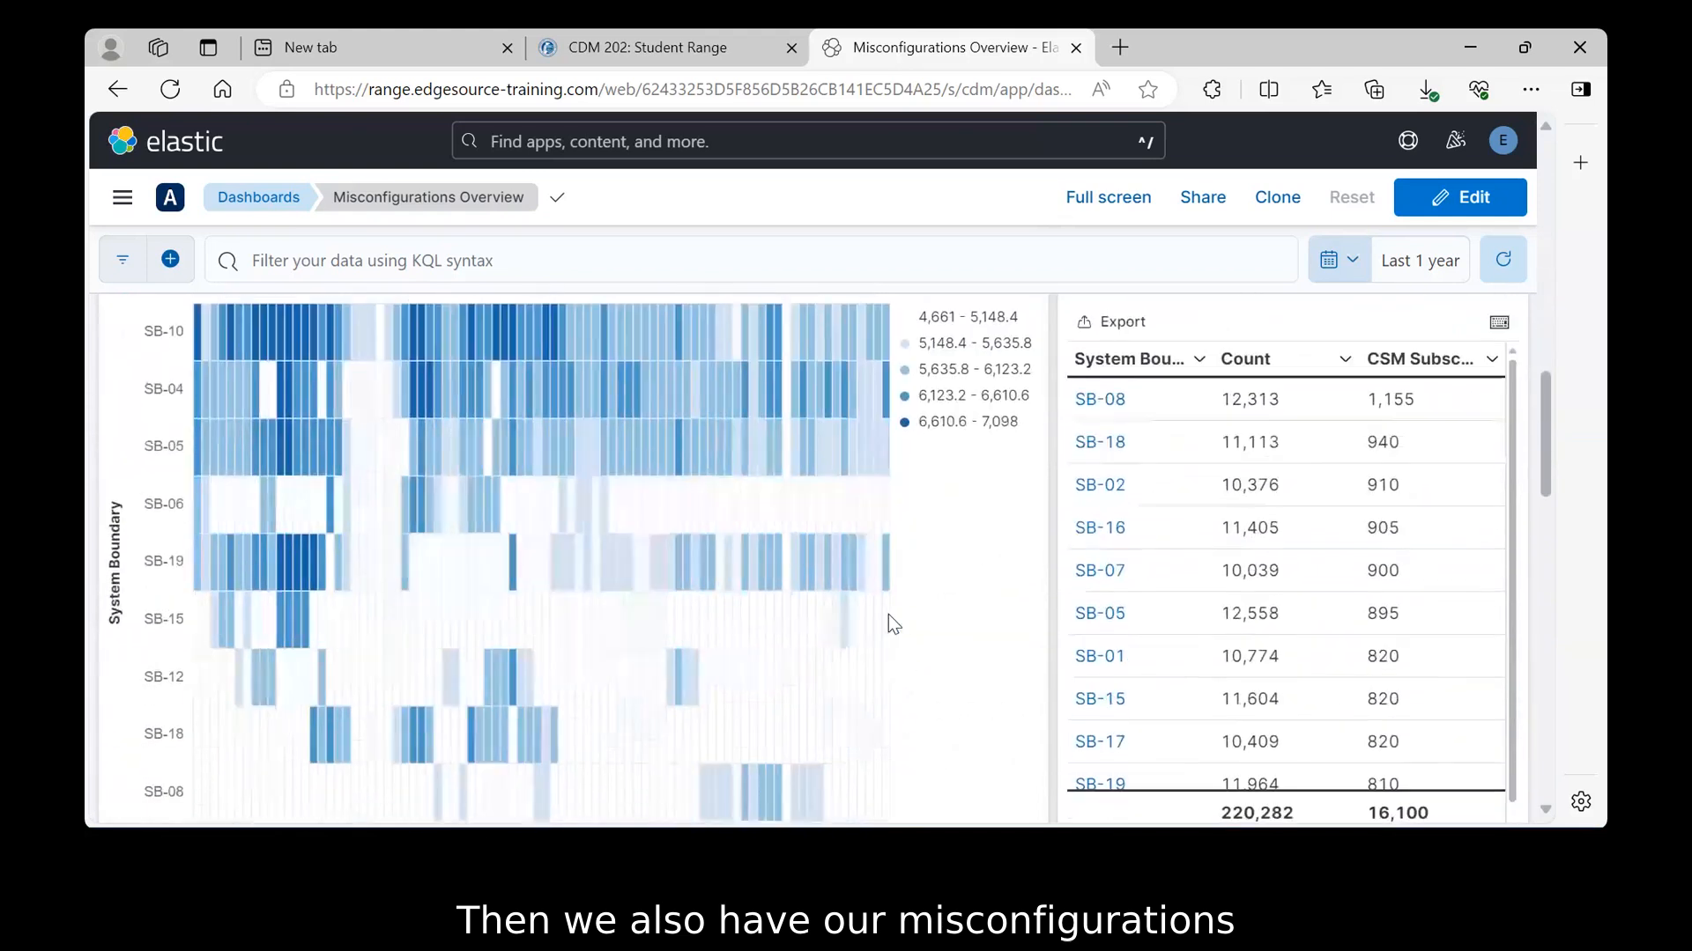
scroll(887, 613, "up", 2)
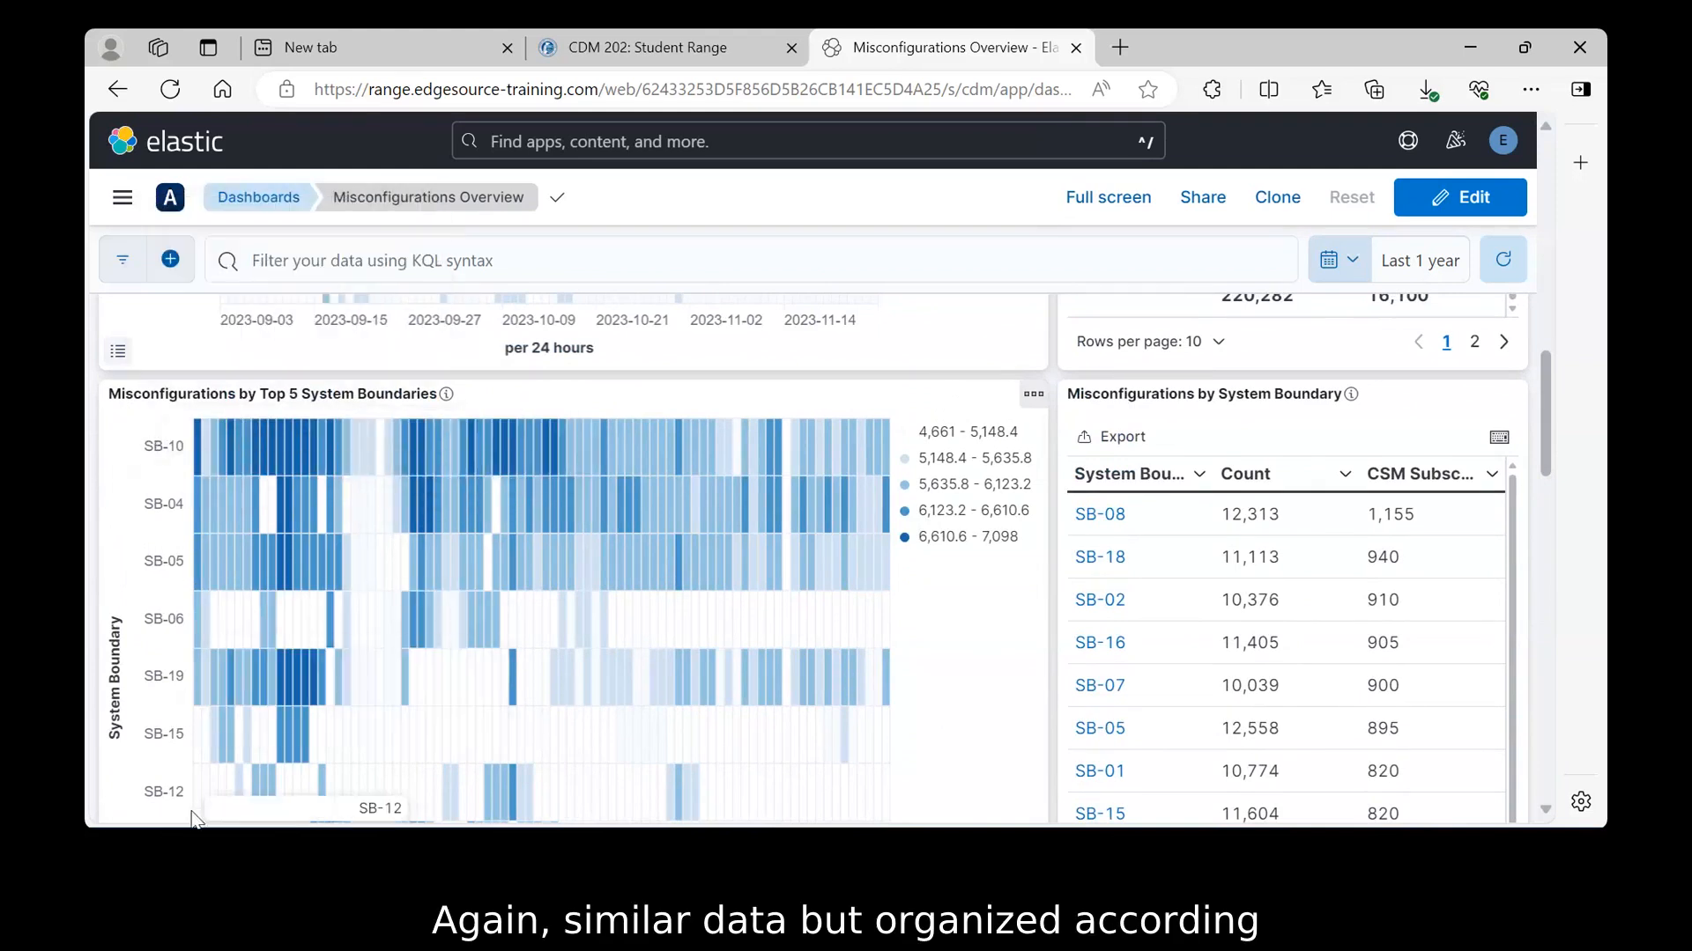
scroll(160, 763, "down", 2)
scroll(160, 763, "up", 2)
scroll(157, 762, "down", 2)
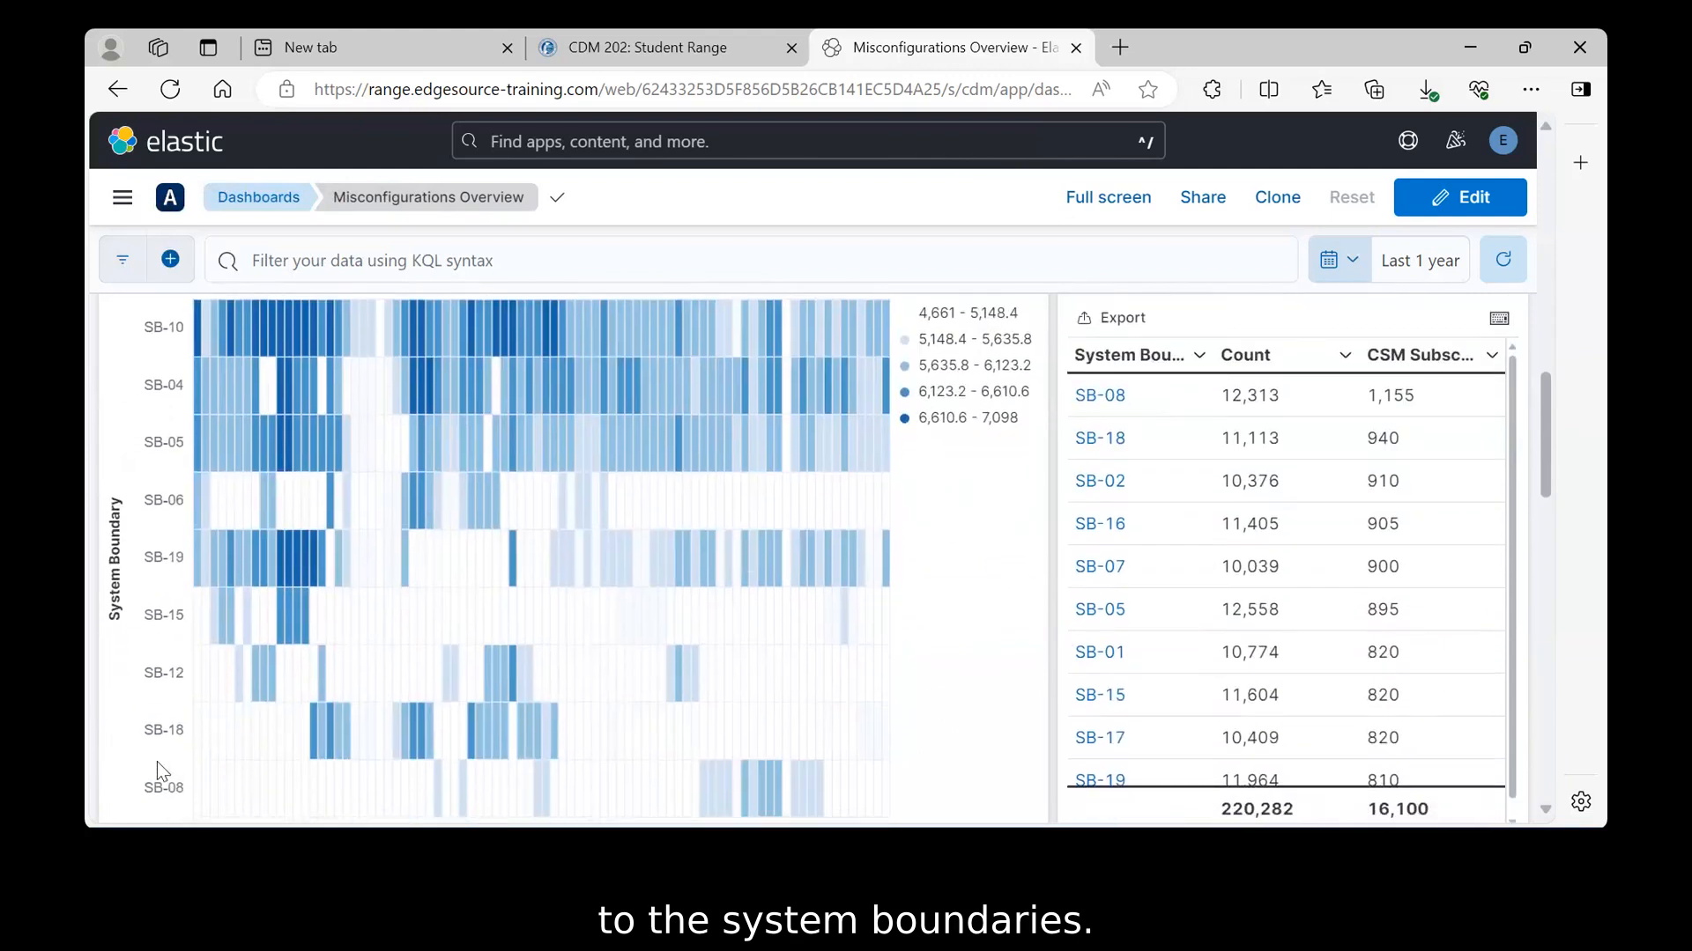
scroll(157, 761, "down", 2)
scroll(157, 762, "up", 4)
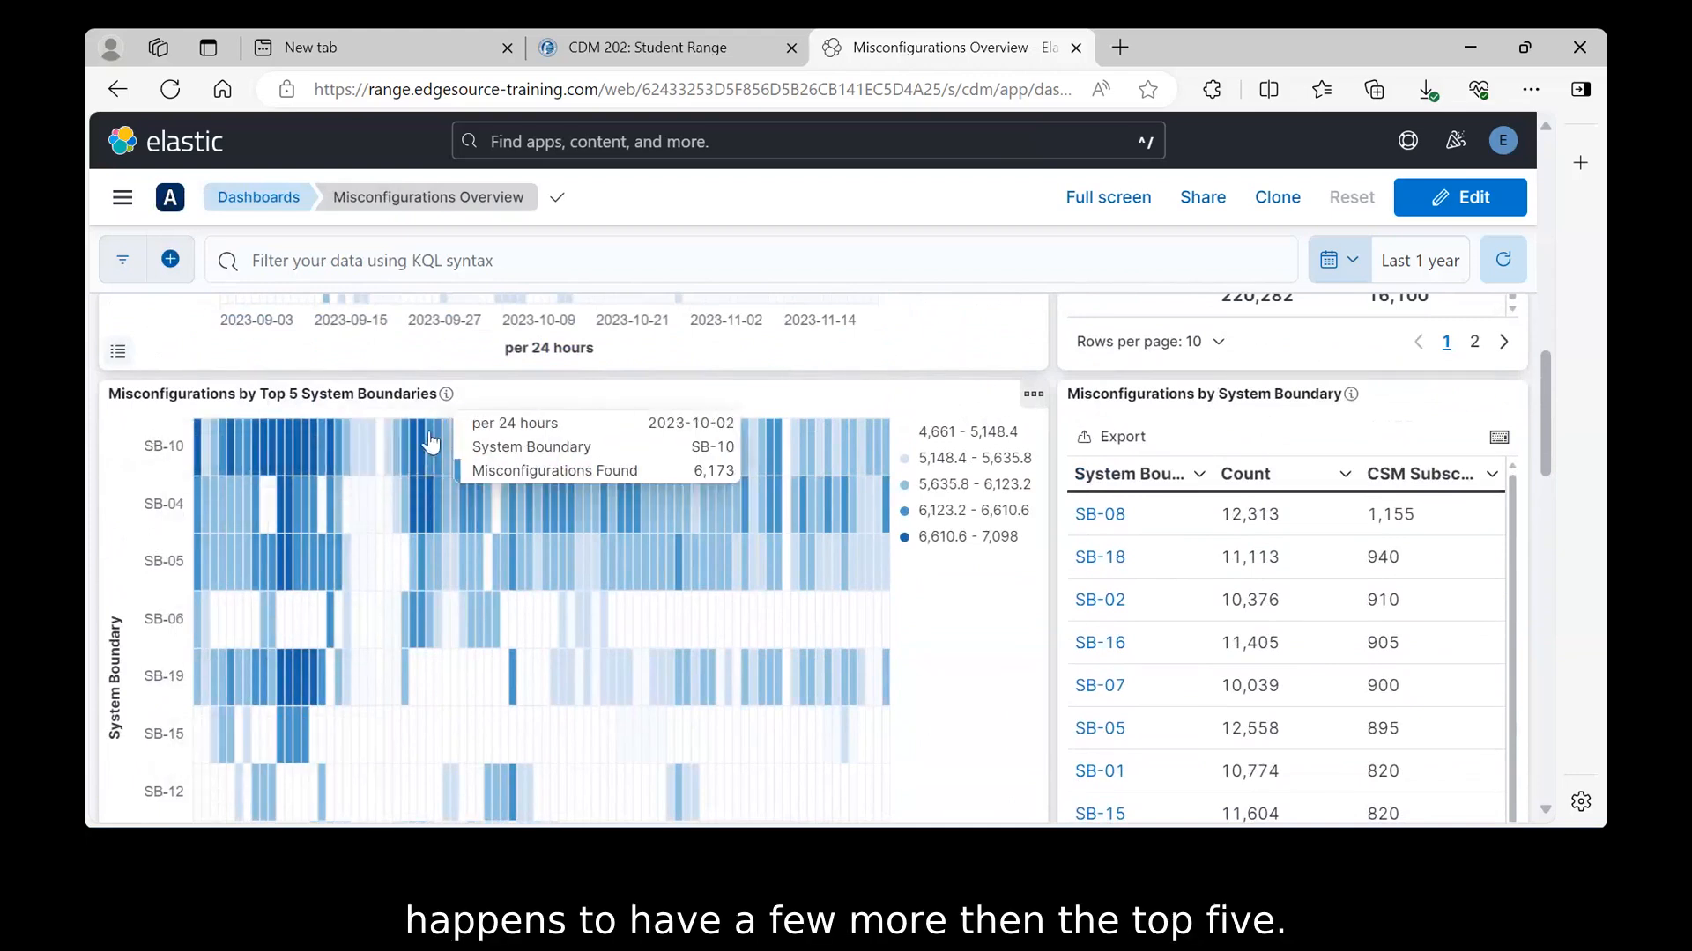
mouse_move(450, 398)
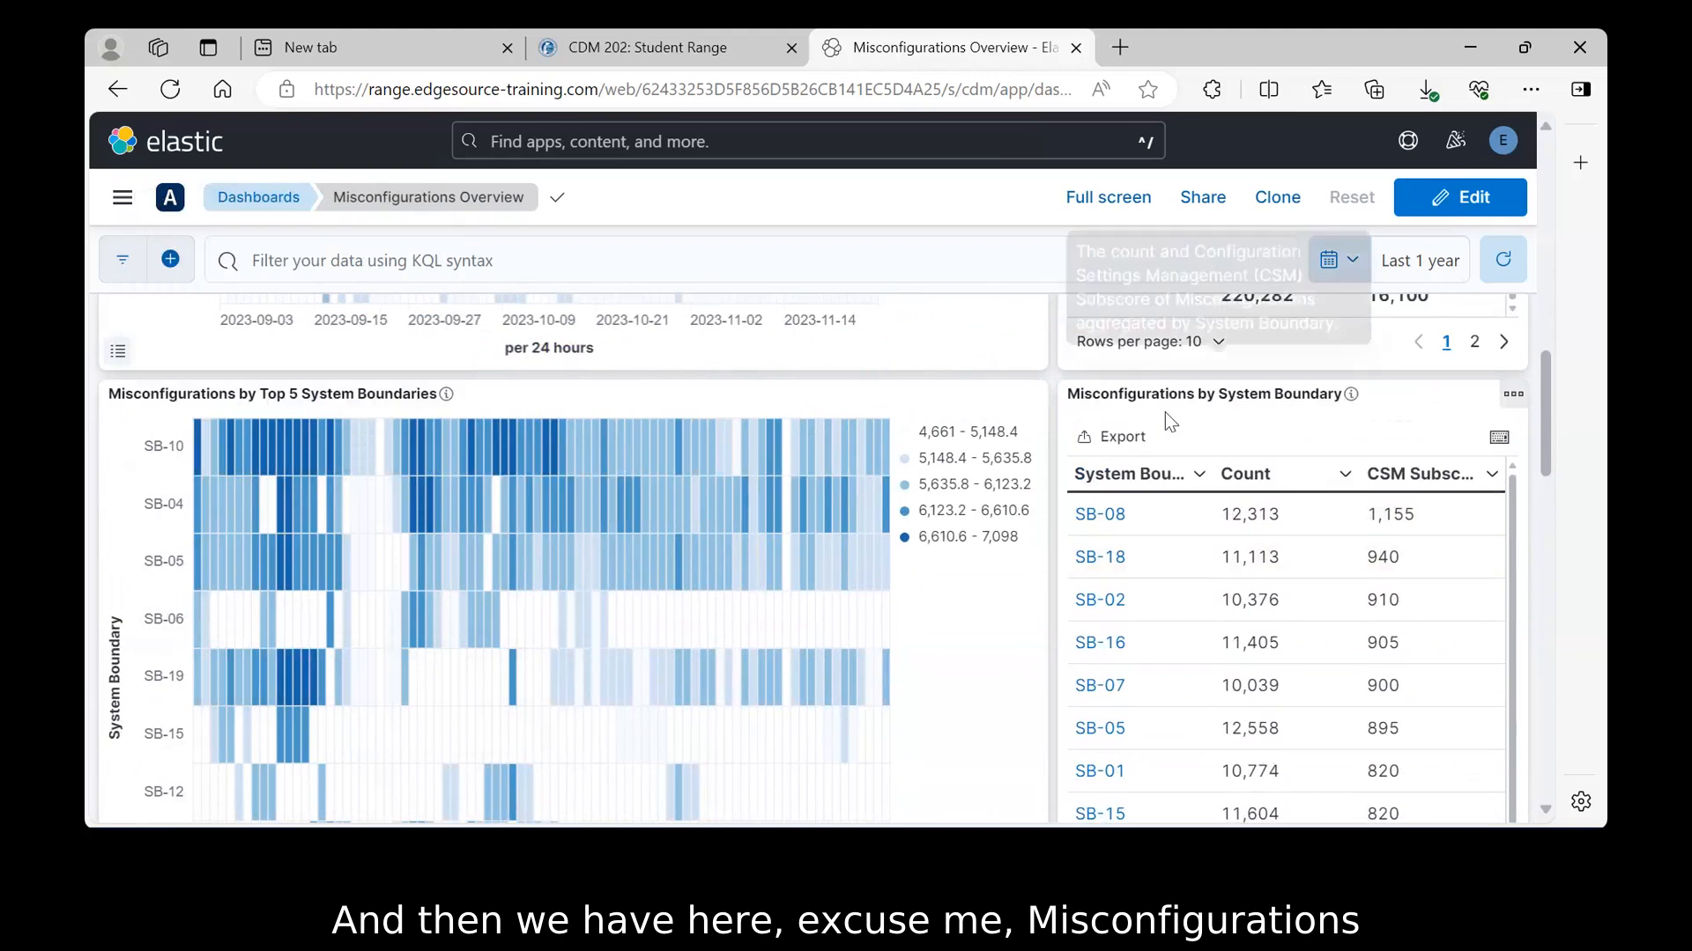
- Review the counts and CSM subscores in the Misconfigurations by System Boundary table
mouse_move(1149, 399)
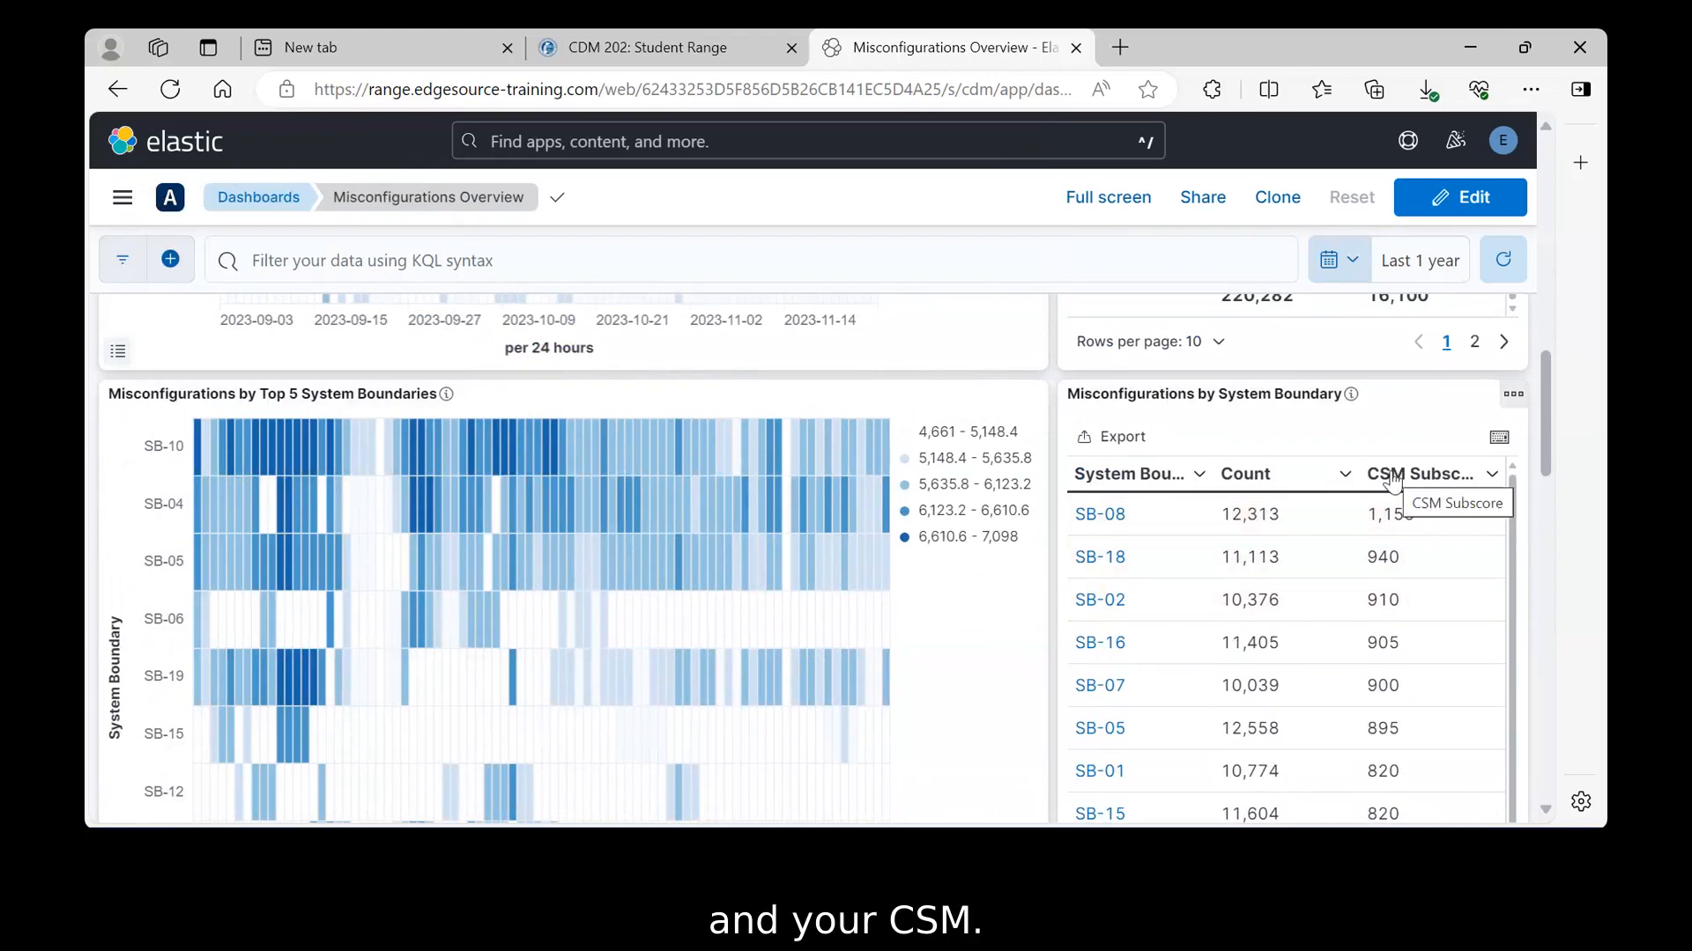
scroll(1107, 635, "up", 2)
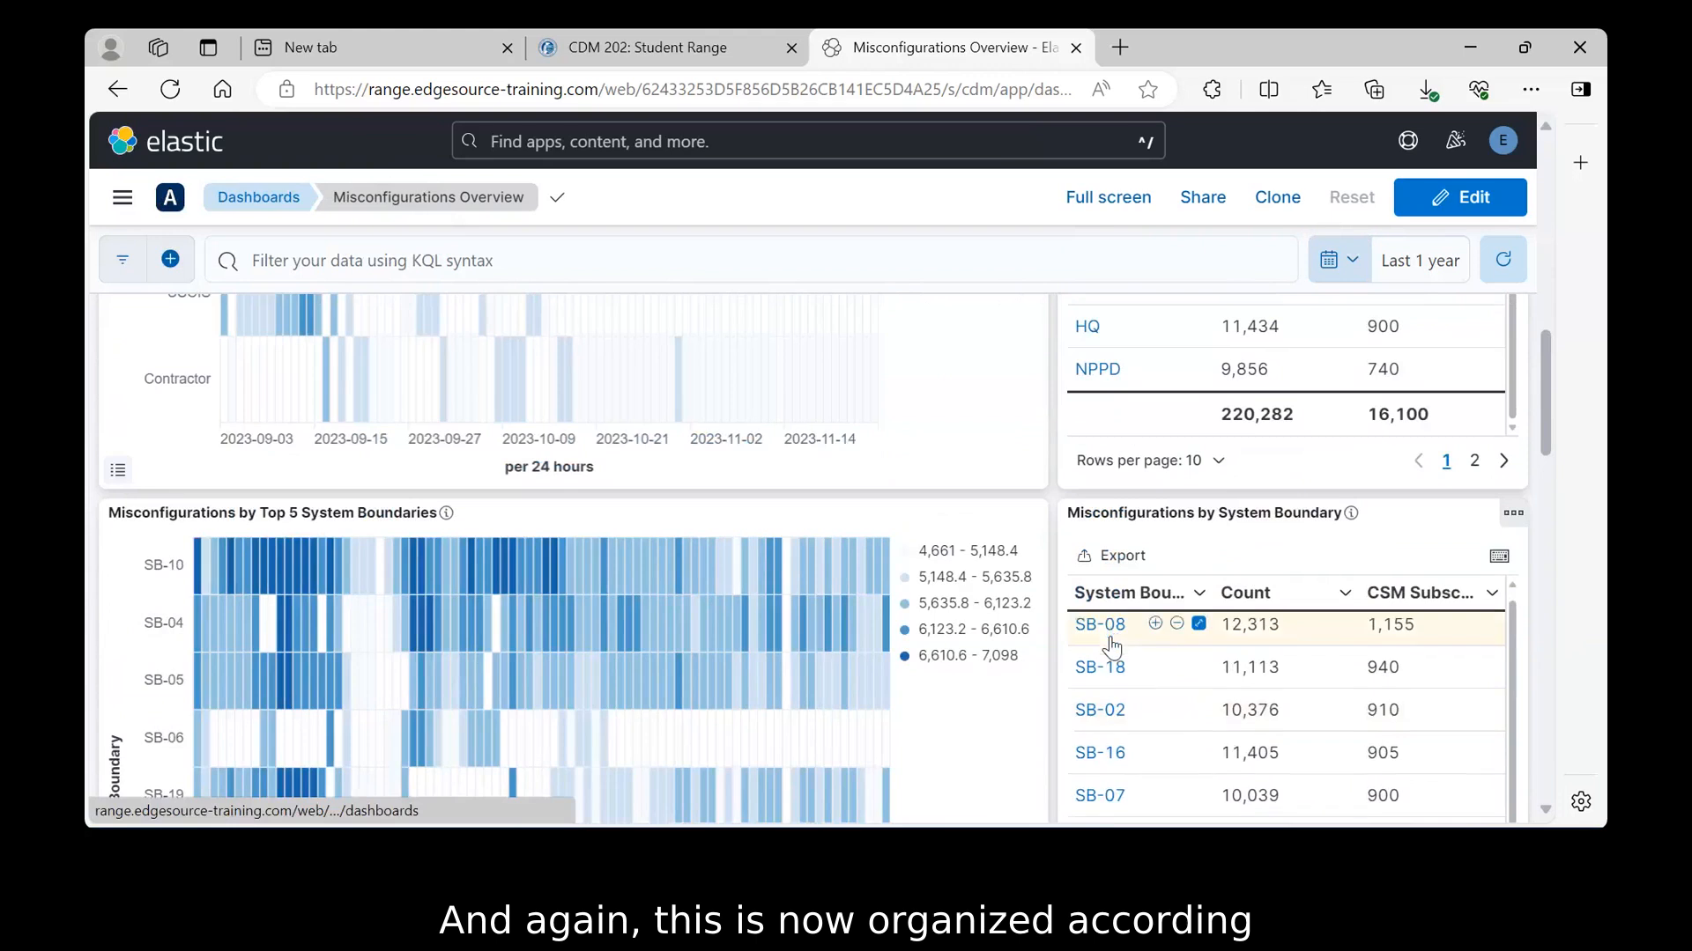
scroll(1115, 652, "down", 4)
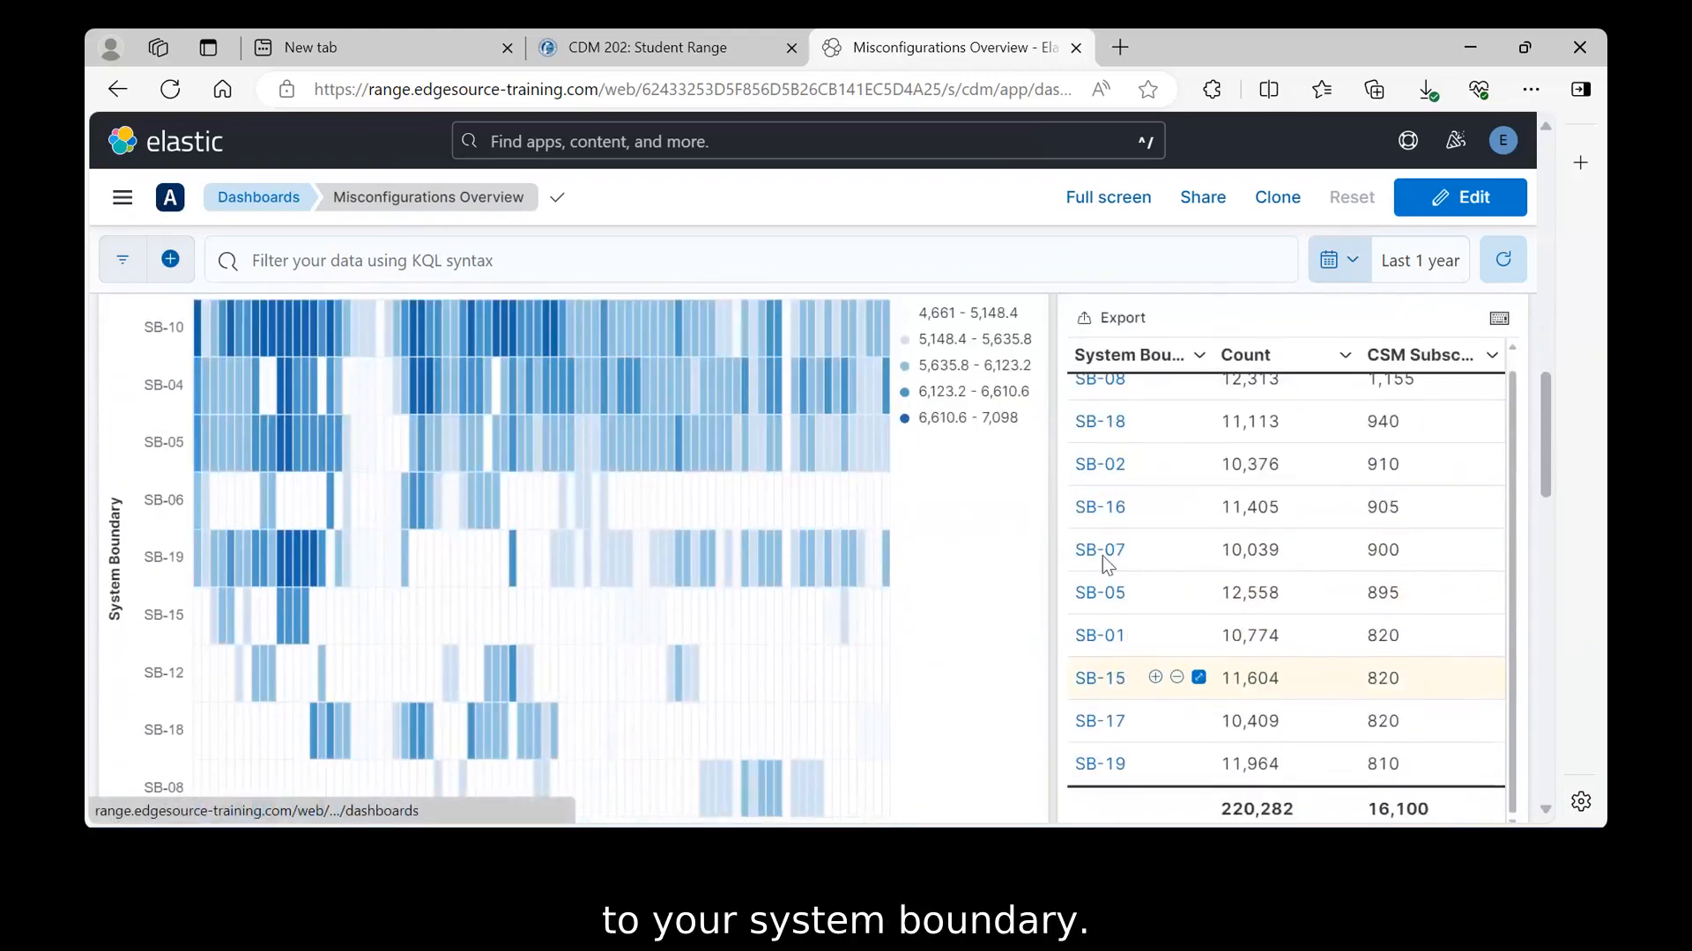
- Look through the Top 100 Misconfigurations per STIG ID, Found Misconfigurations and Detected Misconfigurations tables
scroll(1099, 507, "down", 8)
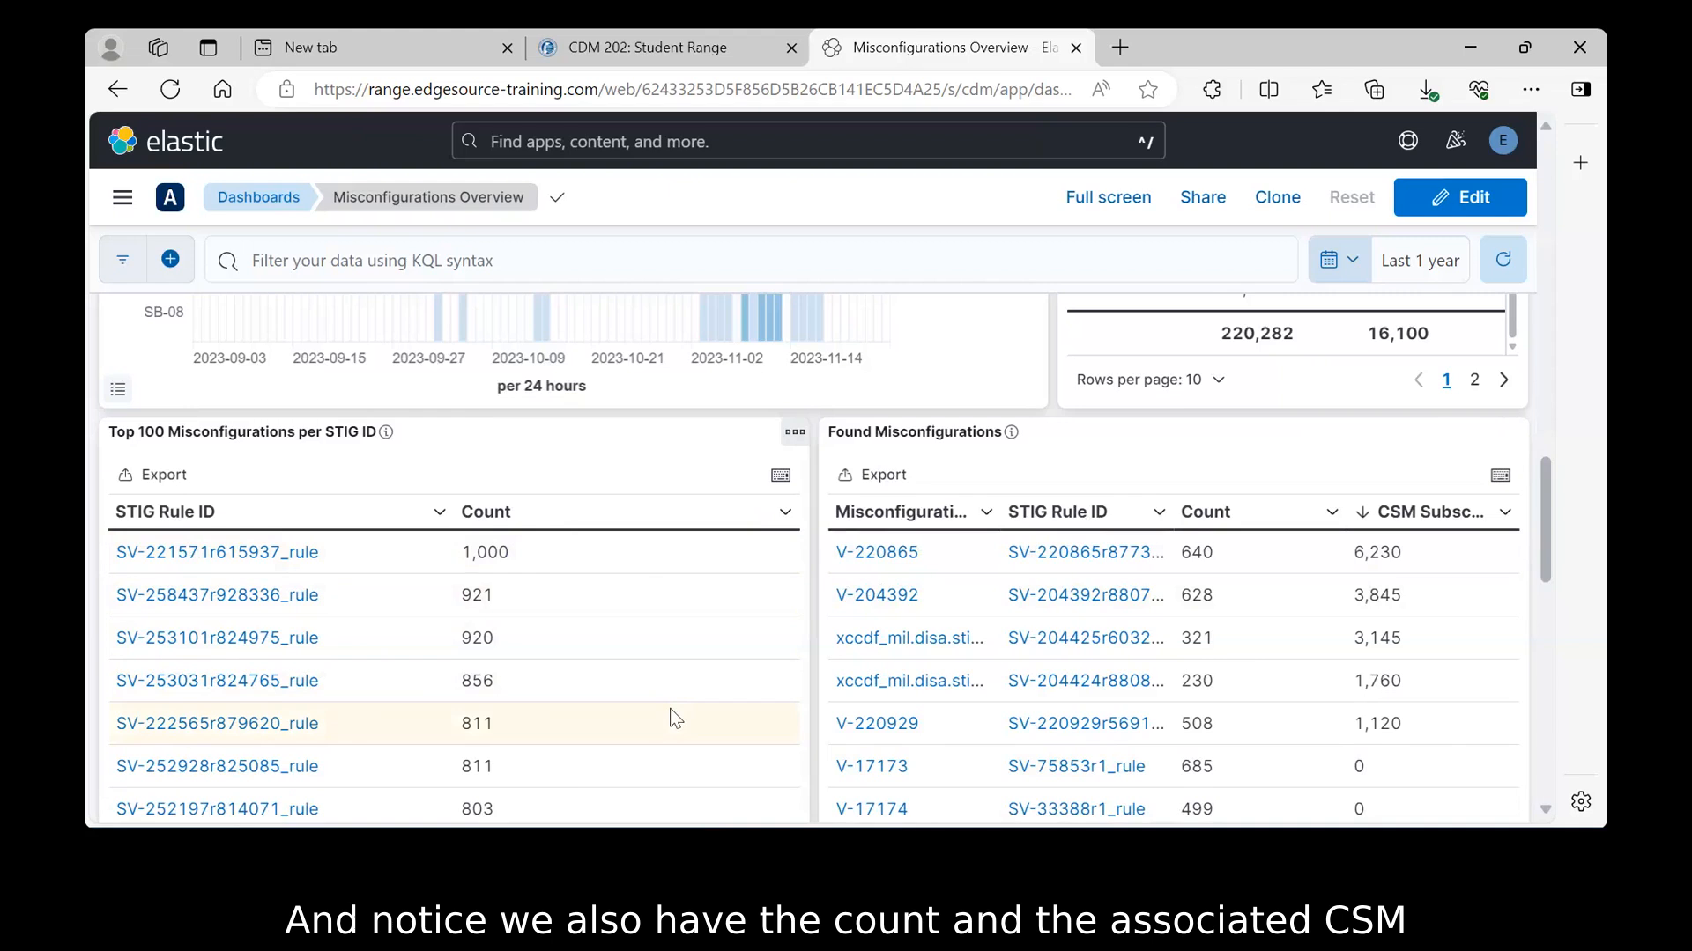
scroll(670, 709, "down", 5)
scroll(669, 705, "up", 1)
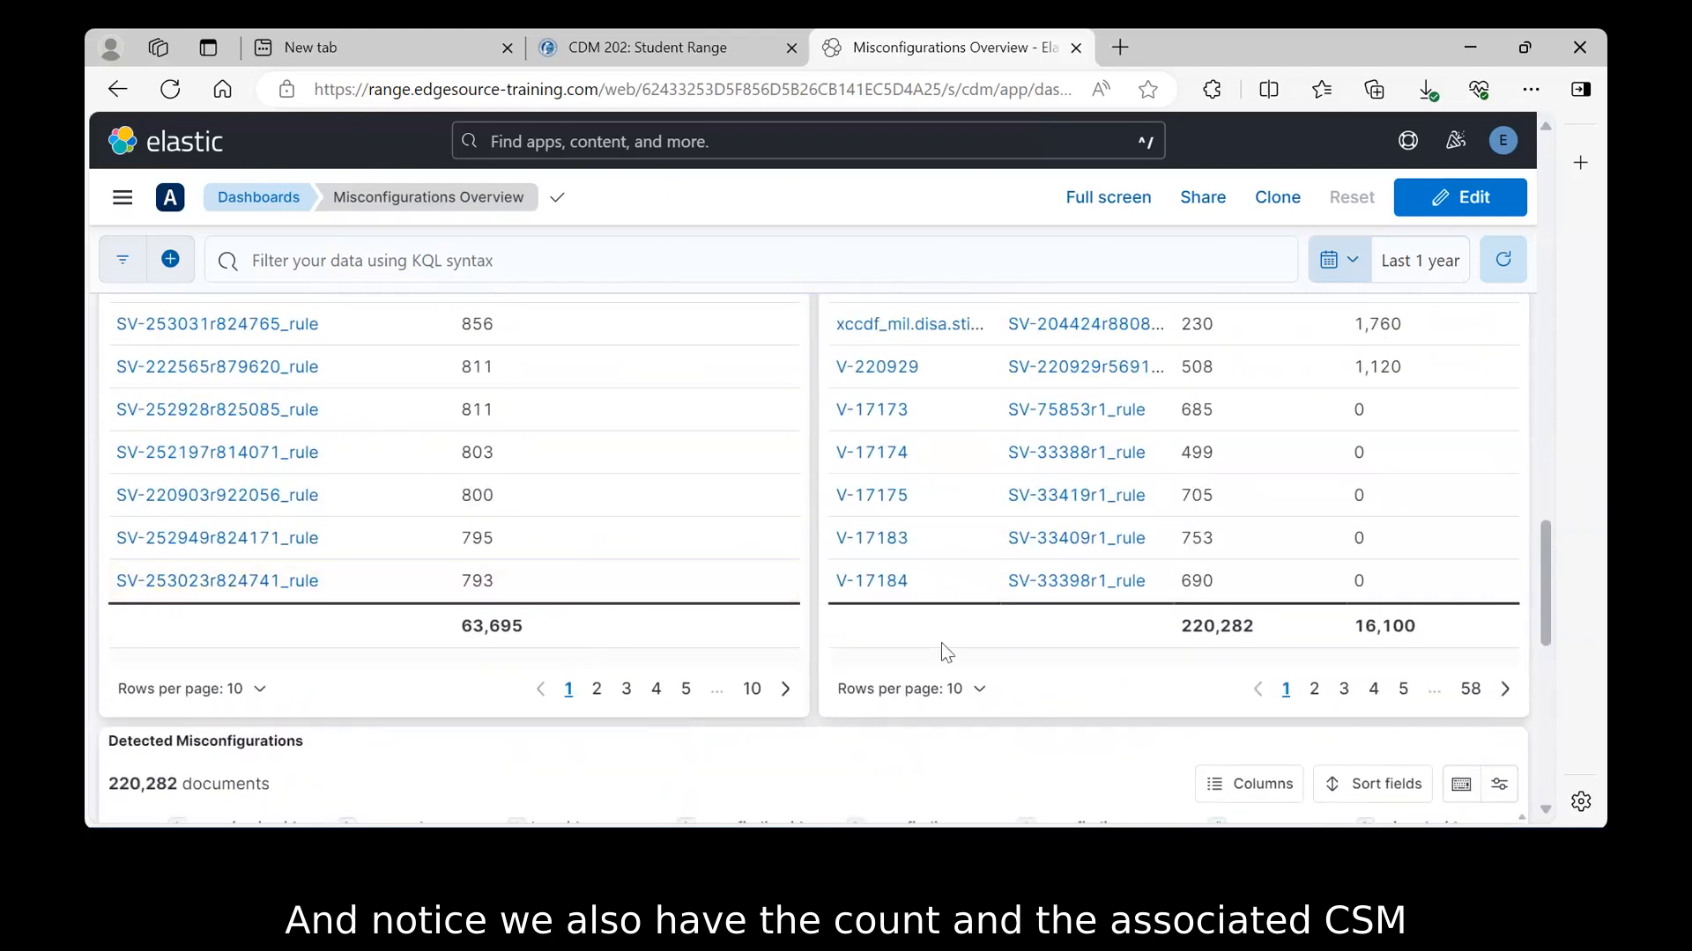
scroll(1315, 561, "up", 4)
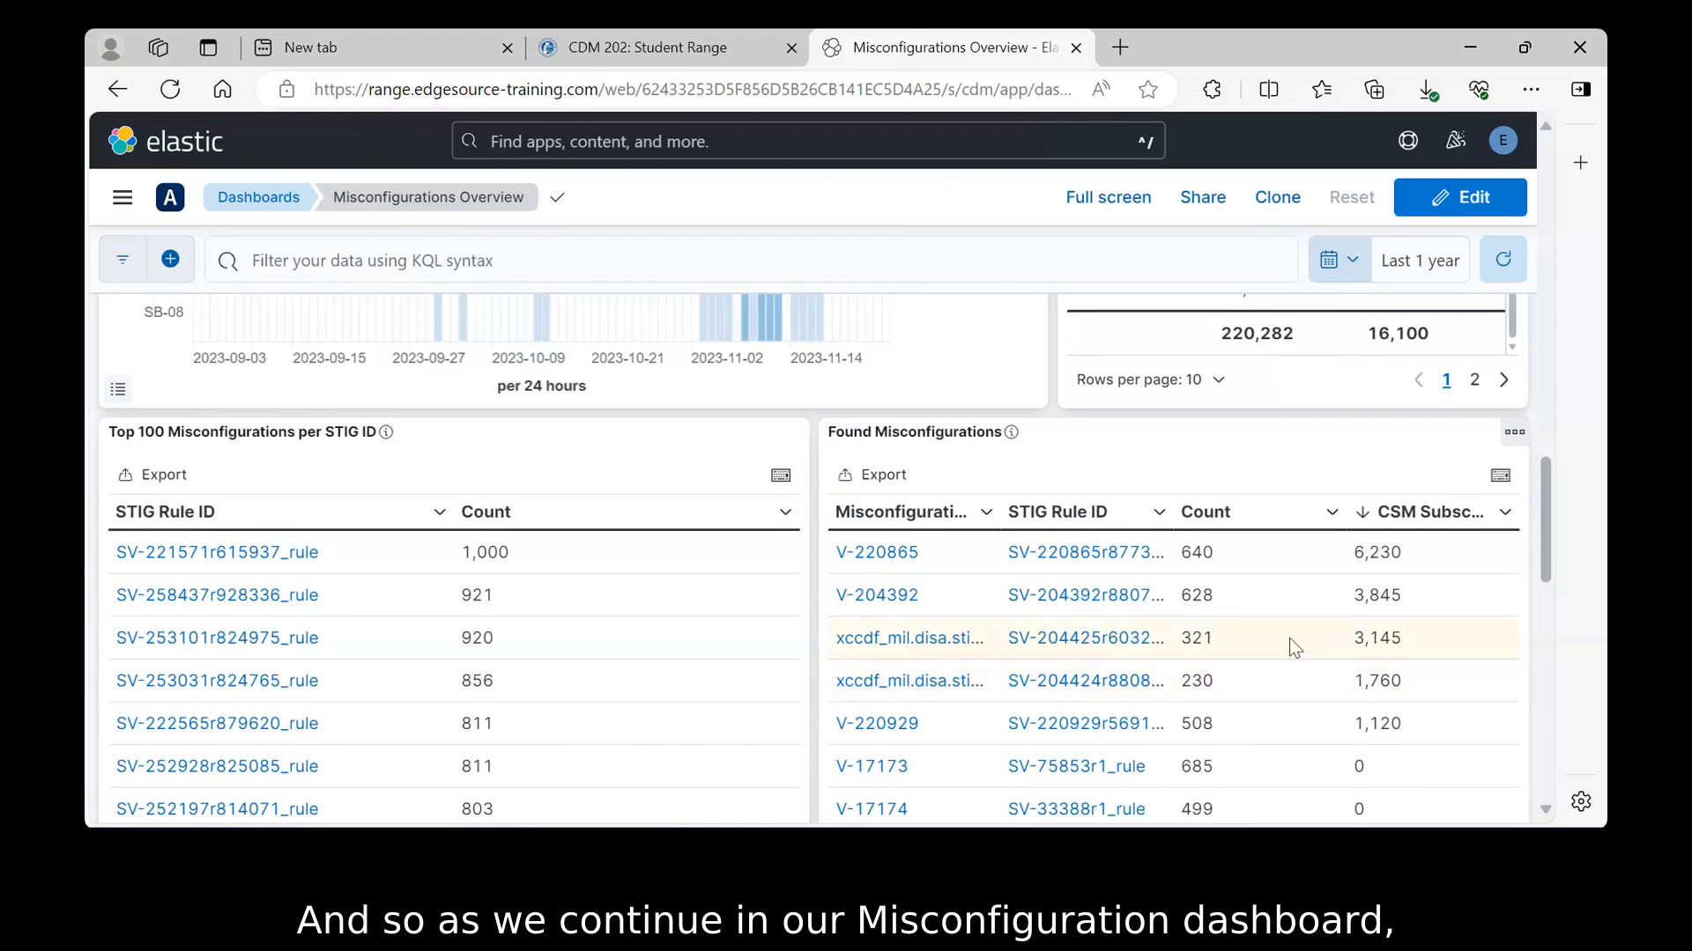
scroll(531, 509, "down", 1)
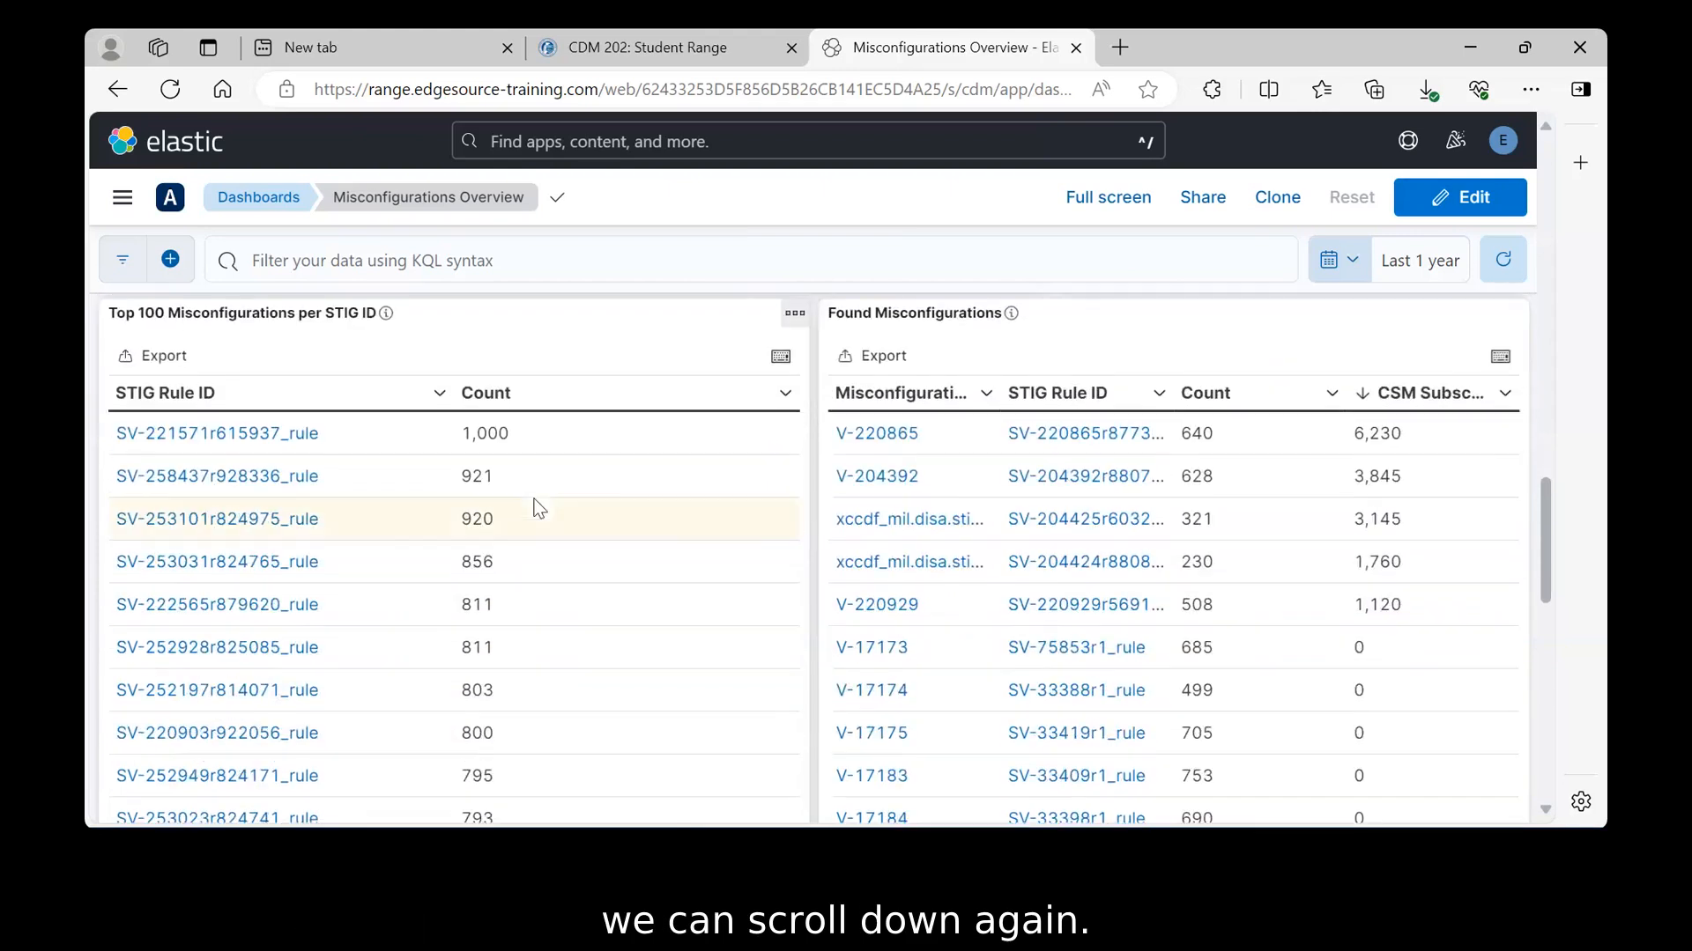
scroll(435, 590, "down", 7)
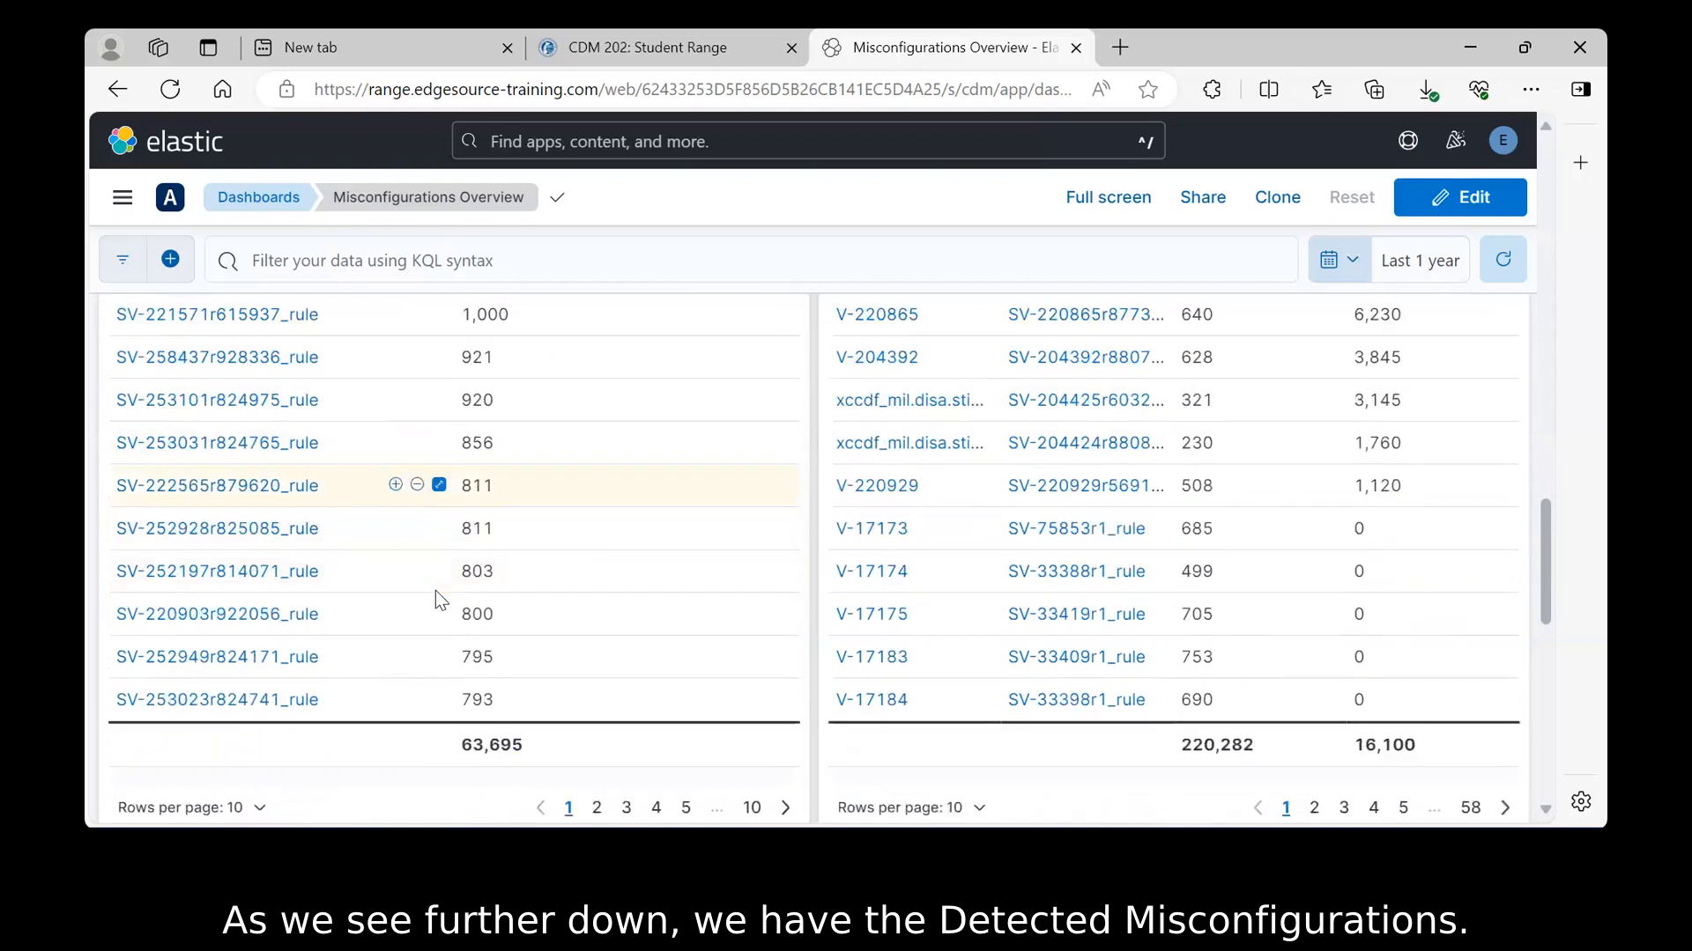
scroll(456, 595, "up", 1)
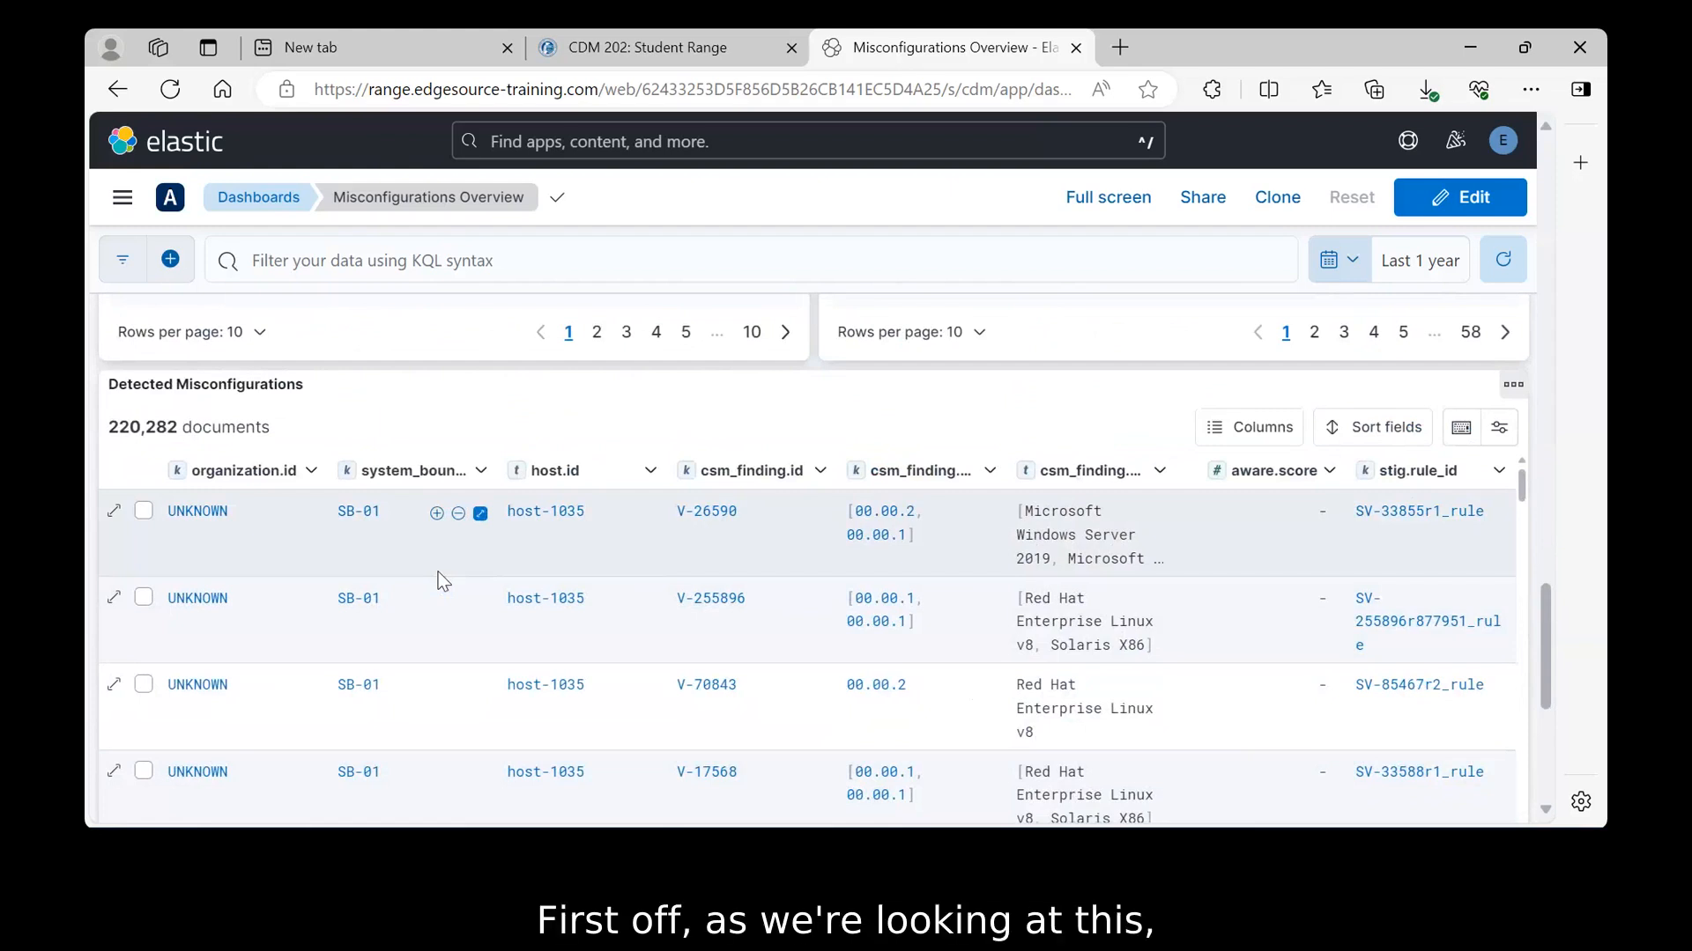
- Open the STIG details for rule SV-220865r877395_rule from the Found Misconfigurations table and look over the panels
scroll(985, 552, "up", 5)
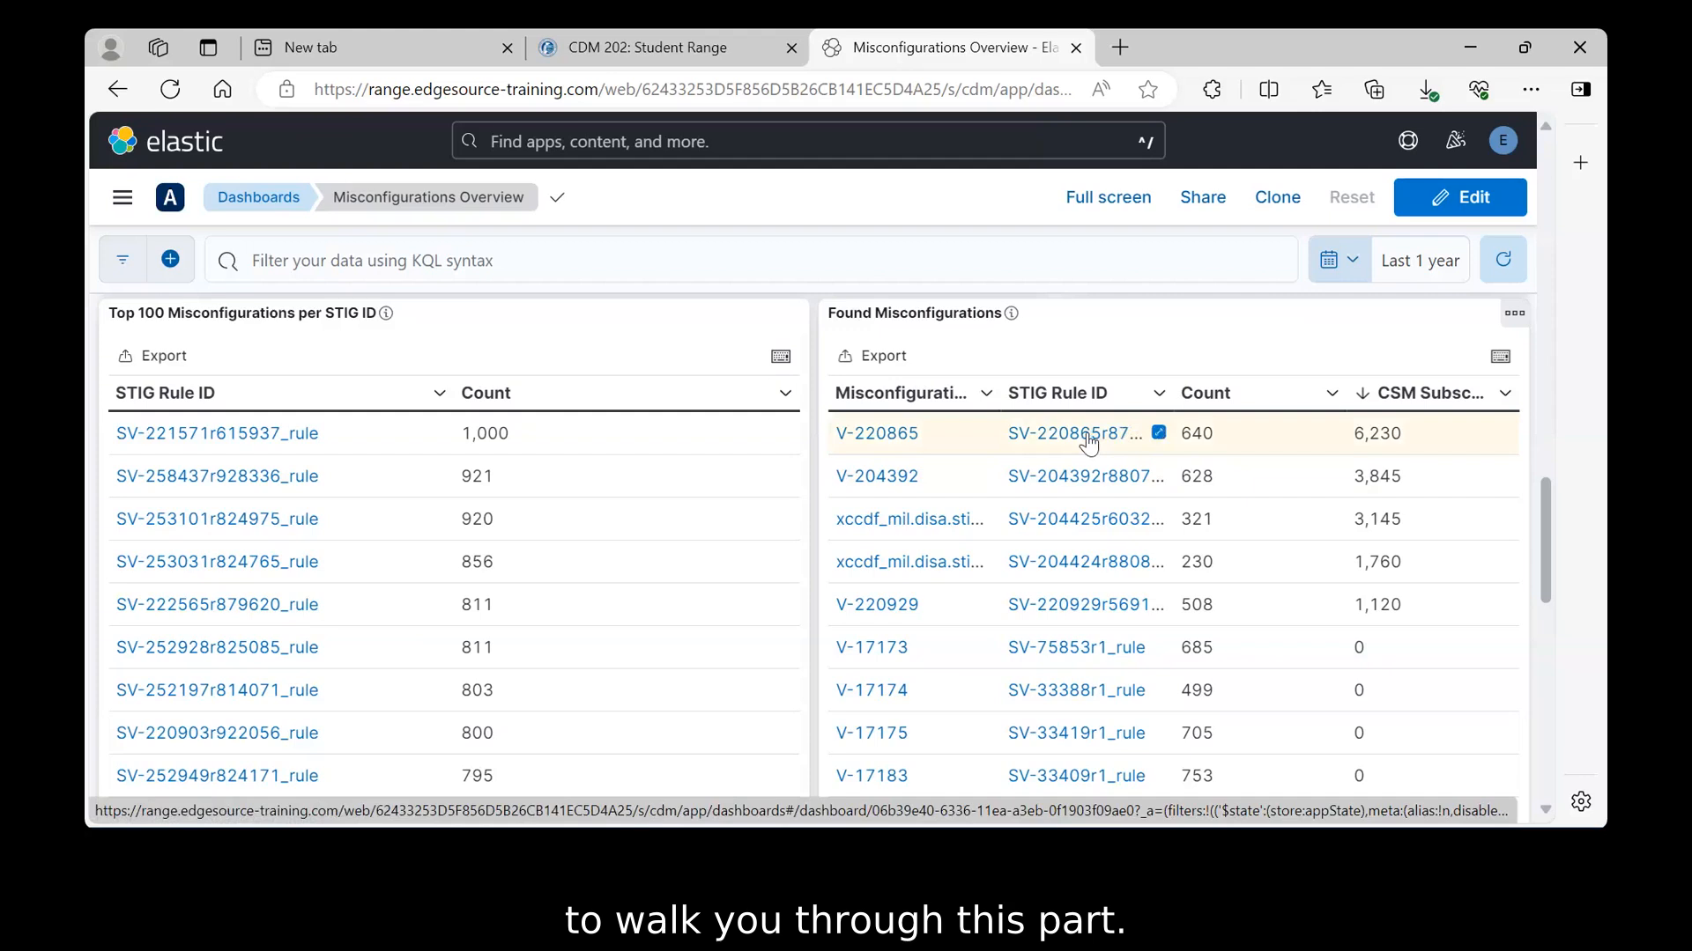
left_click(1089, 441)
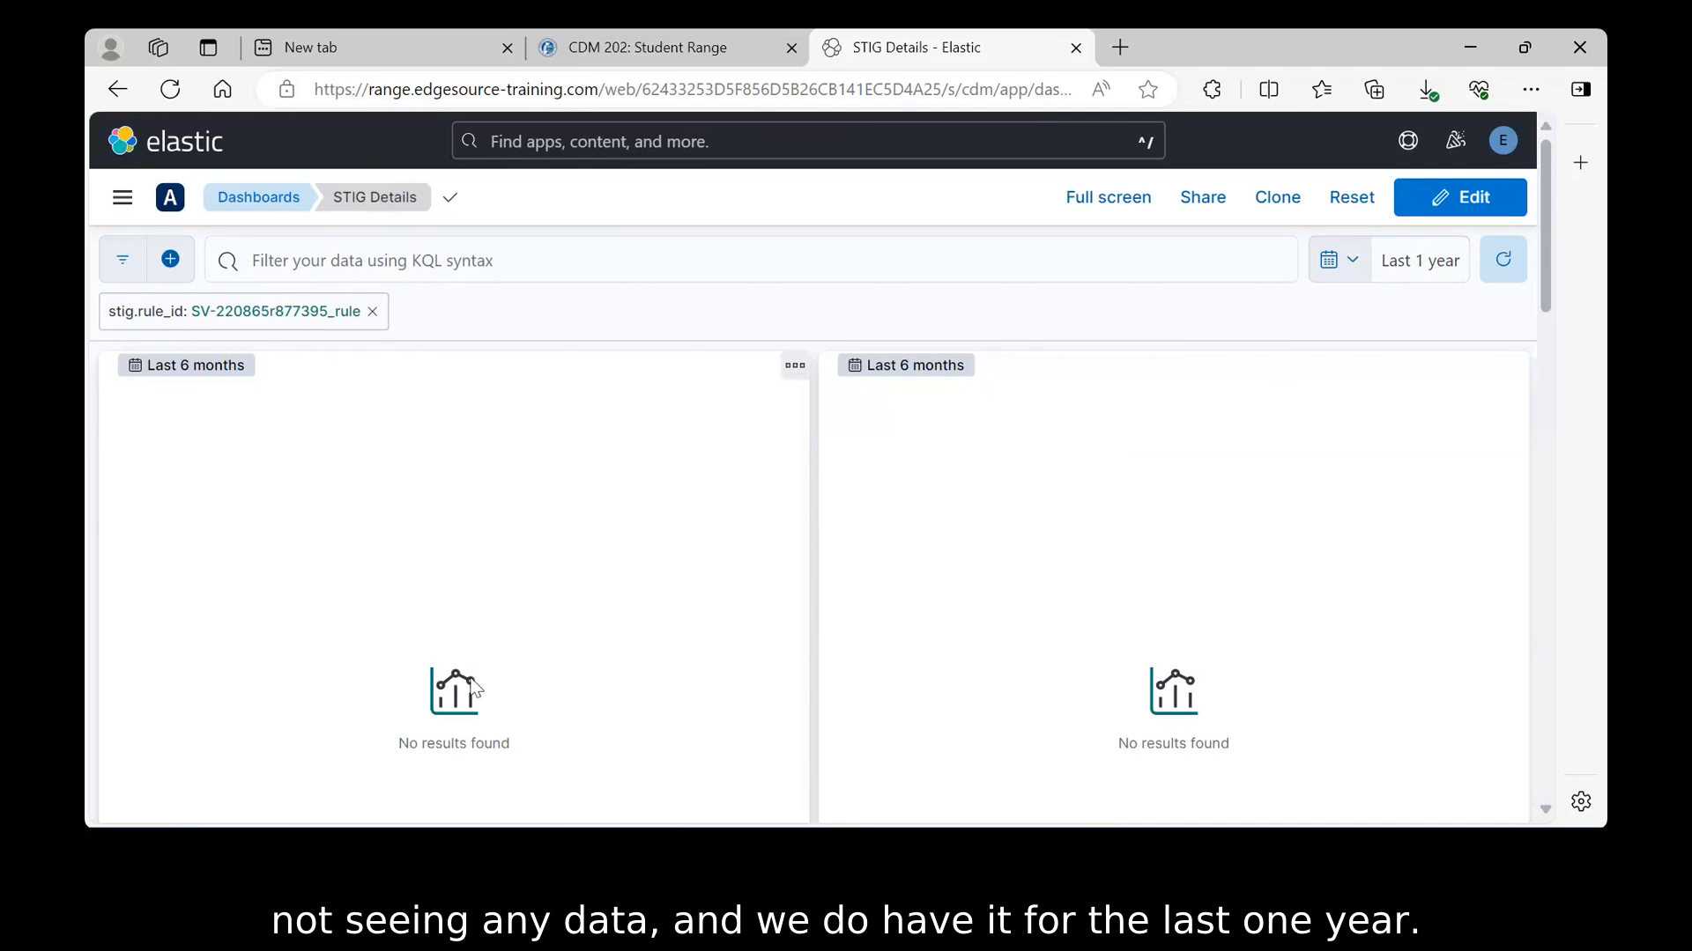
scroll(472, 683, "down", 5)
scroll(425, 531, "down", 1)
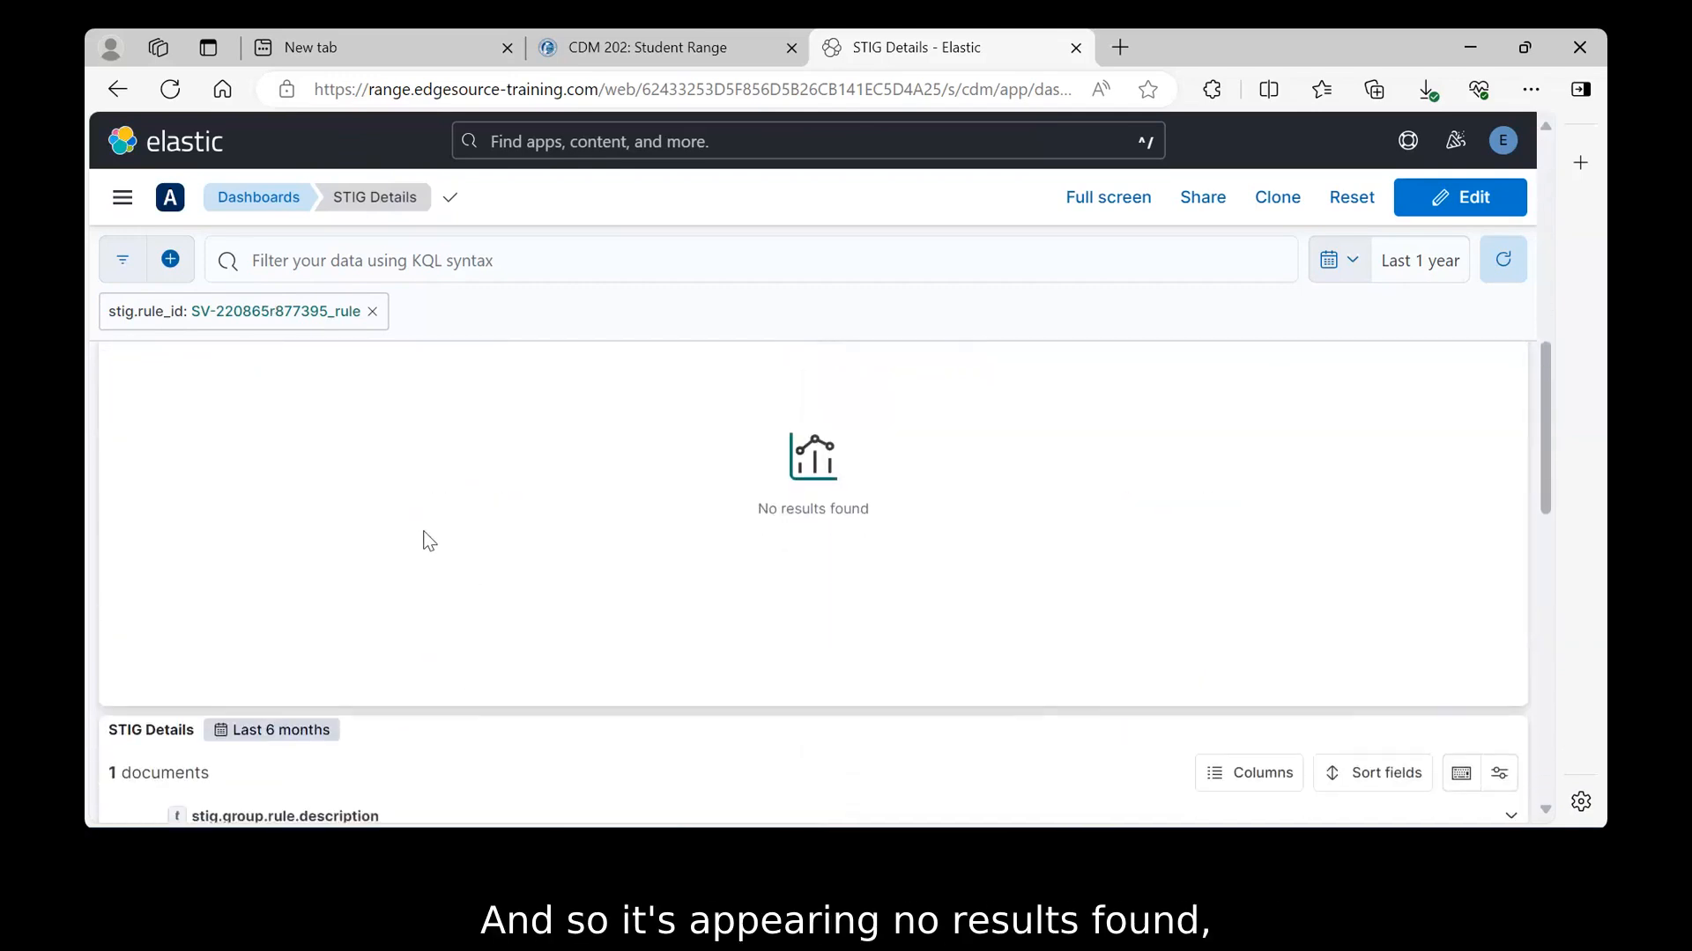
scroll(428, 520, "up", 5)
scroll(1128, 709, "up", 2)
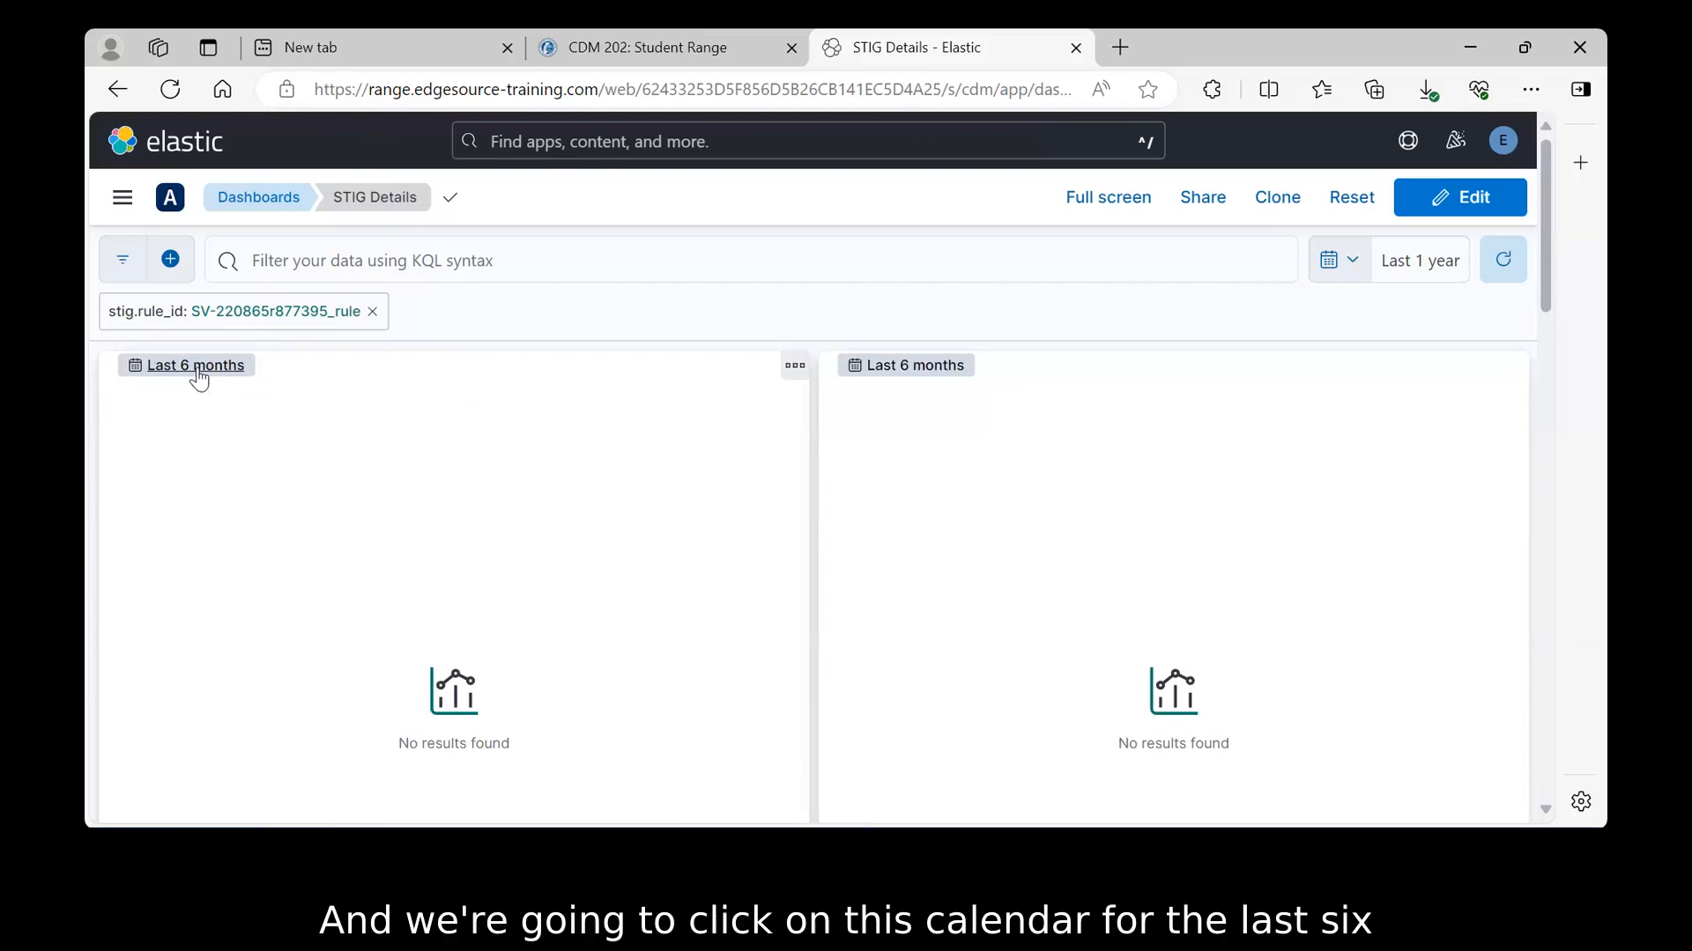
- Remove the custom Last 6 months time range from the first STIG Details dashboard panel and apply the change
left_click(196, 368)
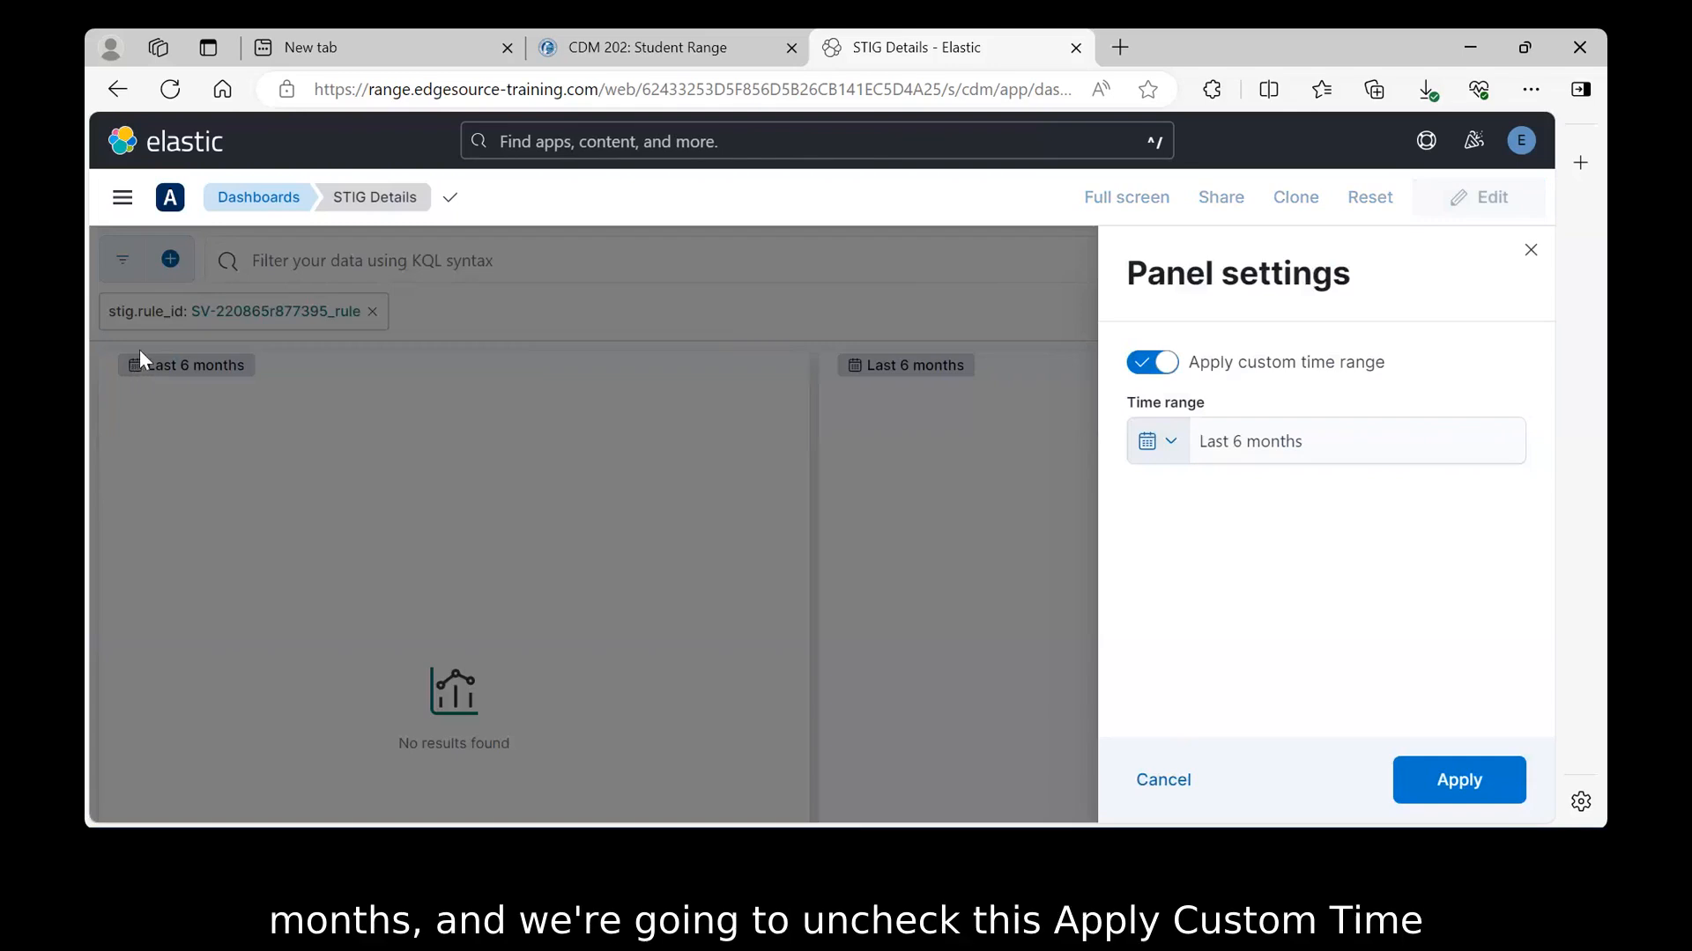
left_click(1145, 370)
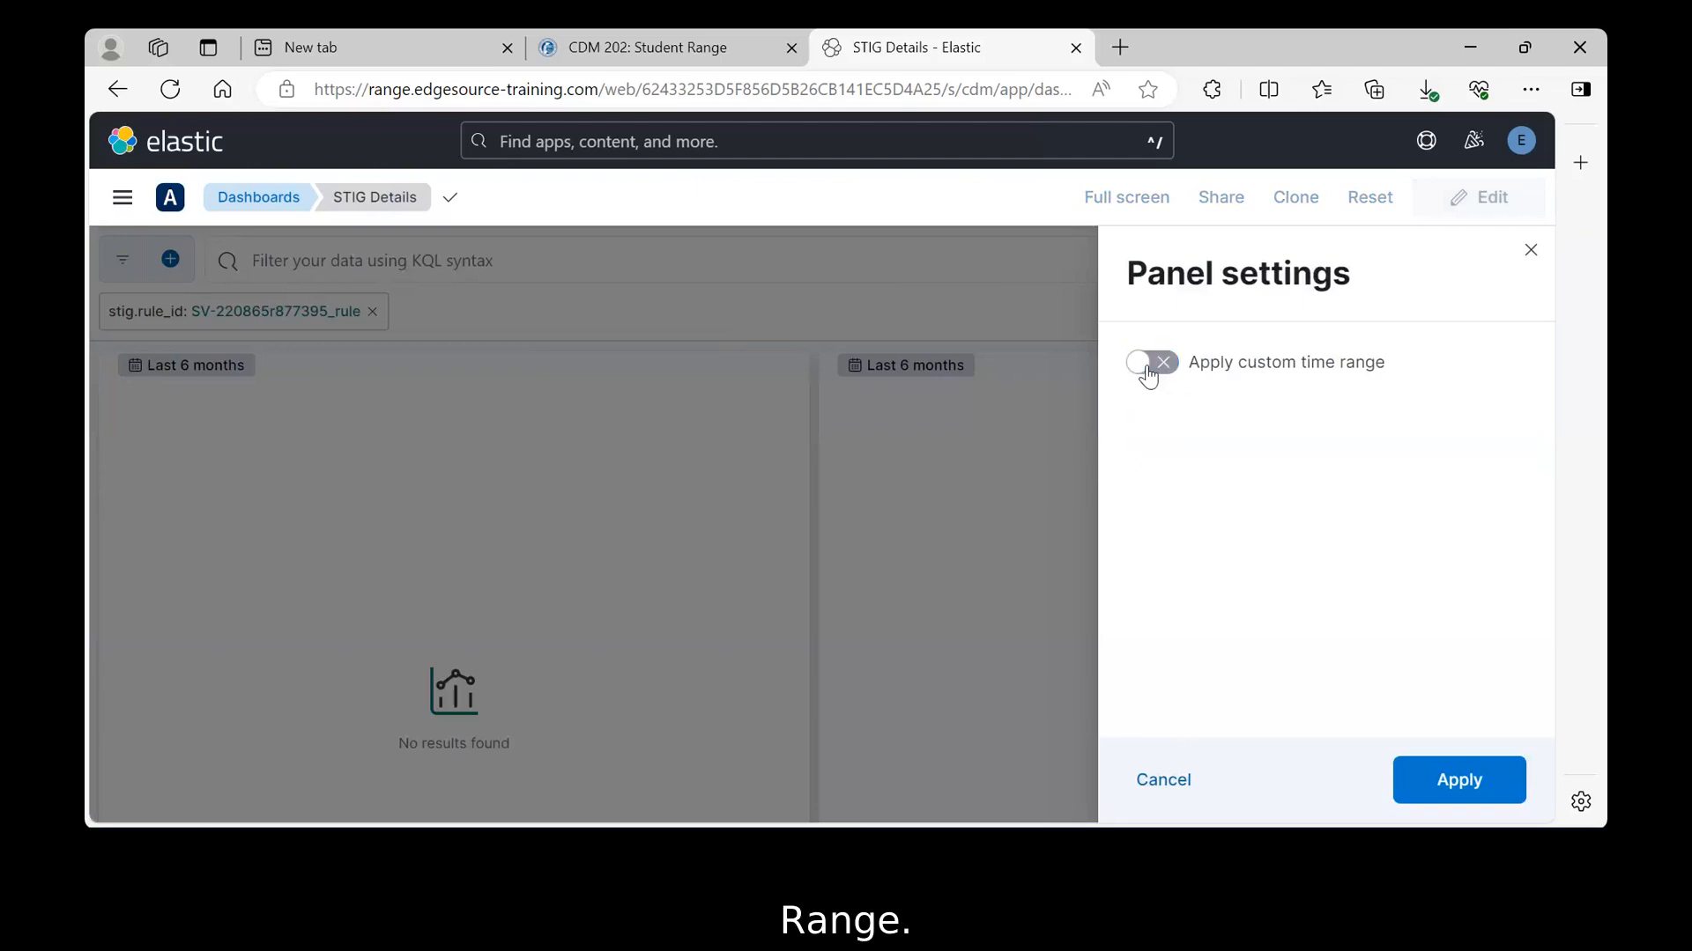
left_click(1497, 790)
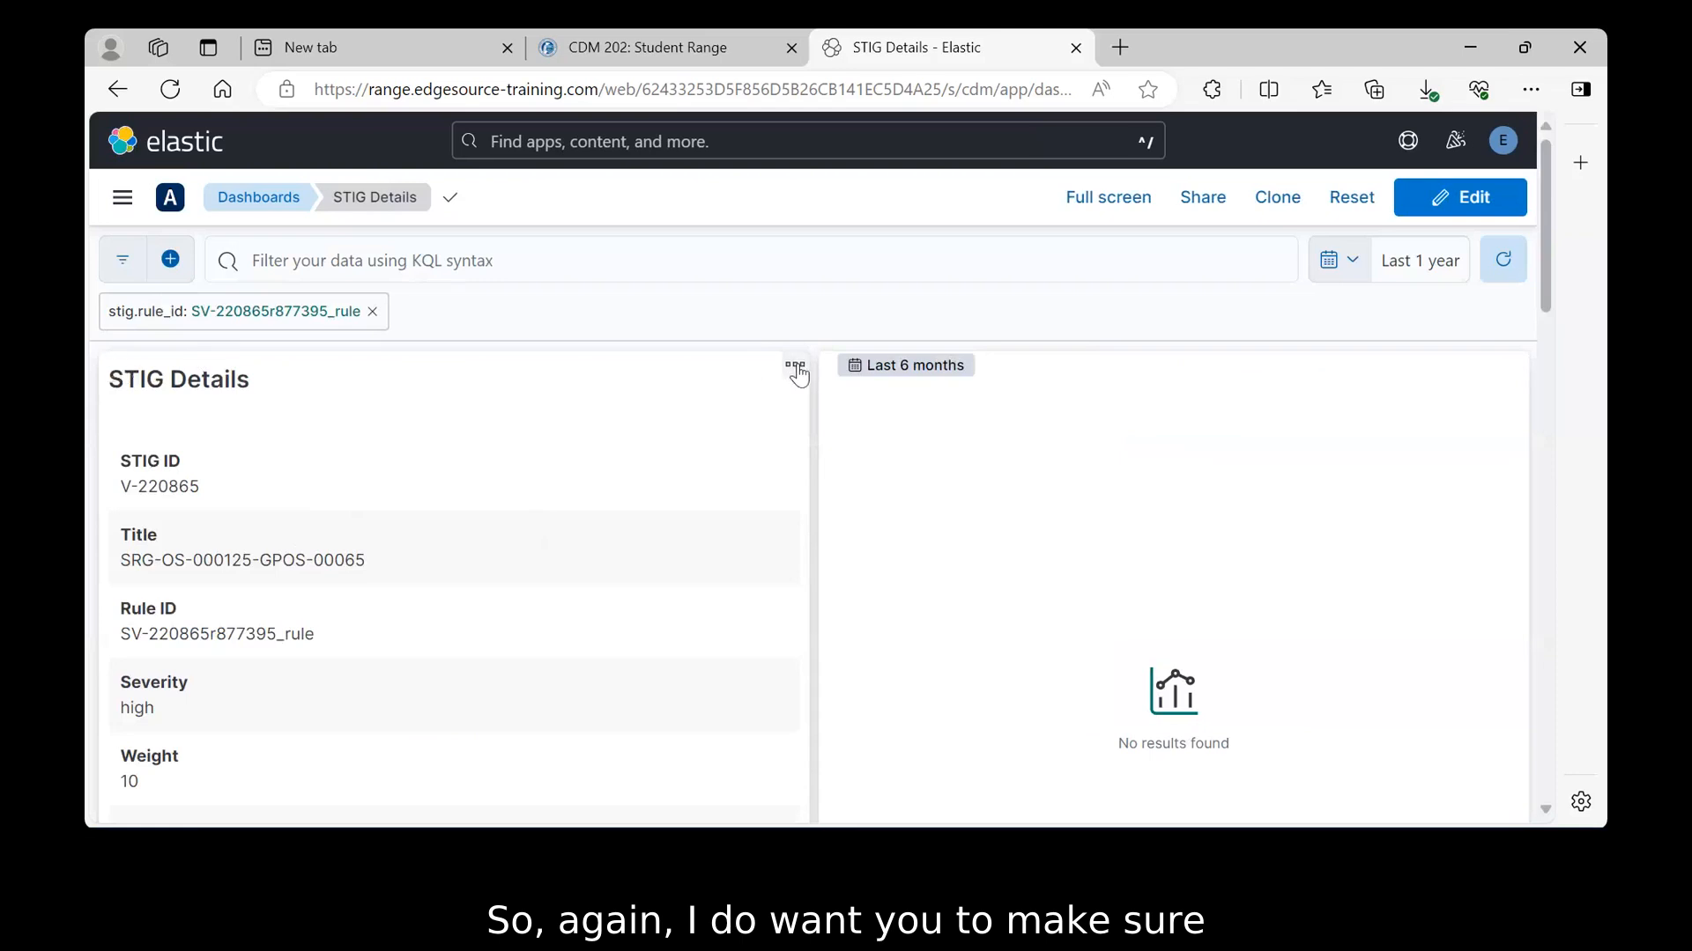
- Turn off the custom Last 6 months time range on the Reference Details panel and apply the change
left_click(928, 373)
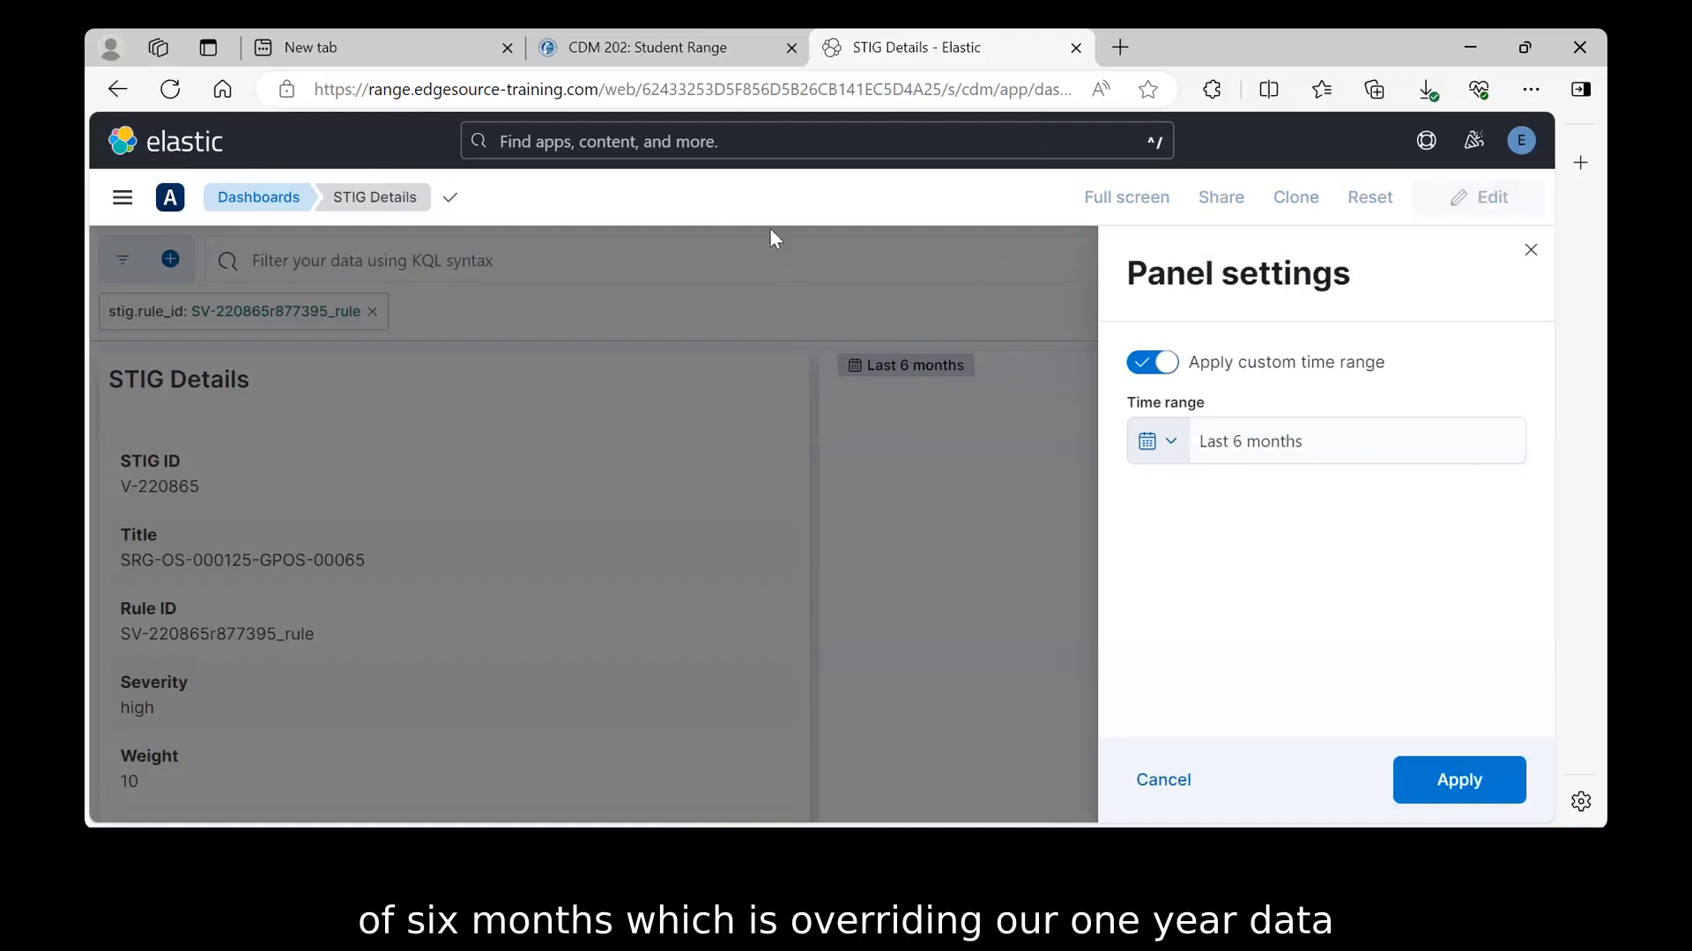
left_click(1150, 362)
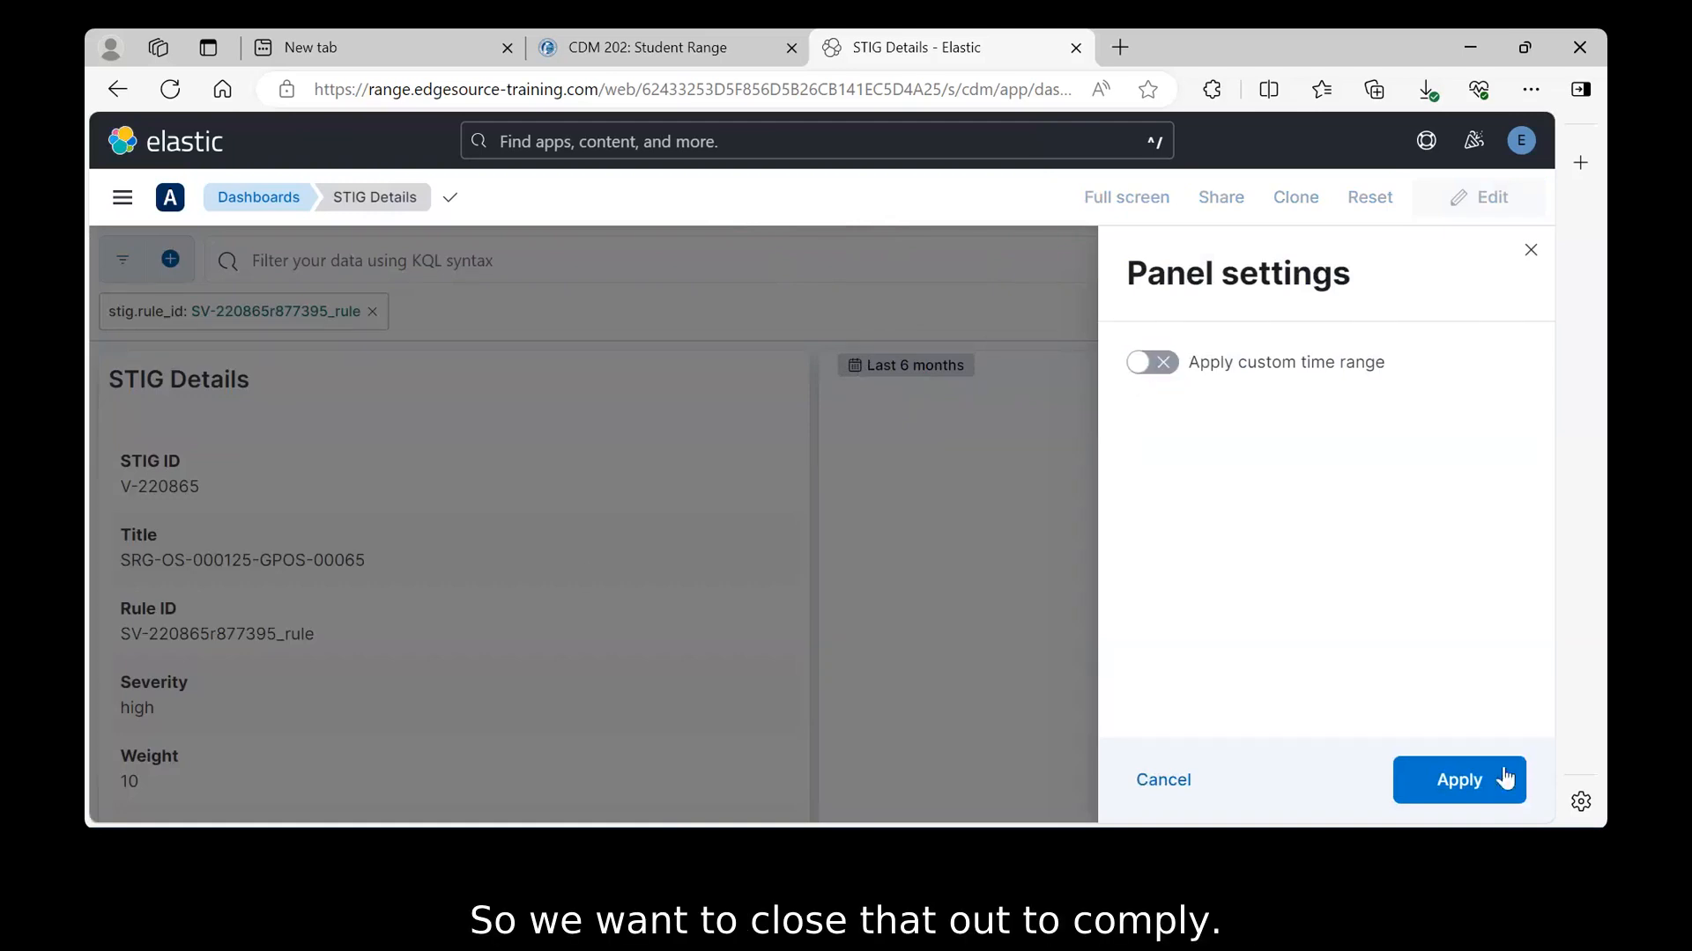
left_click(1445, 798)
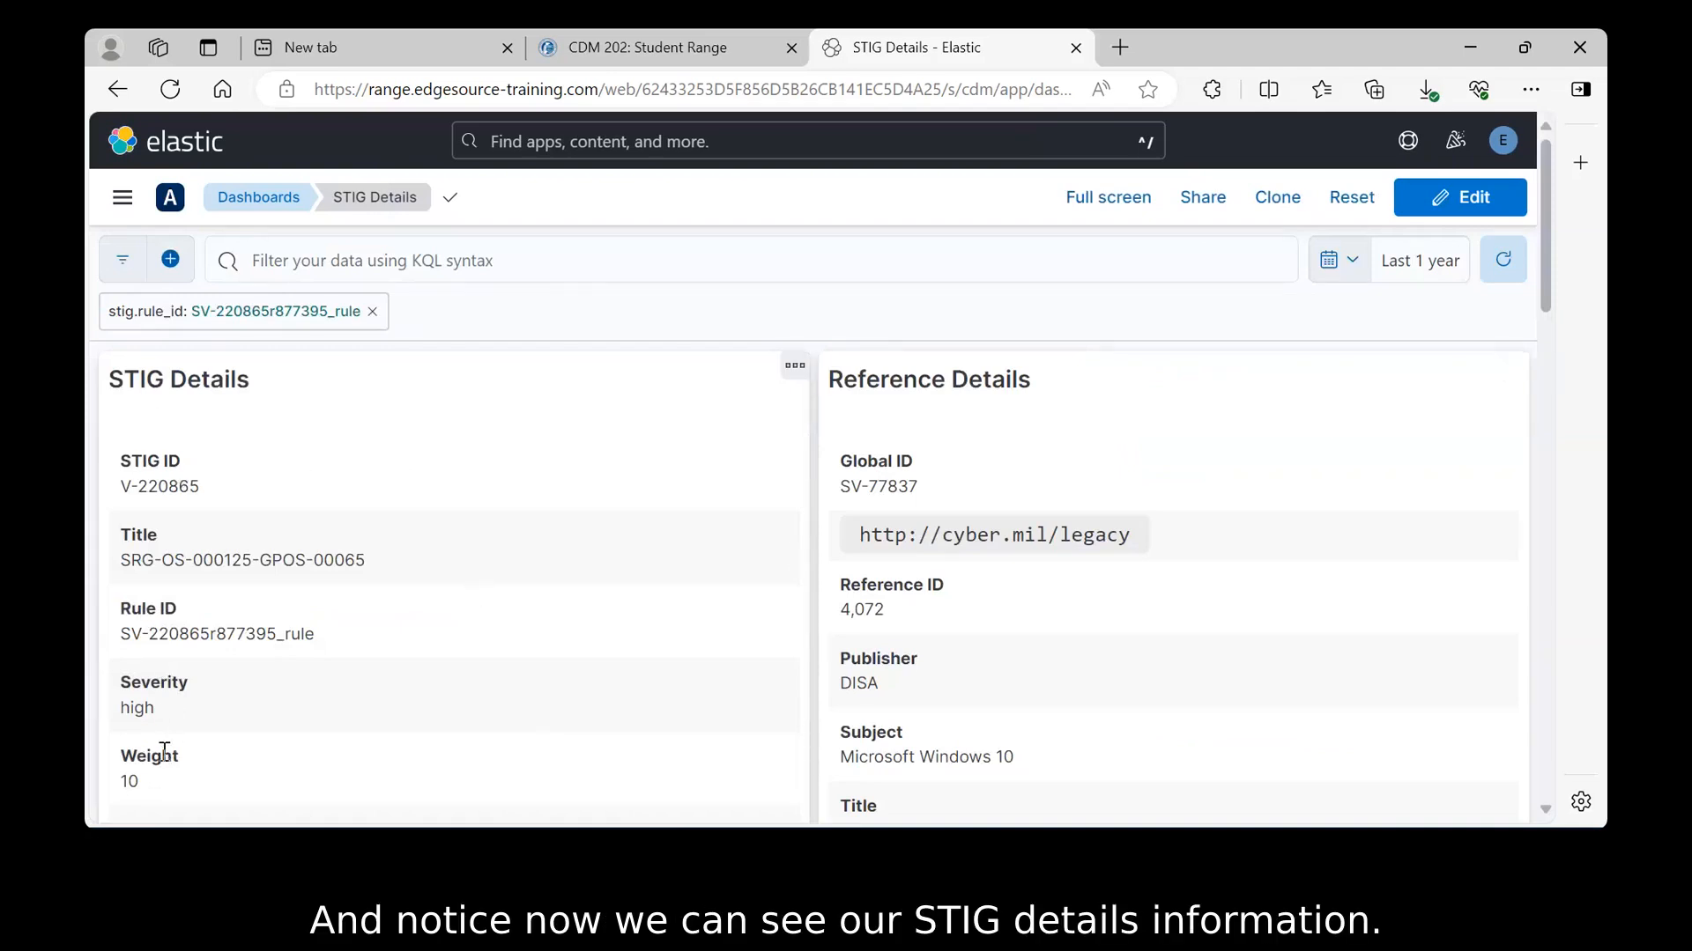
- Turn off the custom Last 6 months time range on the Fix Details panel below and apply the change
scroll(170, 759, "down", 1)
scroll(170, 760, "up", 1)
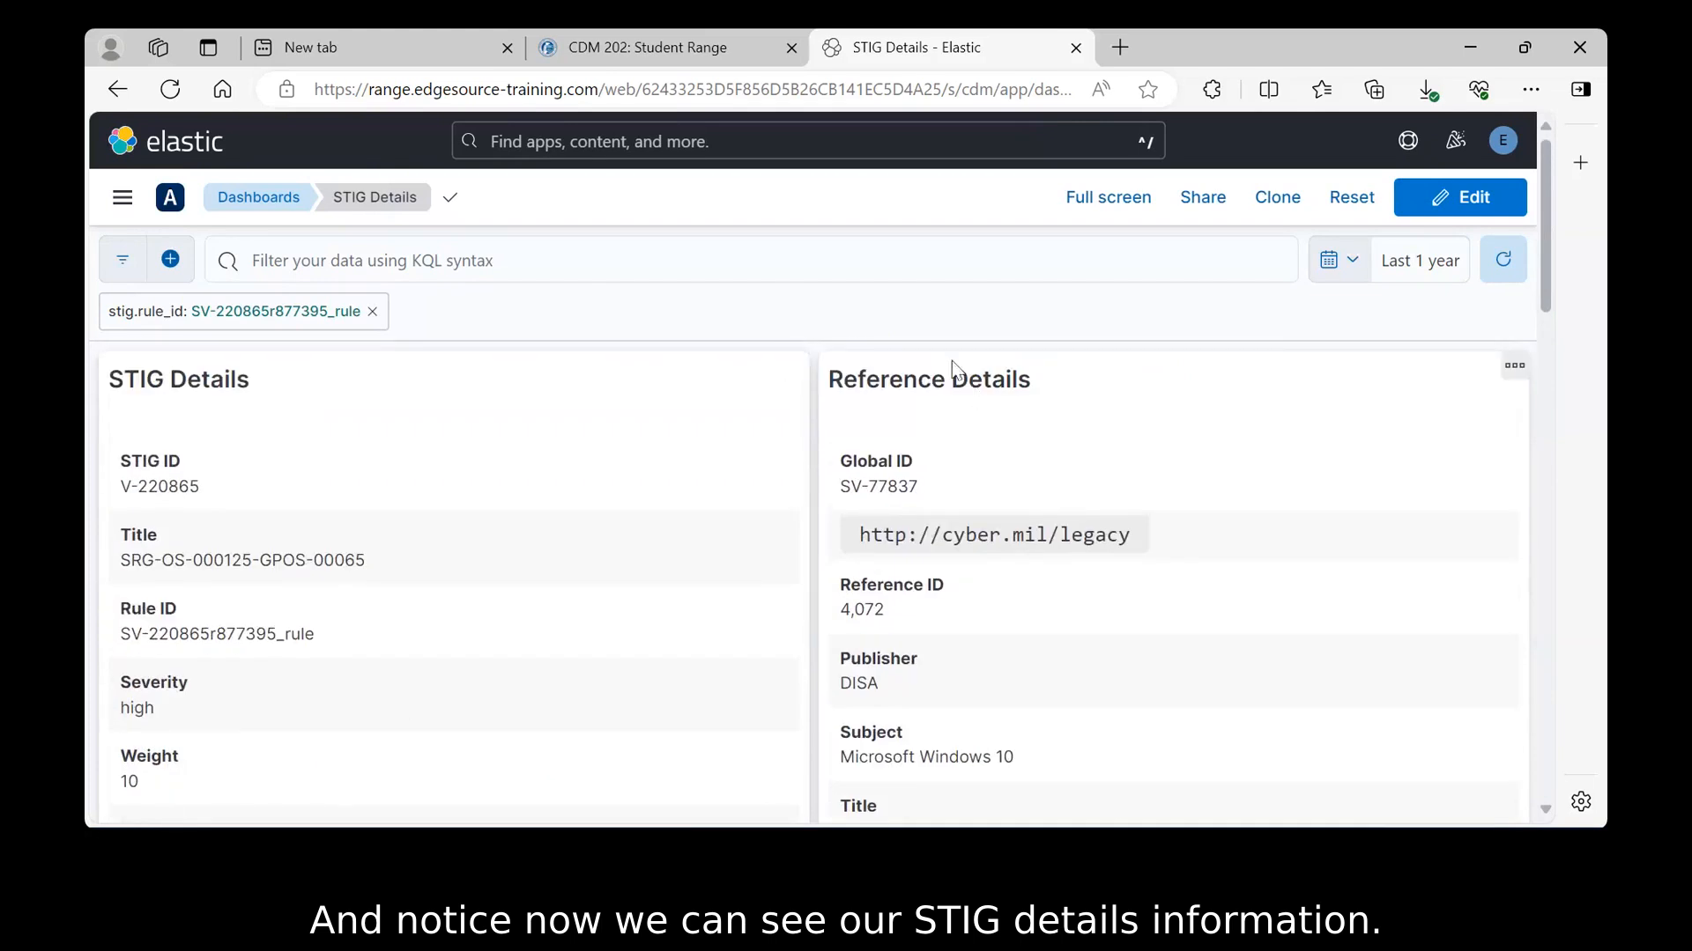
scroll(940, 412, "down", 2)
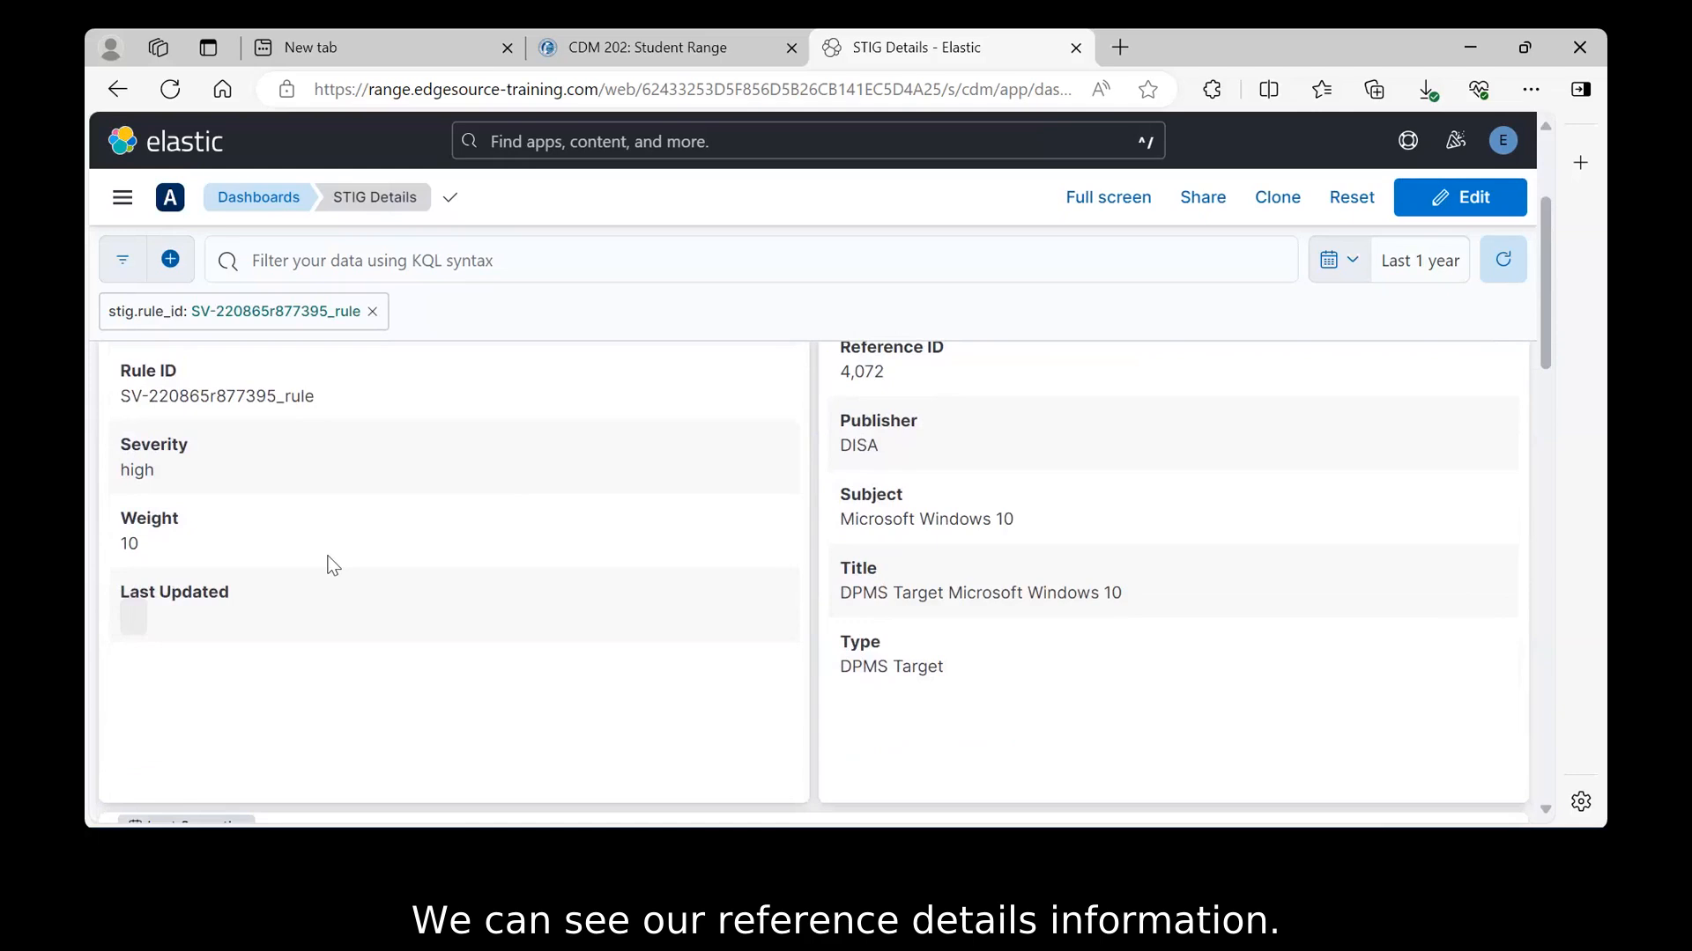
scroll(332, 566, "down", 4)
scroll(332, 566, "up", 1)
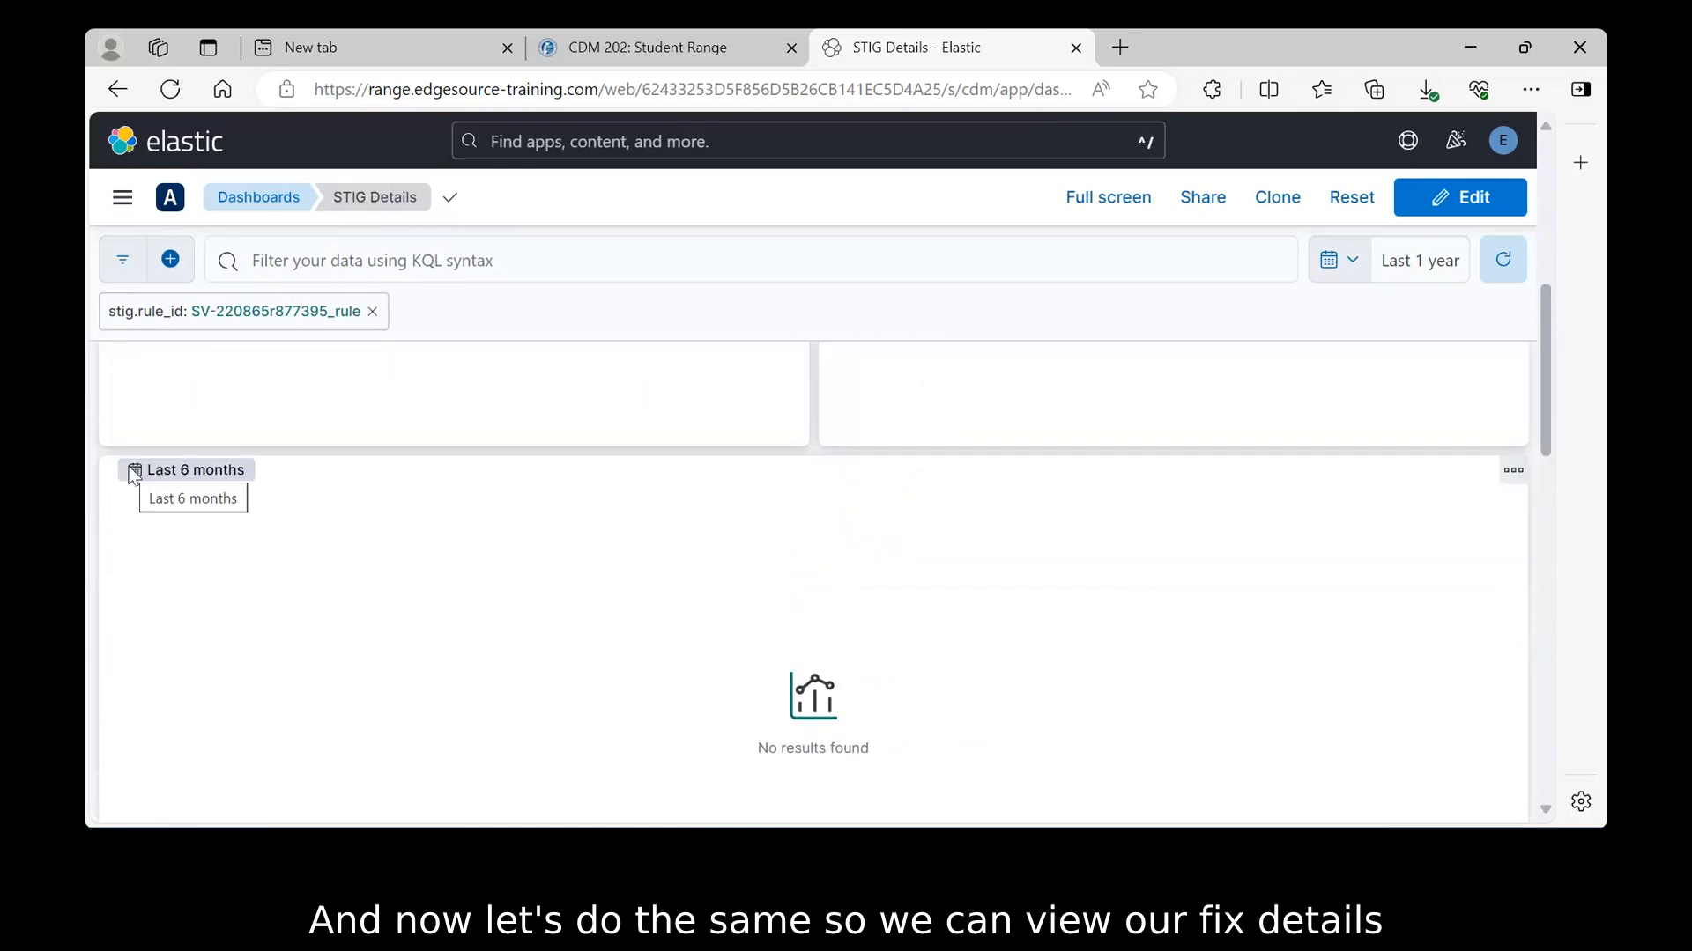
left_click(172, 474)
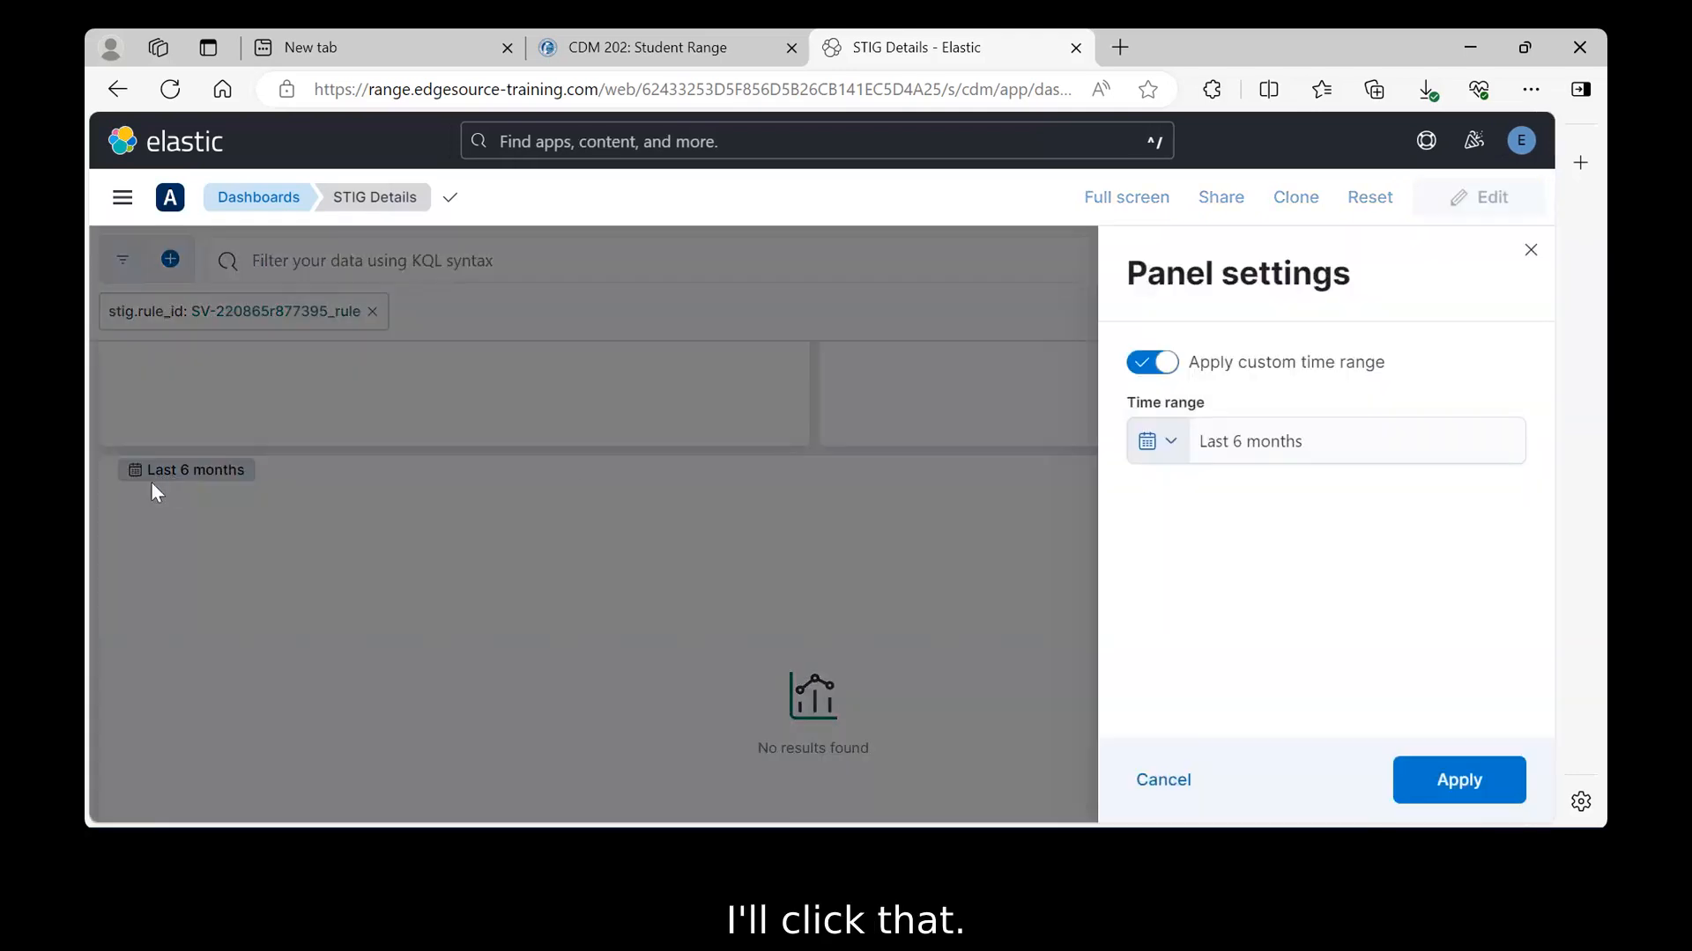
left_click(1162, 370)
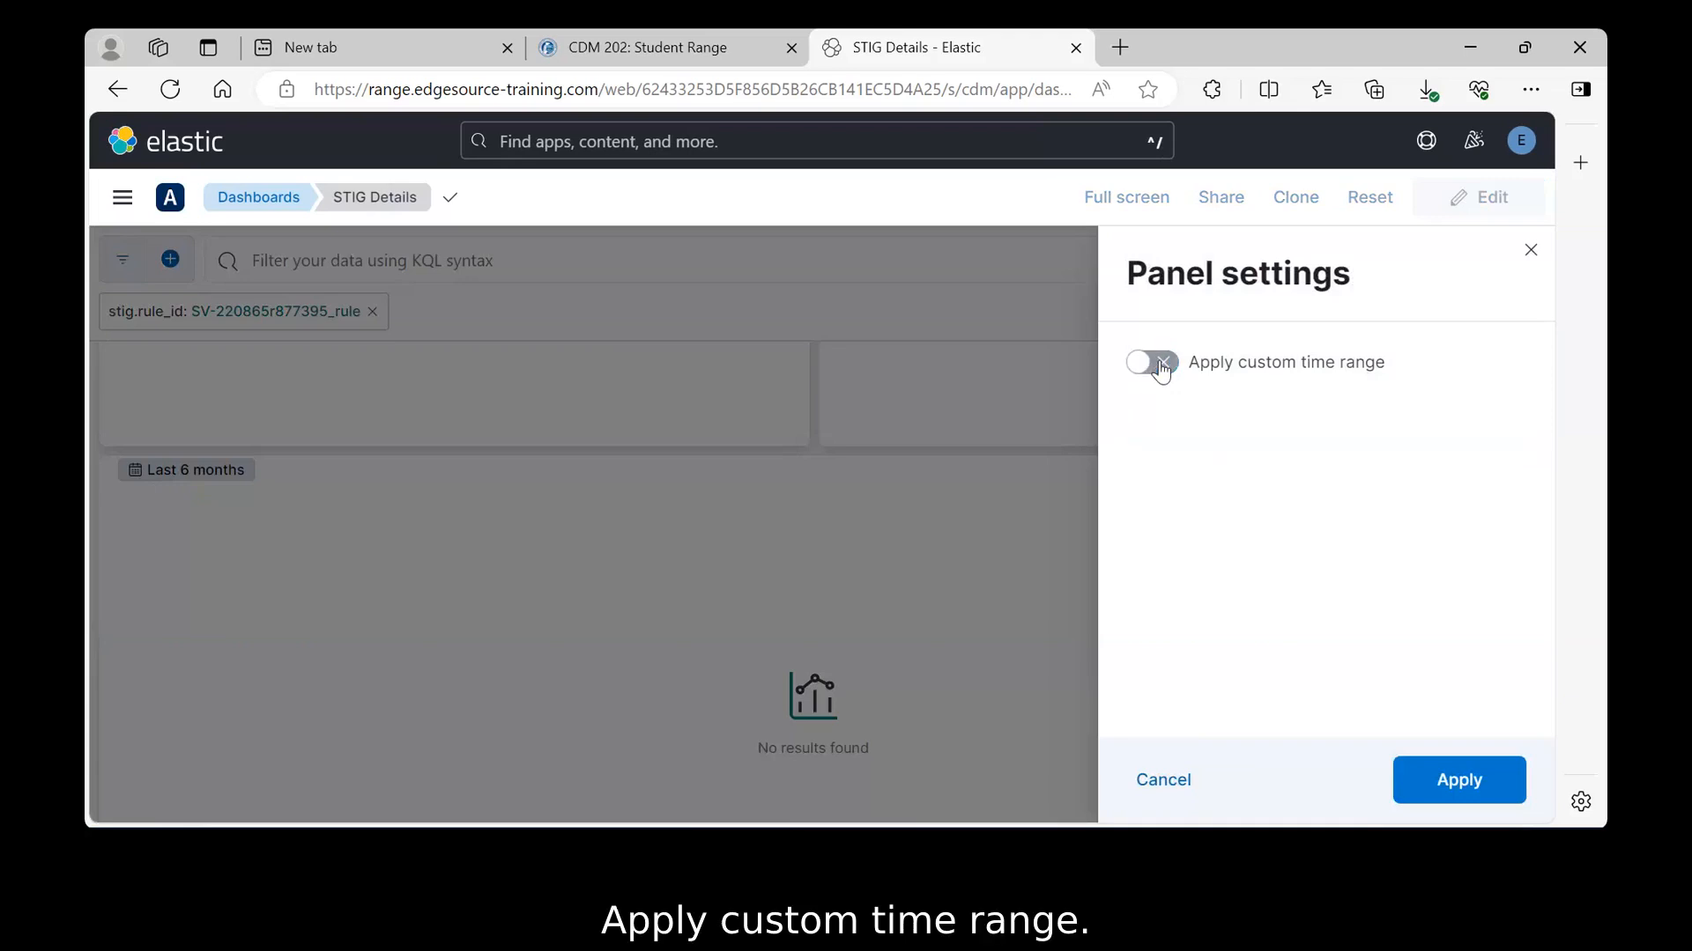
left_click(1445, 784)
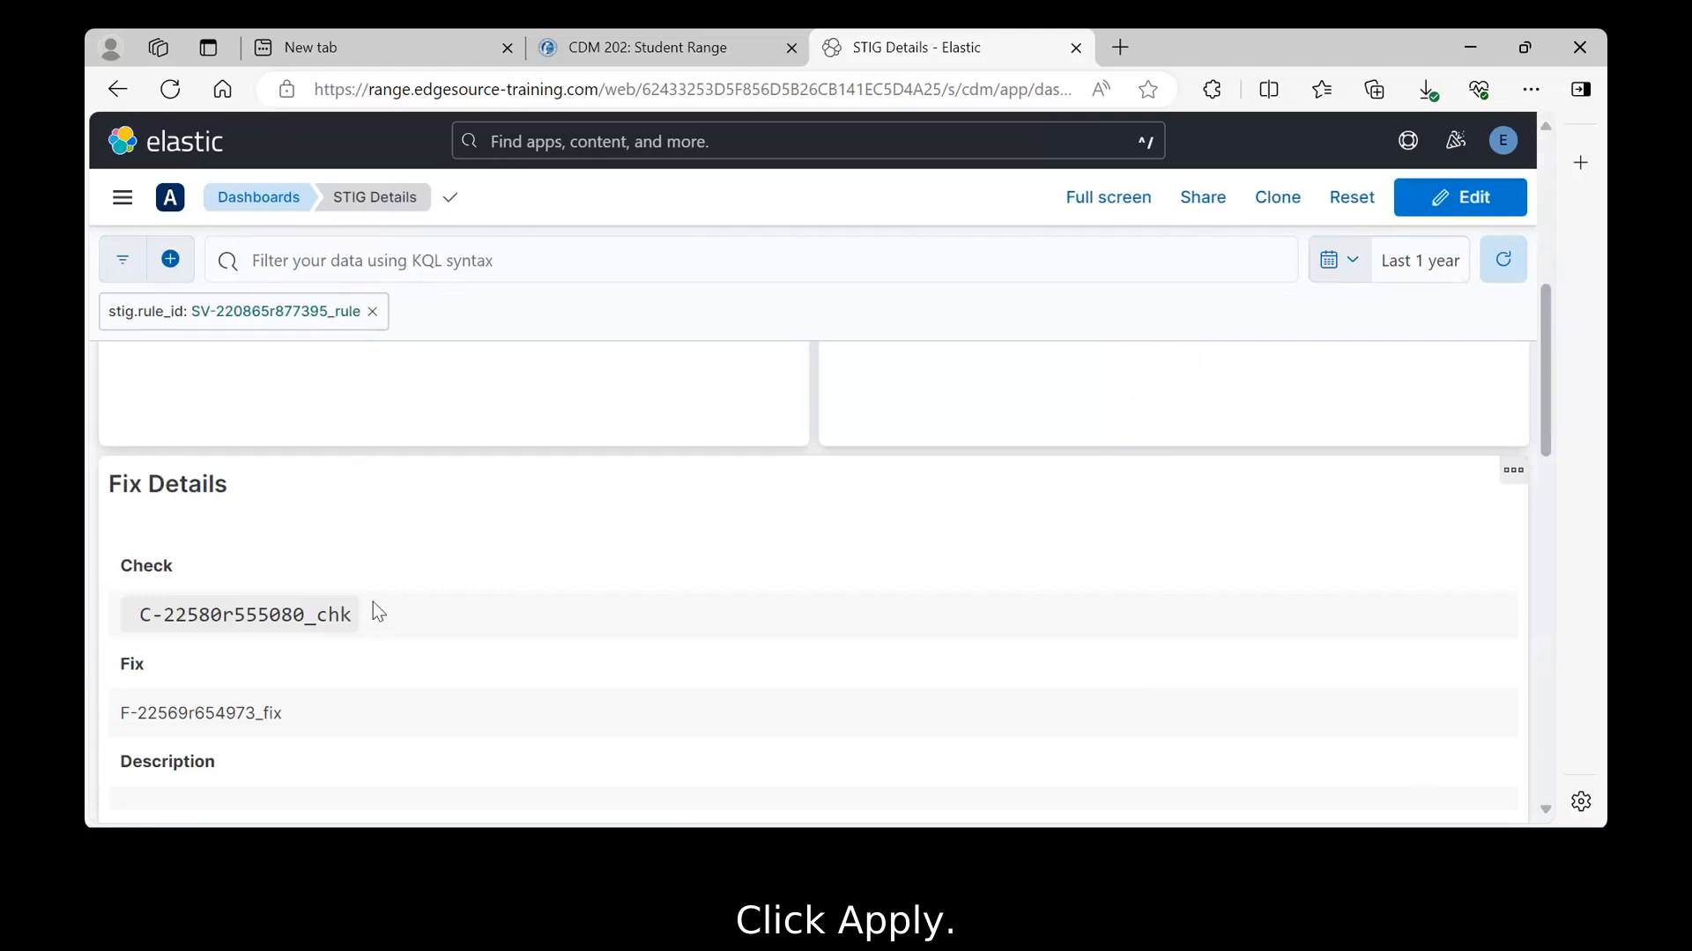
- Review the severity and weight in STIG Details, the publisher and subject in Reference Details, and the check and fix IDs in Fix Details
scroll(370, 597, "down", 1)
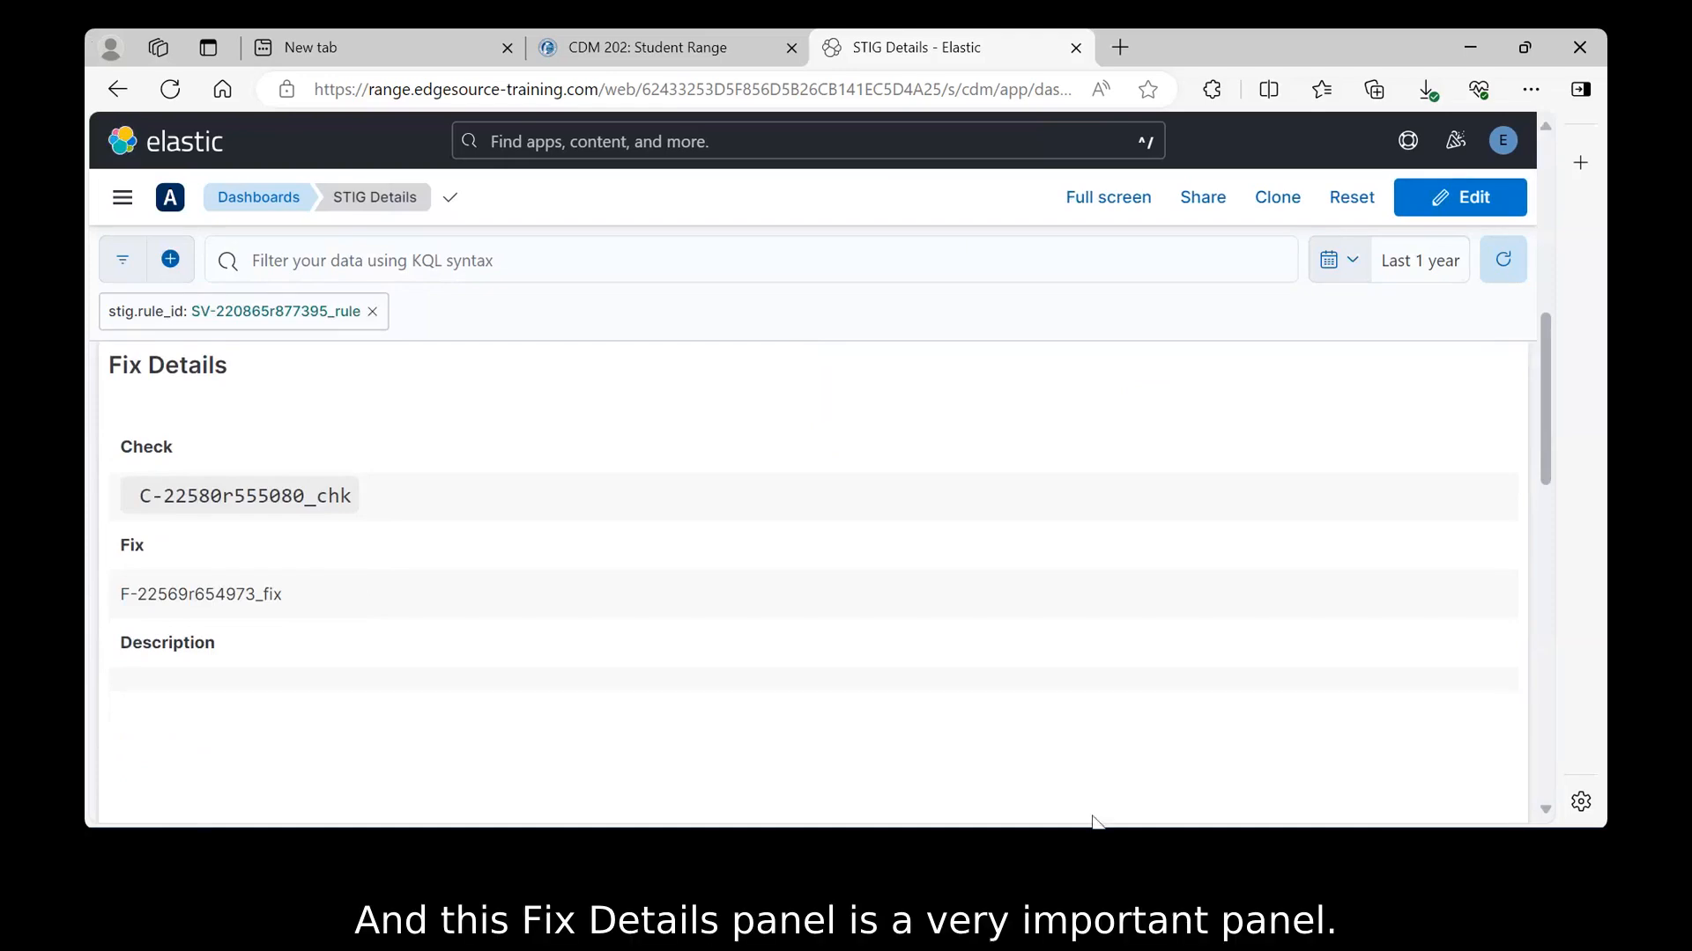
scroll(626, 603, "up", 1)
scroll(627, 603, "up", 5)
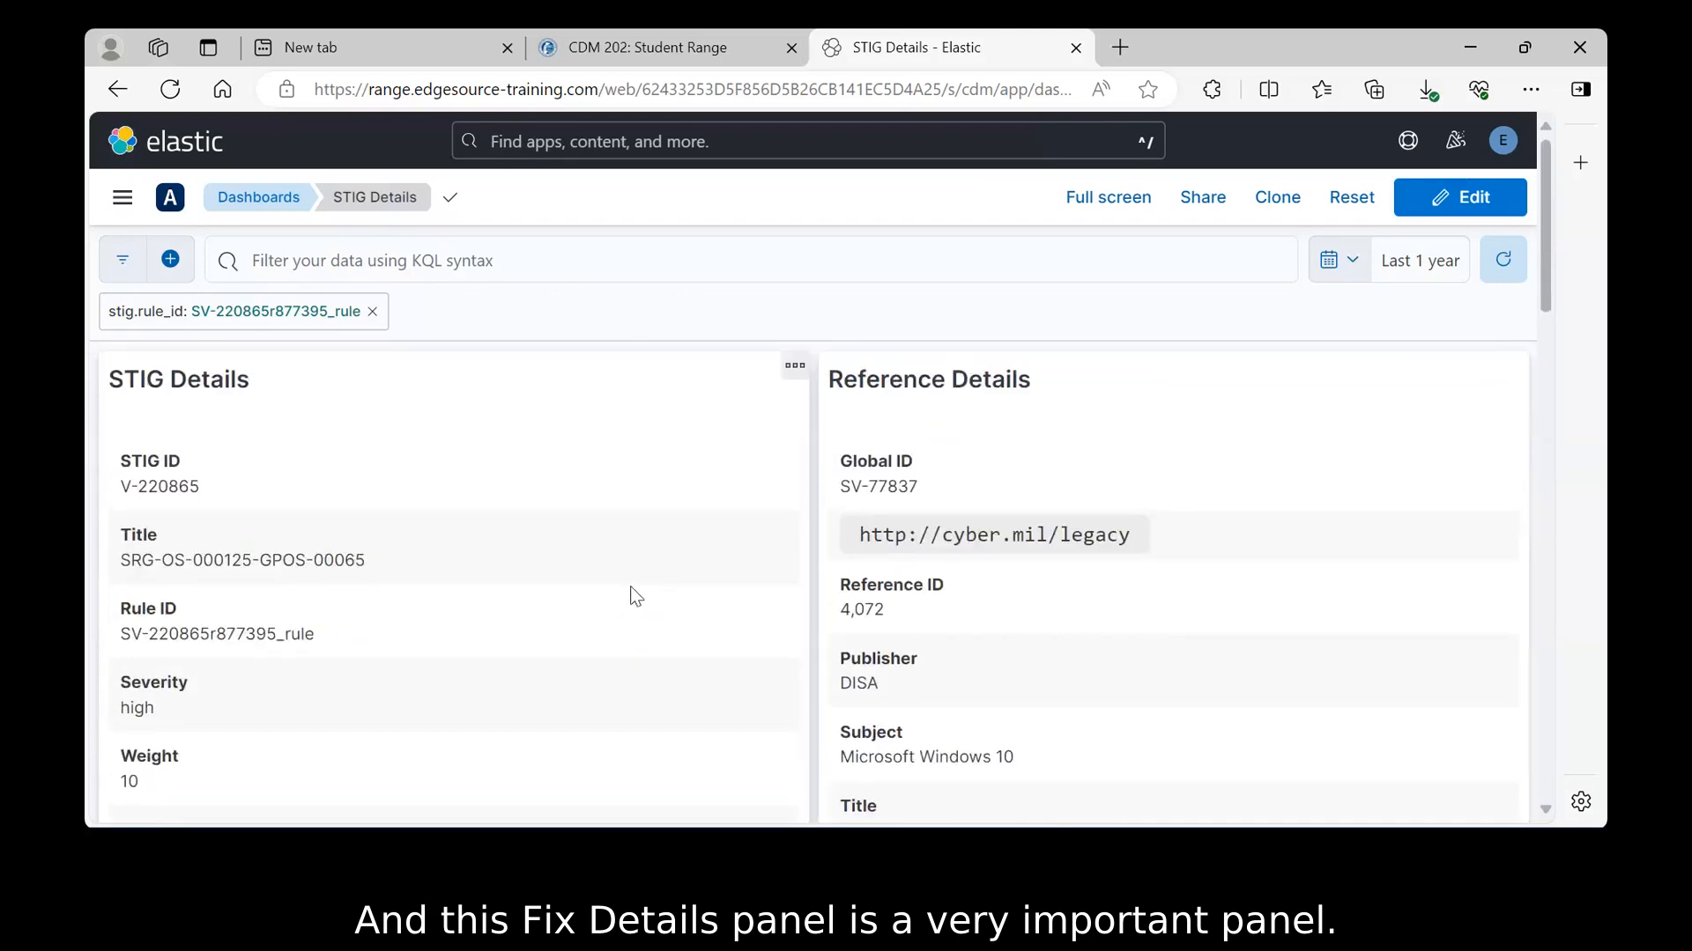
scroll(632, 588, "down", 1)
scroll(634, 587, "up", 1)
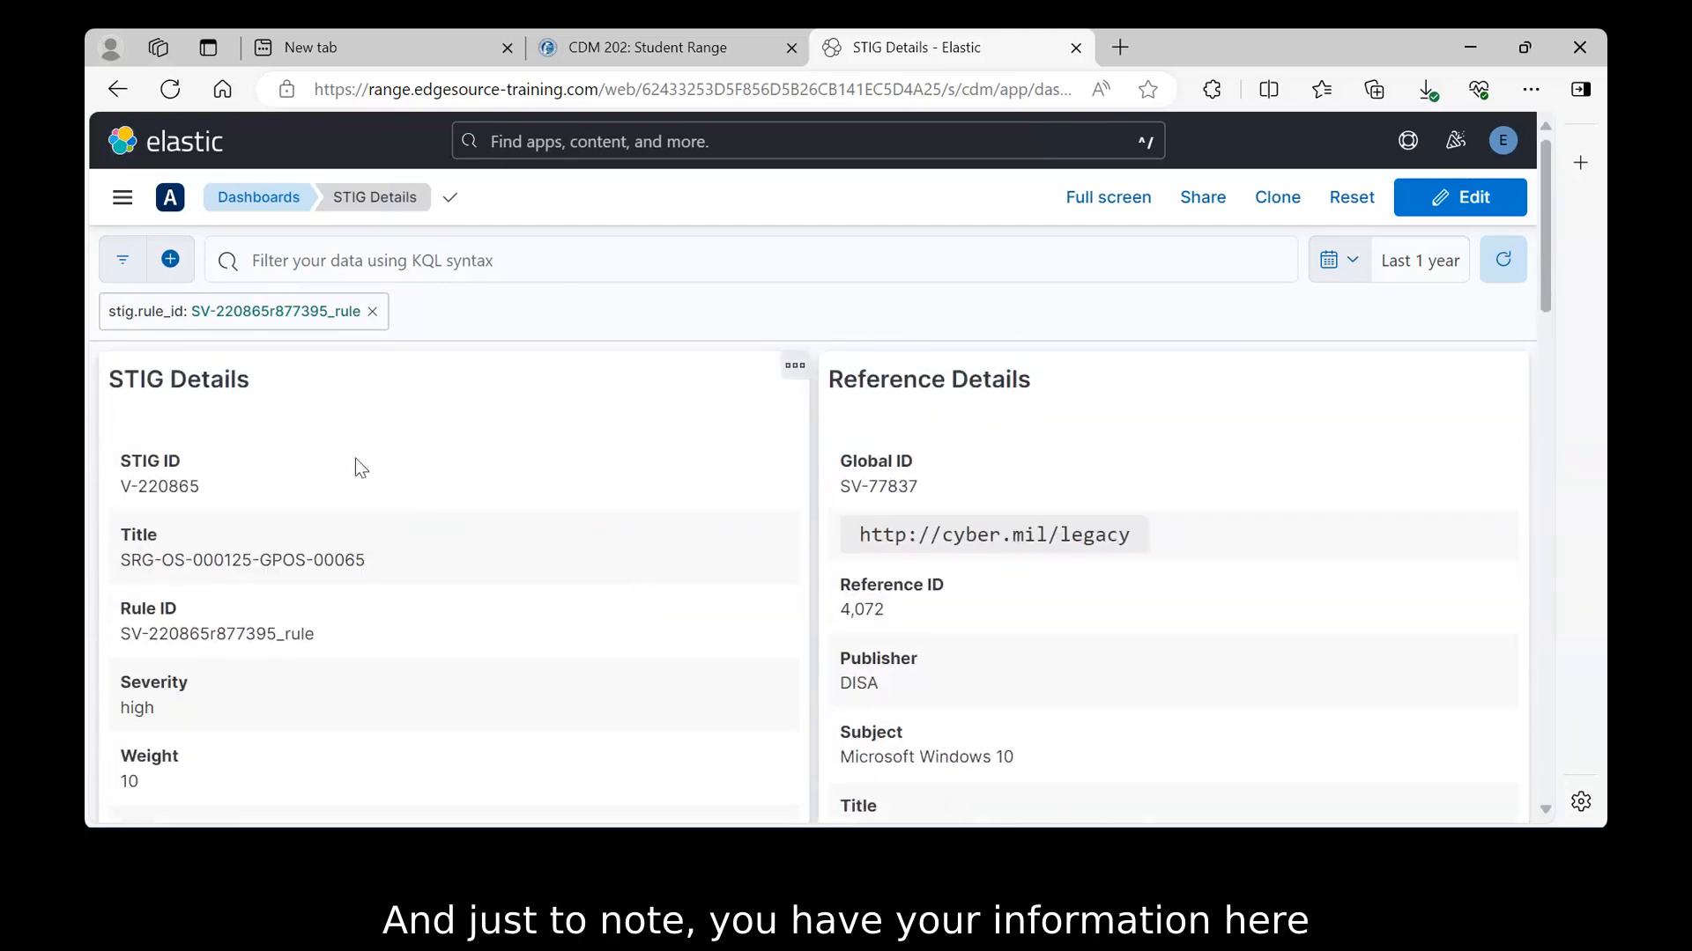
scroll(239, 419, "down", 1)
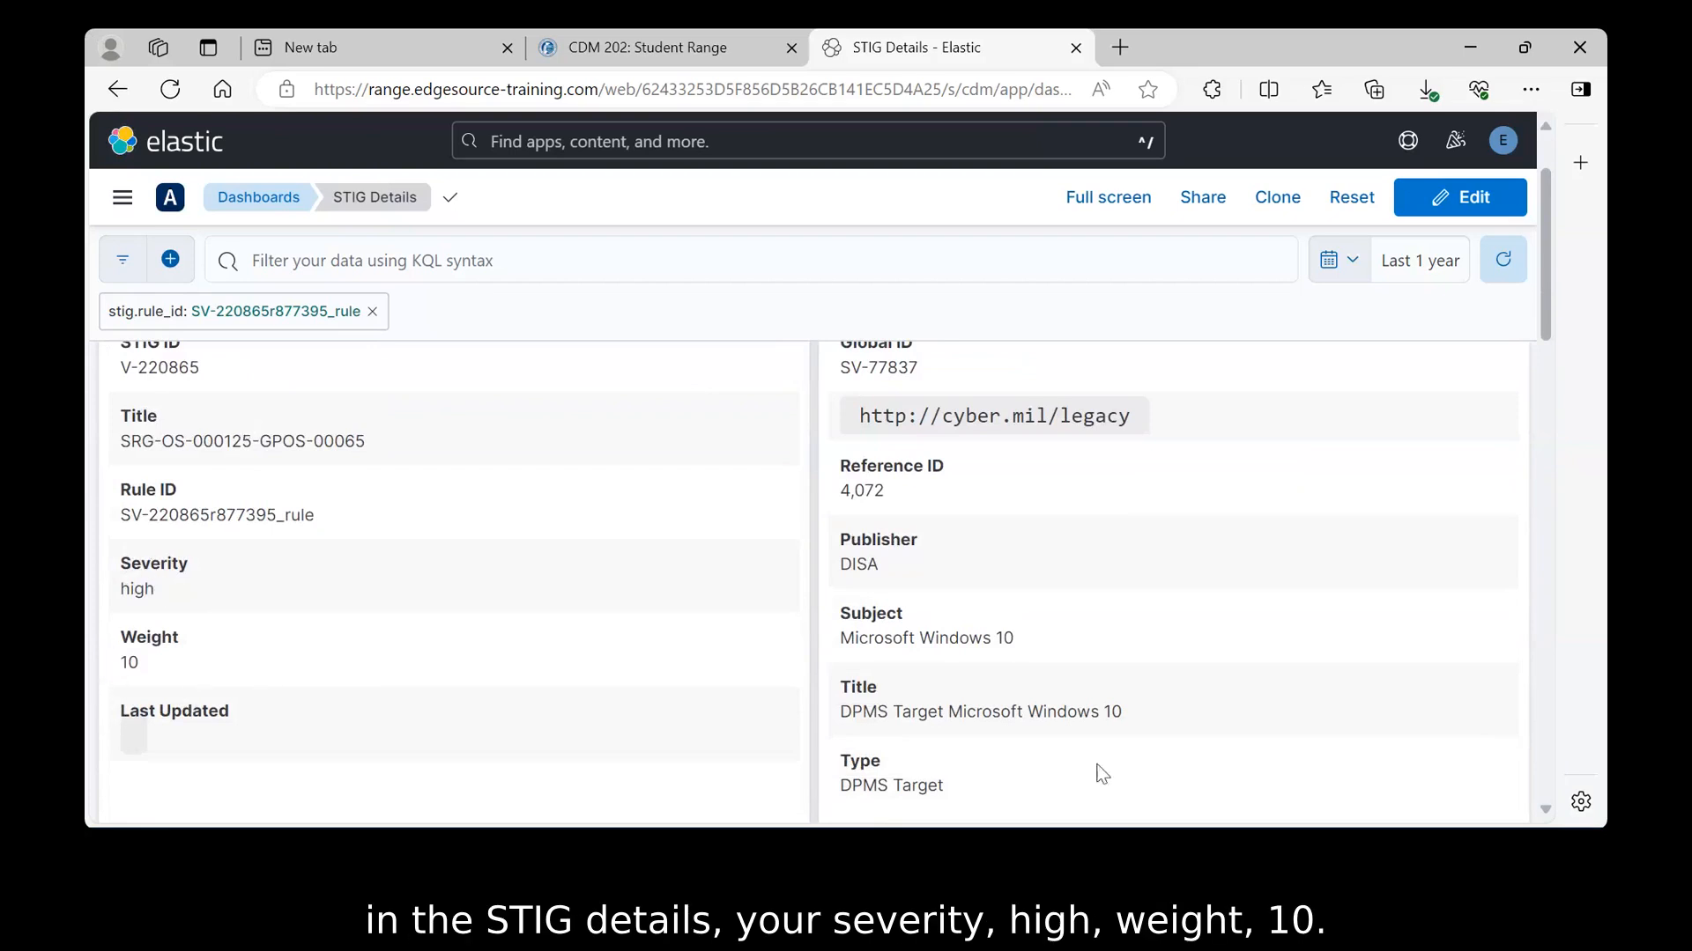
scroll(1143, 522, "up", 1)
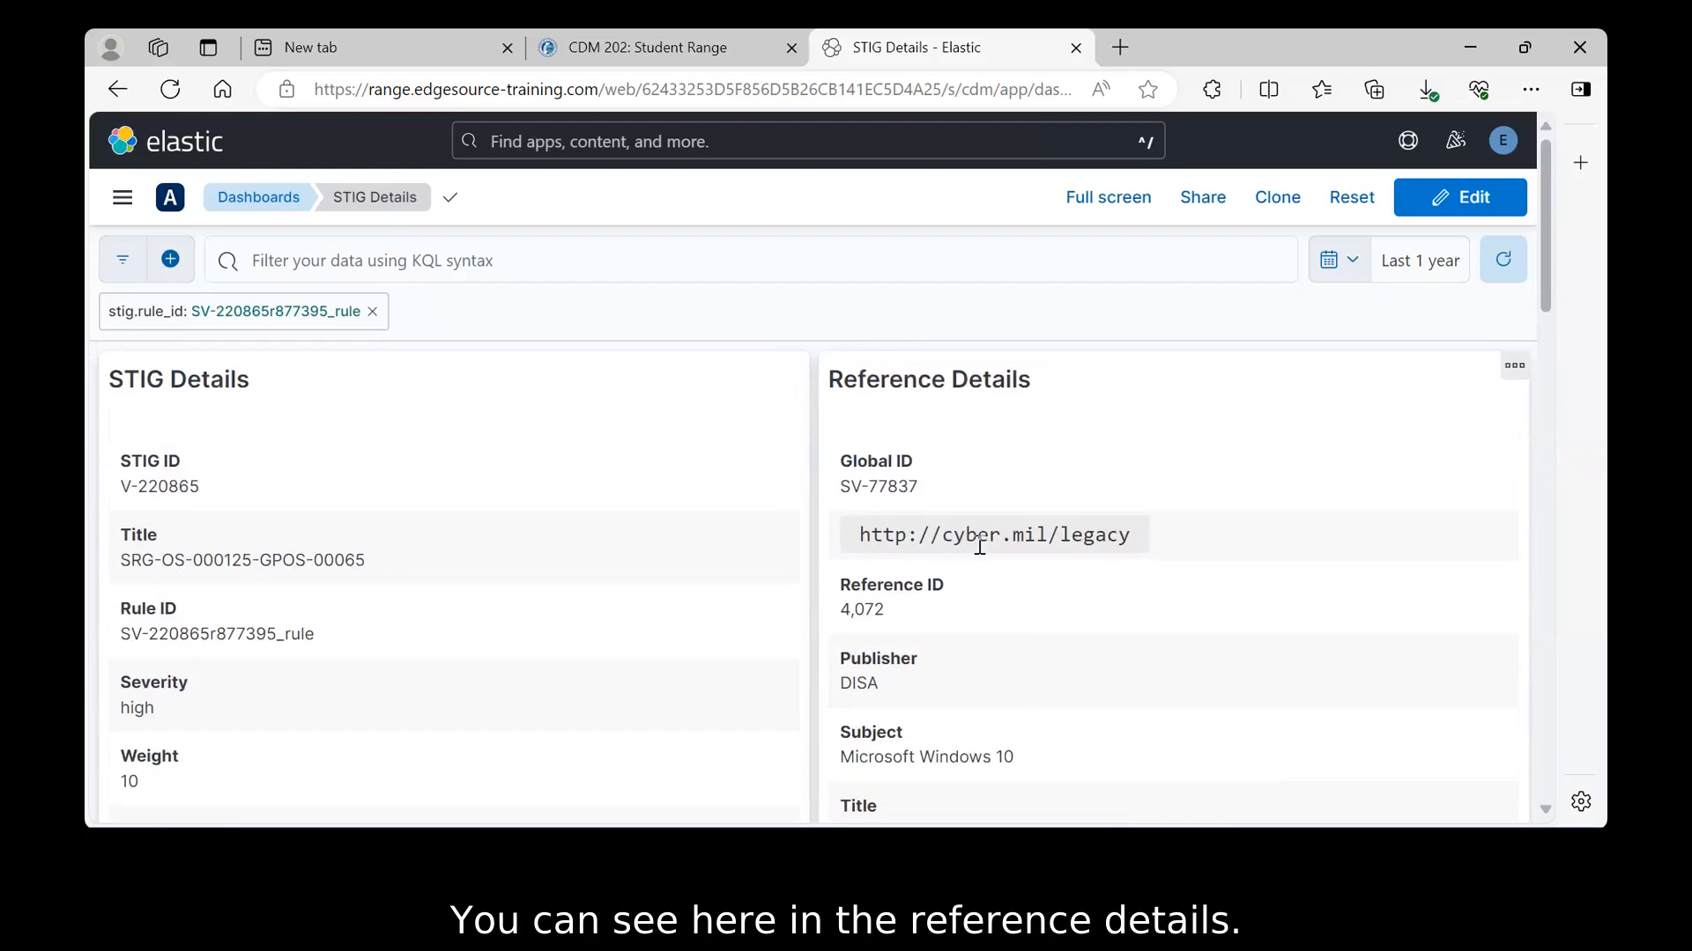
scroll(978, 542, "down", 1)
scroll(983, 542, "up", 1)
scroll(982, 540, "down", 1)
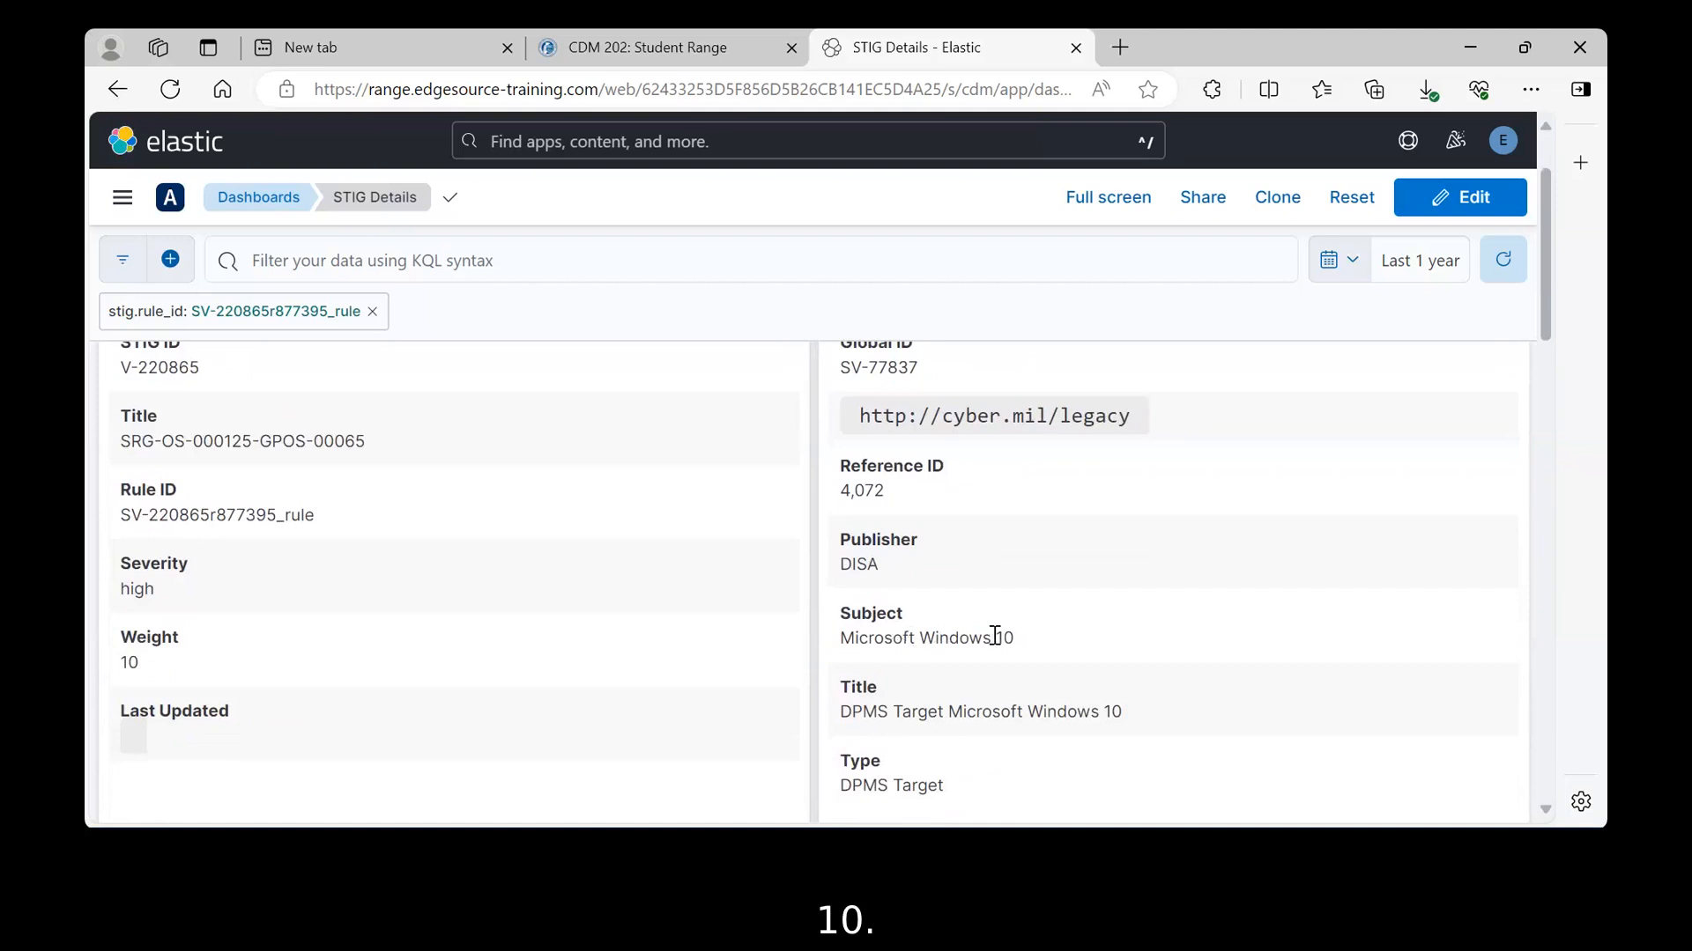
scroll(992, 638, "down", 2)
scroll(993, 639, "up", 2)
scroll(994, 634, "up", 1)
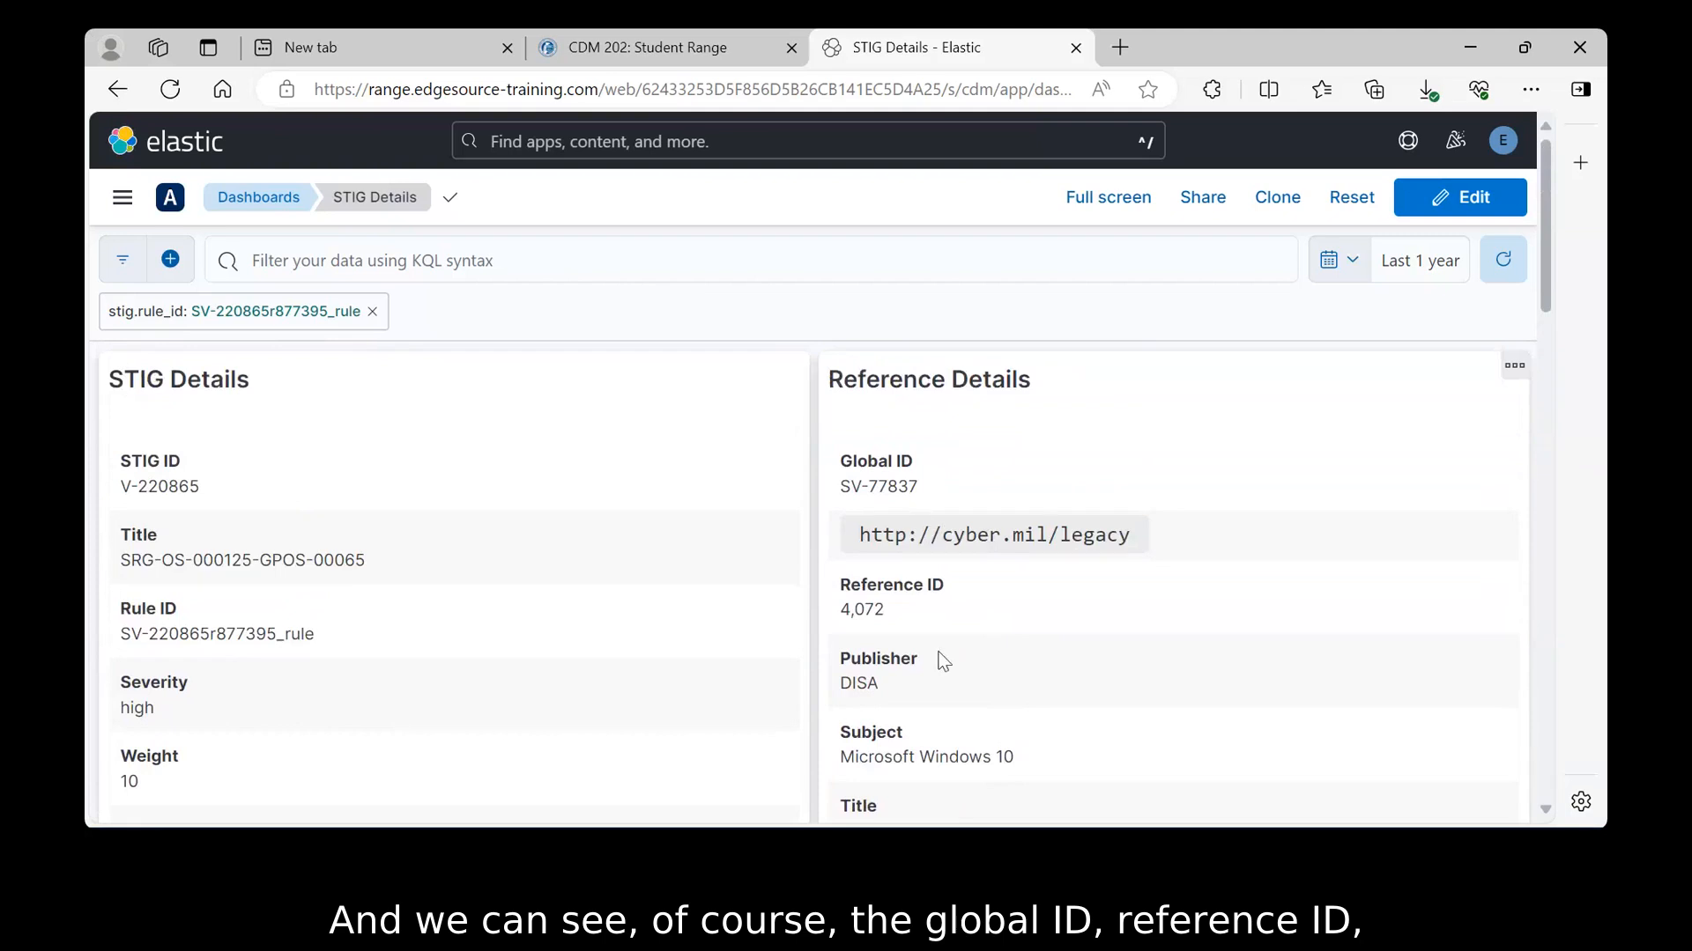
scroll(943, 660, "down", 5)
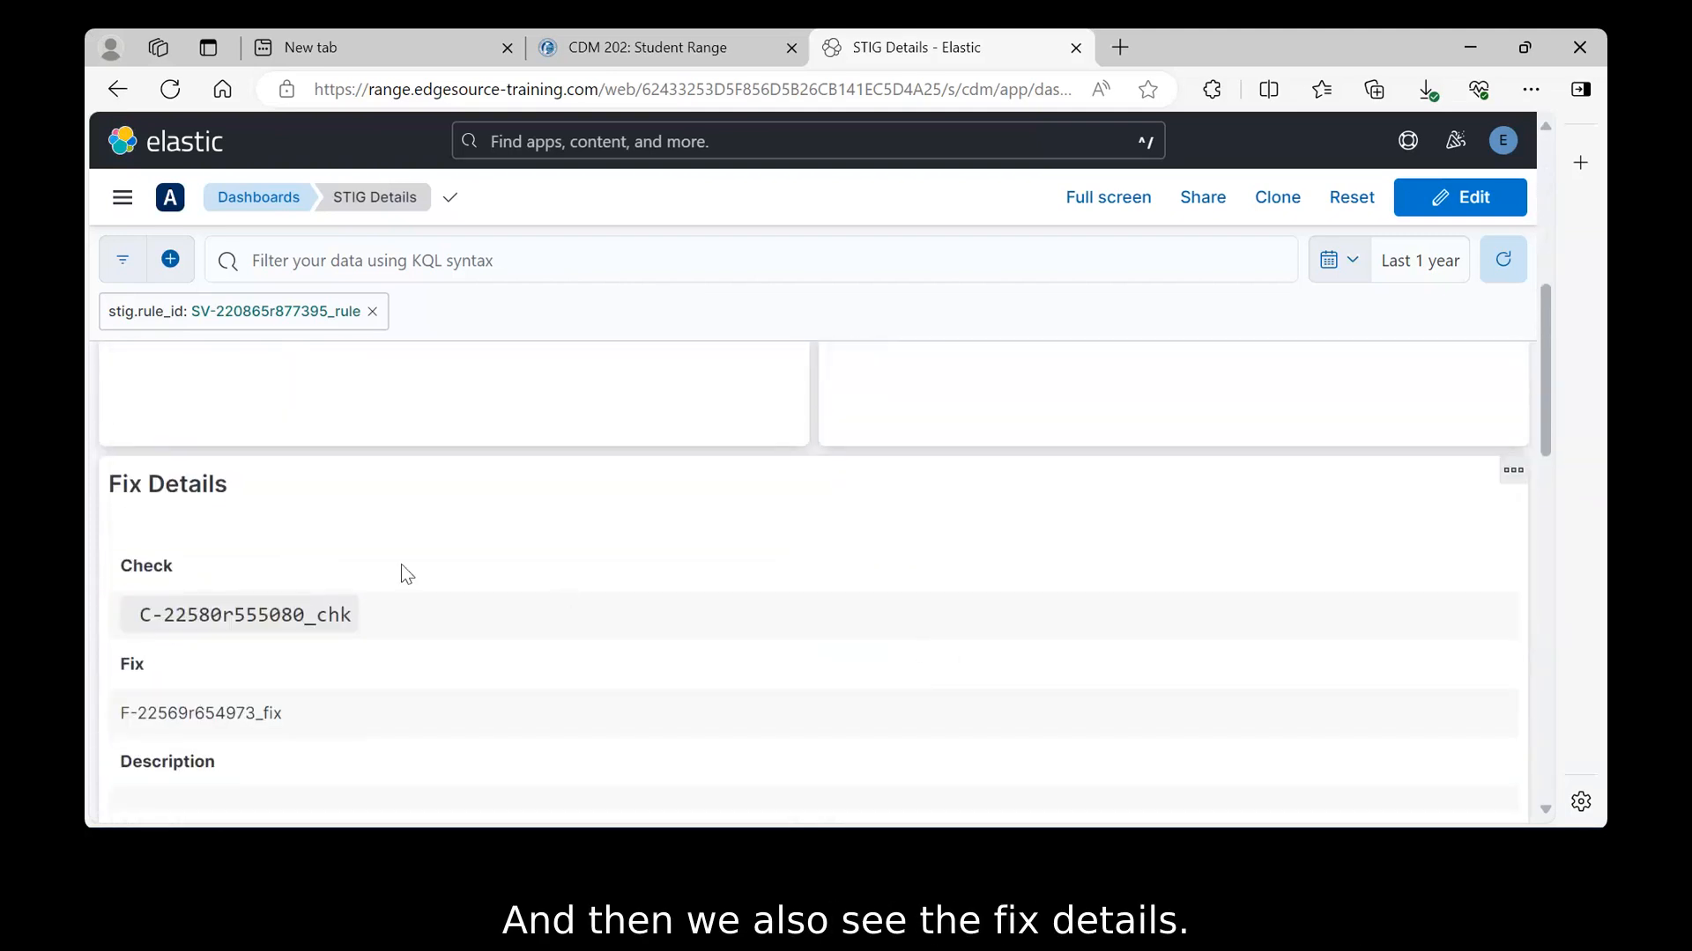
scroll(193, 648, "down", 1)
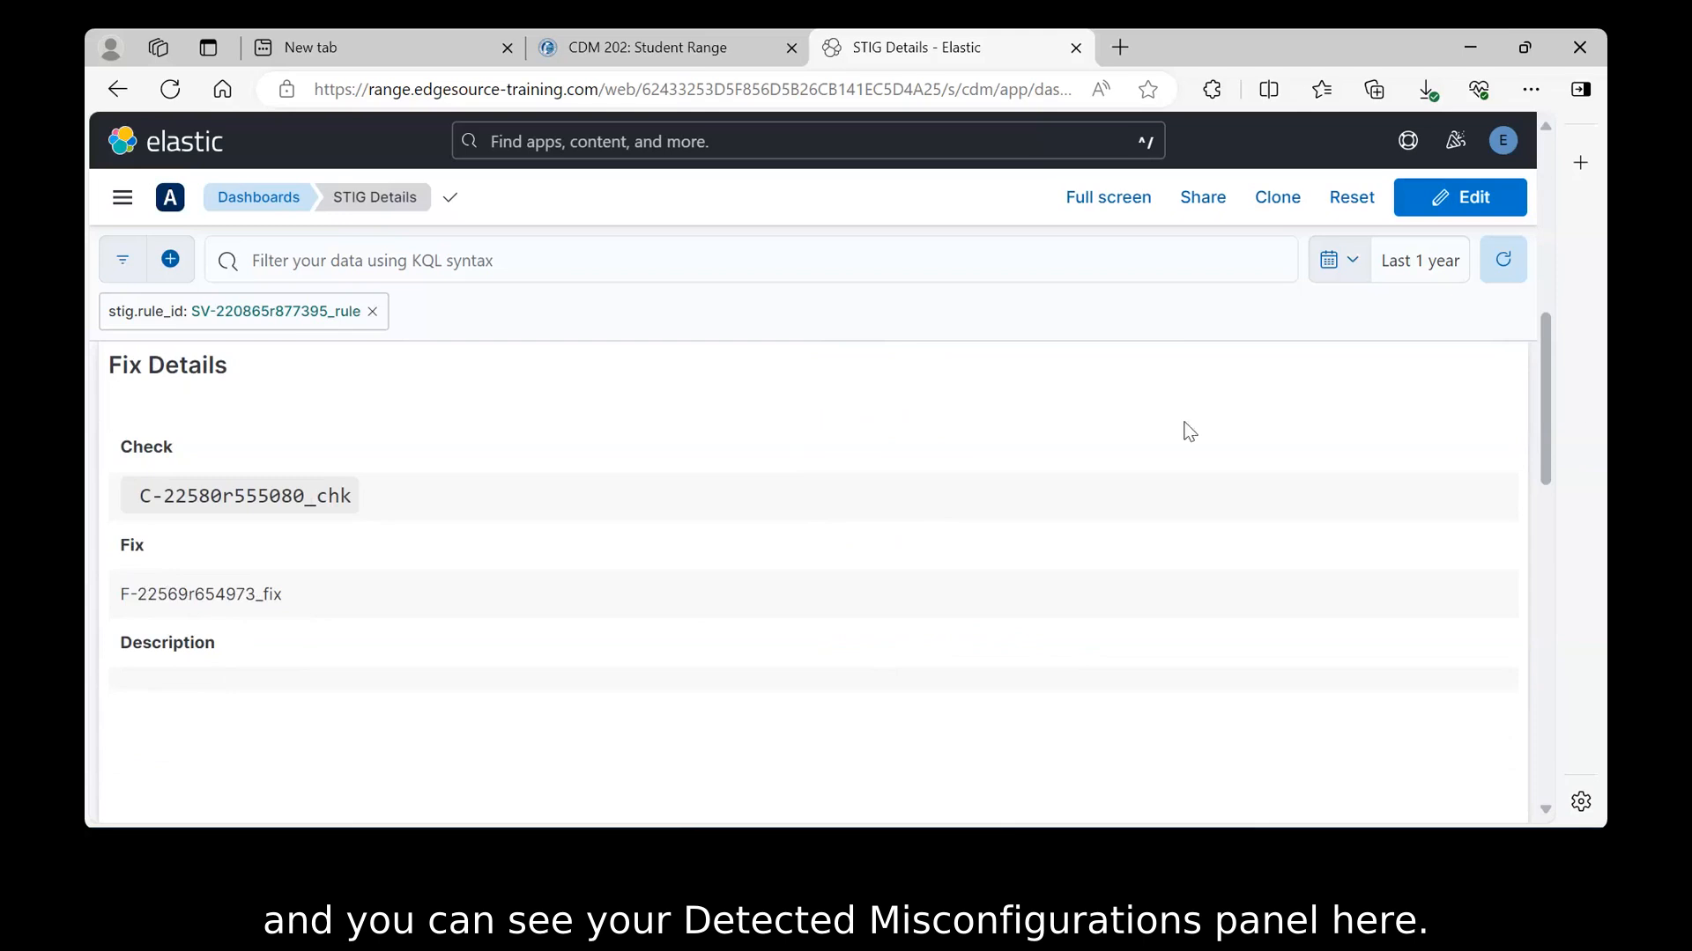
- Filter the STIG Details dashboard for system boundary ID SB-02 from a DHS row of the Detected Misconfigurations table
scroll(612, 450, "down", 5)
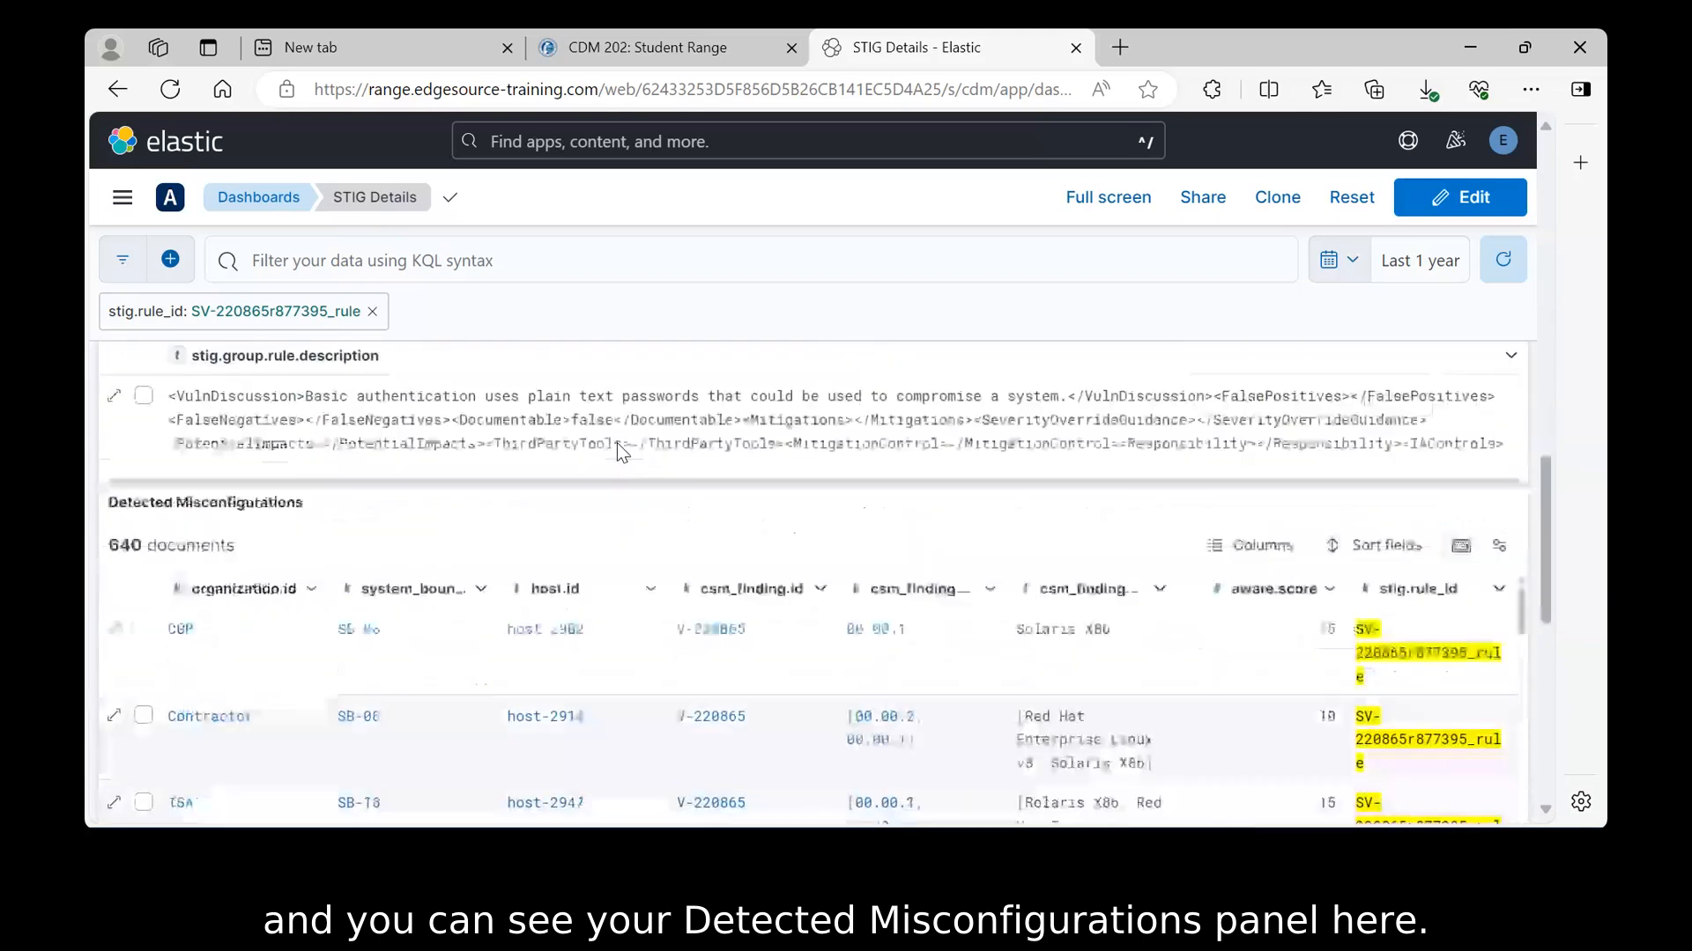
scroll(616, 442, "down", 2)
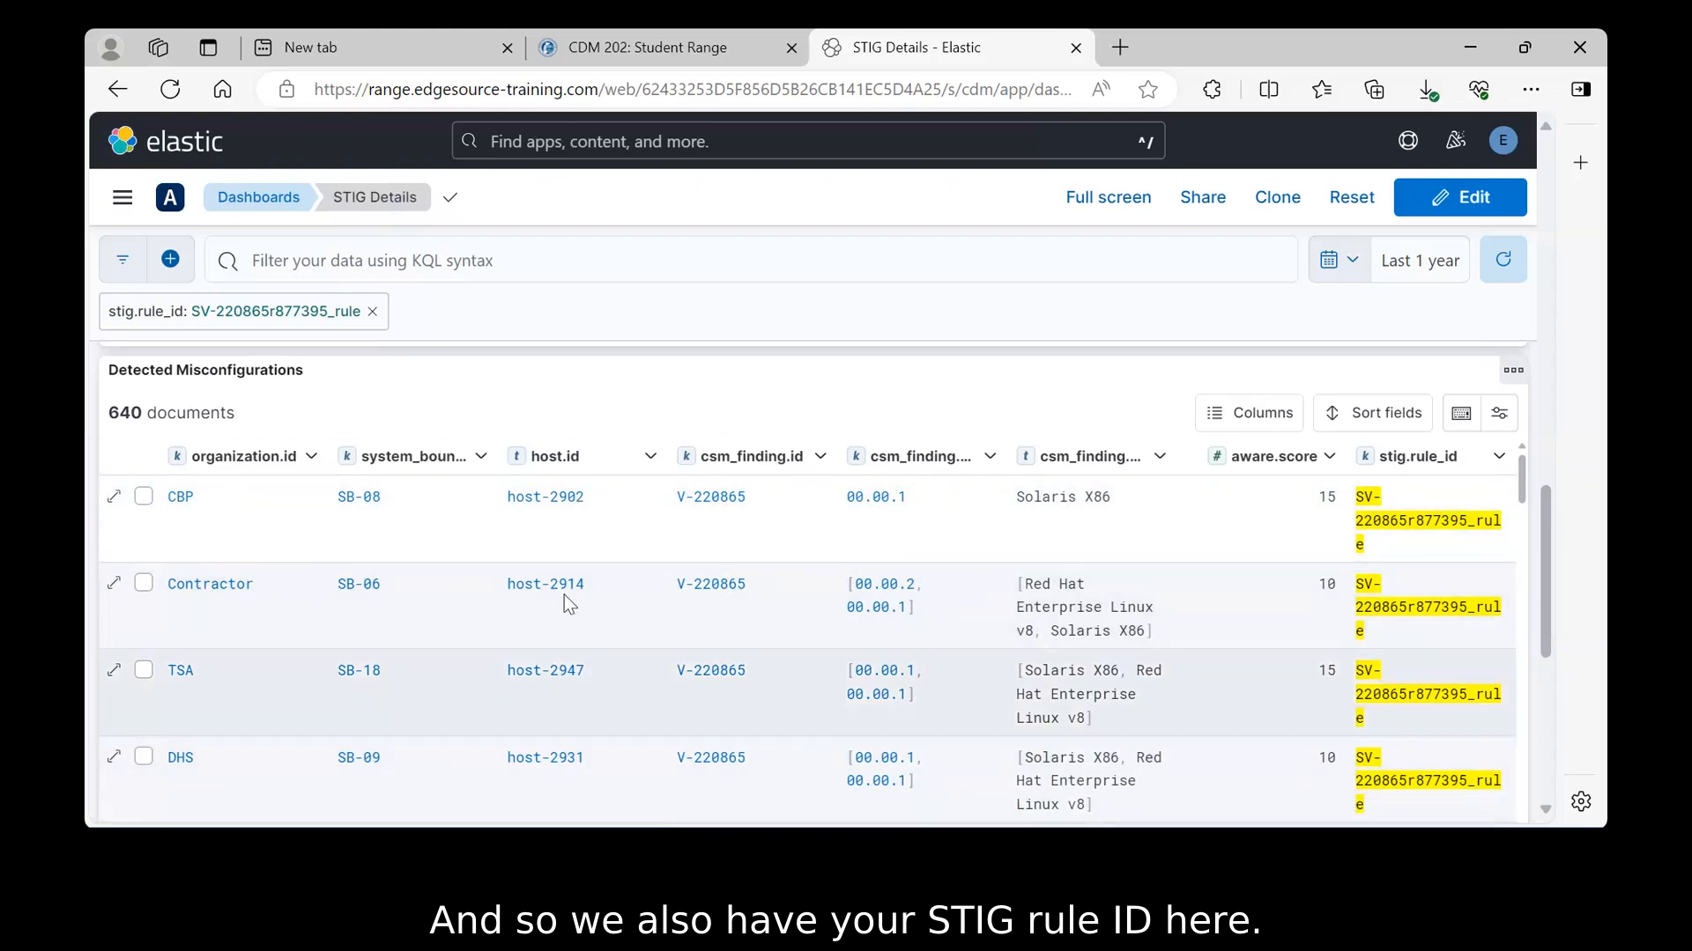
scroll(1258, 624, "up", 2)
scroll(1258, 623, "down", 2)
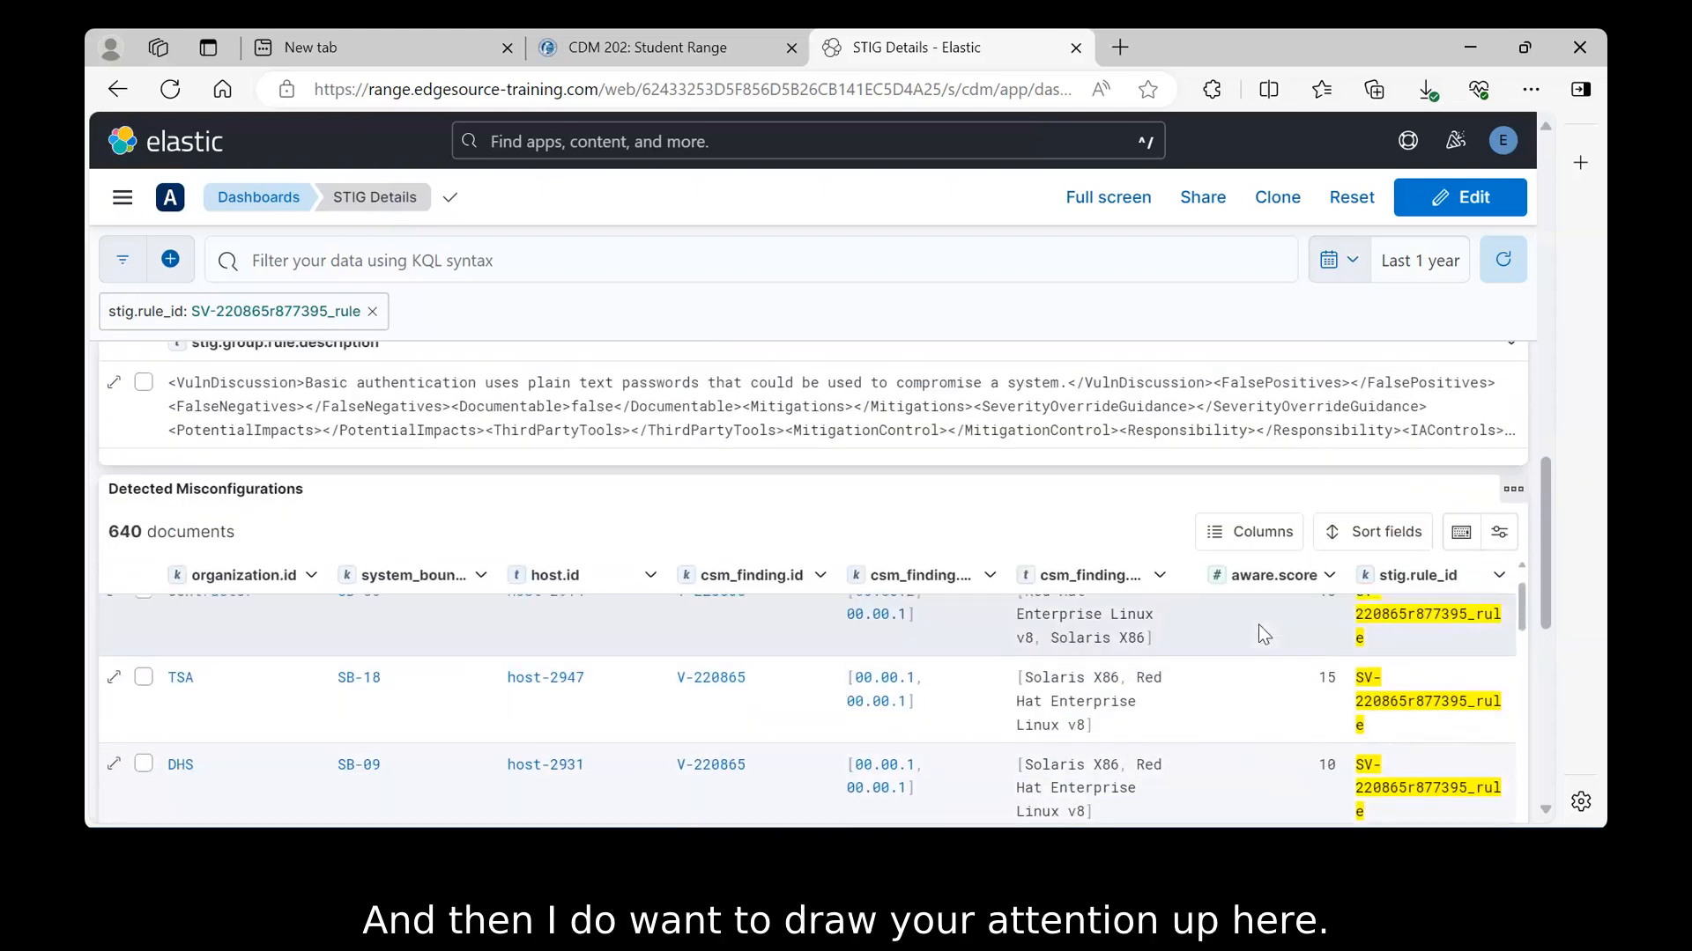
scroll(1258, 623, "up", 1)
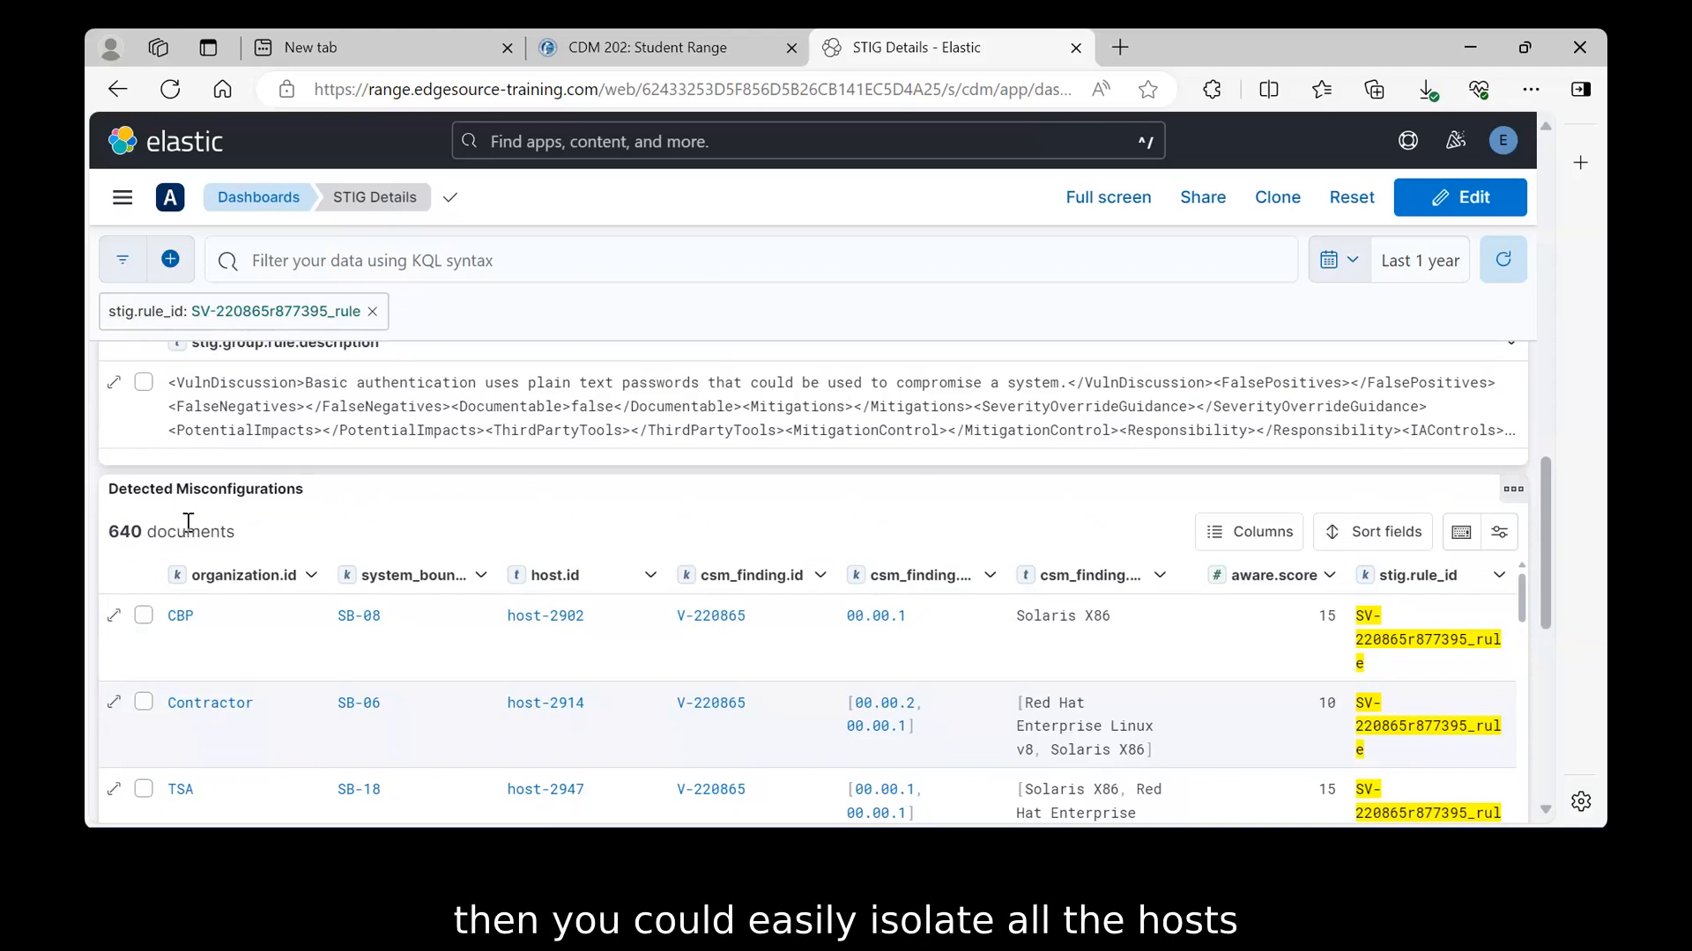
scroll(391, 700, "down", 3)
scroll(389, 701, "down", 1)
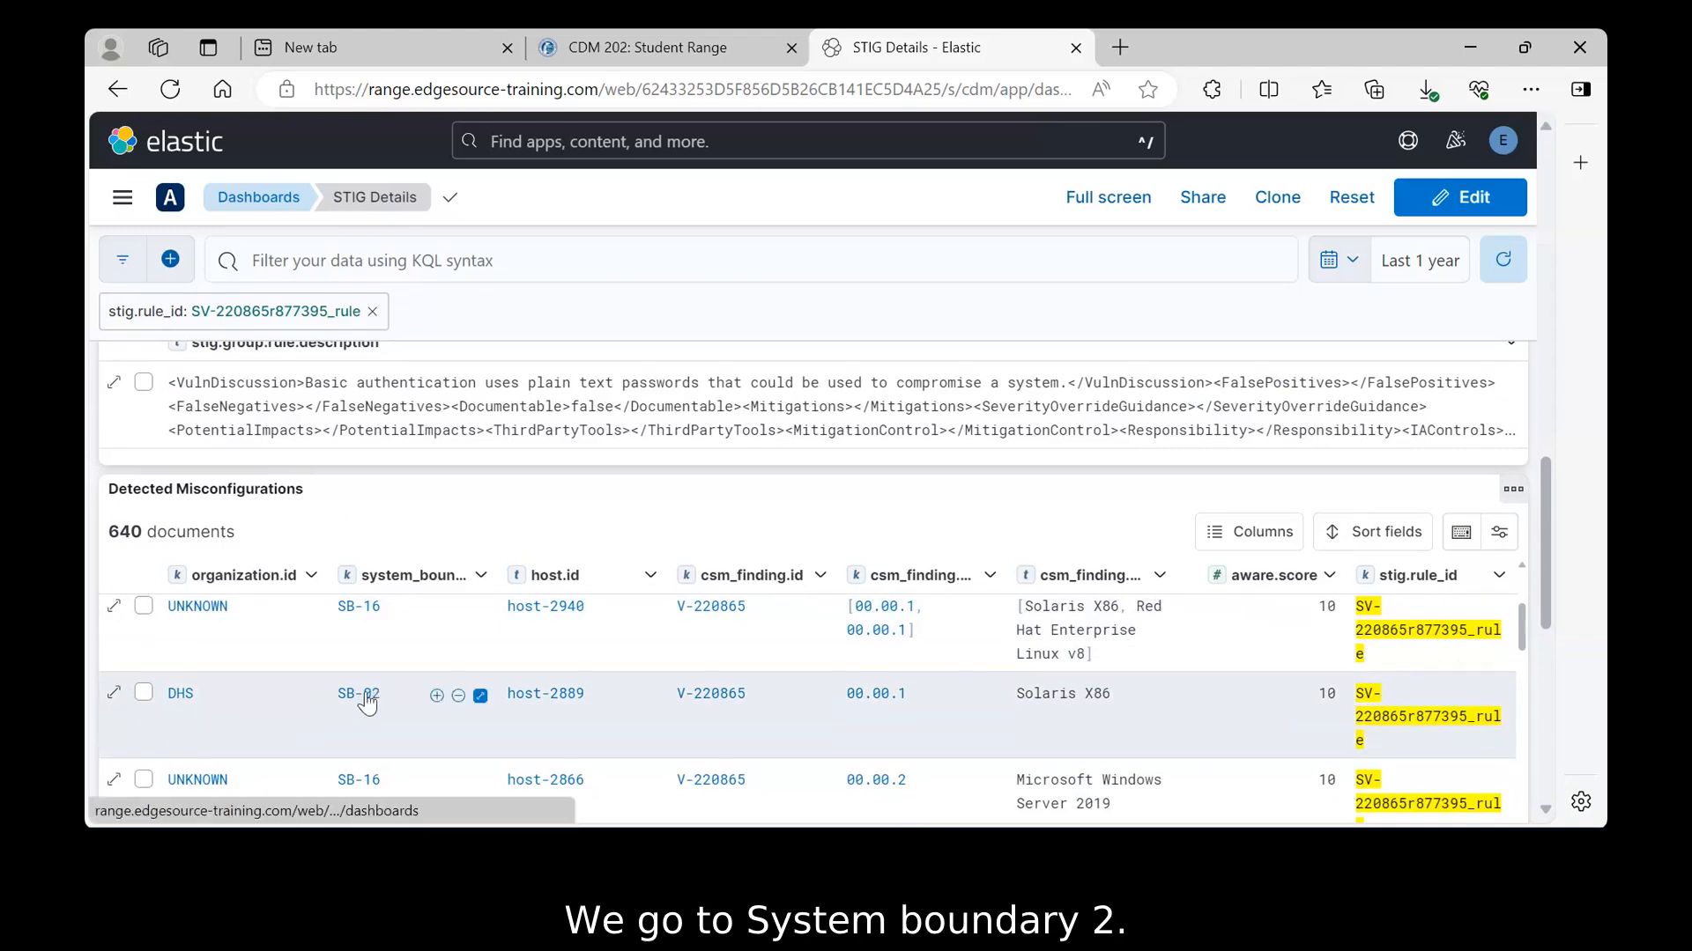
left_click(437, 695)
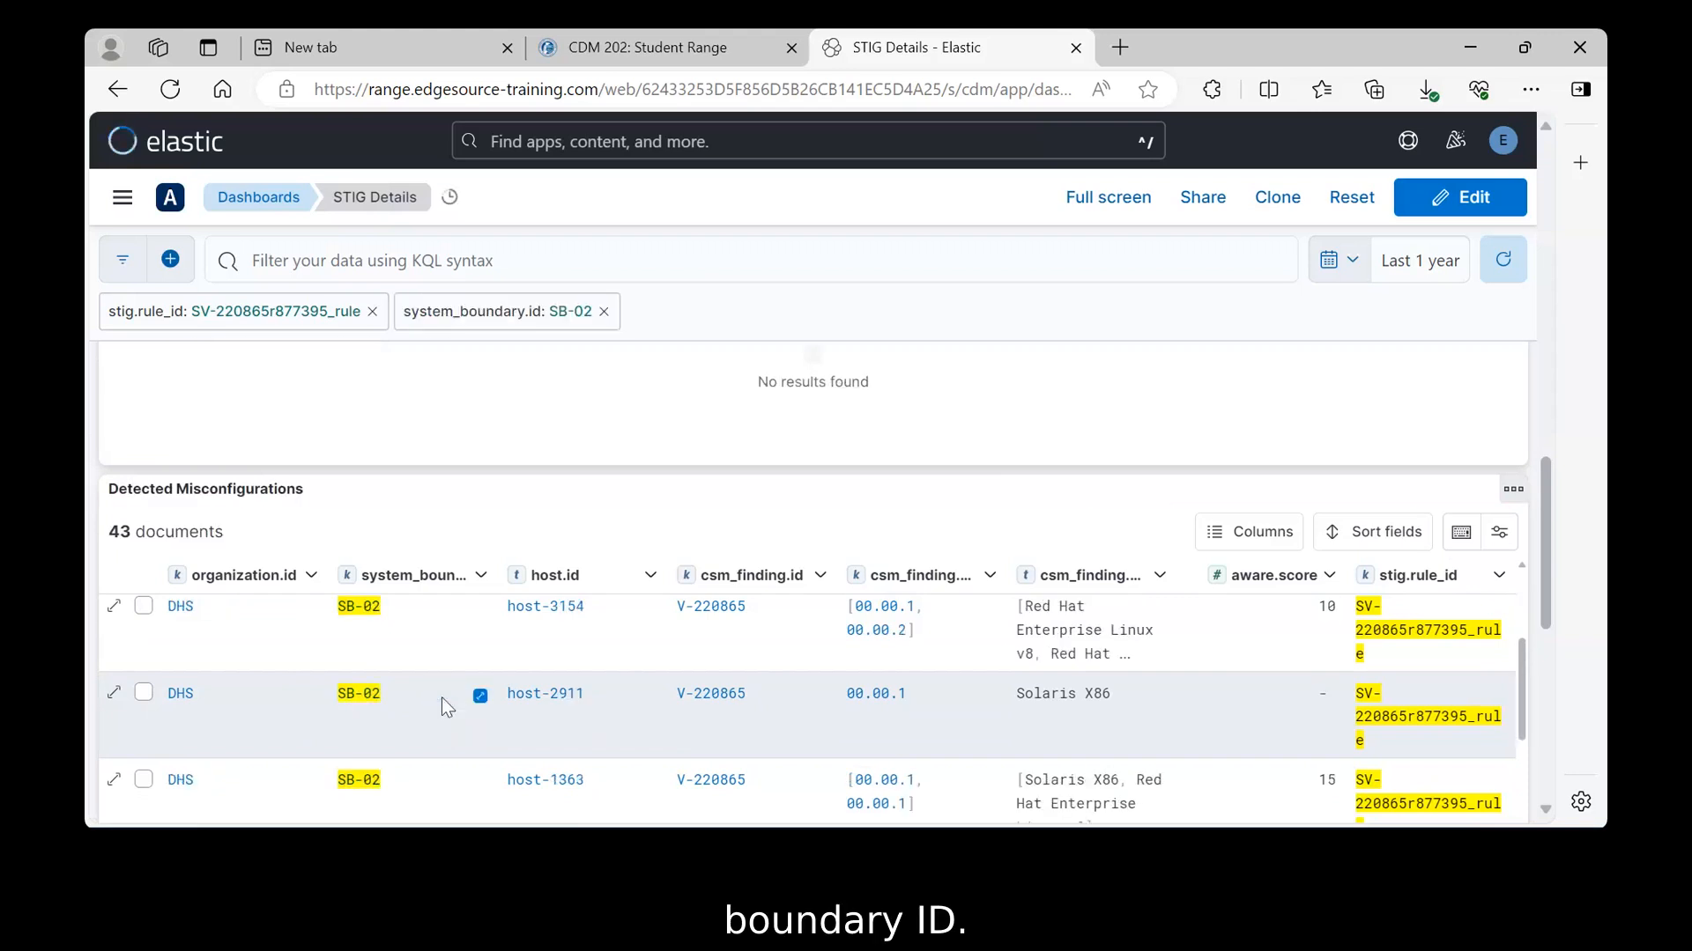
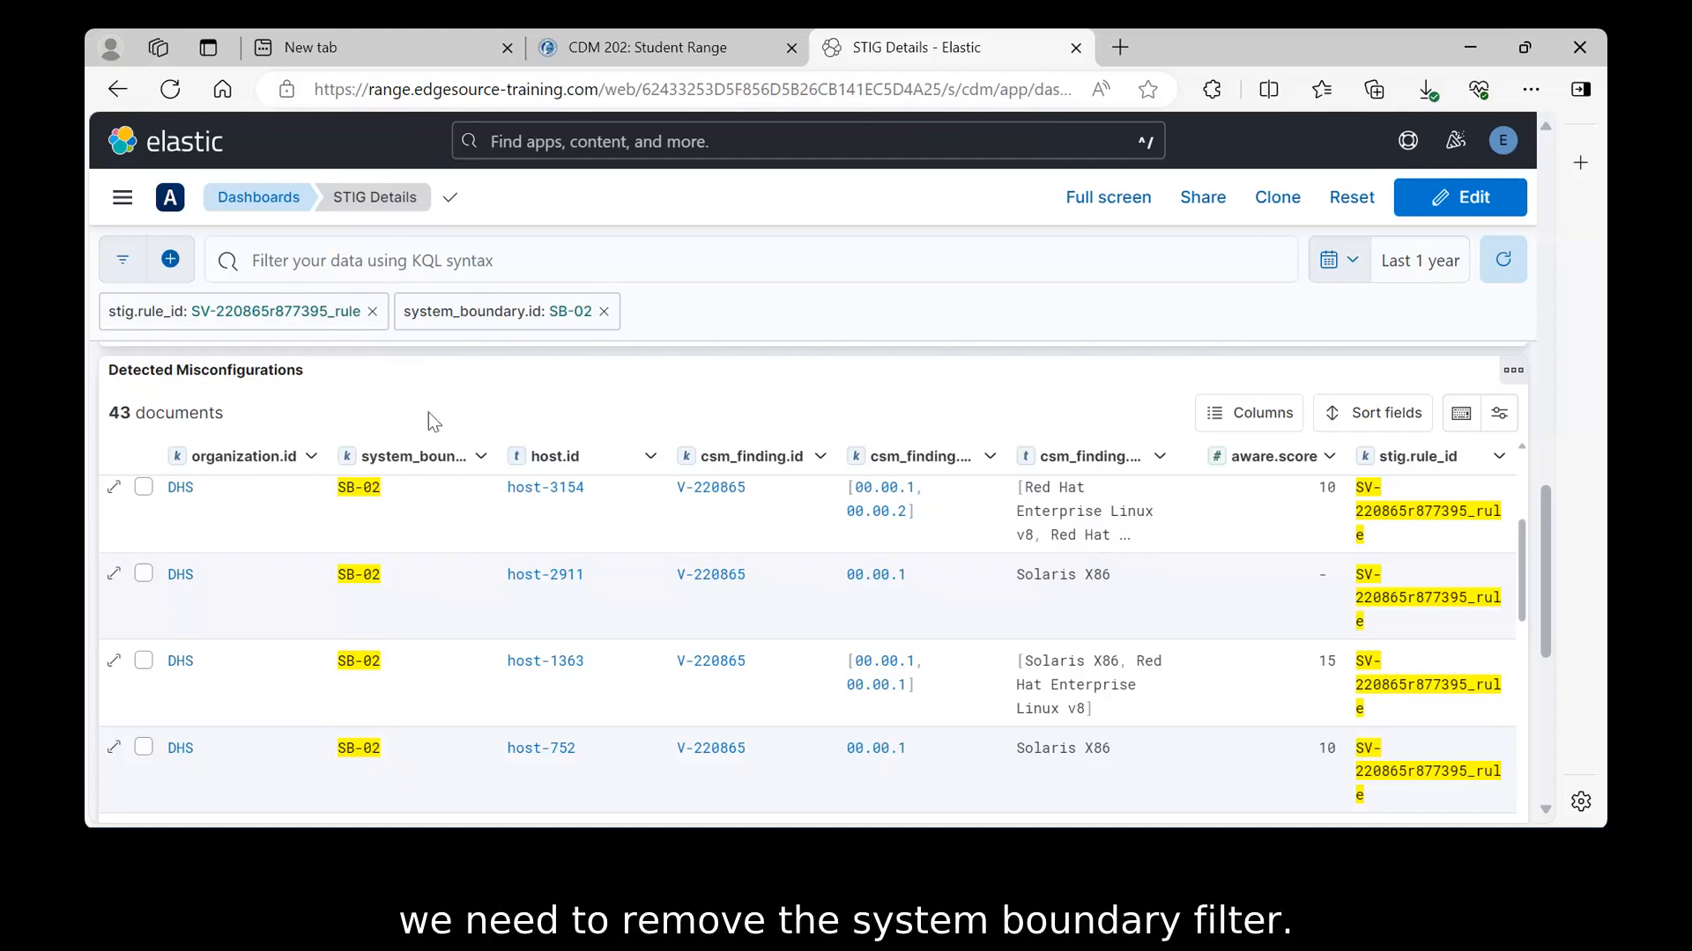
- Remove the SB-02 system boundary filter and exclude organization ID DHS using a DHS row of the Detected Misconfigurations table
left_click(605, 313)
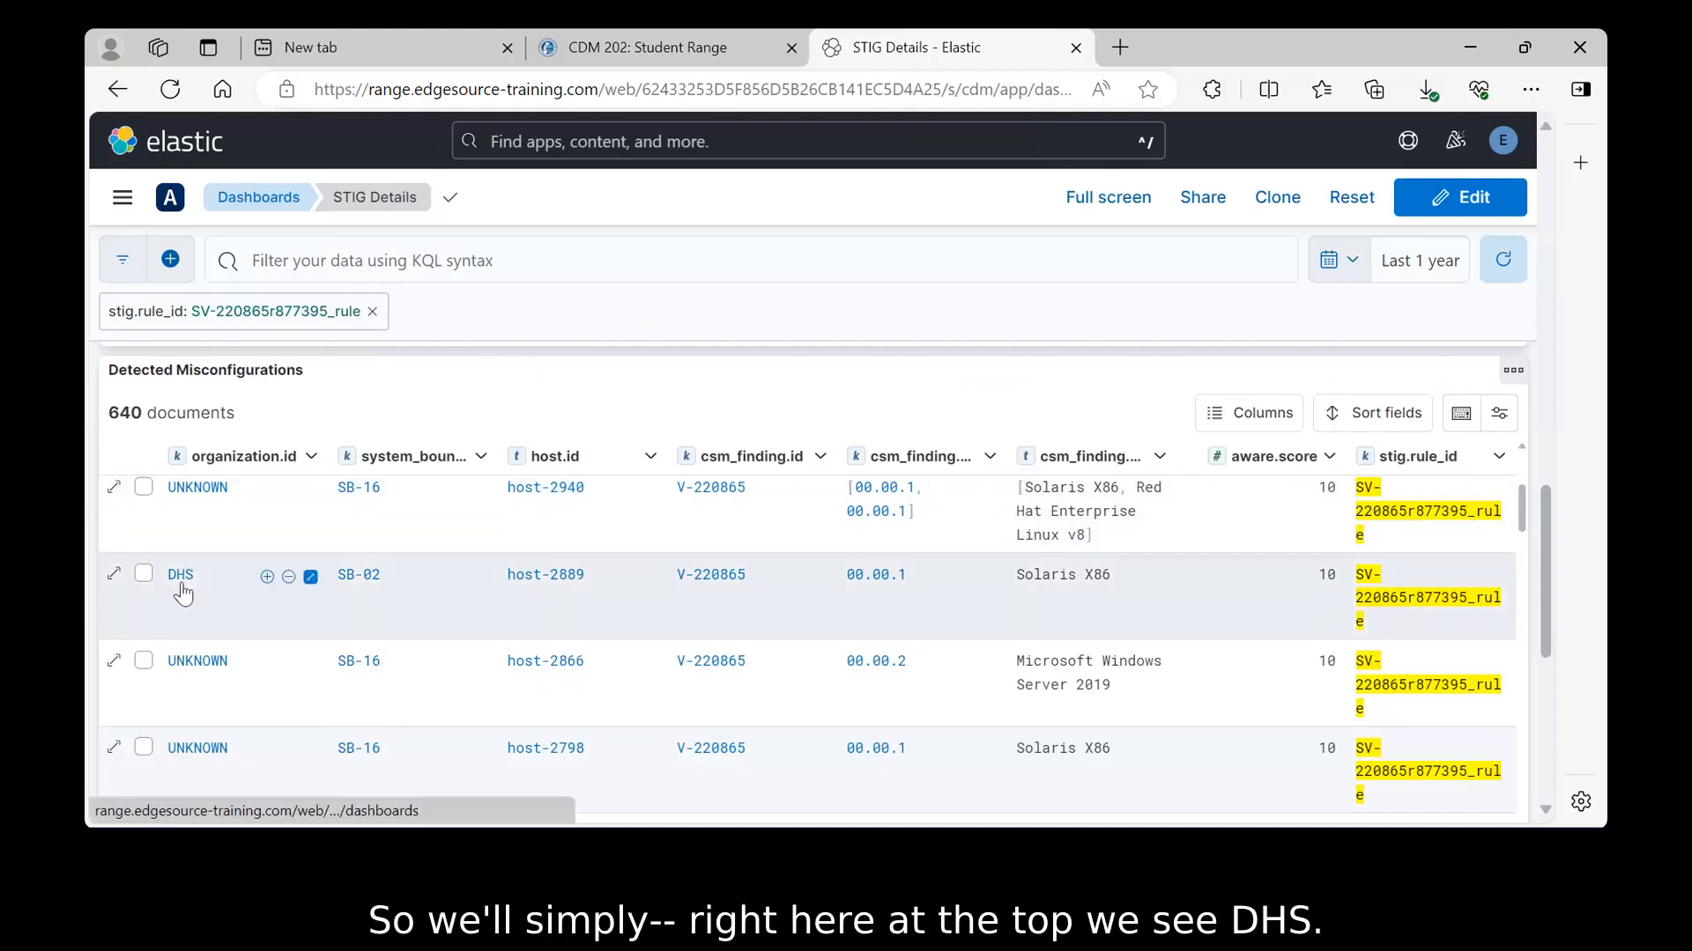
left_click(288, 578)
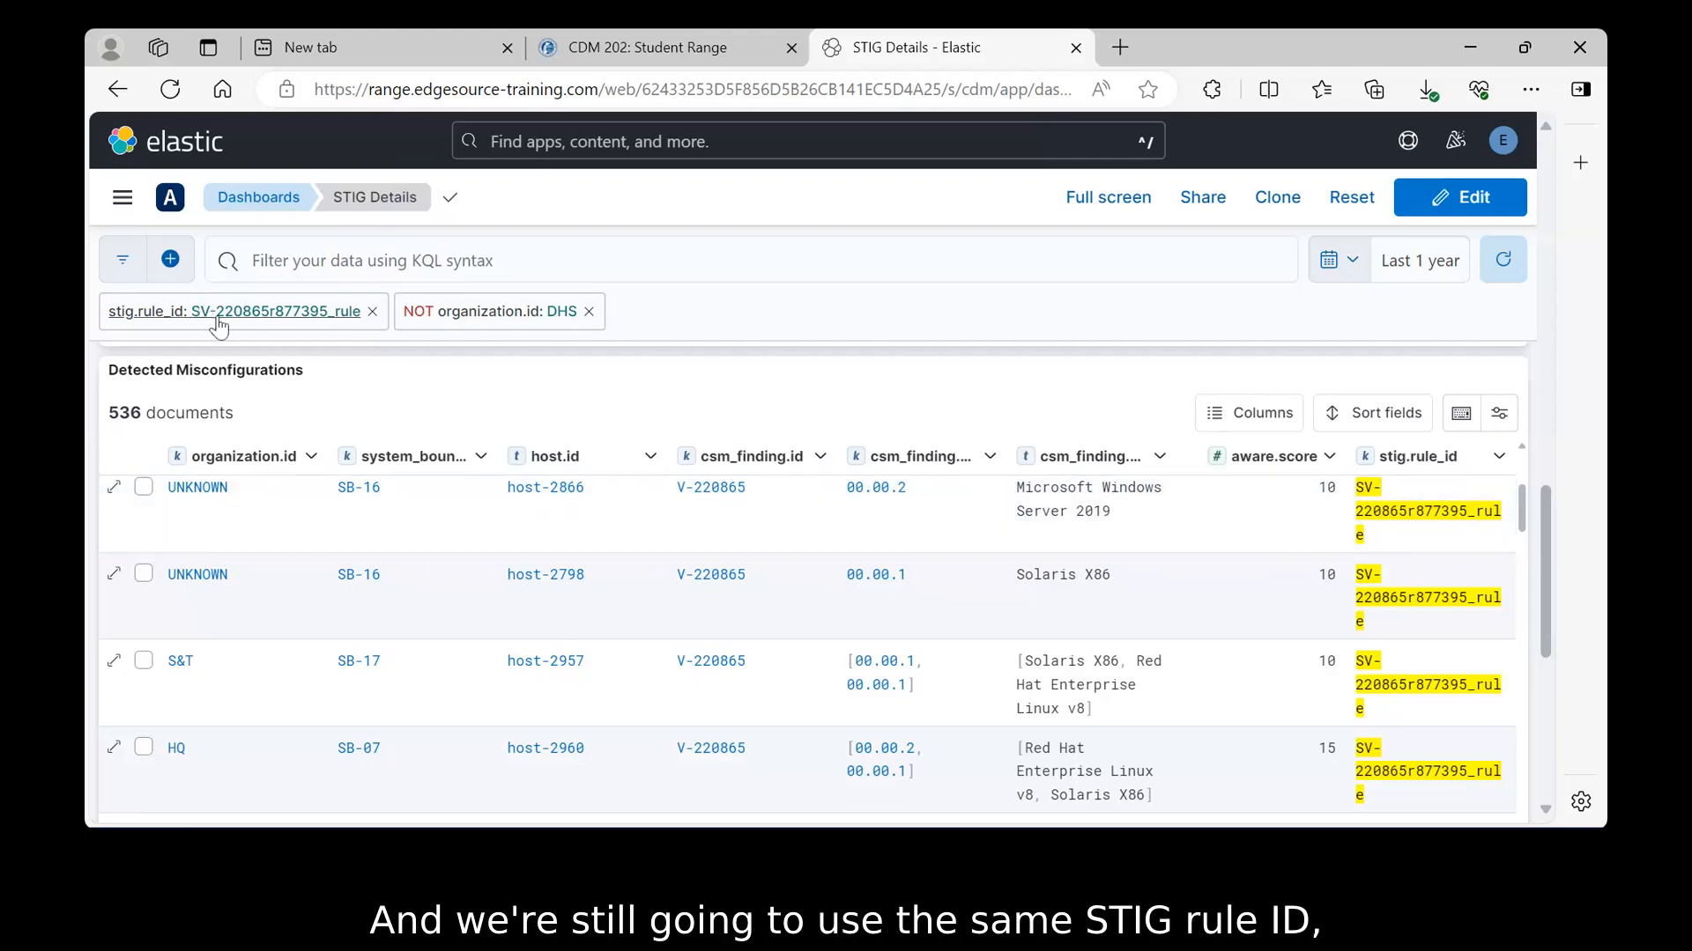
- Remove the DHS exclusion and filter the dashboard for affected software name Microsoft Windows Server 2019 from a table row
left_click(589, 312)
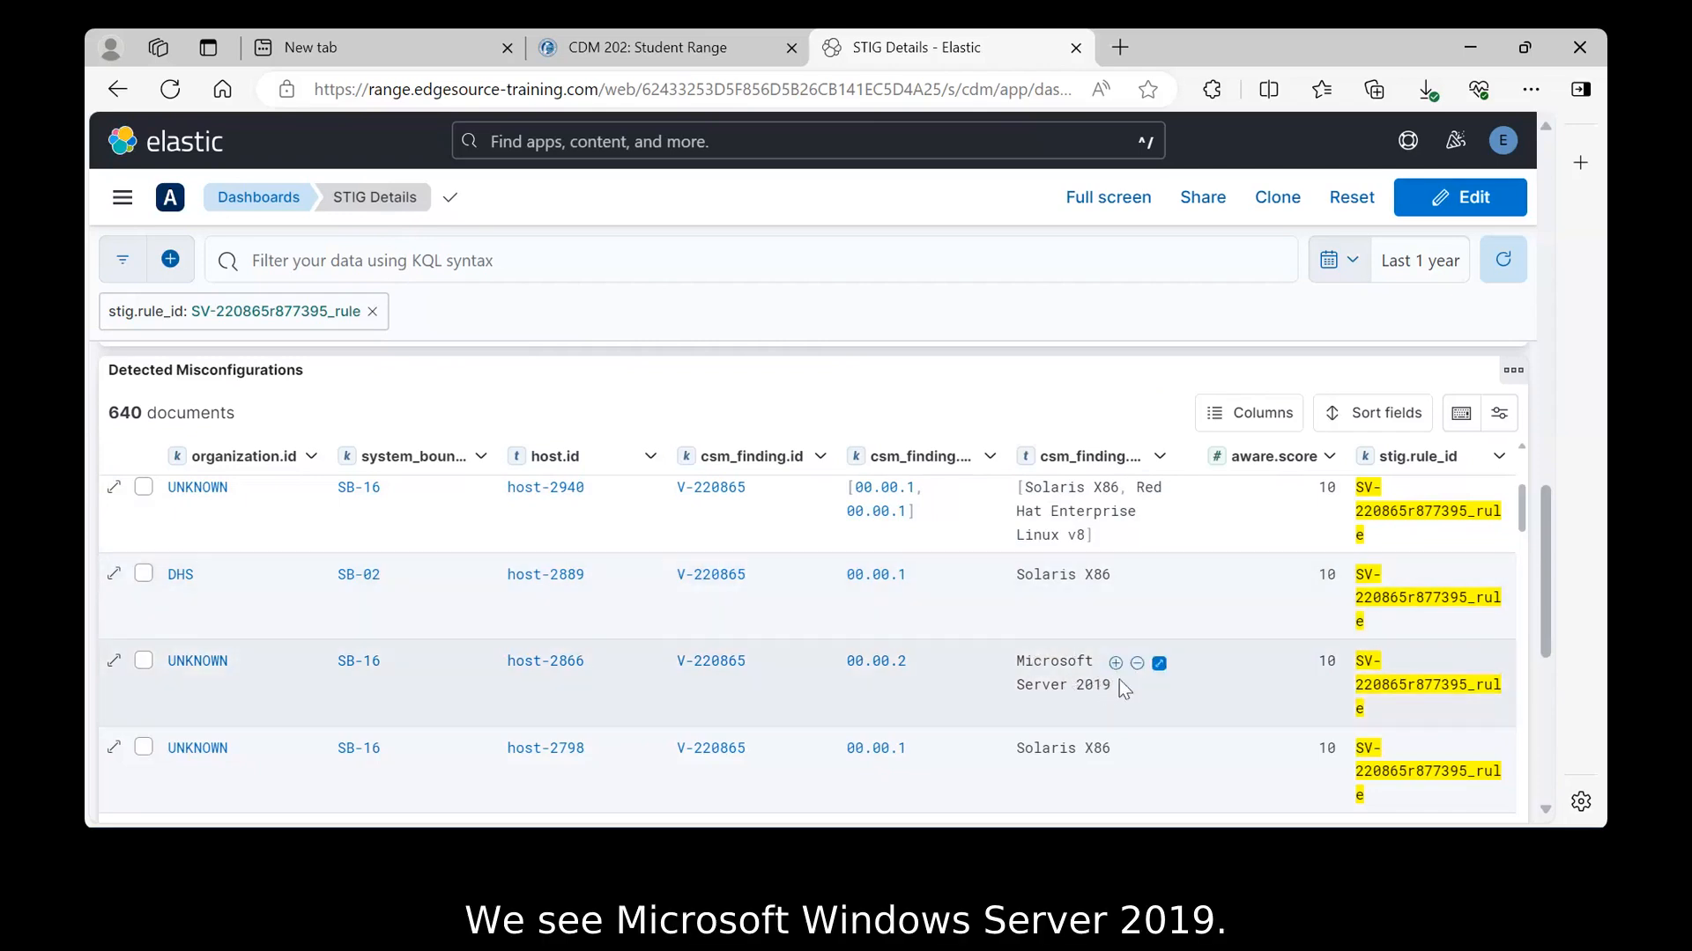
left_click(1115, 662)
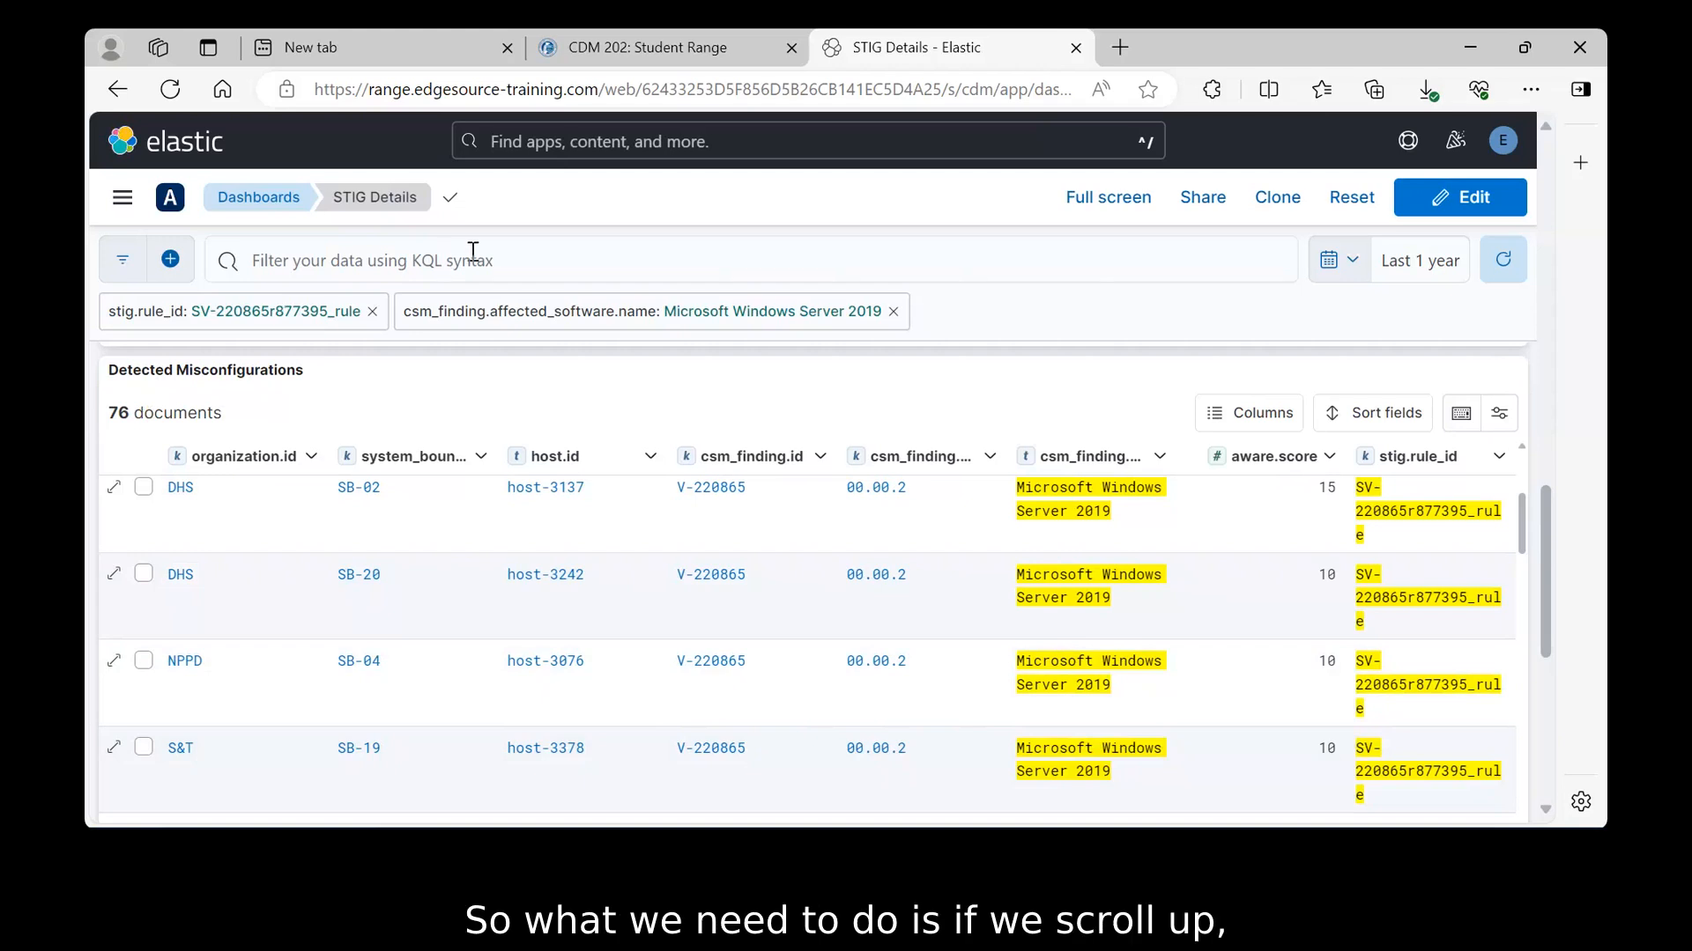
- Check the options of the first panel on the dashboard and remove the Microsoft Windows Server 2019 affected software filter
scroll(451, 443, "up", 5)
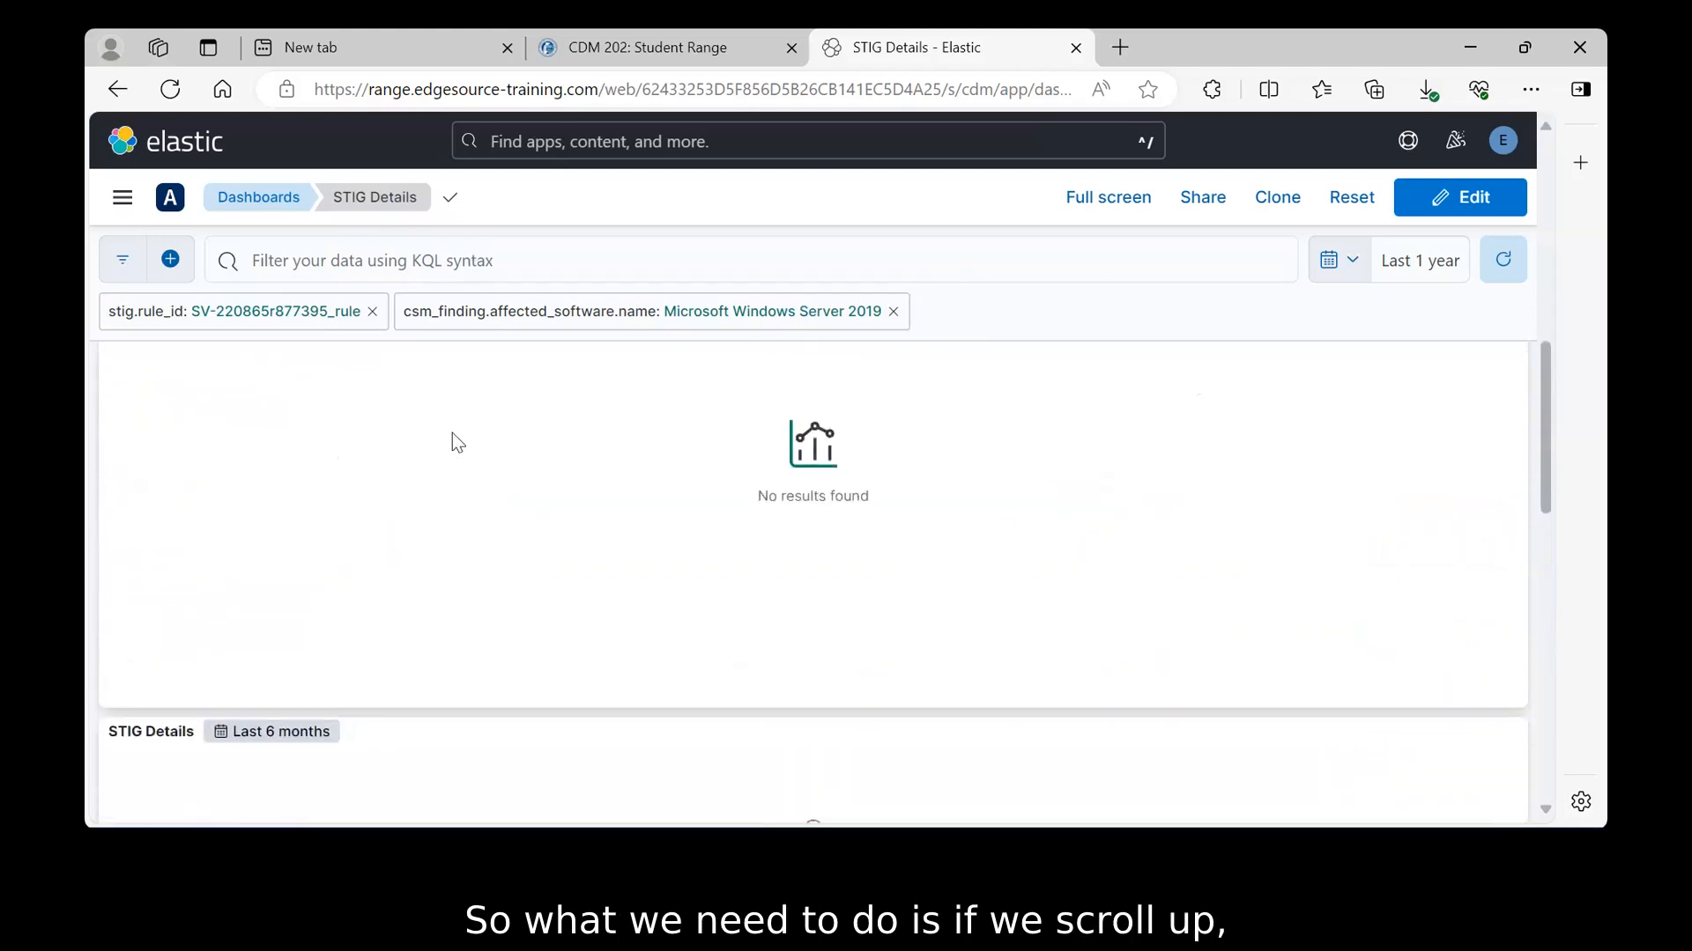
scroll(452, 432, "up", 5)
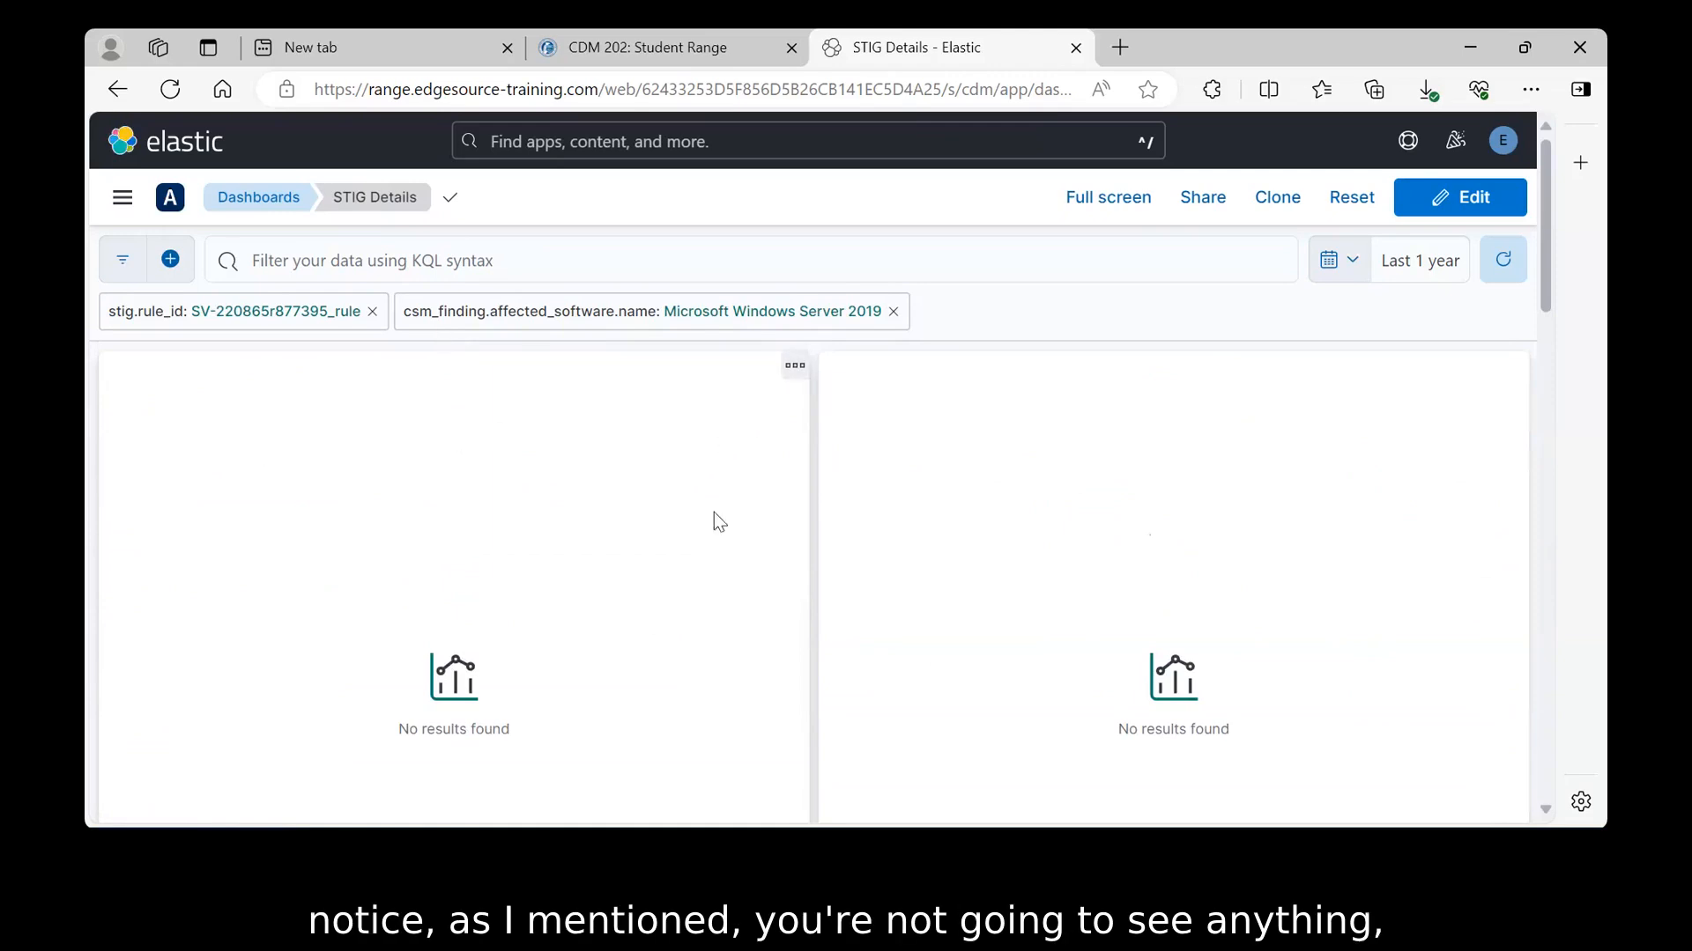
left_click(796, 377)
left_click(393, 471)
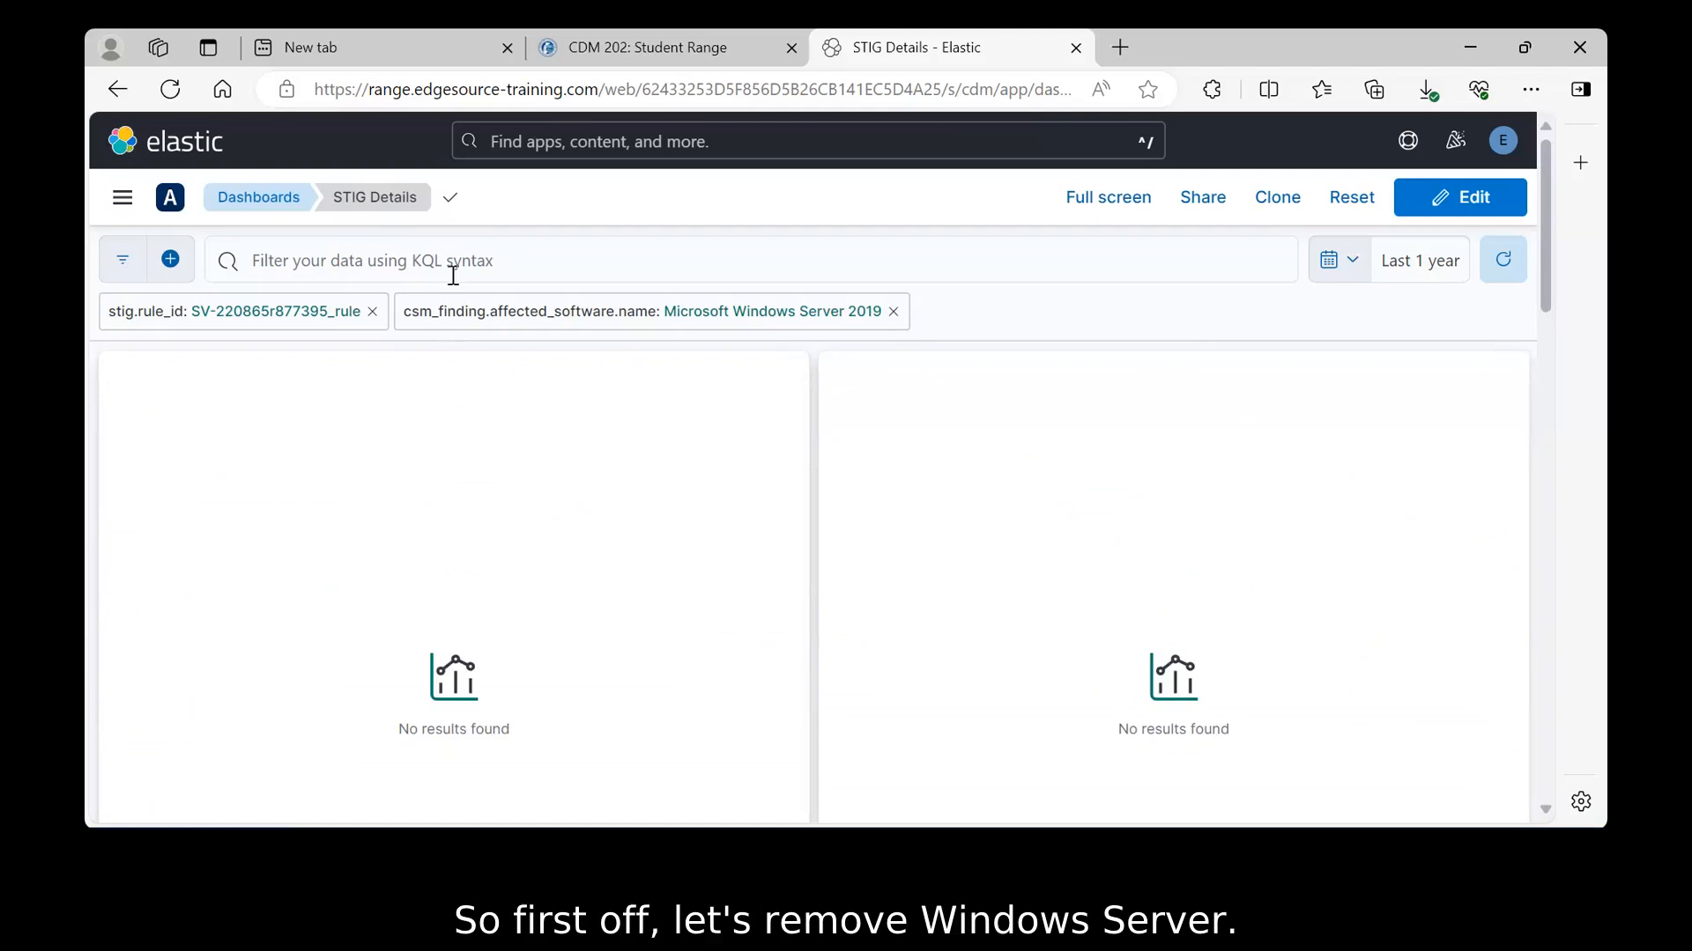
left_click(894, 312)
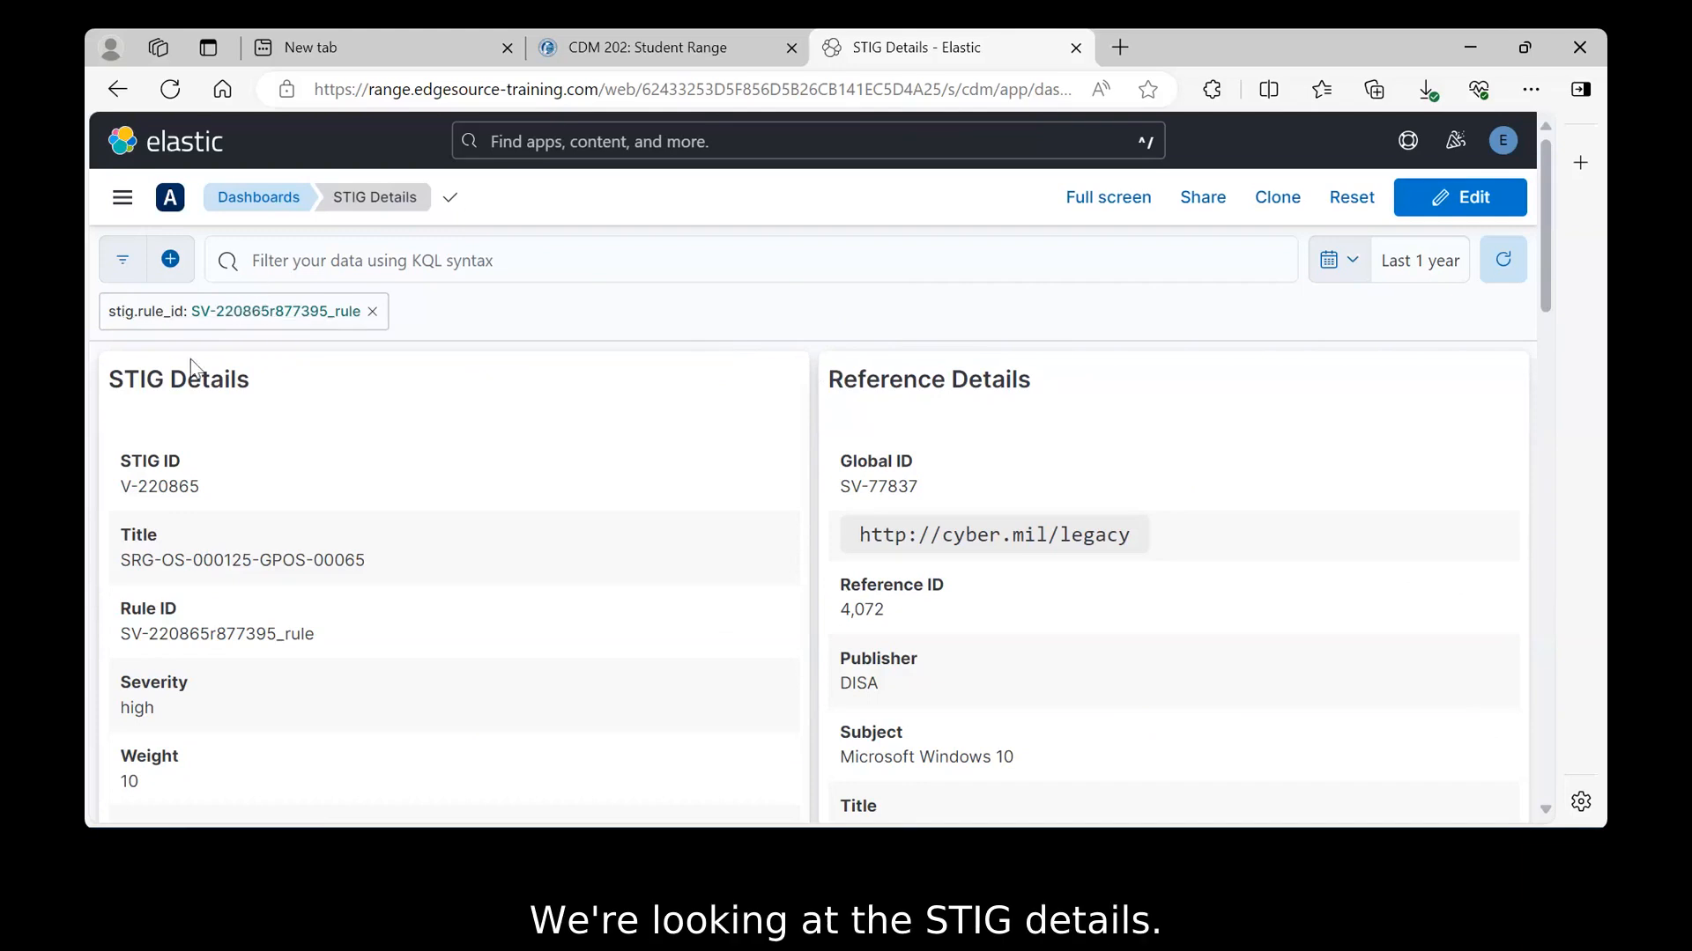
- Review the STIG Details and Reference Details panels, and examine the check and fix IDs in the Fix Details panel
scroll(220, 476, "down", 1)
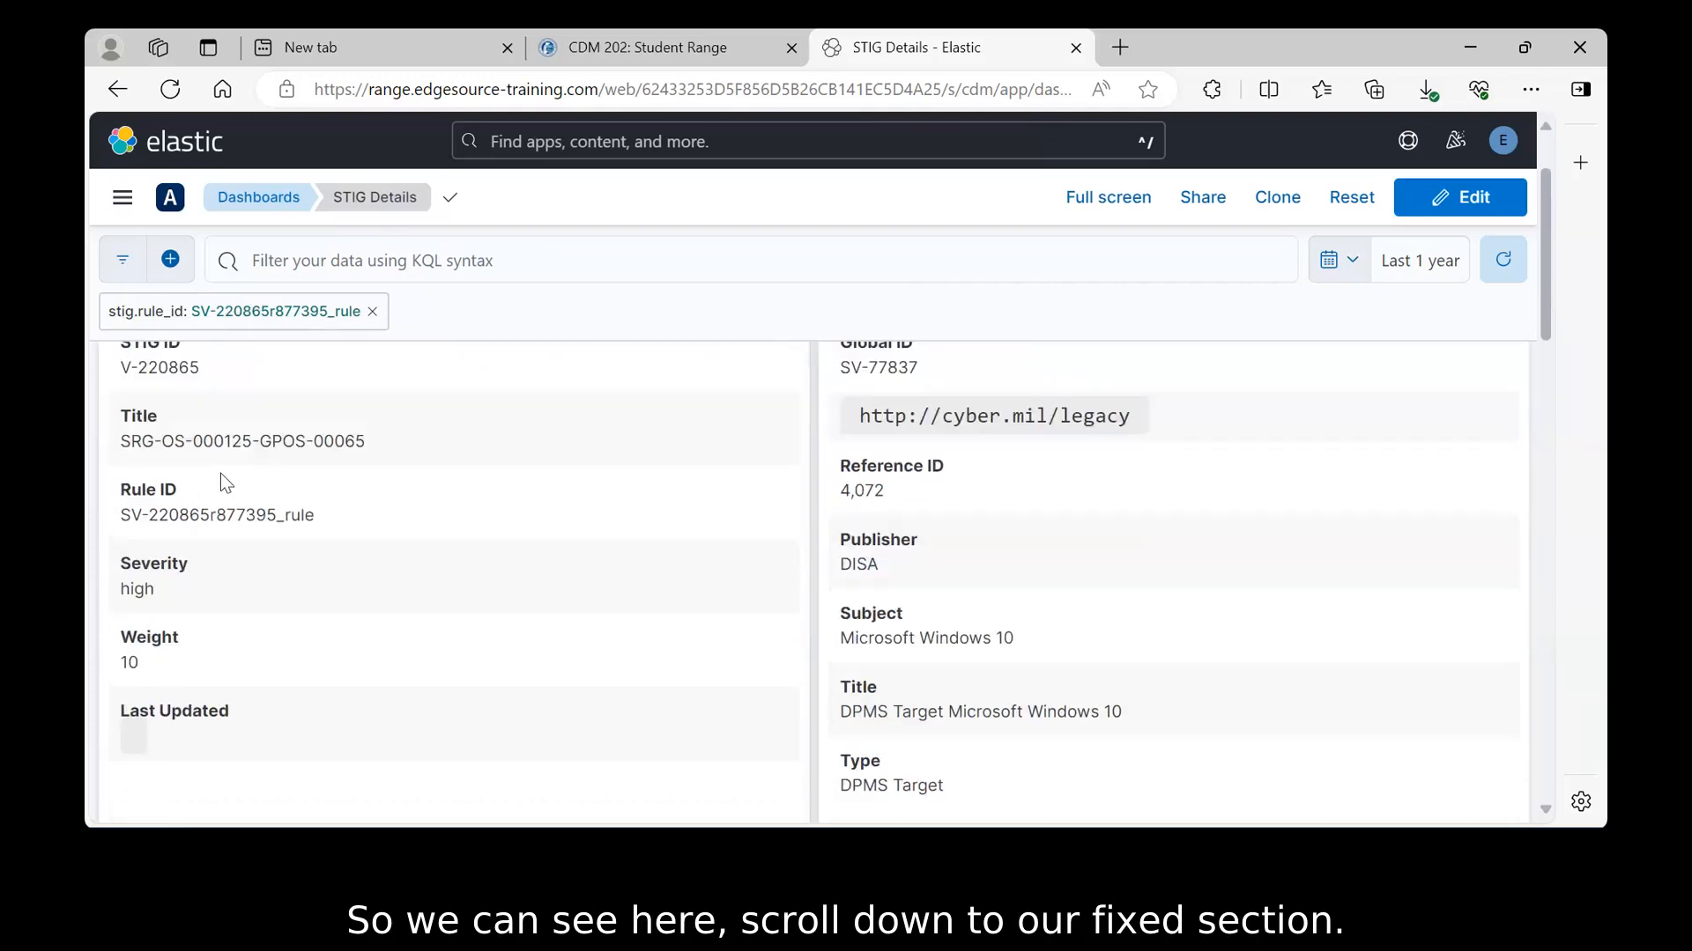
scroll(227, 702, "up", 1)
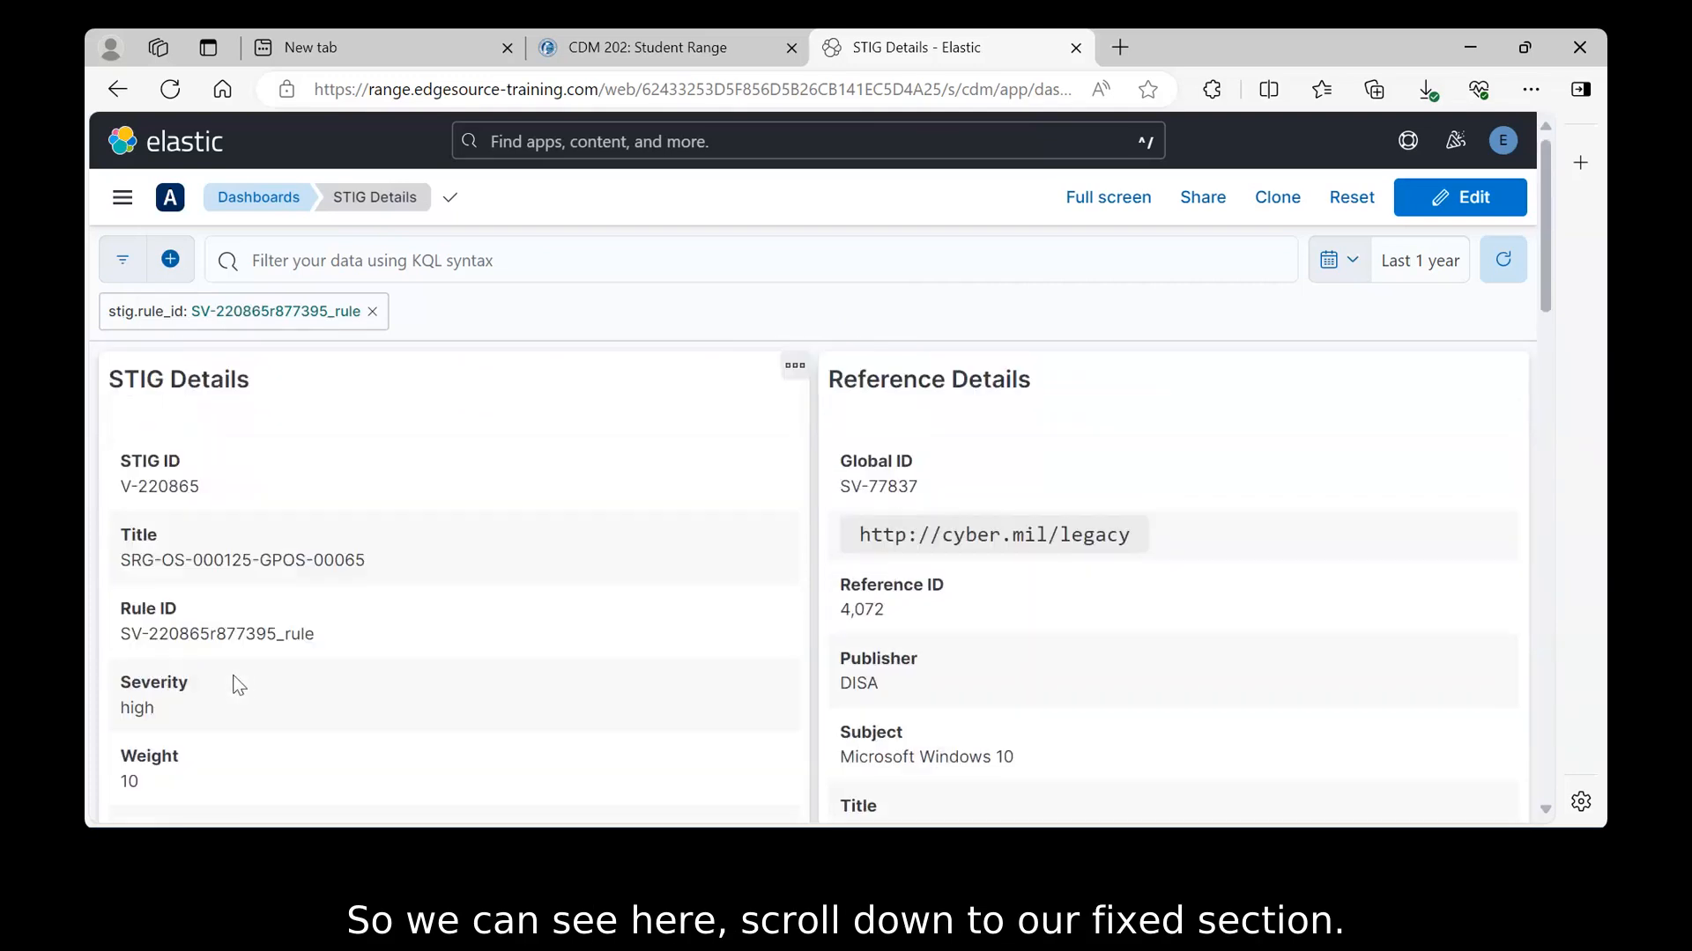
scroll(222, 465, "down", 1)
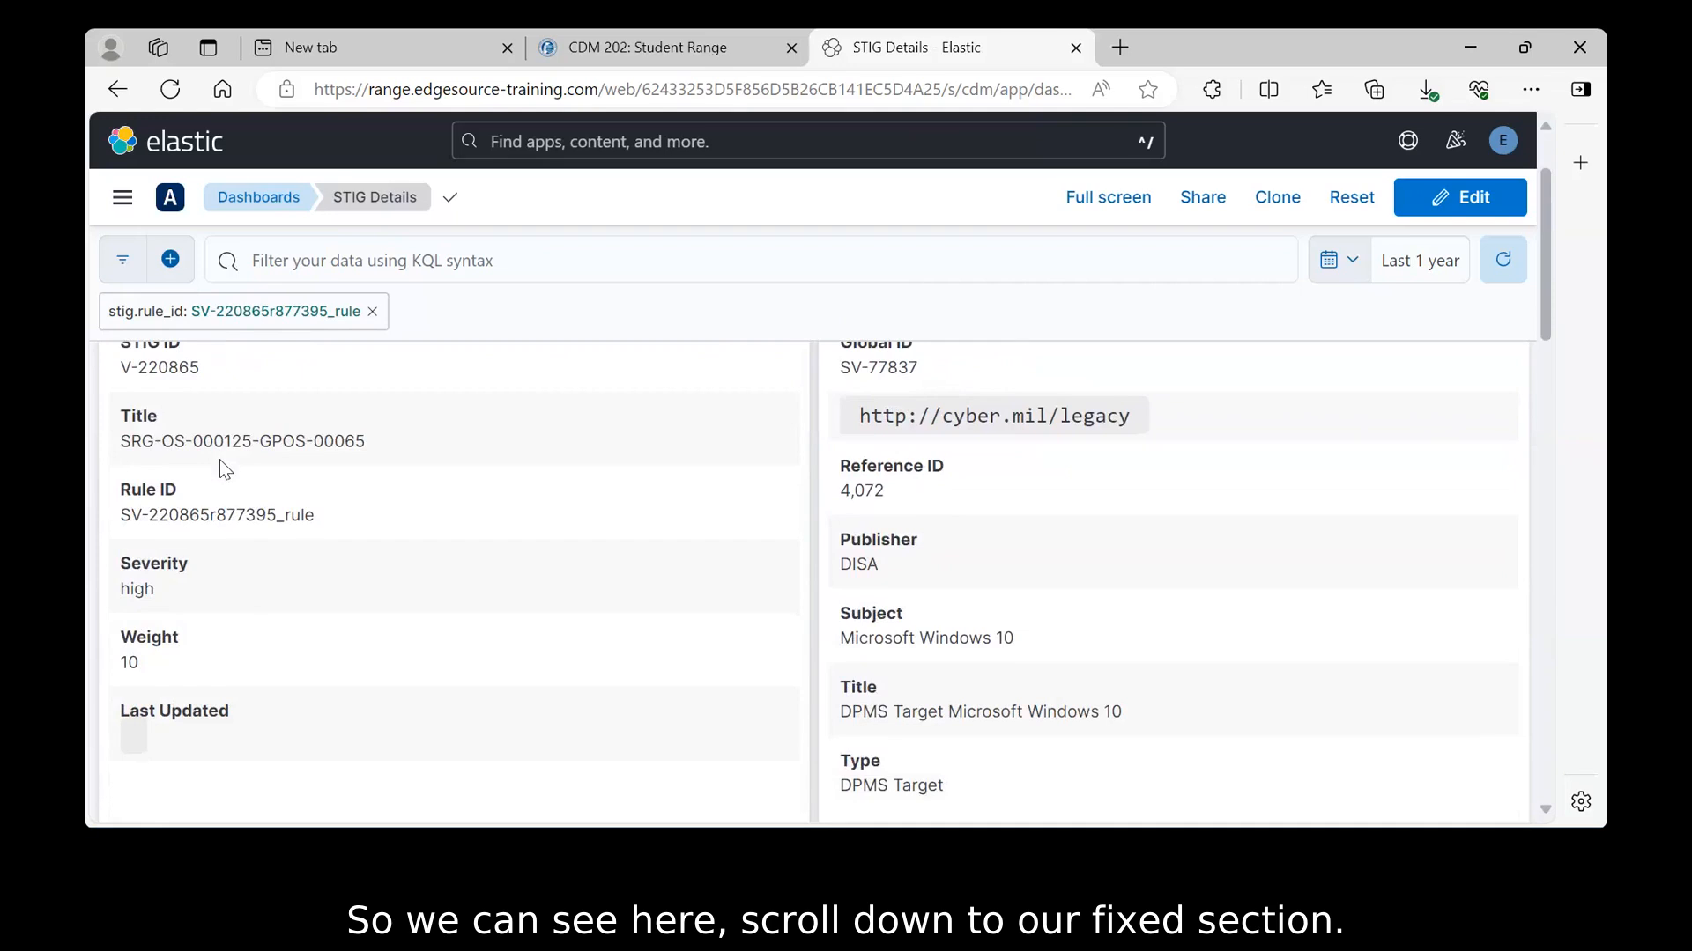
scroll(211, 403, "up", 1)
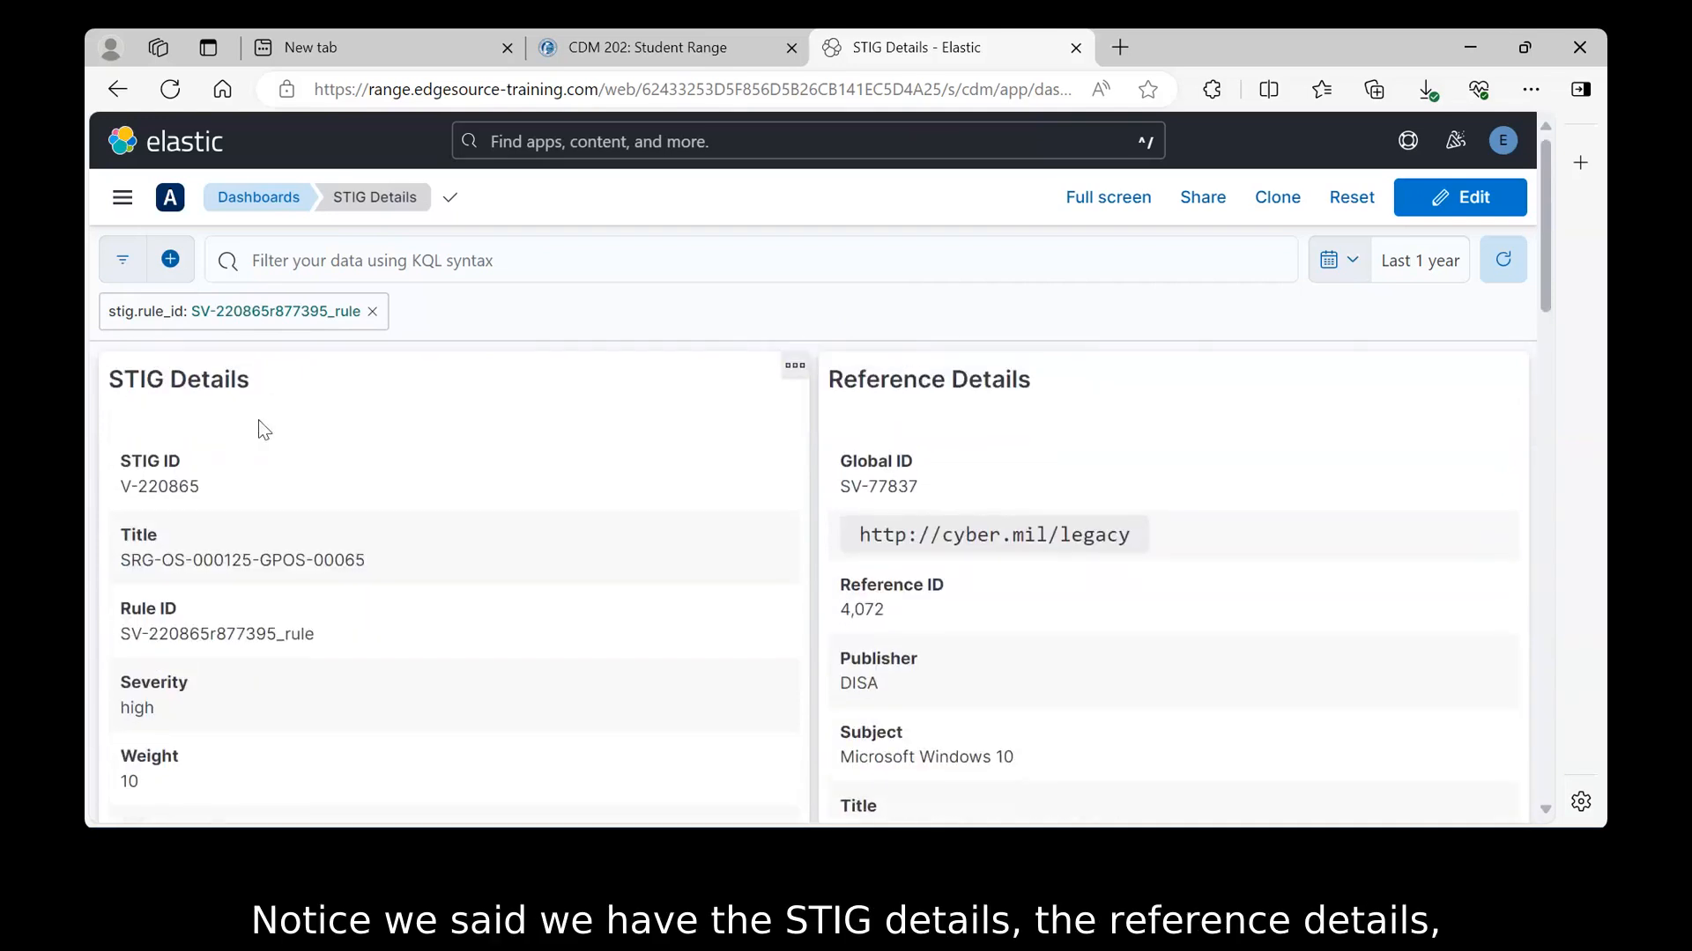
scroll(498, 611, "down", 2)
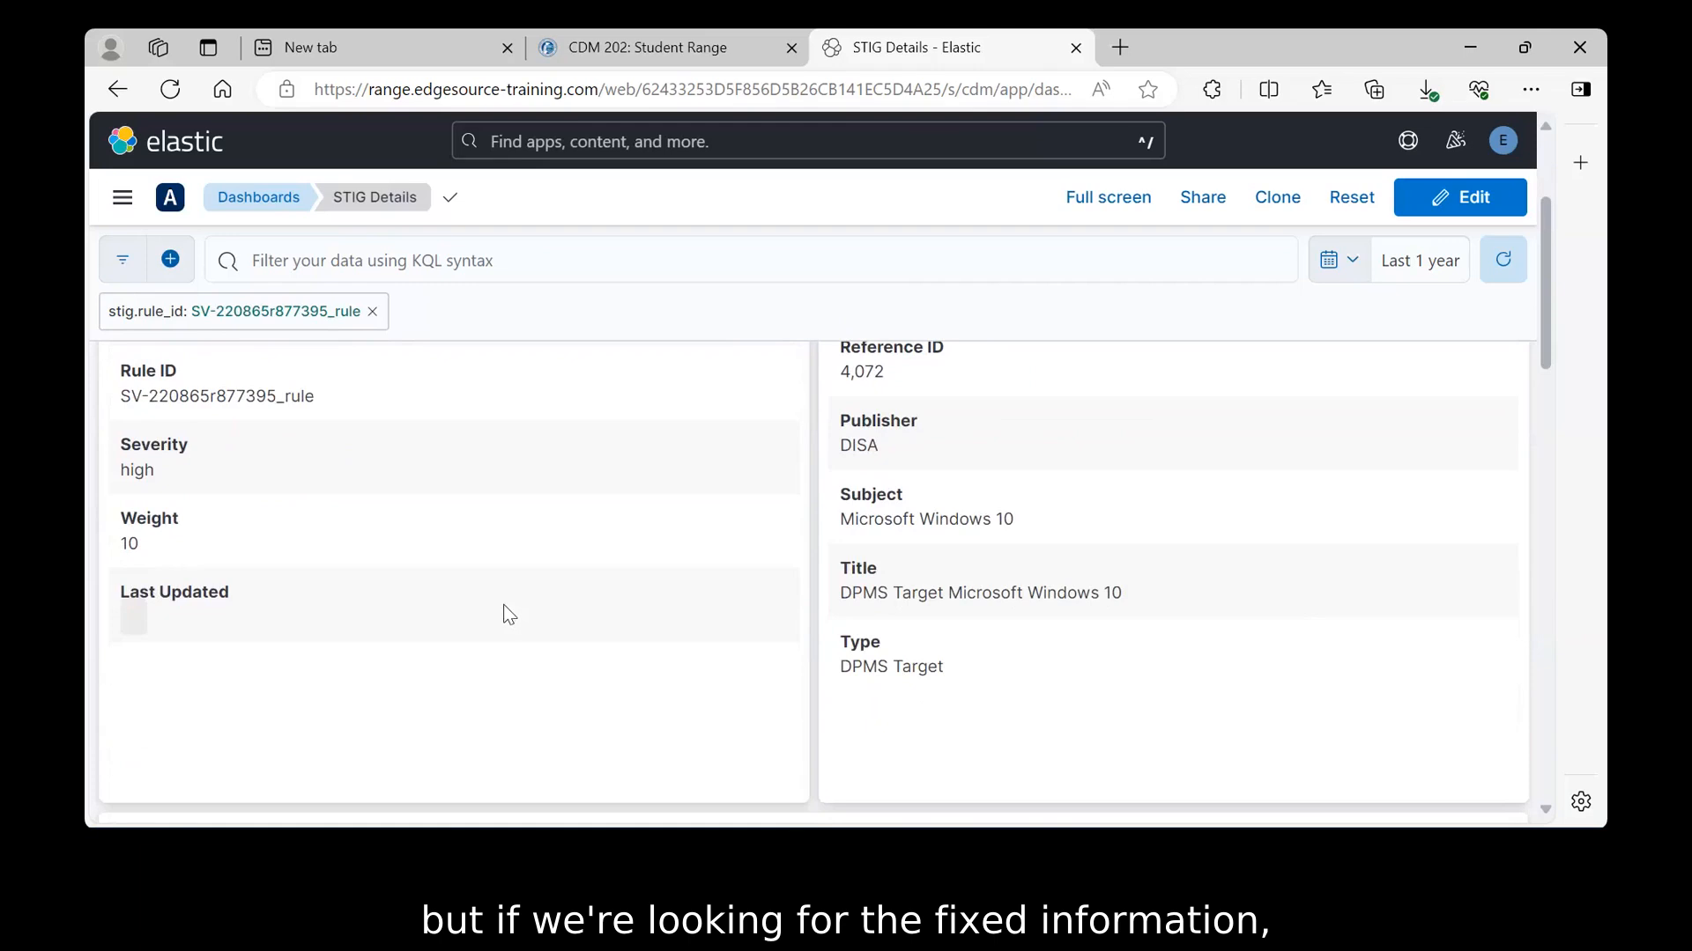
scroll(509, 614, "down", 4)
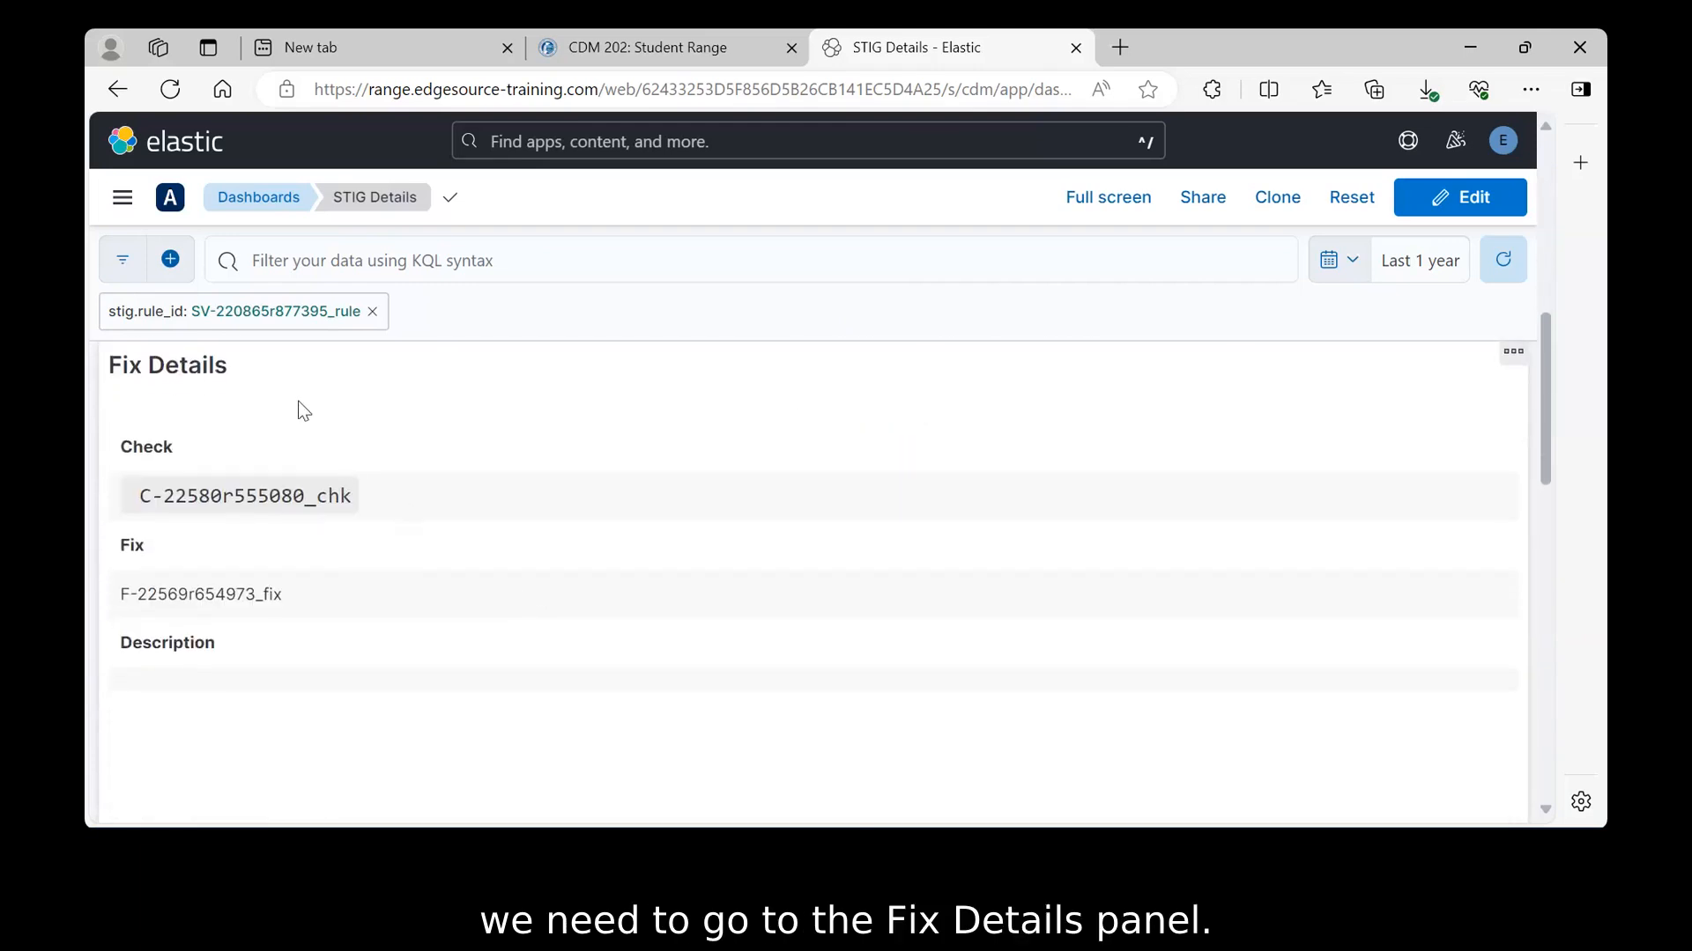
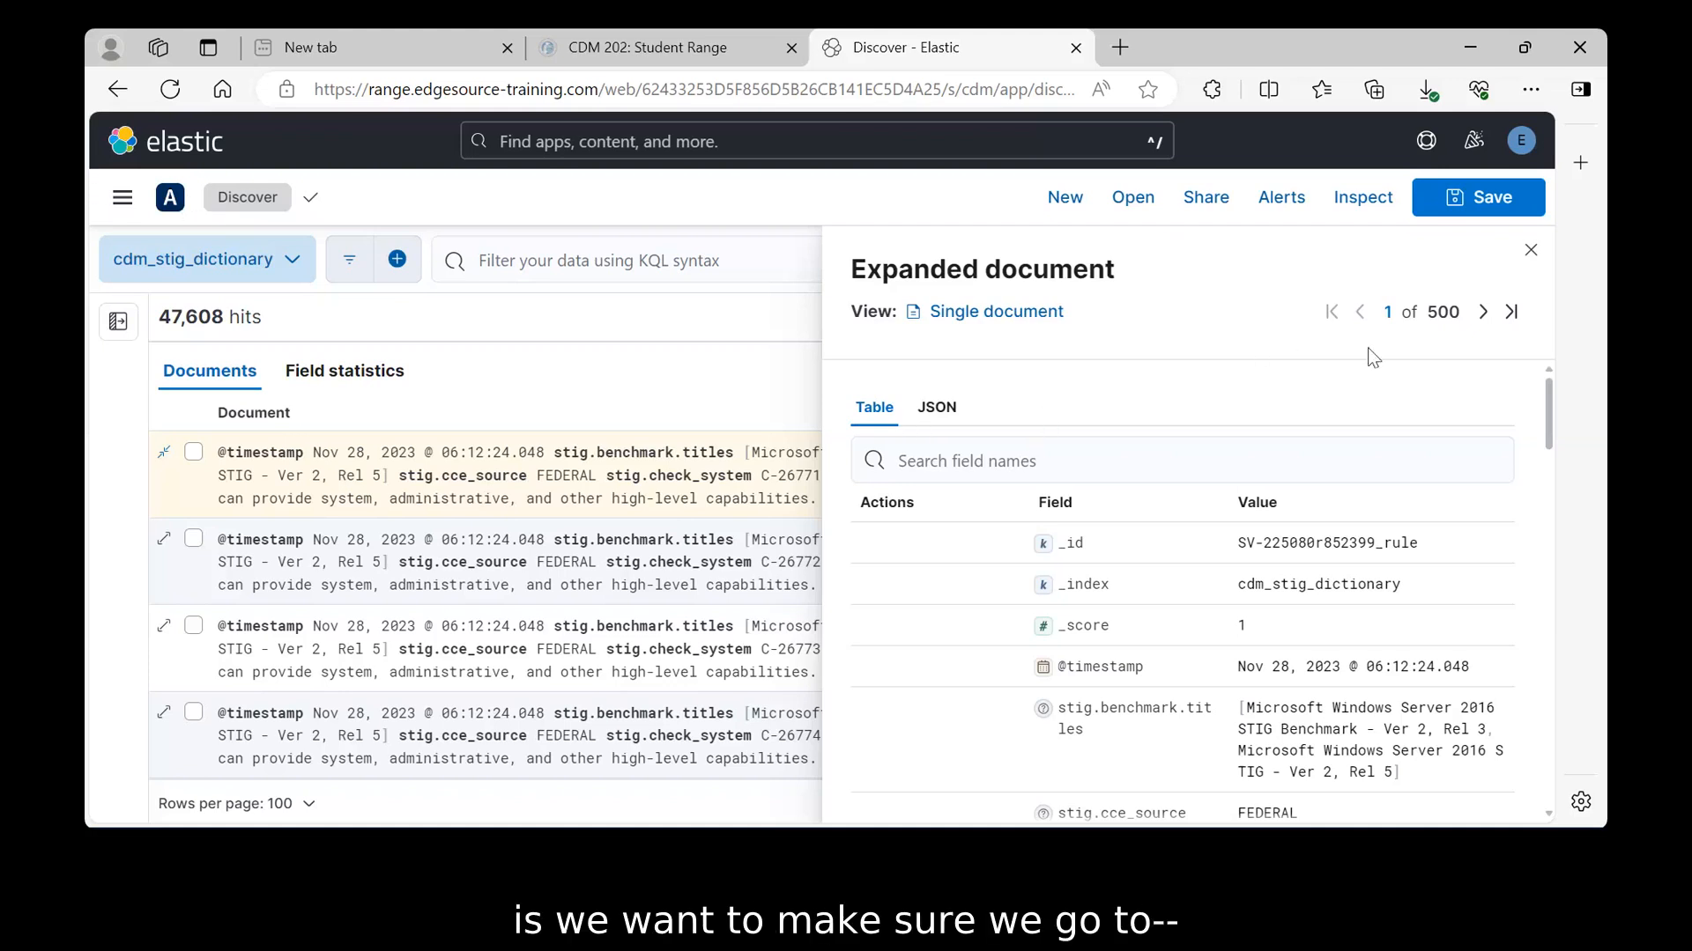
- Close the expanded document and check the Discover entry in the main navigation
left_click(1532, 248)
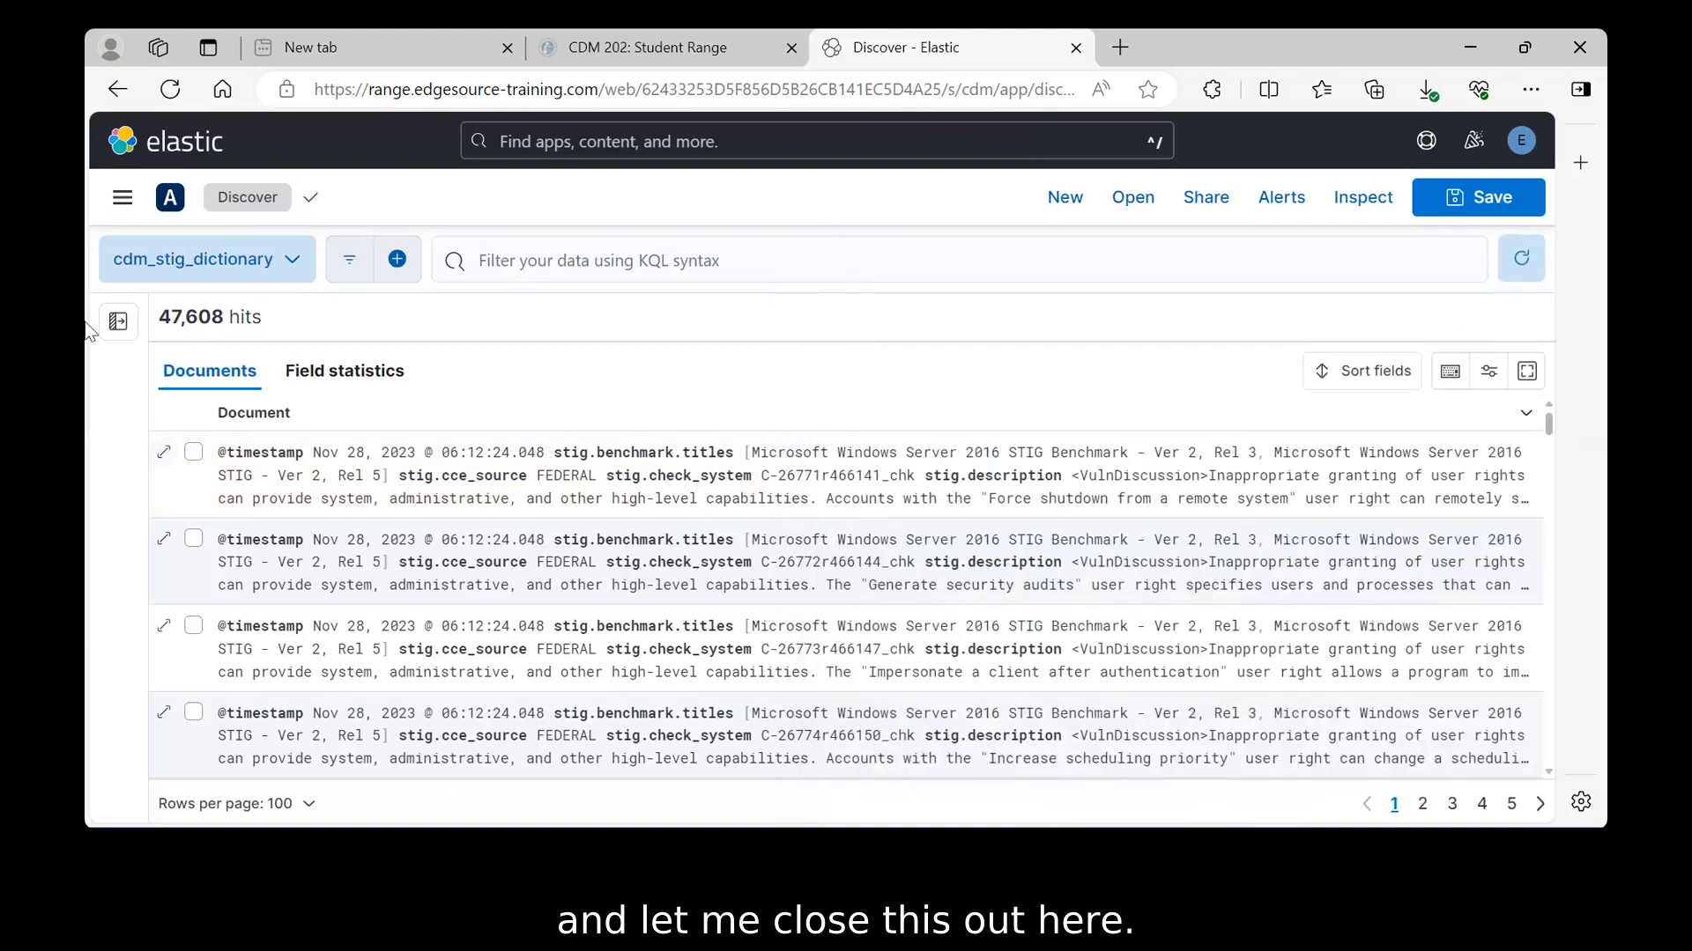
left_click(119, 198)
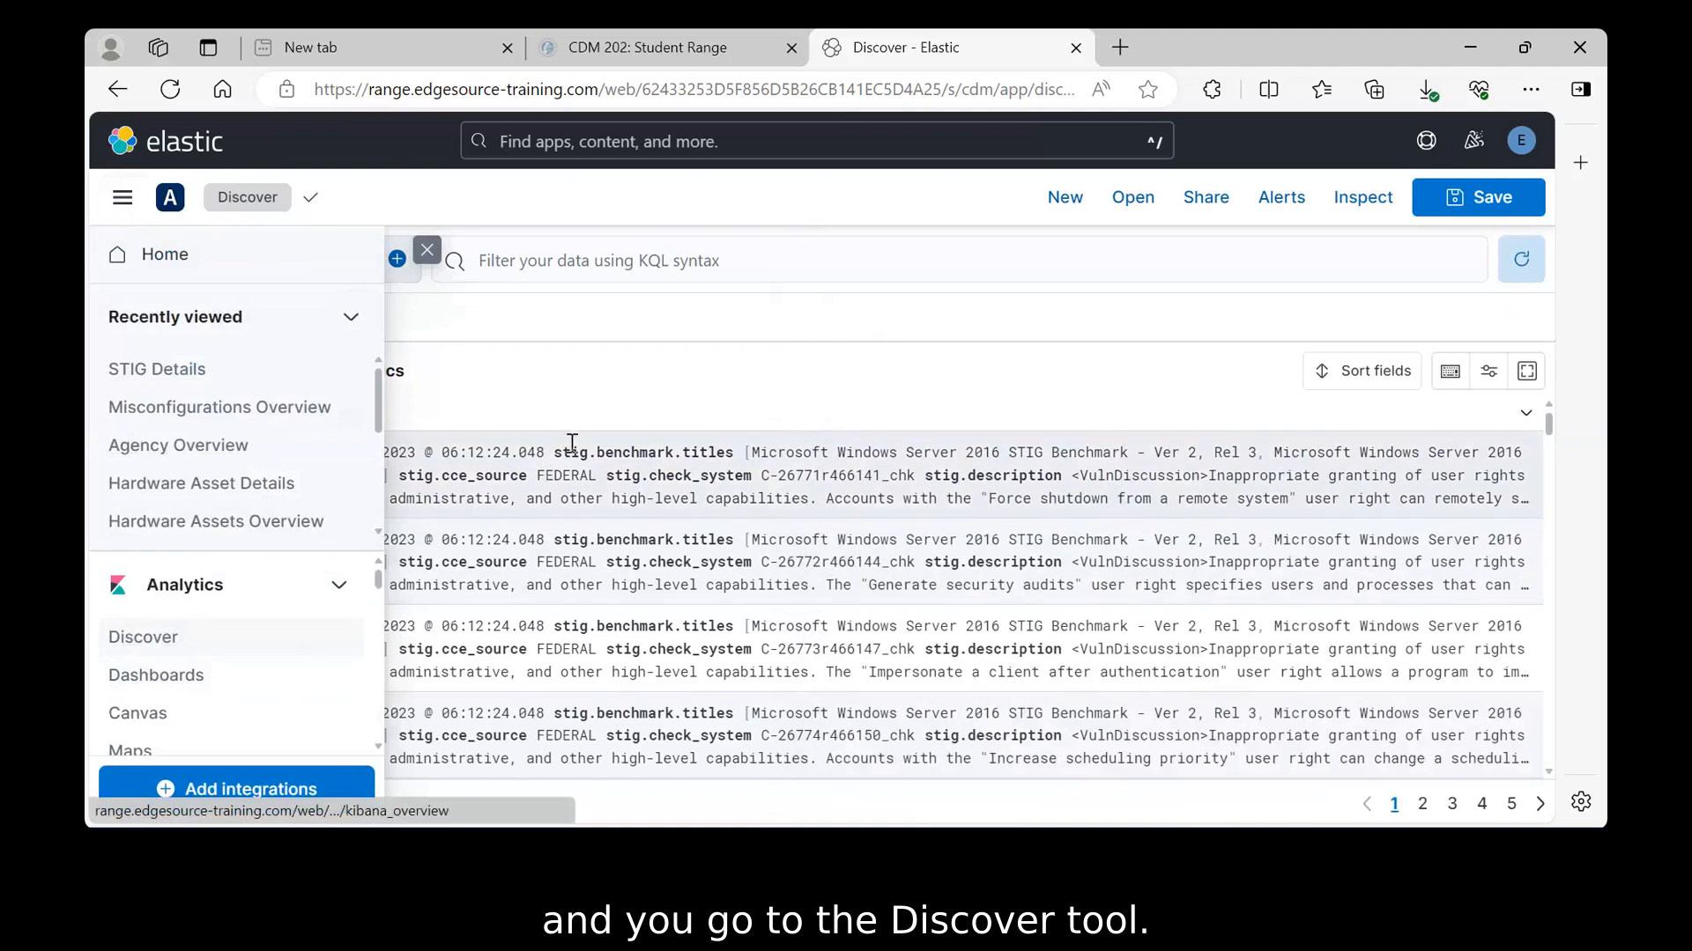
left_click(769, 364)
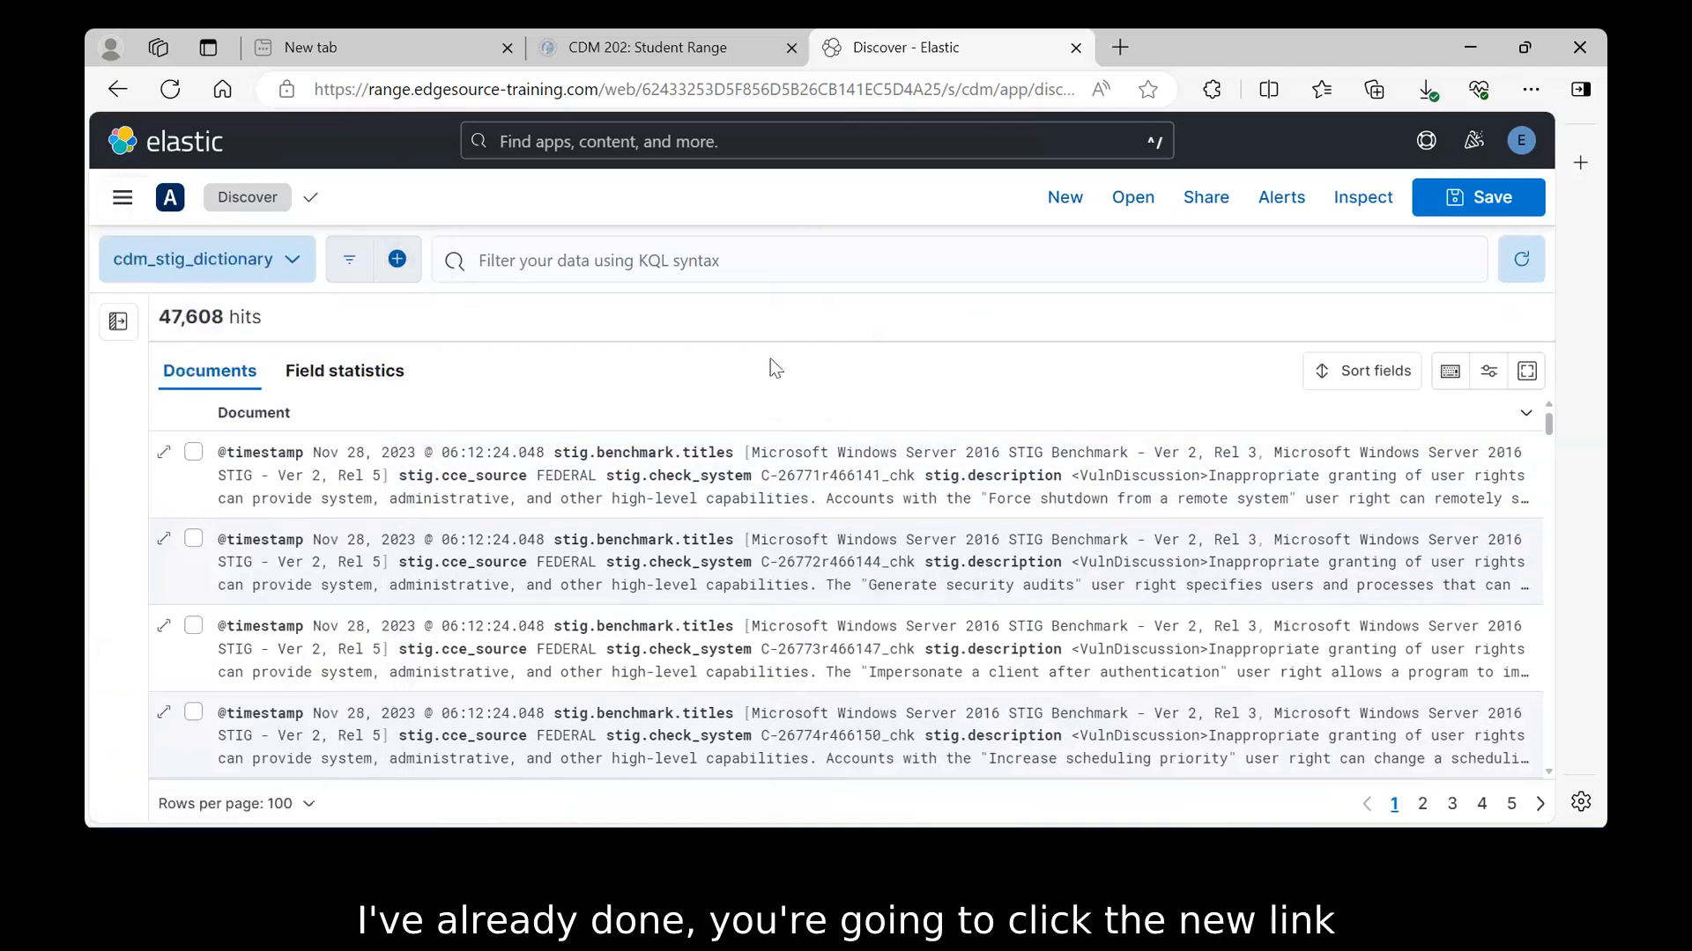
left_click(1073, 215)
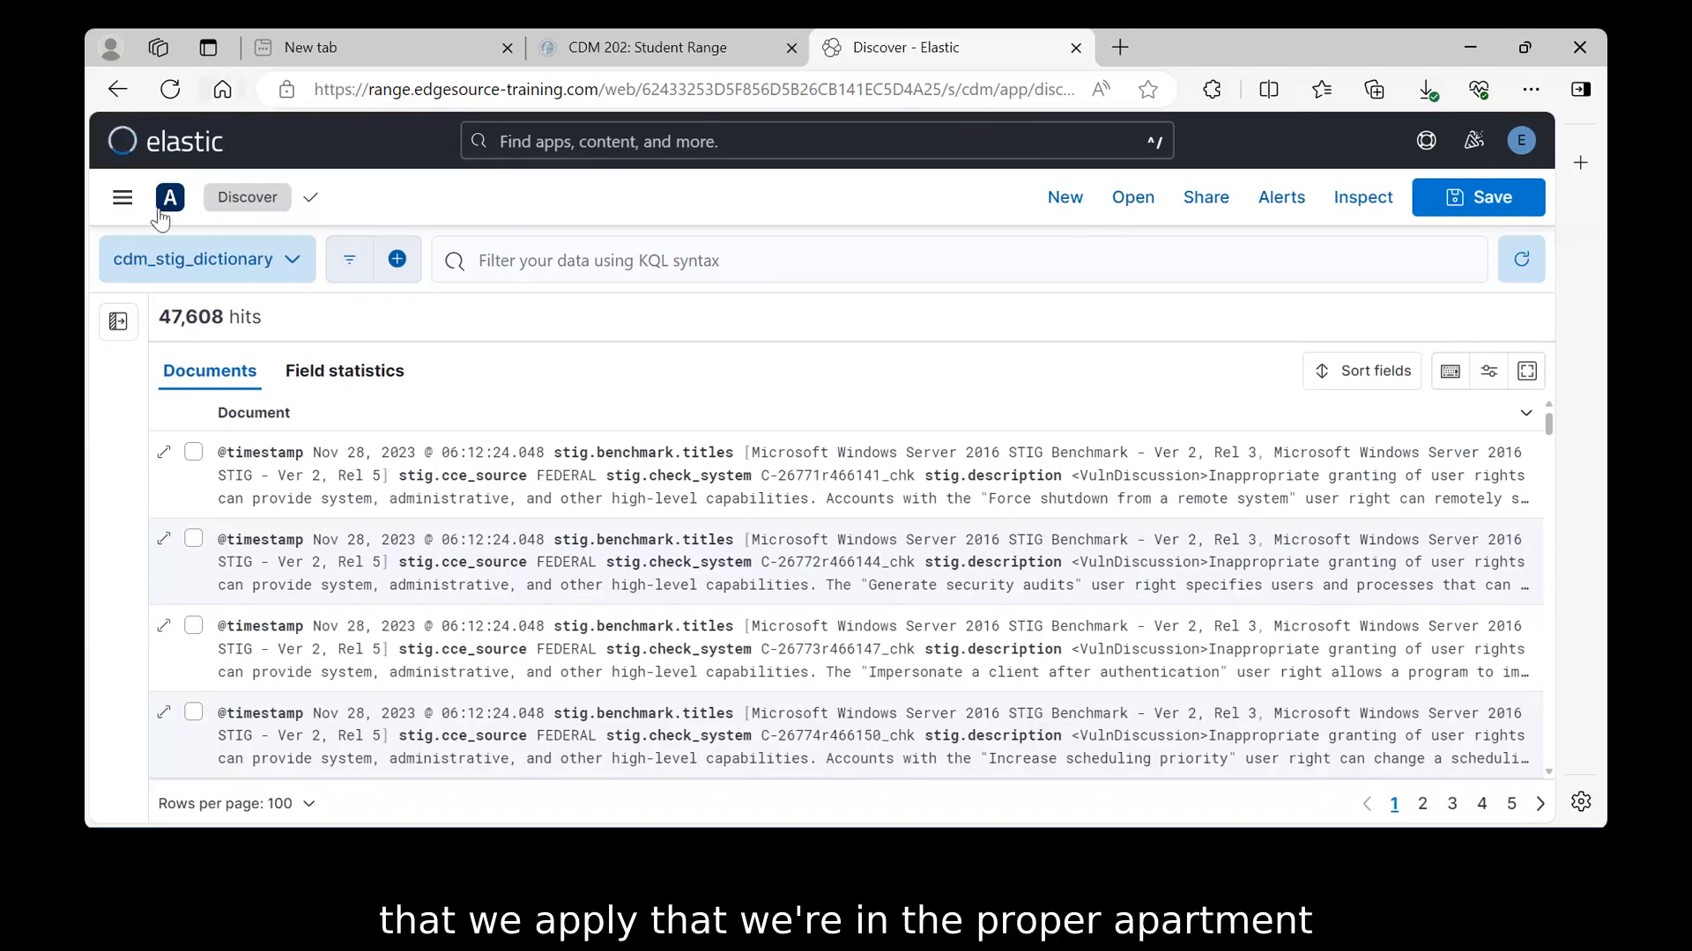
- Check in the list of data views that cdm_stig_dictionary is the selected data view
left_click(189, 272)
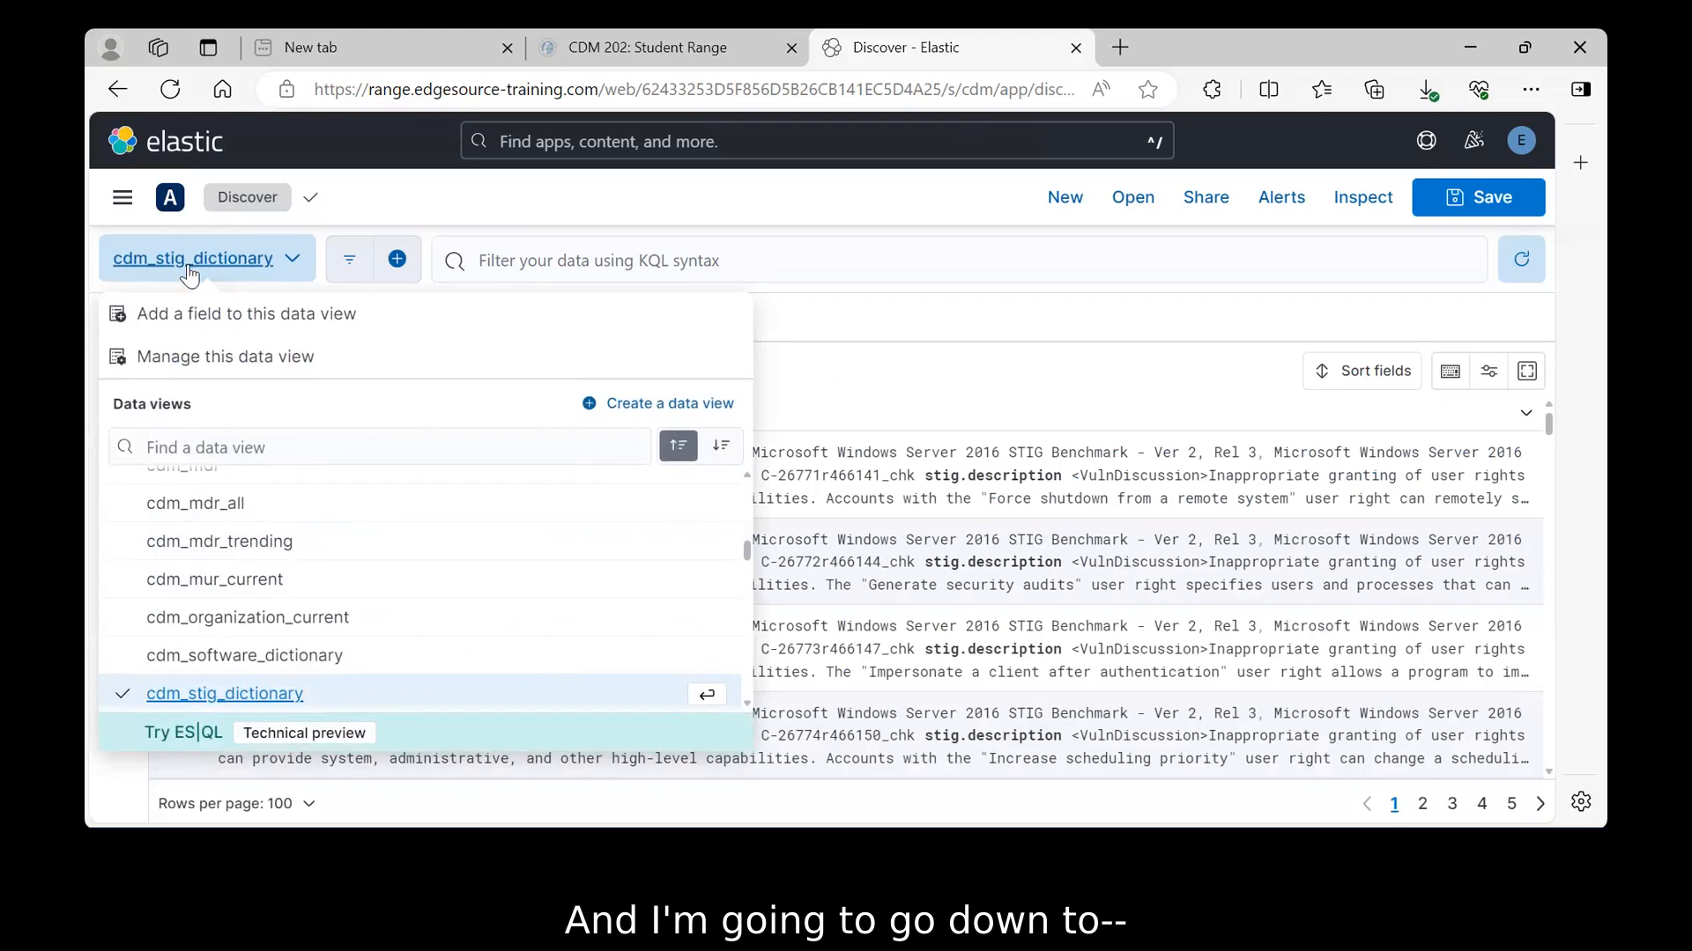
left_click(296, 261)
left_click(294, 260)
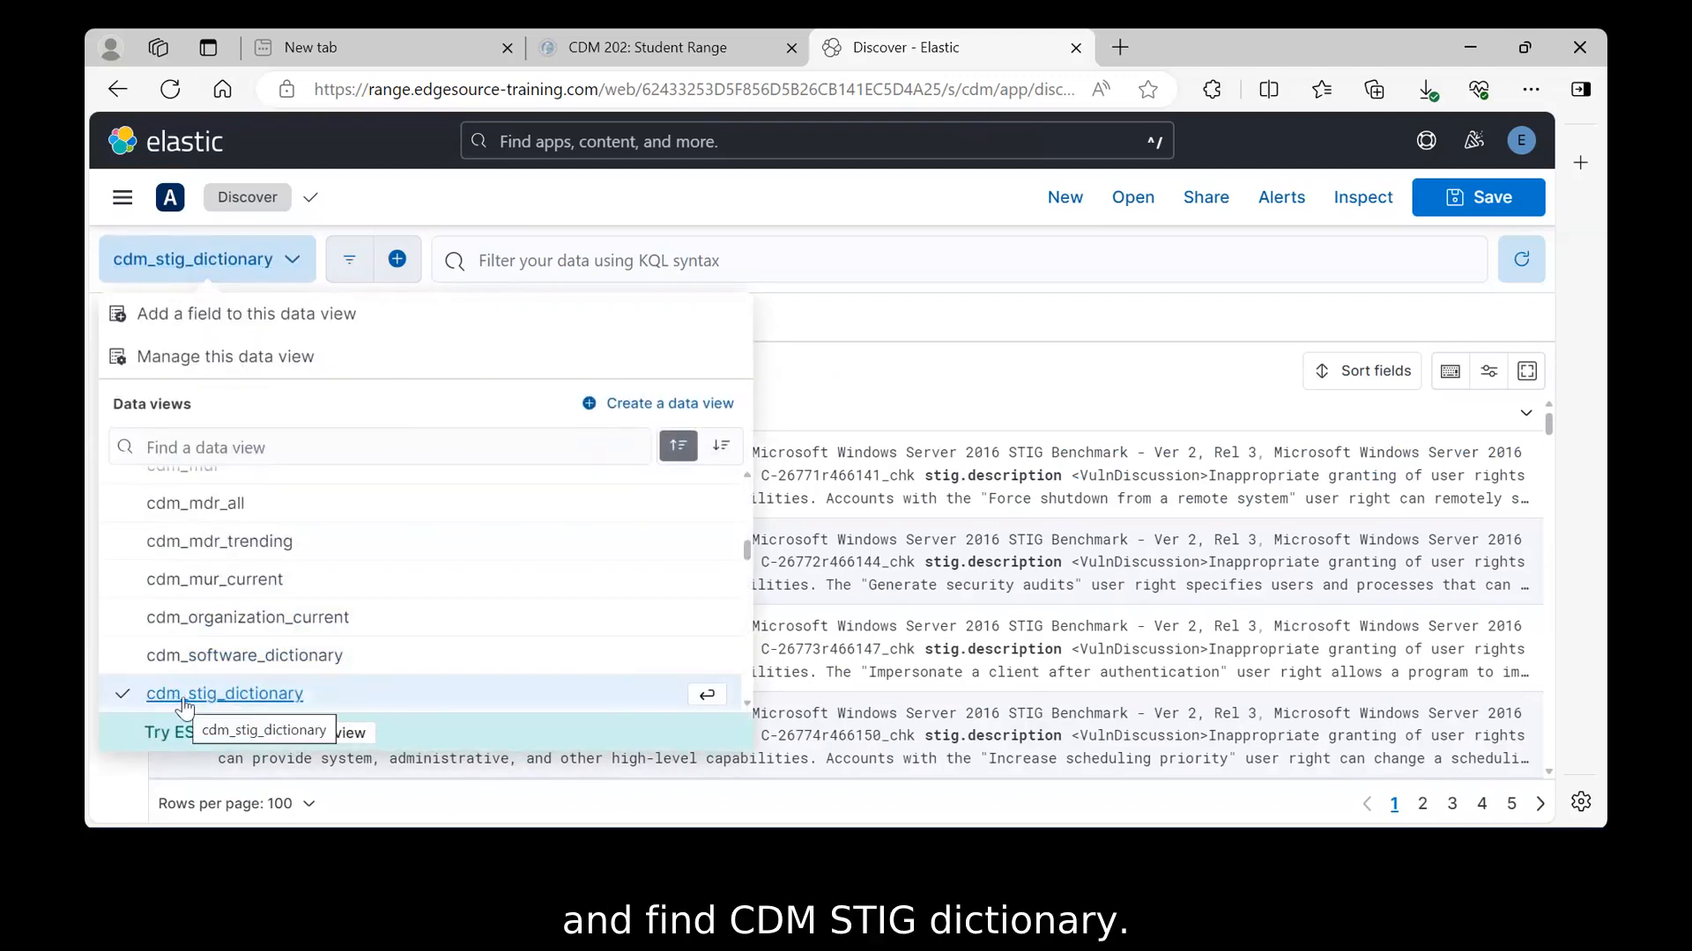
left_click(918, 336)
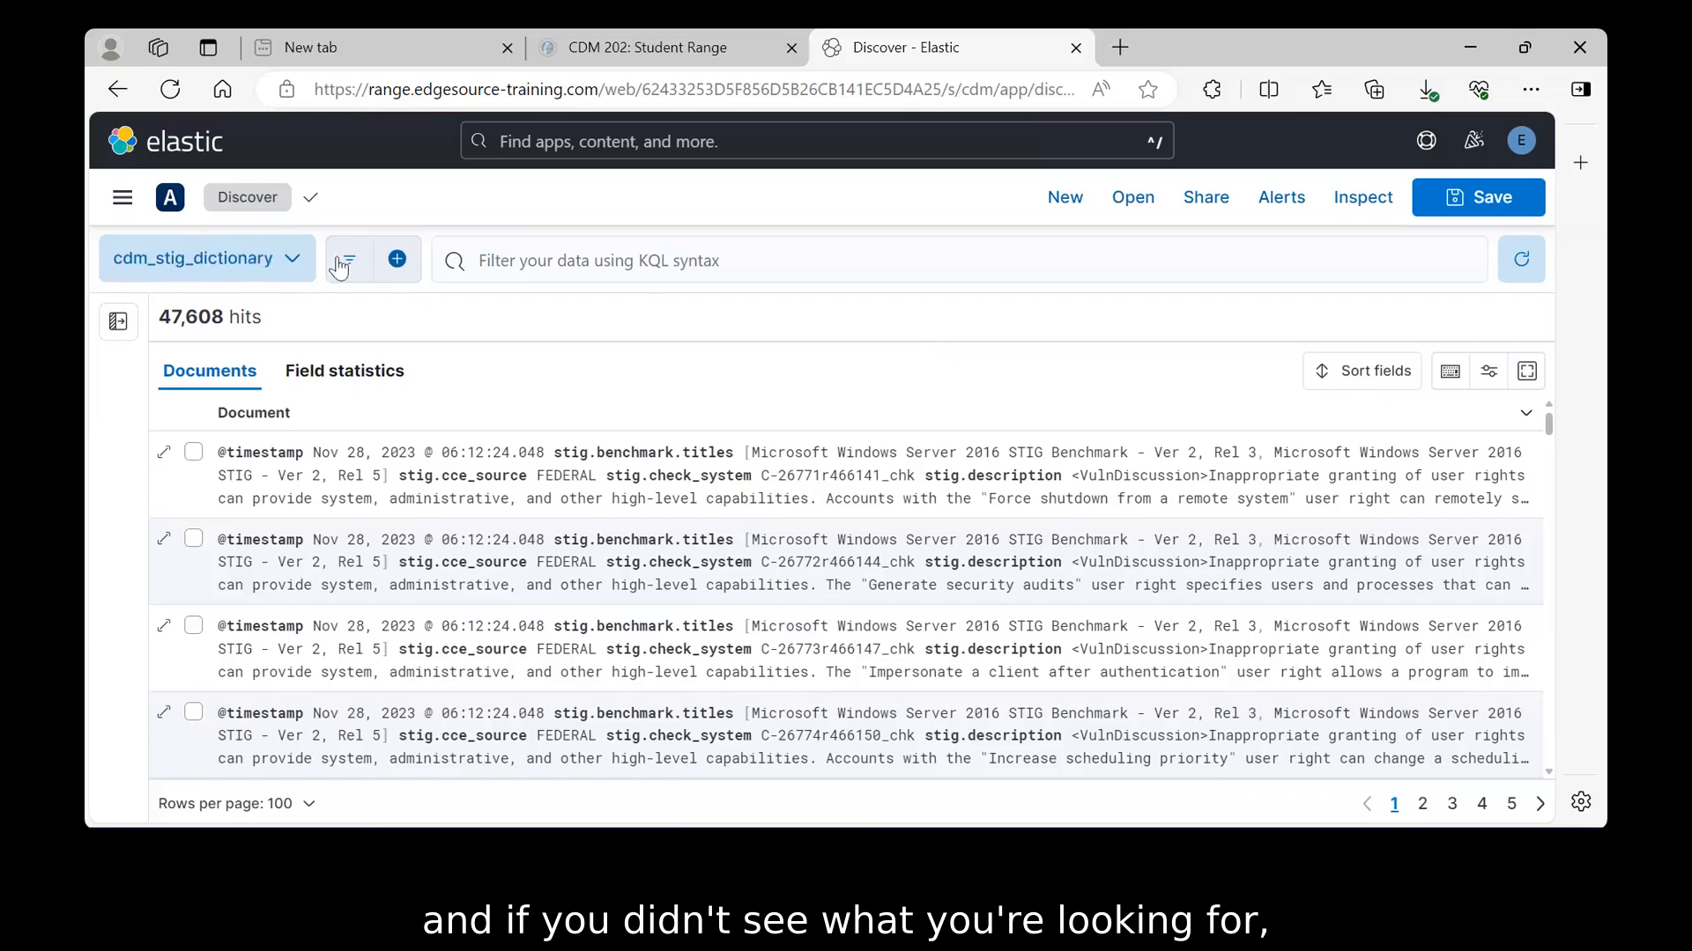
left_click(296, 264)
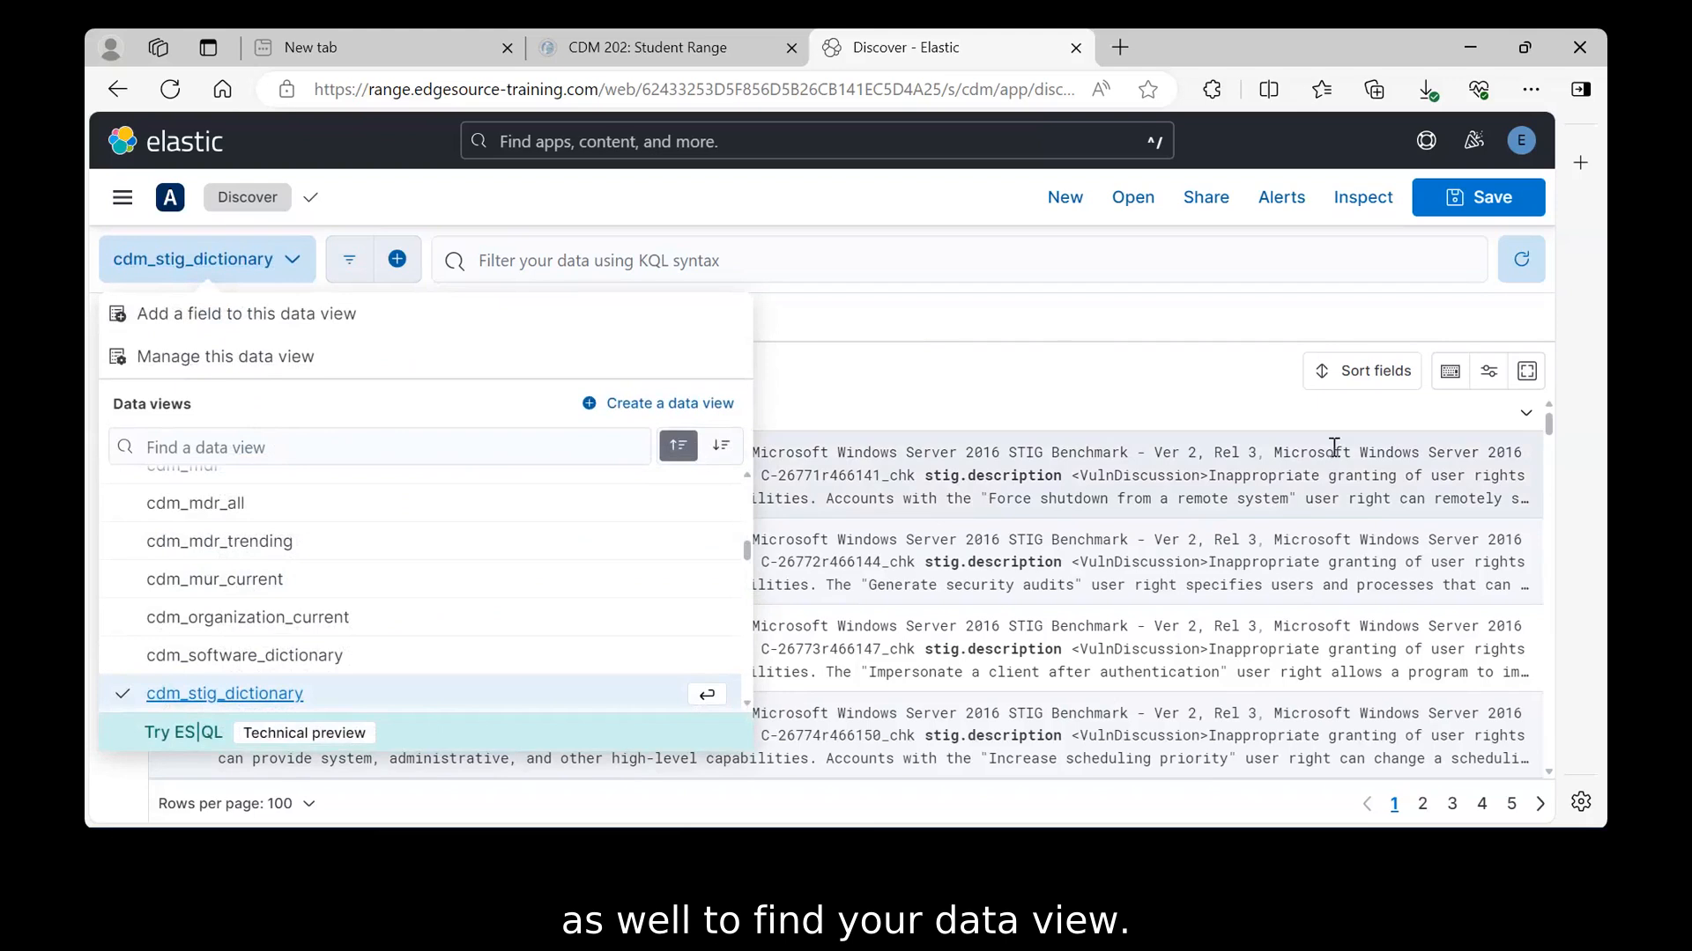
left_click(1042, 392)
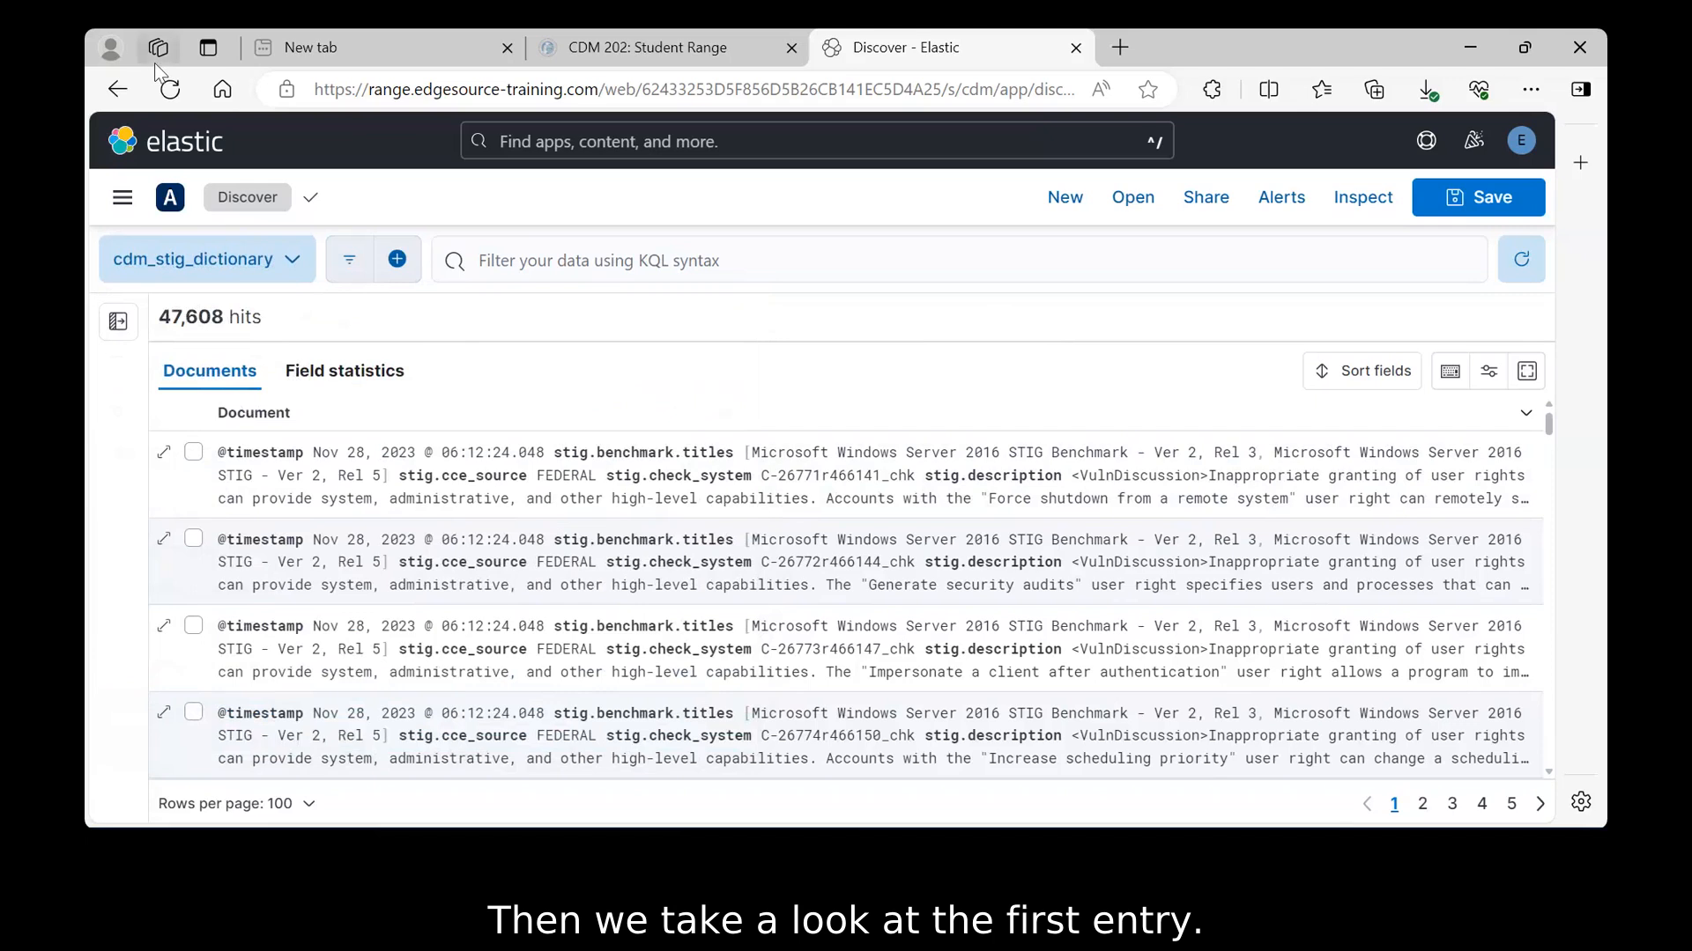
- Expand the first document, look through its JSON view and return to the table view
left_click(163, 459)
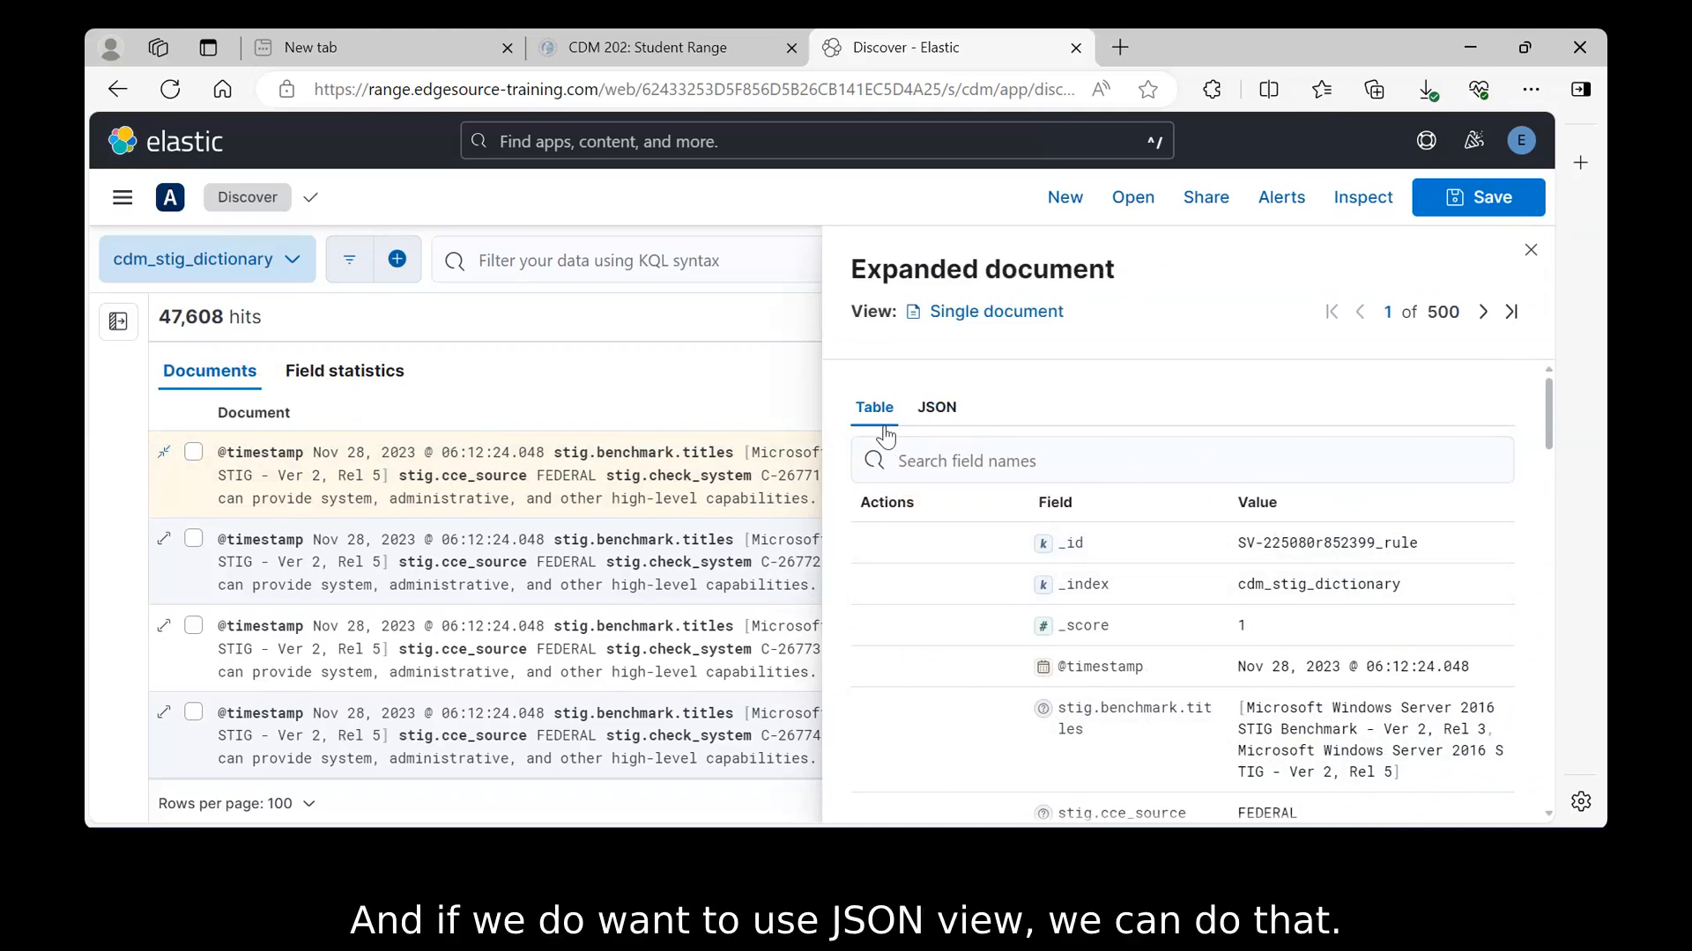
left_click(949, 414)
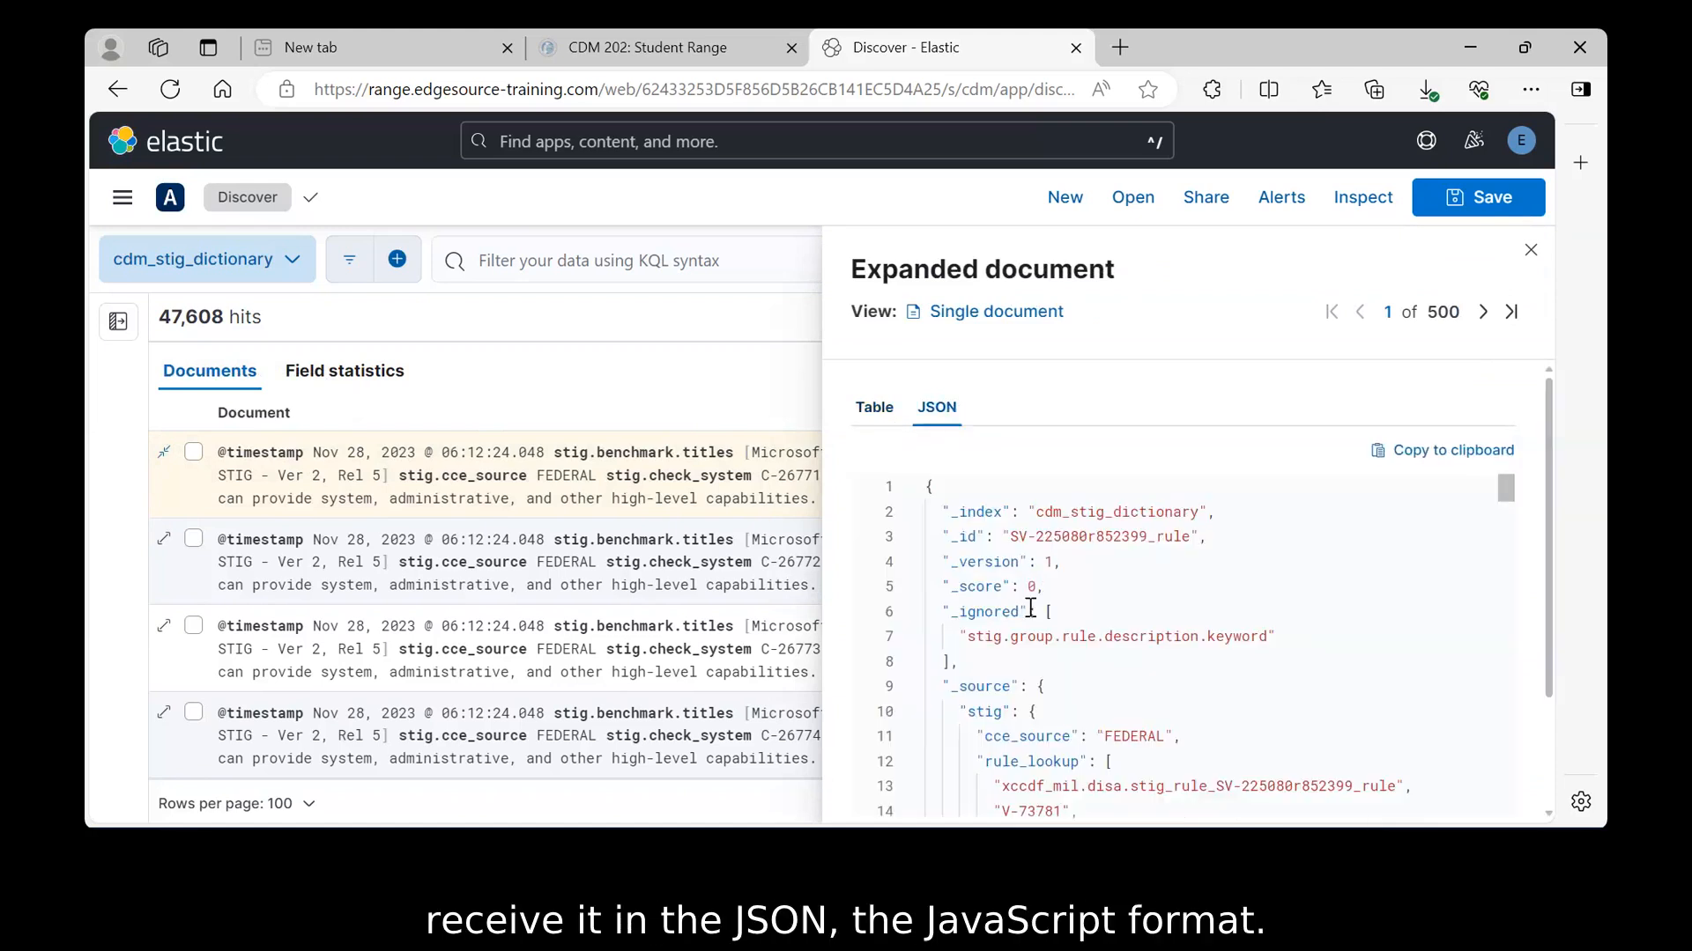
scroll(1035, 608, "down", 5)
scroll(1047, 610, "up", 5)
left_click(870, 421)
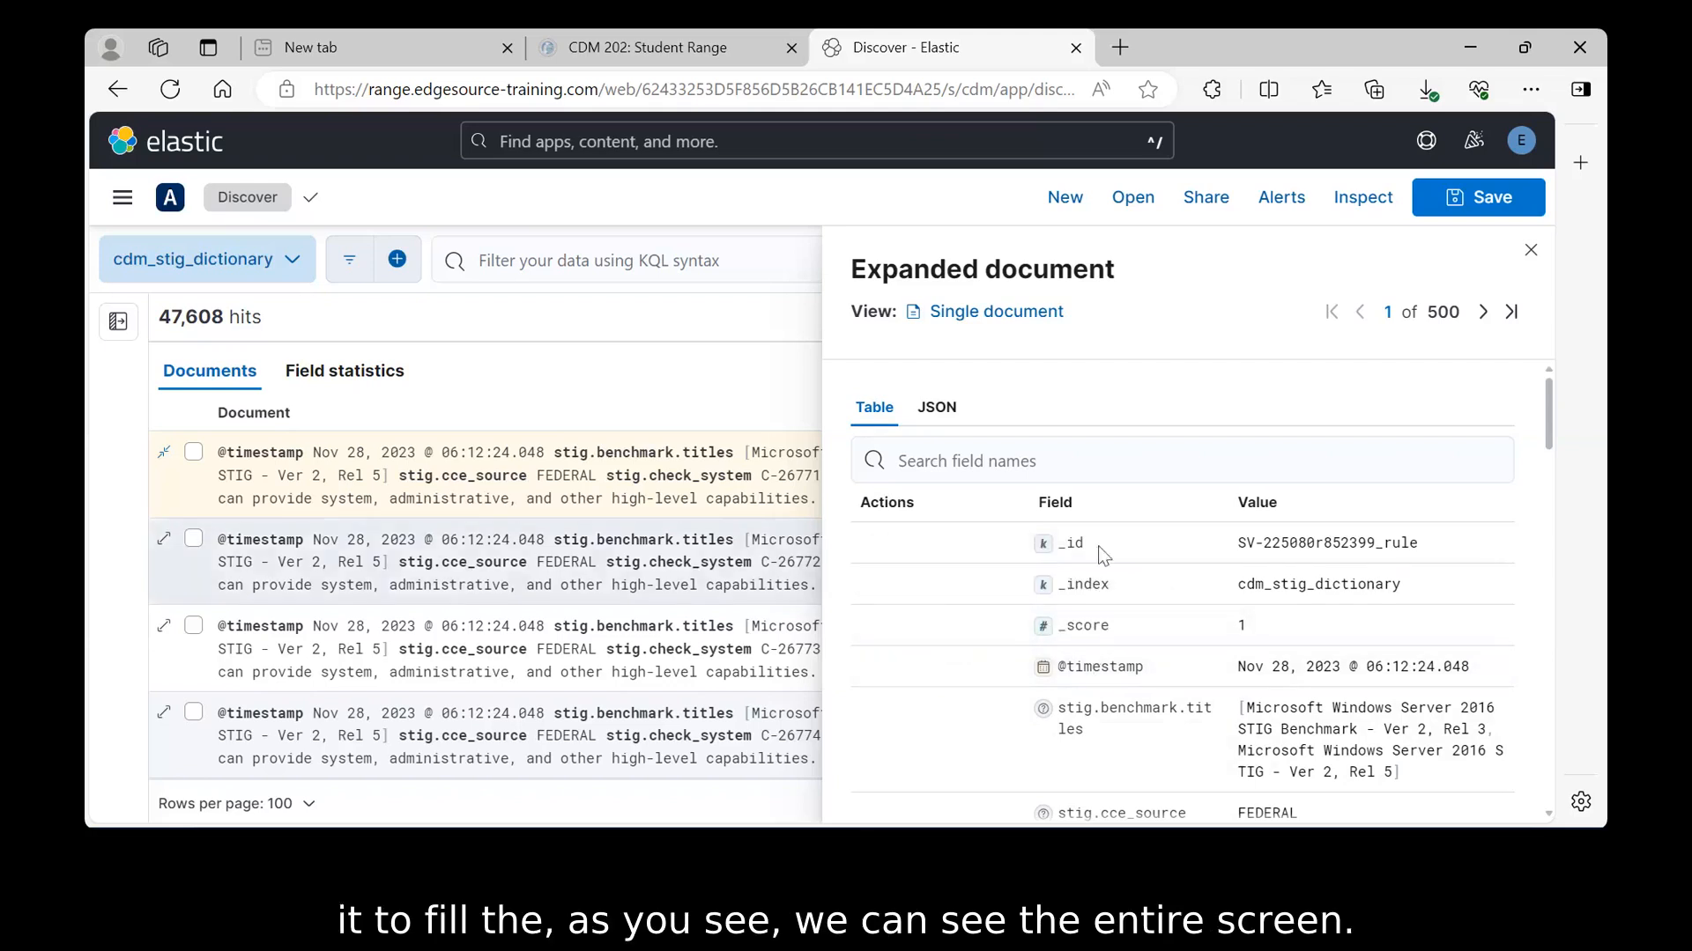
- Look over the expanded document's fields, then page to the second document and back to the first
scroll(1028, 617, "down", 4)
scroll(1003, 615, "up", 4)
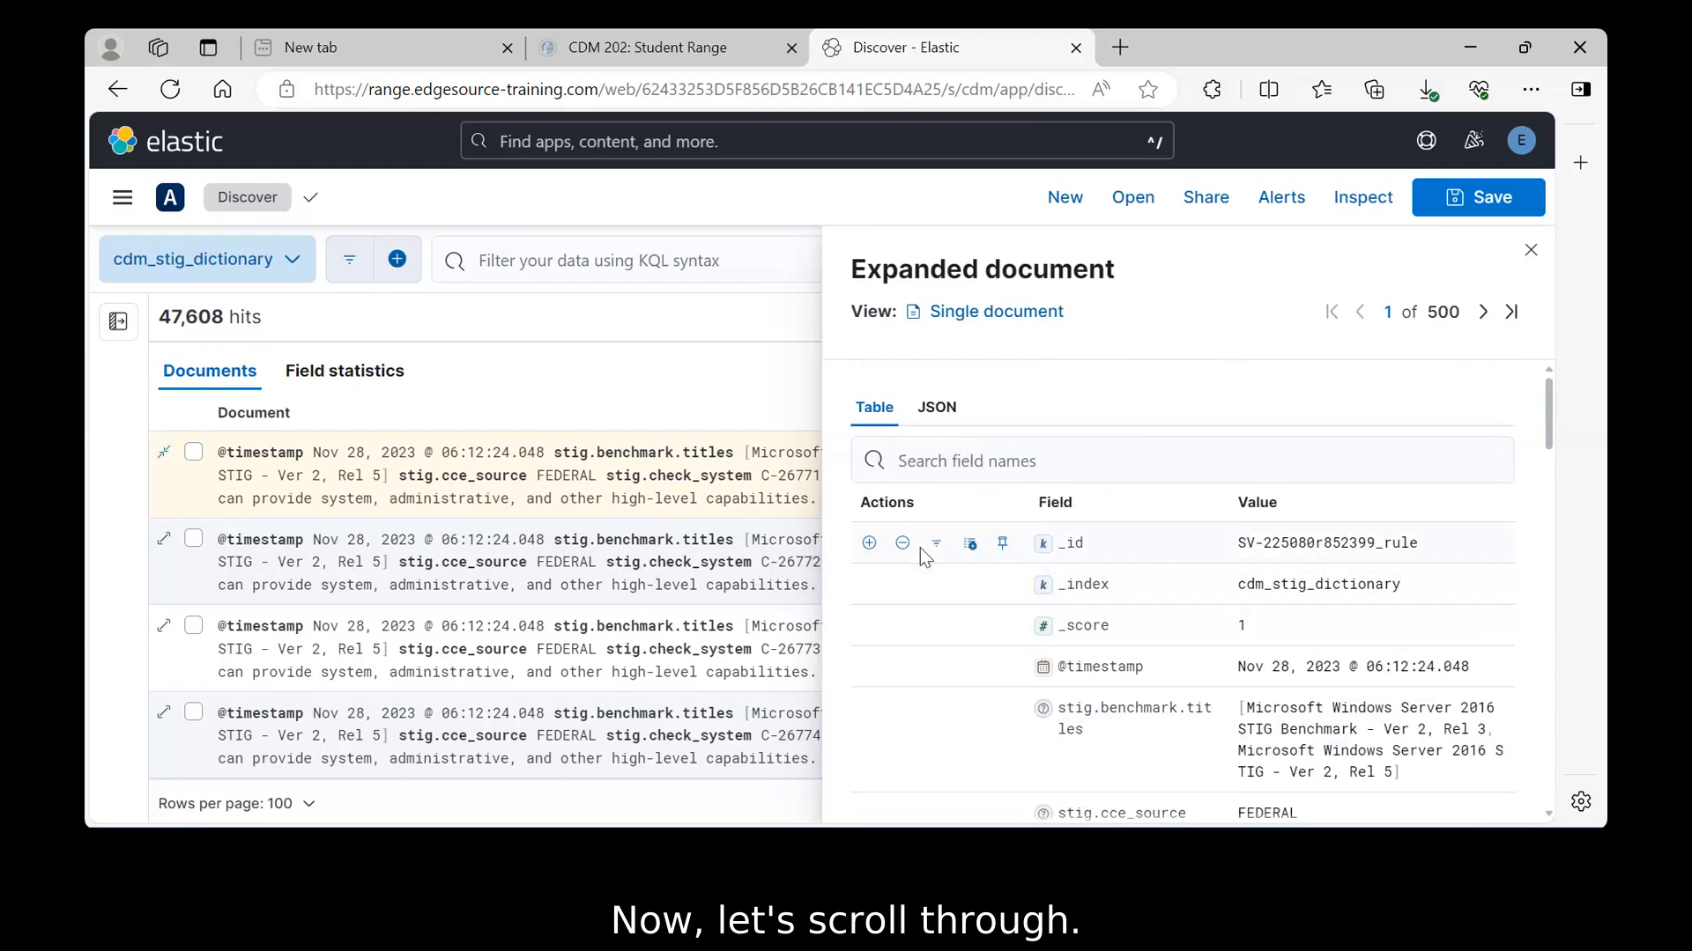
left_click(1482, 313)
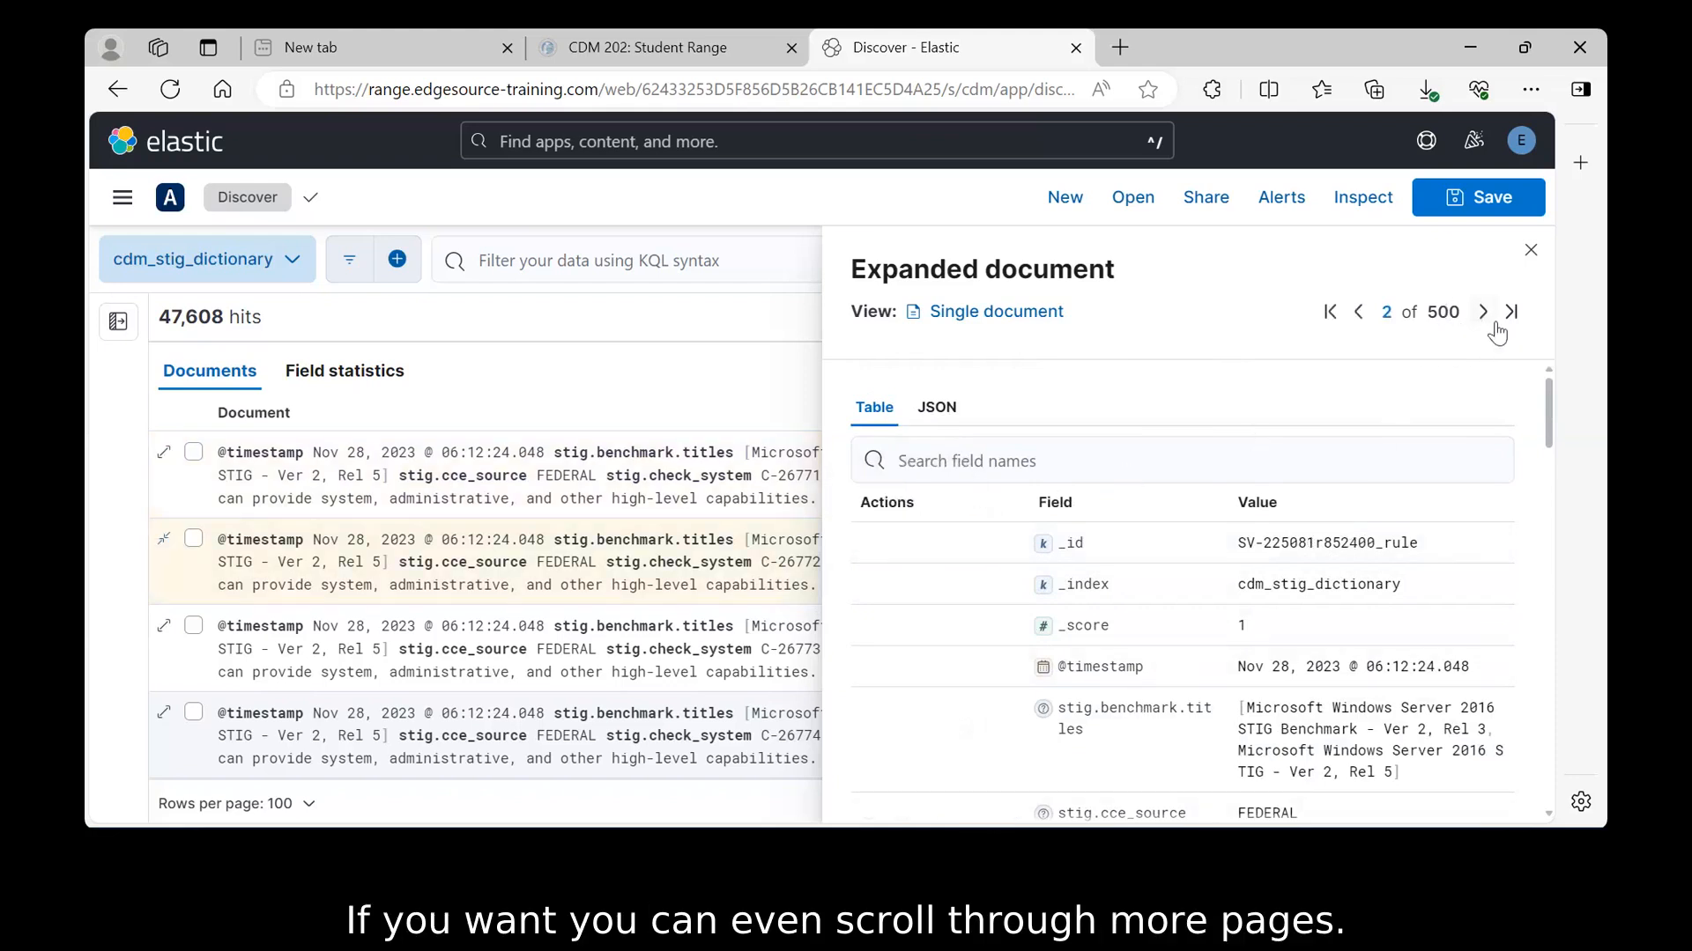
left_click(1357, 312)
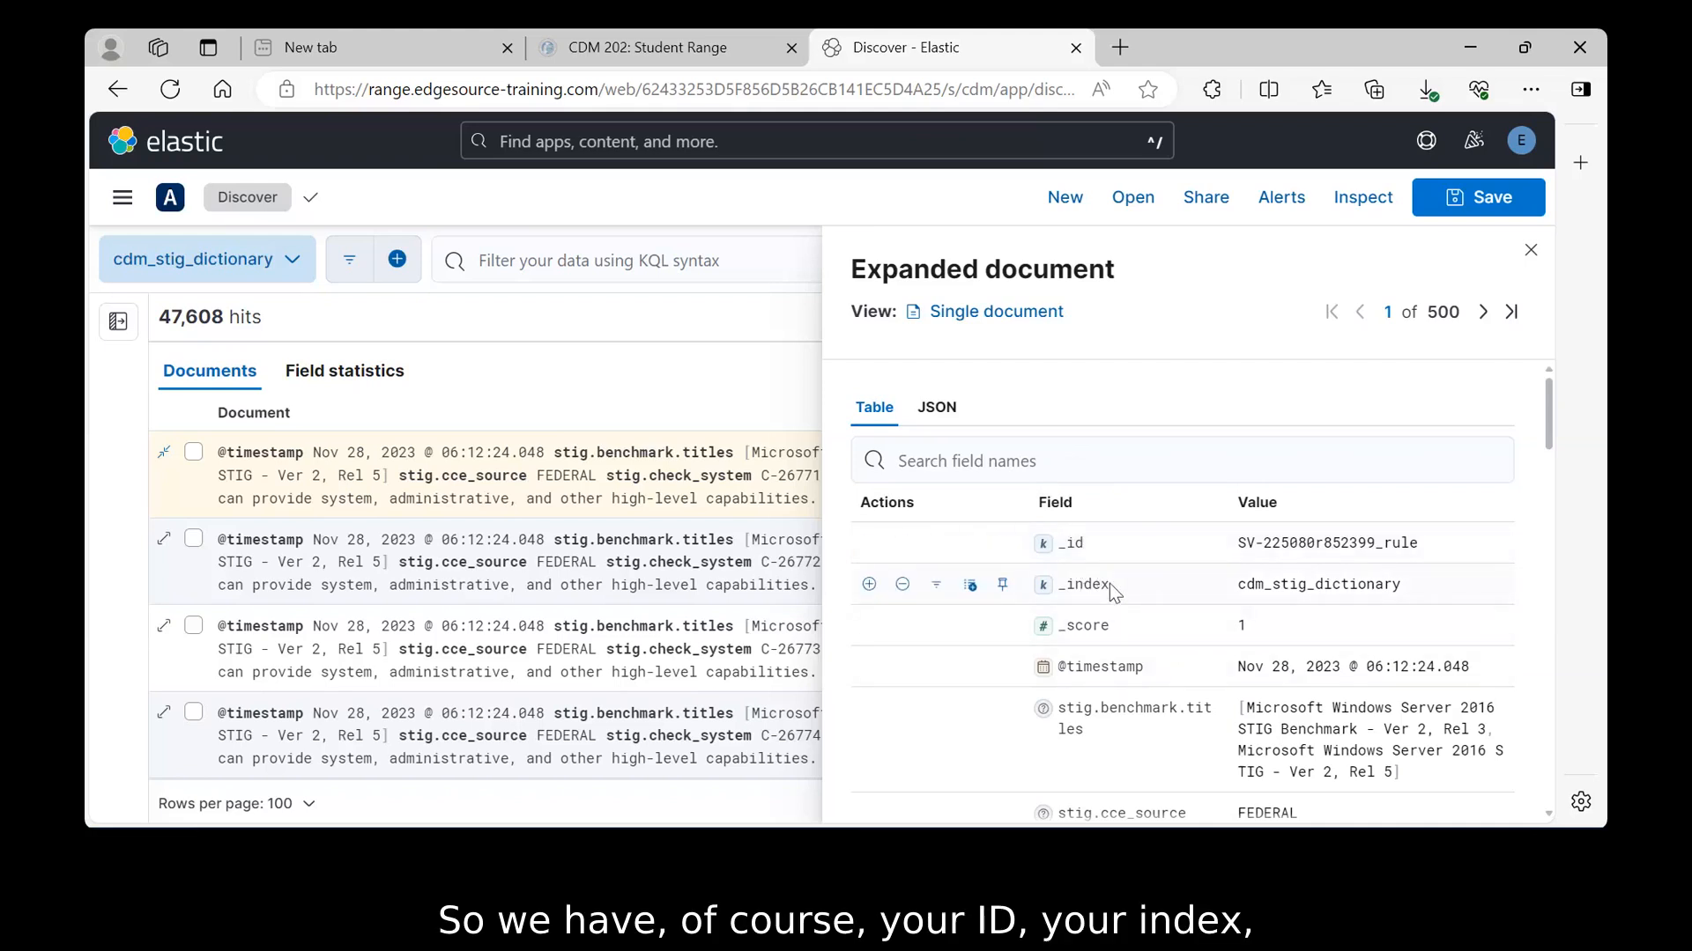
- Examine the expanded document's STIG description, group rule fix and fix text fields
scroll(1108, 583, "down", 4)
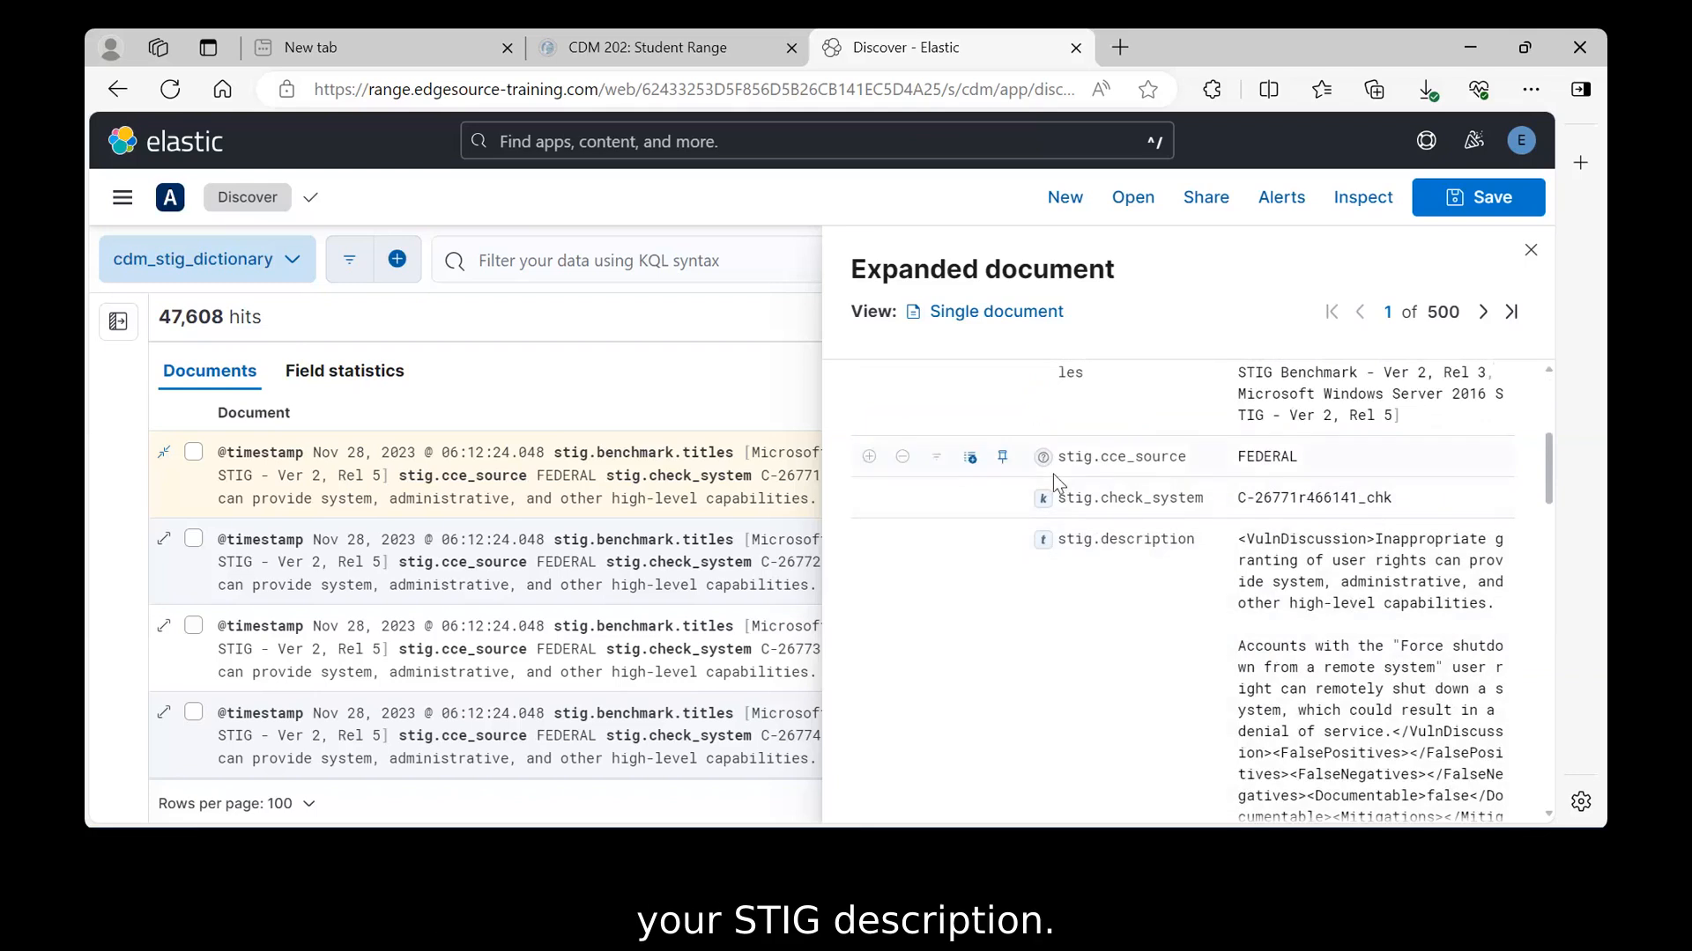
scroll(1213, 564, "down", 4)
scroll(1213, 568, "up", 4)
scroll(1212, 567, "down", 7)
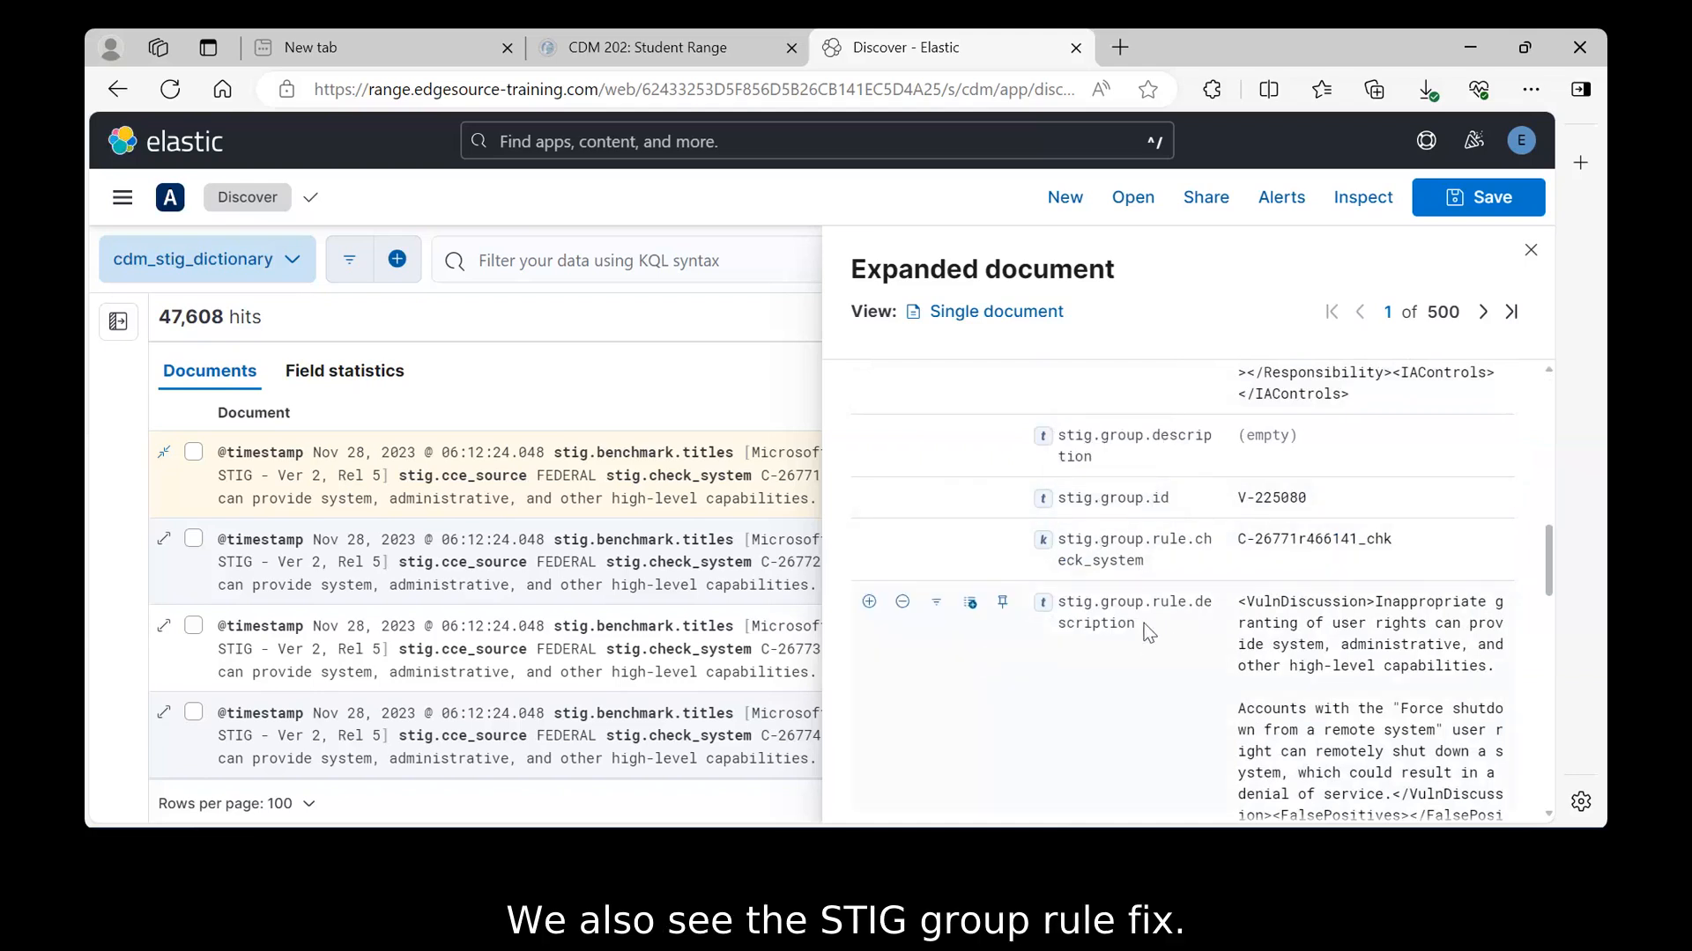
scroll(1144, 622, "down", 6)
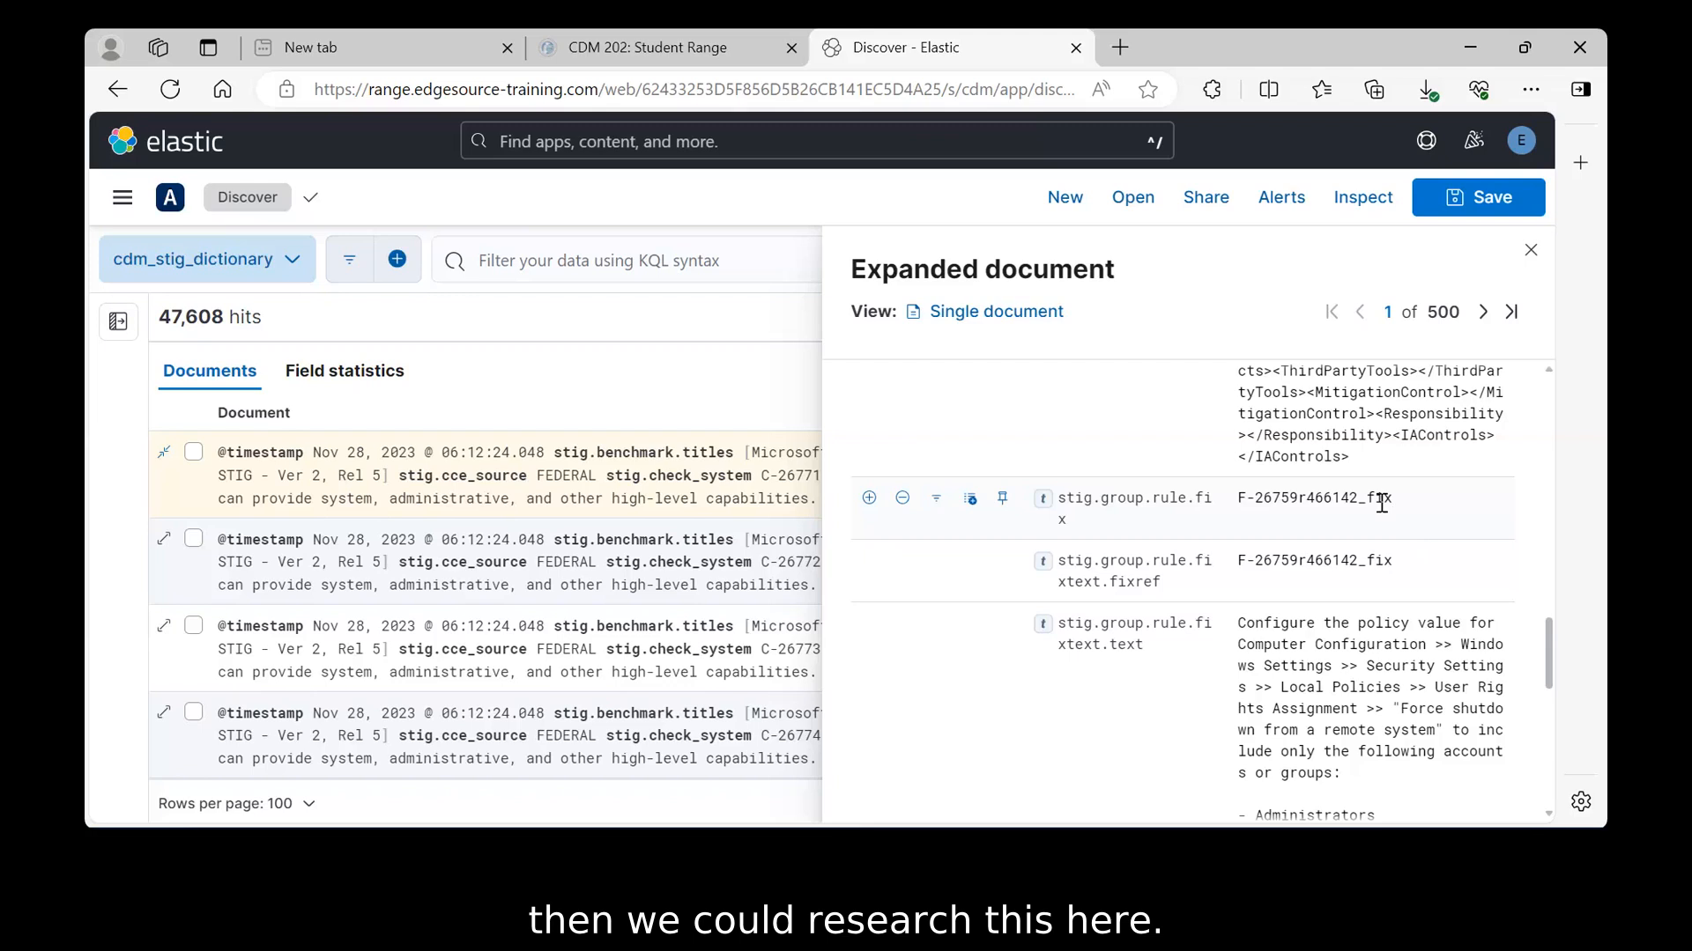
scroll(1337, 694, "down", 1)
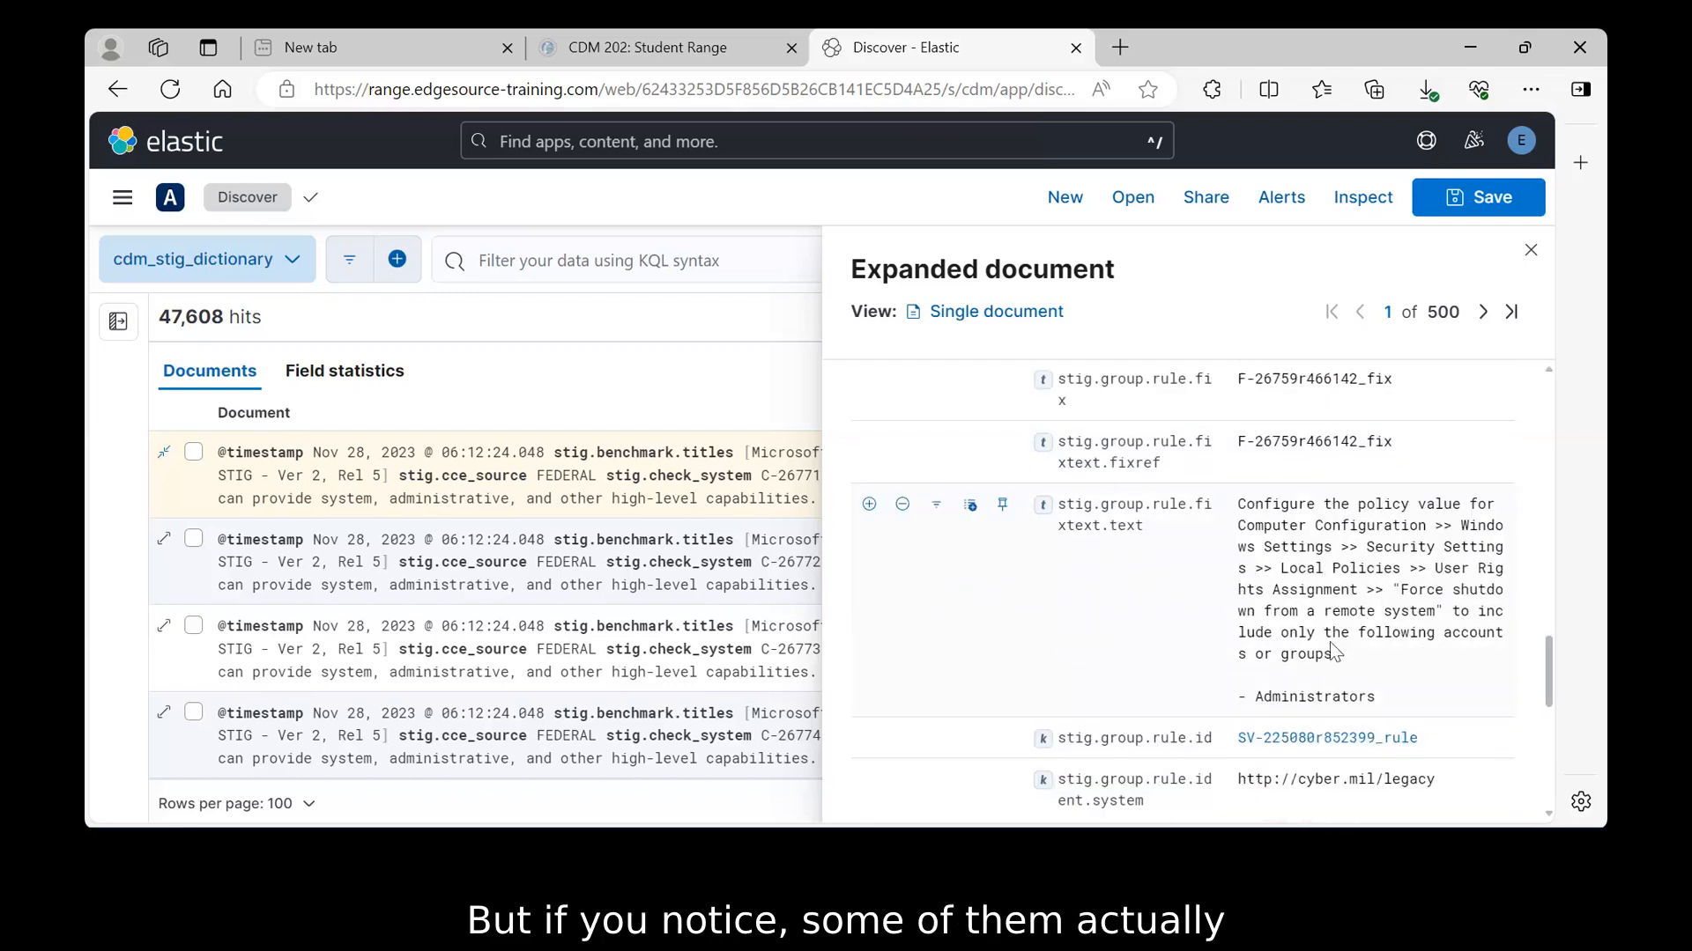
scroll(1241, 518, "up", 1)
scroll(1244, 564, "up", 2)
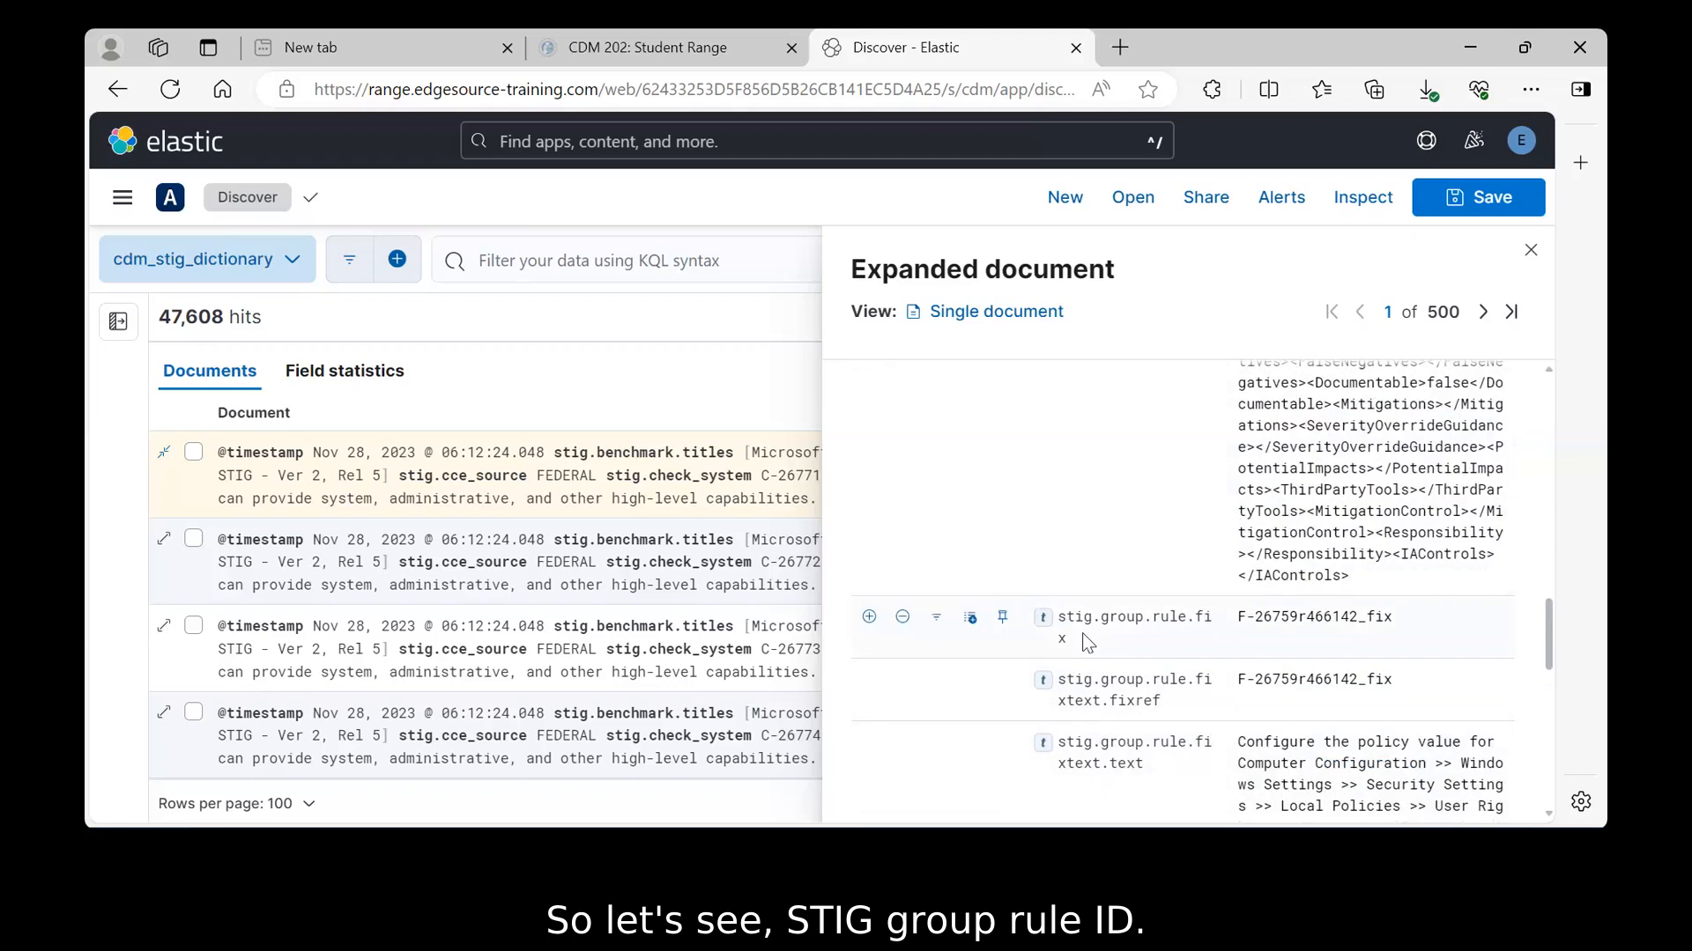
- Filter the documents for stig.group.rule.id SV-225080r852399_rule, and remove the filter after closing the expanded document
scroll(1088, 641, "down", 5)
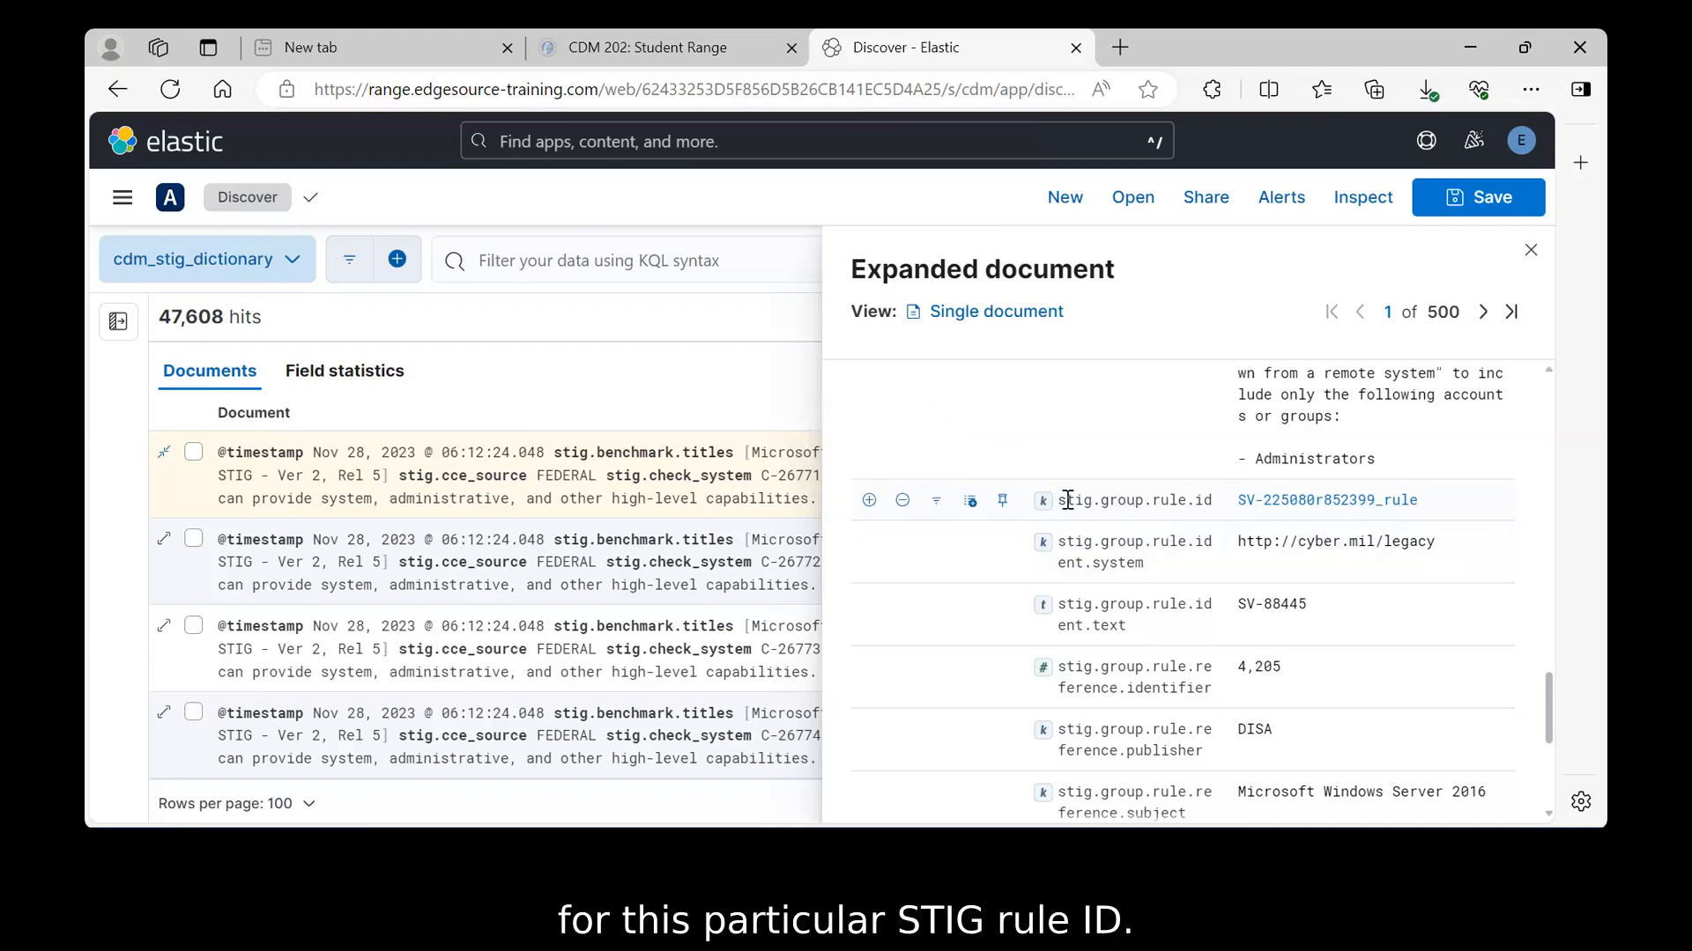
left_click(868, 503)
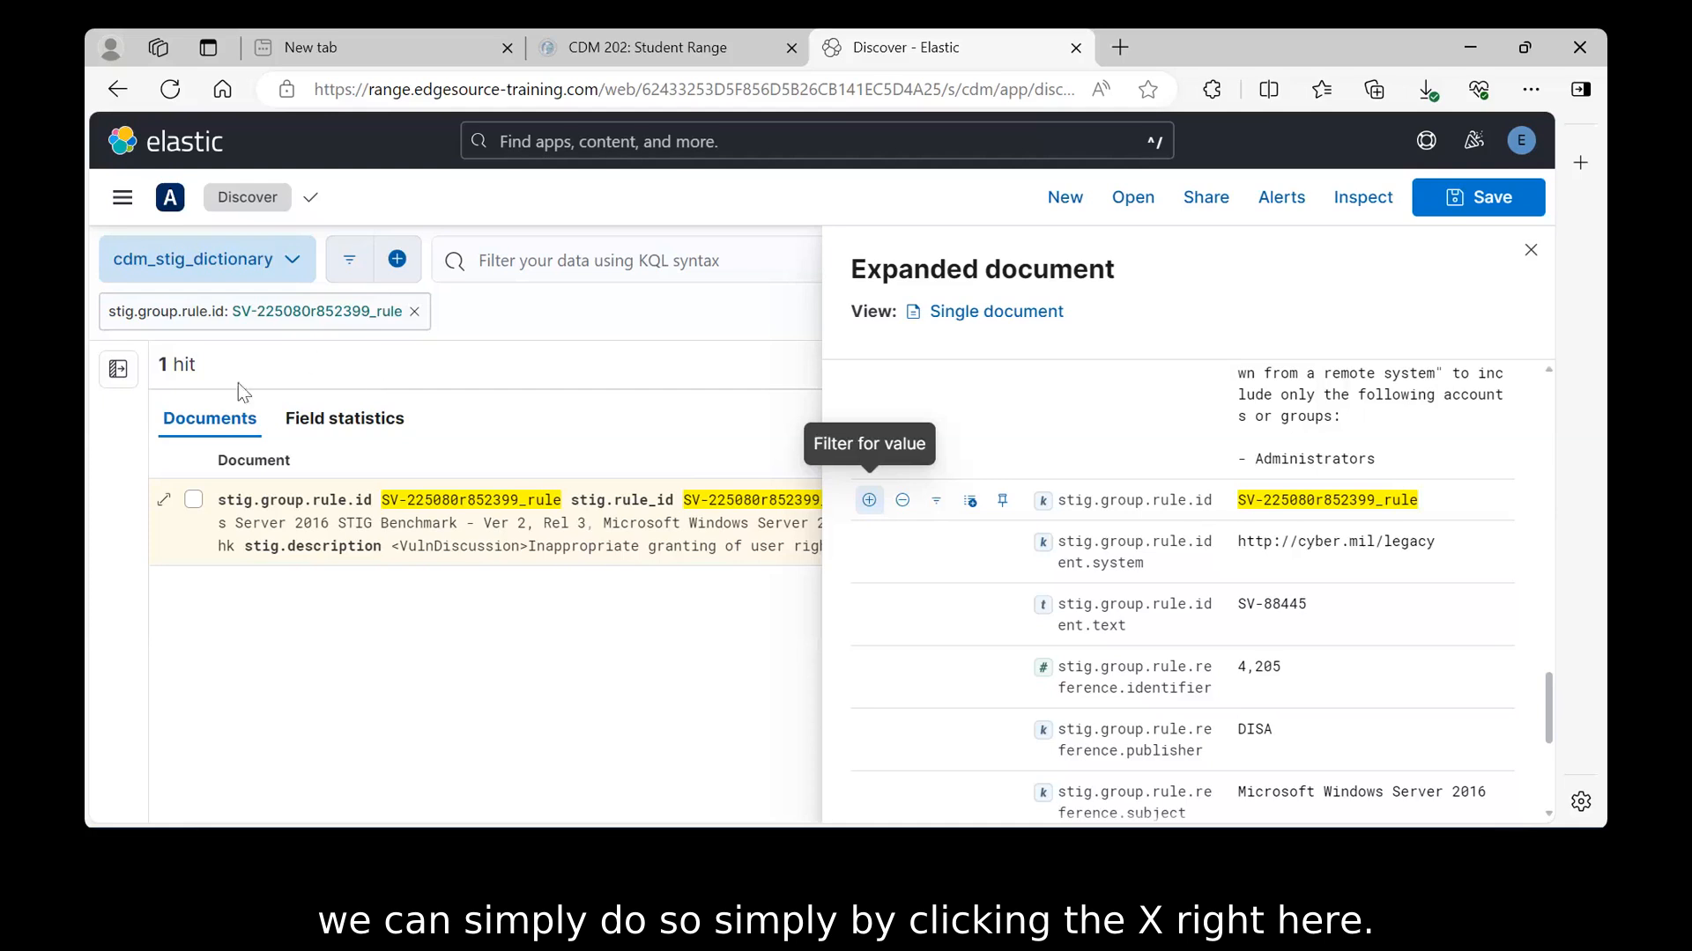
left_click(1522, 251)
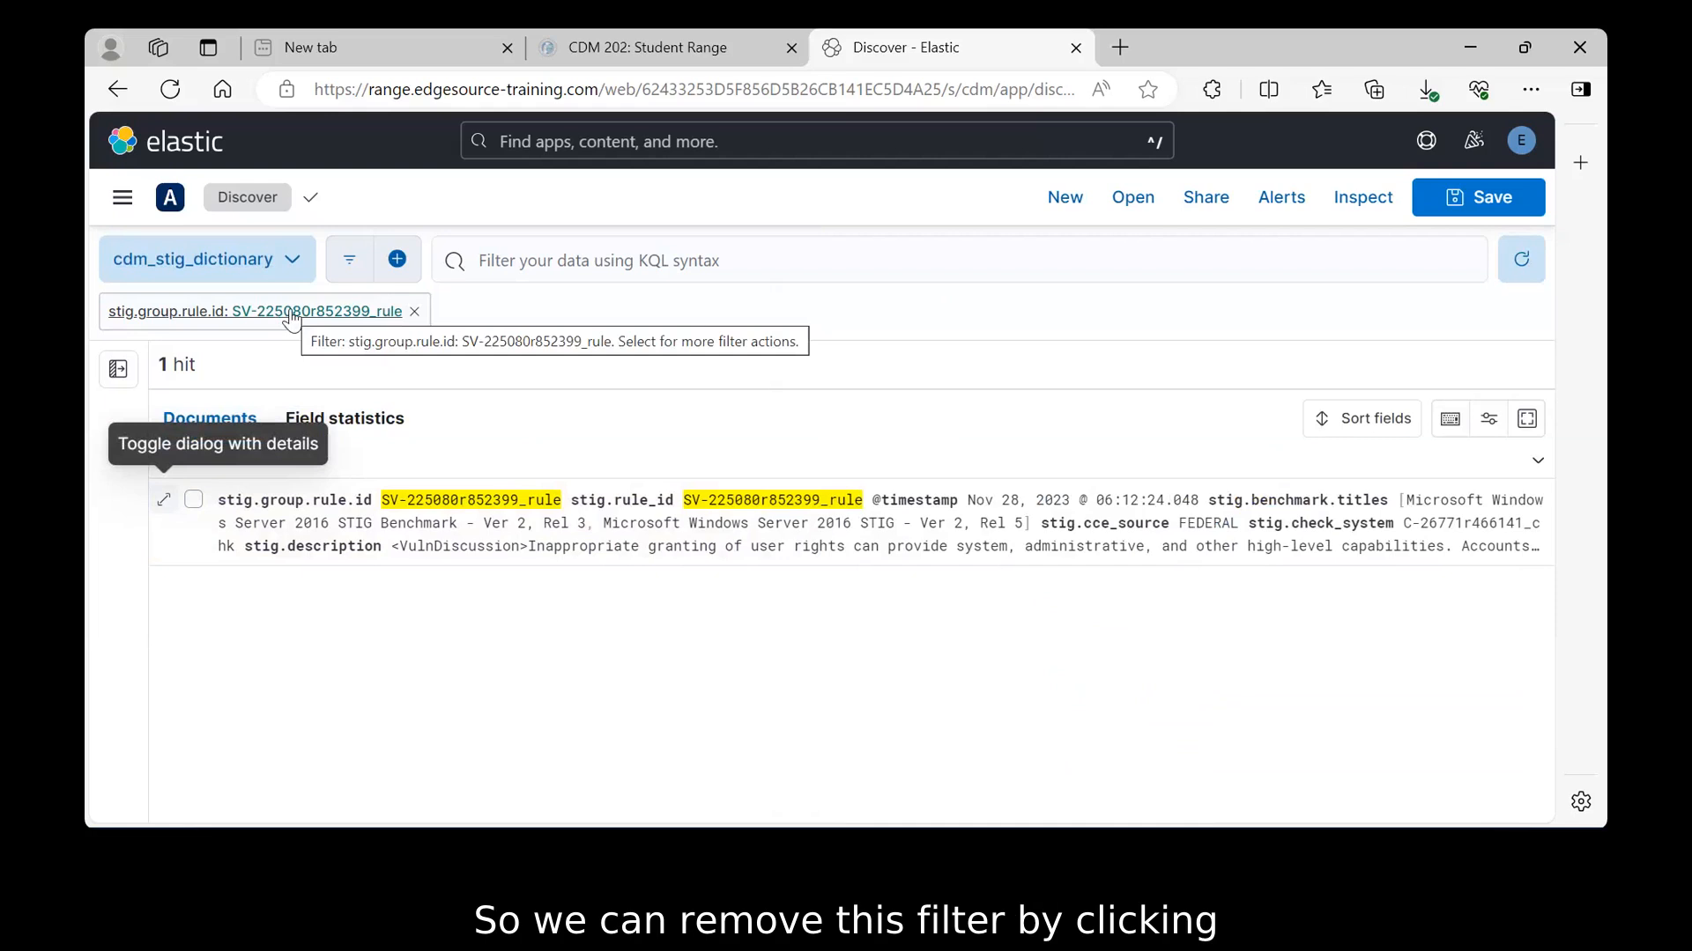
left_click(414, 313)
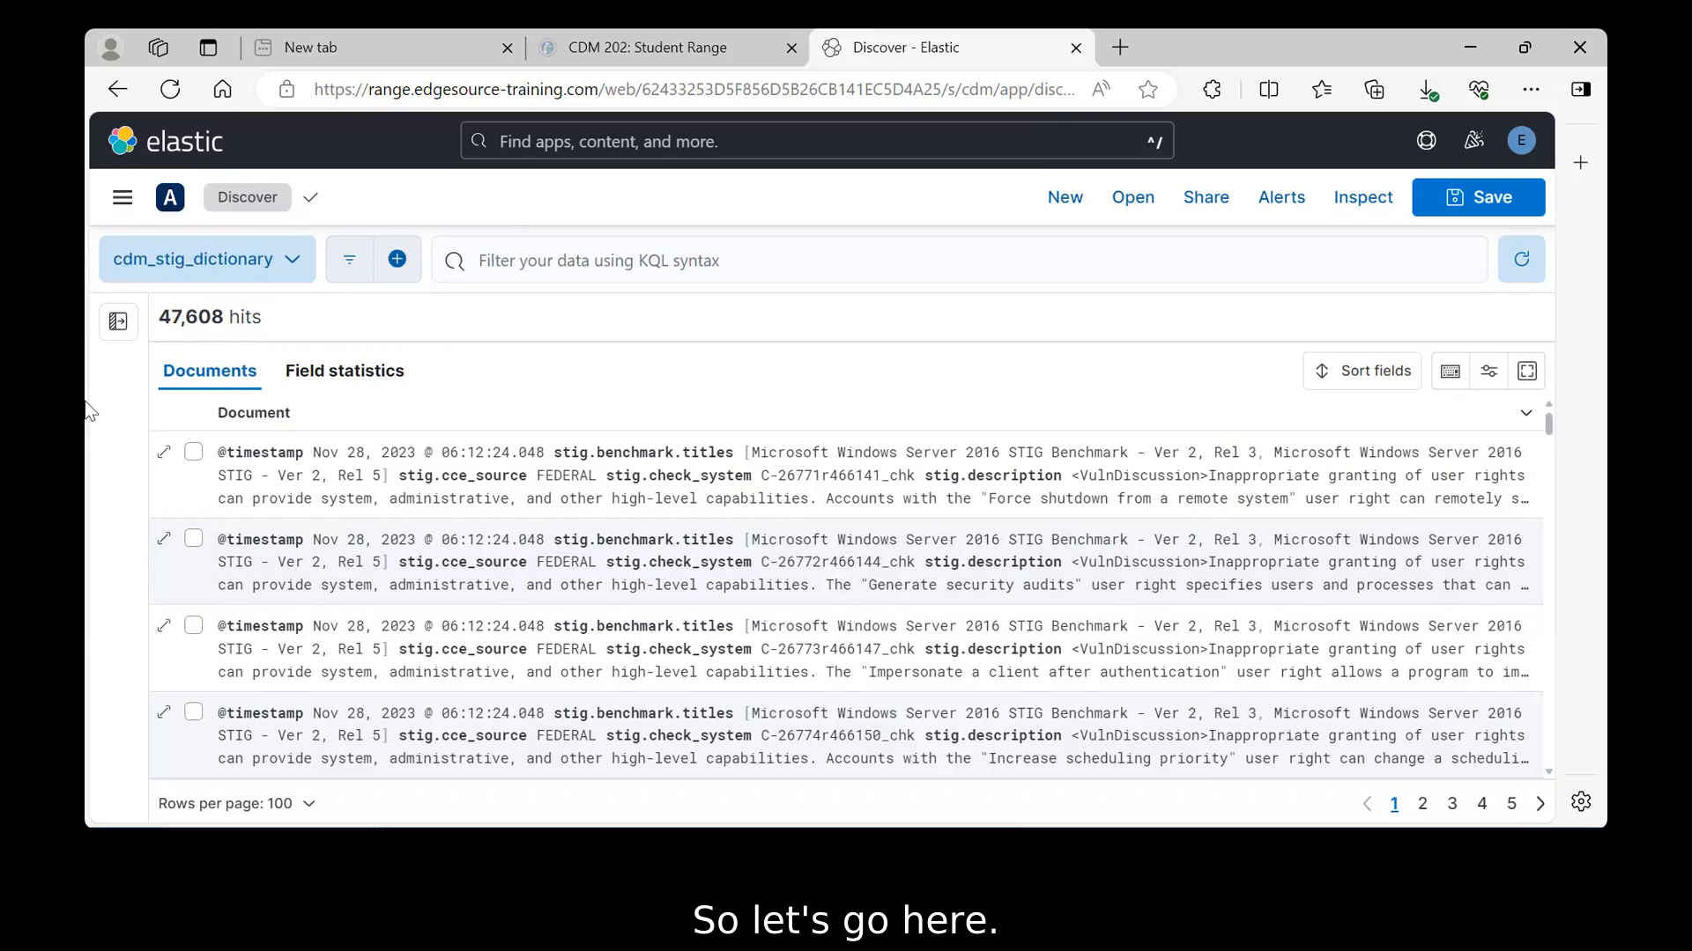
- Add stig.group.rule.title, stig.group.rule.id and stig.group.rule.severity as columns of the documents table, then collapse the field list
left_click(118, 322)
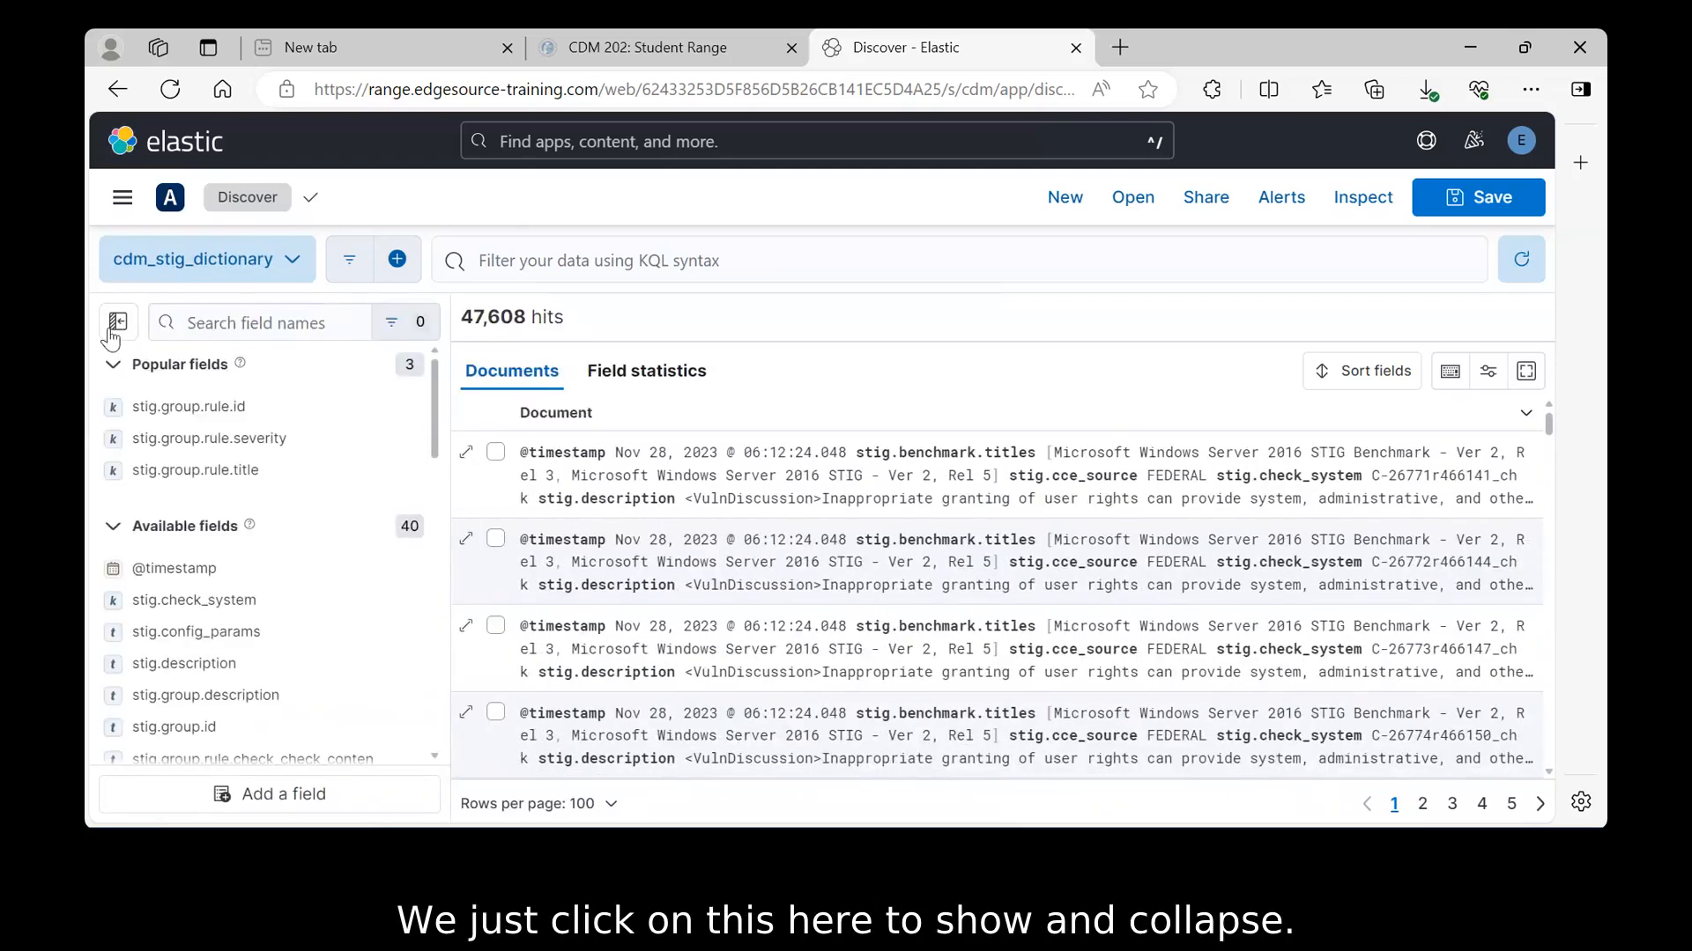
left_click(114, 328)
left_click(115, 327)
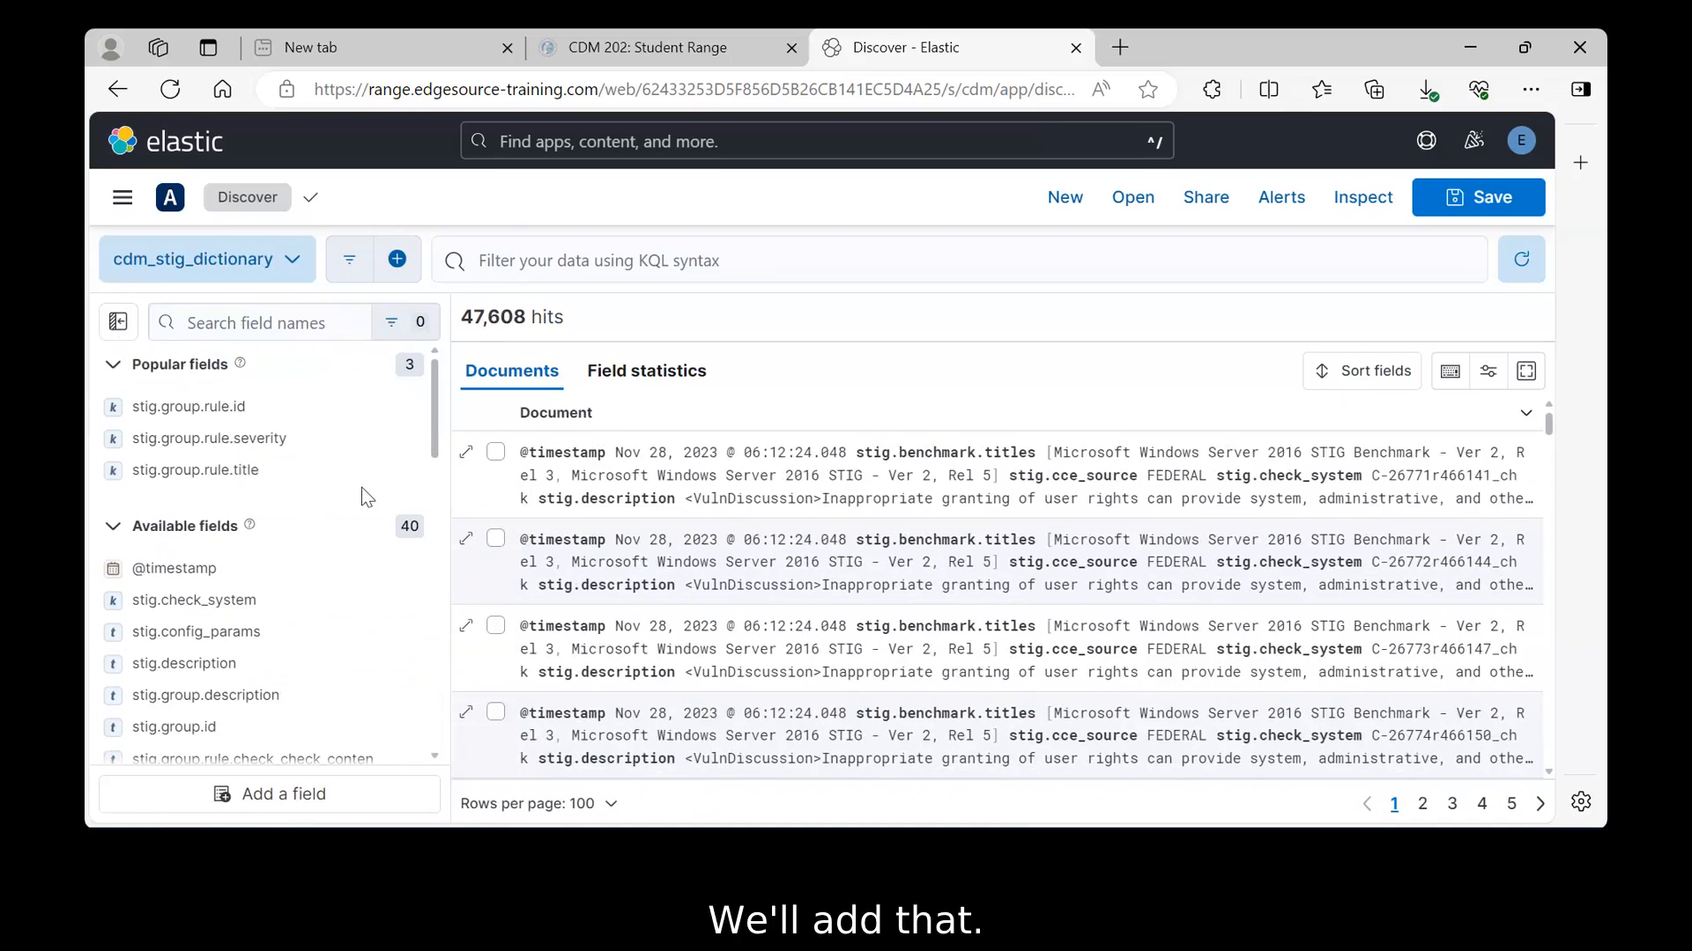
left_click(408, 472)
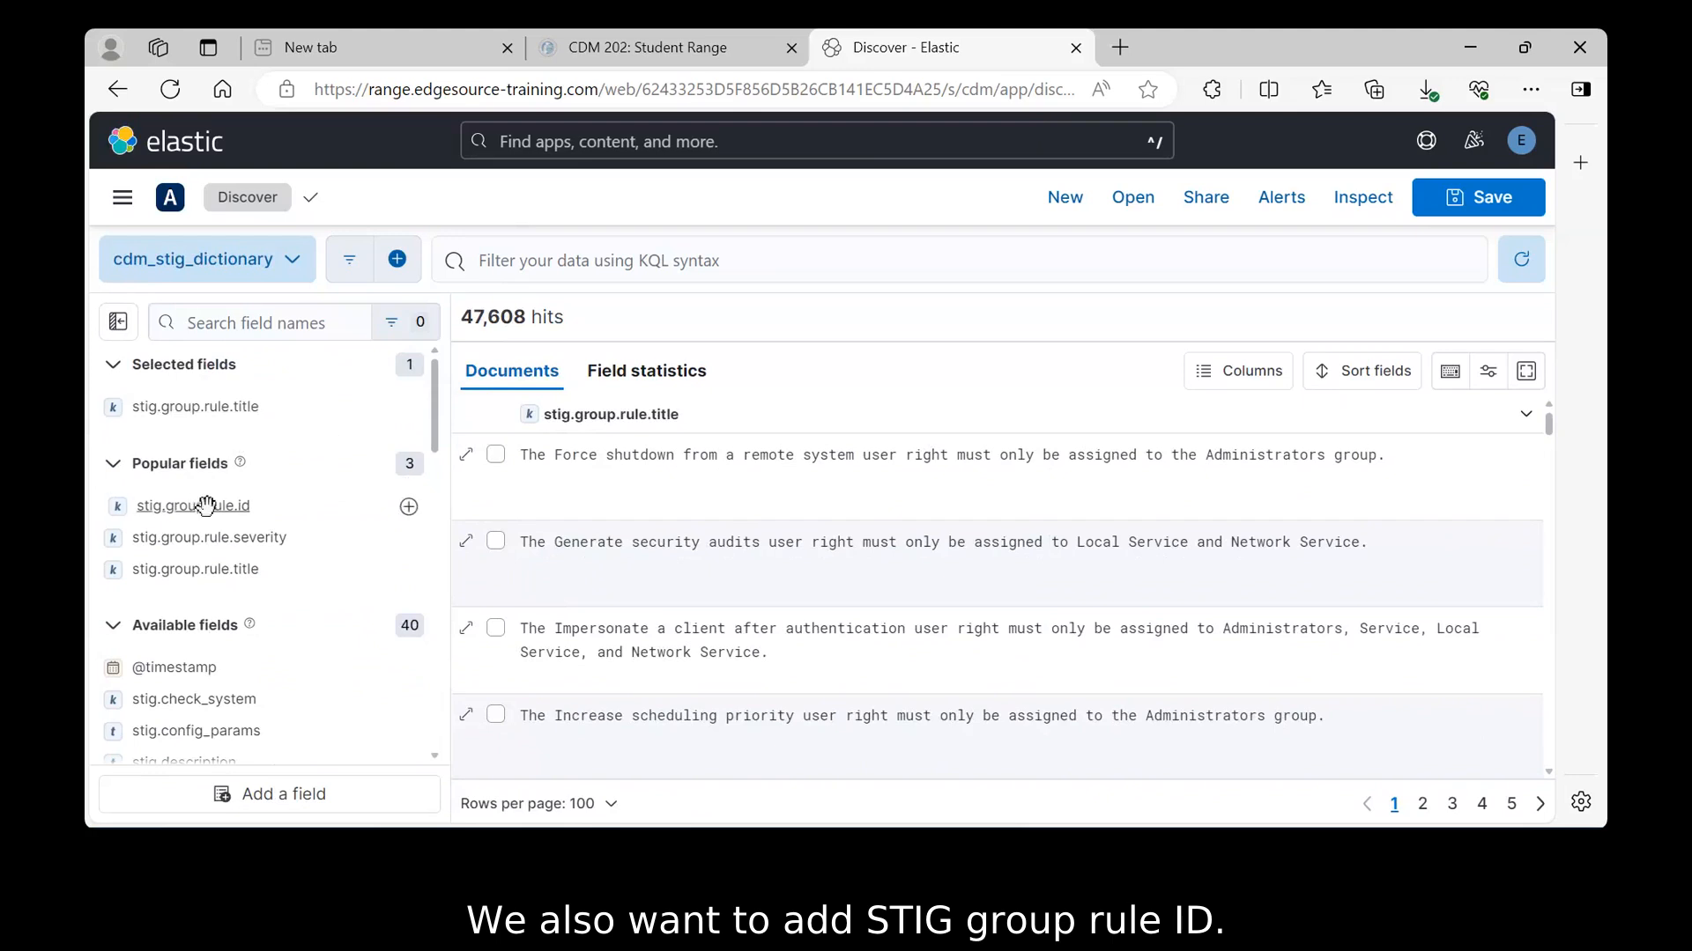
left_click(409, 510)
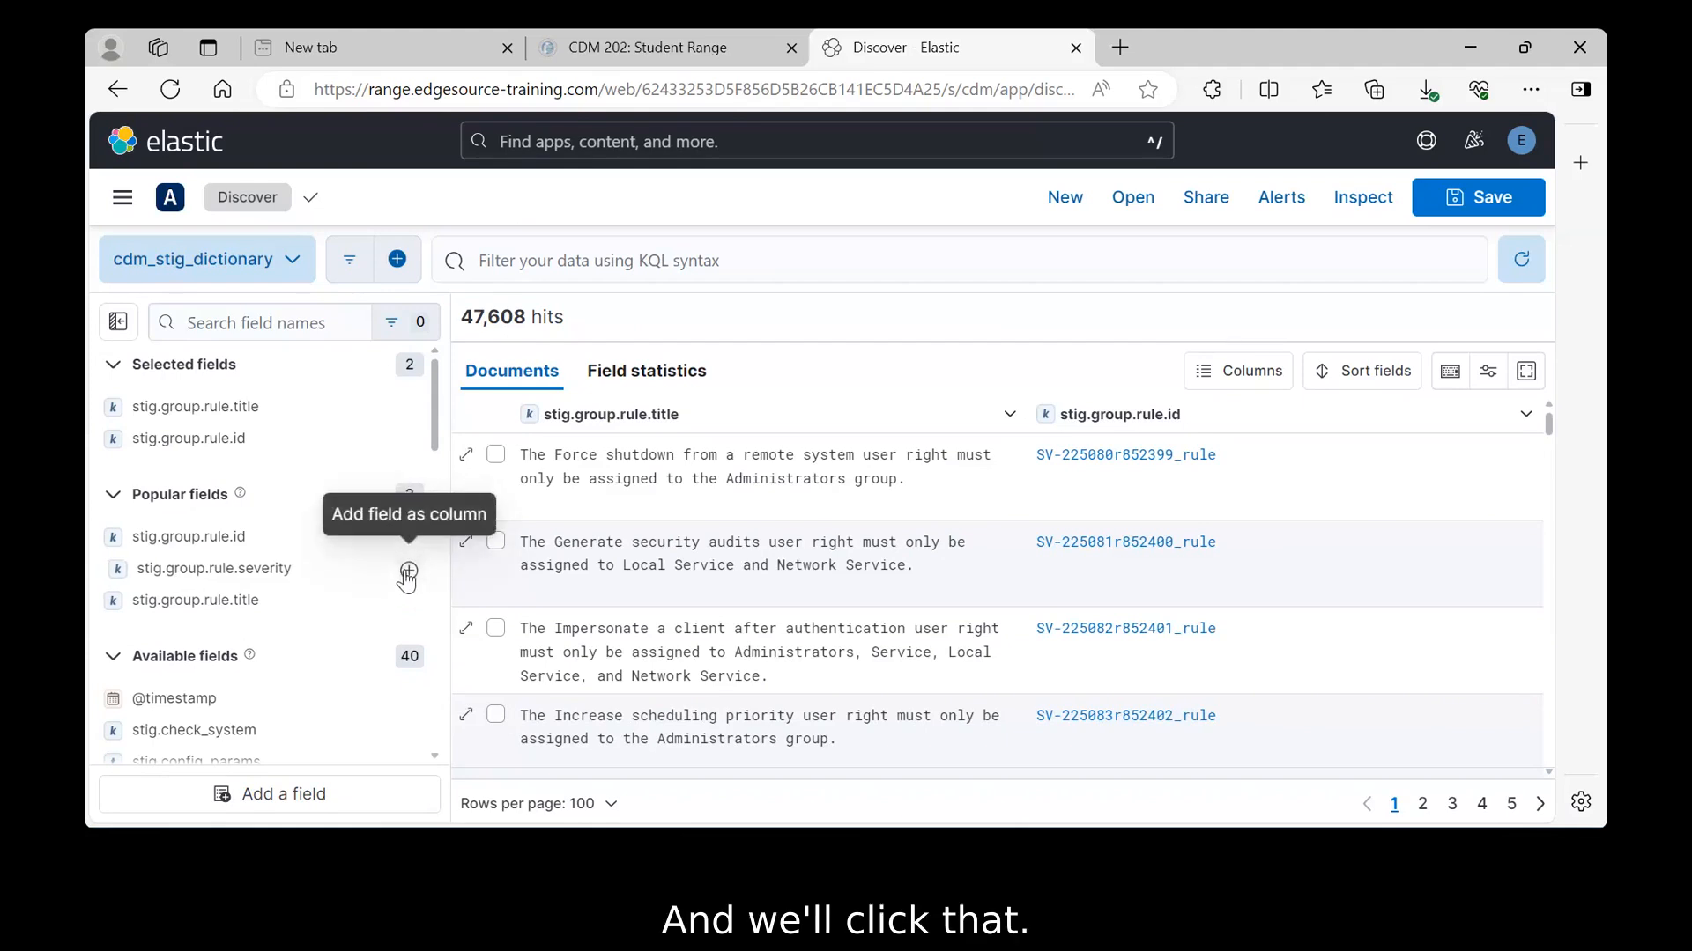
left_click(405, 570)
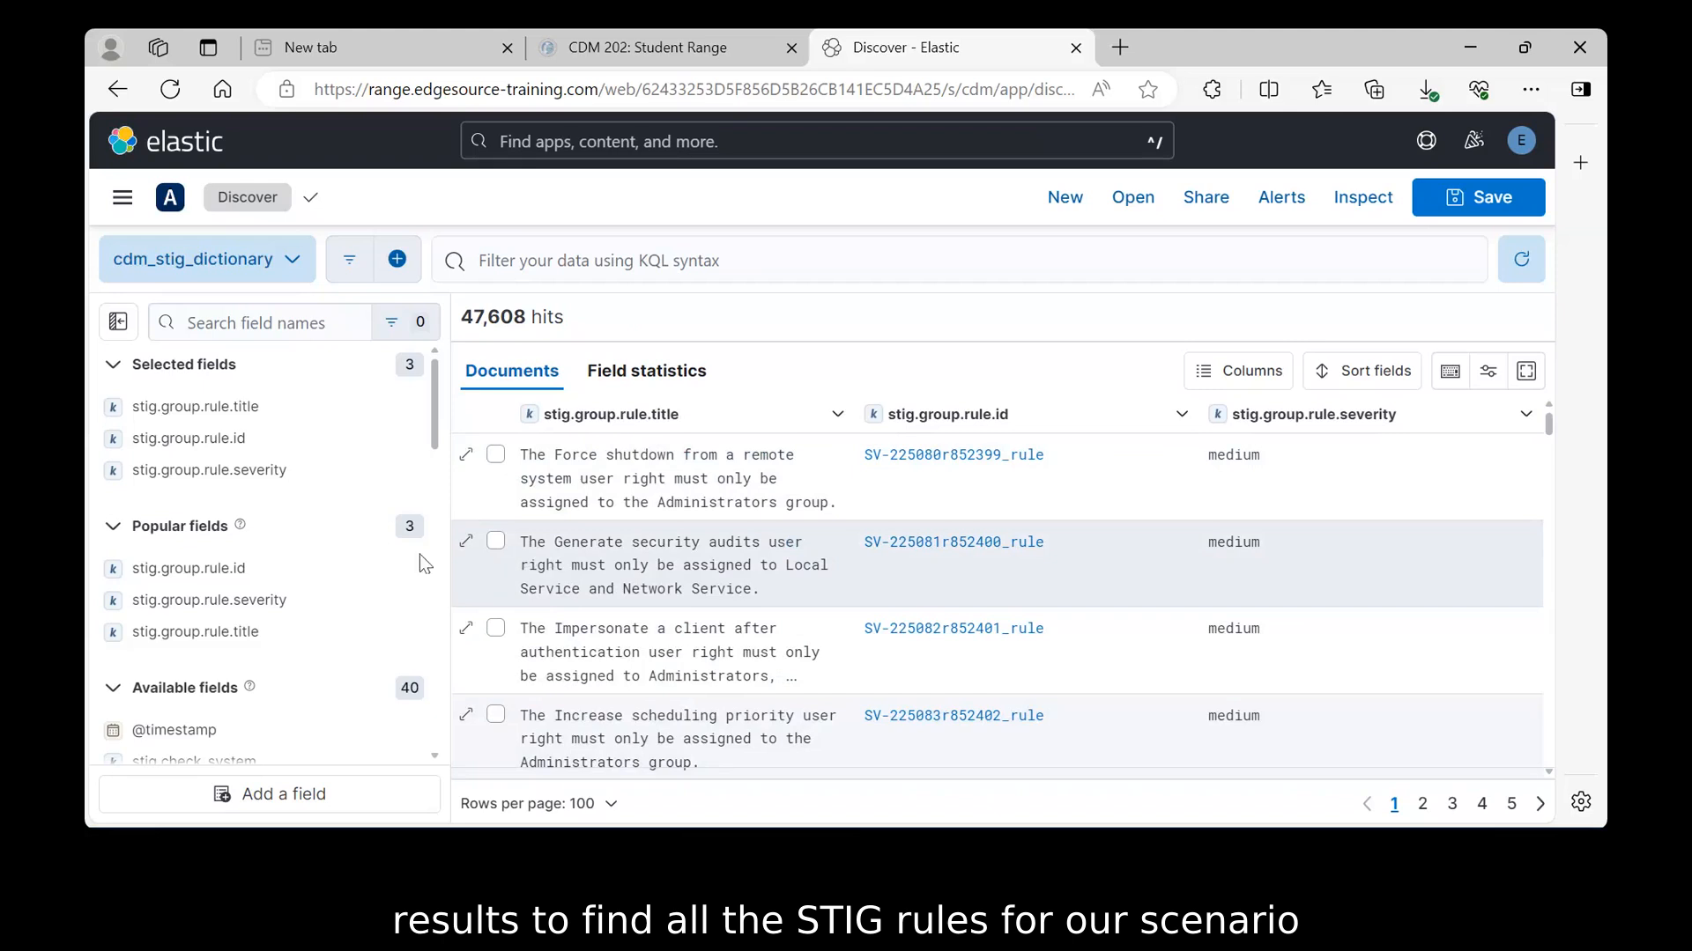
left_click(624, 269)
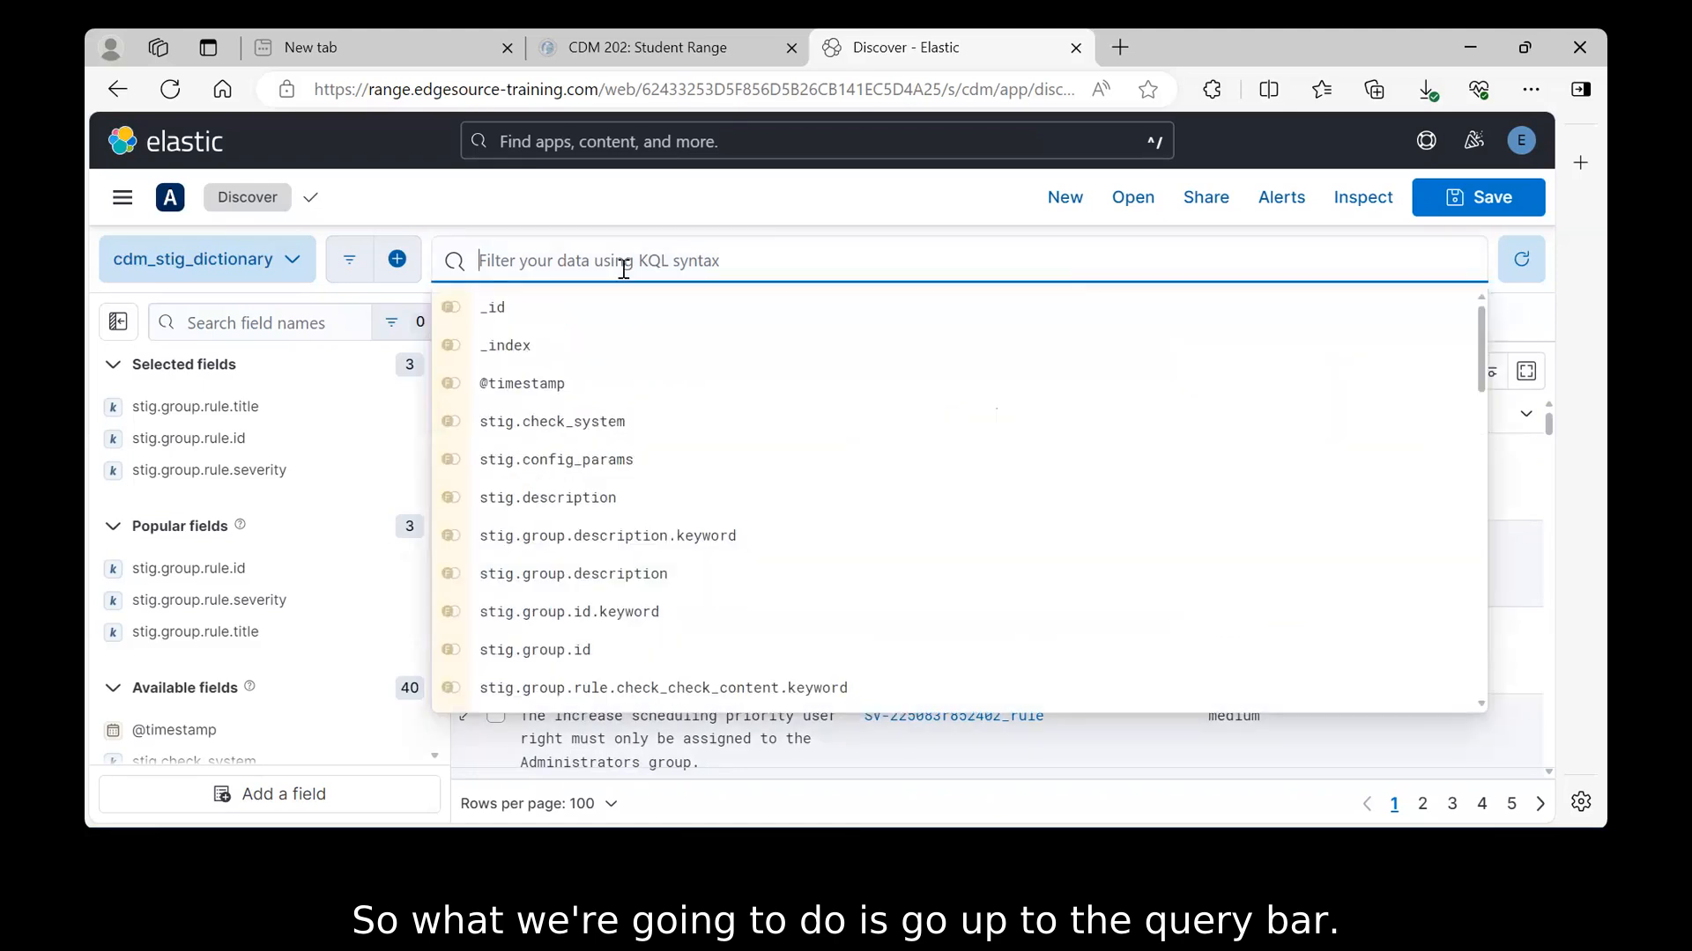
left_click(119, 337)
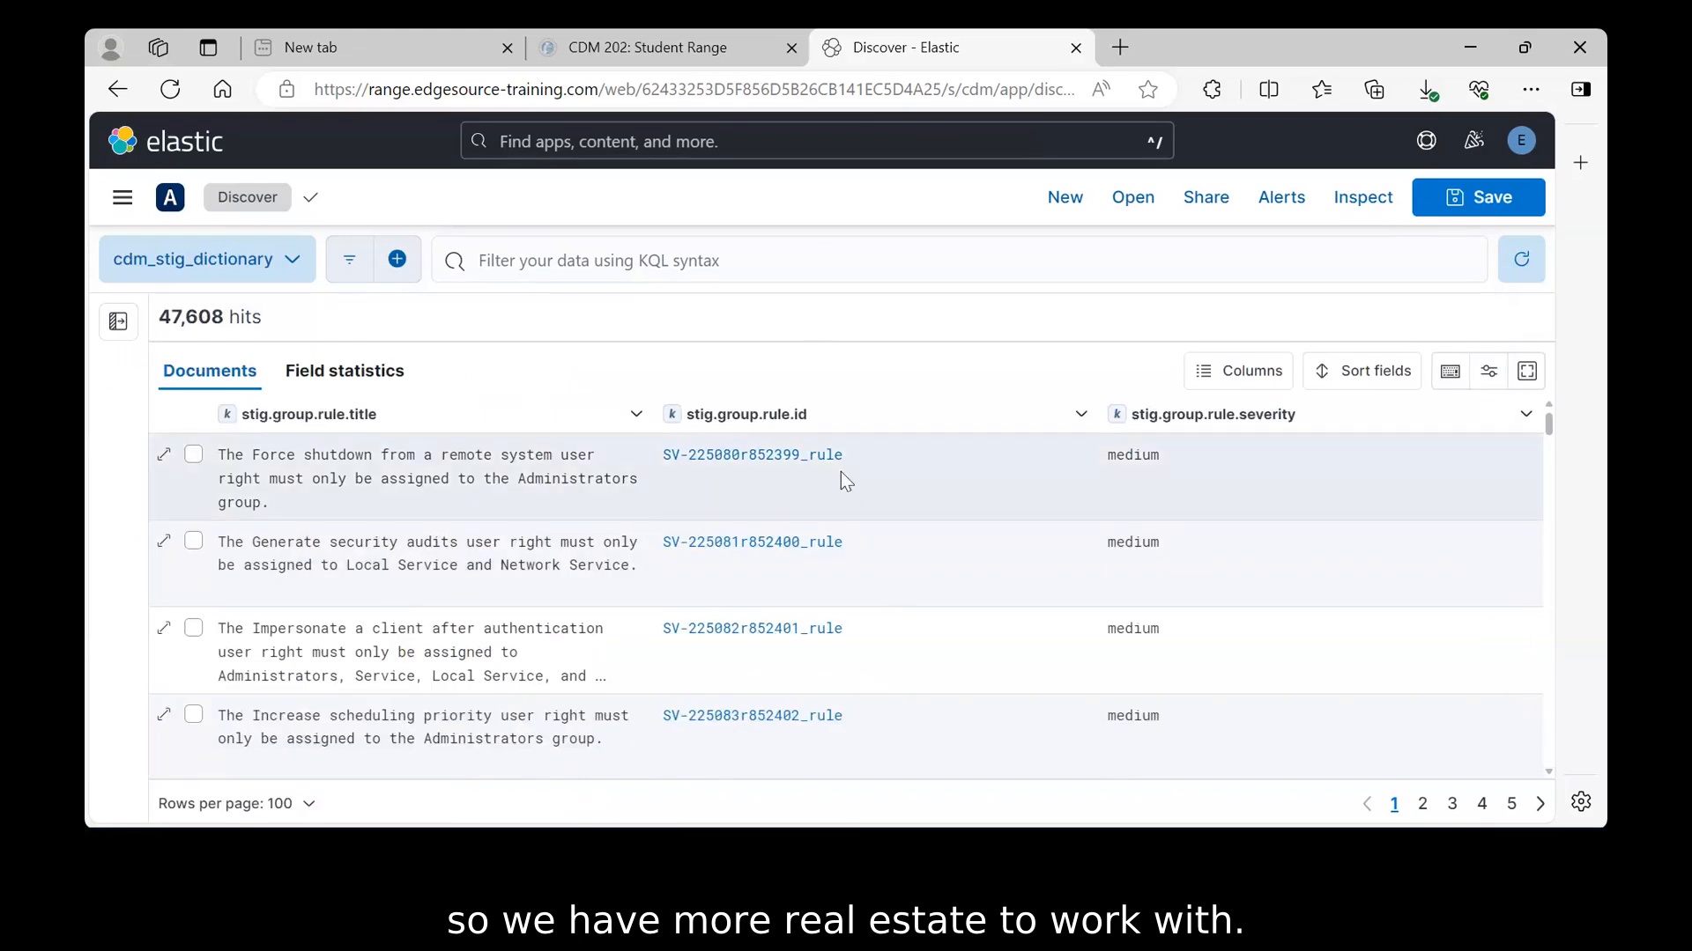
- Query the documents with the KQL expression stig.group.rule.title : *ftp*
left_click(610, 251)
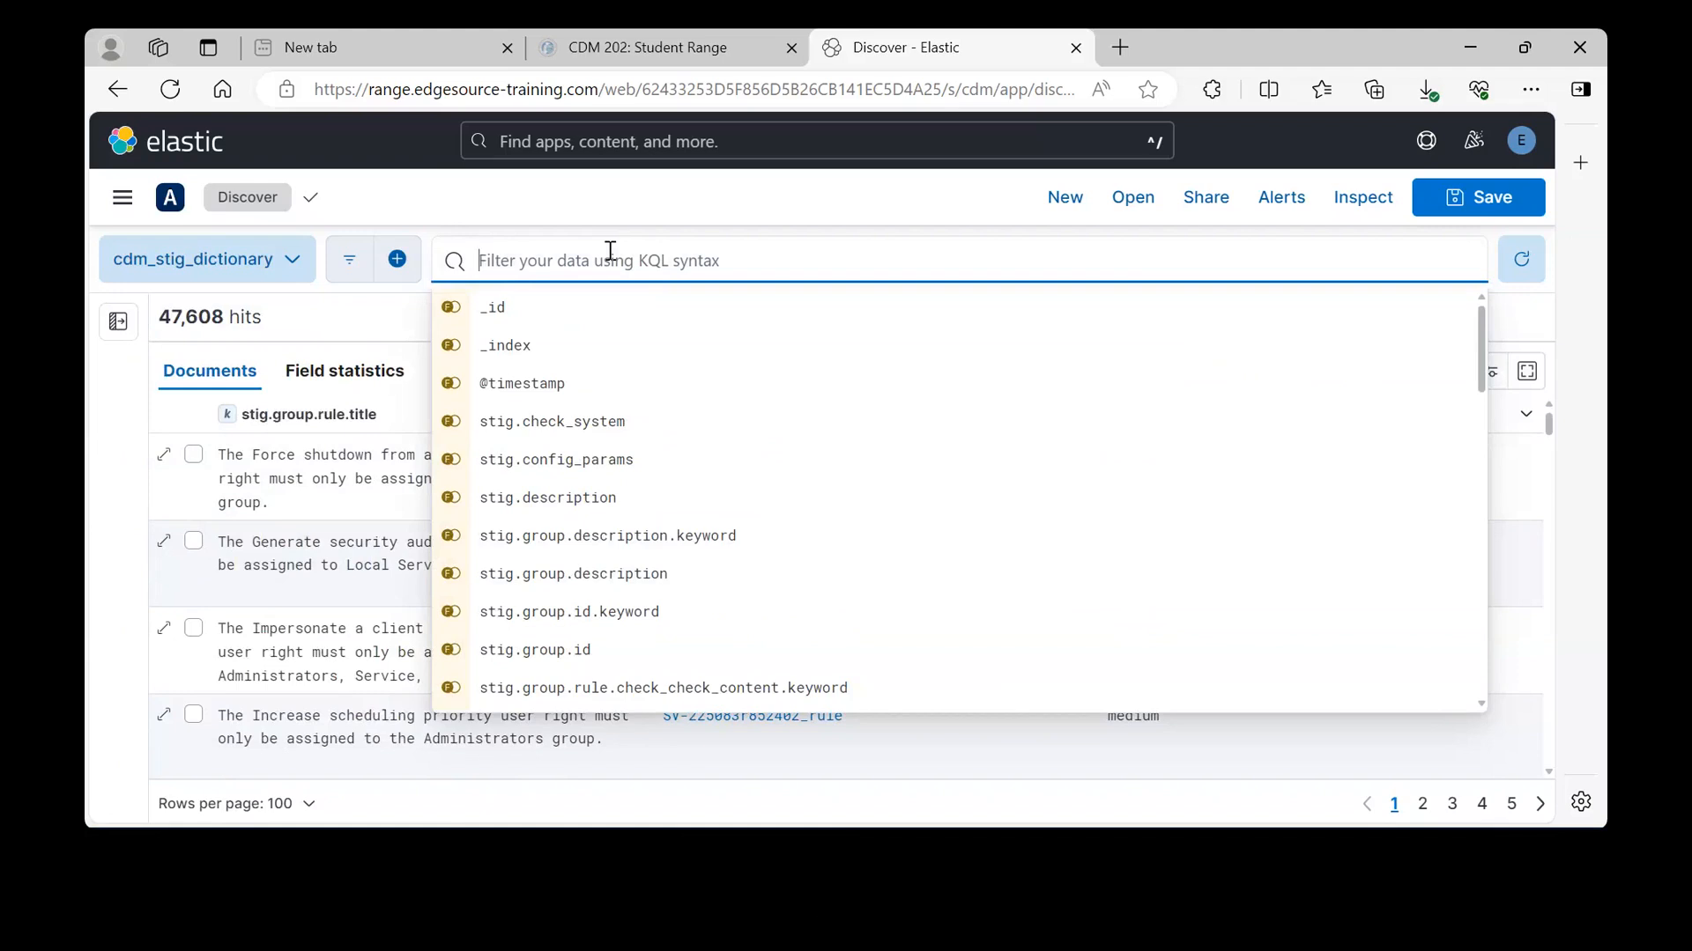
type("stig.")
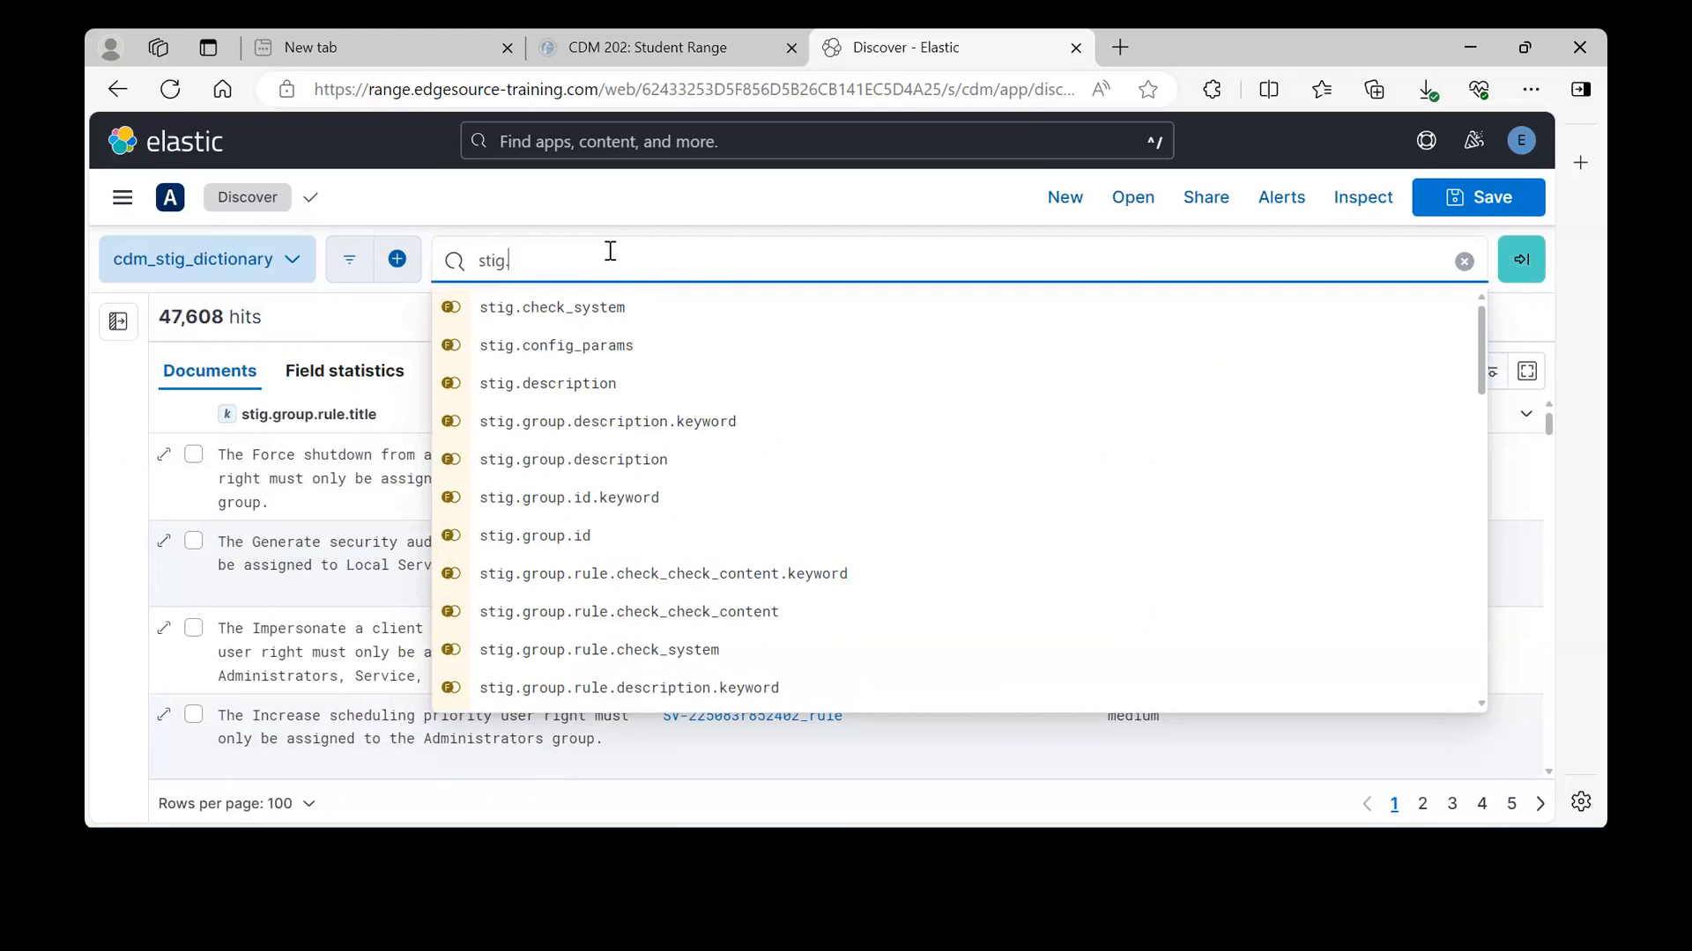
type("group.rule.i")
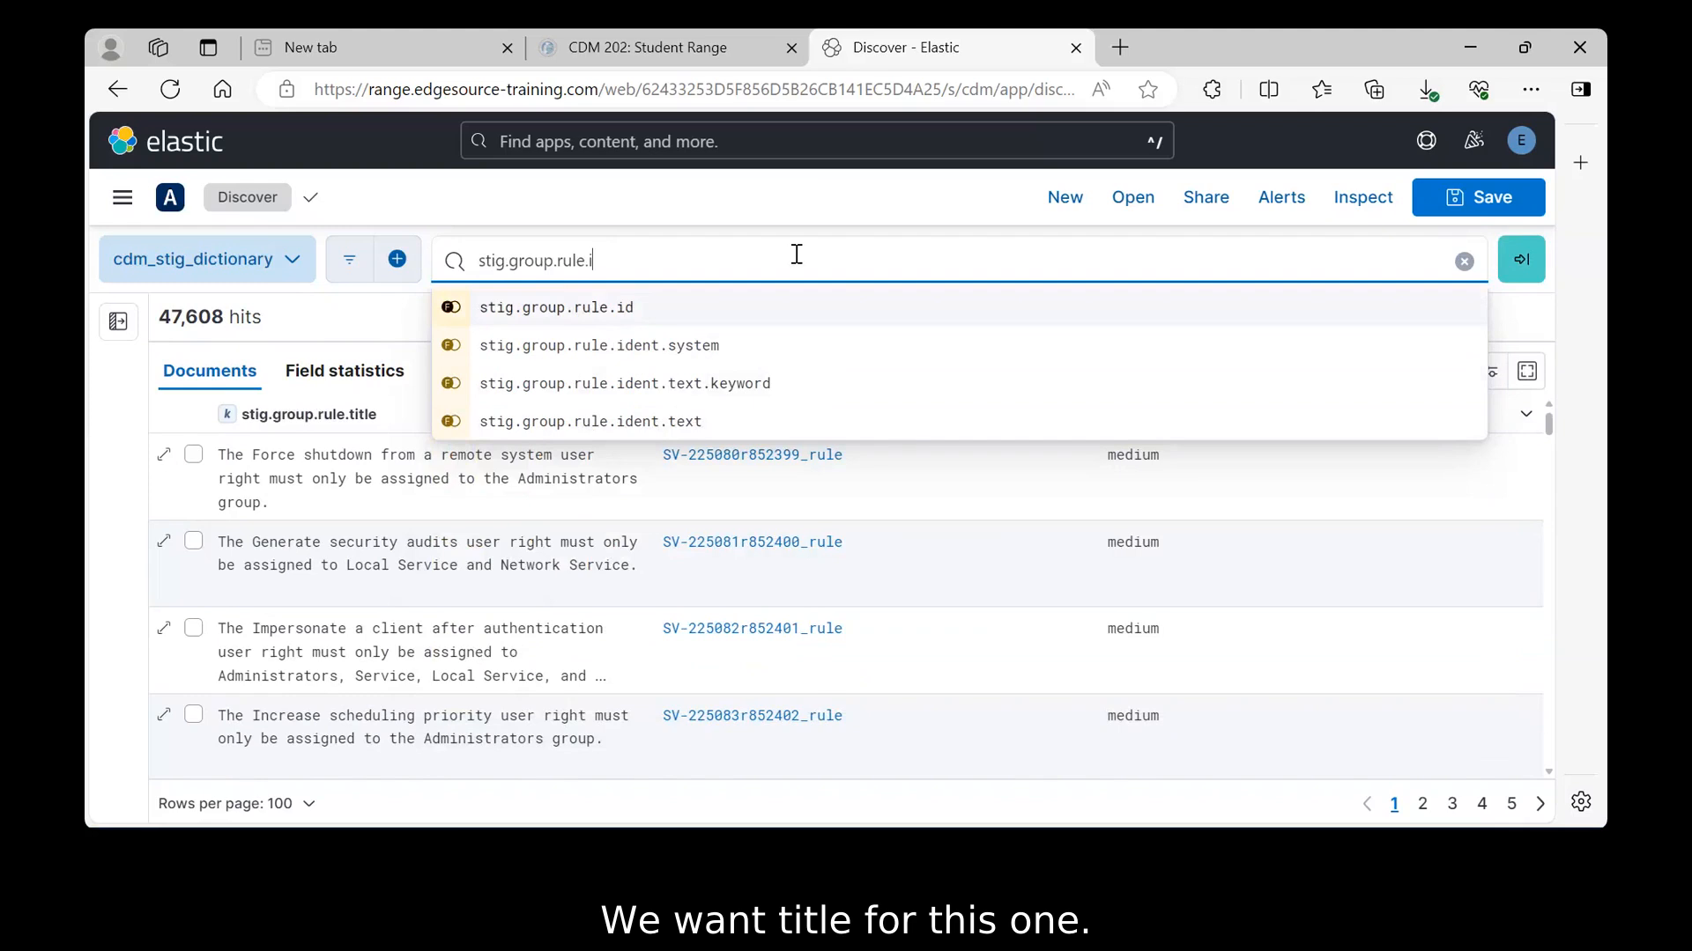
key("BackSpace")
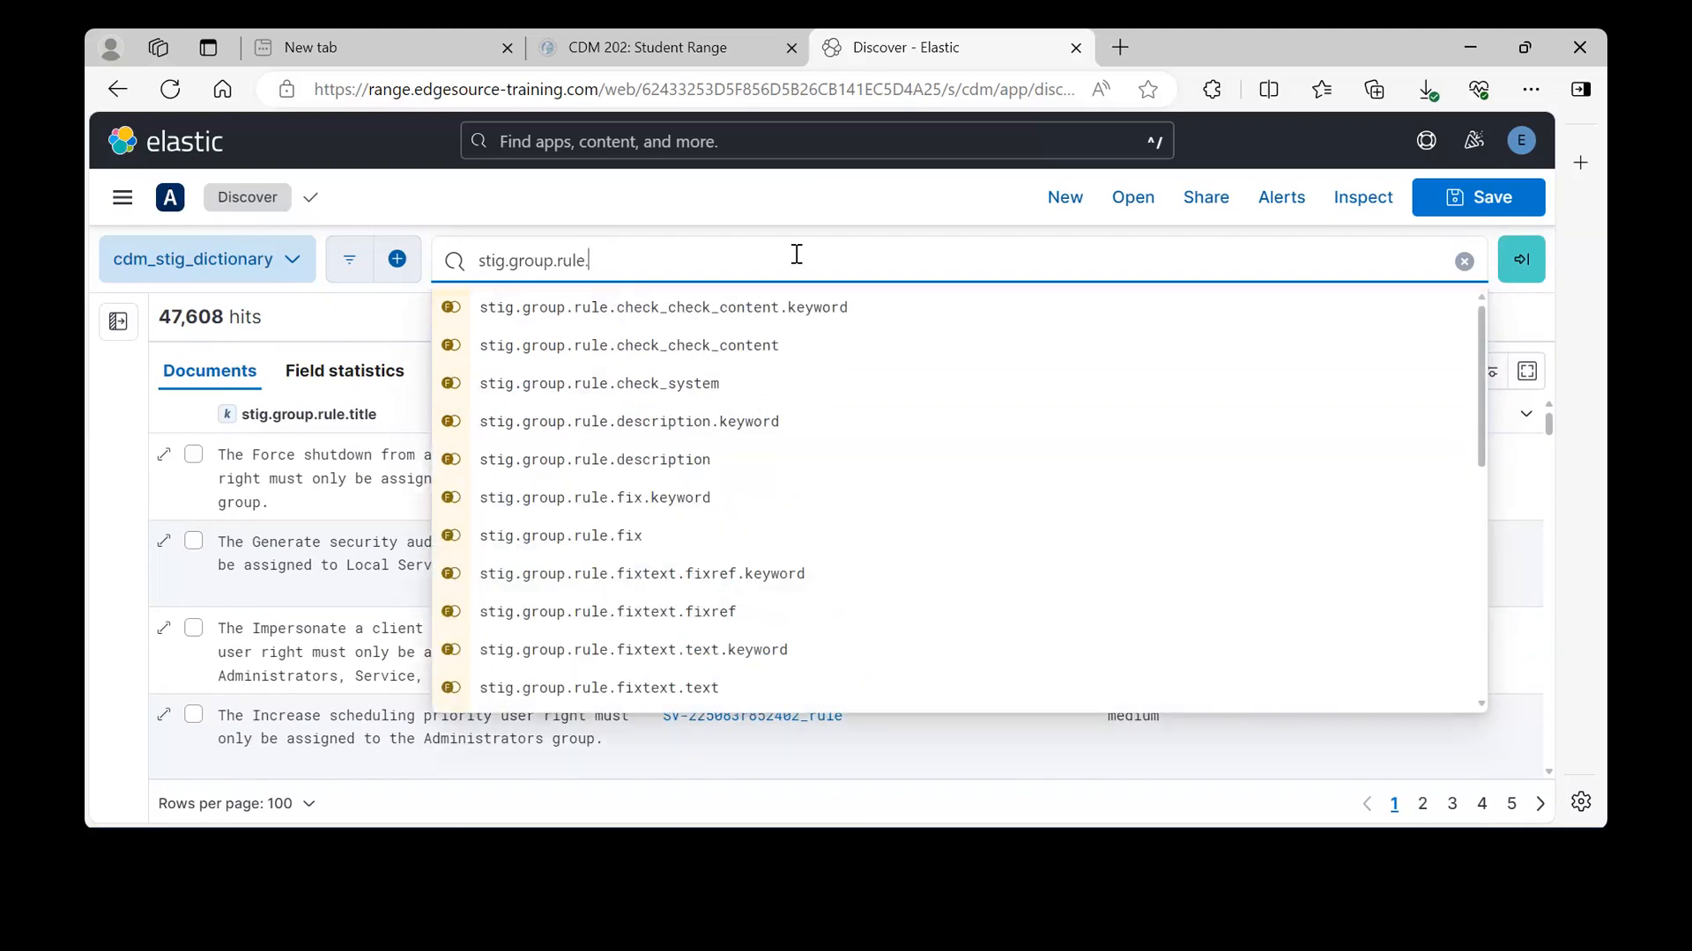
type("t")
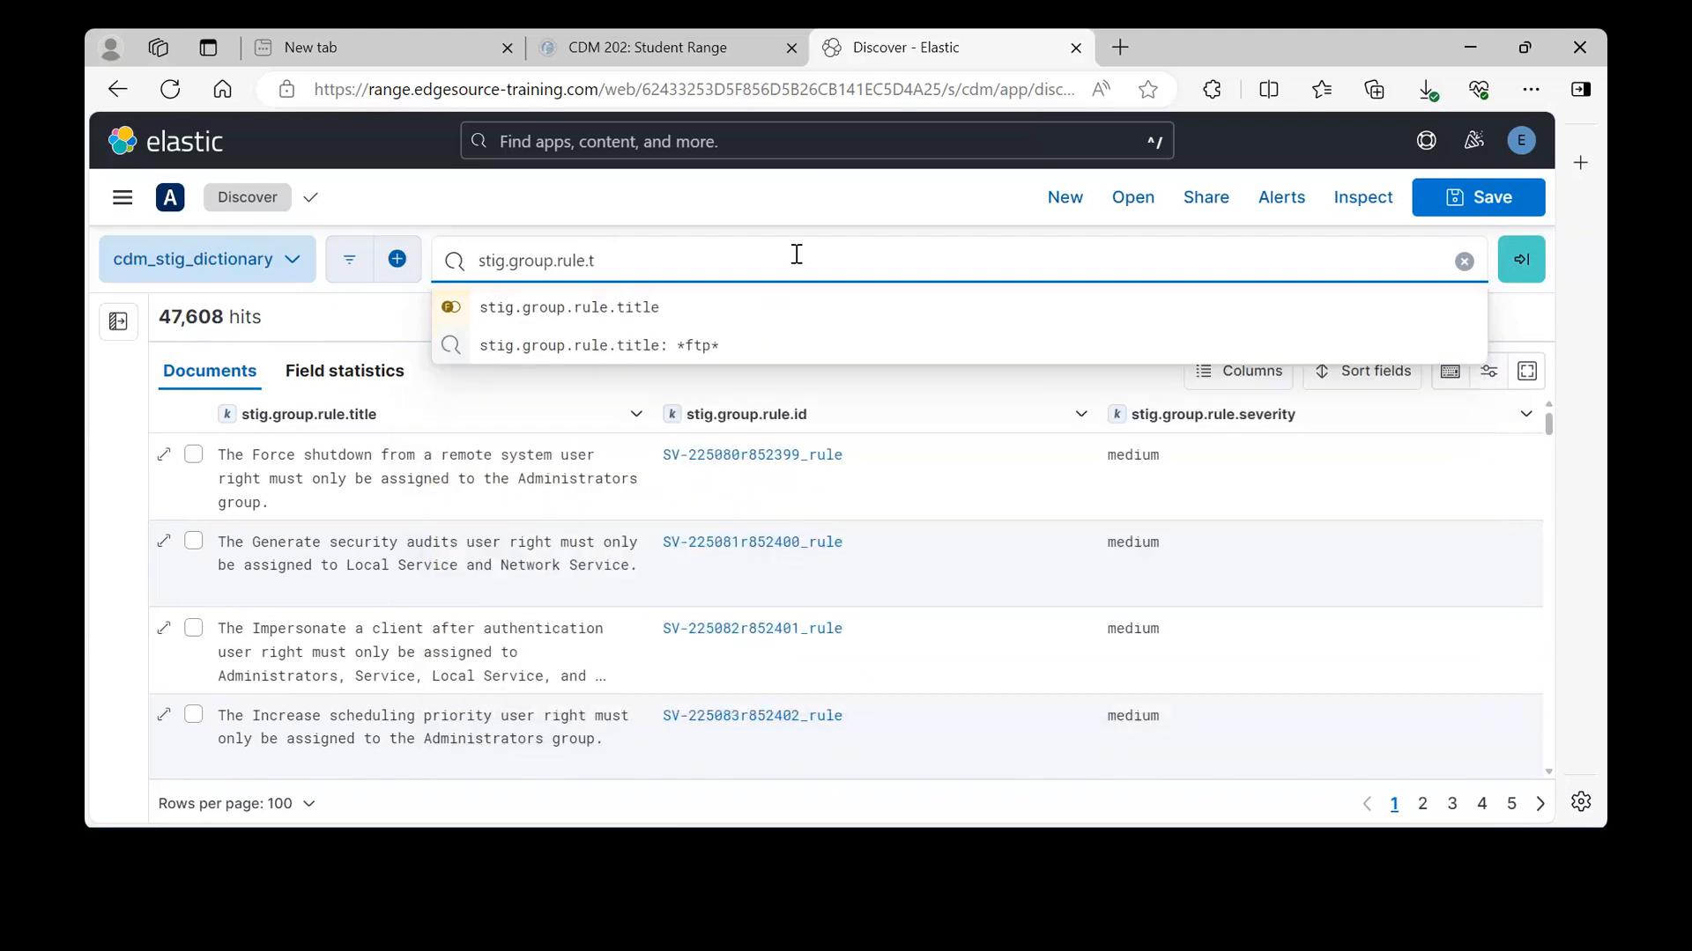
left_click(636, 313)
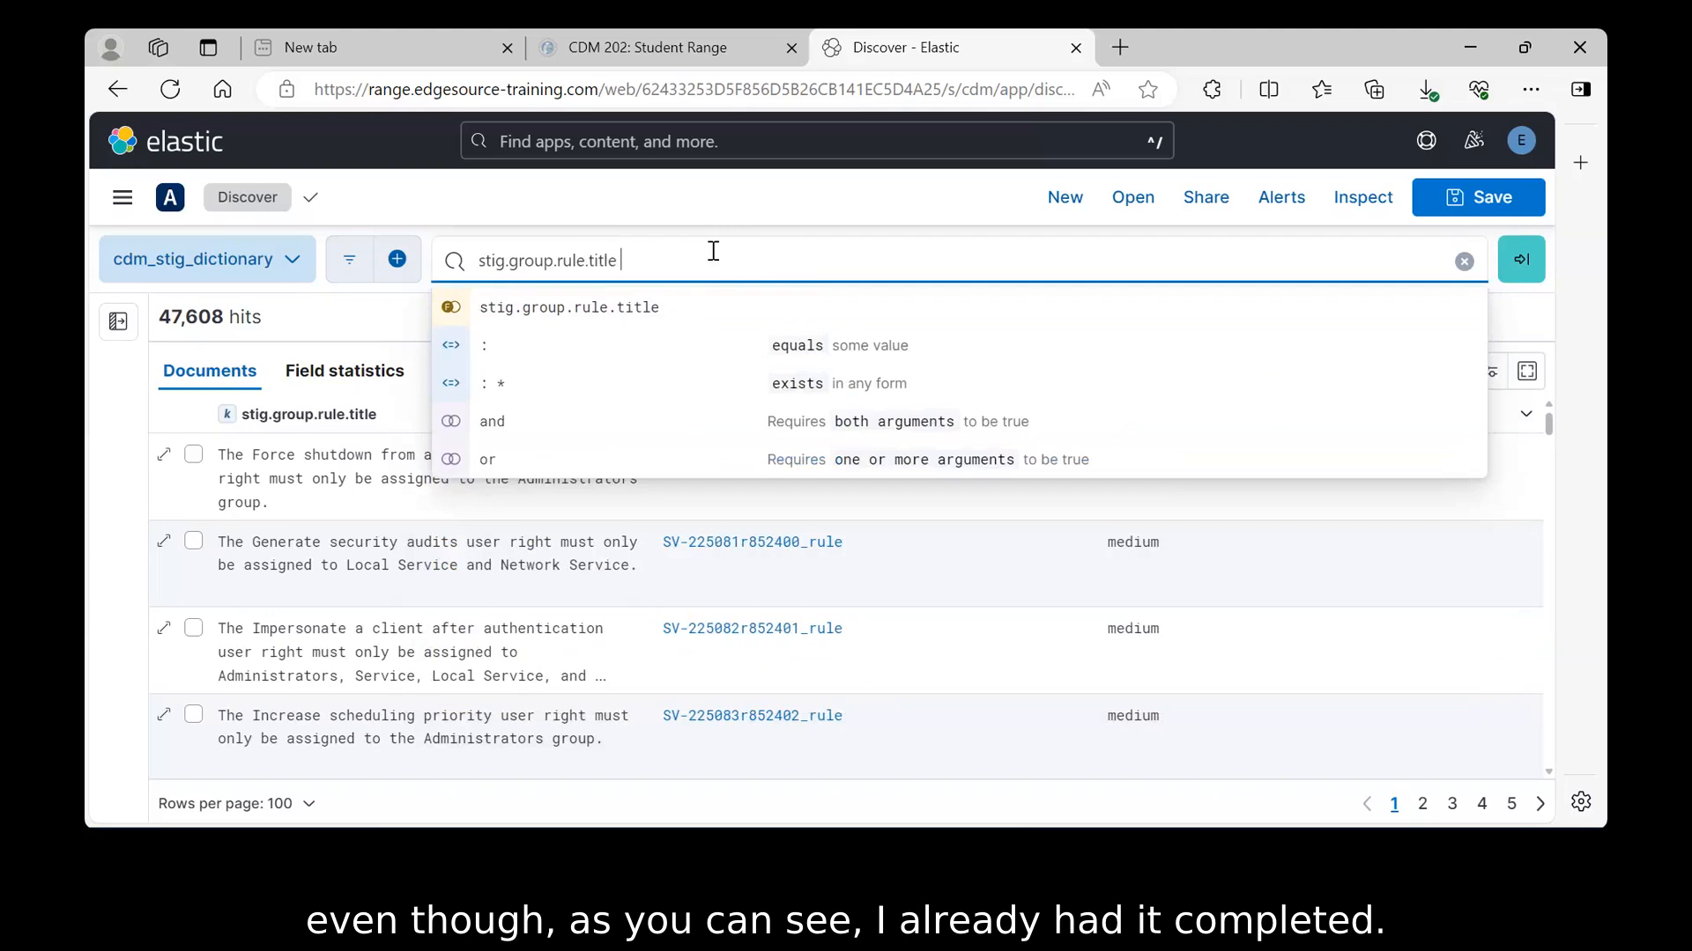
type(":")
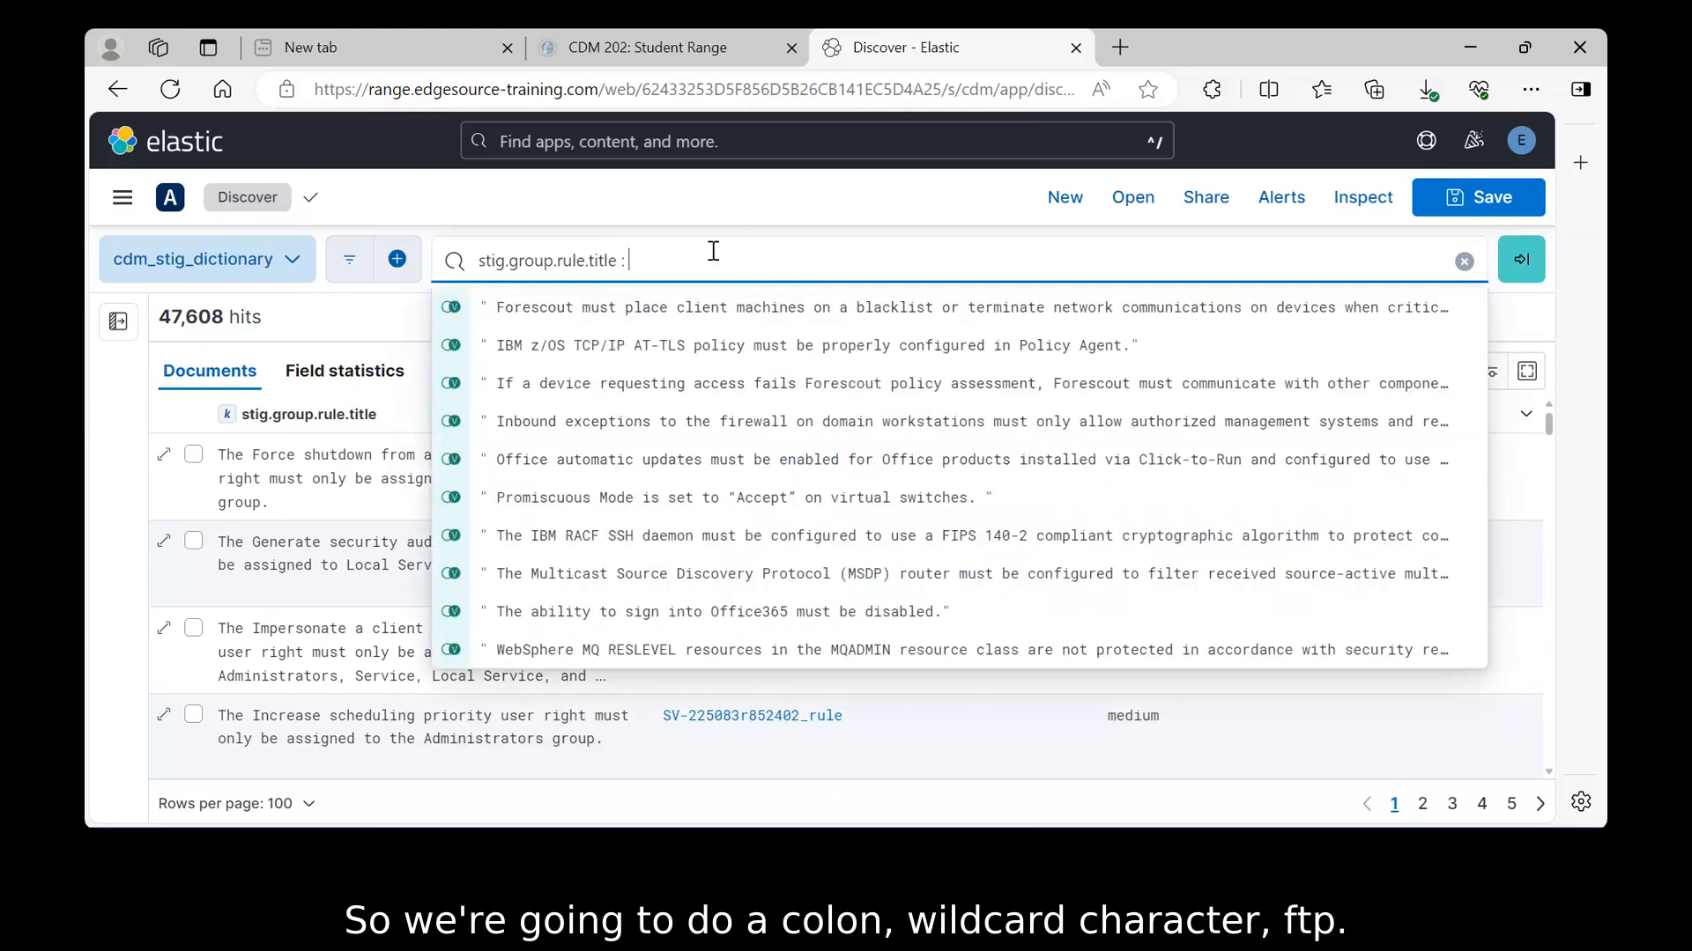
type(" *")
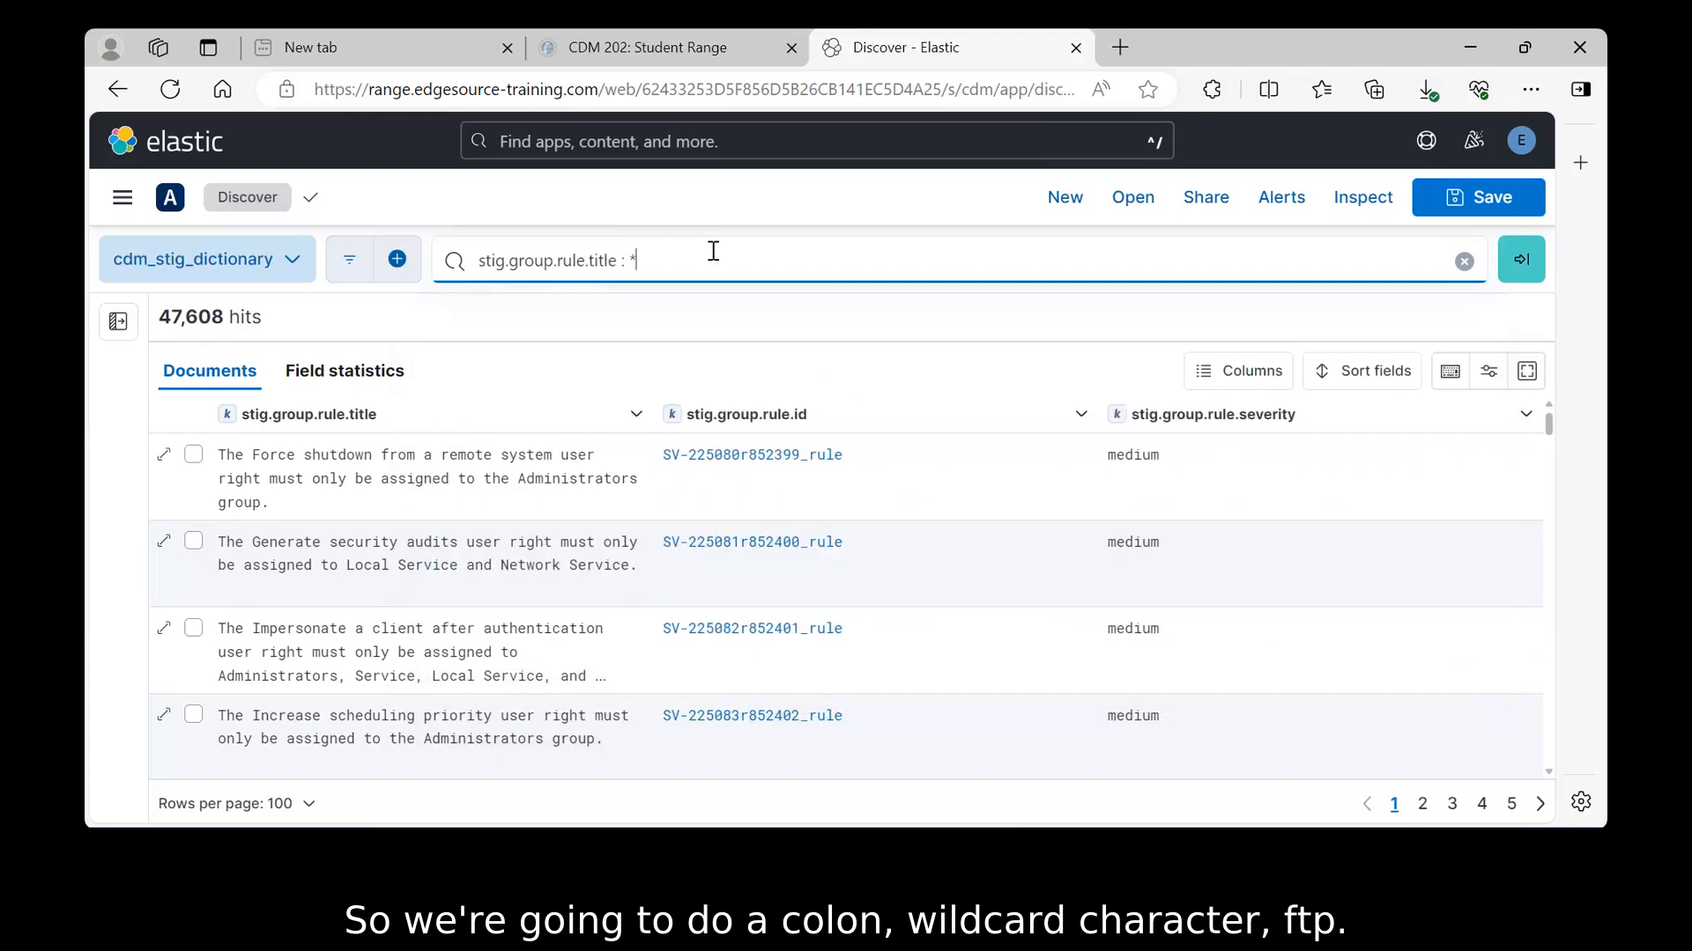
type("ftp*")
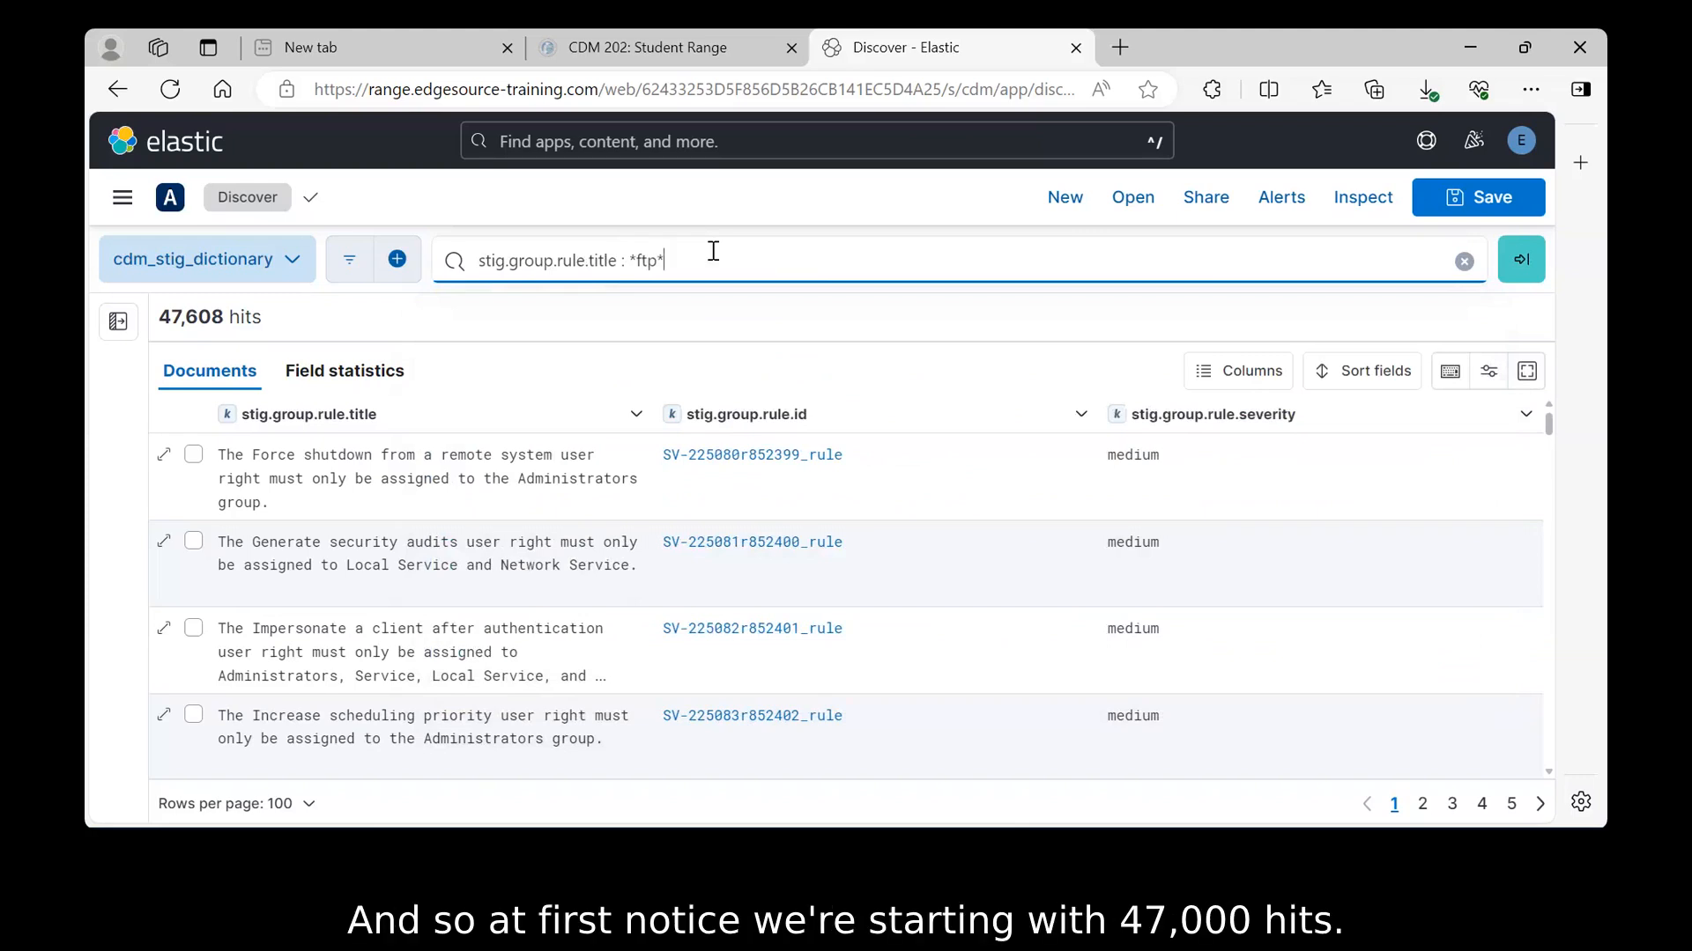
key("Return")
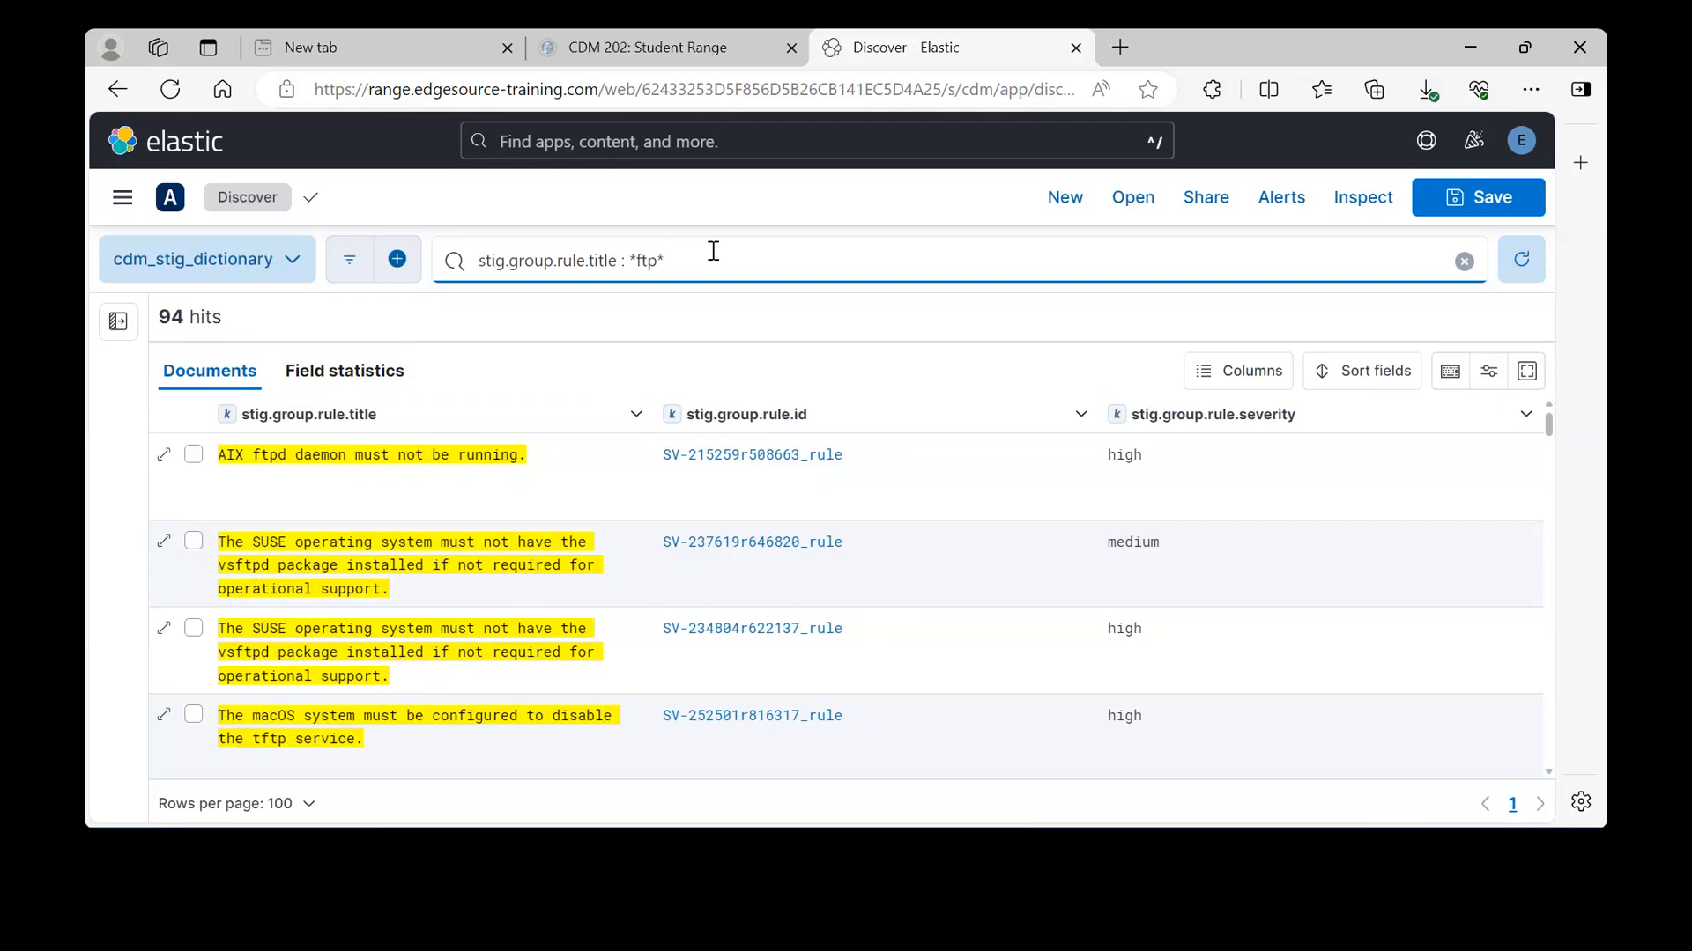
- Extend the KQL query with "and stig.group.rule.title : *FTP*" and run it
type("and ")
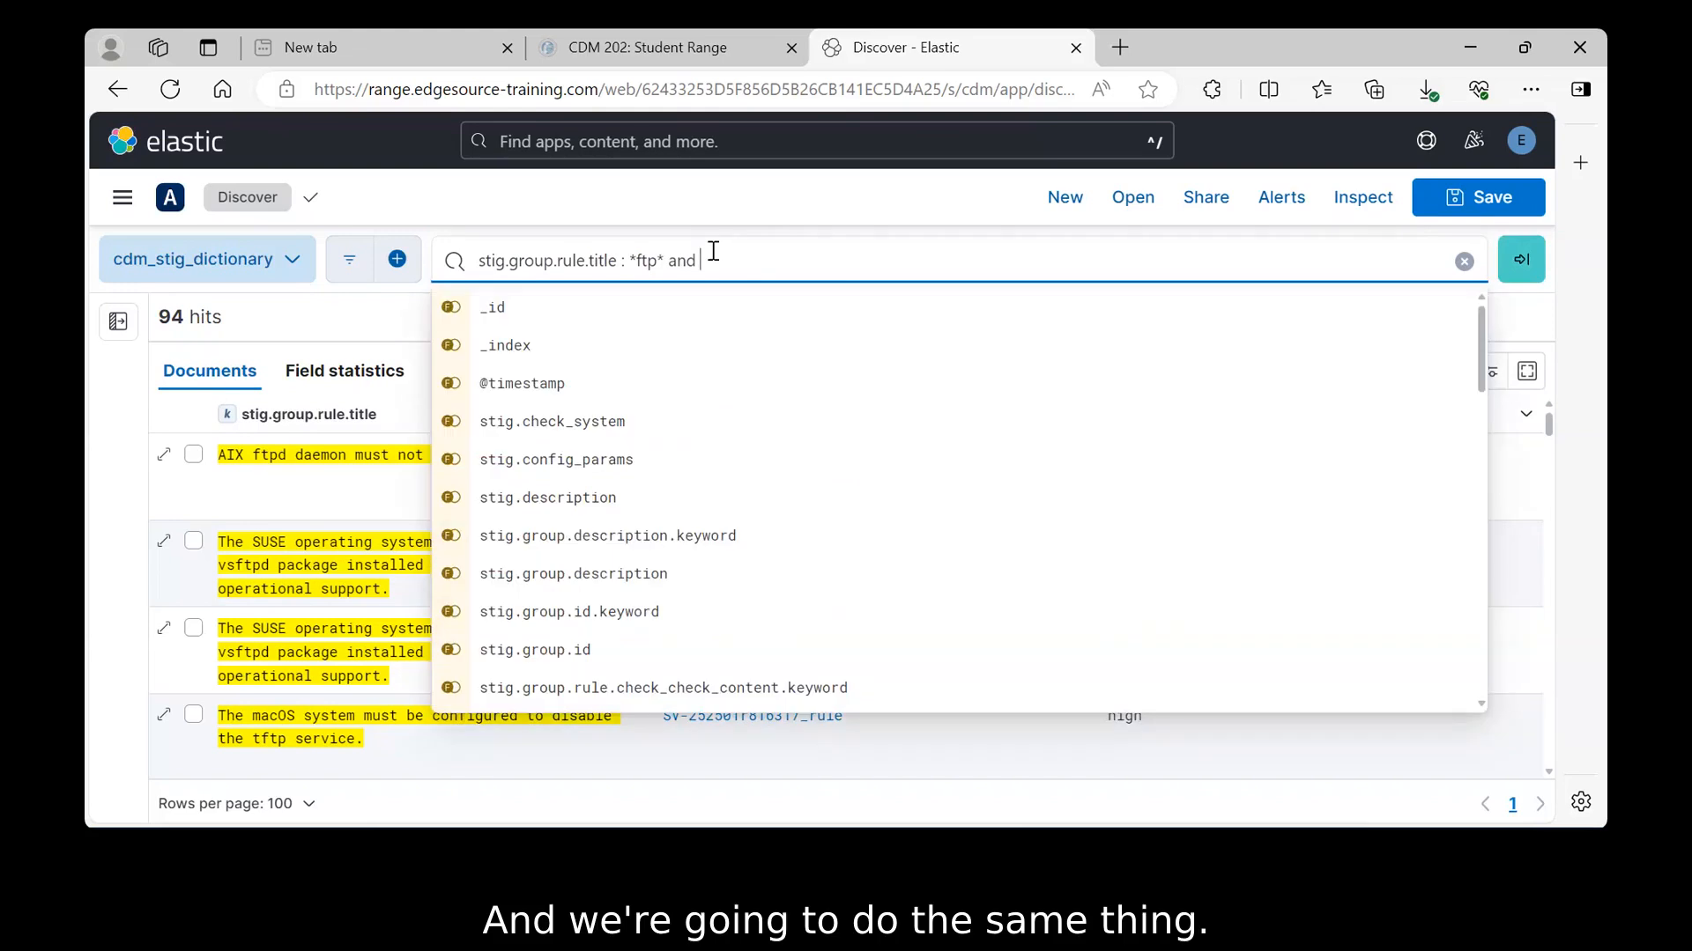
type("s")
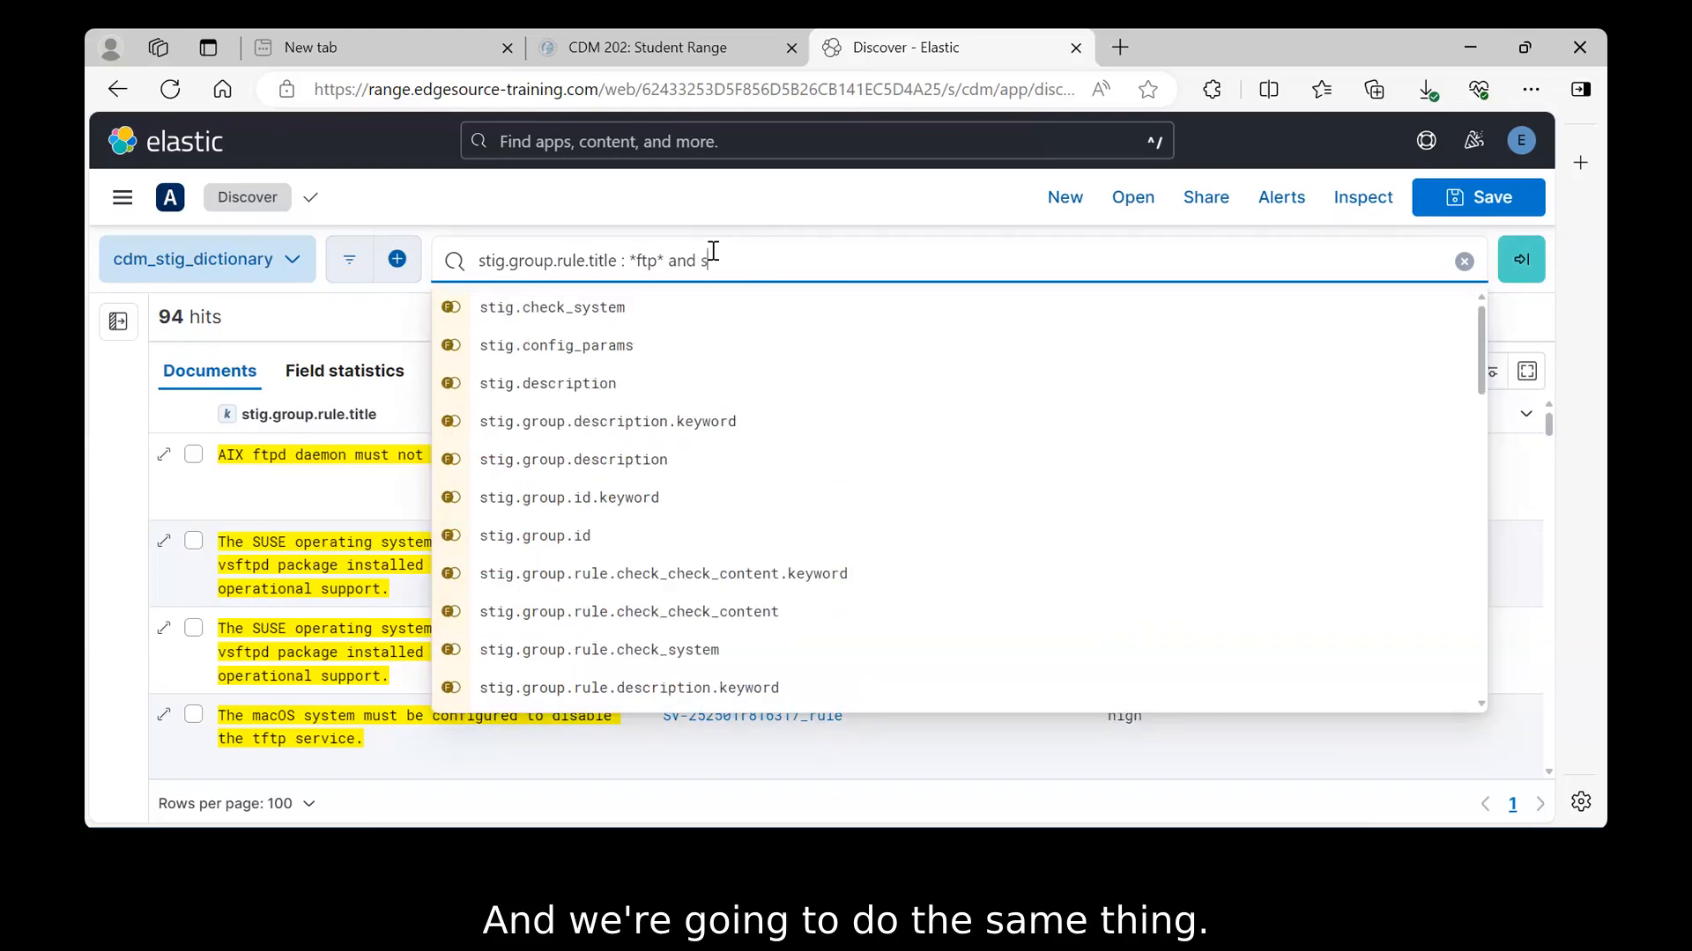
key("BackSpace")
type("st")
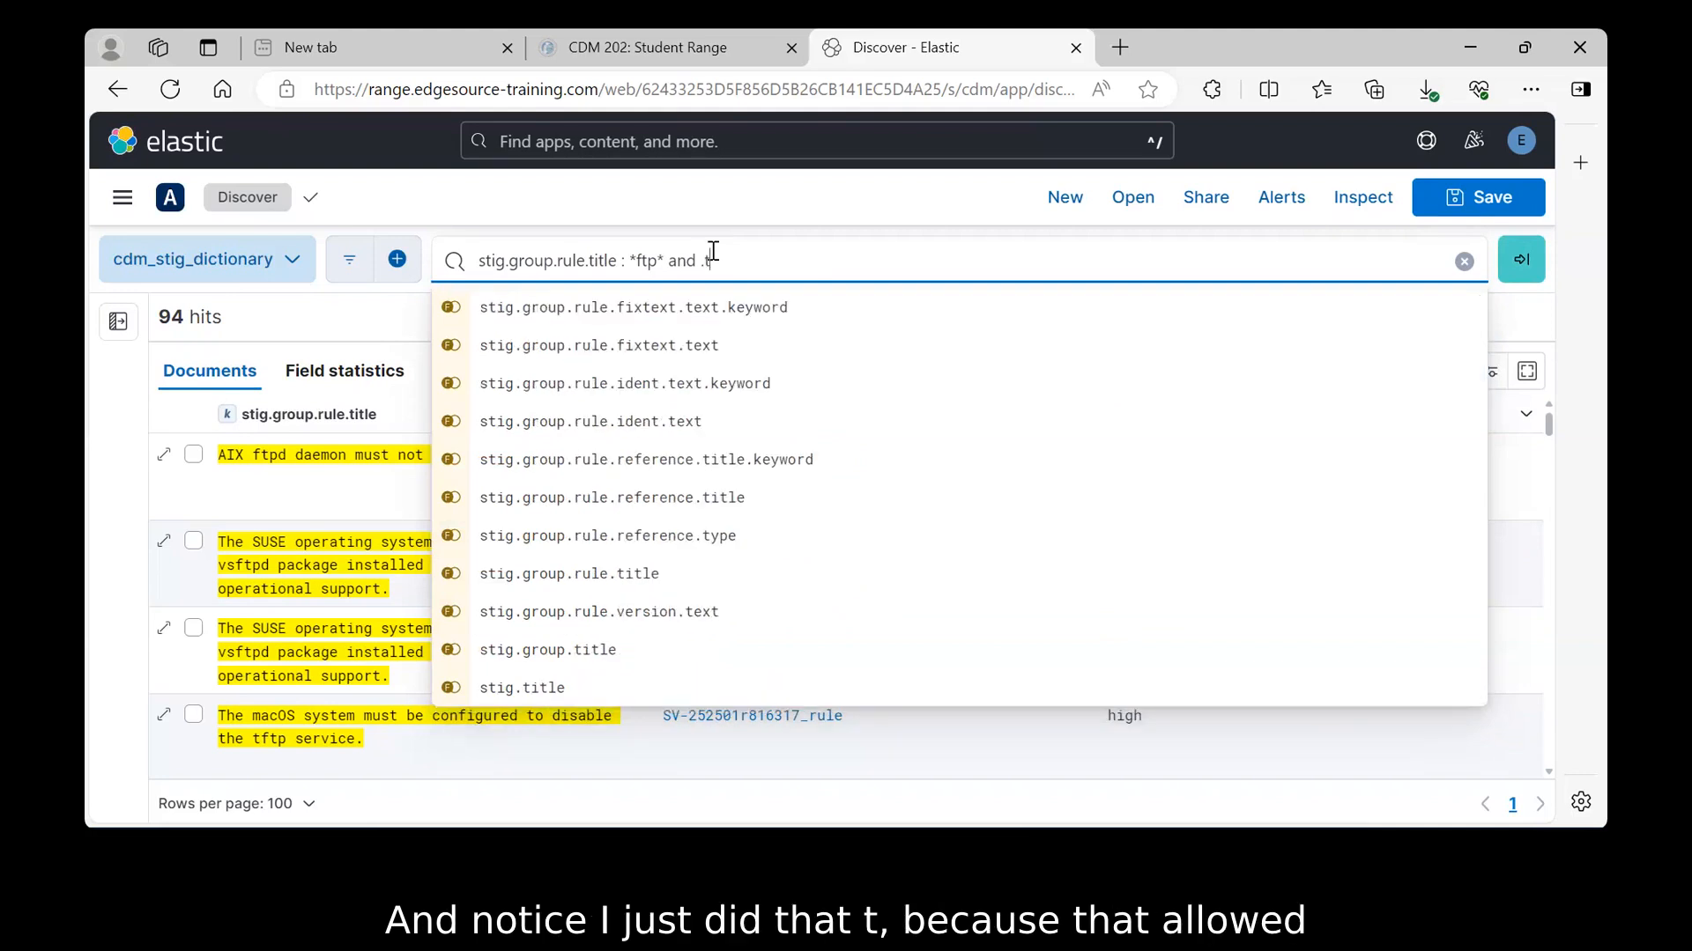
left_click(631, 582)
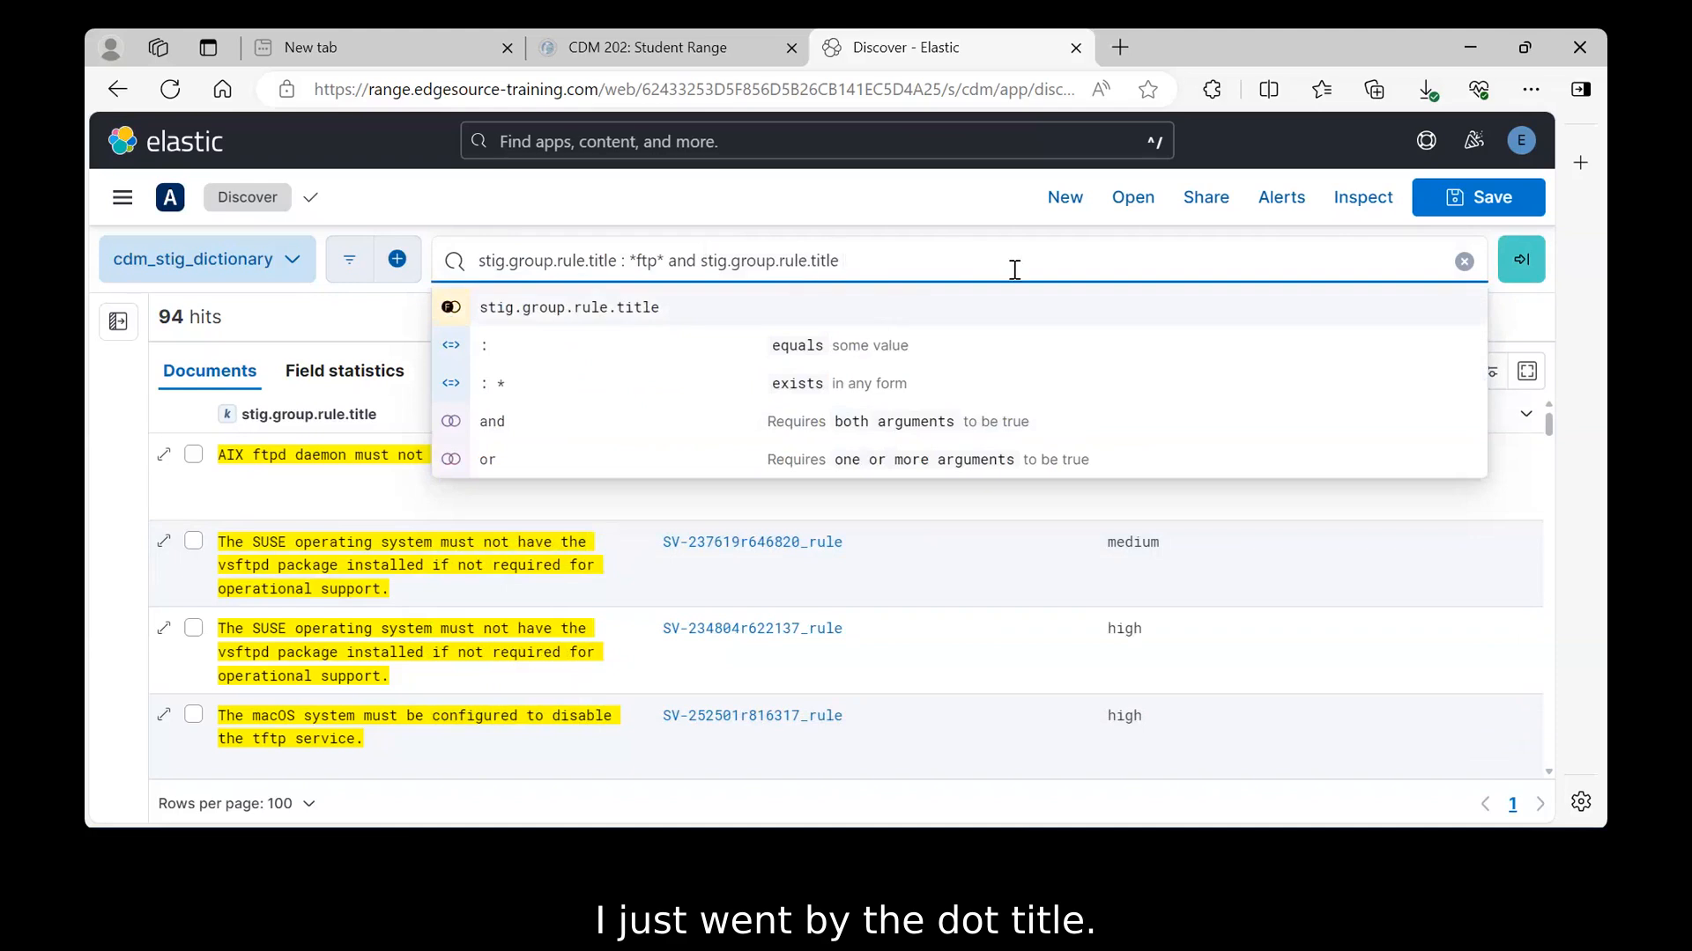
type(": ")
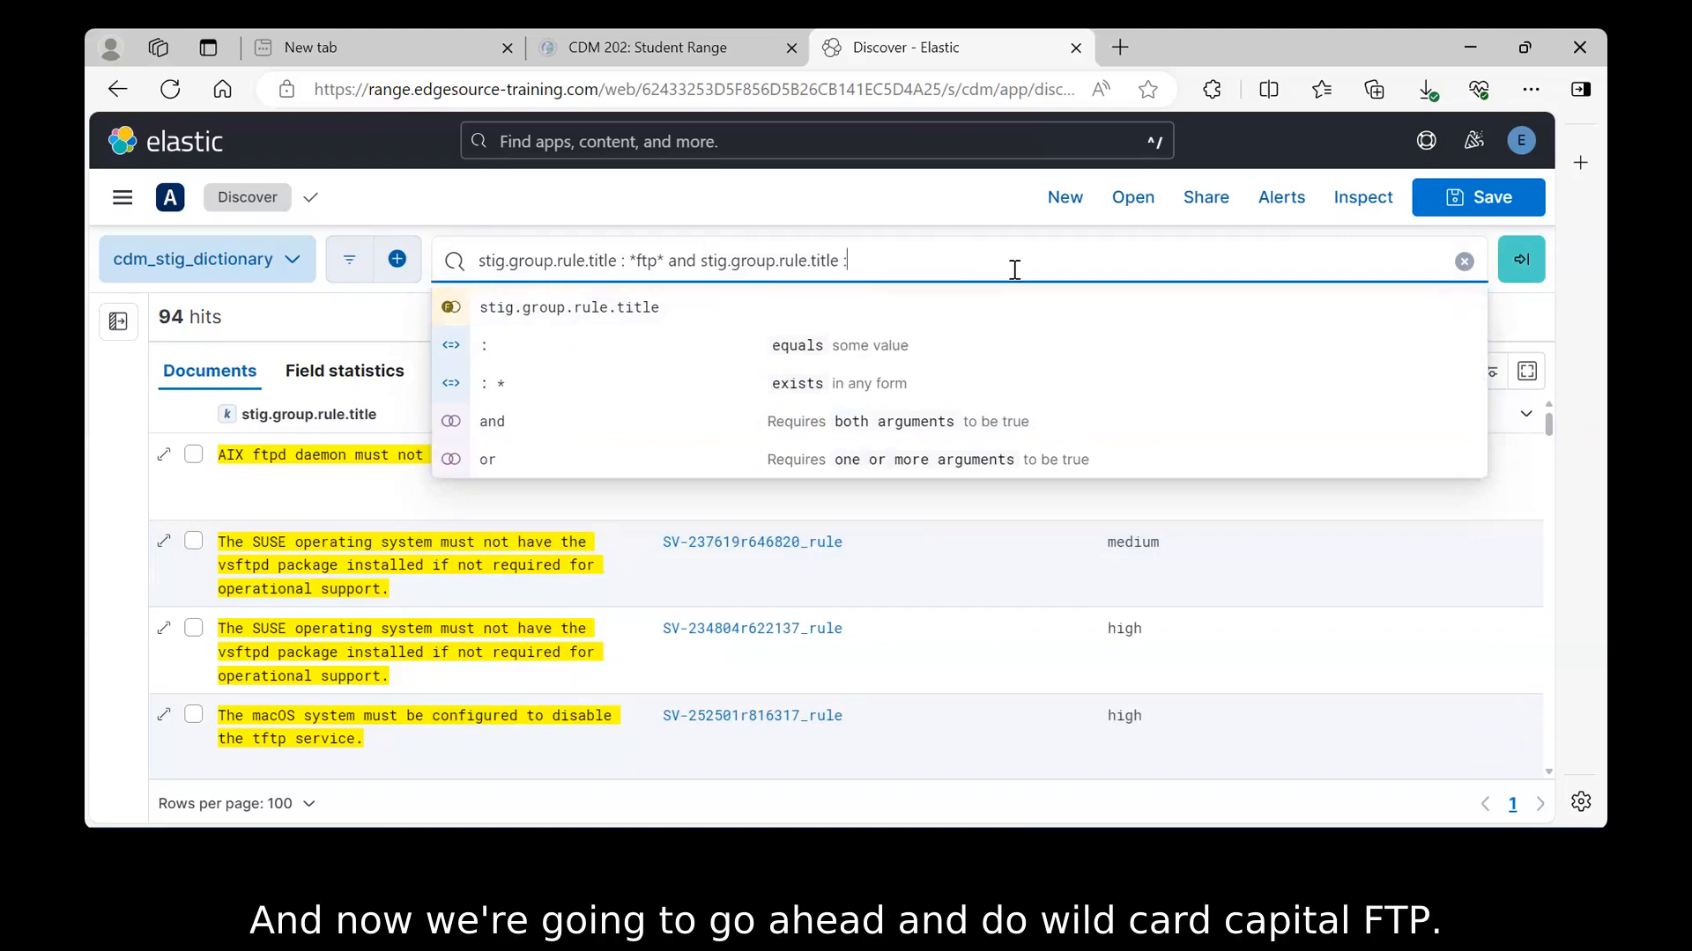
type("*")
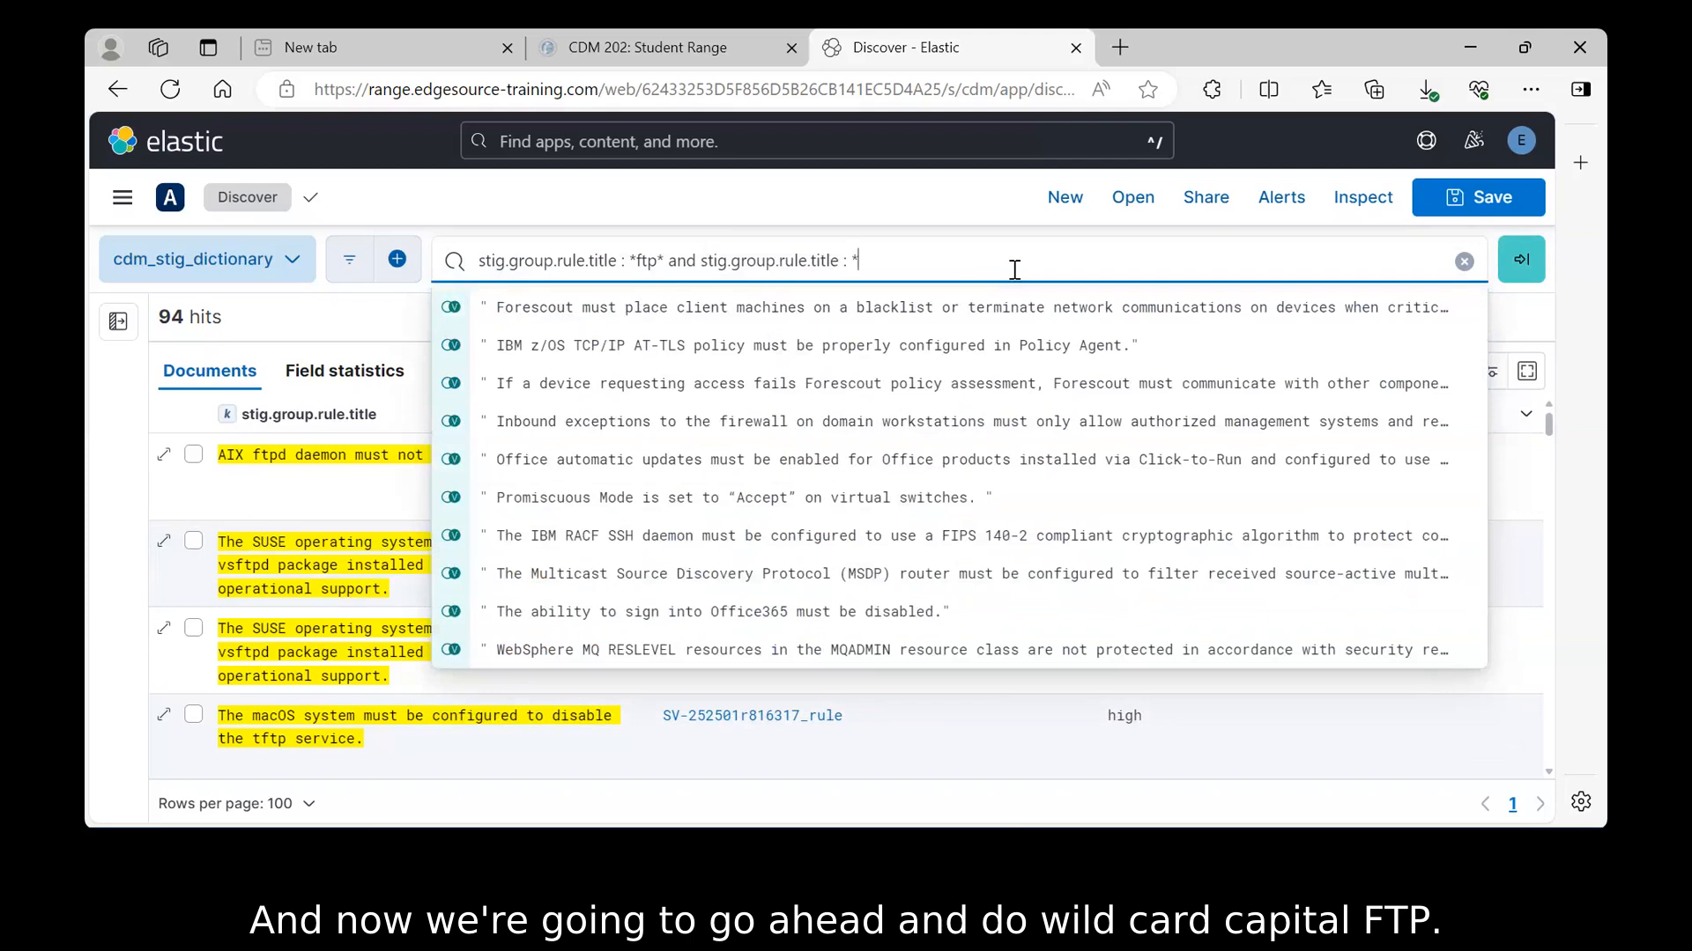
type("FTP")
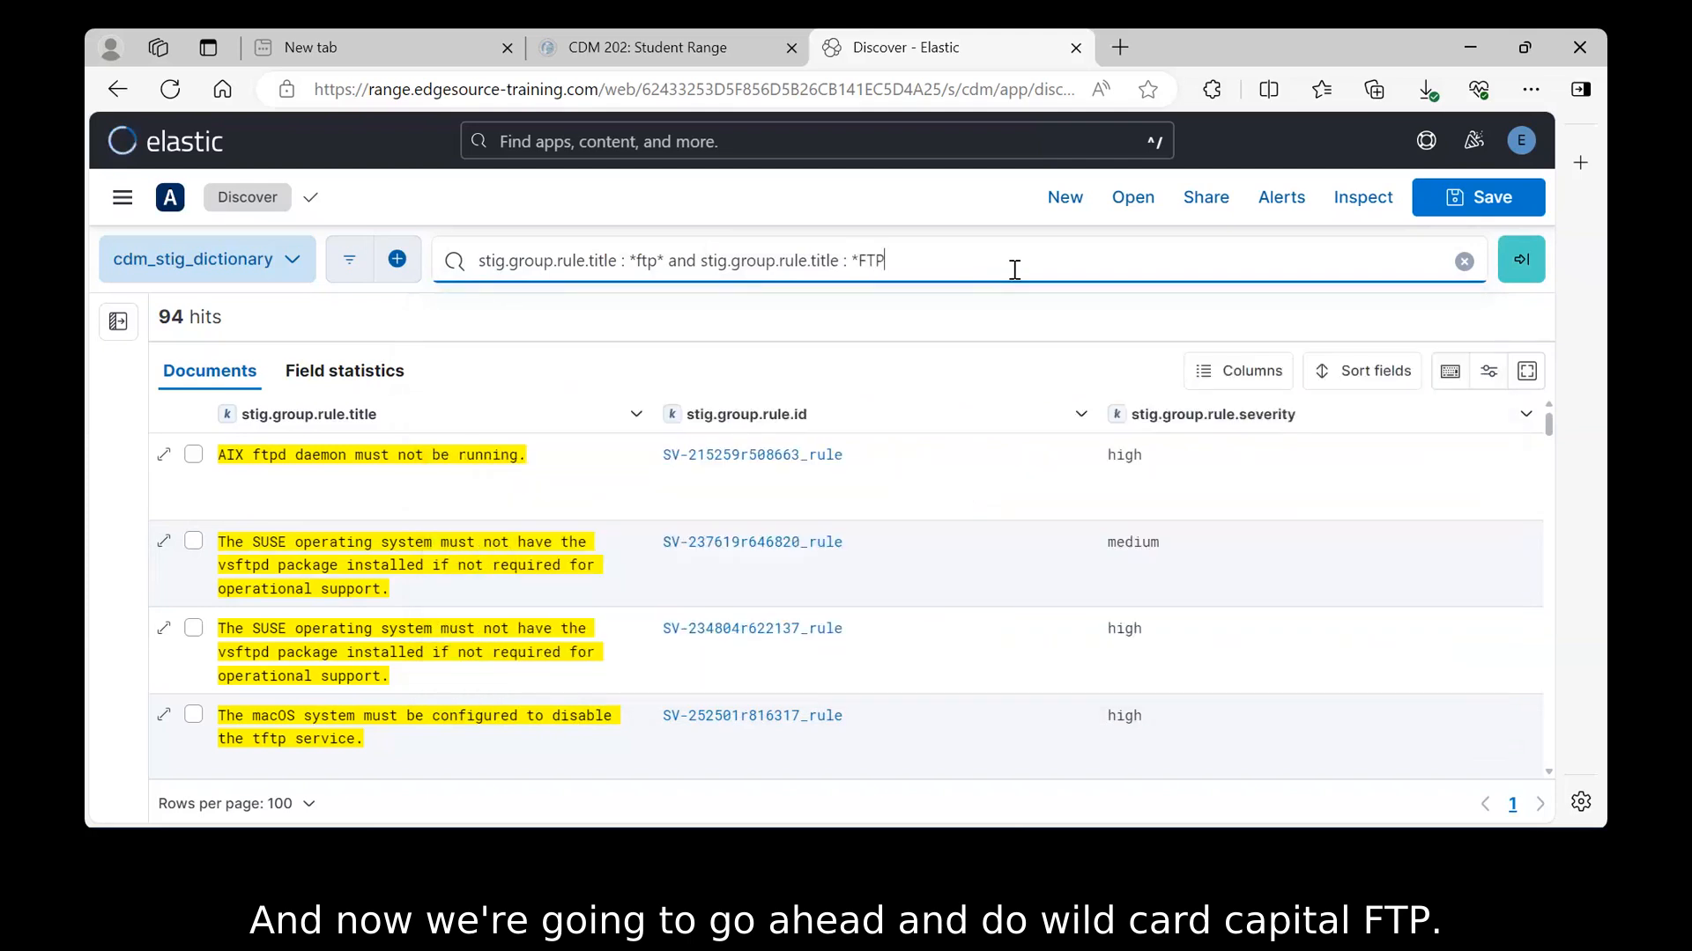
type("*")
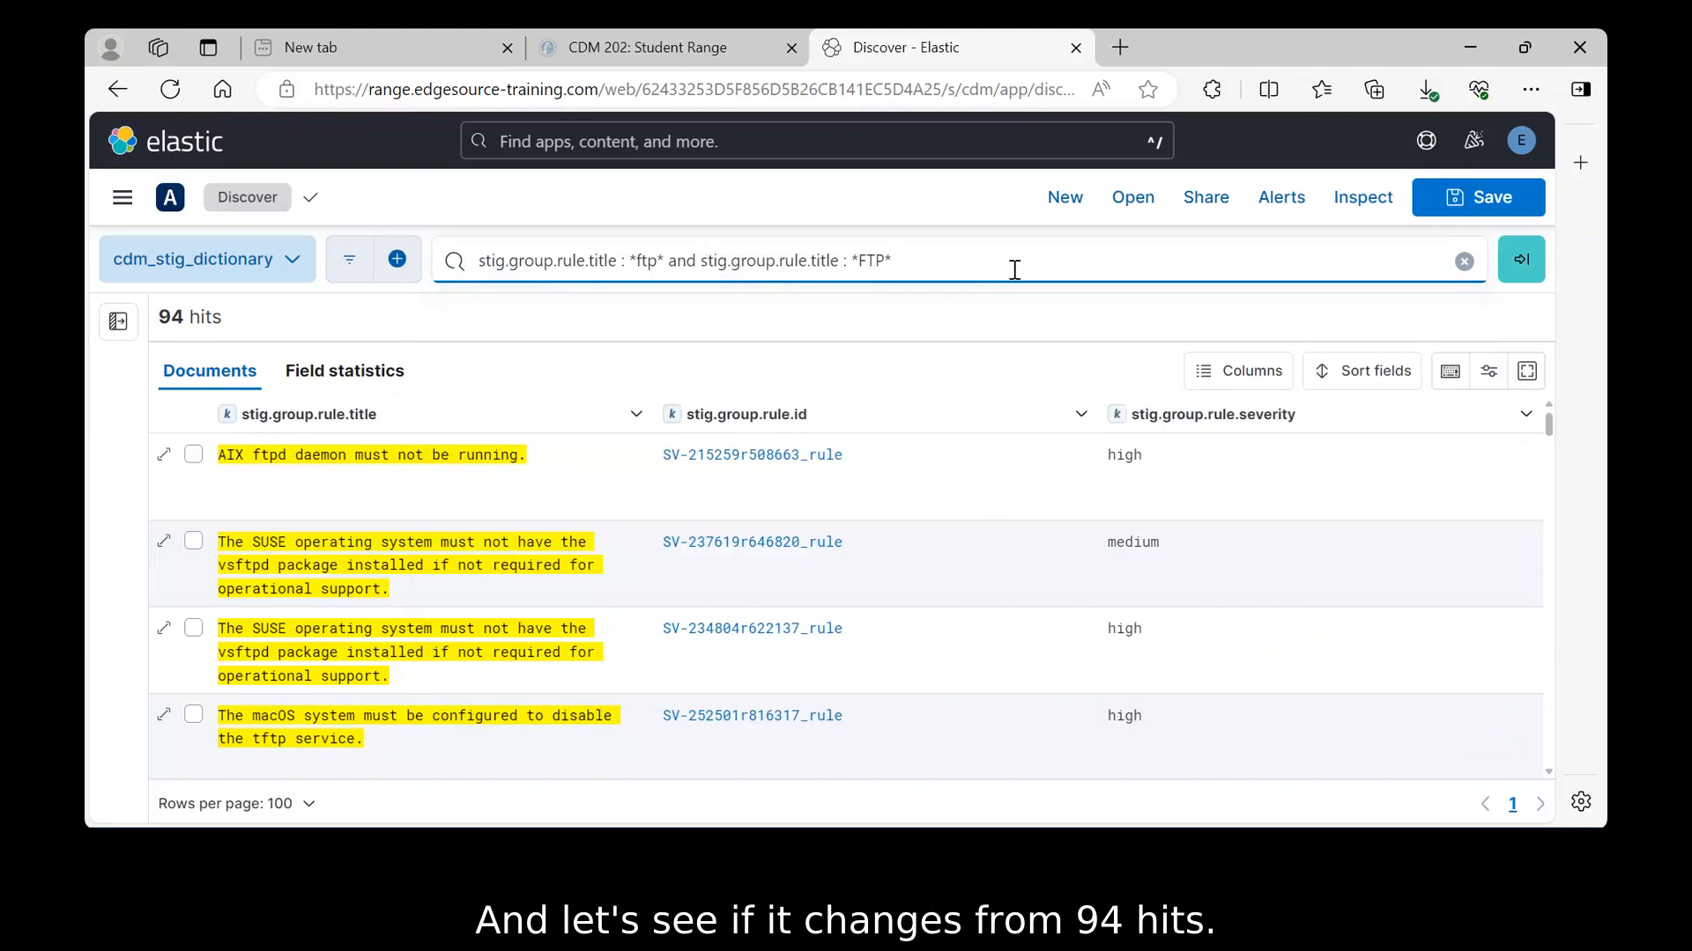
key("Return")
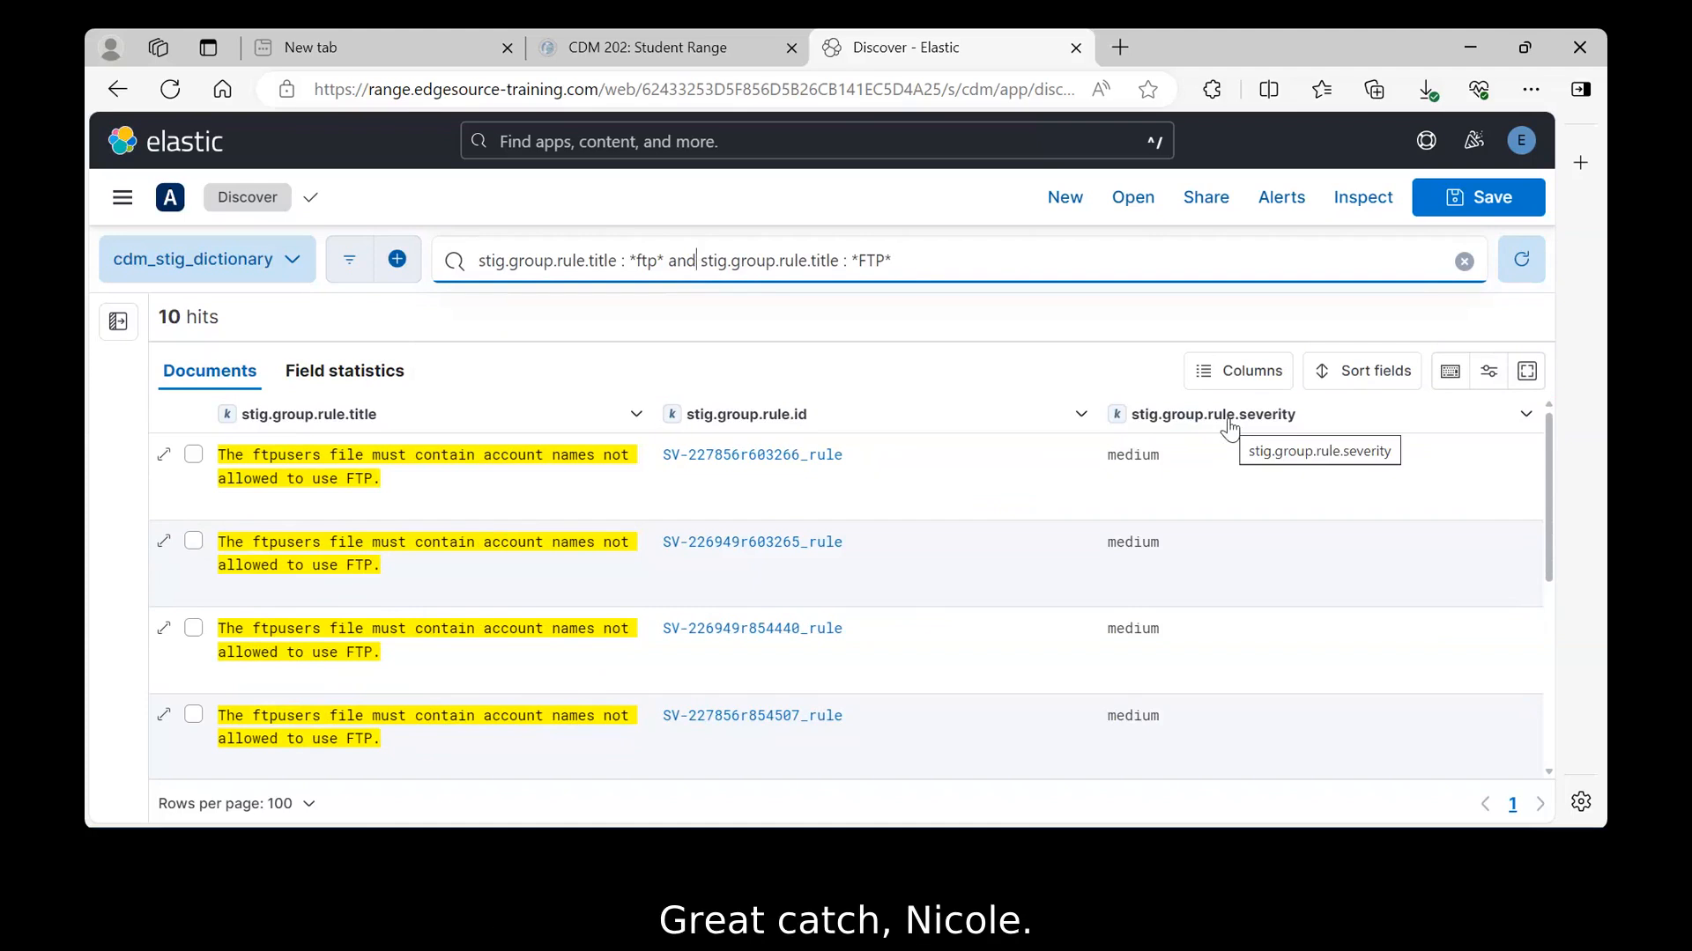
- Change the operator between the two rule title conditions to "or" and rerun the query
key("BackSpace")
key("BackSpace")
key("BackSpace")
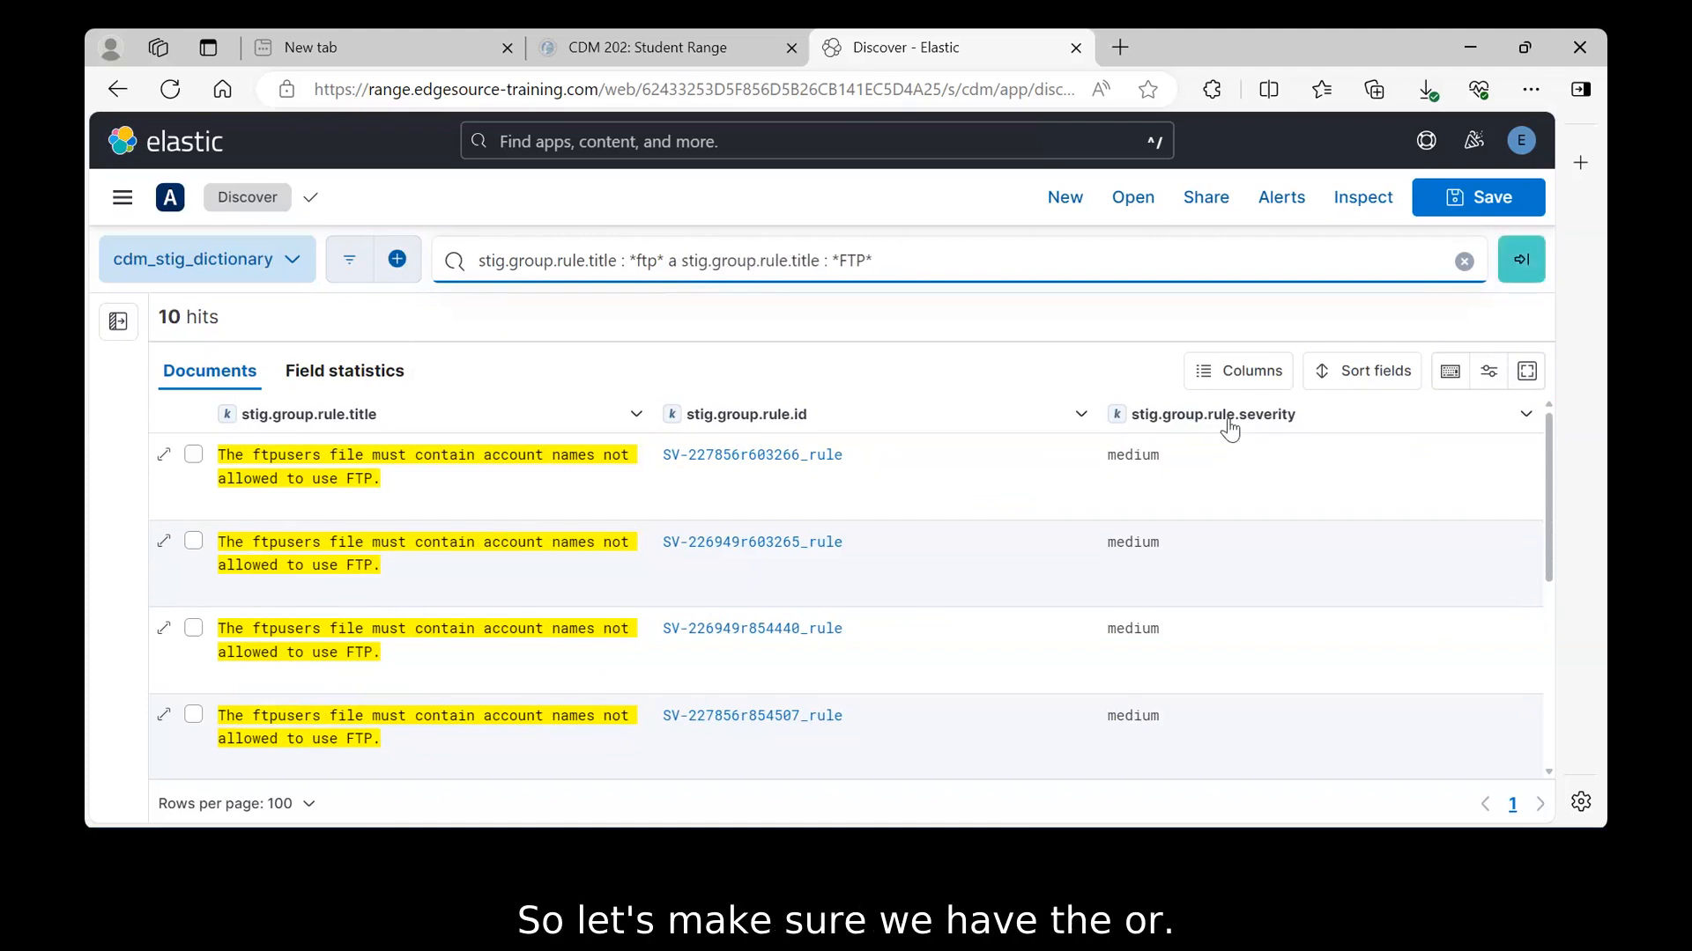
type("or")
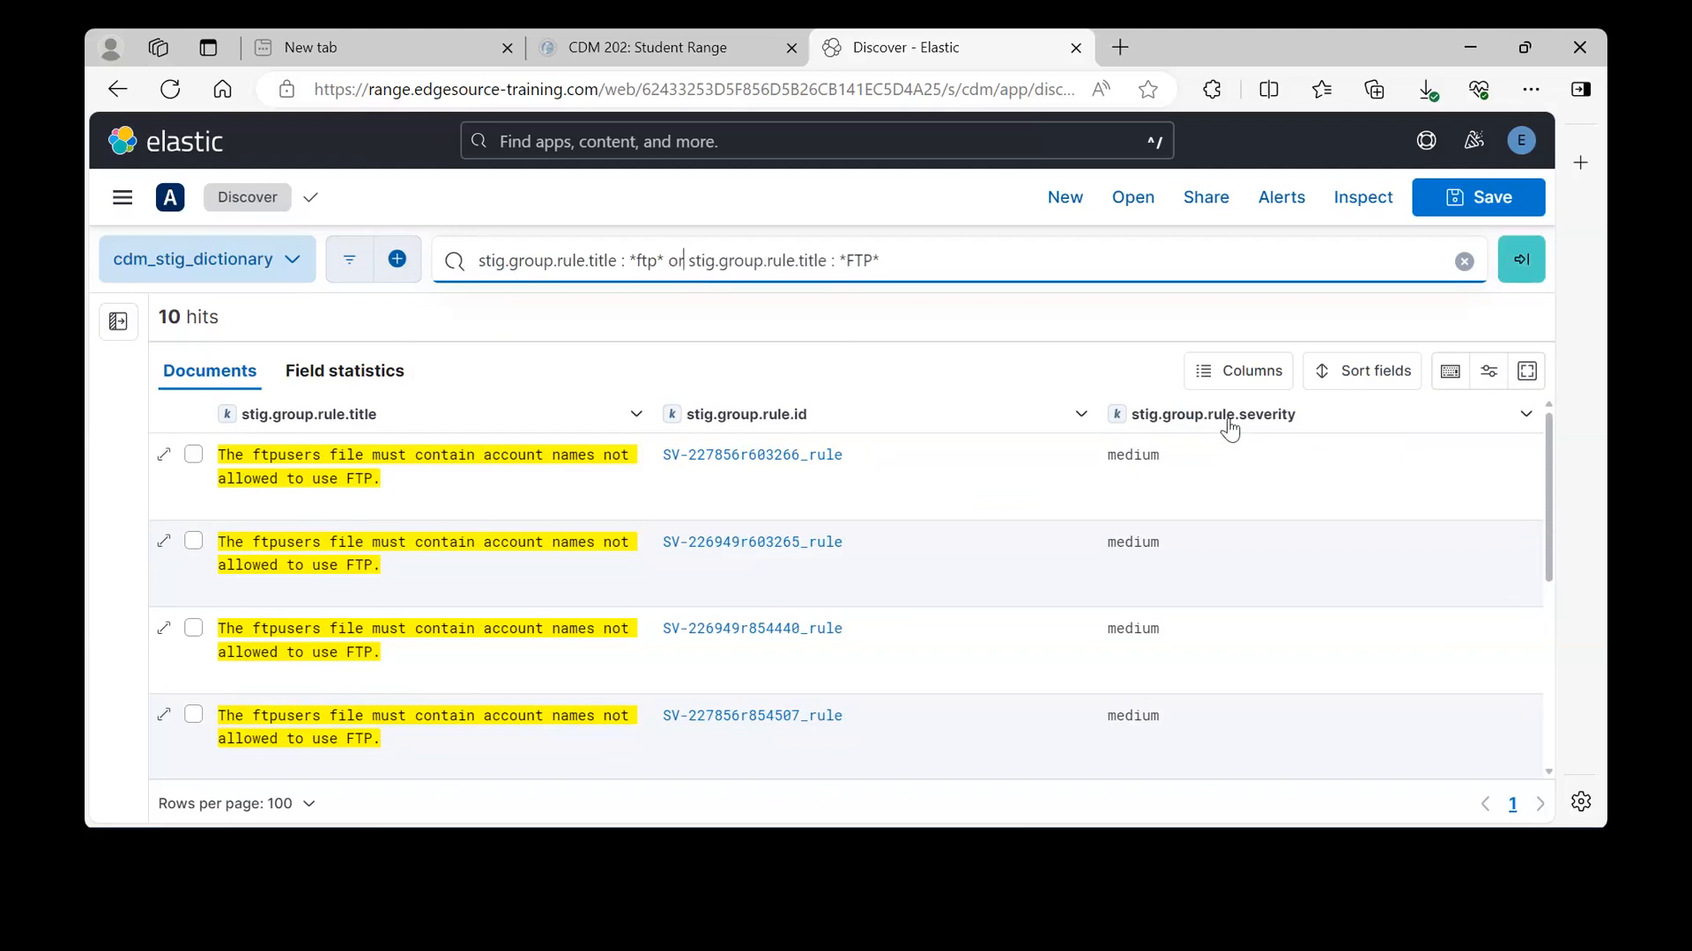
key("Return")
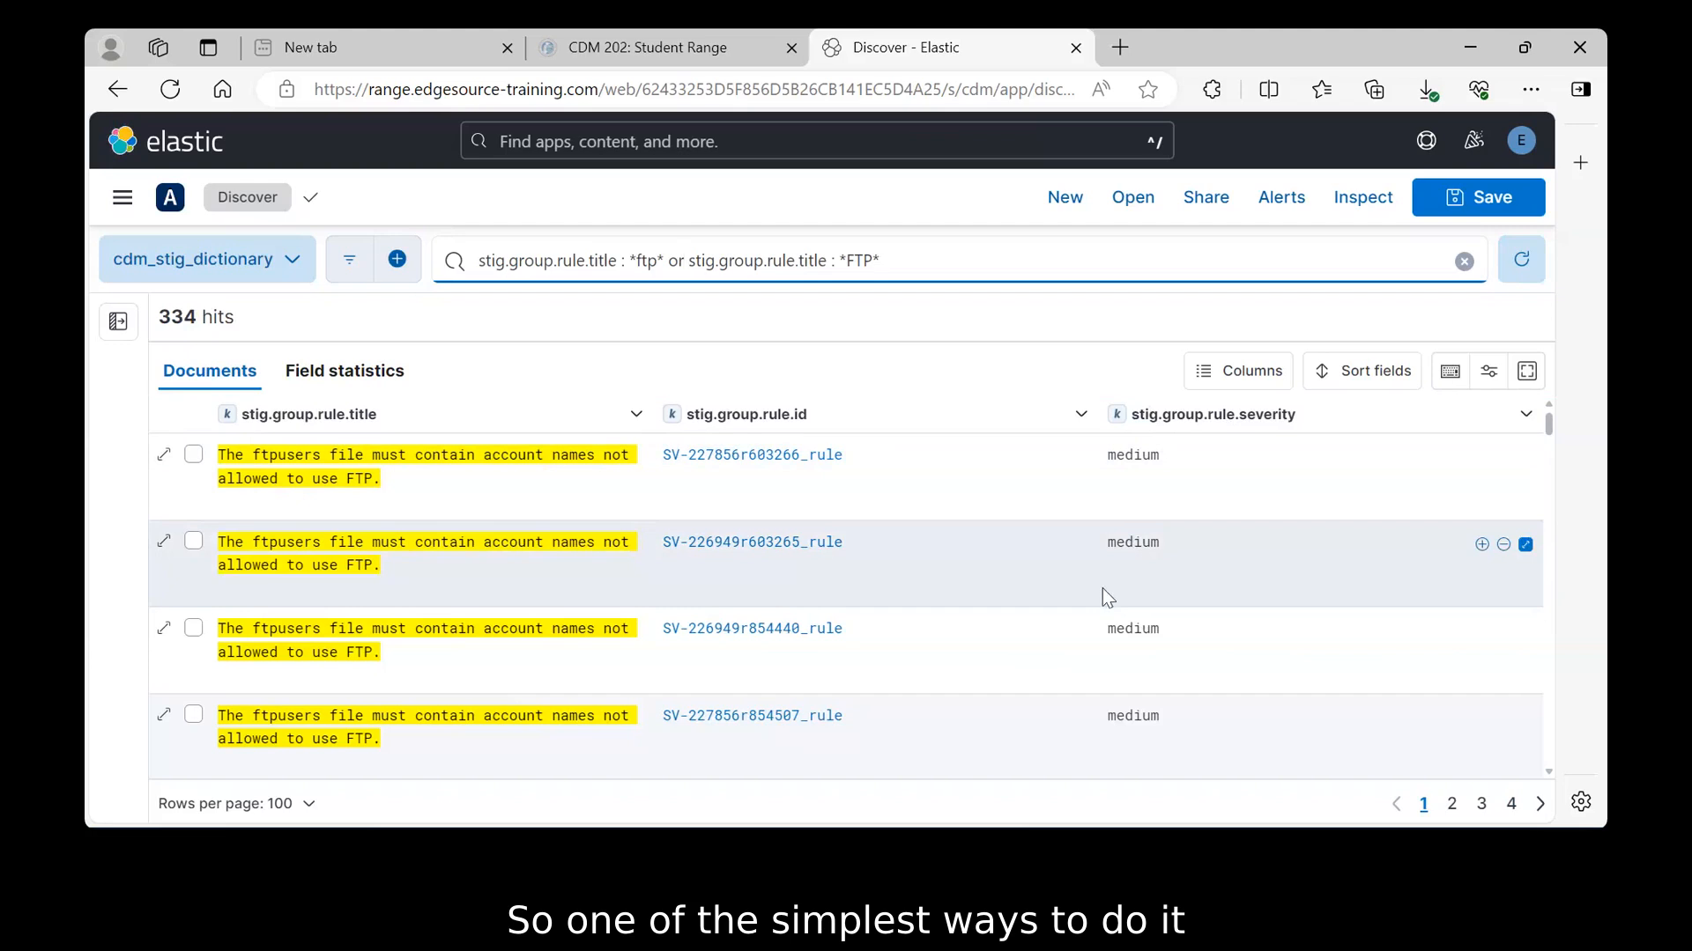
- Filter the results for stig.group.rule.severity high, using the value in the "AIX ftpd daemon must not be running." row
scroll(1102, 588, "down", 8)
scroll(1112, 603, "down", 10)
scroll(1118, 600, "down", 10)
scroll(1119, 600, "down", 5)
scroll(1122, 617, "up", 3)
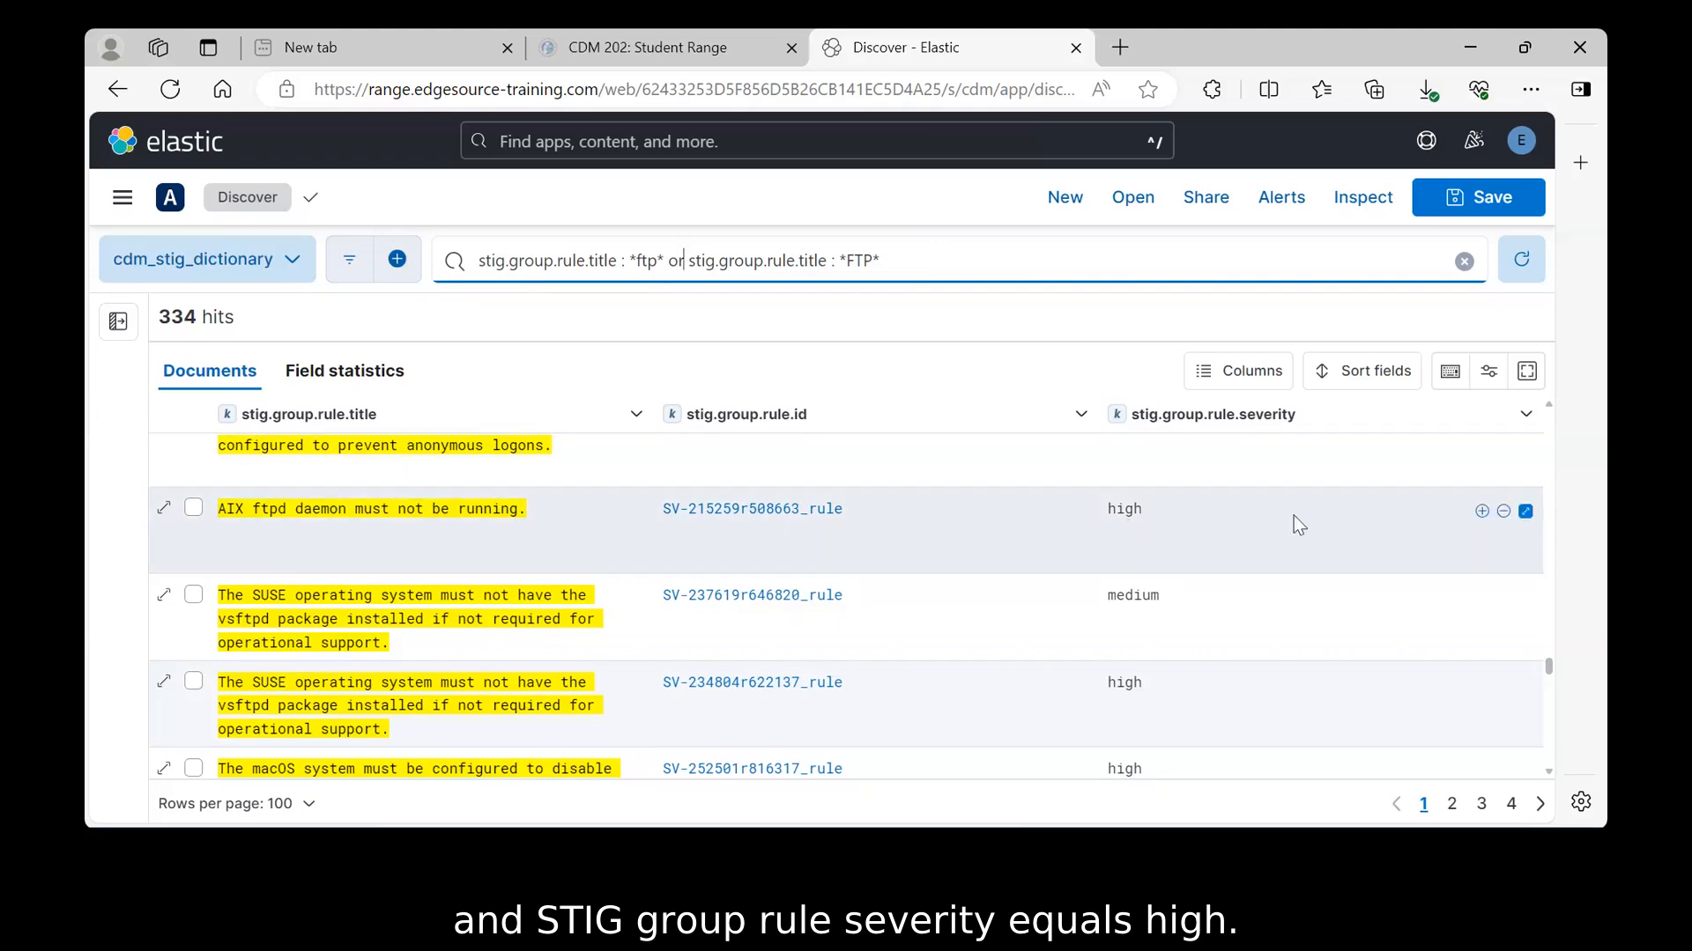
left_click(1480, 510)
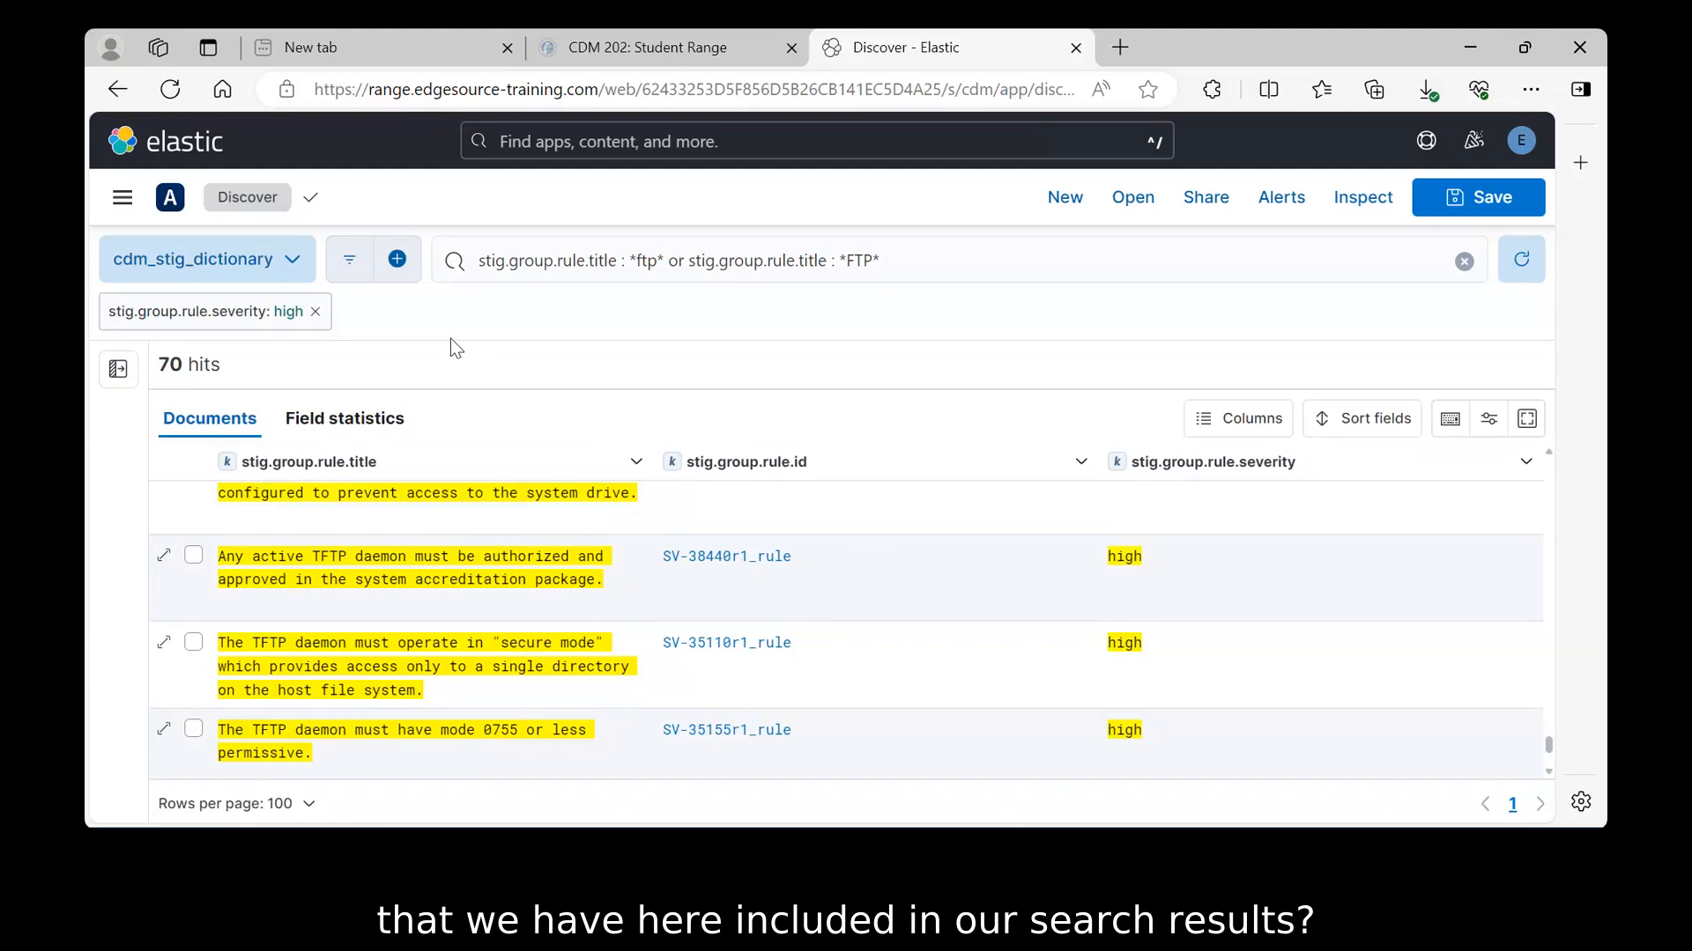
- Extend the KQL query with an "and" condition on the stig.rule_id field, using the equals operator
scroll(639, 511, "down", 3)
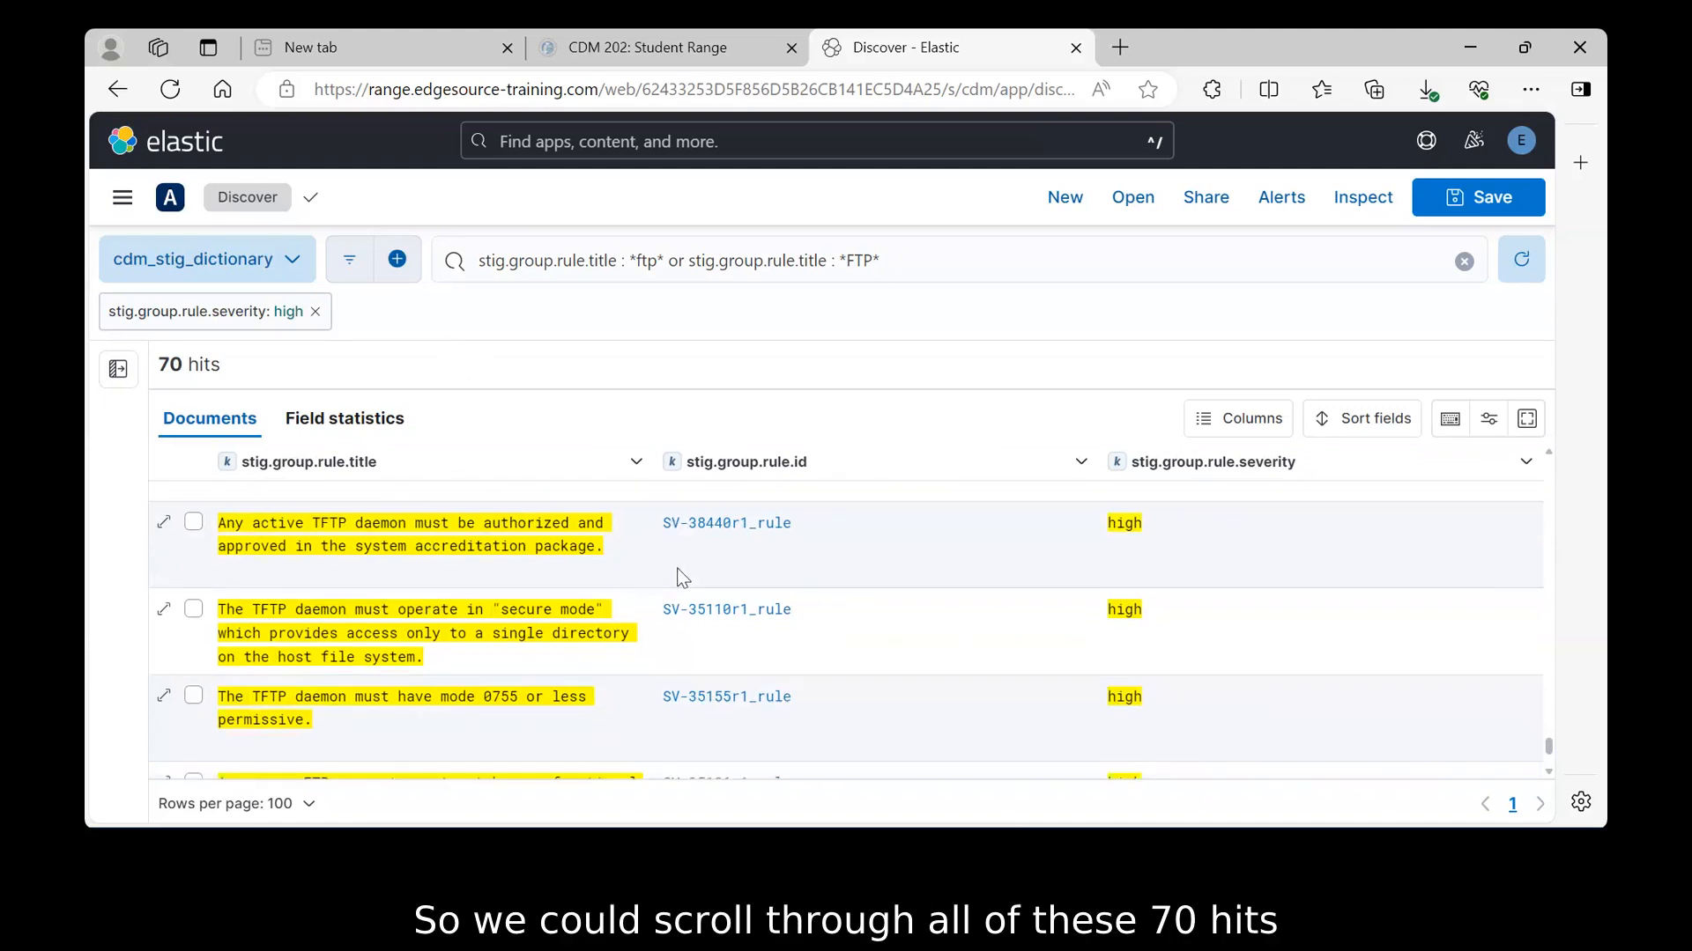
scroll(747, 652, "up", 5)
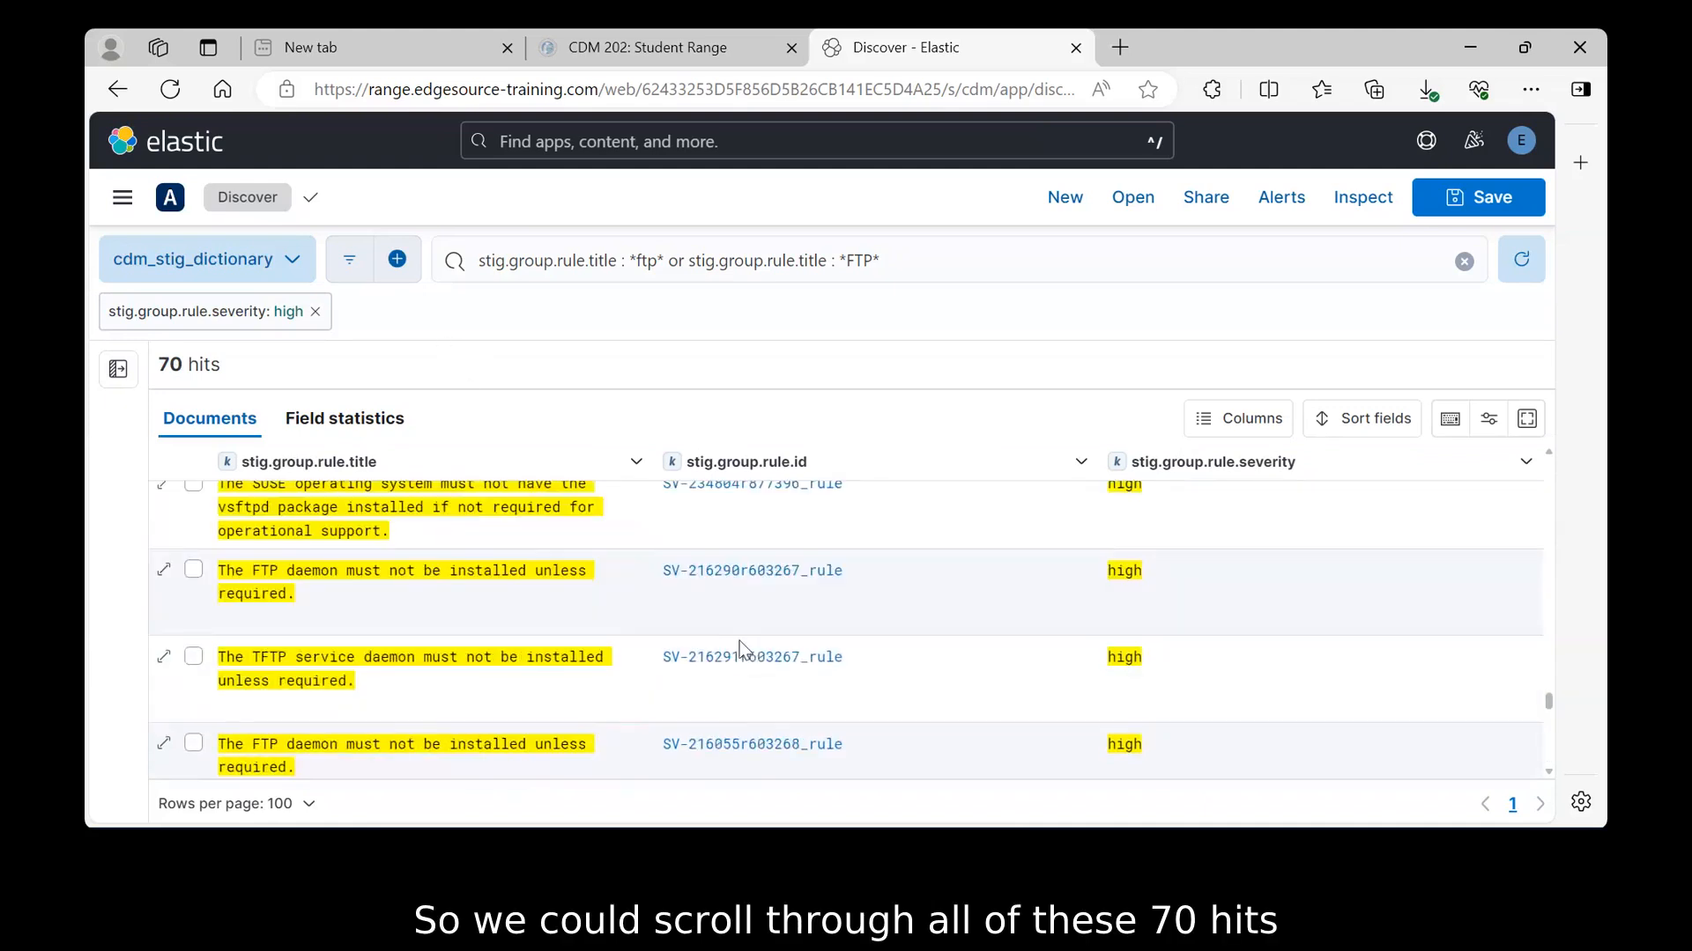
scroll(757, 605, "up", 8)
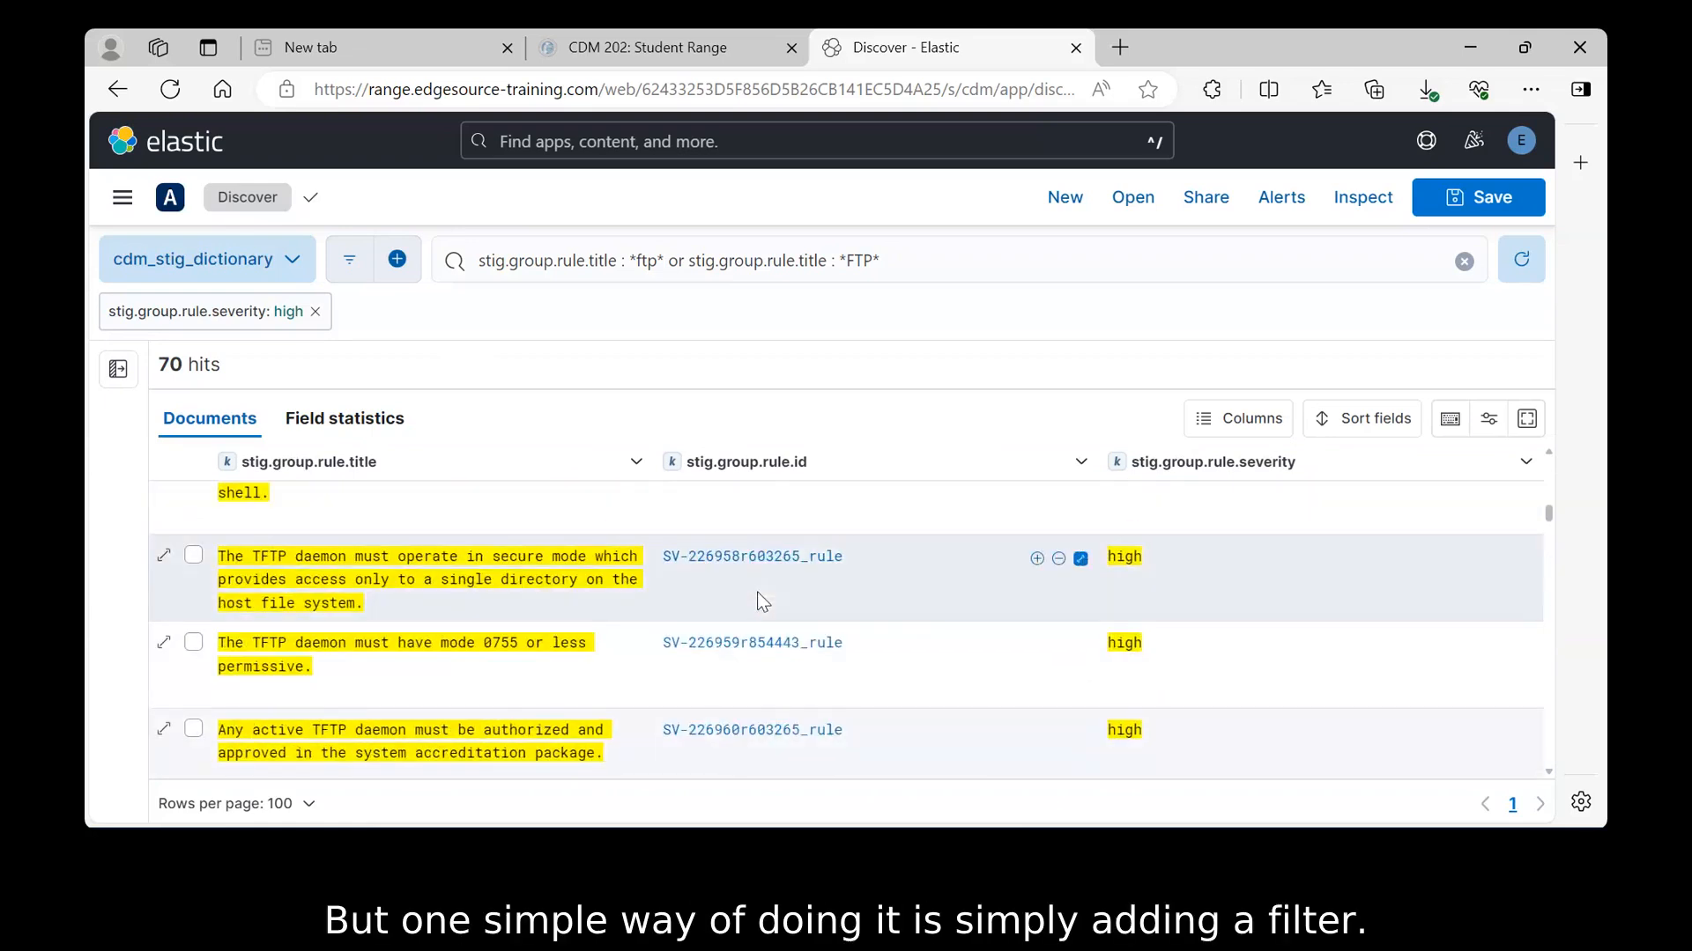
left_click(908, 265)
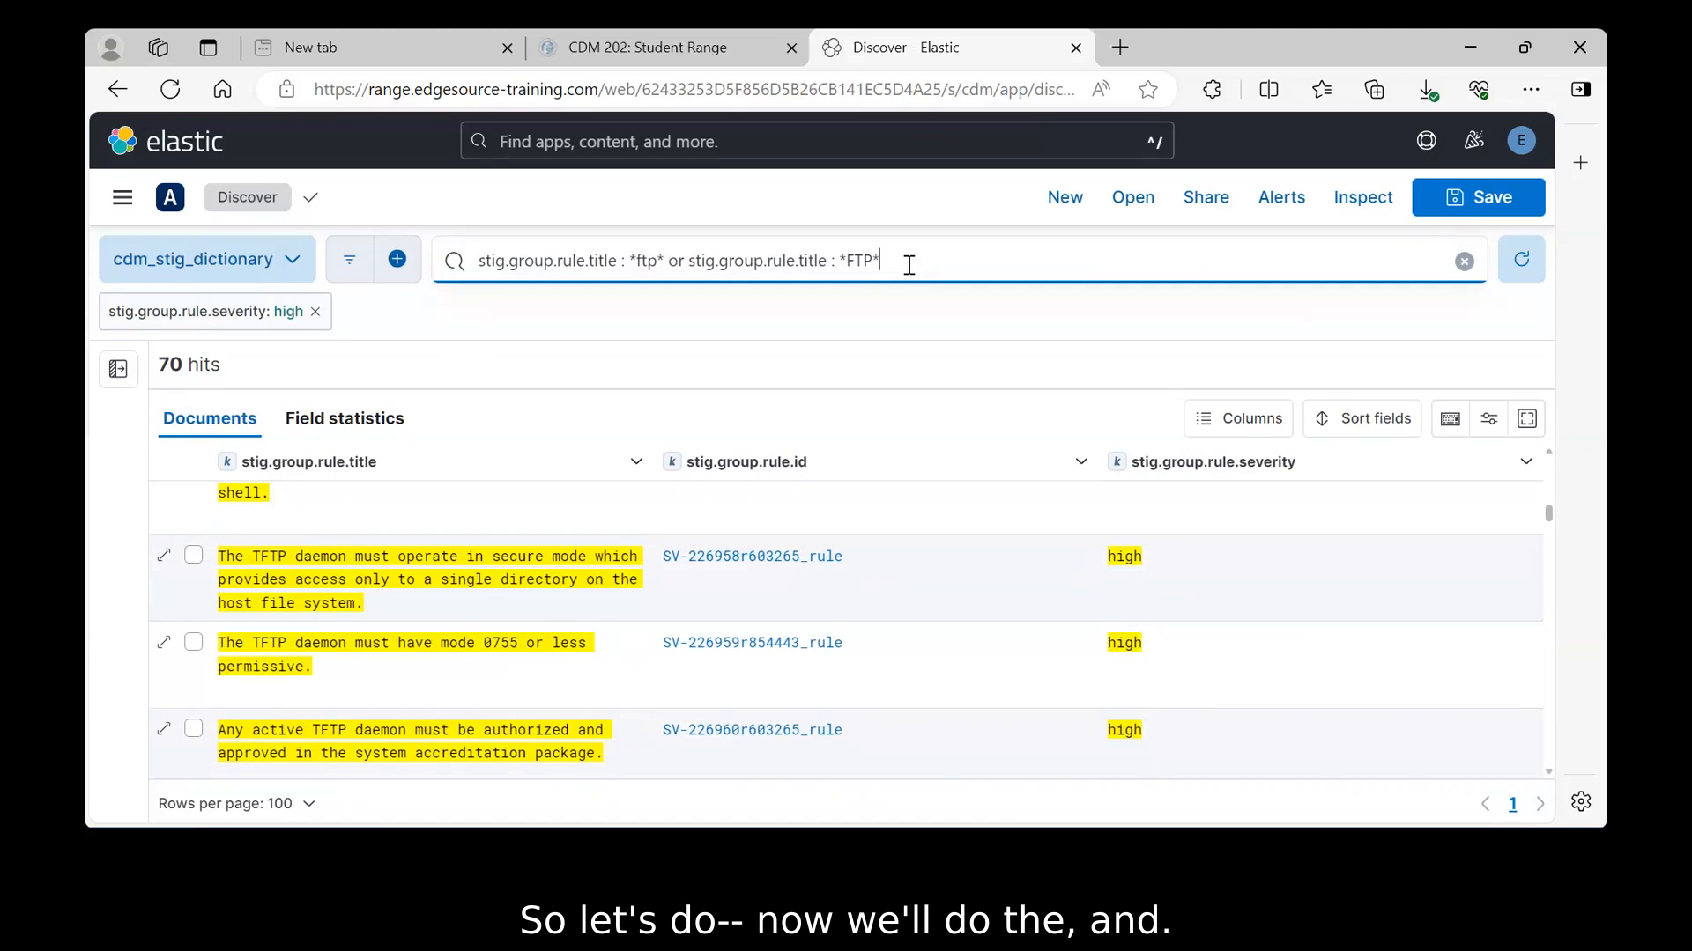
type("a")
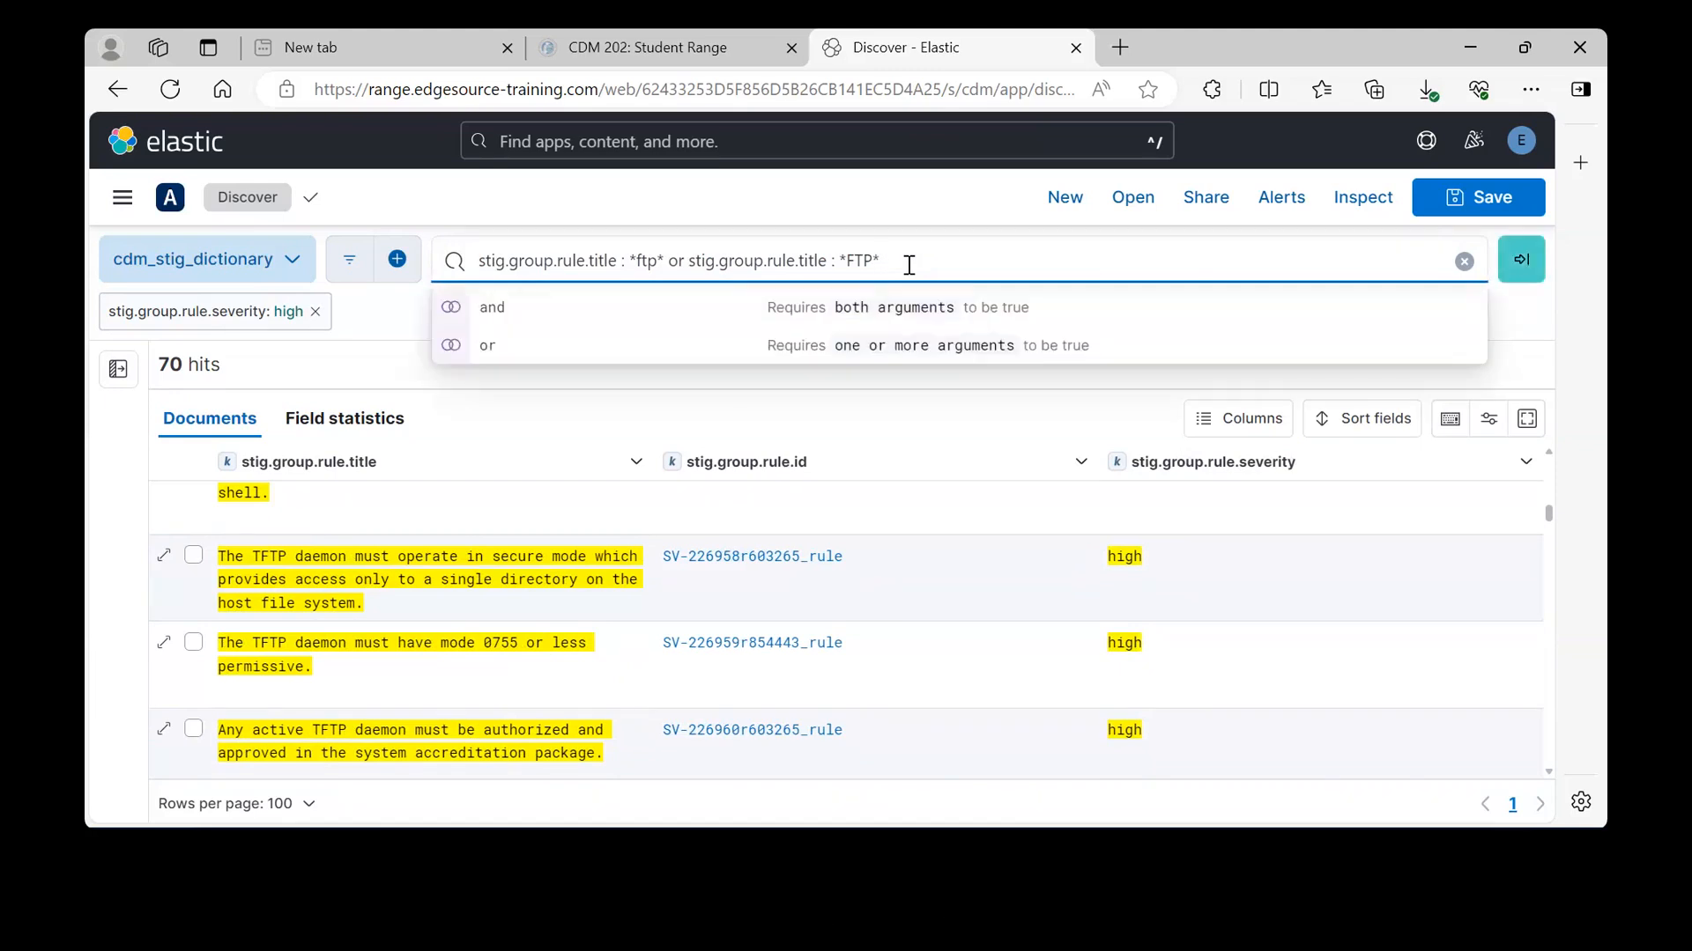
type("nd")
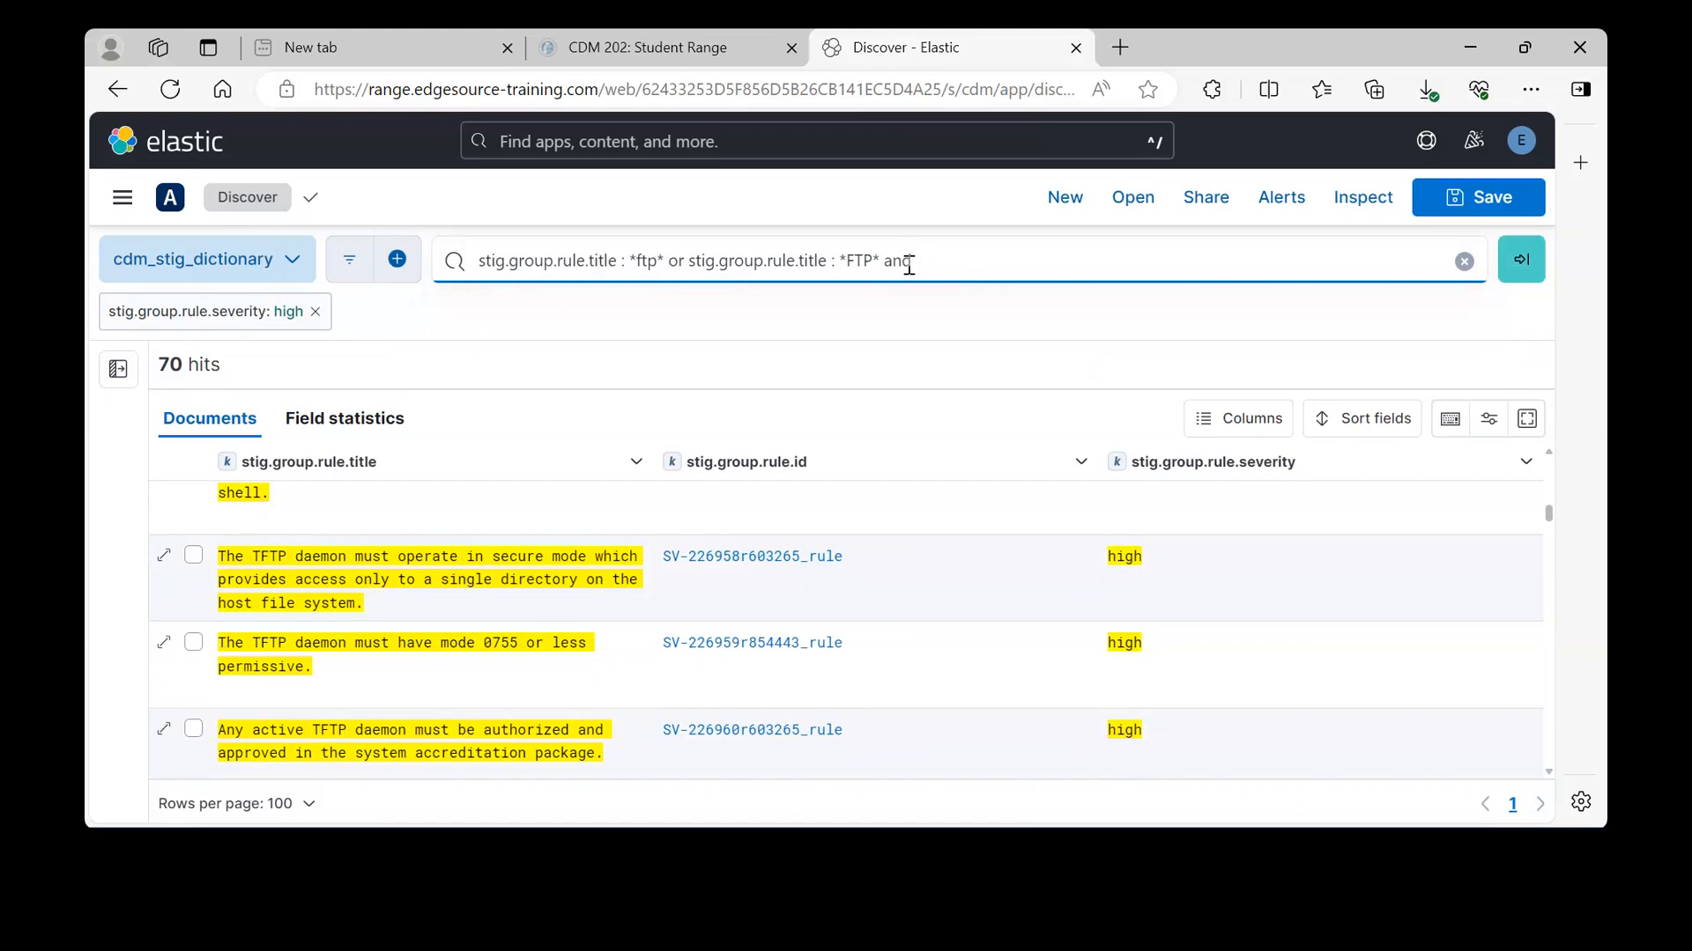
type(" si")
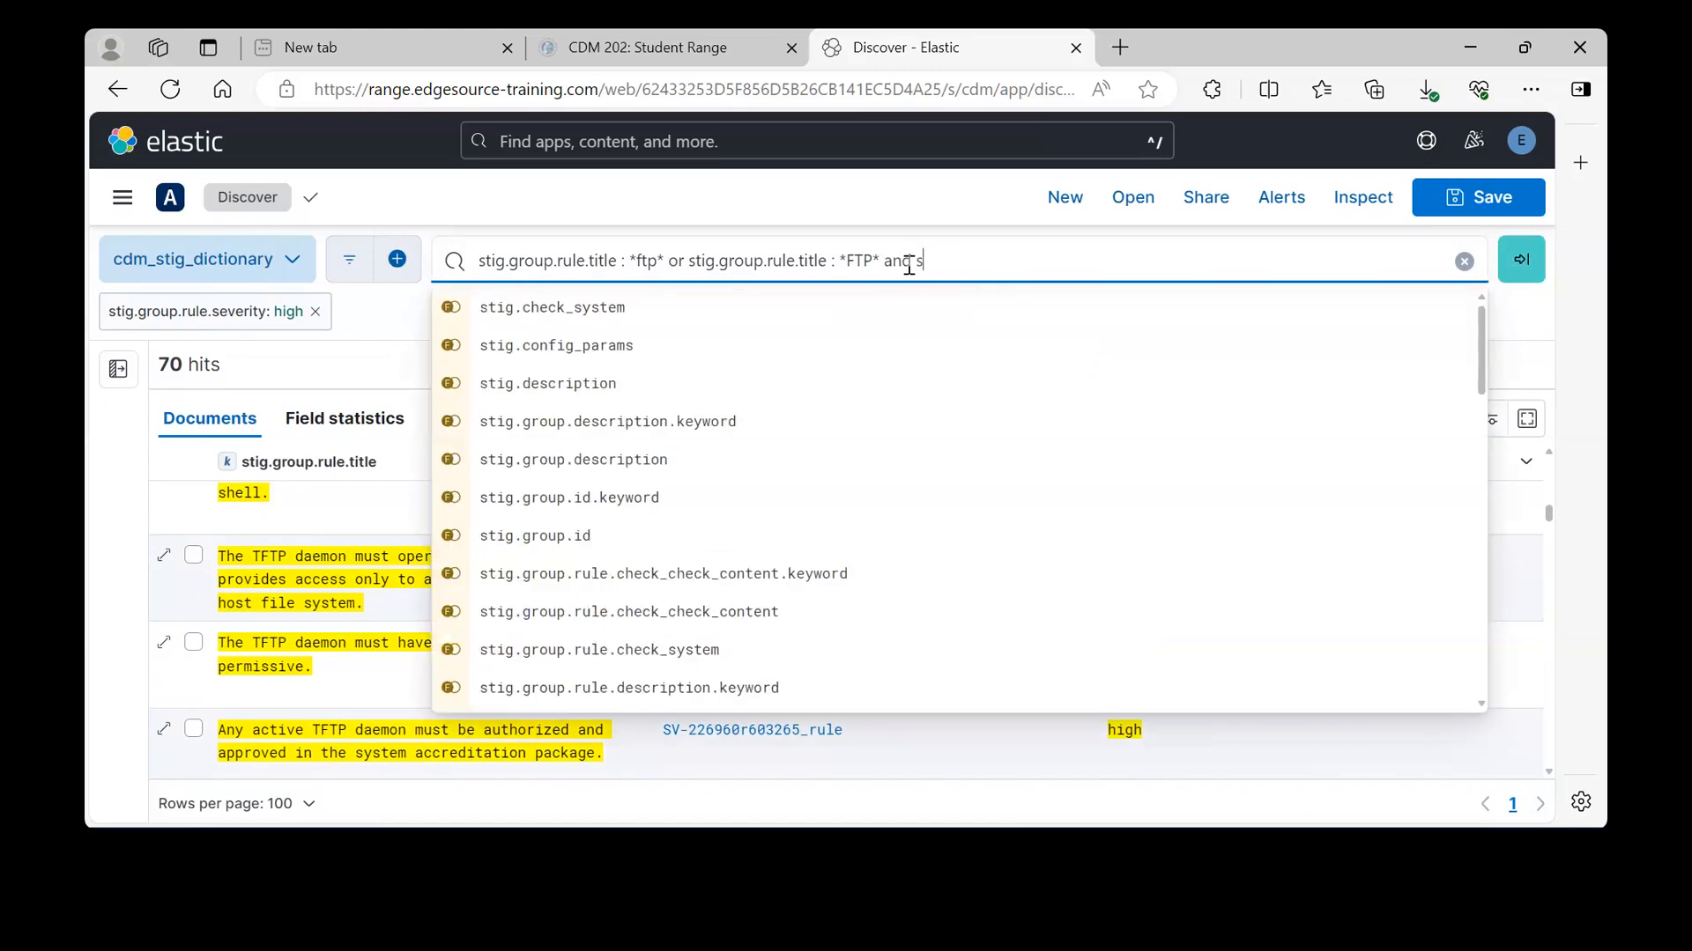
key("BackSpace")
type("tig.")
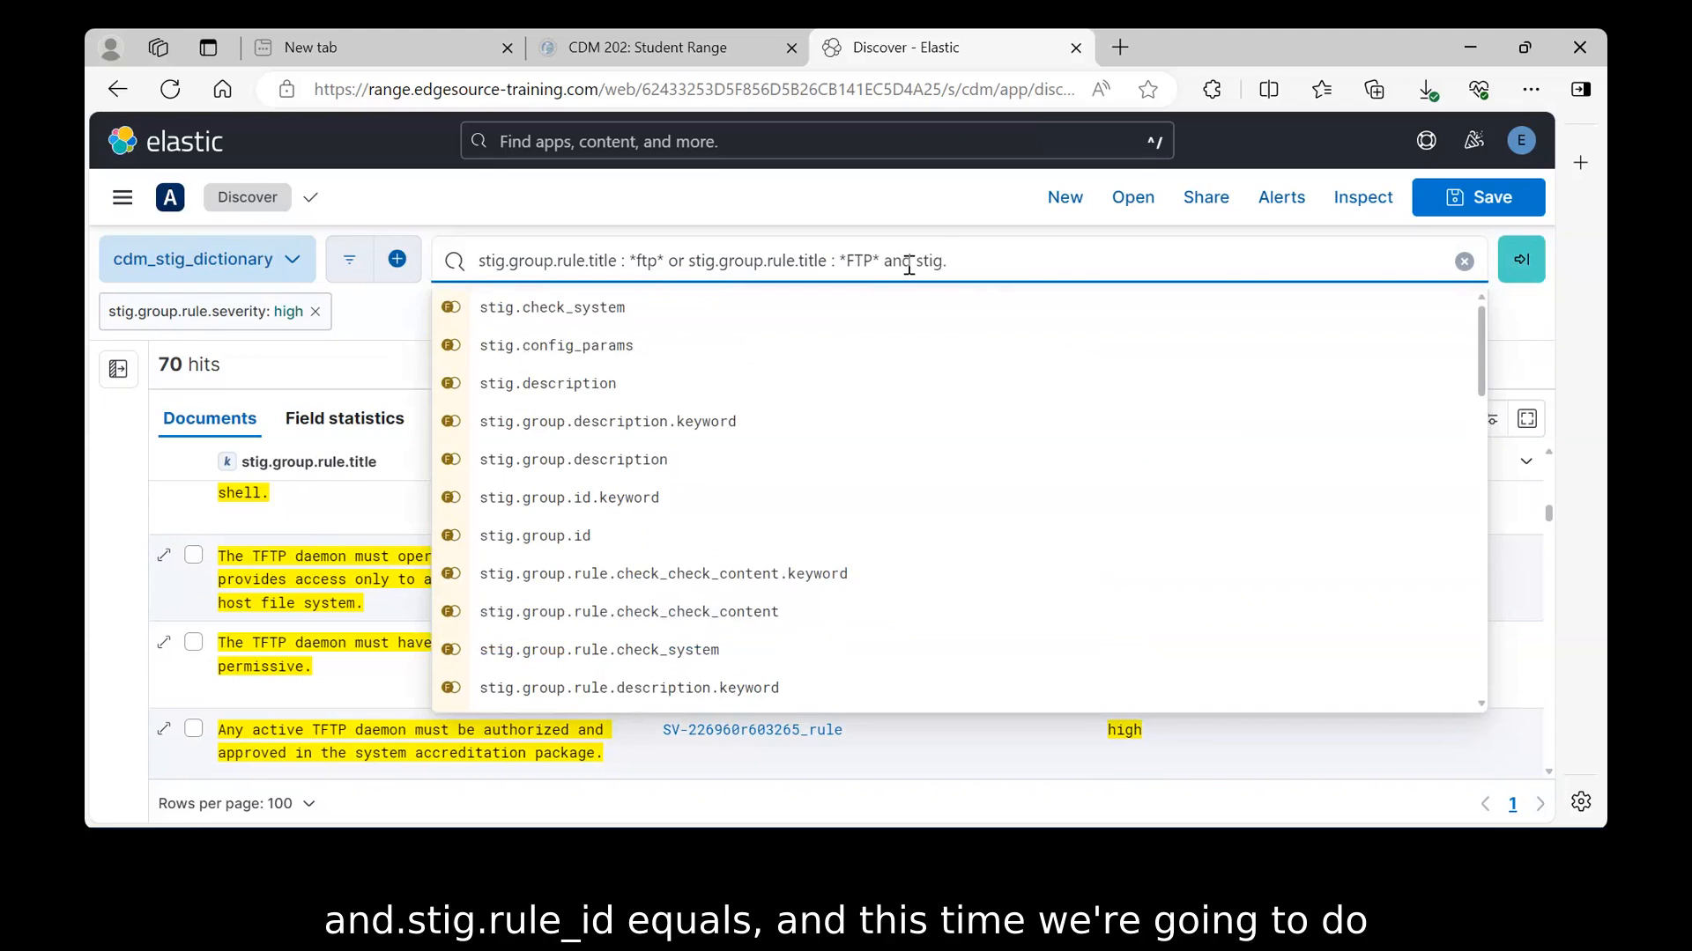
type("rule")
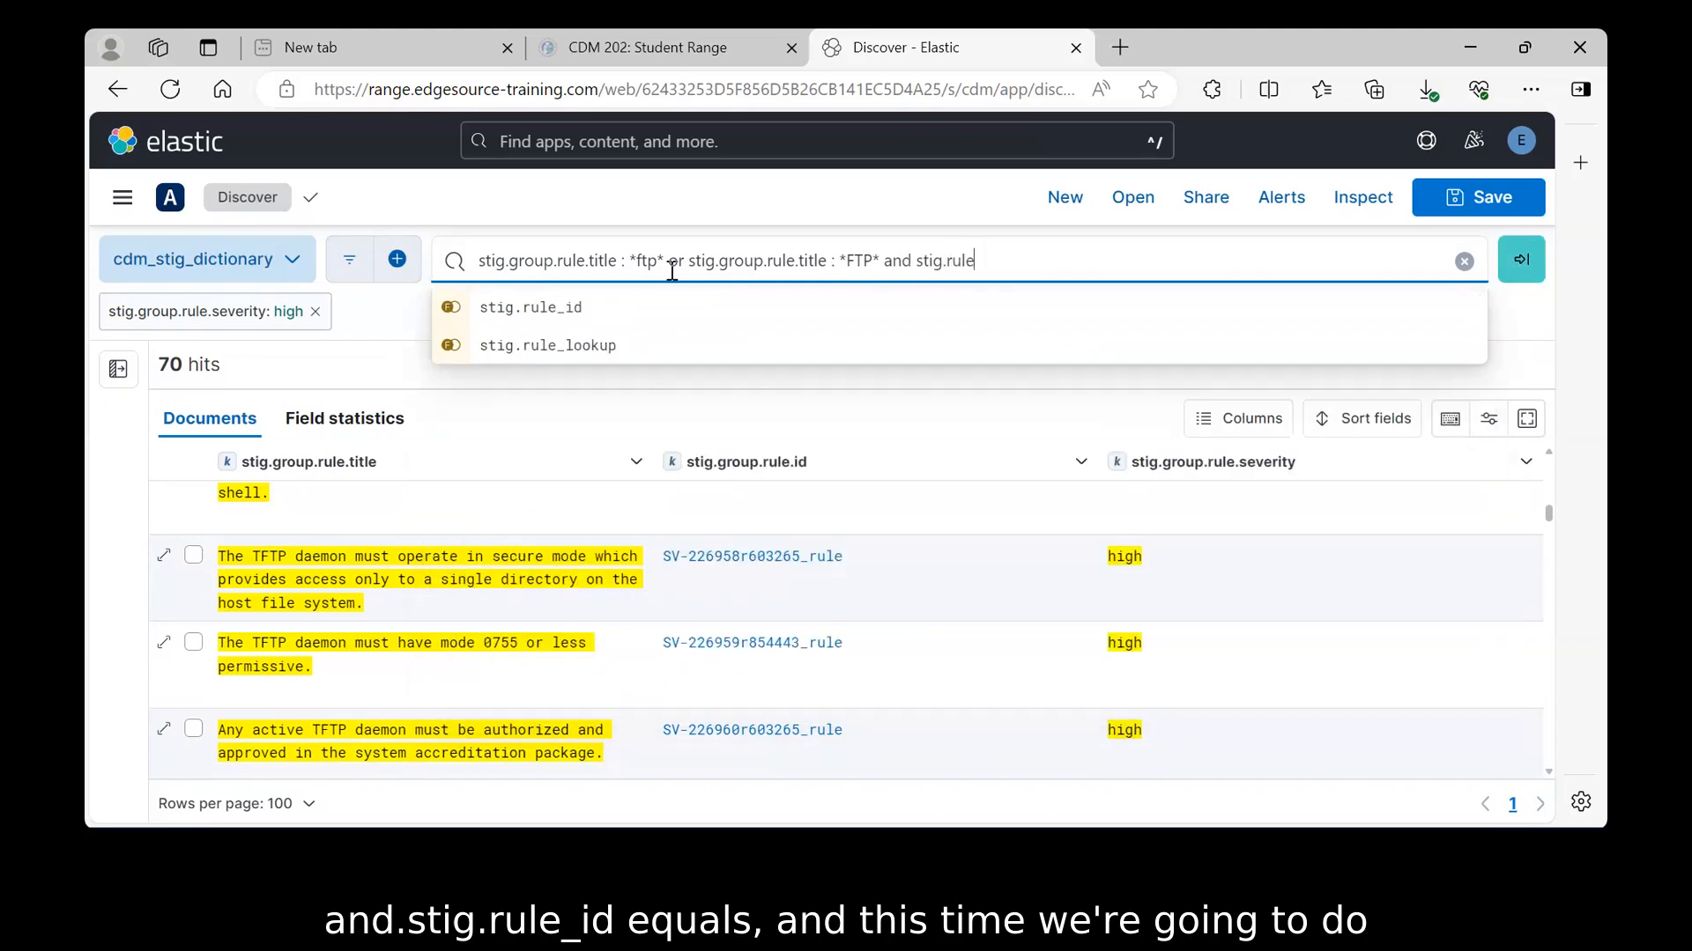
left_click(577, 308)
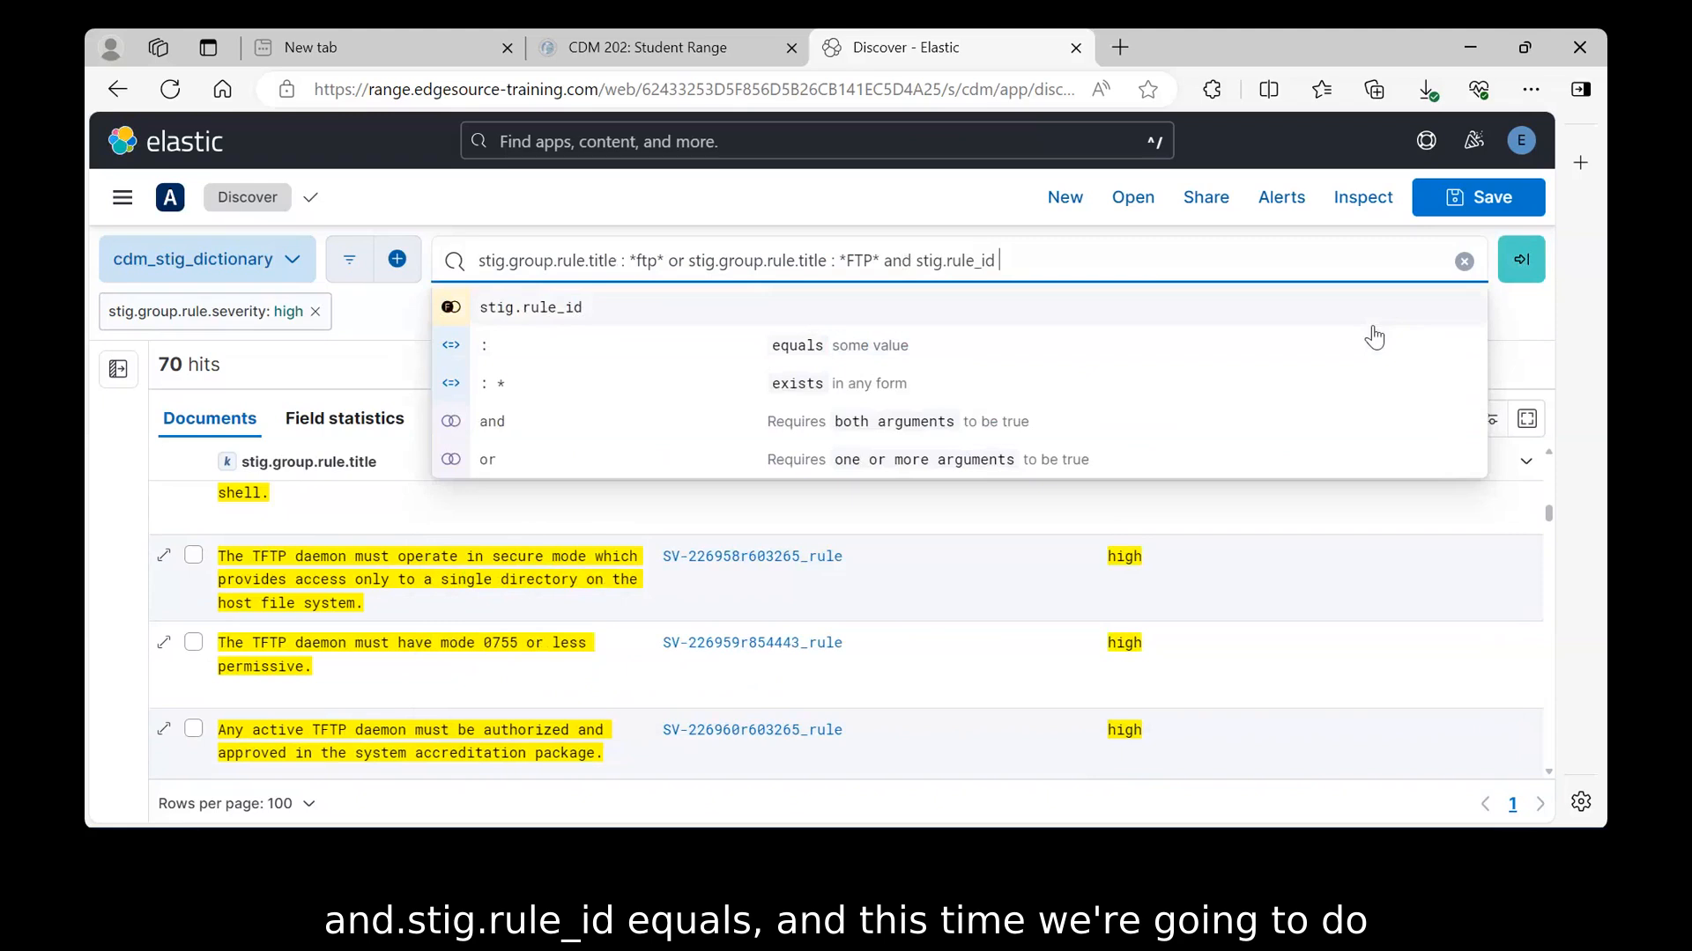
left_click(793, 344)
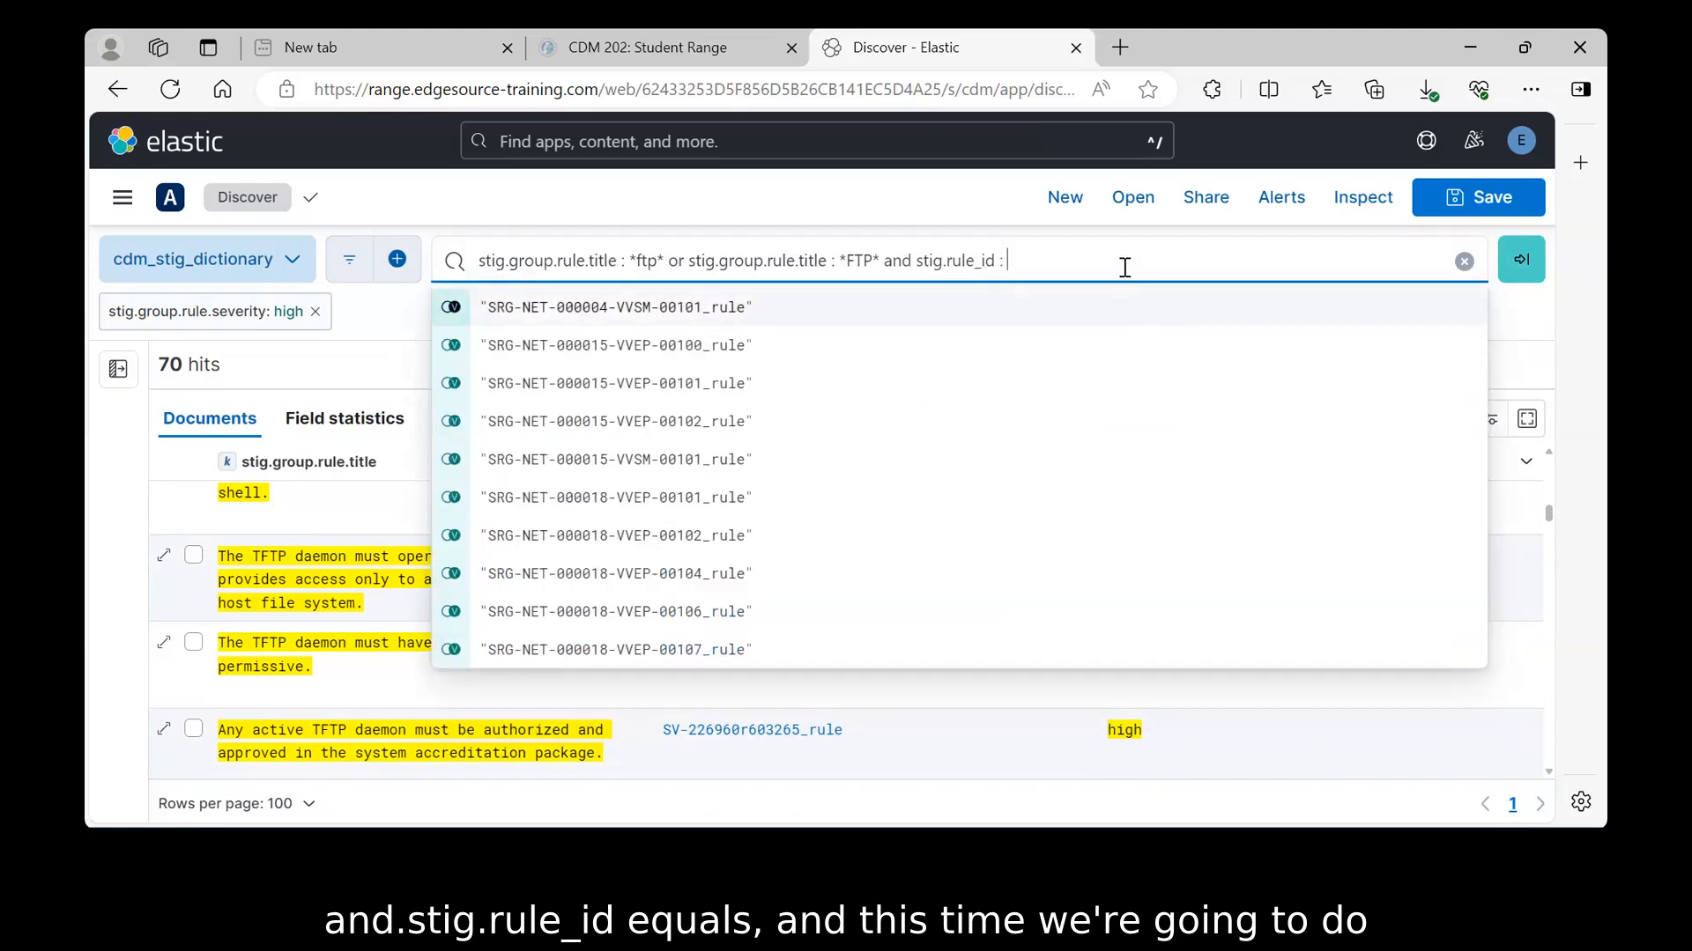
- Complete the rule ID condition with the value "SV-257207r905254_rule" and run the query
type(":")
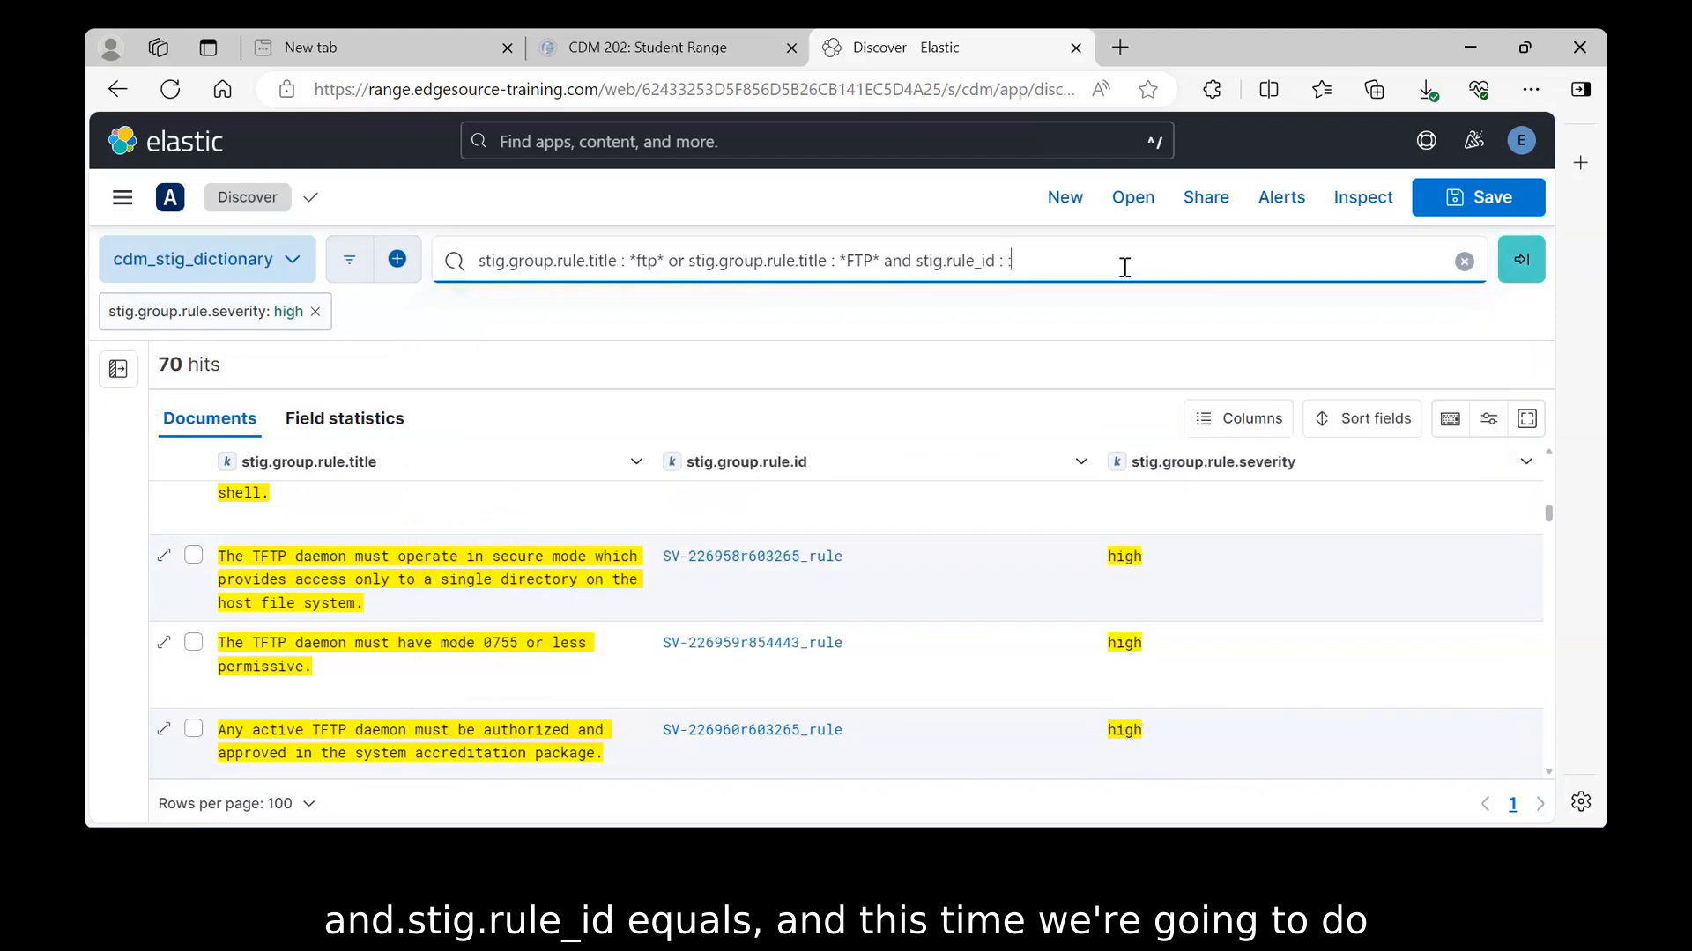
key("BackSpace")
type("\"")
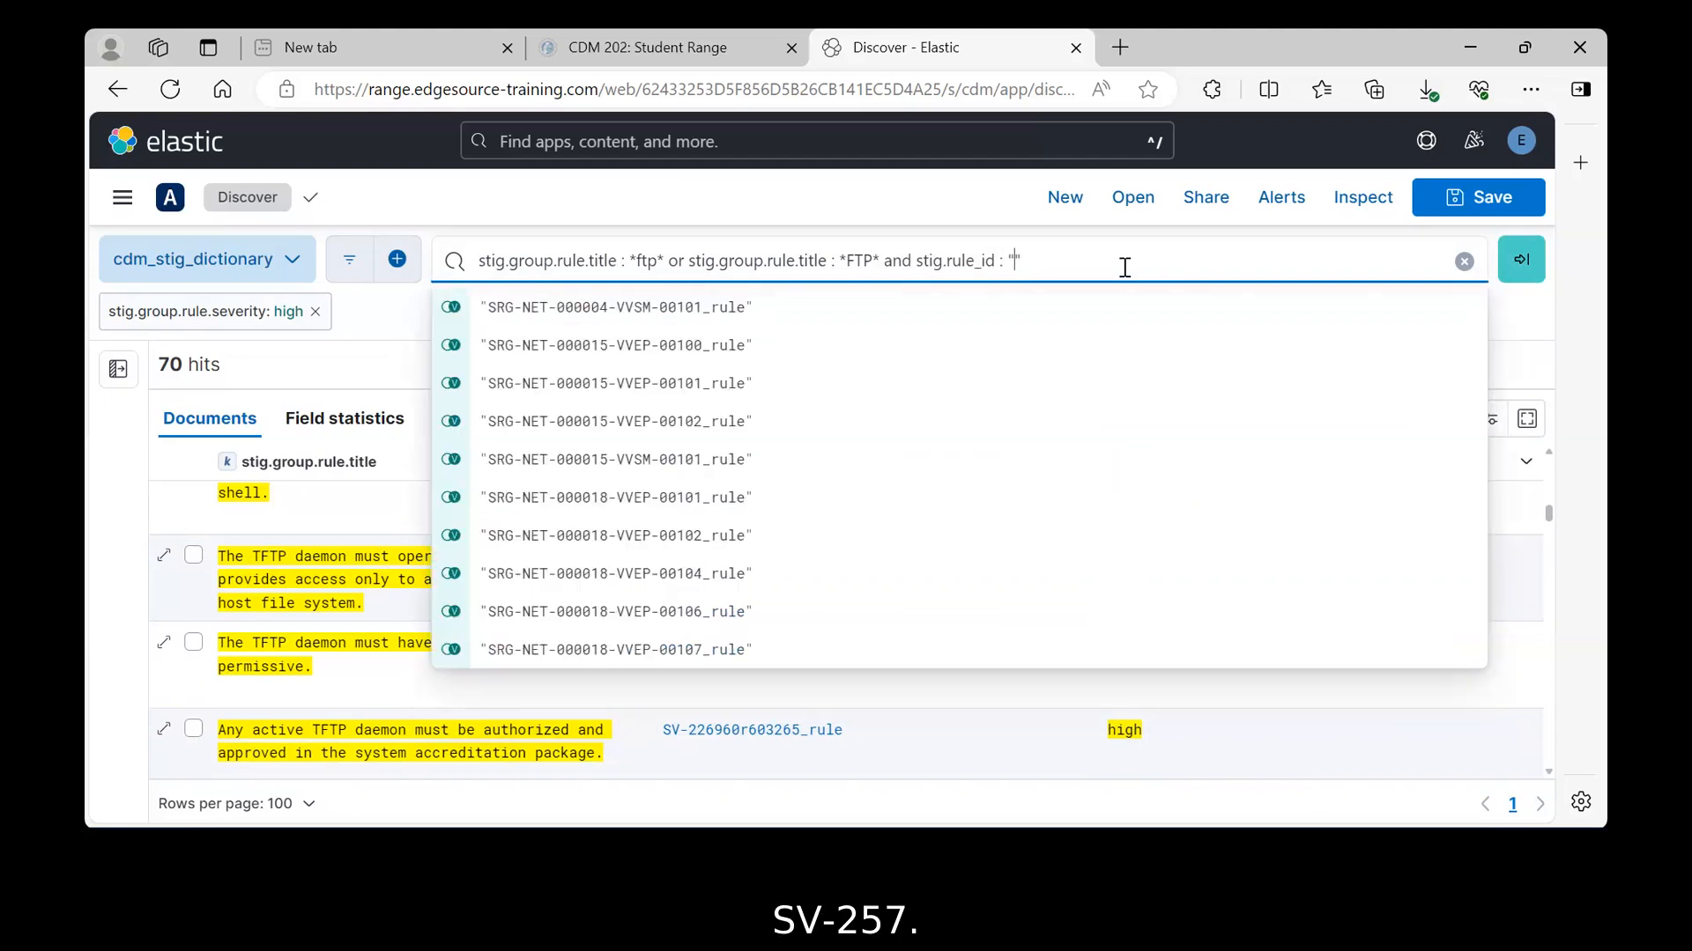
type("SV")
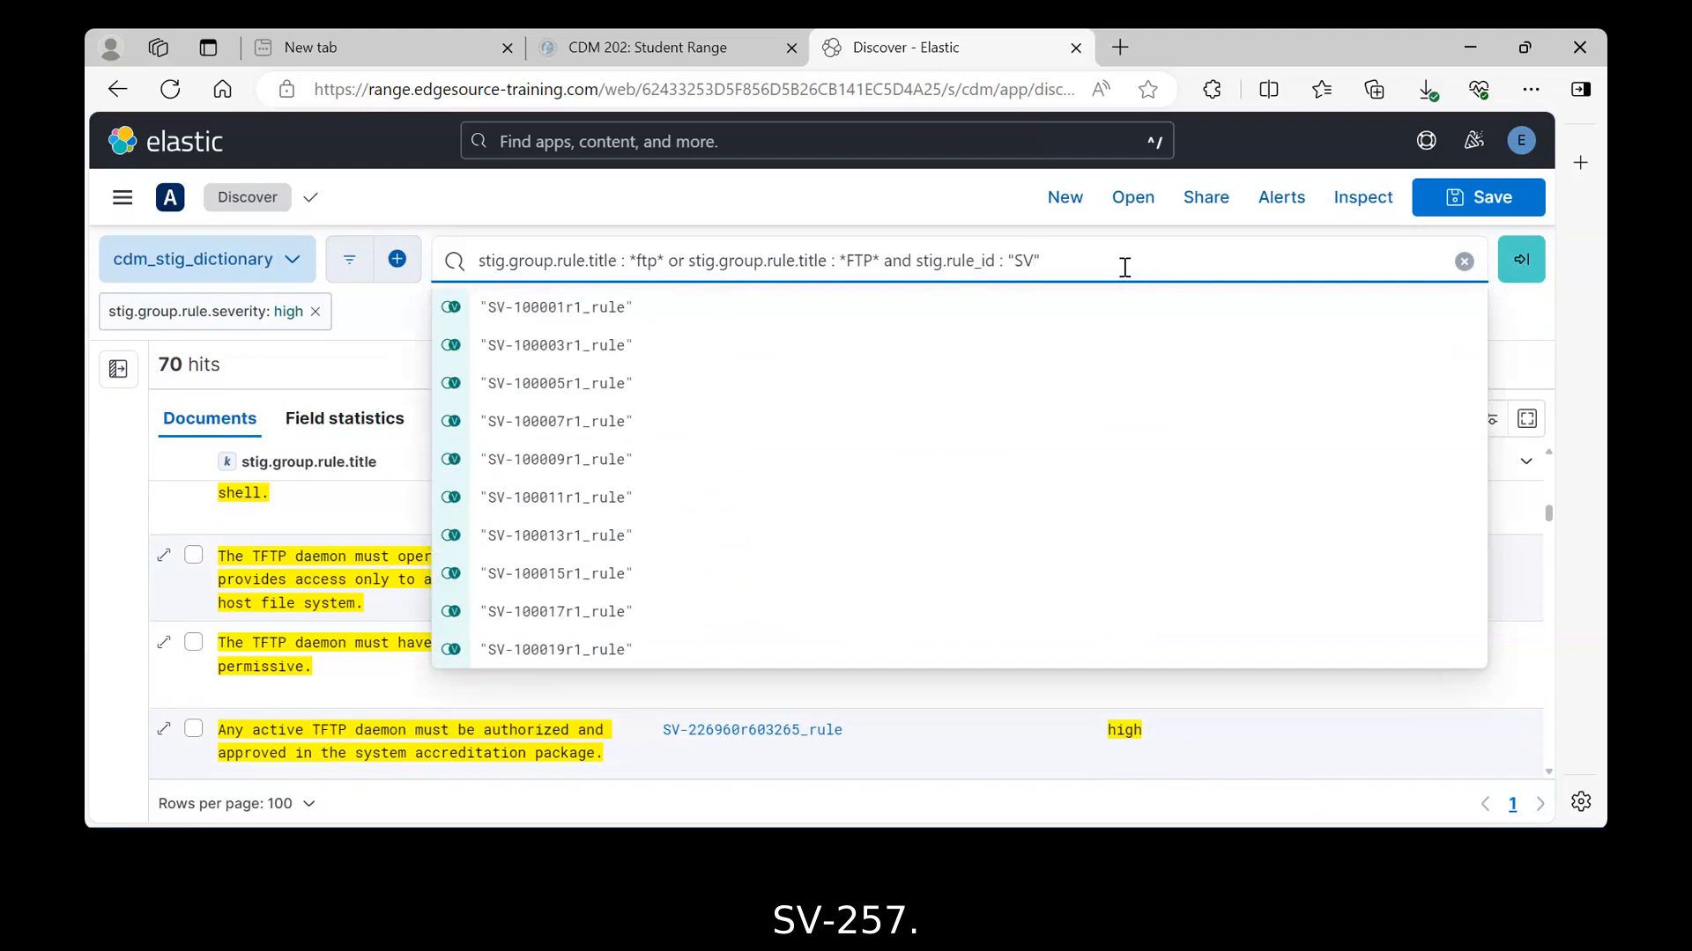
type("-257")
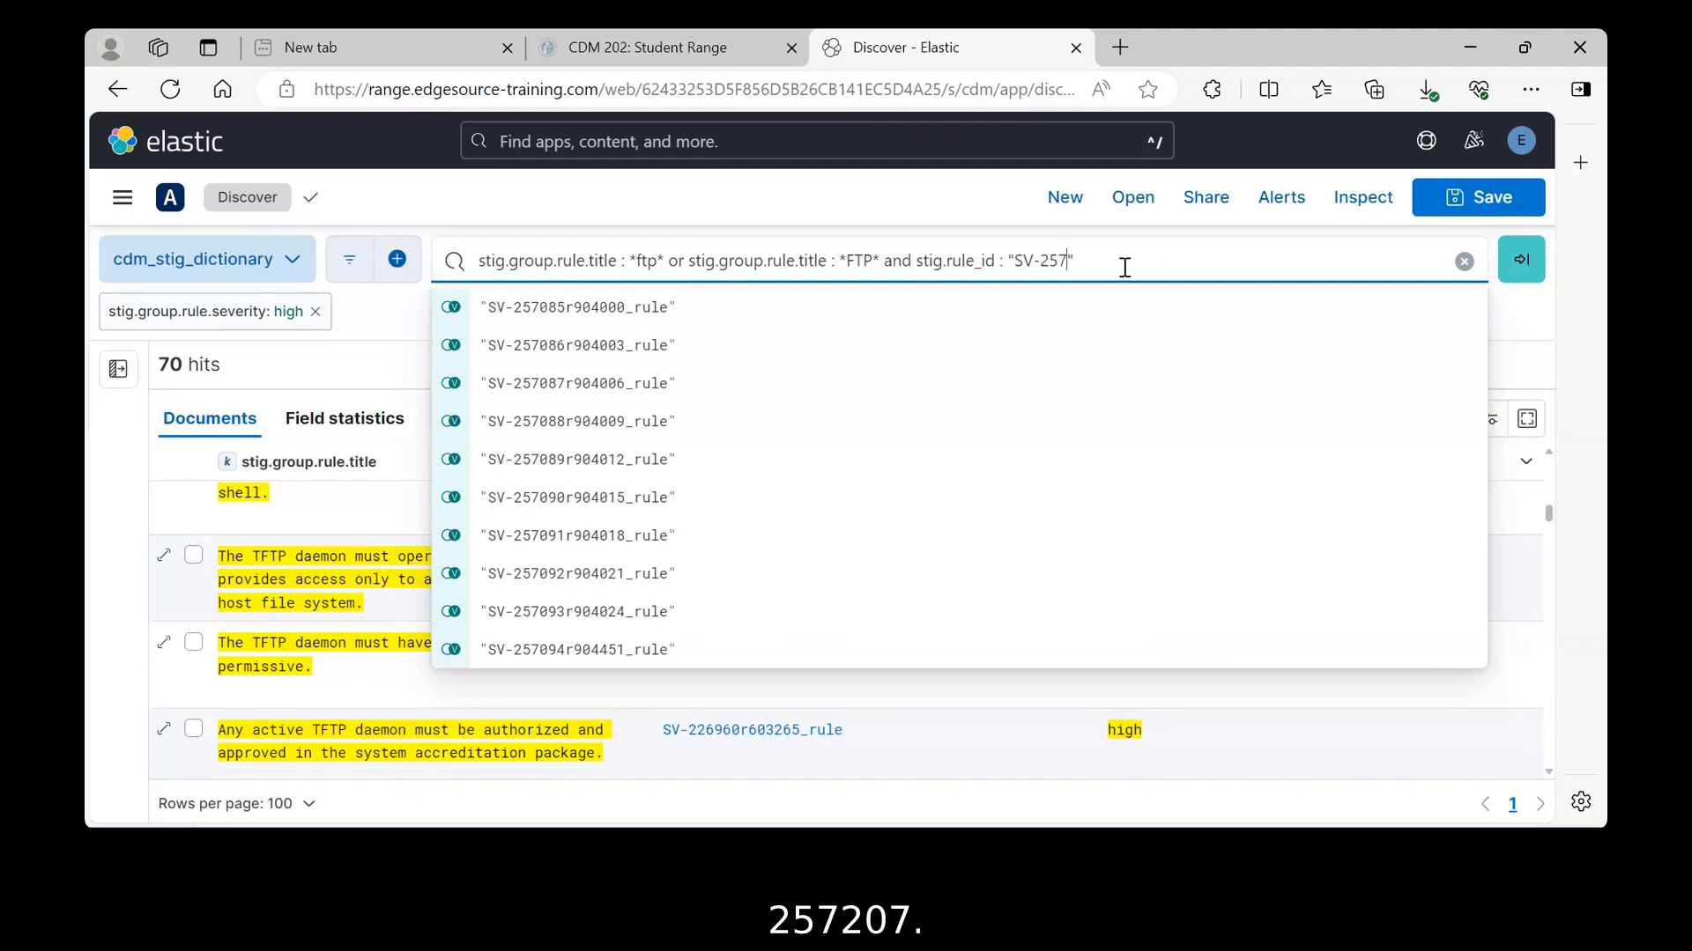
type("207")
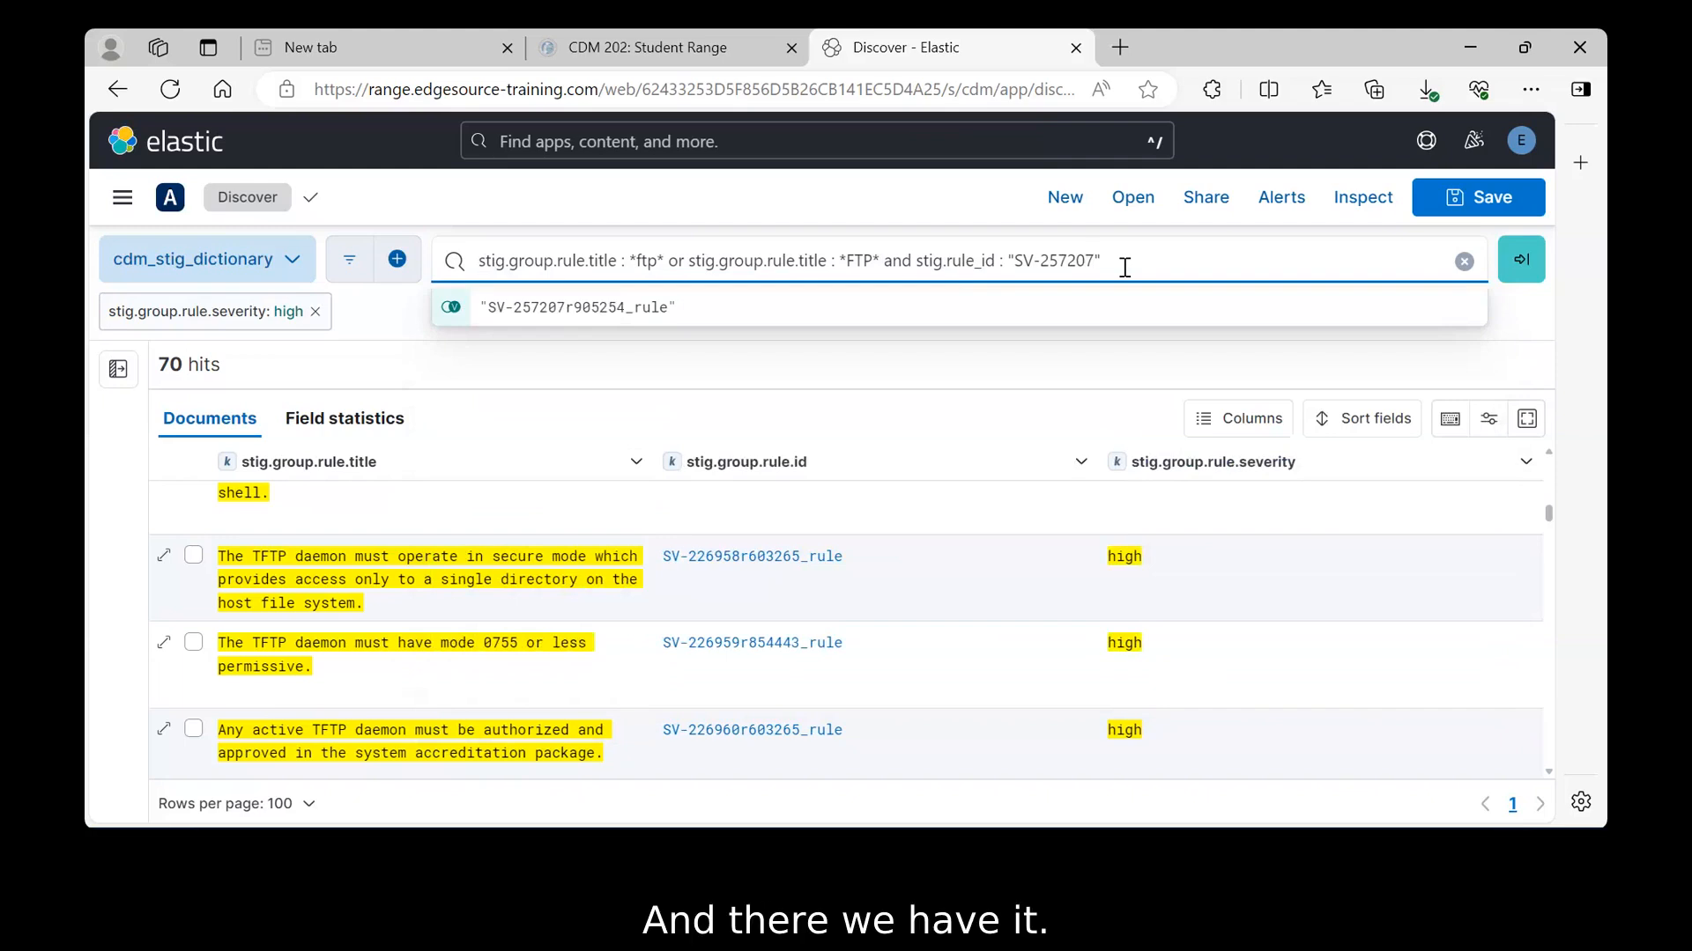
left_click(562, 310)
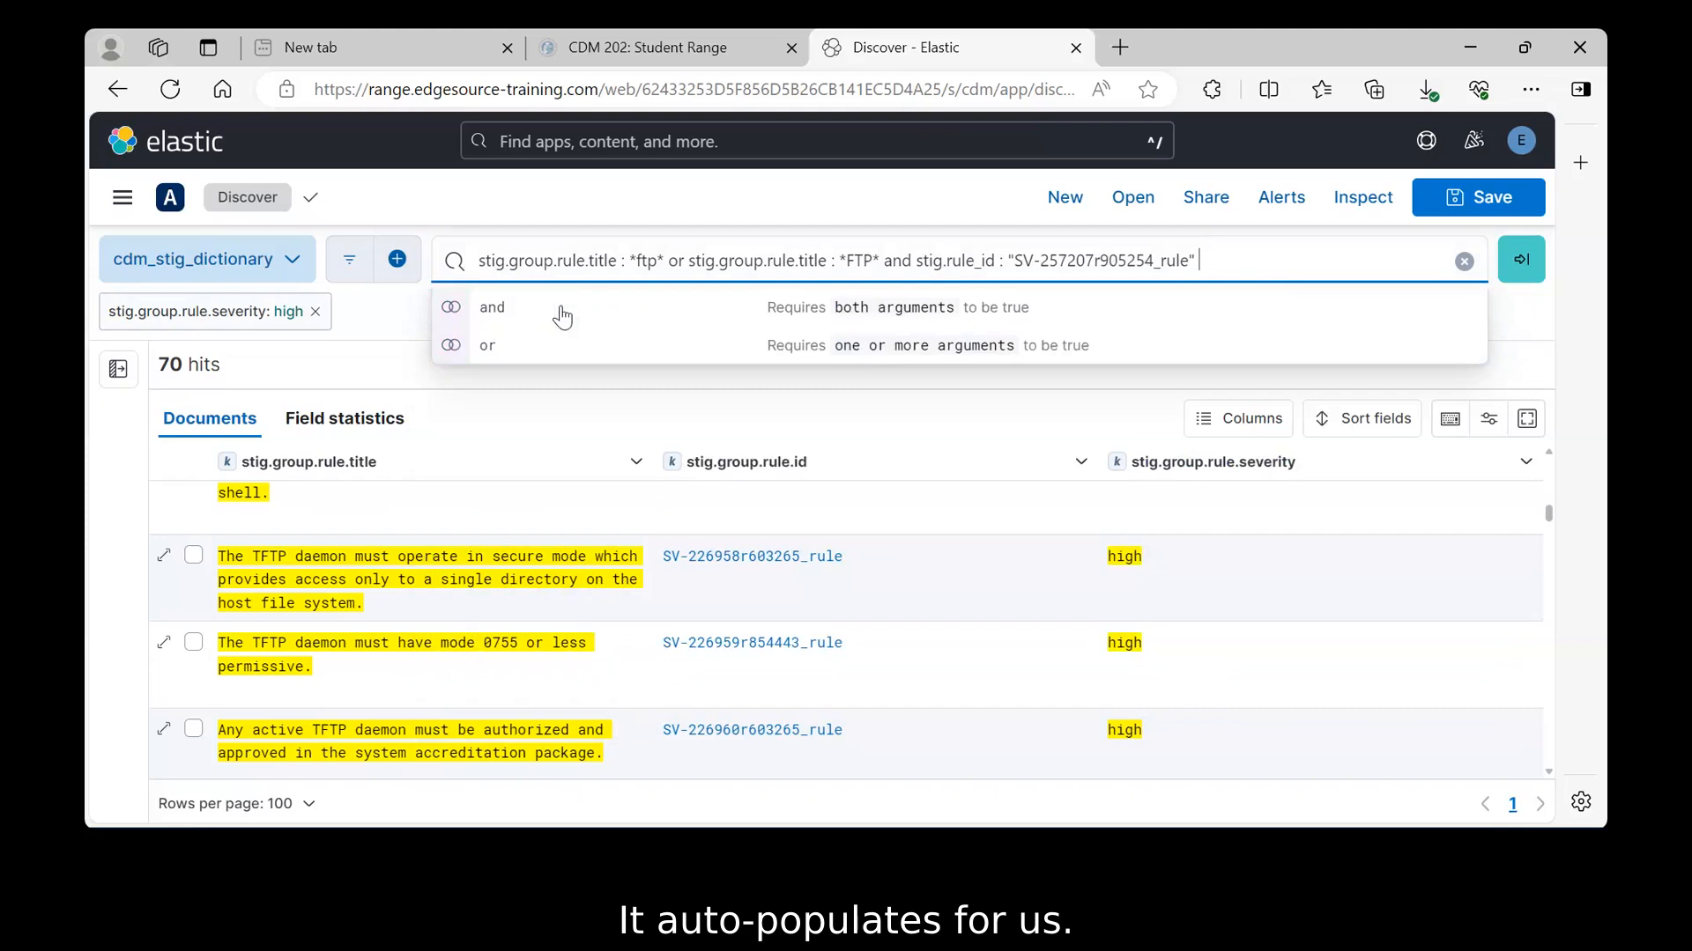
left_click(1532, 274)
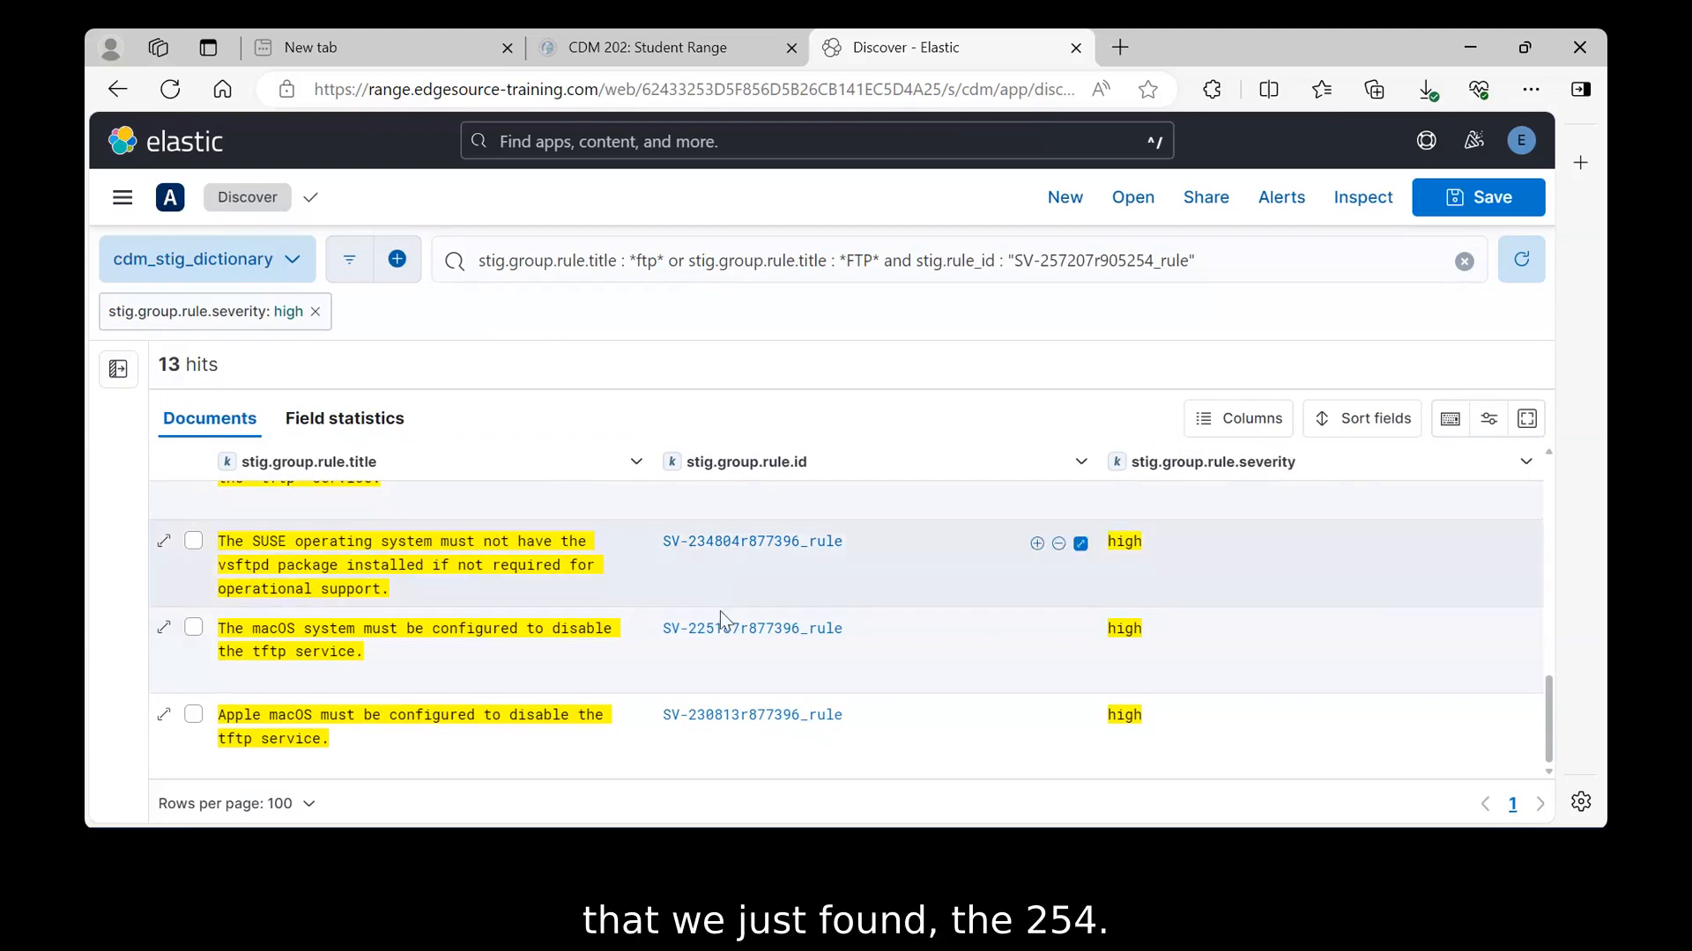
- Open the details dashboard for rule SV-257207r905254_rule from the results and set its time range to Last 1 year
scroll(768, 669, "up", 5)
scroll(770, 667, "up", 5)
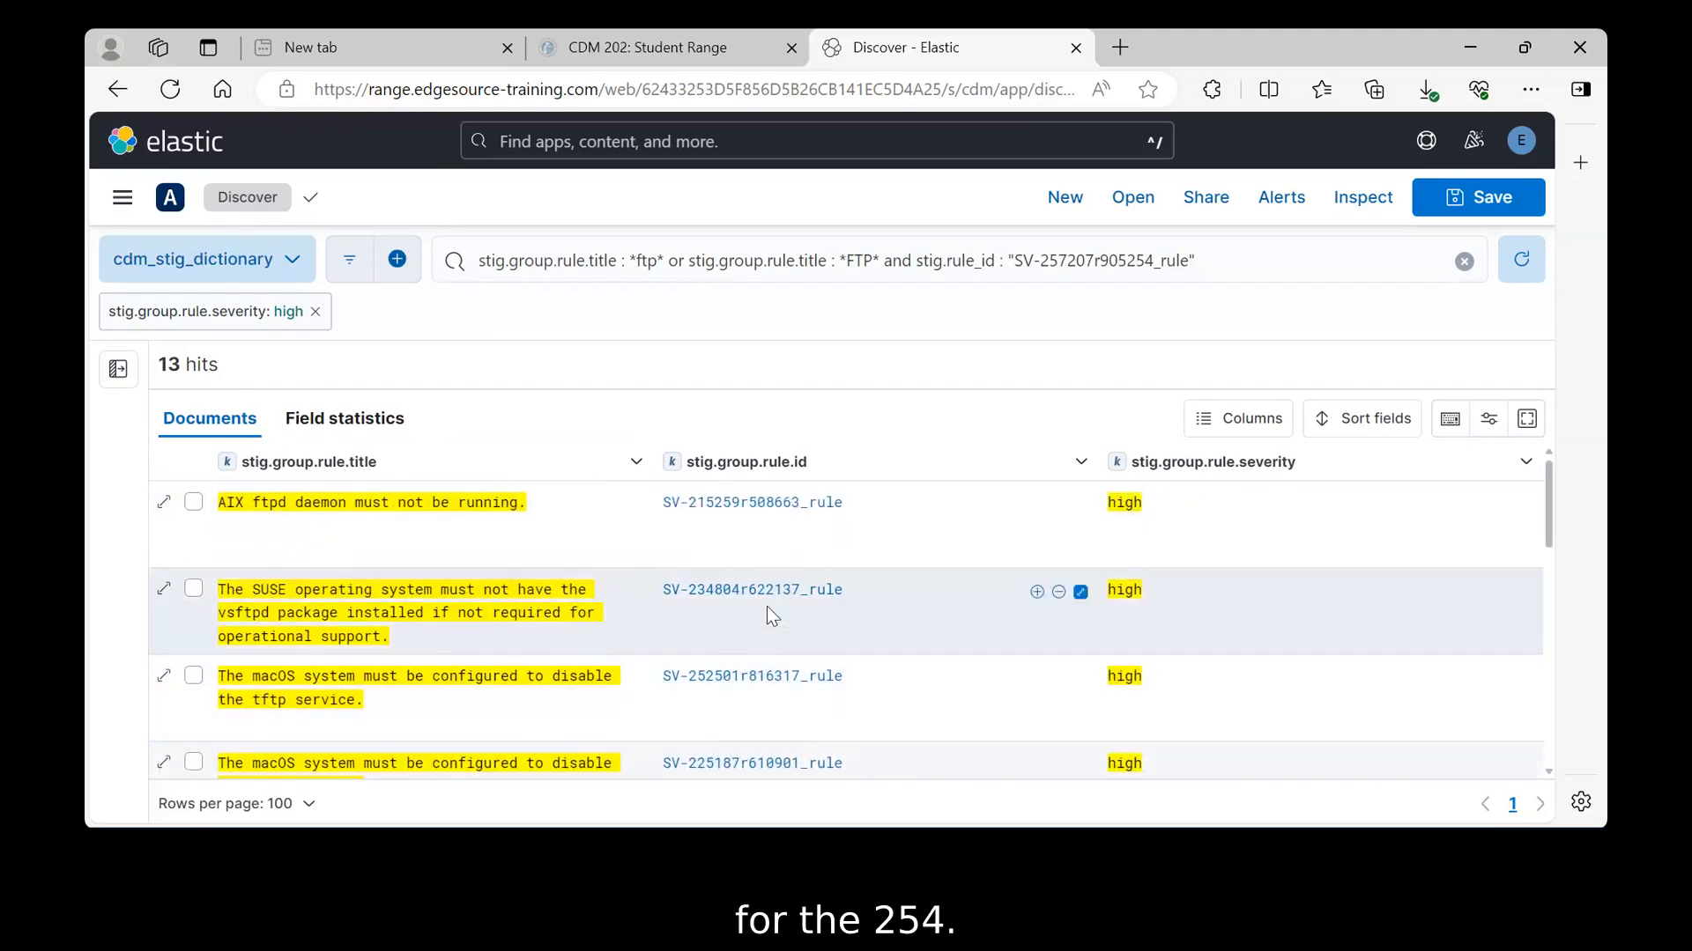
scroll(767, 615, "down", 5)
scroll(751, 643, "down", 3)
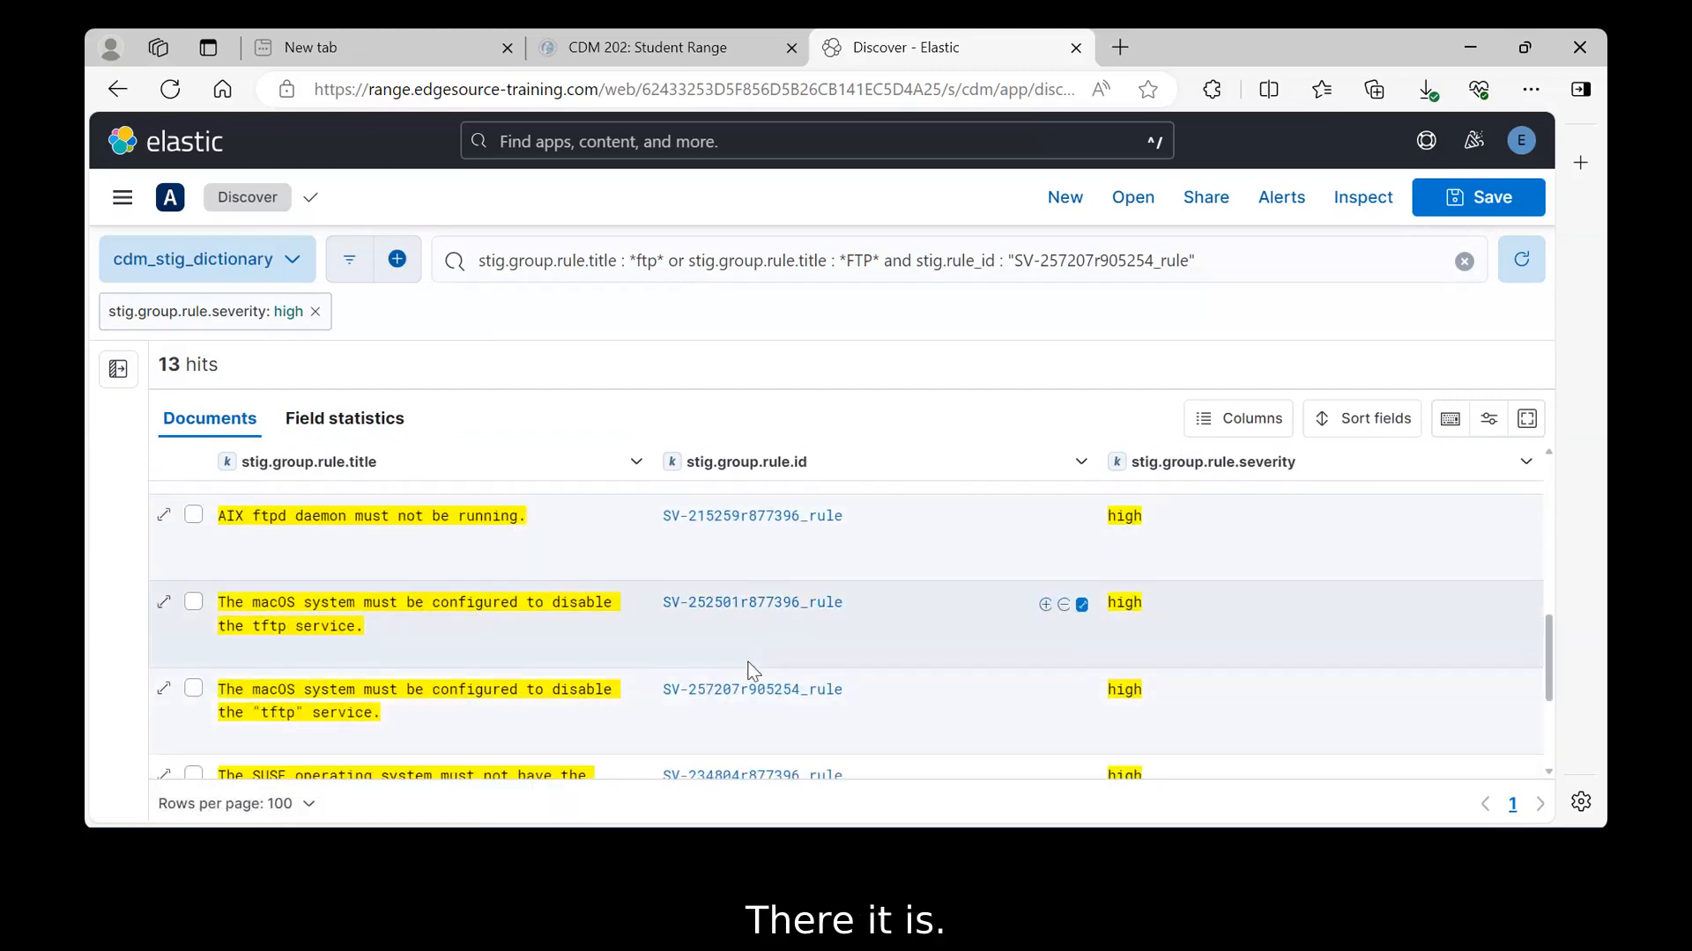
left_click(712, 698)
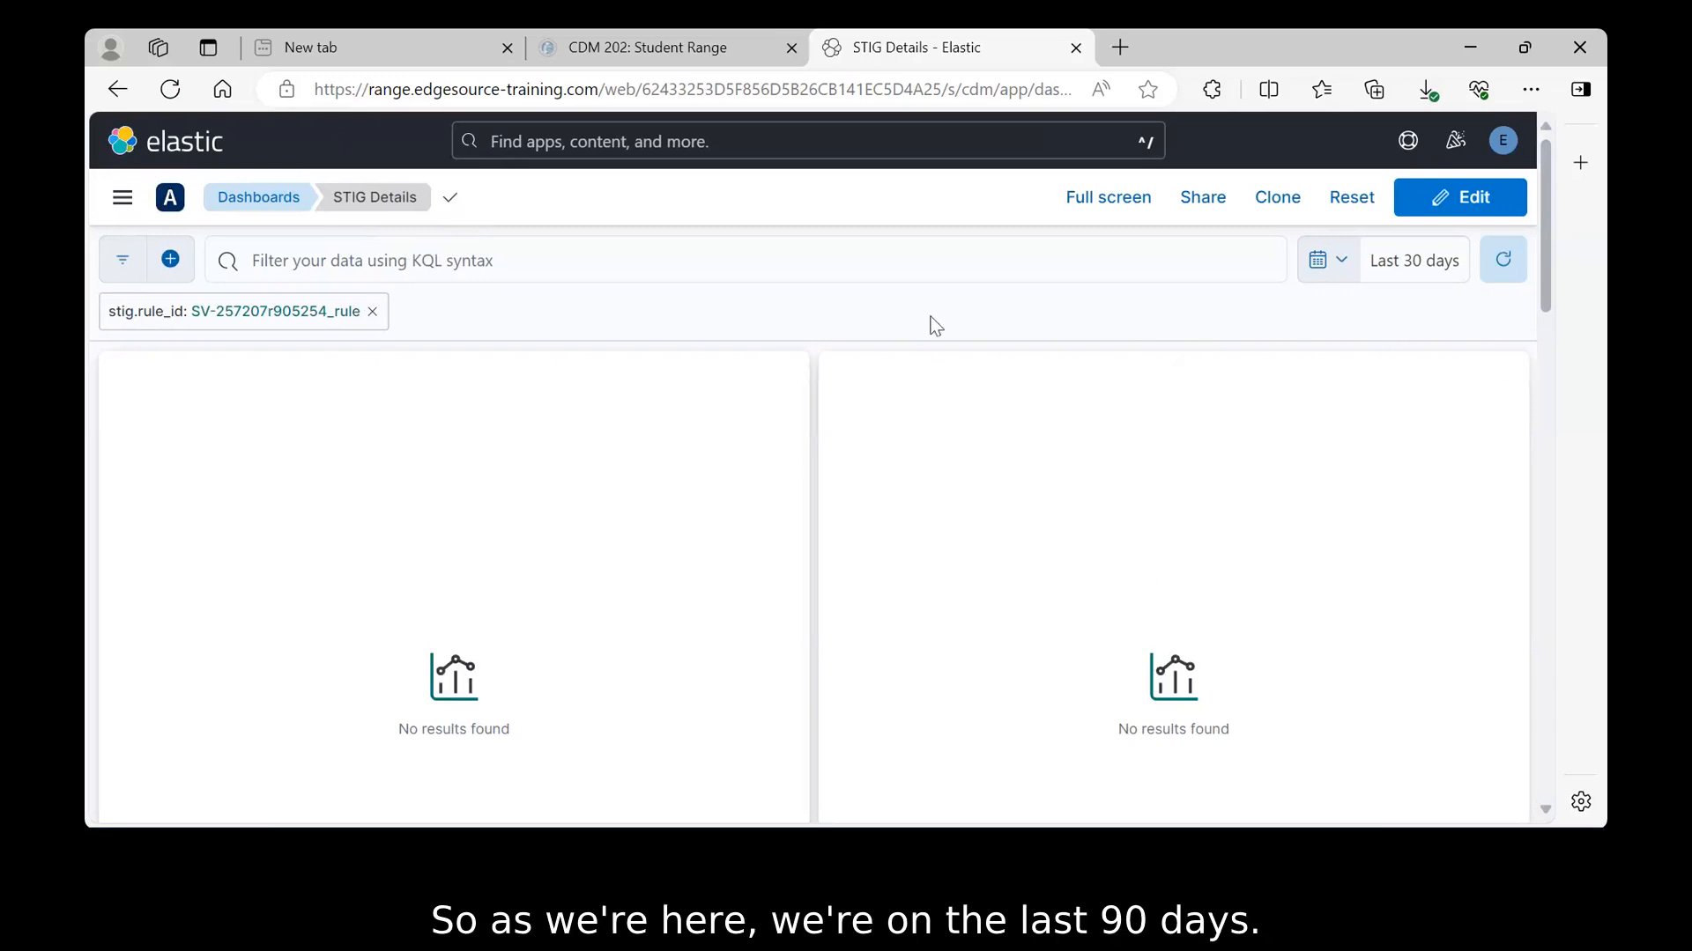
left_click(1338, 263)
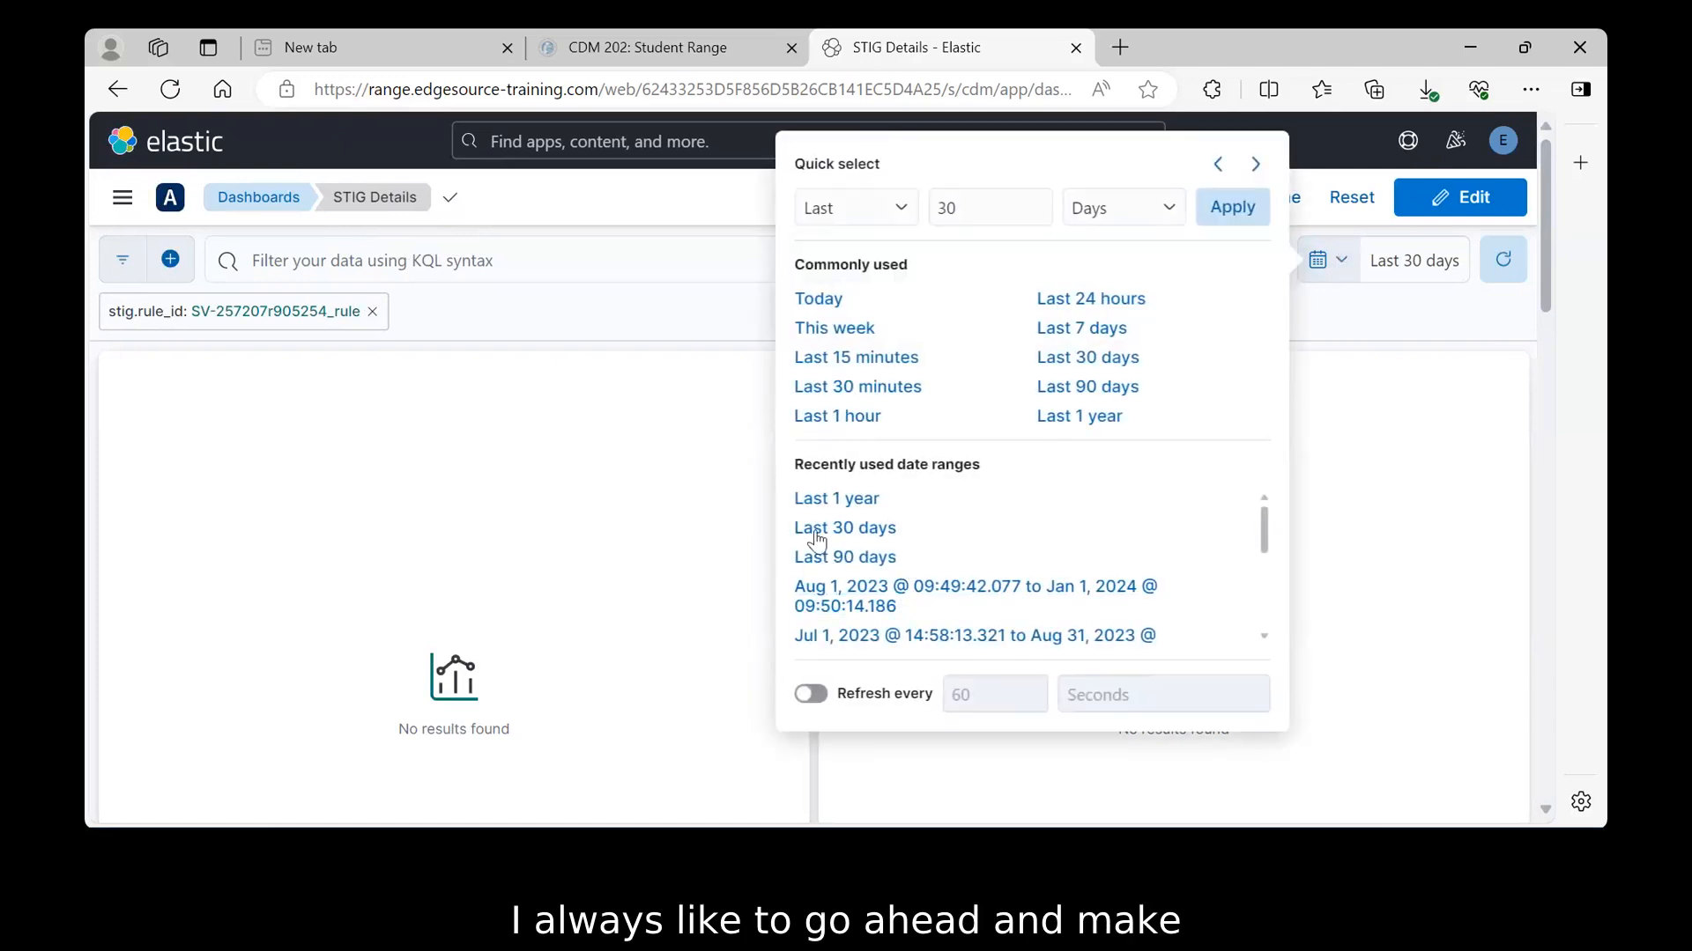
left_click(1096, 430)
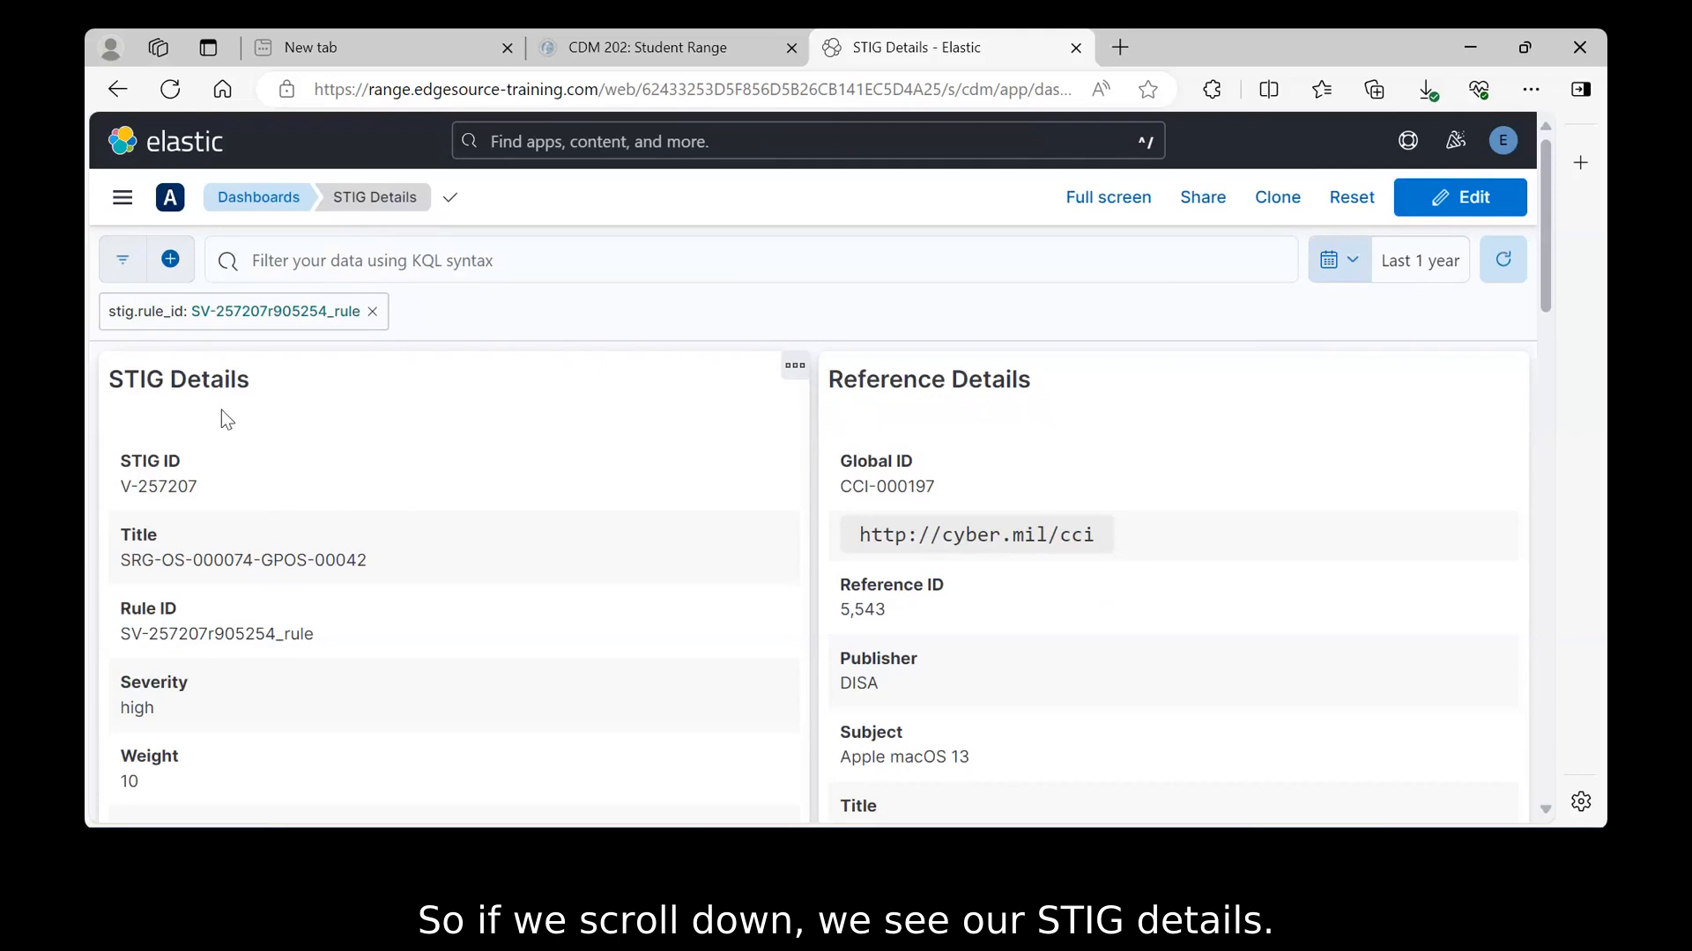
- Examine the STIG details and reference details of the rule, including its severity, weight and subject
scroll(222, 411, "down", 2)
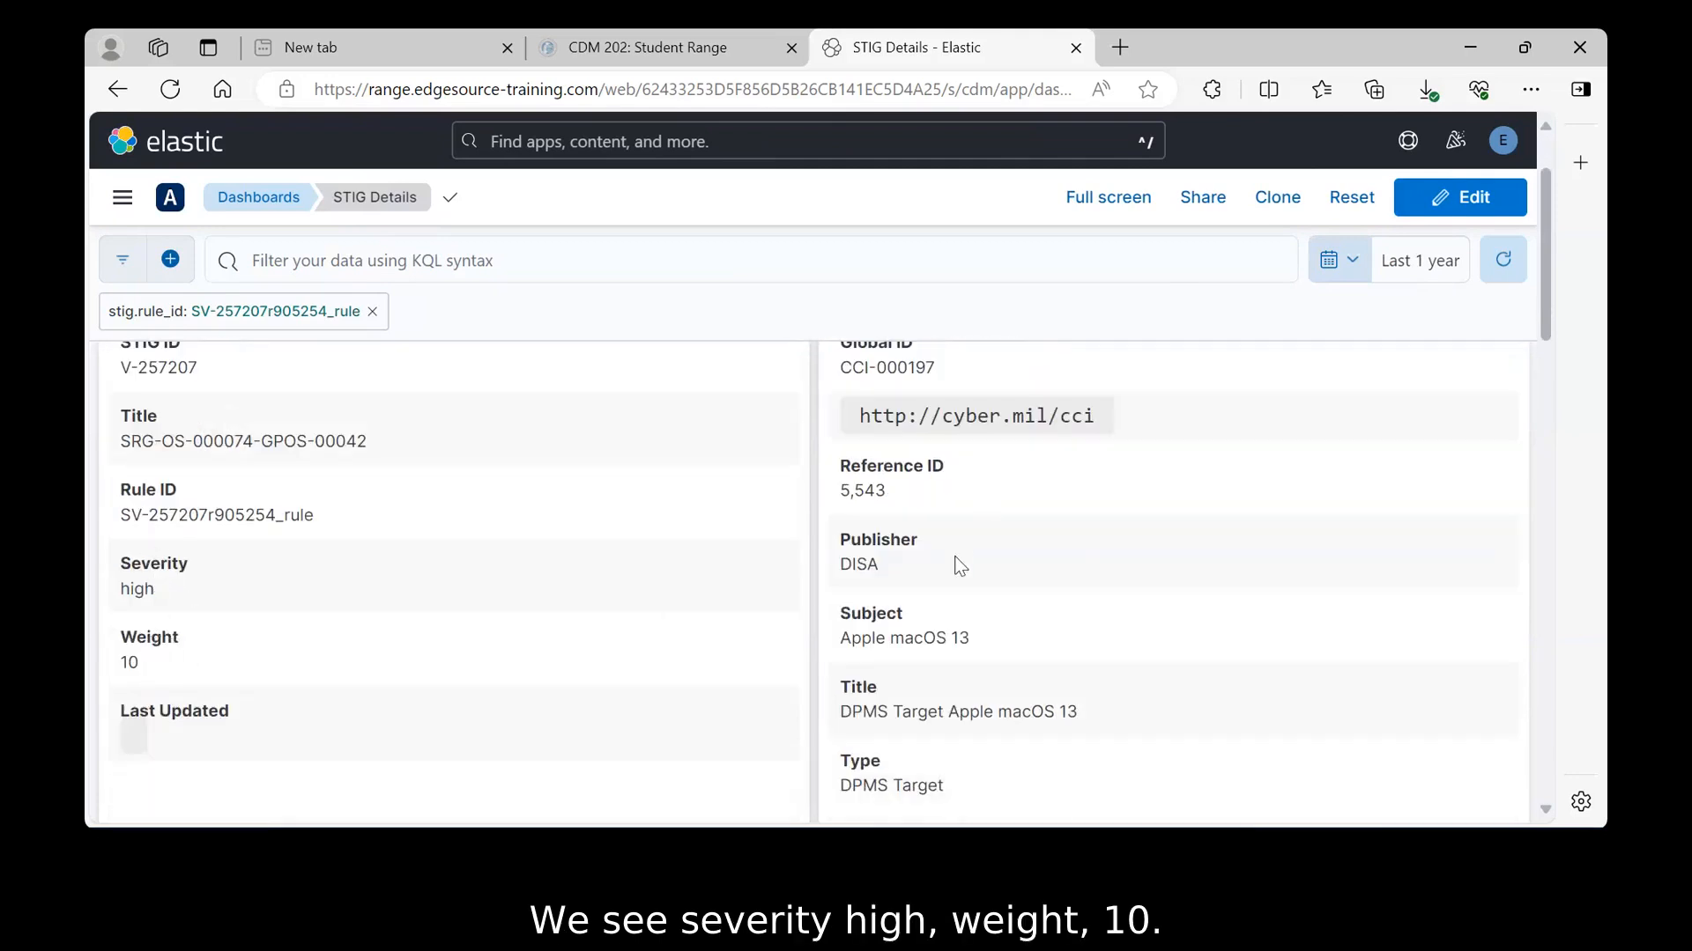
scroll(968, 493, "up", 2)
scroll(974, 425, "down", 2)
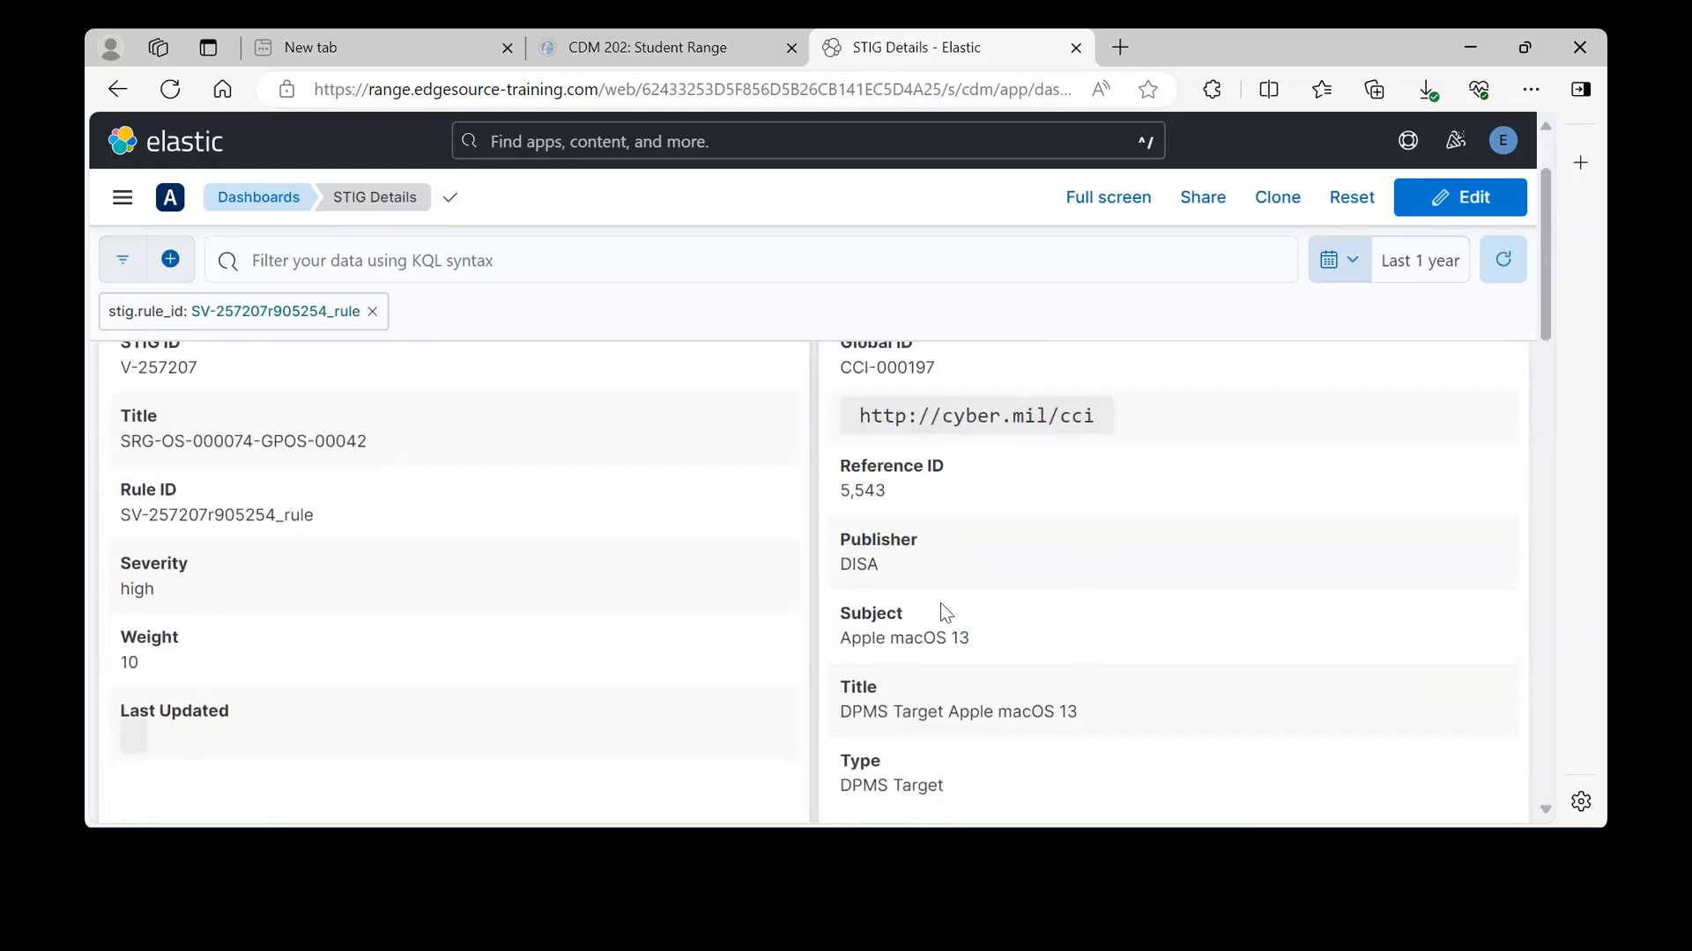
scroll(939, 603, "down", 3)
scroll(942, 603, "up", 2)
scroll(942, 603, "up", 1)
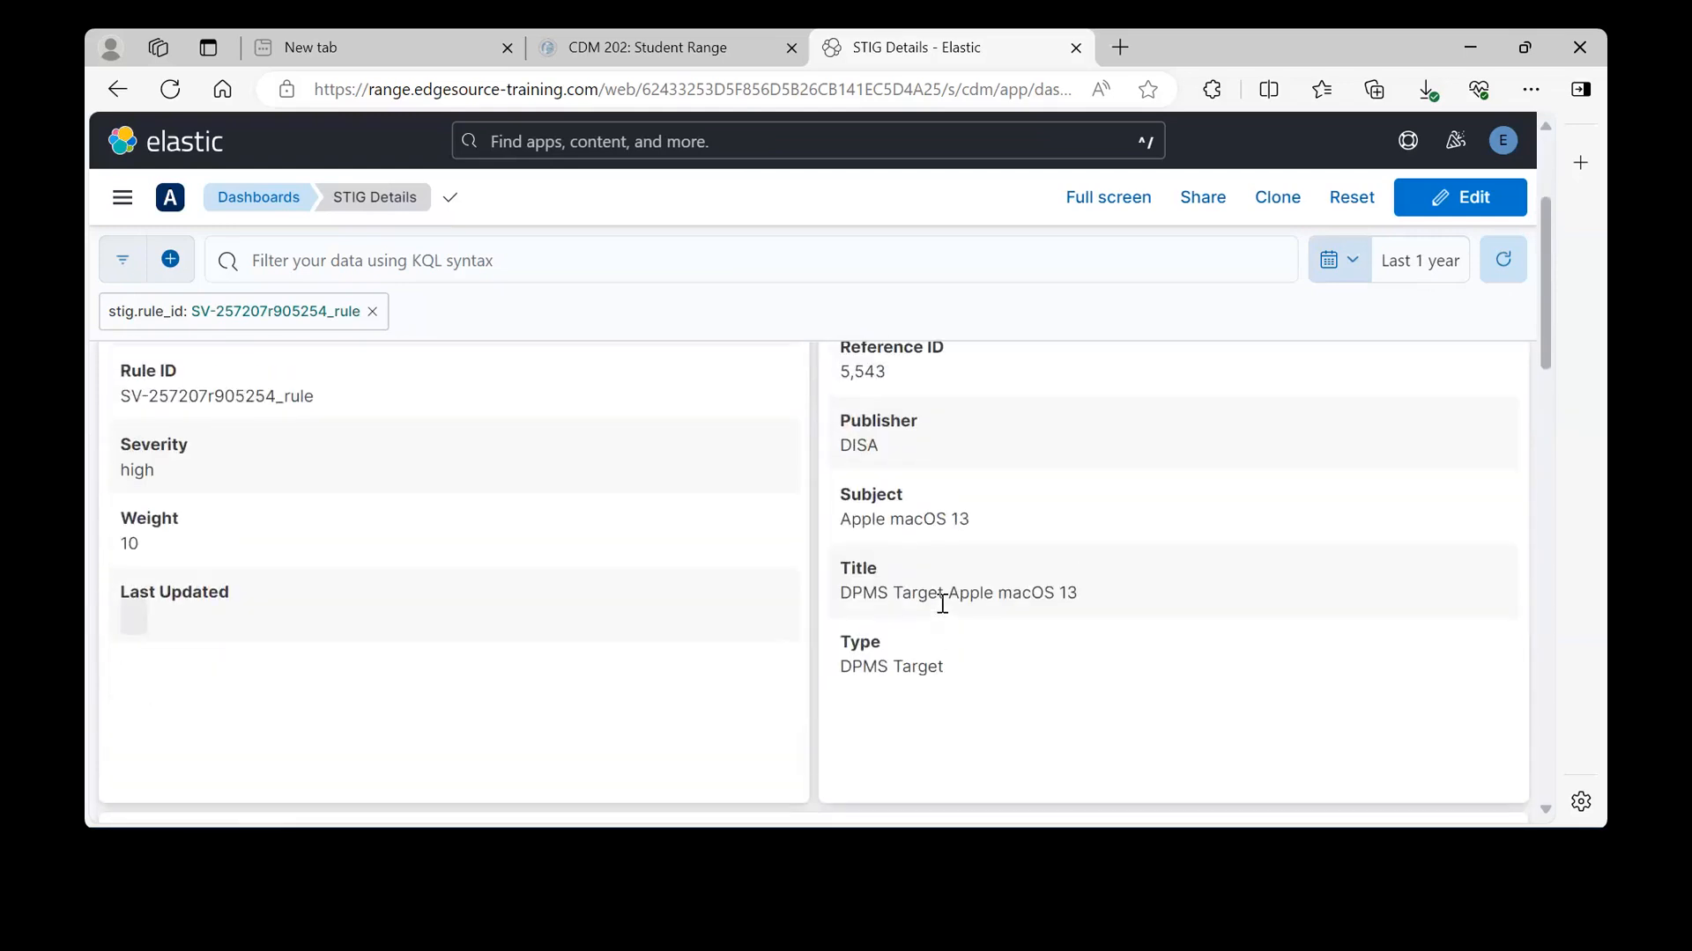
scroll(912, 528, "up", 2)
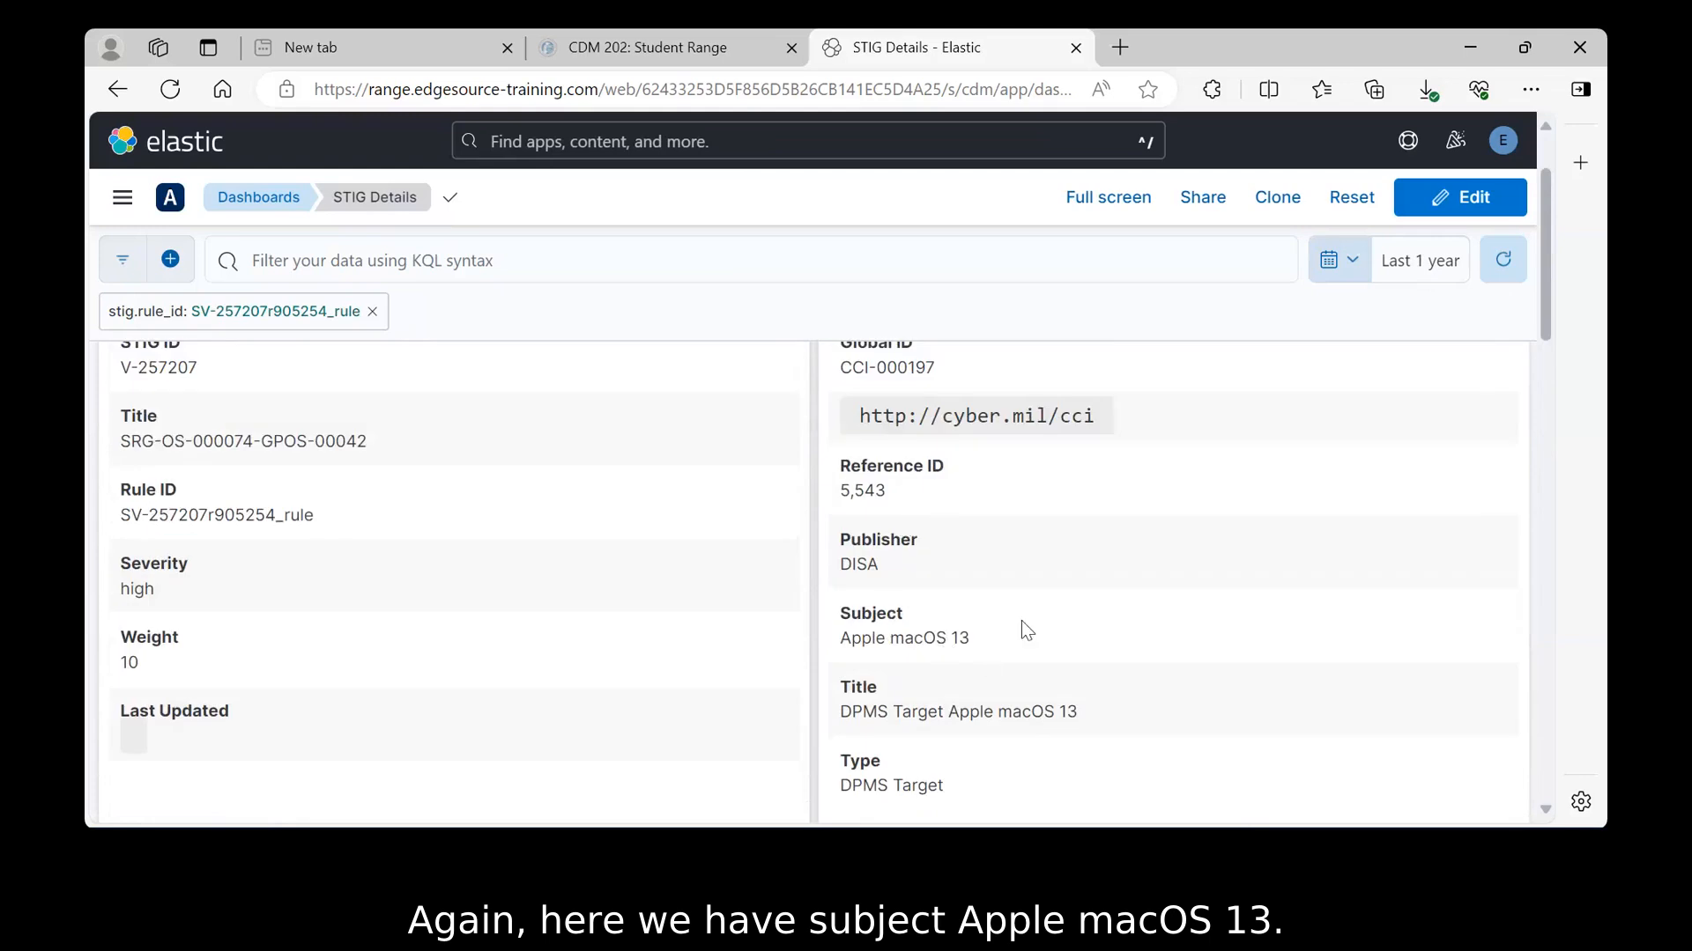
scroll(846, 617, "up", 2)
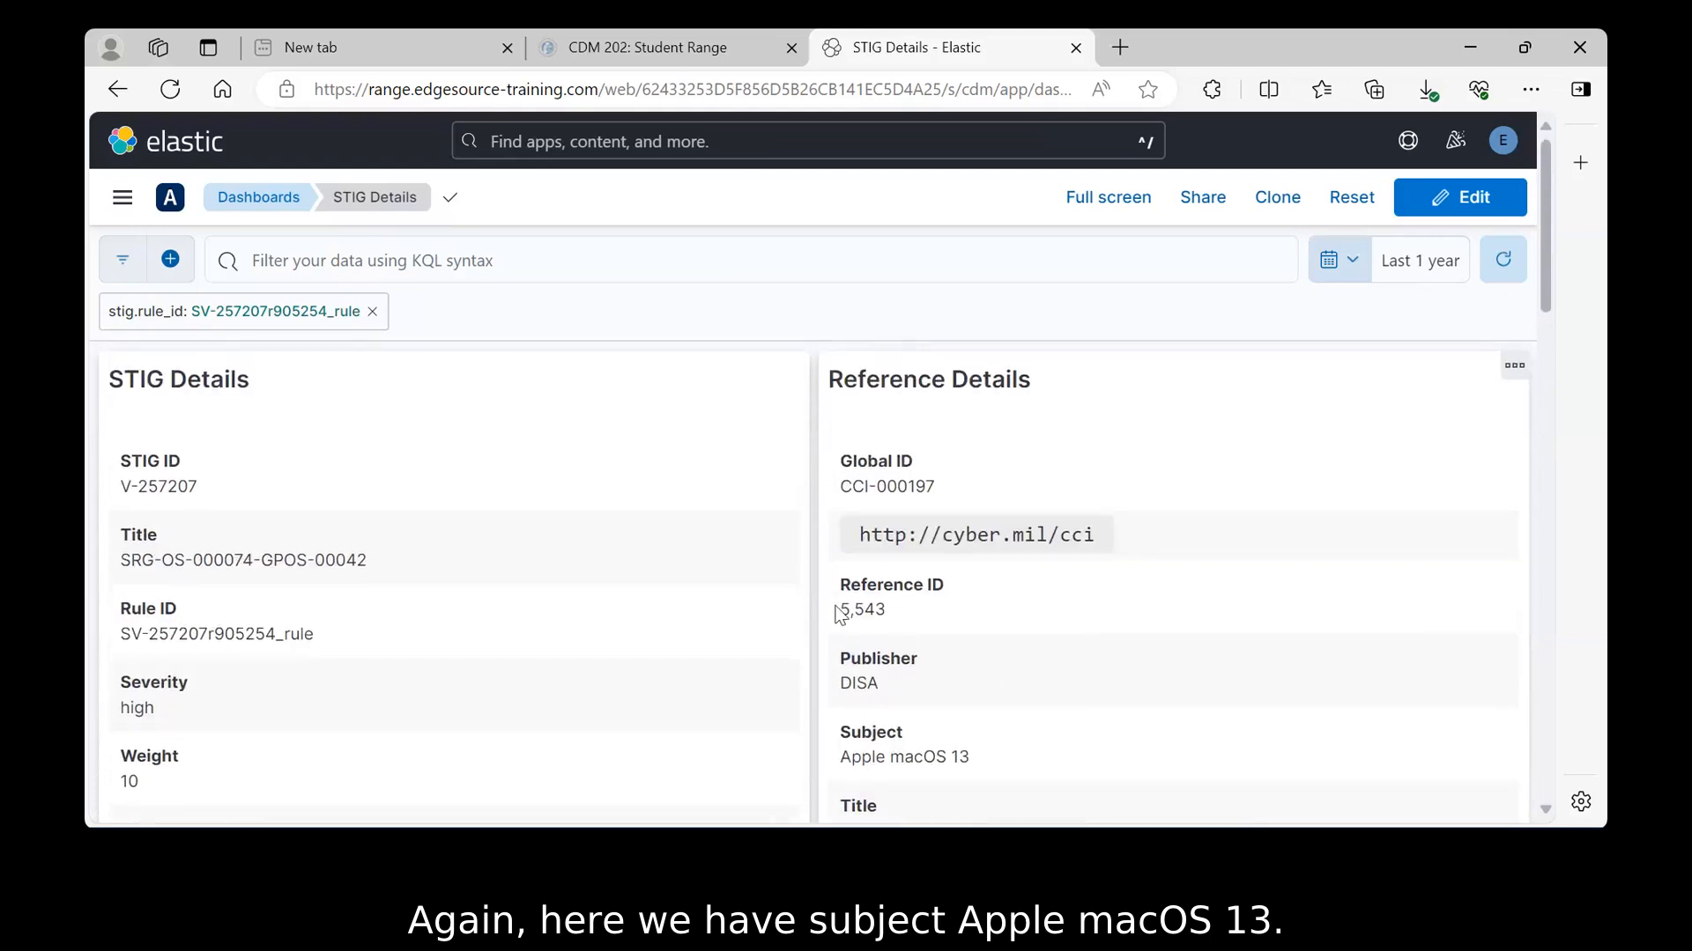
- Read the rule's fix details, including the fix description and its remediation command
scroll(841, 606, "down", 10)
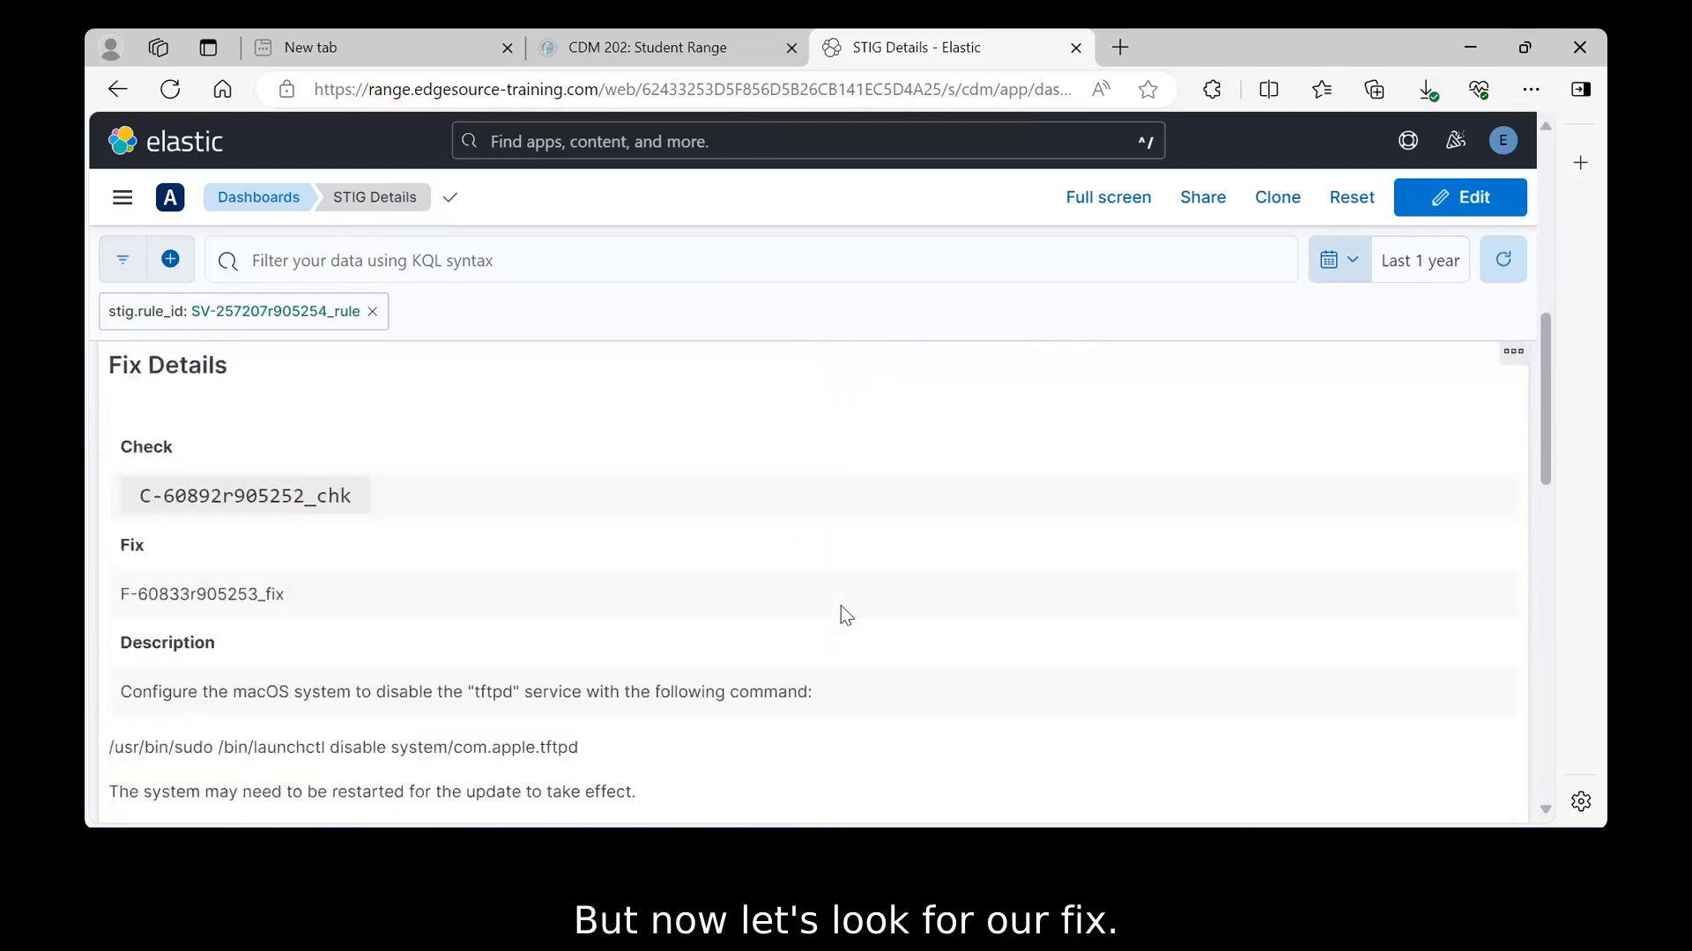
scroll(841, 608, "up", 1)
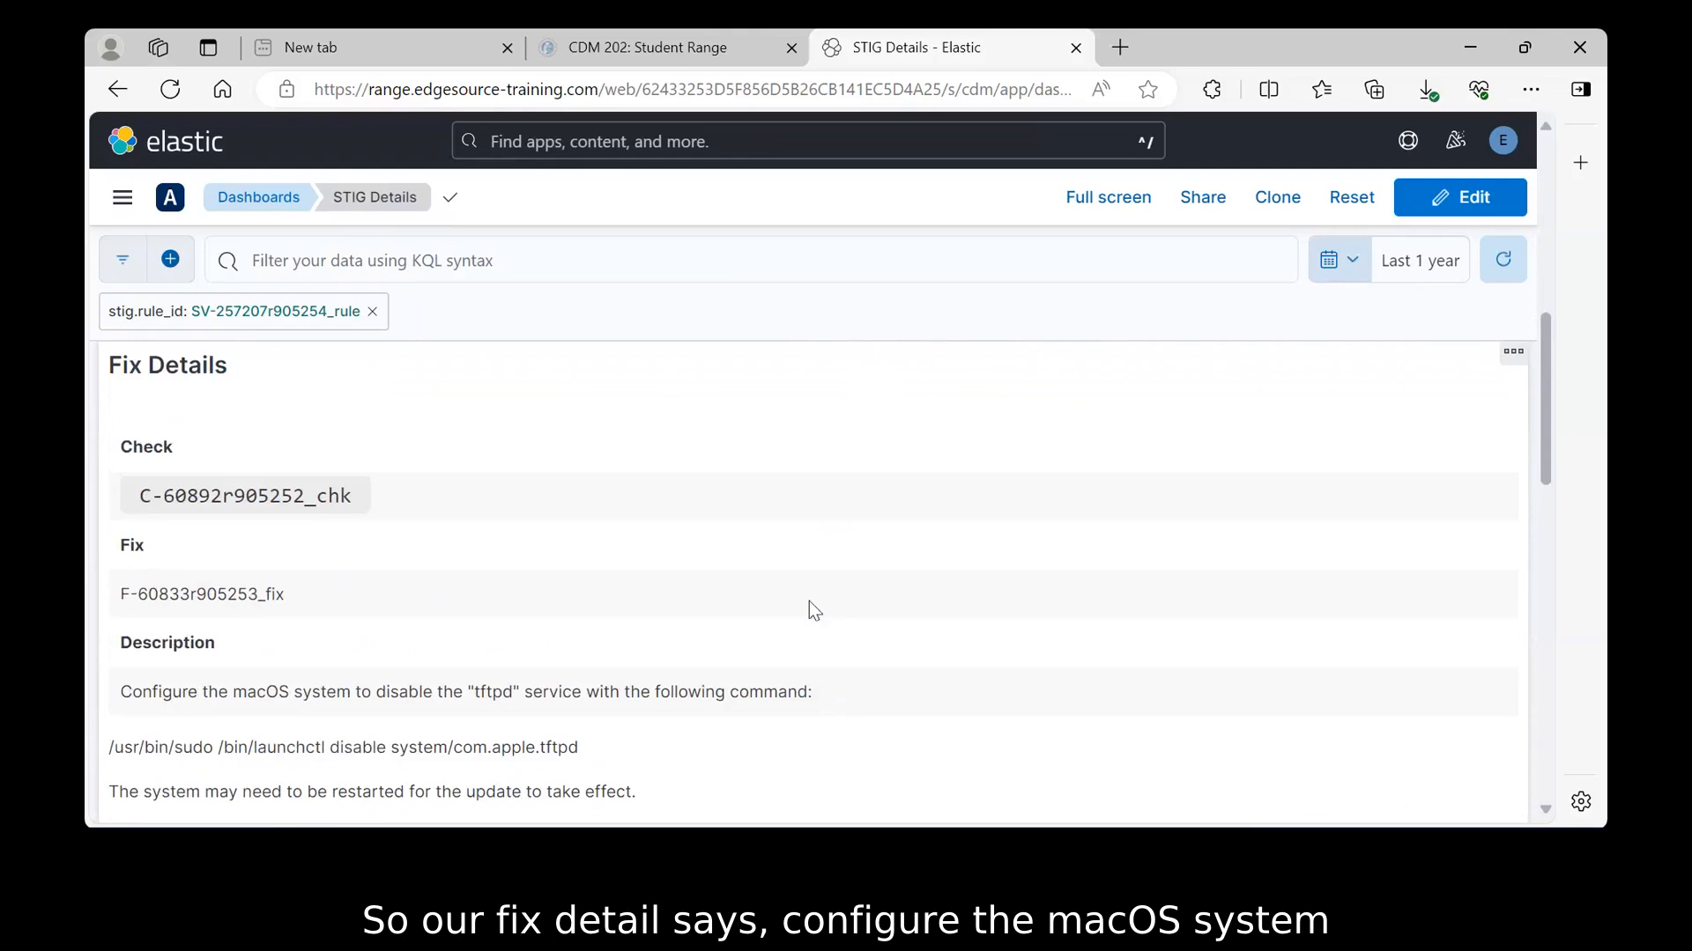
scroll(599, 569, "down", 2)
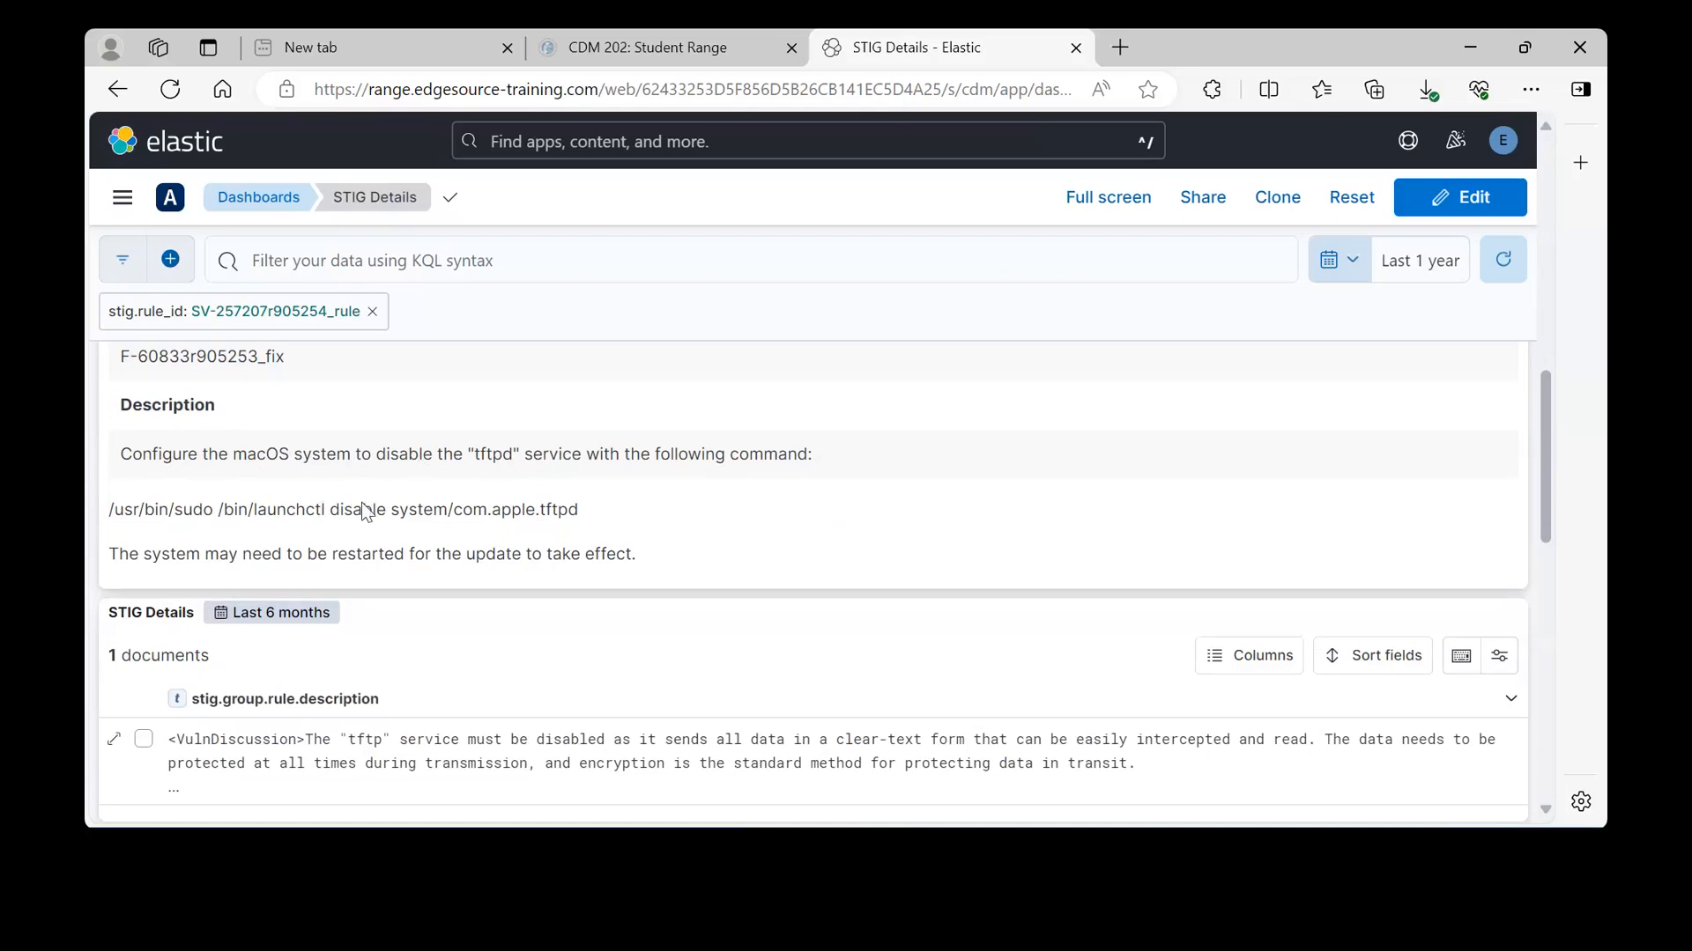
scroll(465, 546, "up", 1)
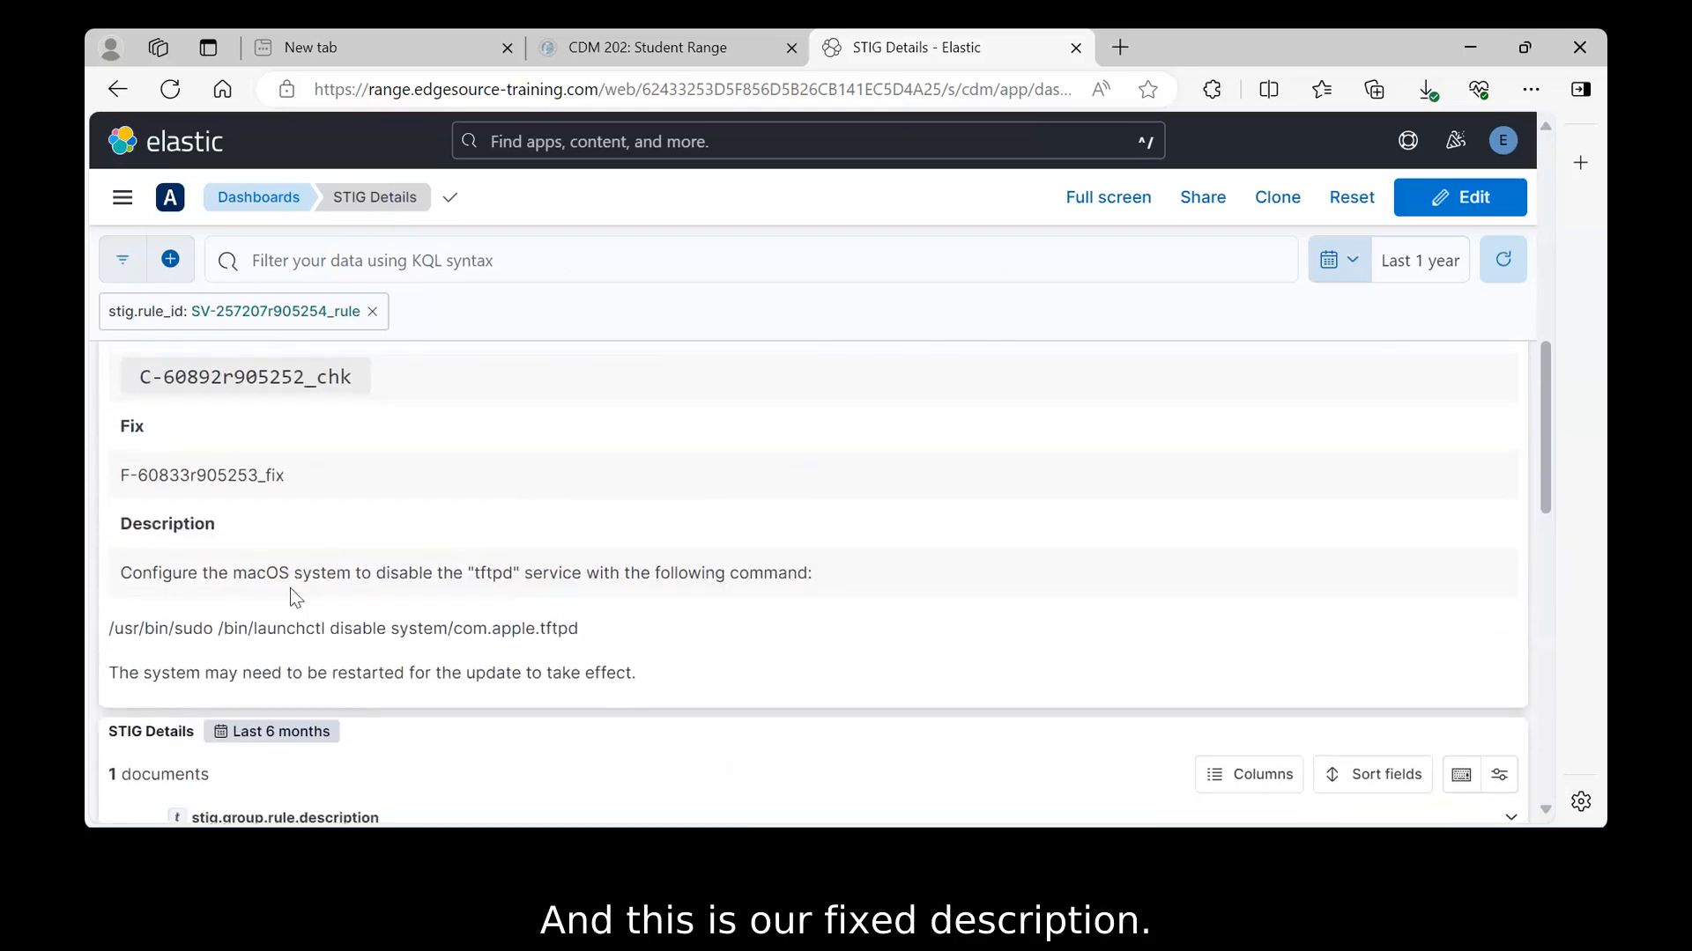
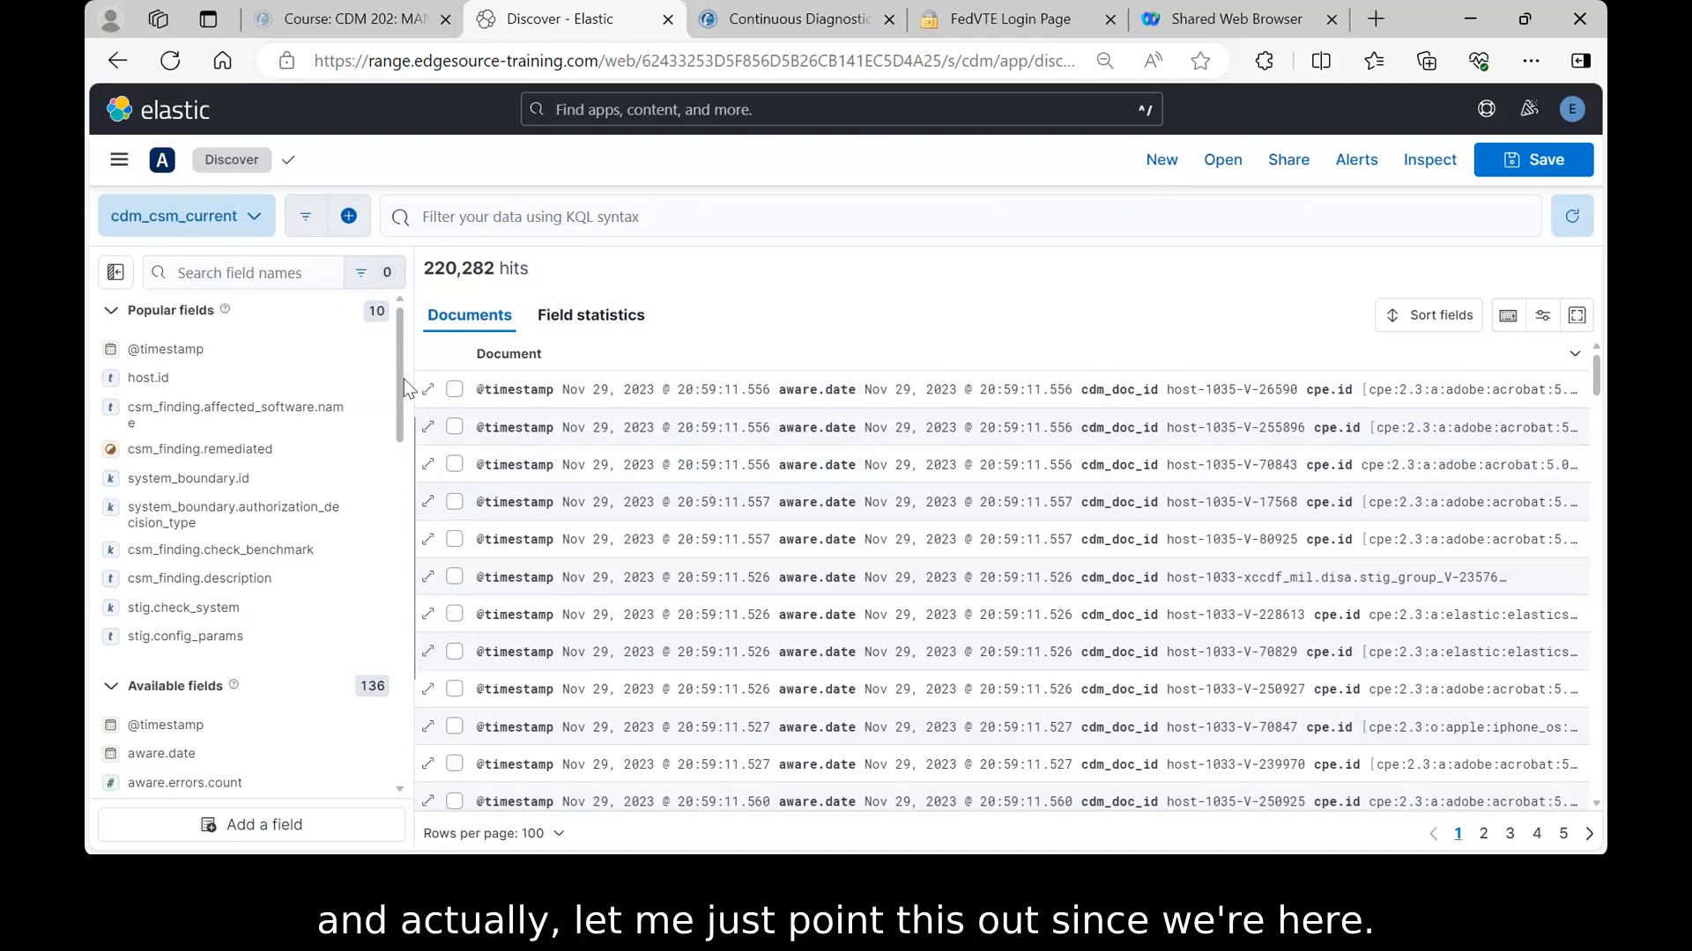
- Look through the popular and available fields of the cdm_csm_current data view
scroll(400, 379, "down", 1)
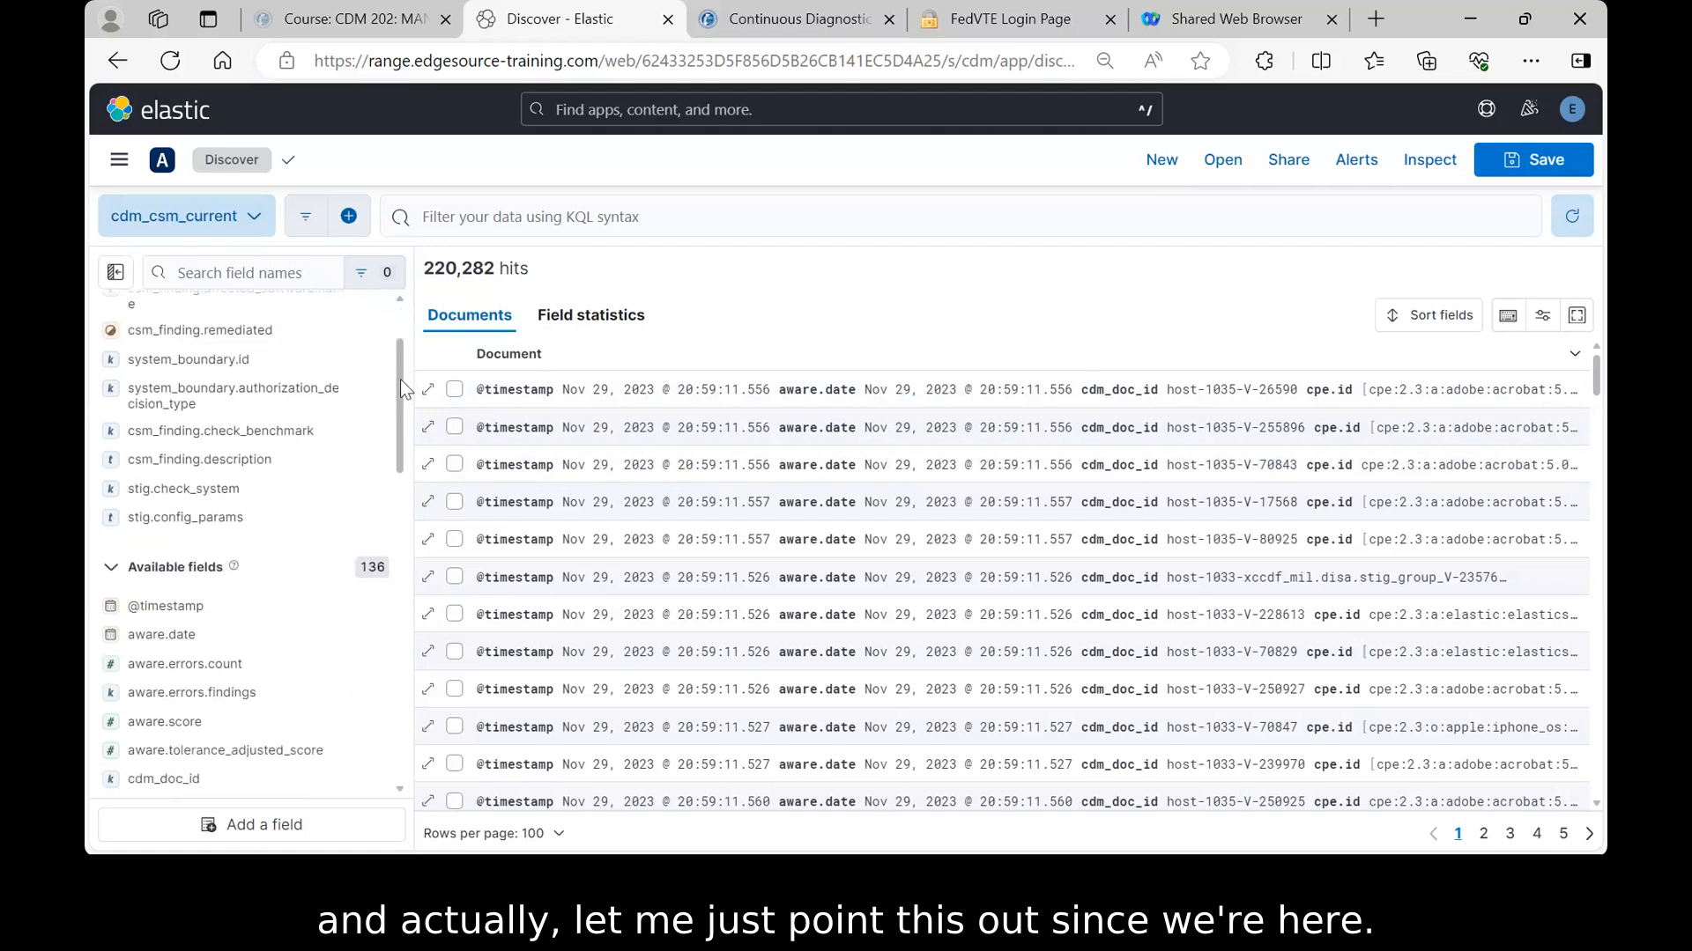
scroll(400, 379, "up", 1)
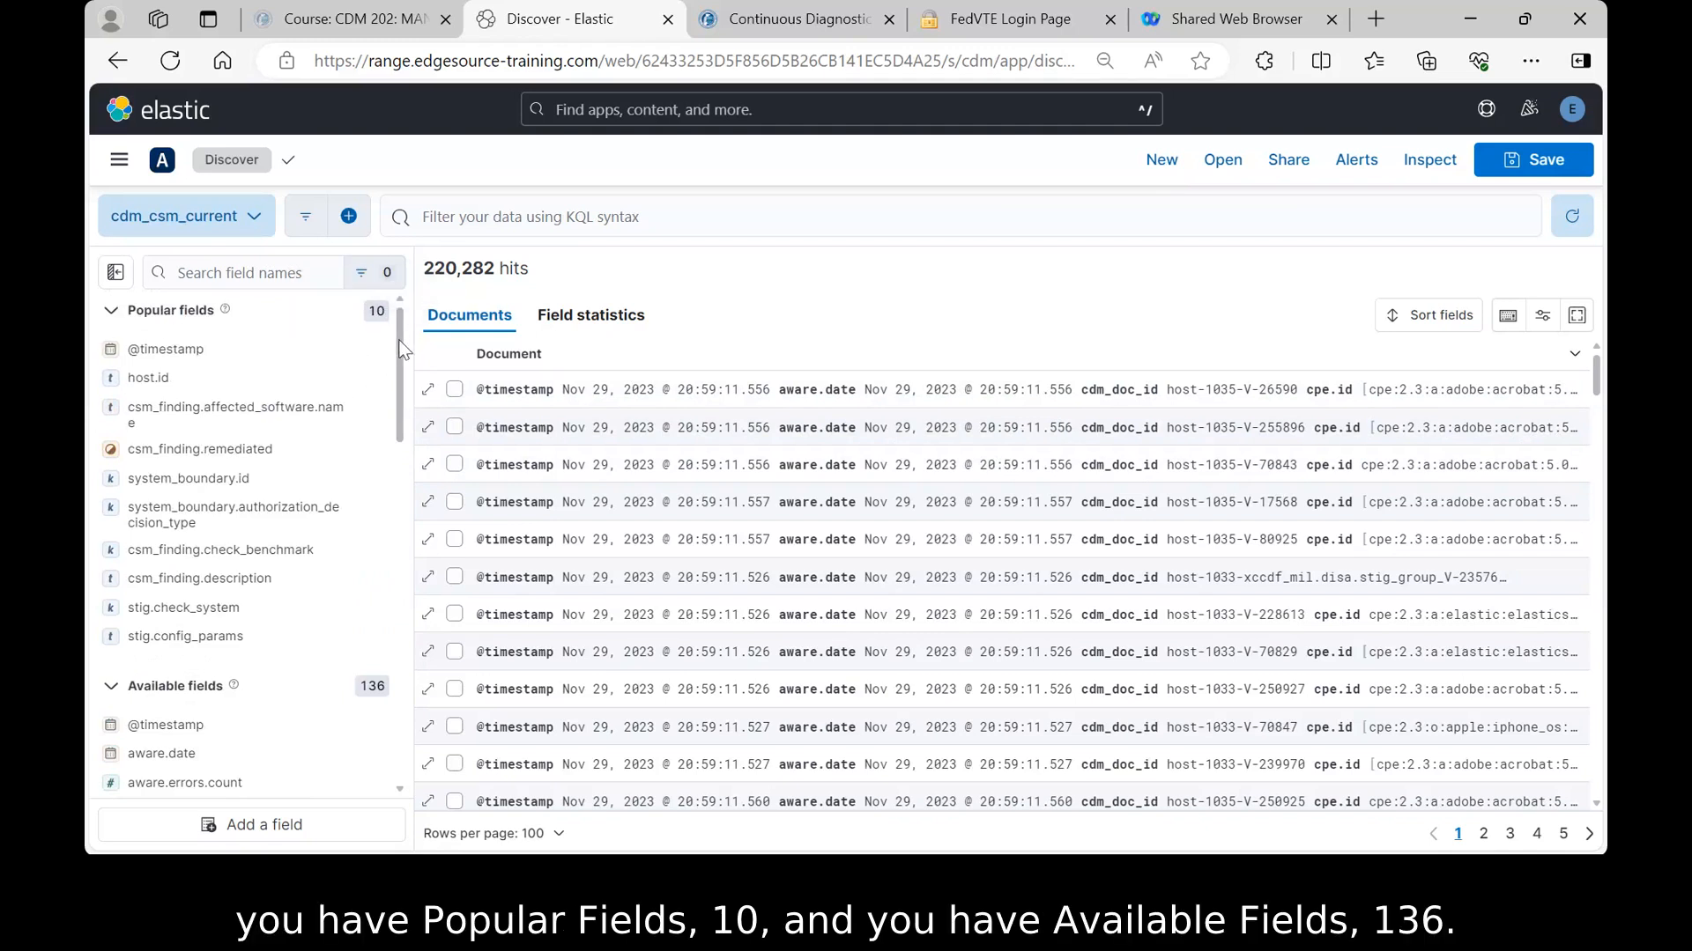
scroll(400, 348, "down", 2)
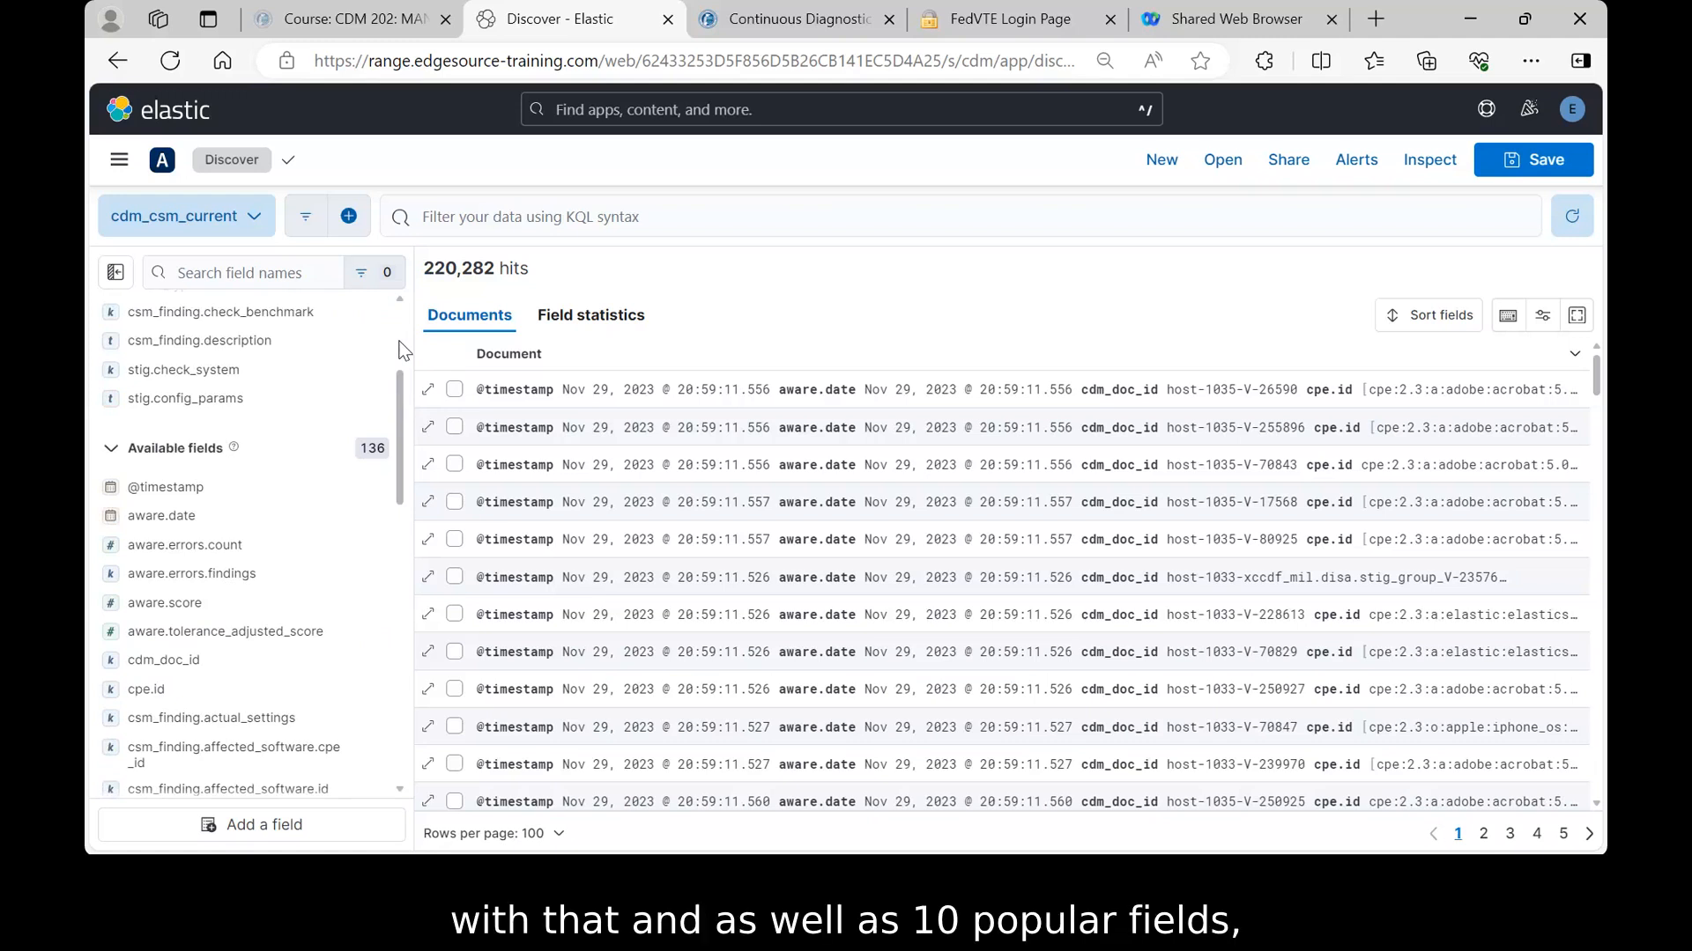
scroll(401, 350, "up", 3)
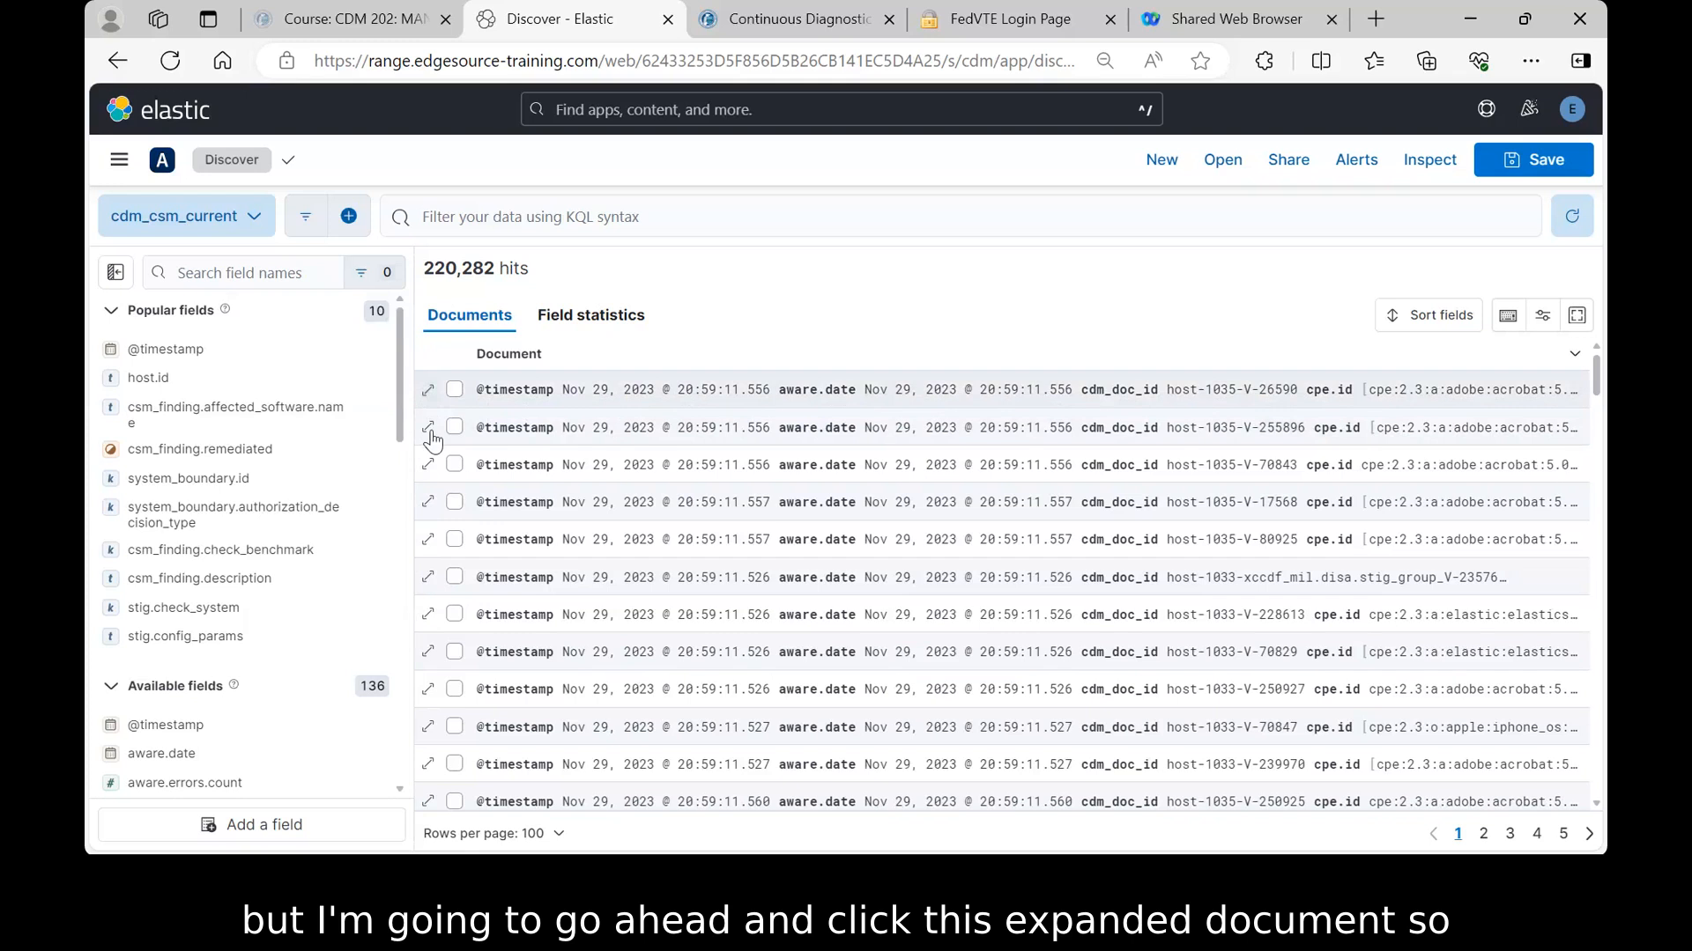
- Expand the first document in the results and examine its CSM finding fields, such as benchmark, parameter, description and remediation dates
left_click(428, 389)
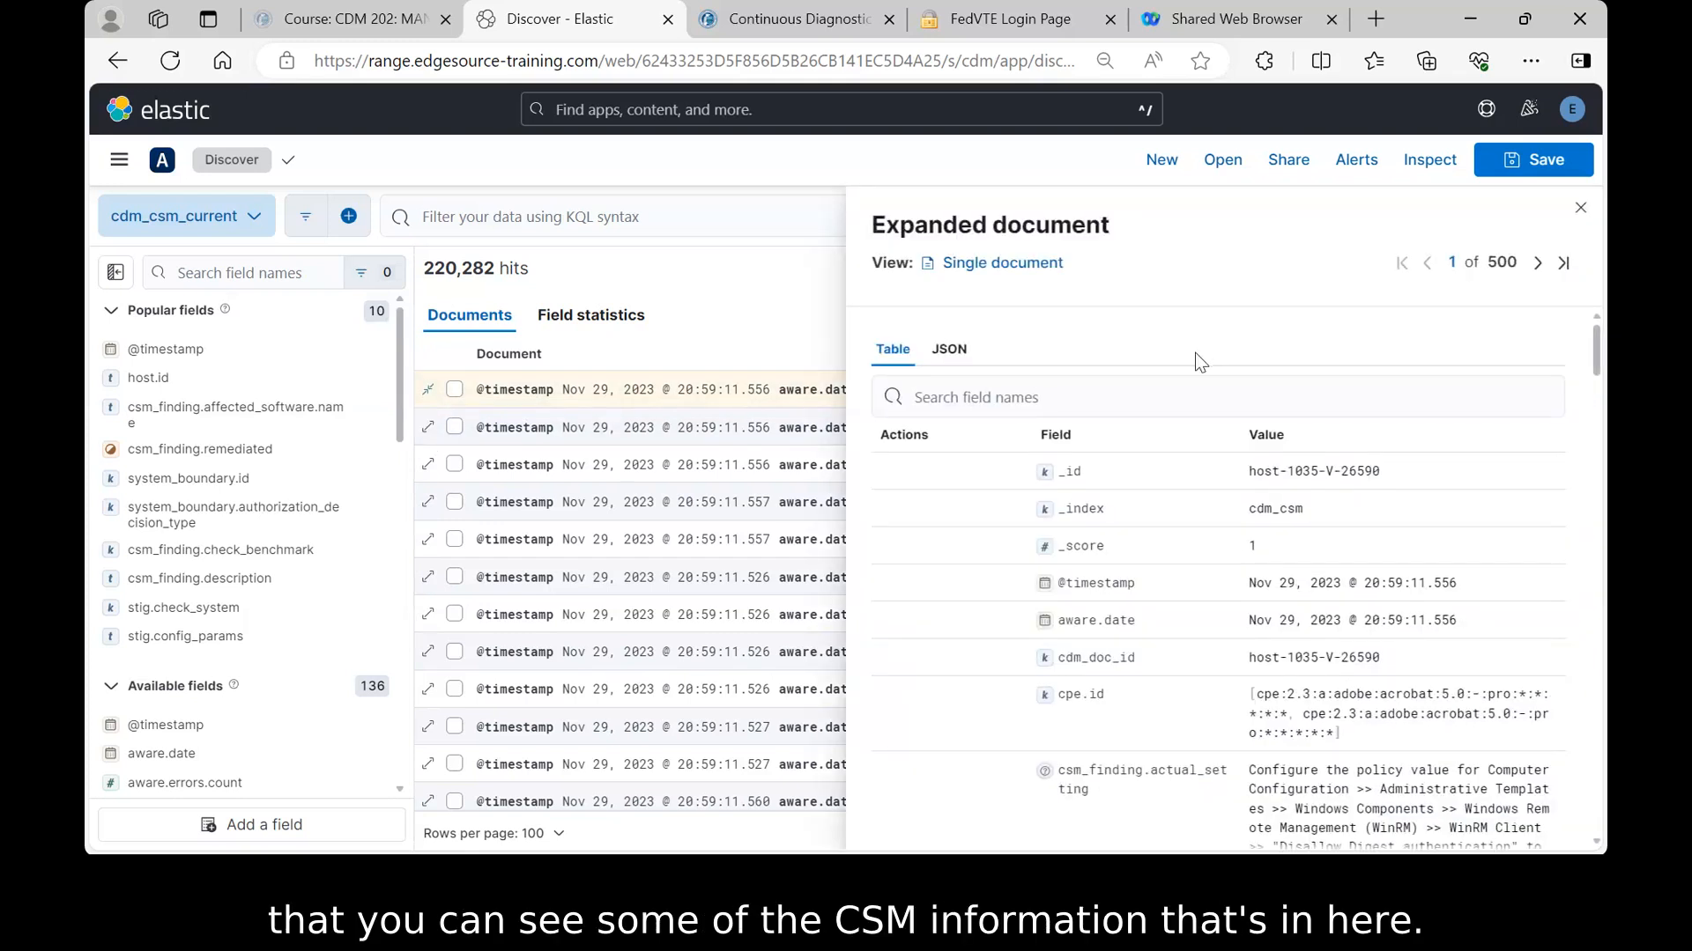
scroll(1193, 521, "down", 4)
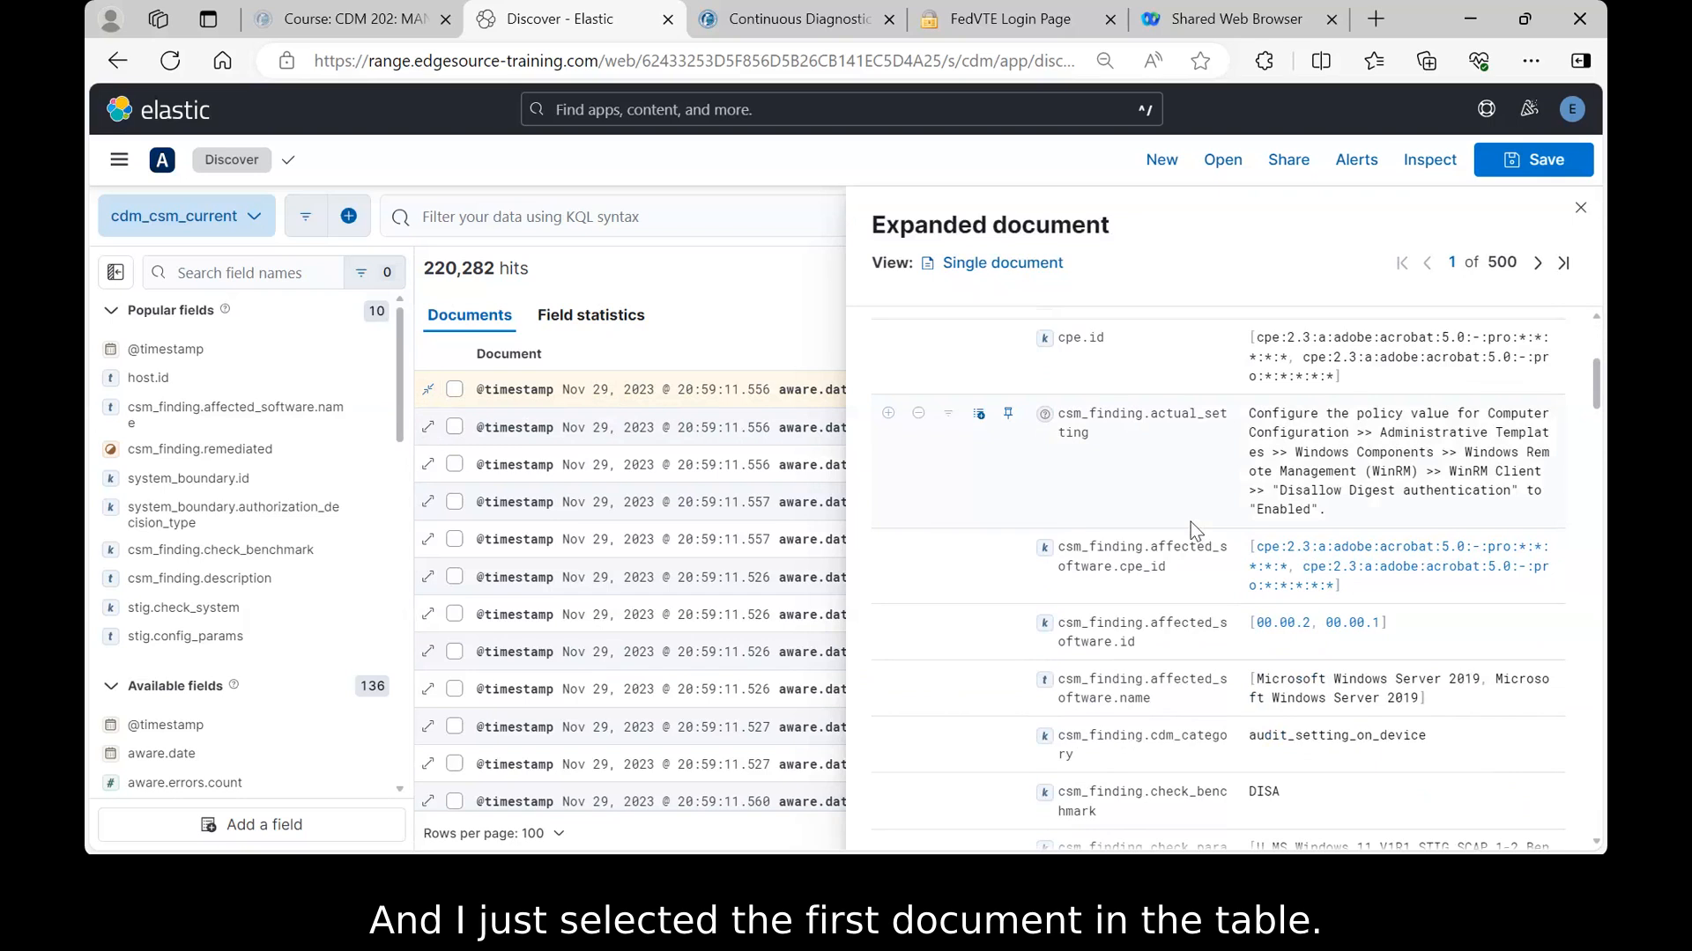
scroll(1191, 522, "down", 1)
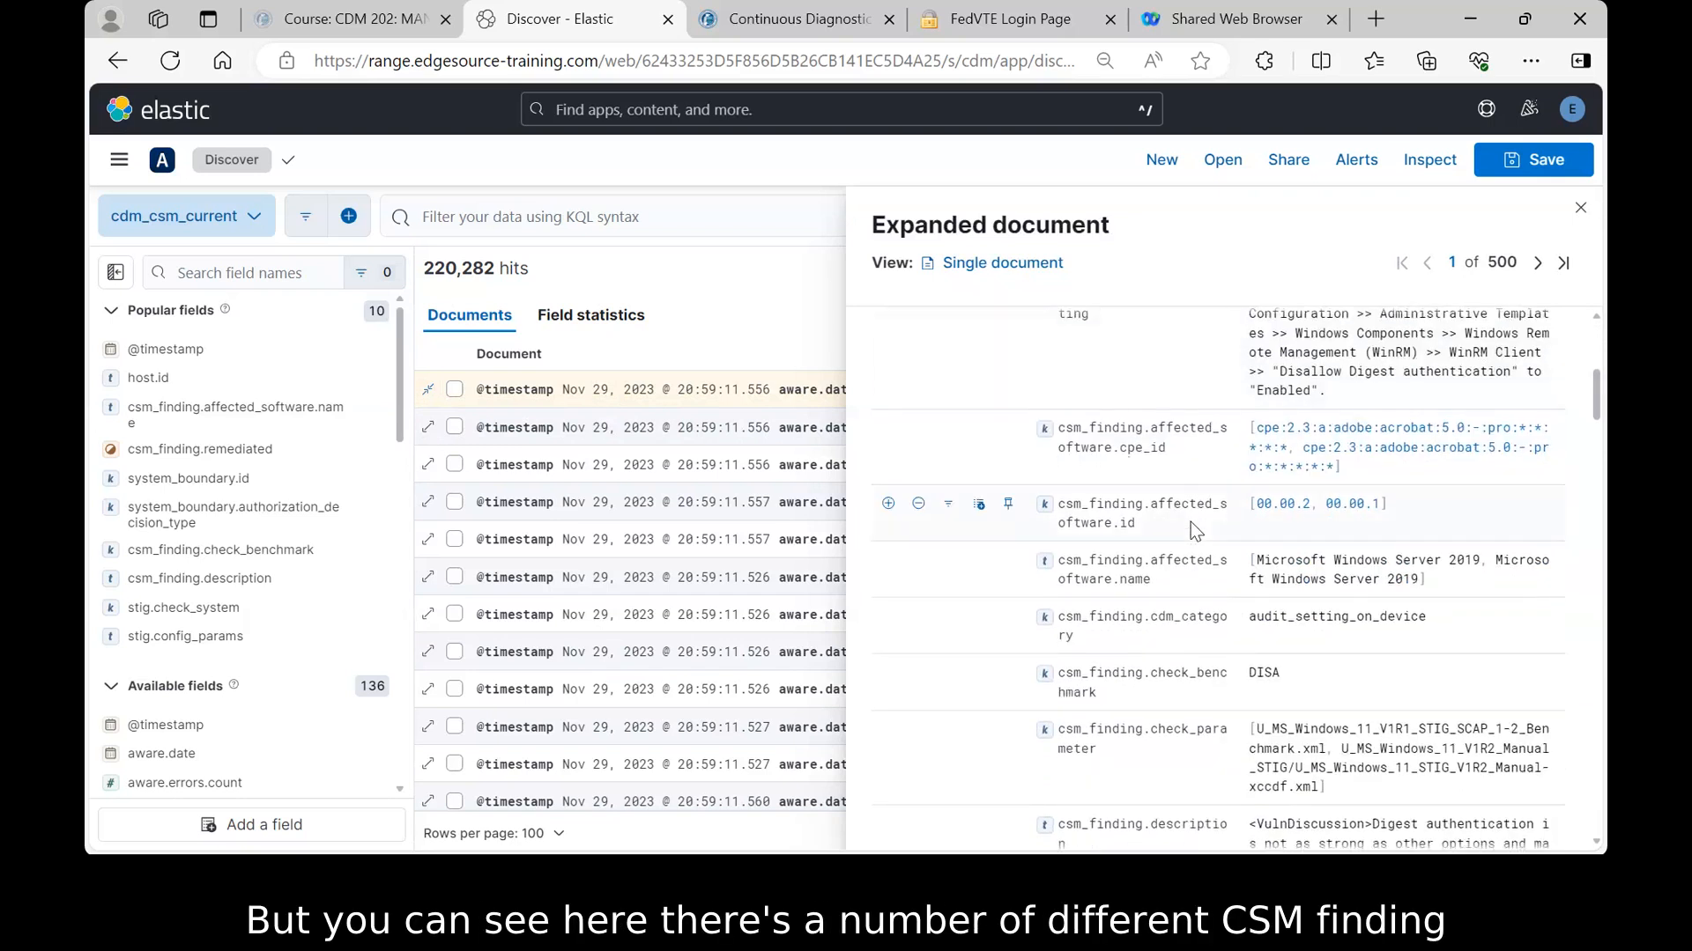
scroll(1148, 564, "down", 1)
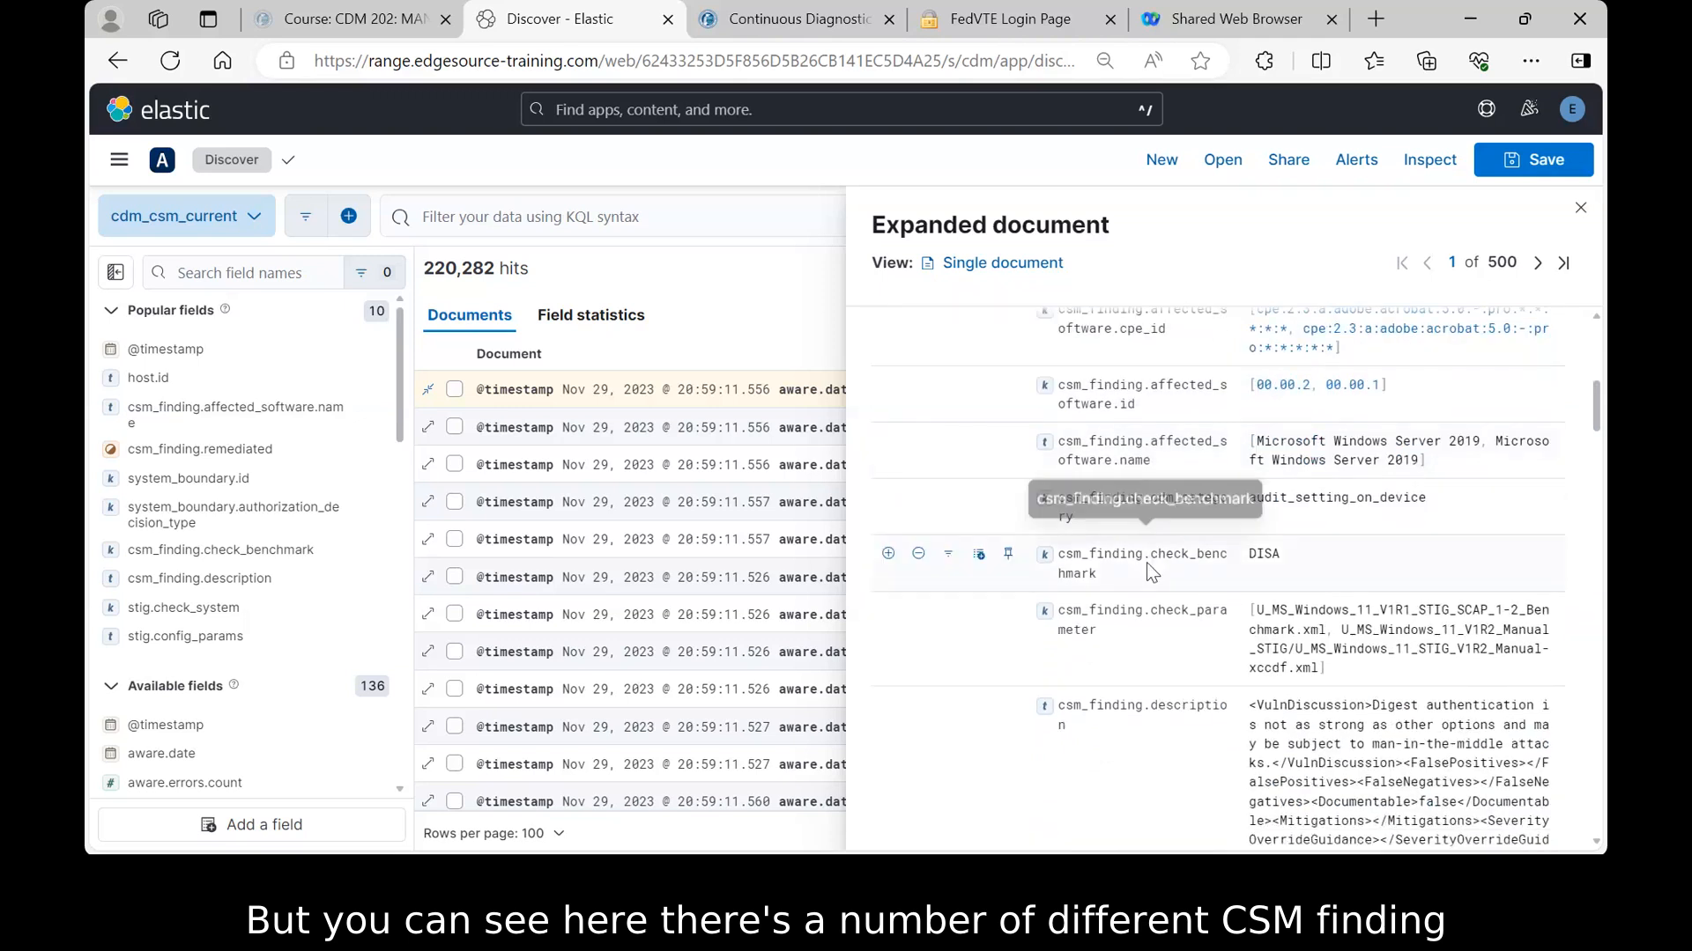
scroll(1148, 573, "down", 1)
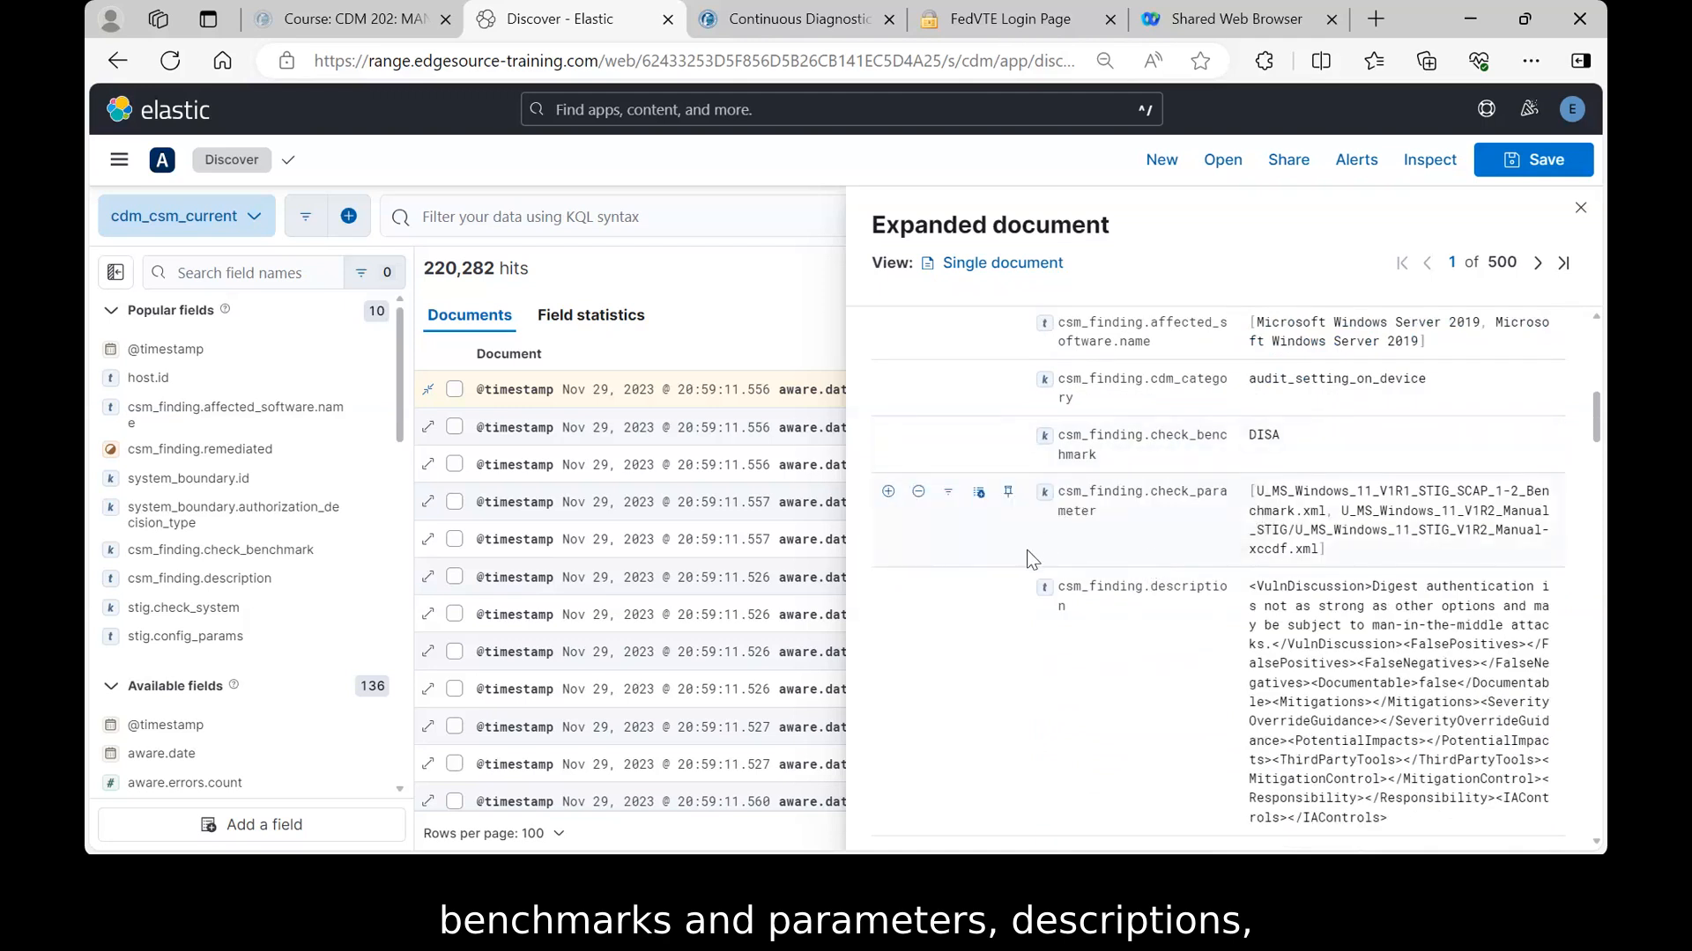
scroll(1030, 545, "down", 2)
scroll(1032, 559, "down", 1)
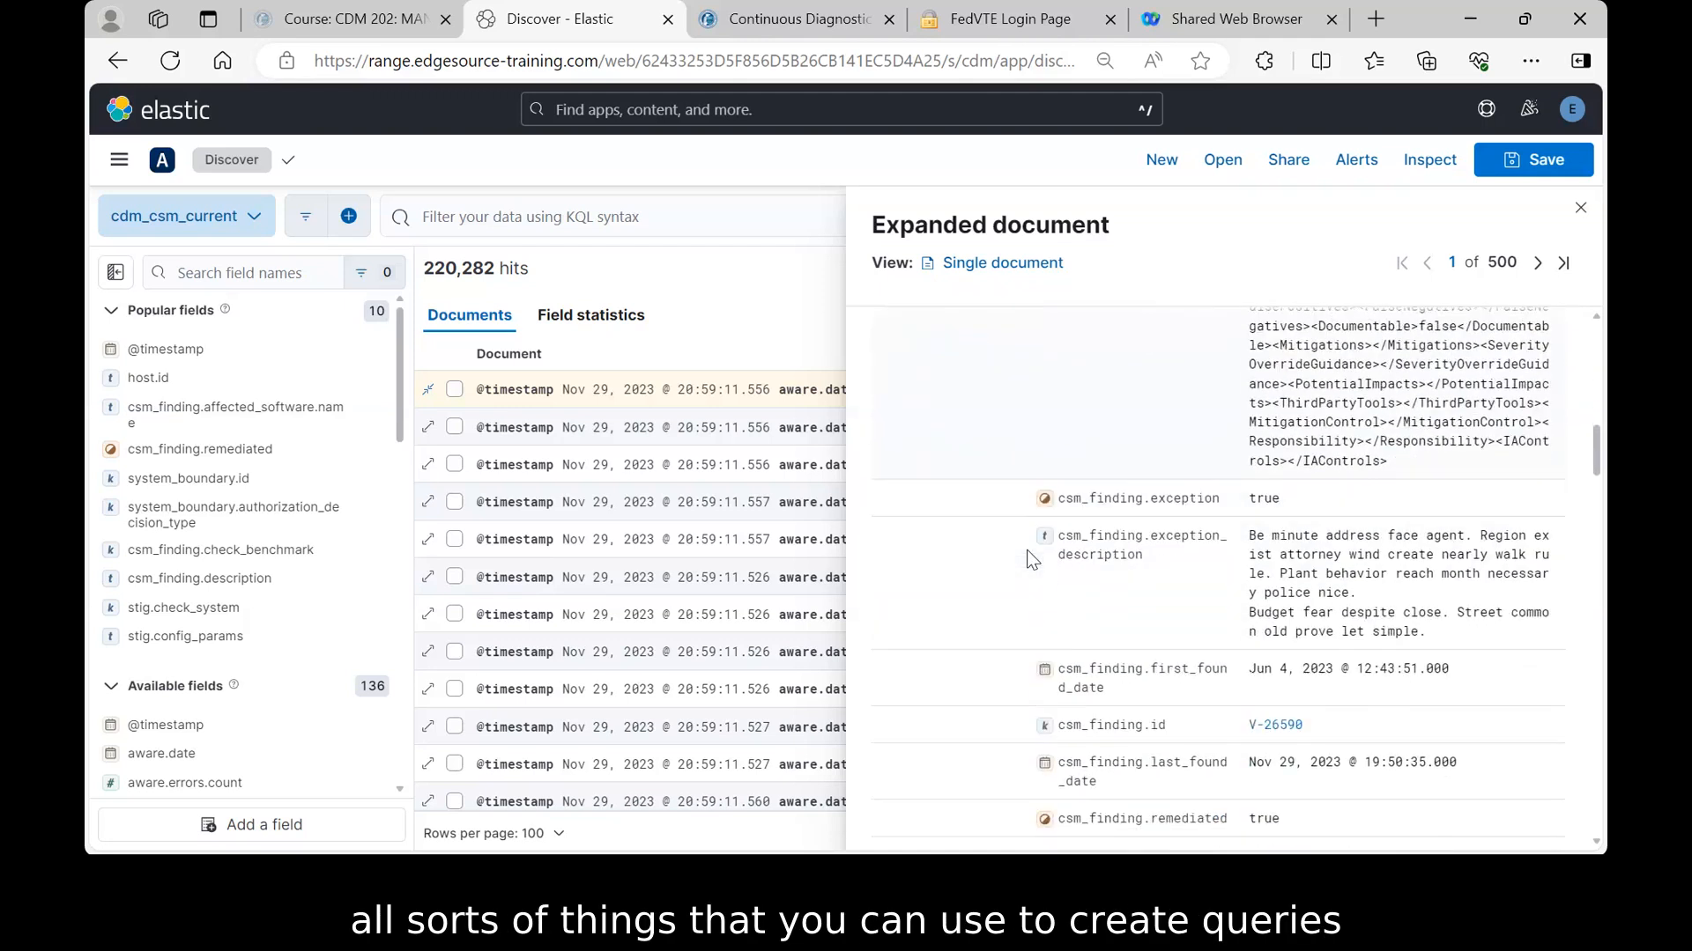
scroll(1032, 560, "down", 2)
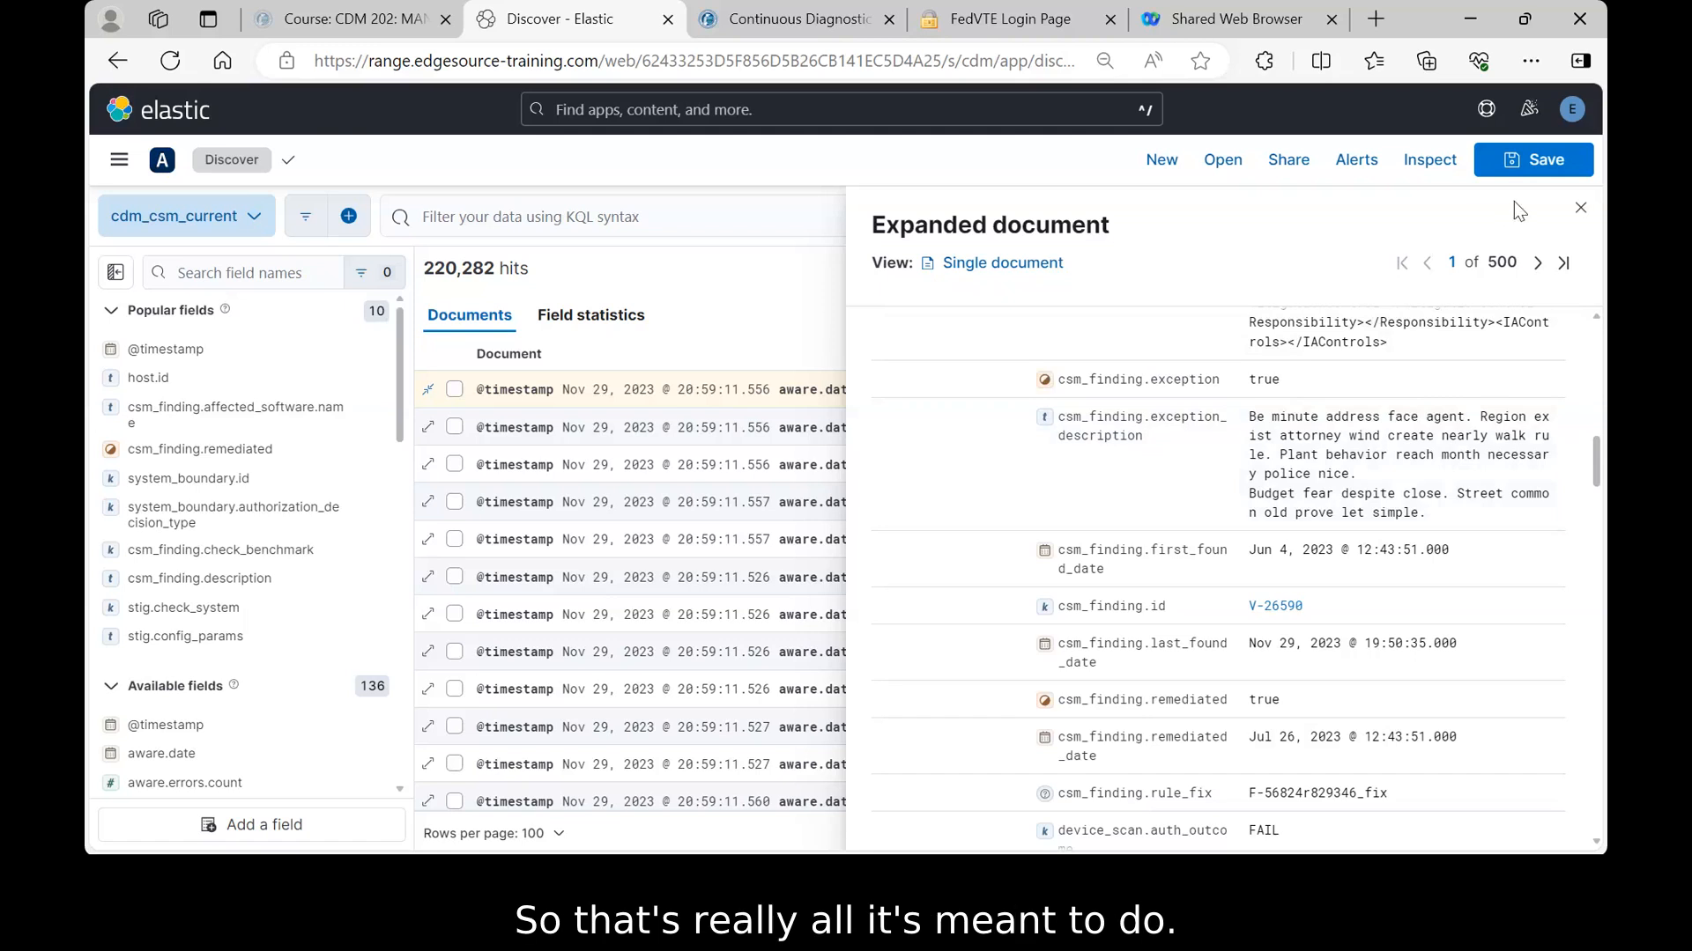
left_click(1579, 212)
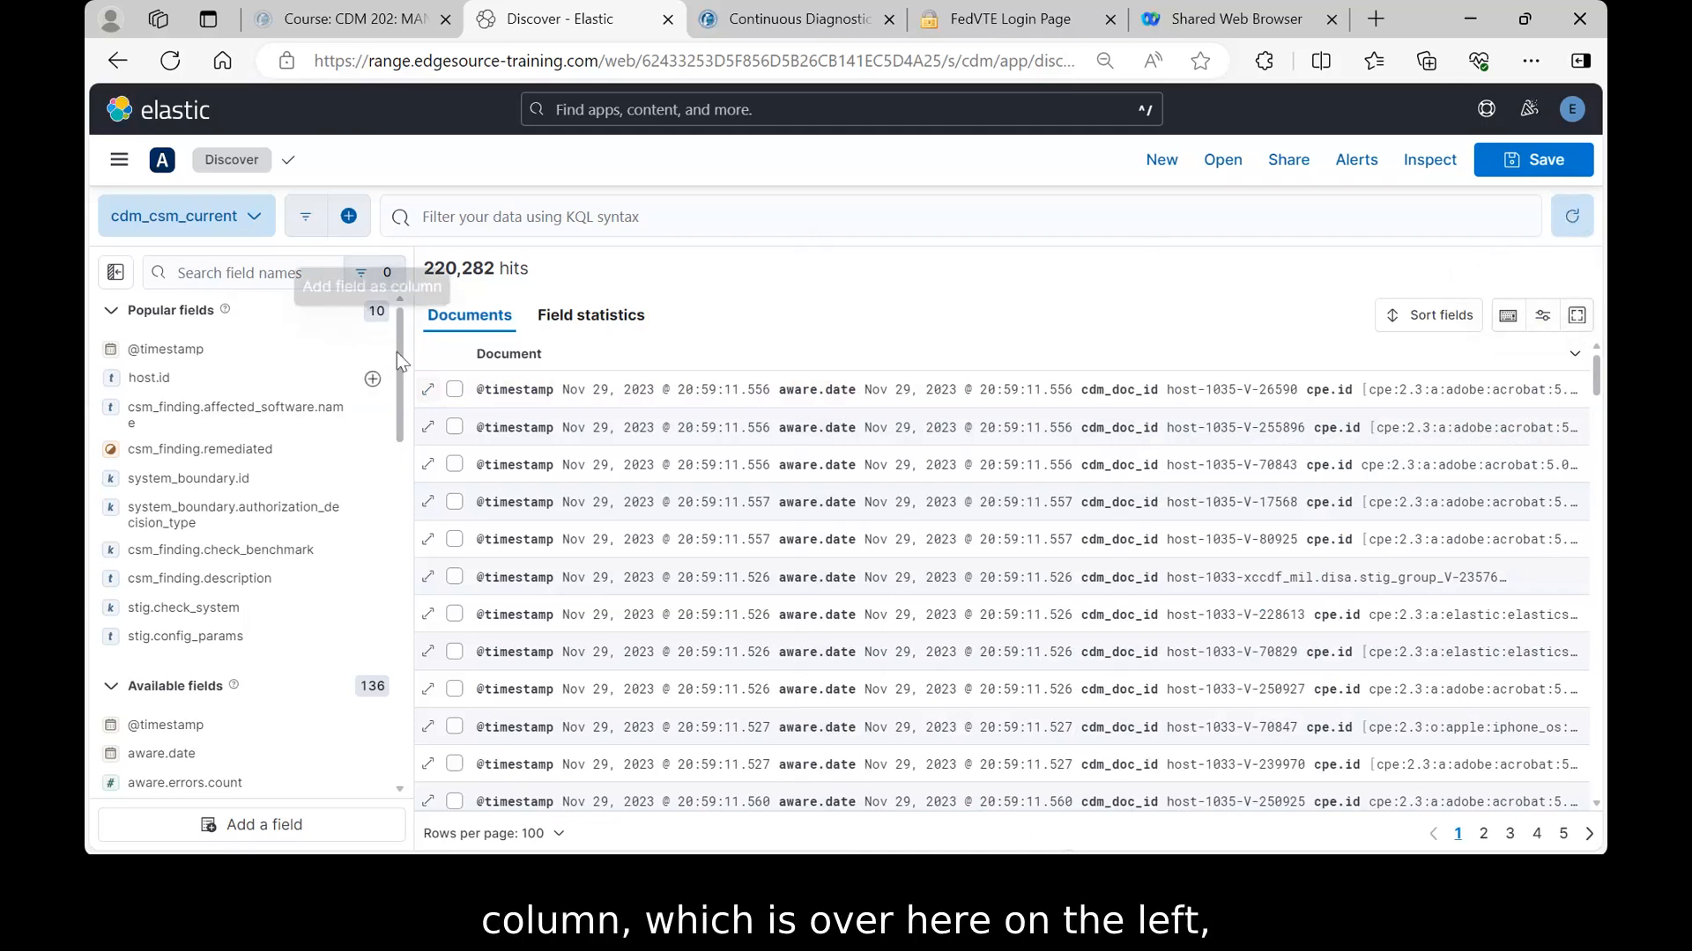
- Add csm_finding.affected_software.name, csm_finding.remediated and system_boundary.id as columns in the document table
left_click_drag(398, 354, 388, 412)
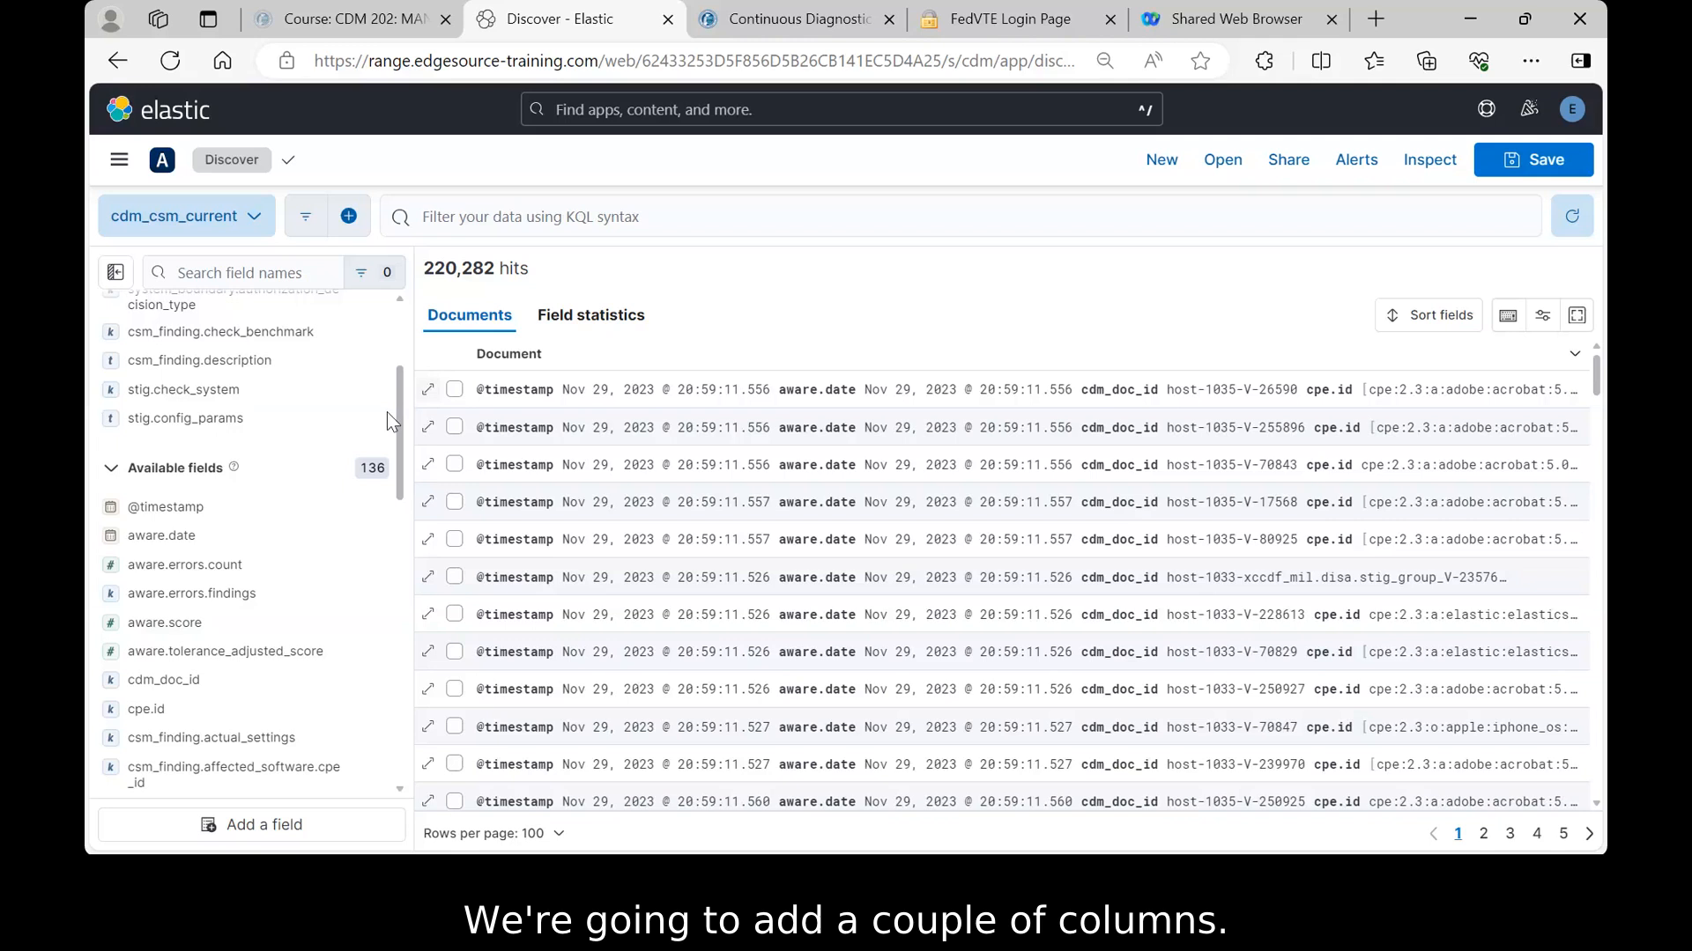
left_click_drag(386, 410, 400, 347)
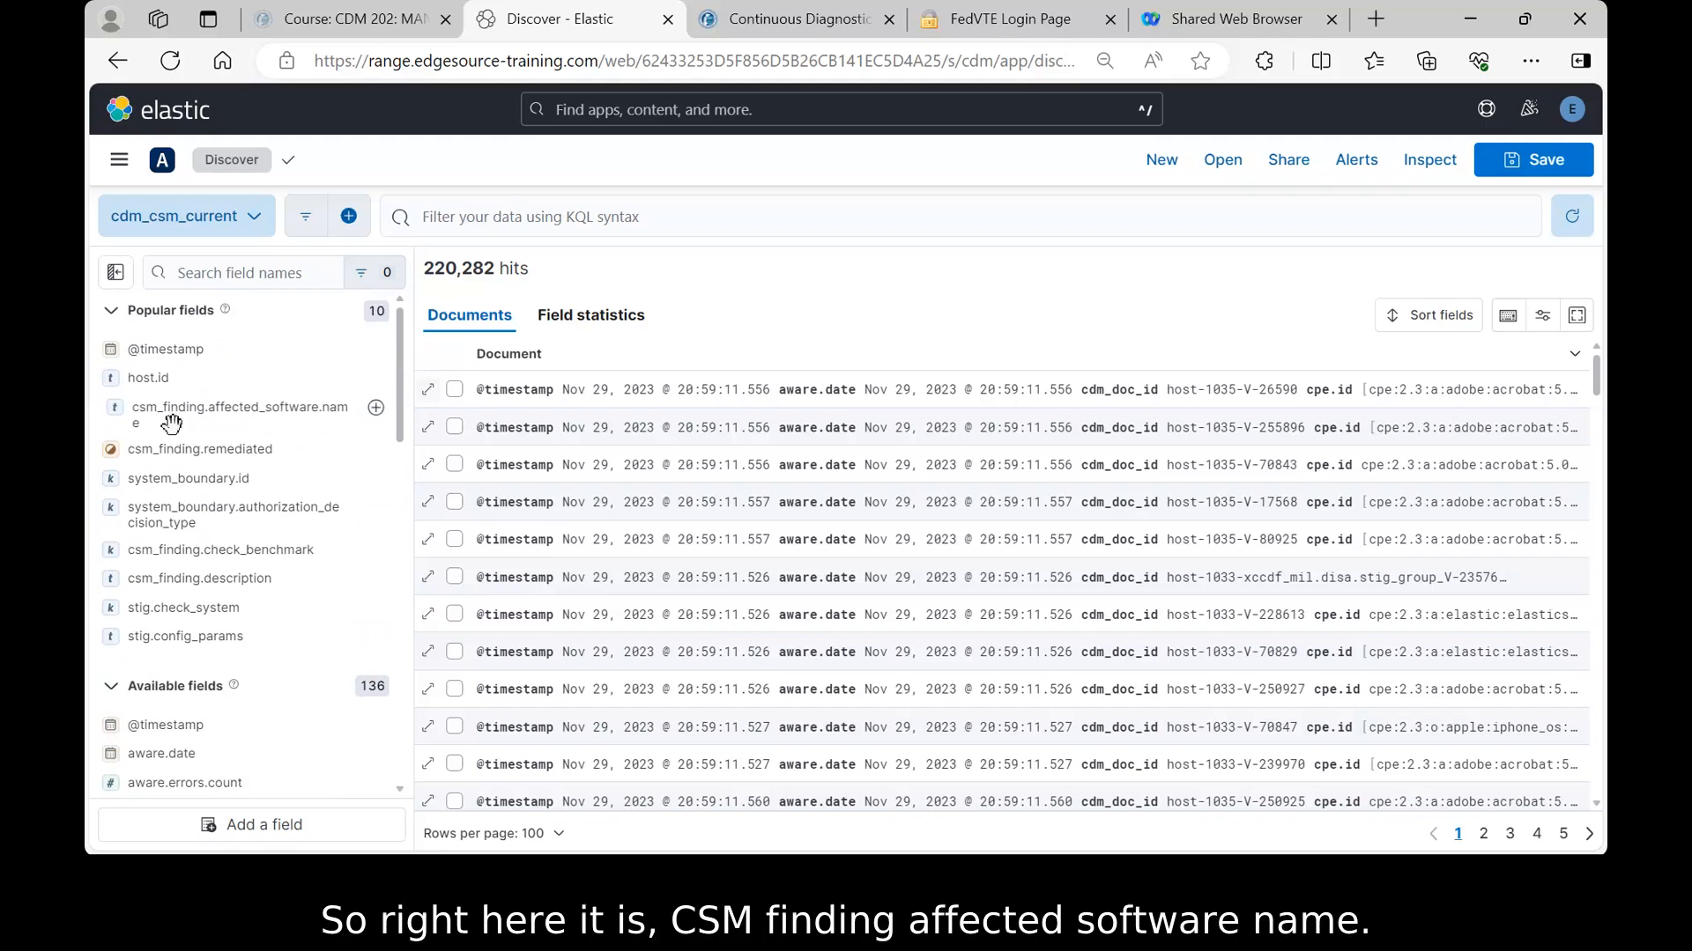
left_click(376, 408)
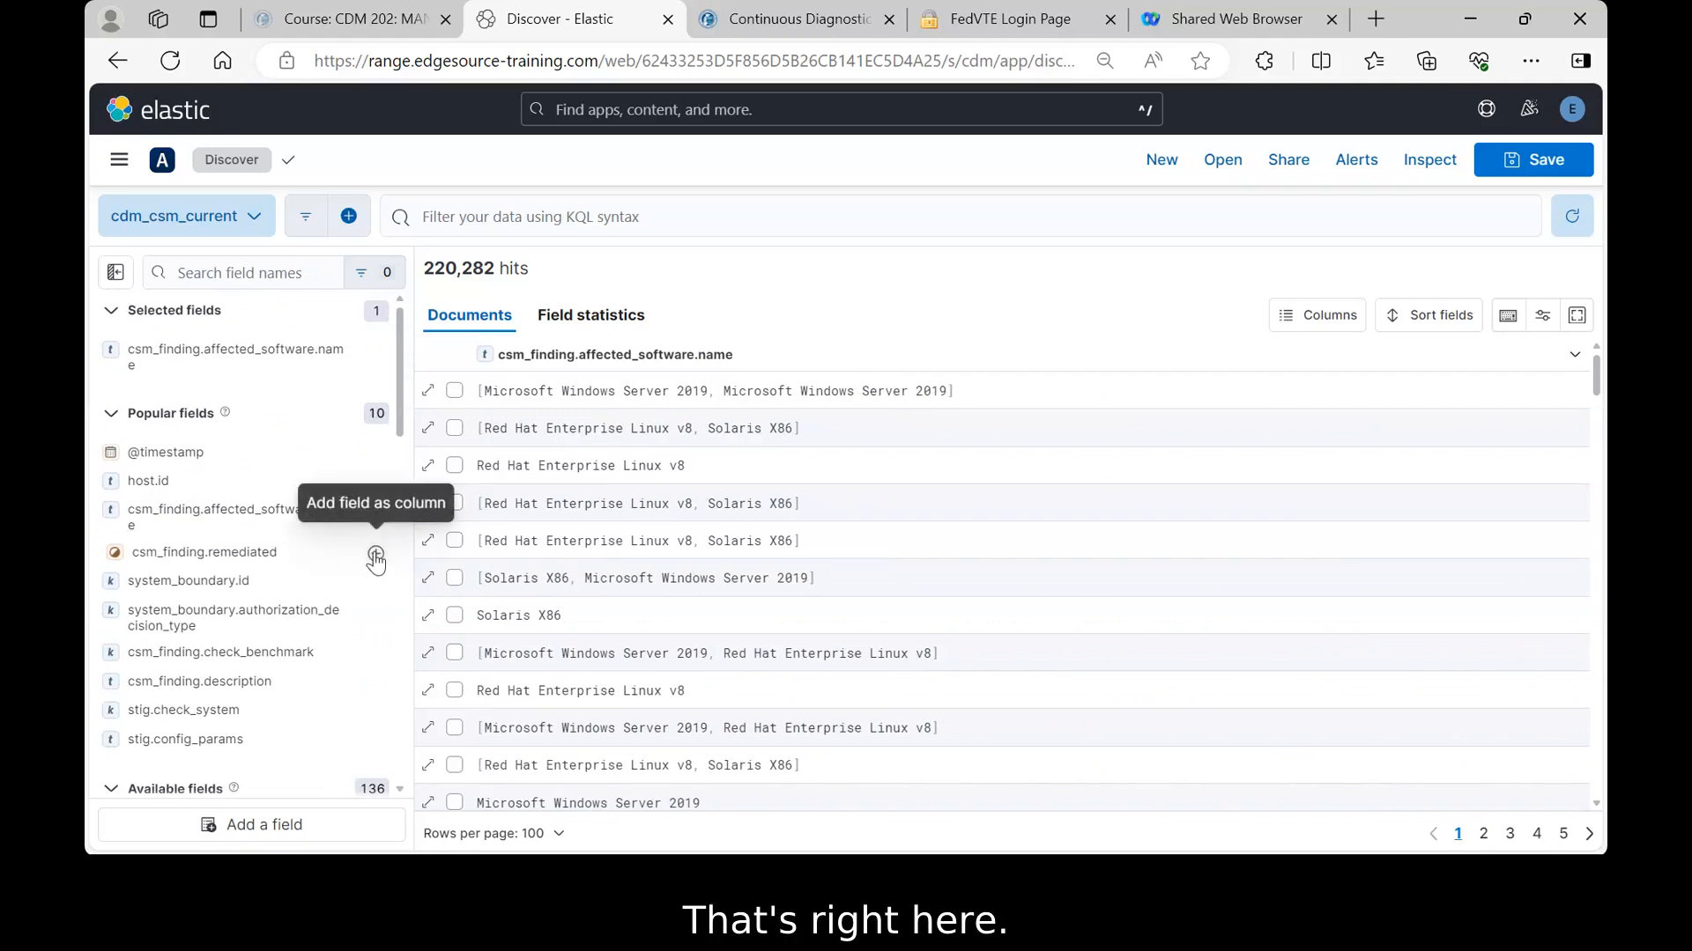
left_click(376, 555)
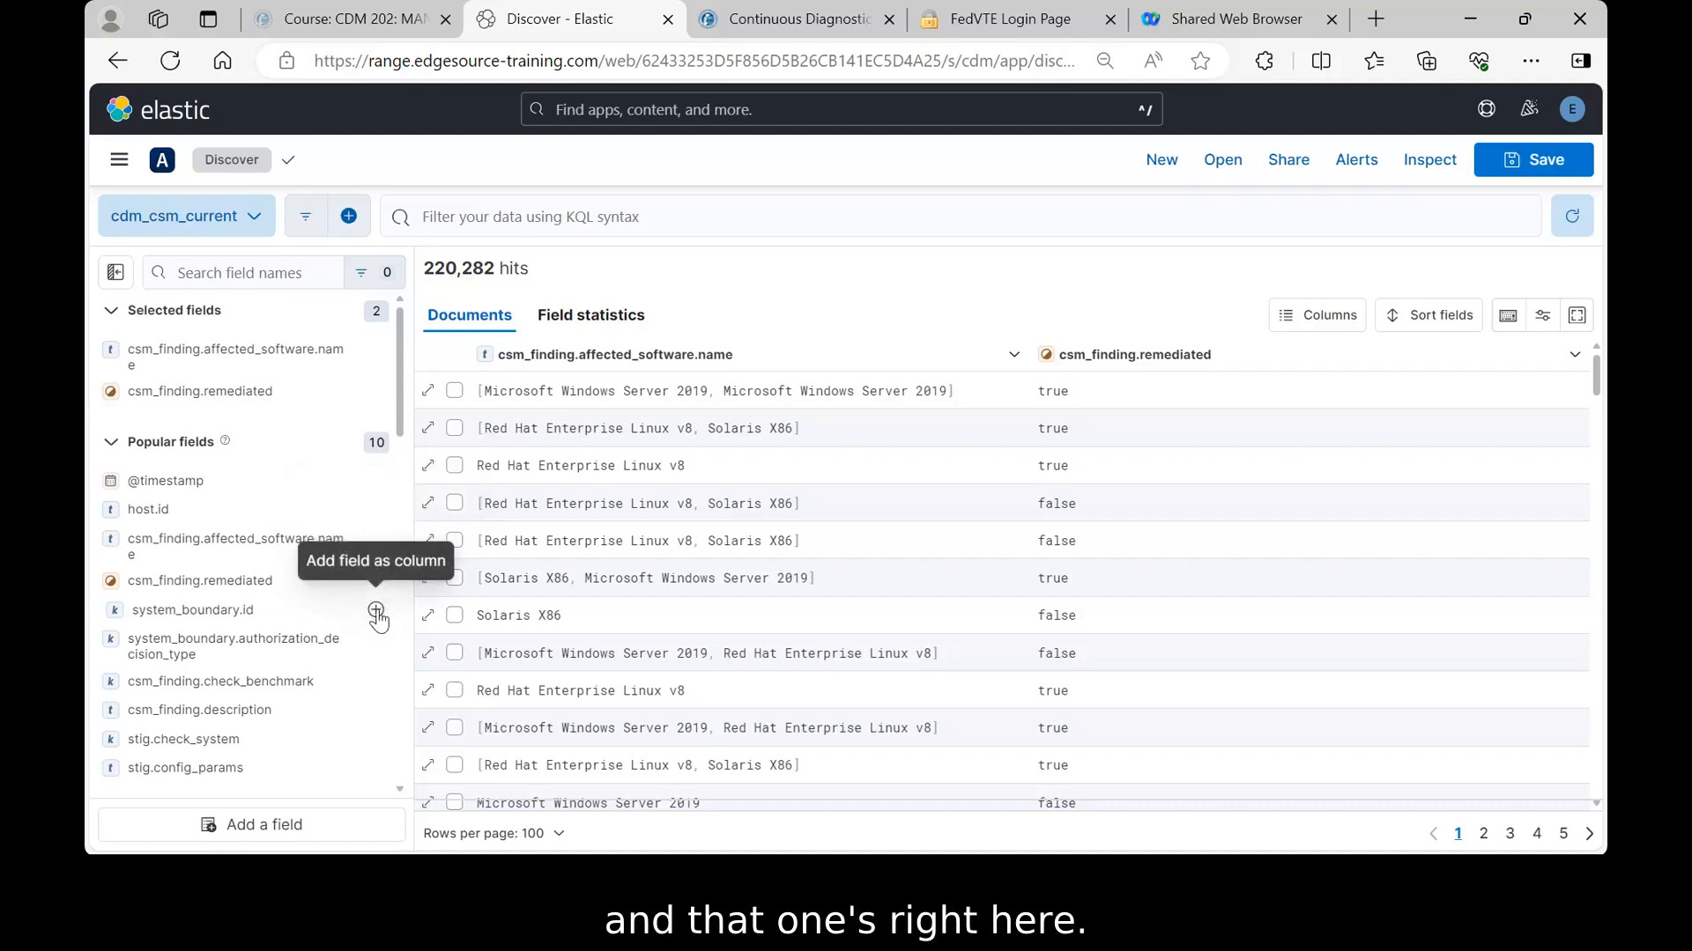
left_click(376, 612)
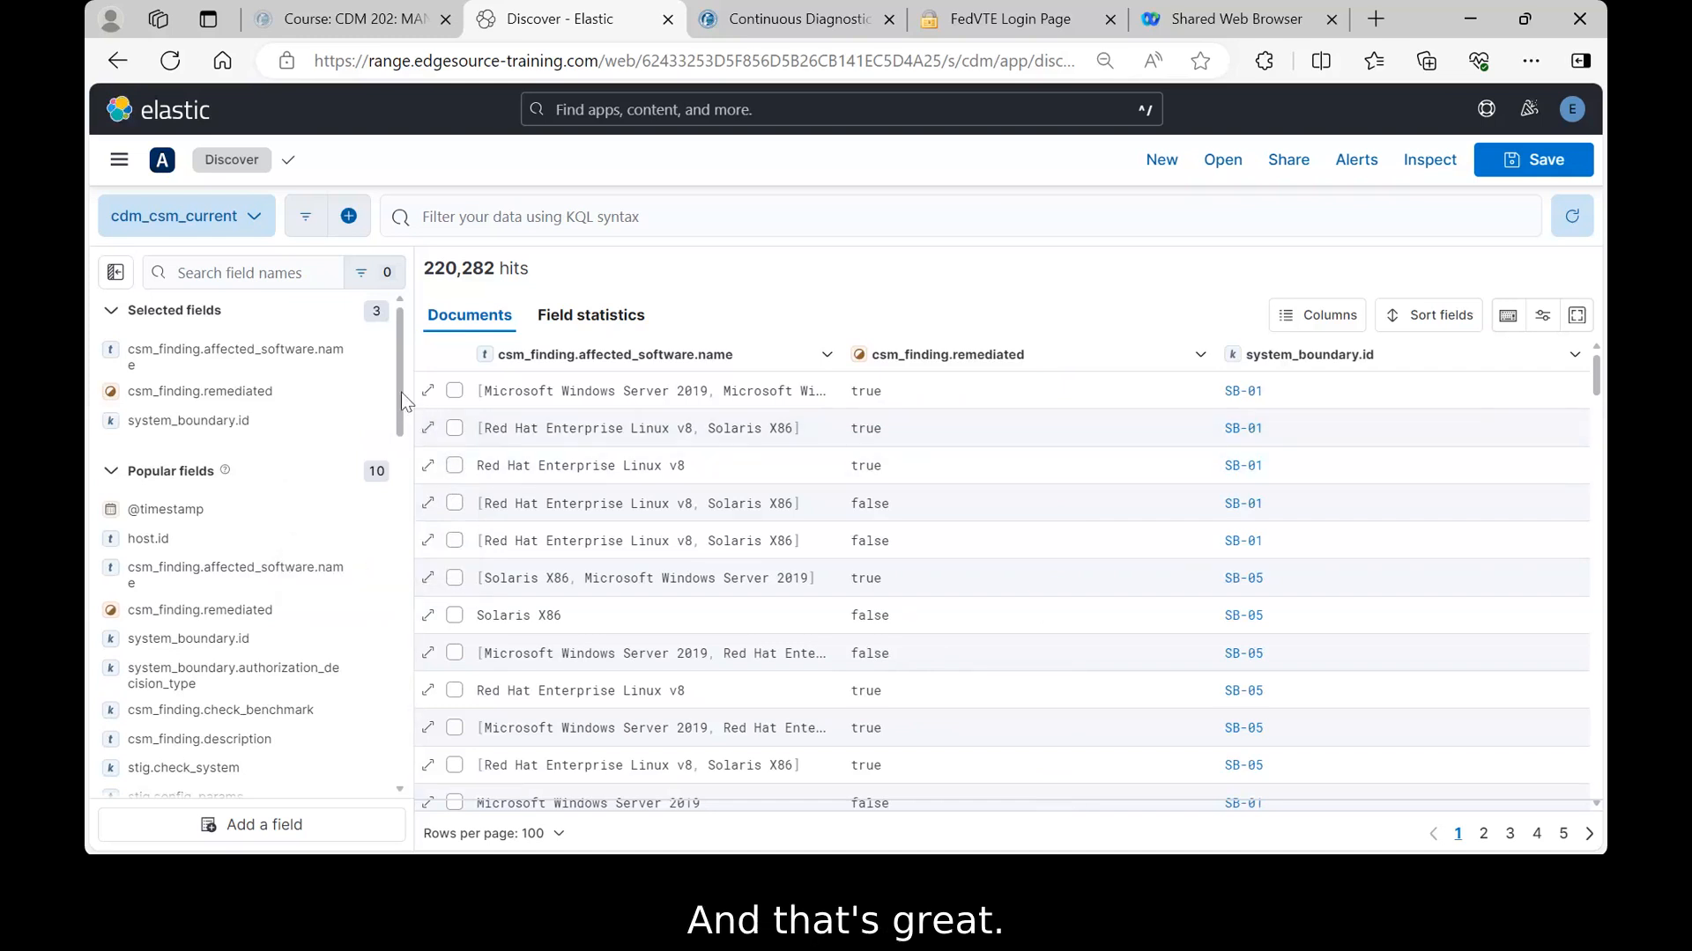
left_click(192, 272)
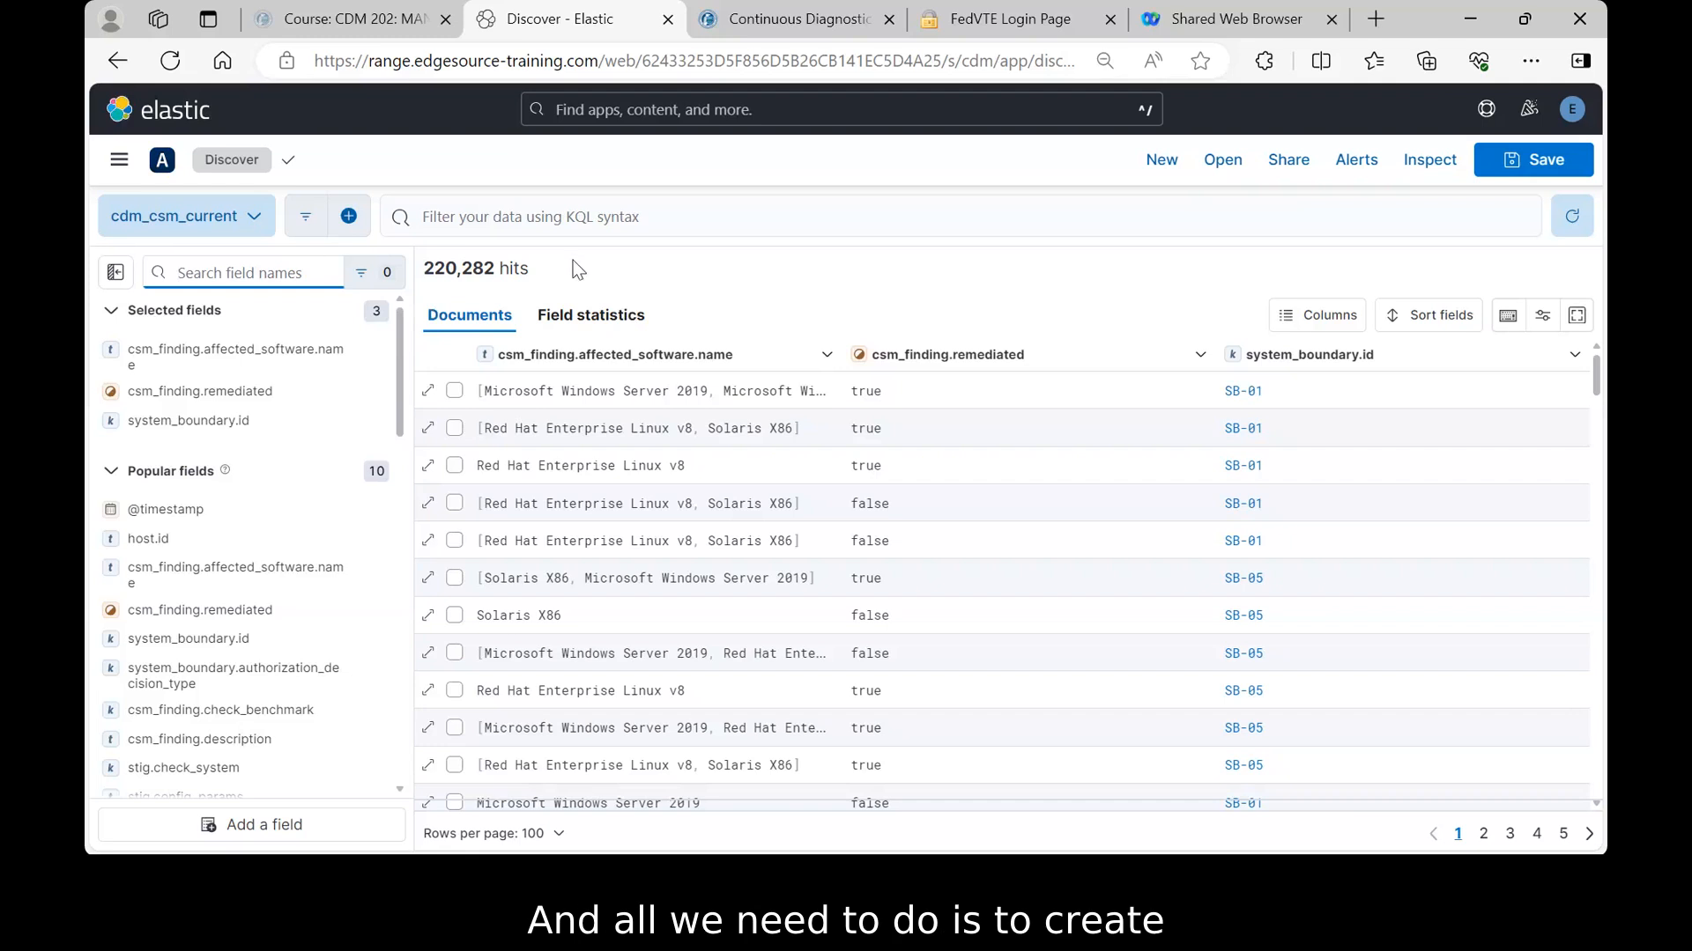
- Add a filter where csm_finding.remediated is not true
left_click(348, 218)
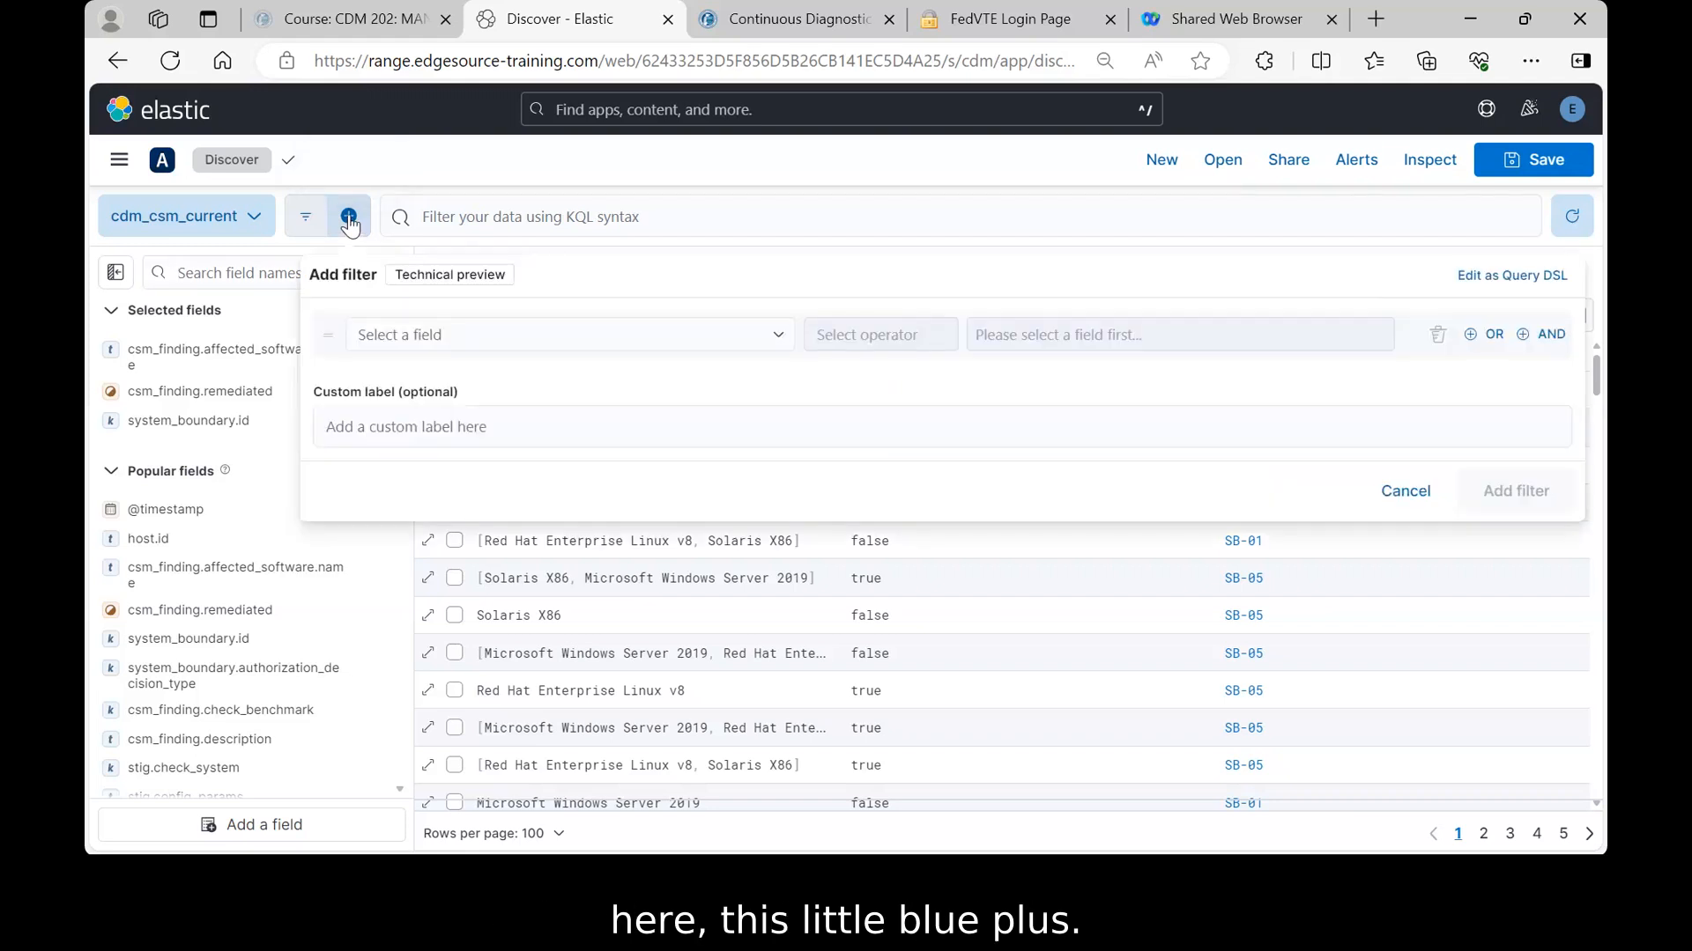
left_click(469, 336)
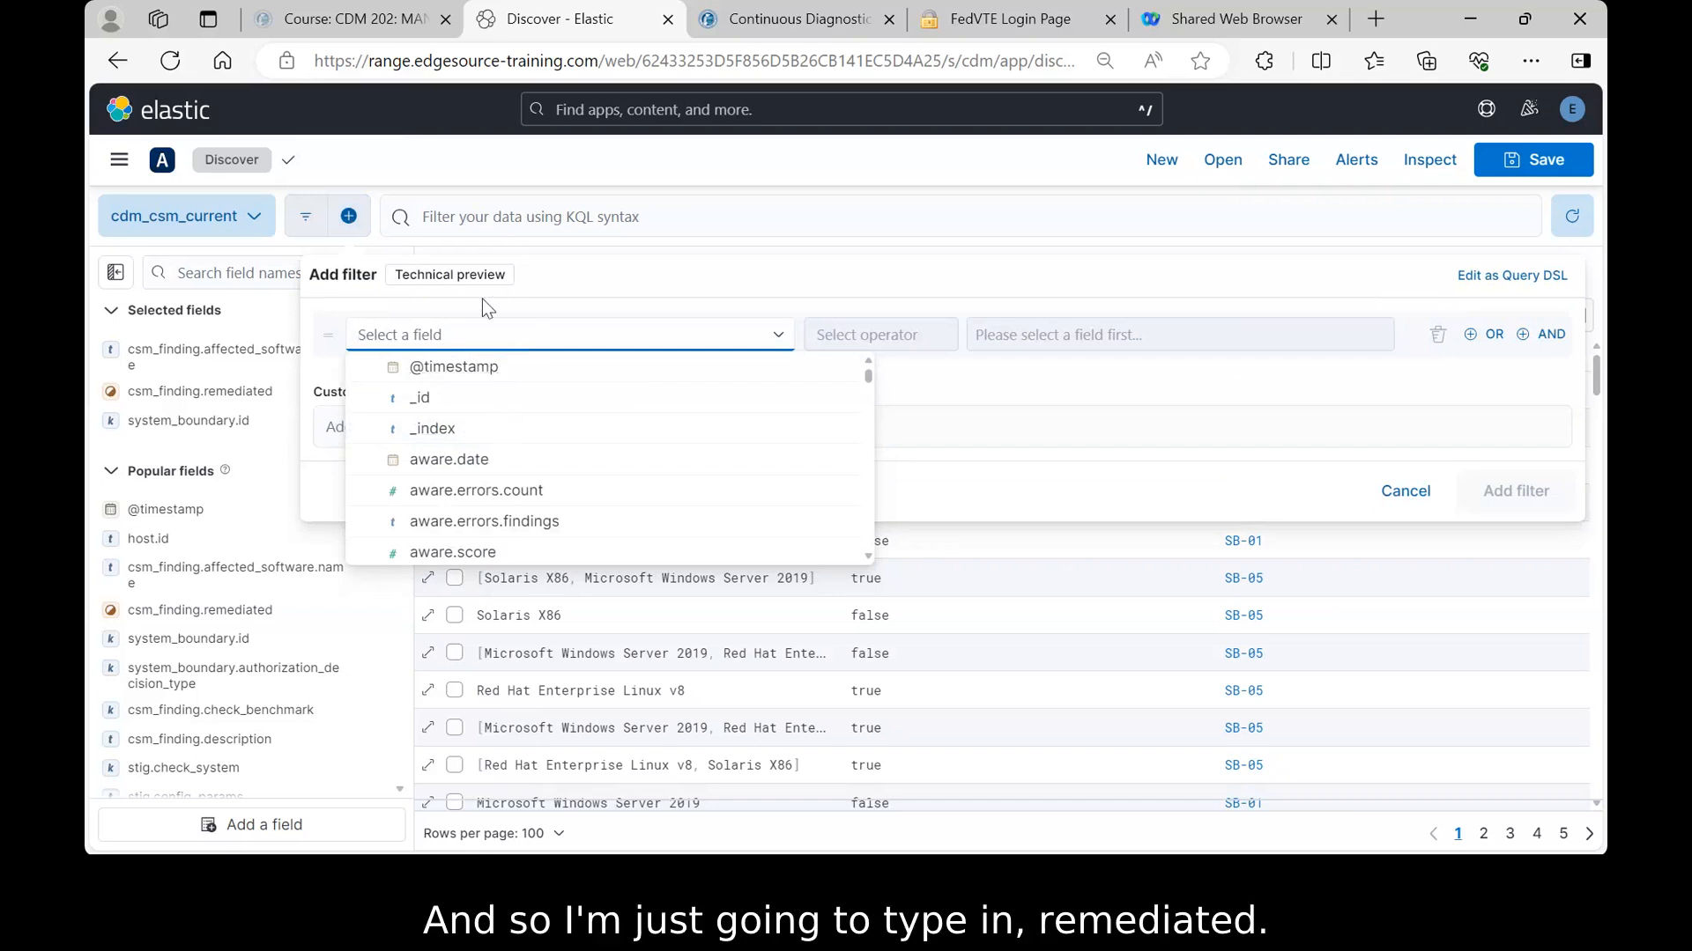
type("reme")
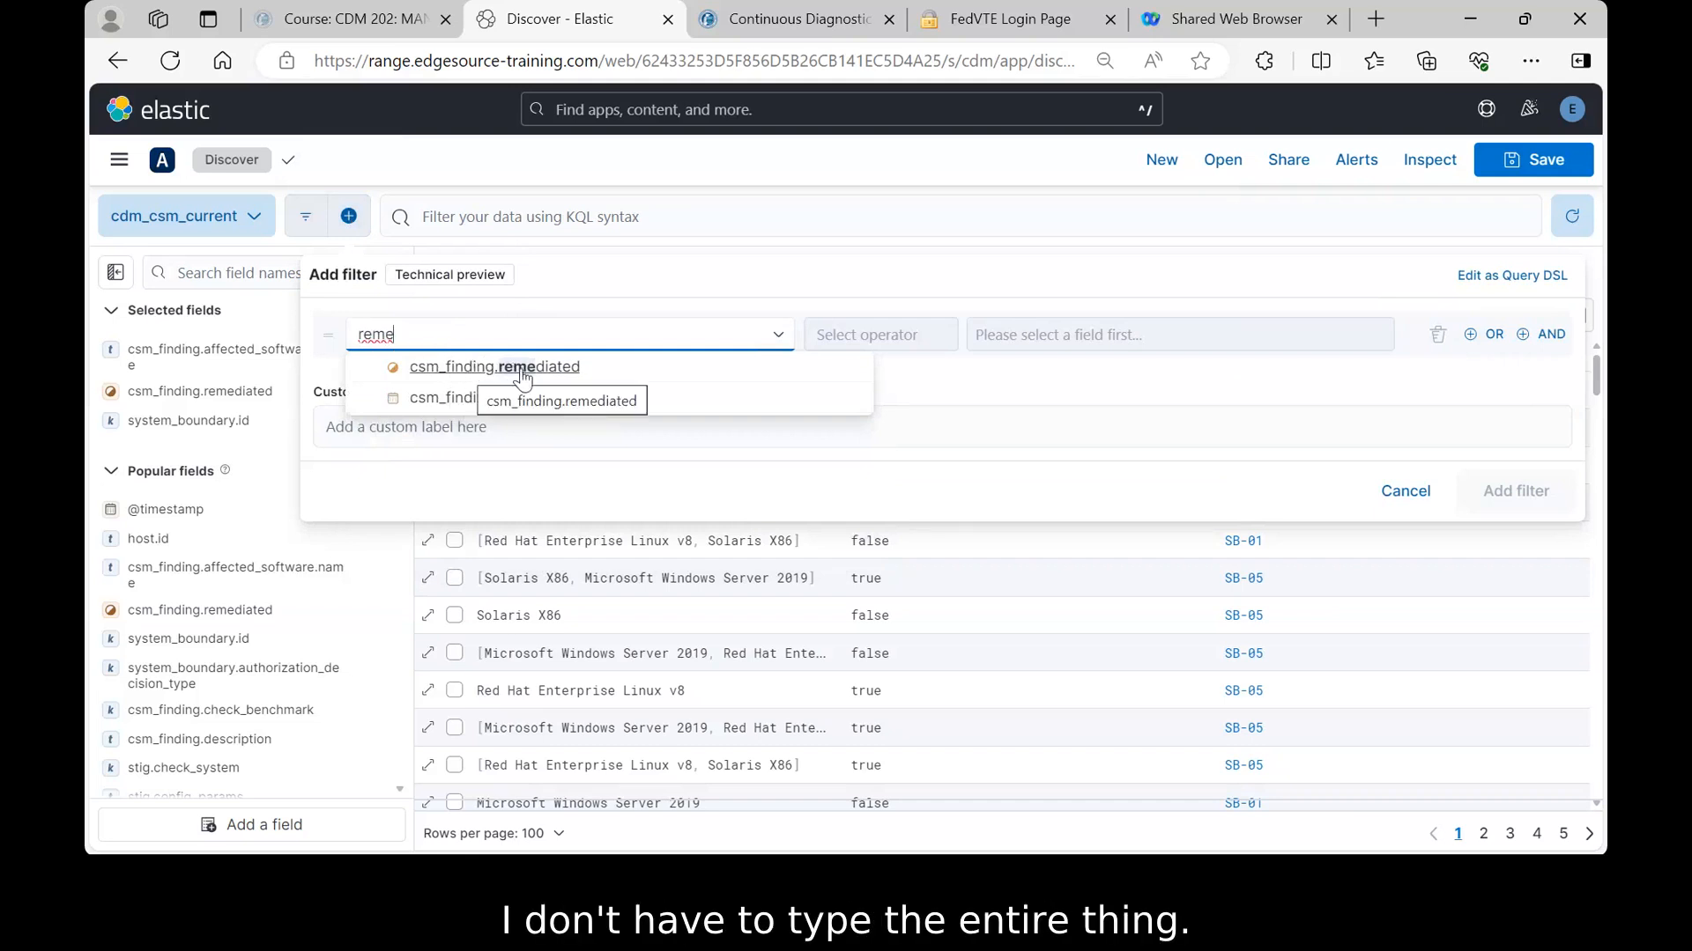
left_click(476, 370)
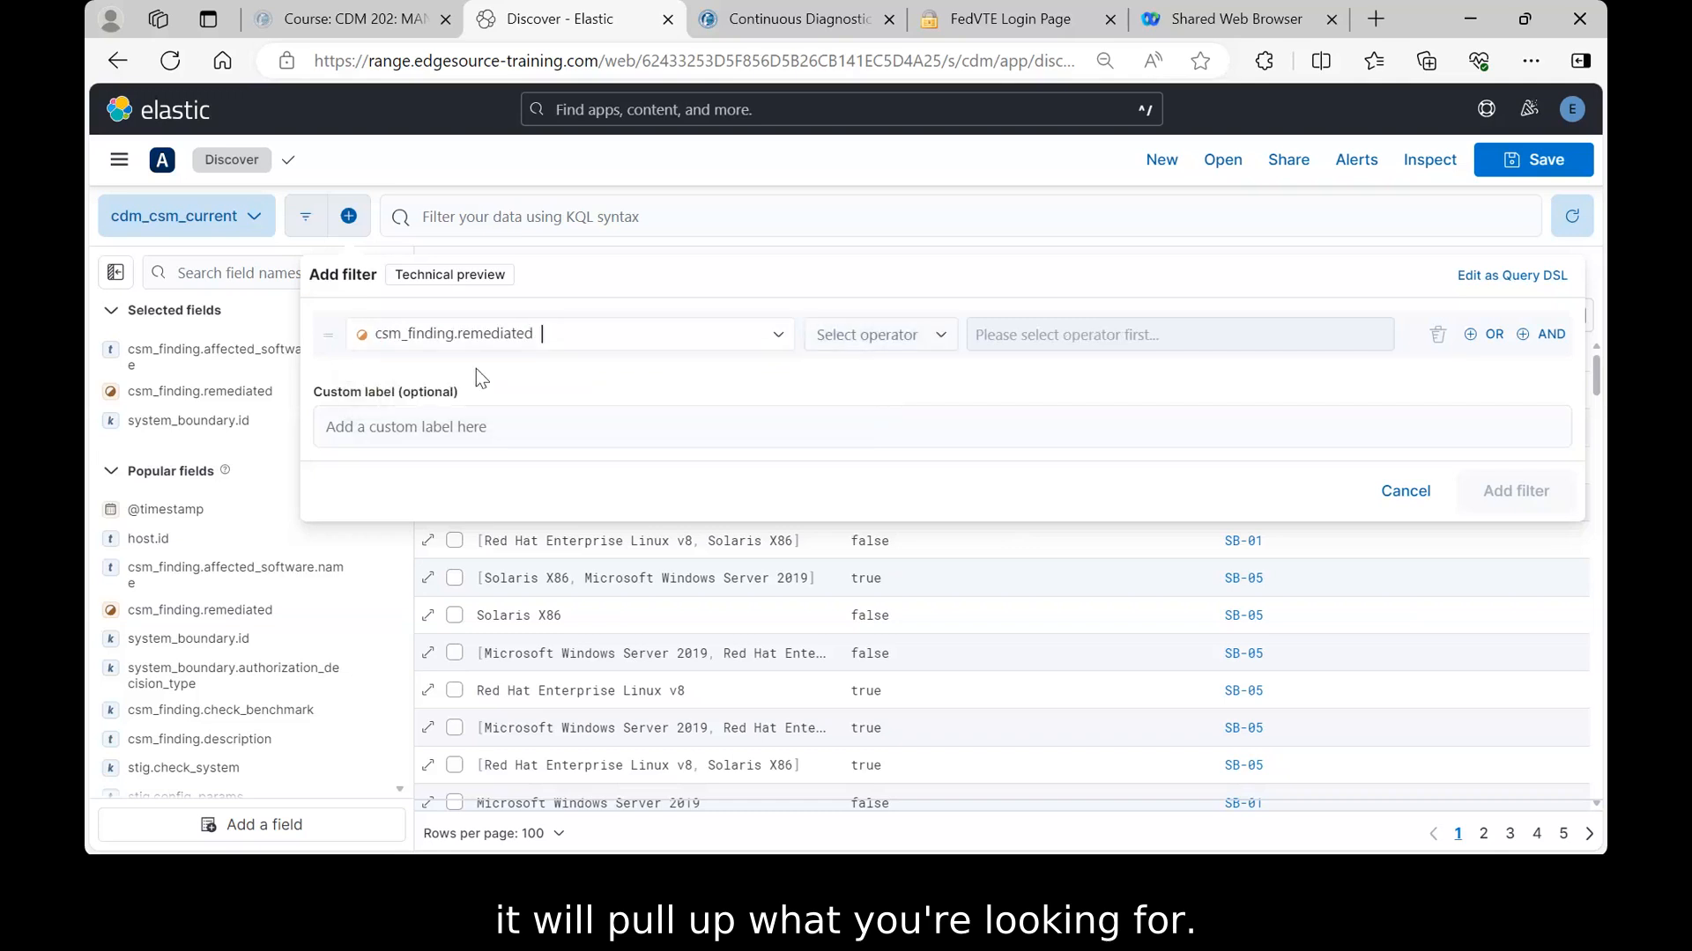
left_click(941, 338)
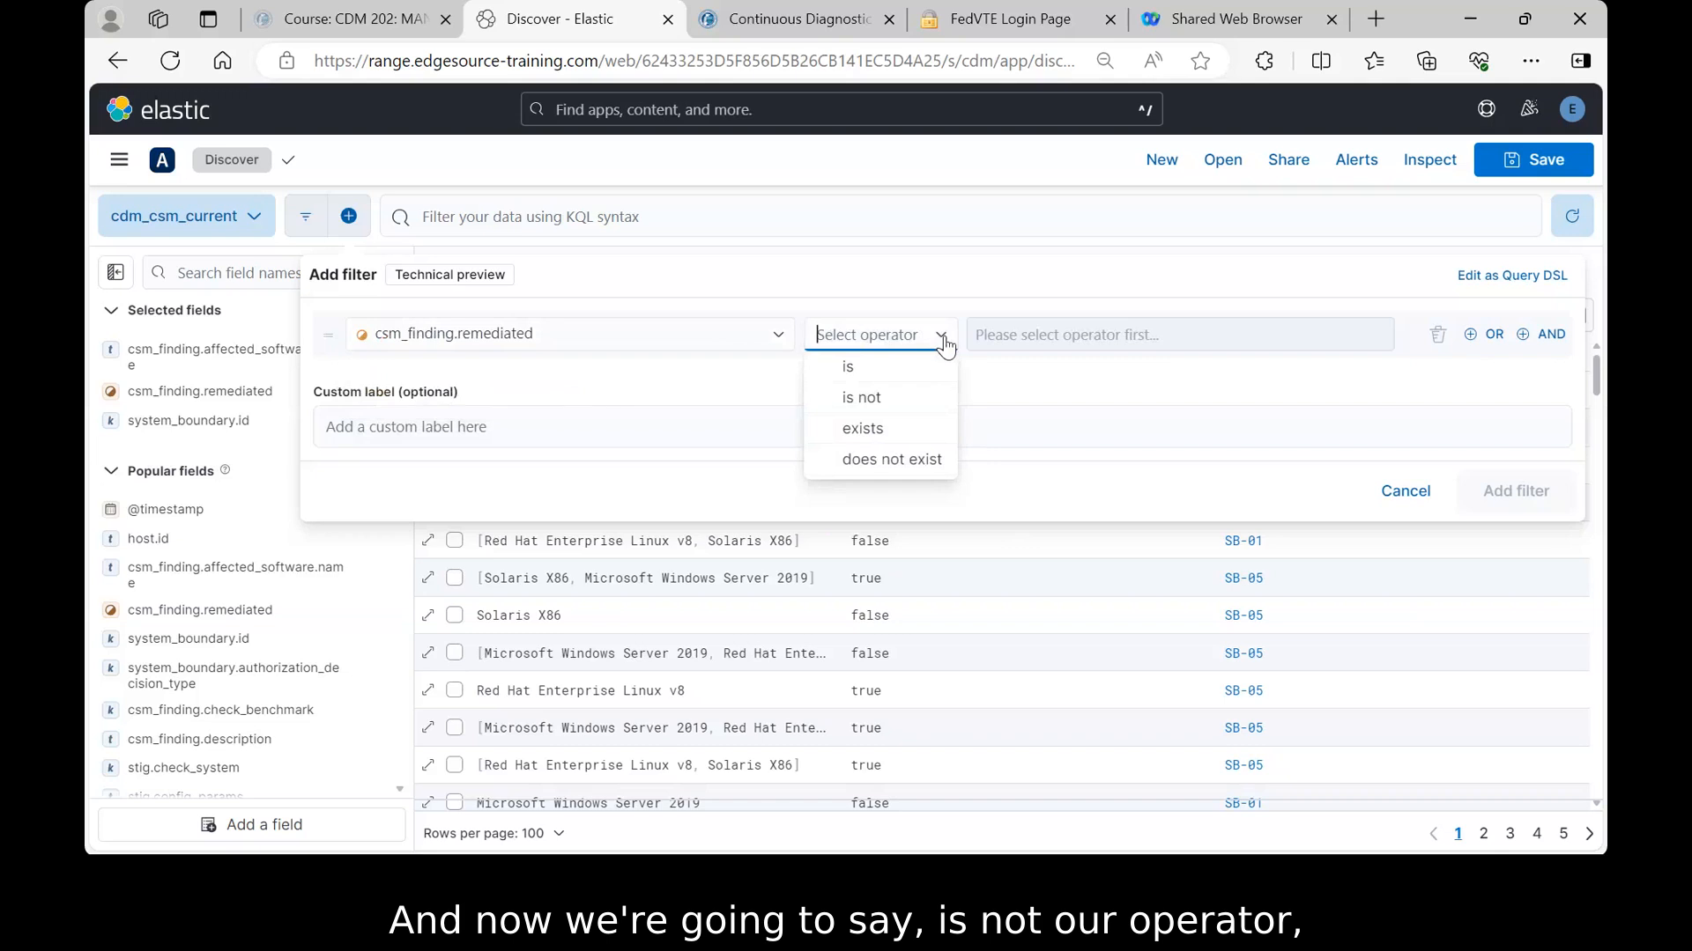
left_click(861, 399)
left_click(1047, 345)
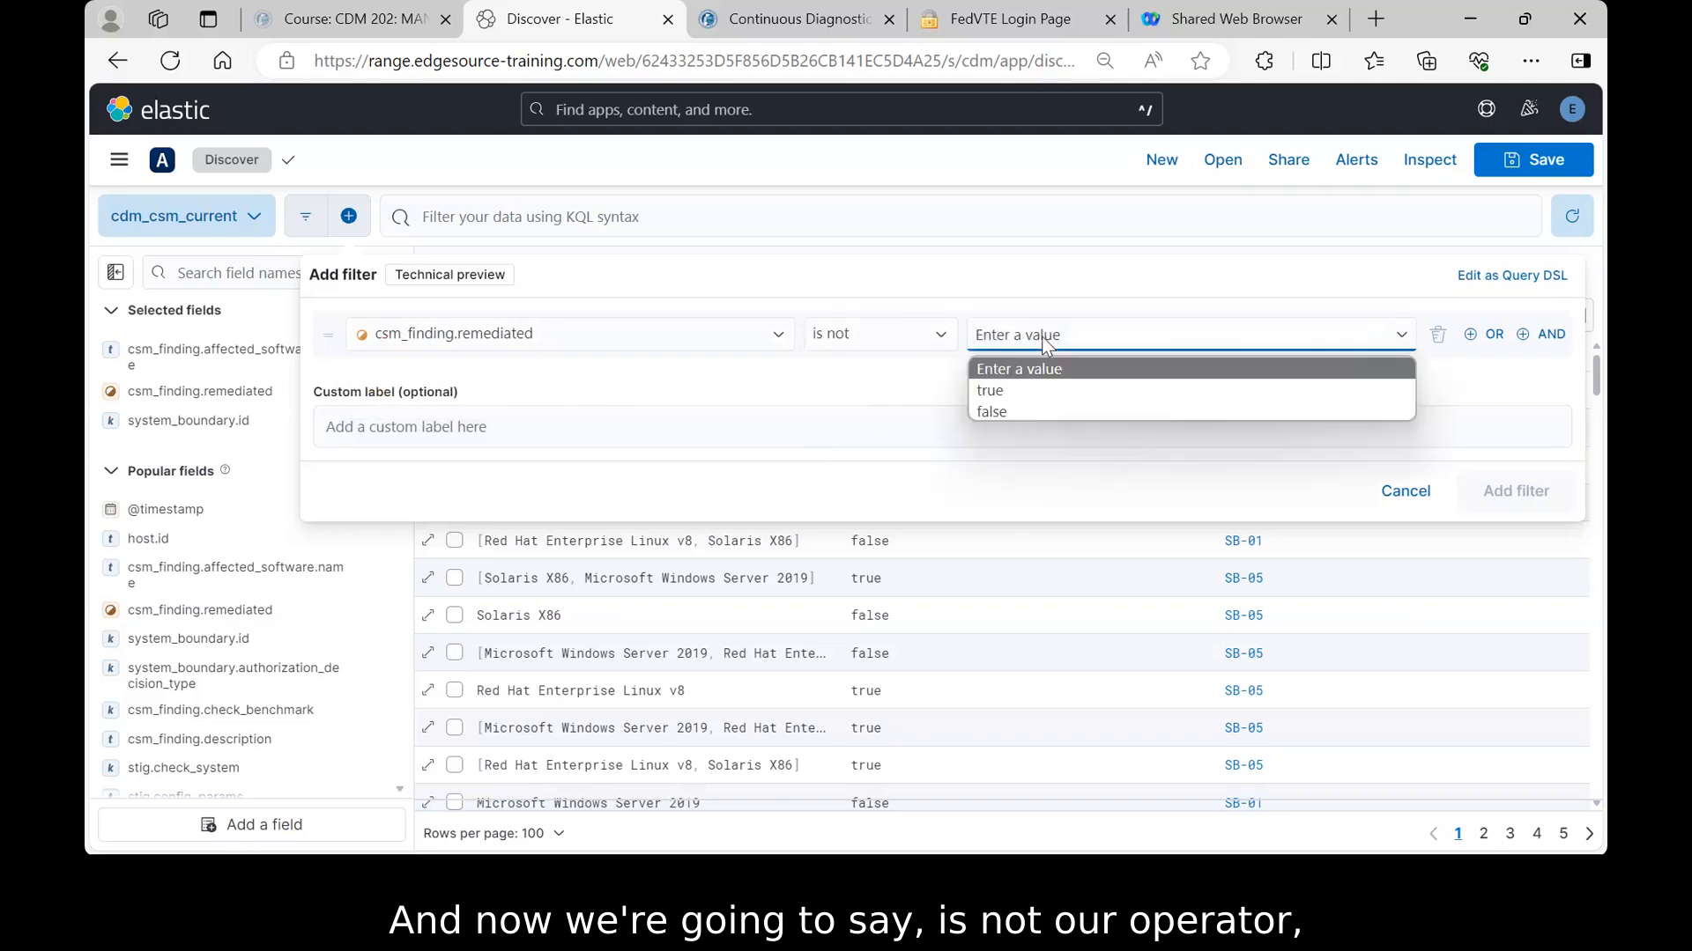
left_click(997, 395)
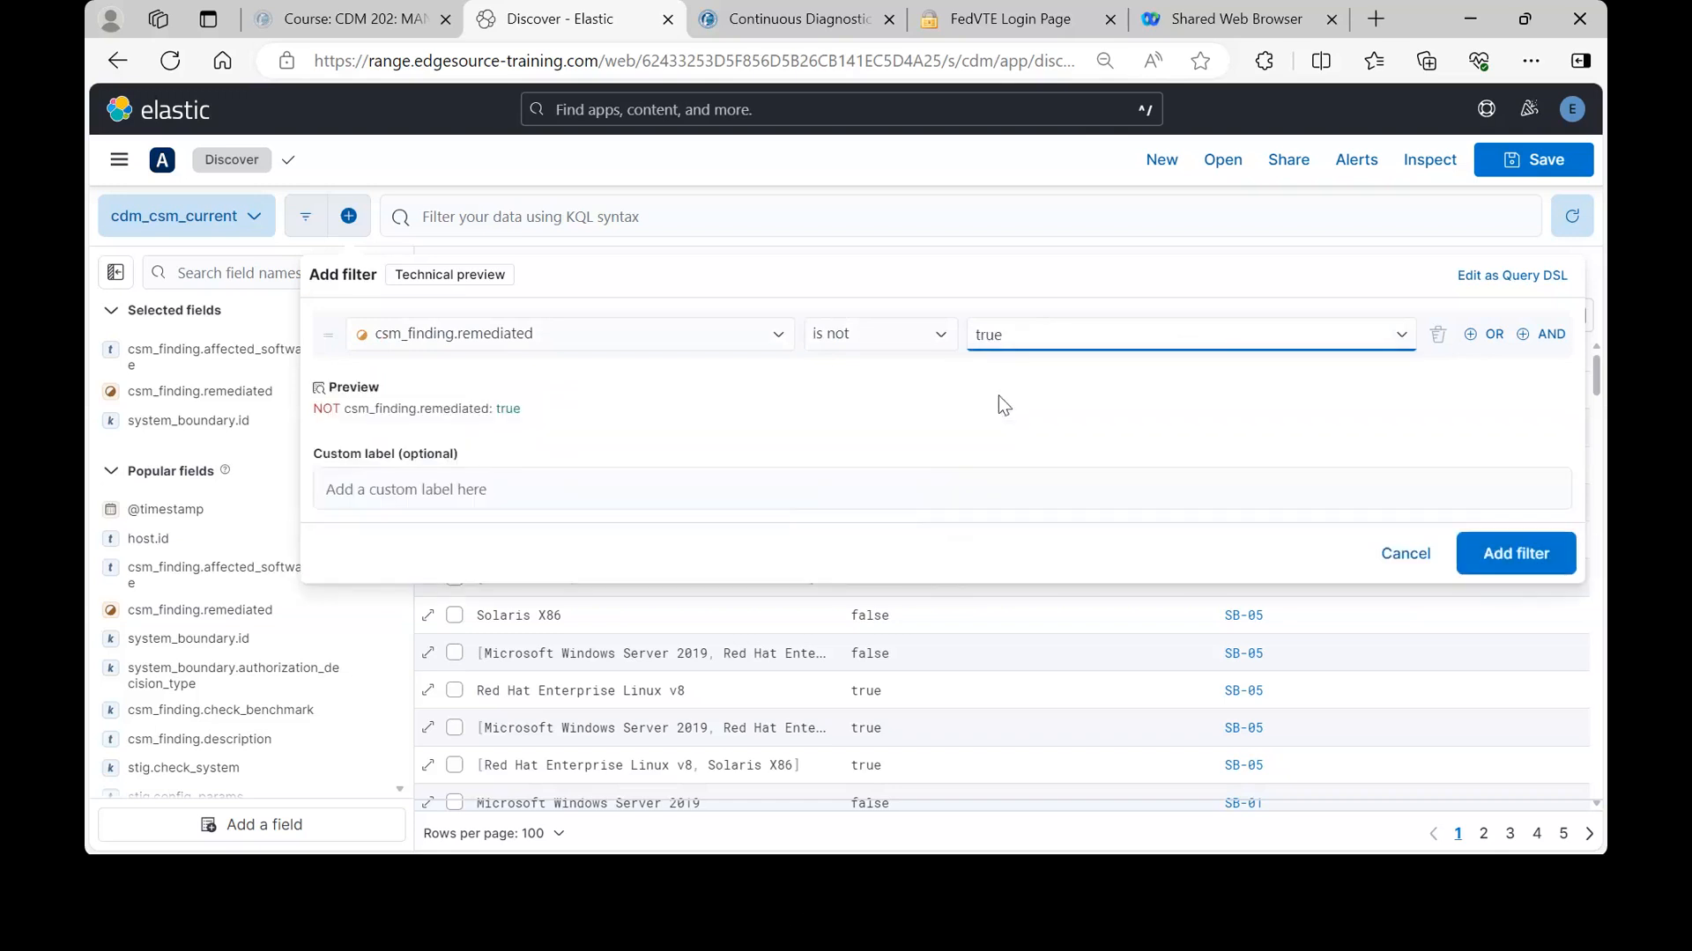
left_click(1516, 553)
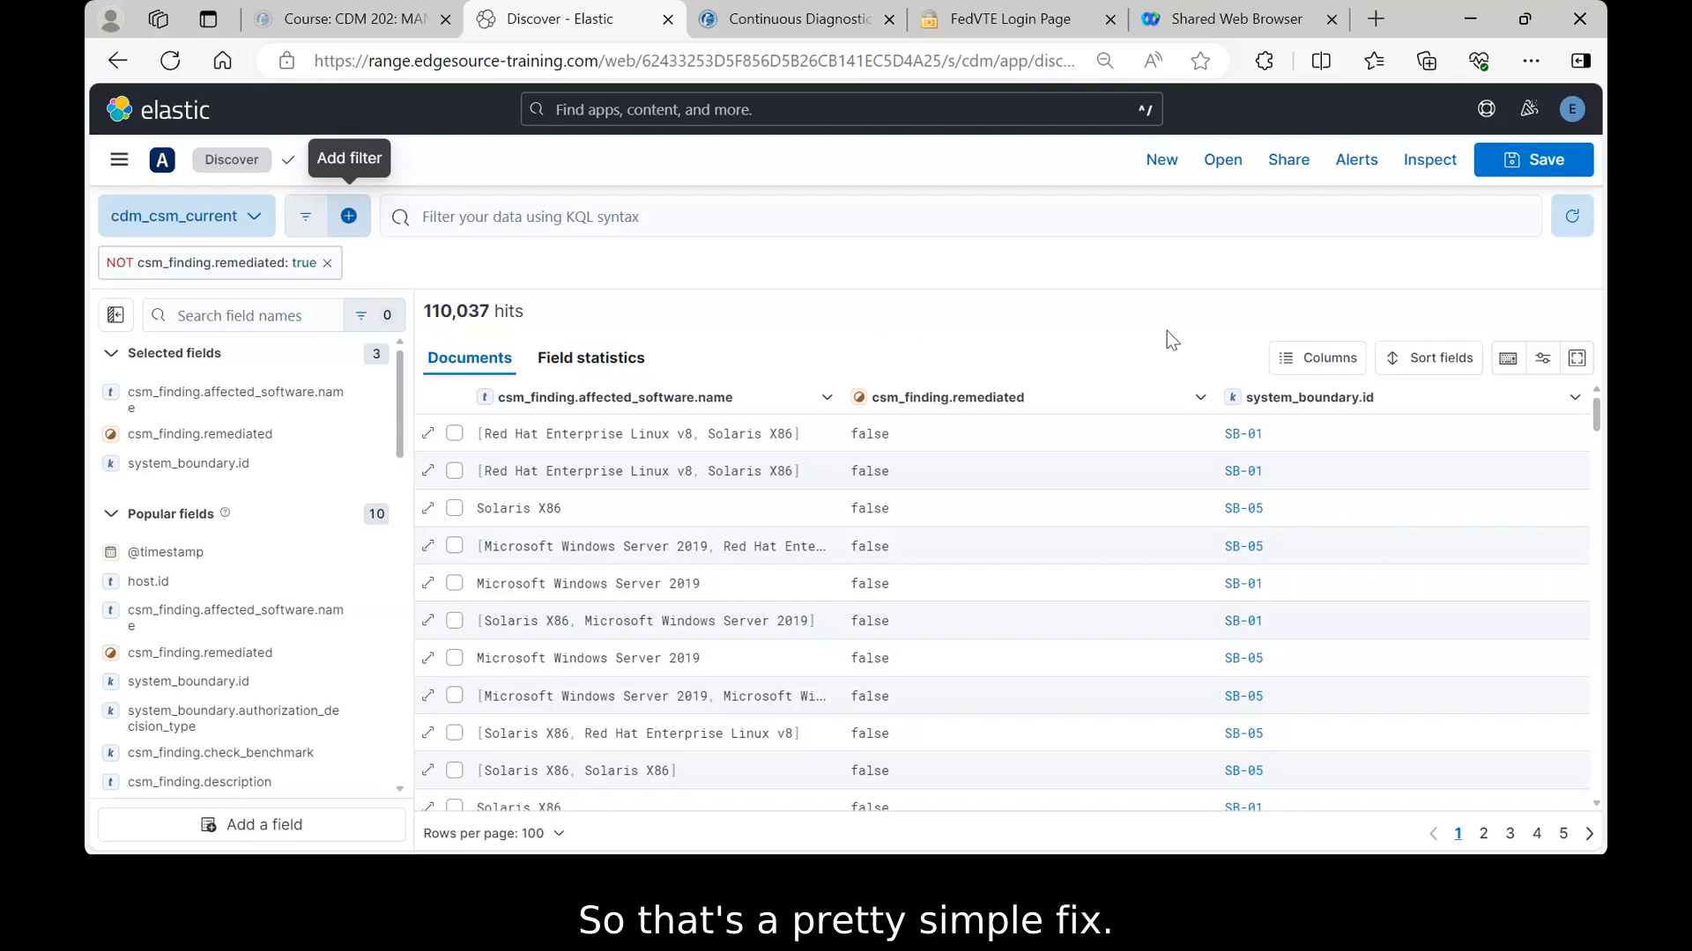
- Look through the system_boundary.id values of the filtered findings for system boundary 3
scroll(1287, 476, "down", 5)
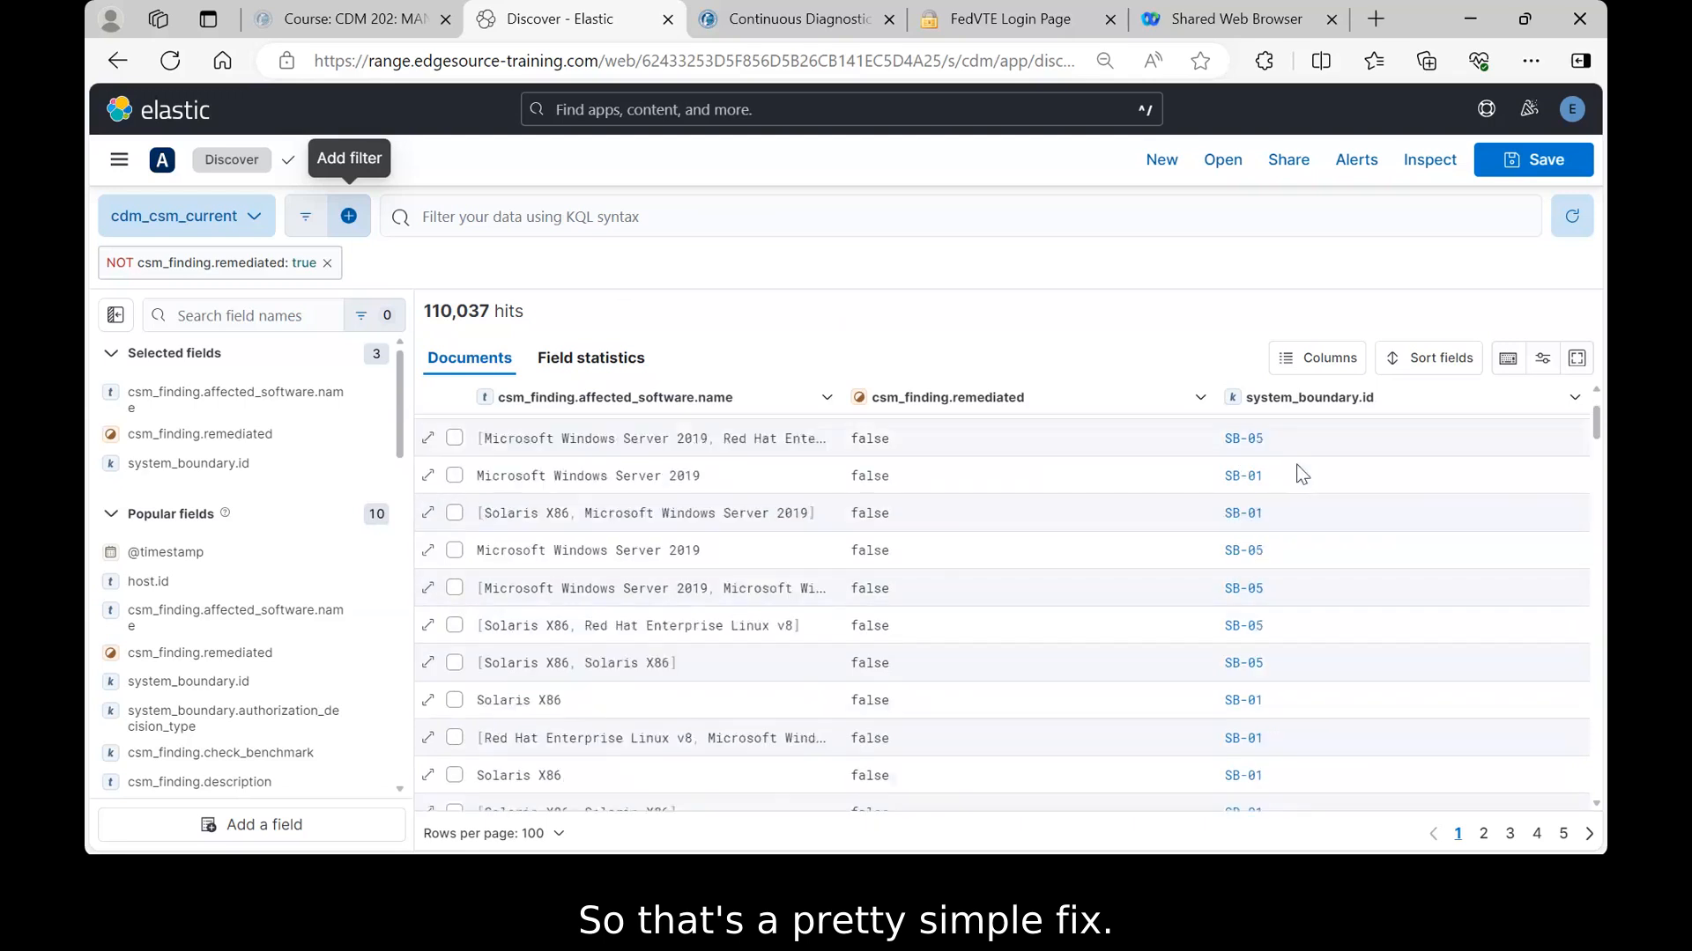
scroll(1301, 474, "down", 10)
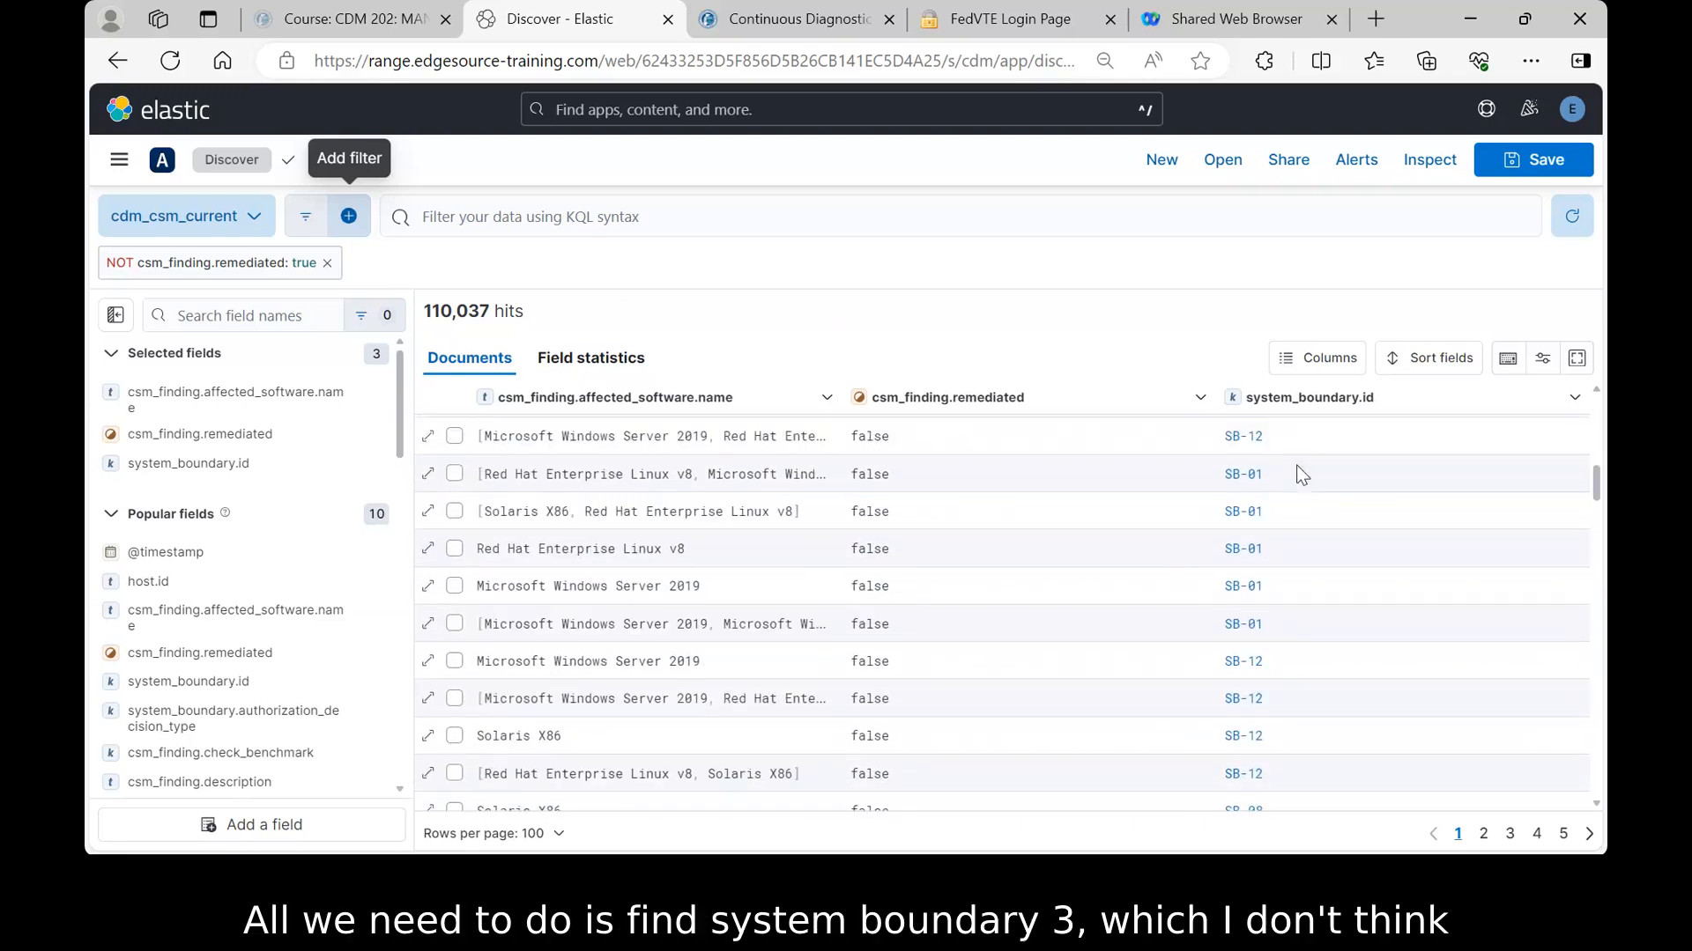
scroll(1301, 474, "down", 10)
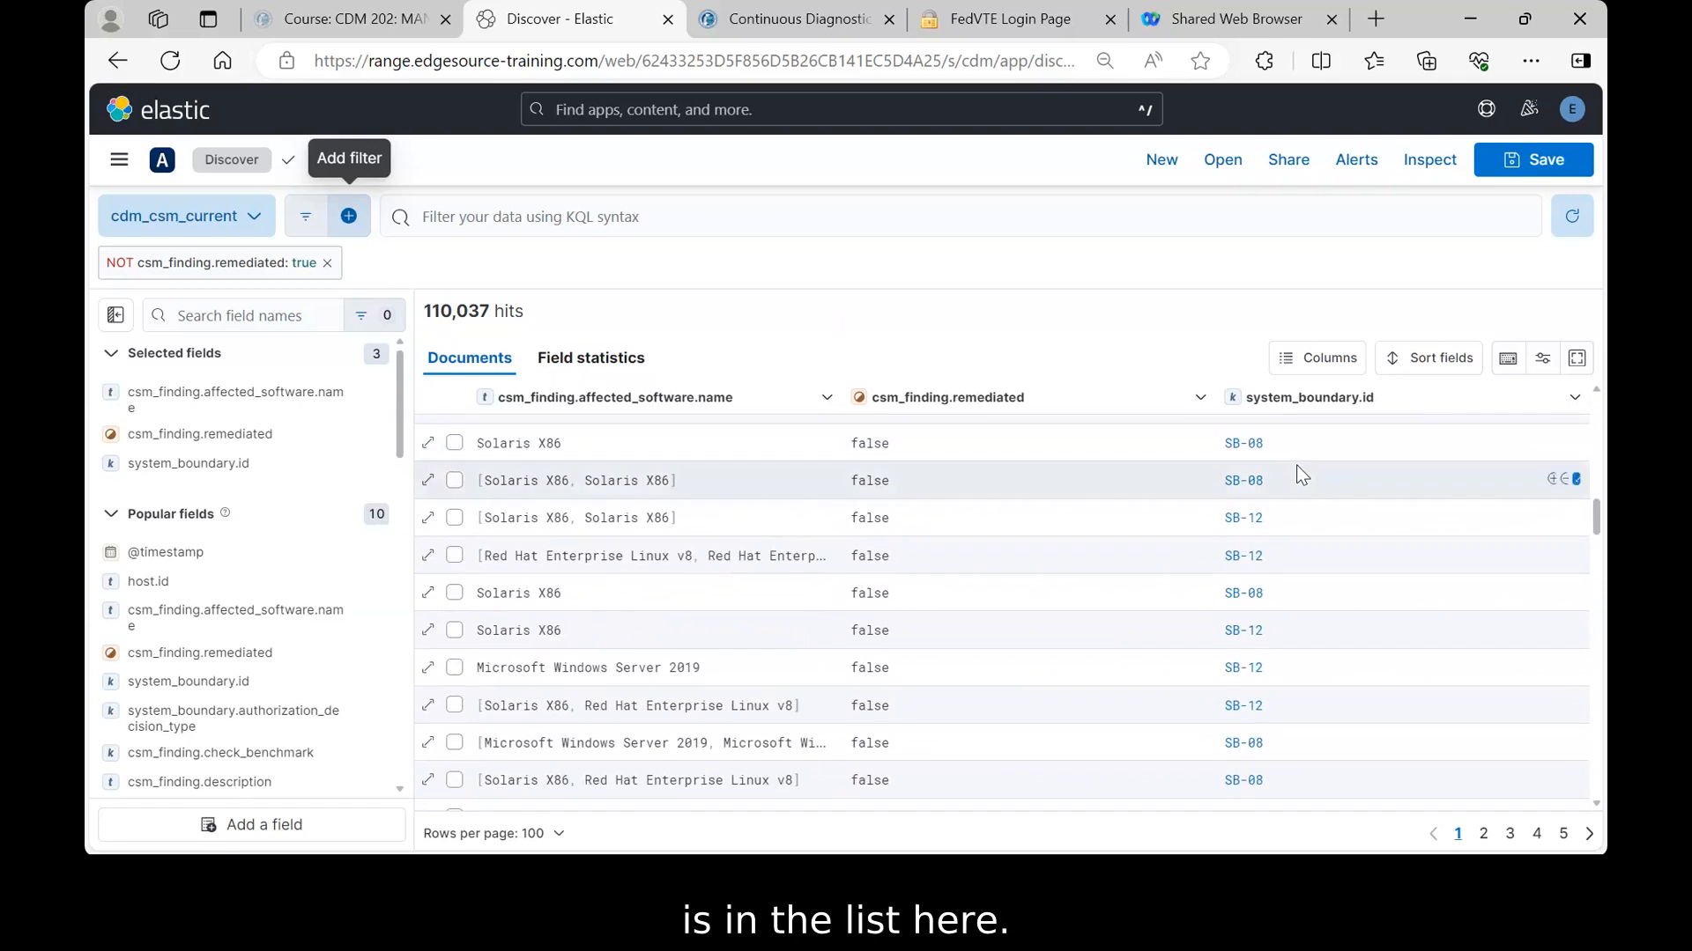
scroll(1301, 474, "up", 20)
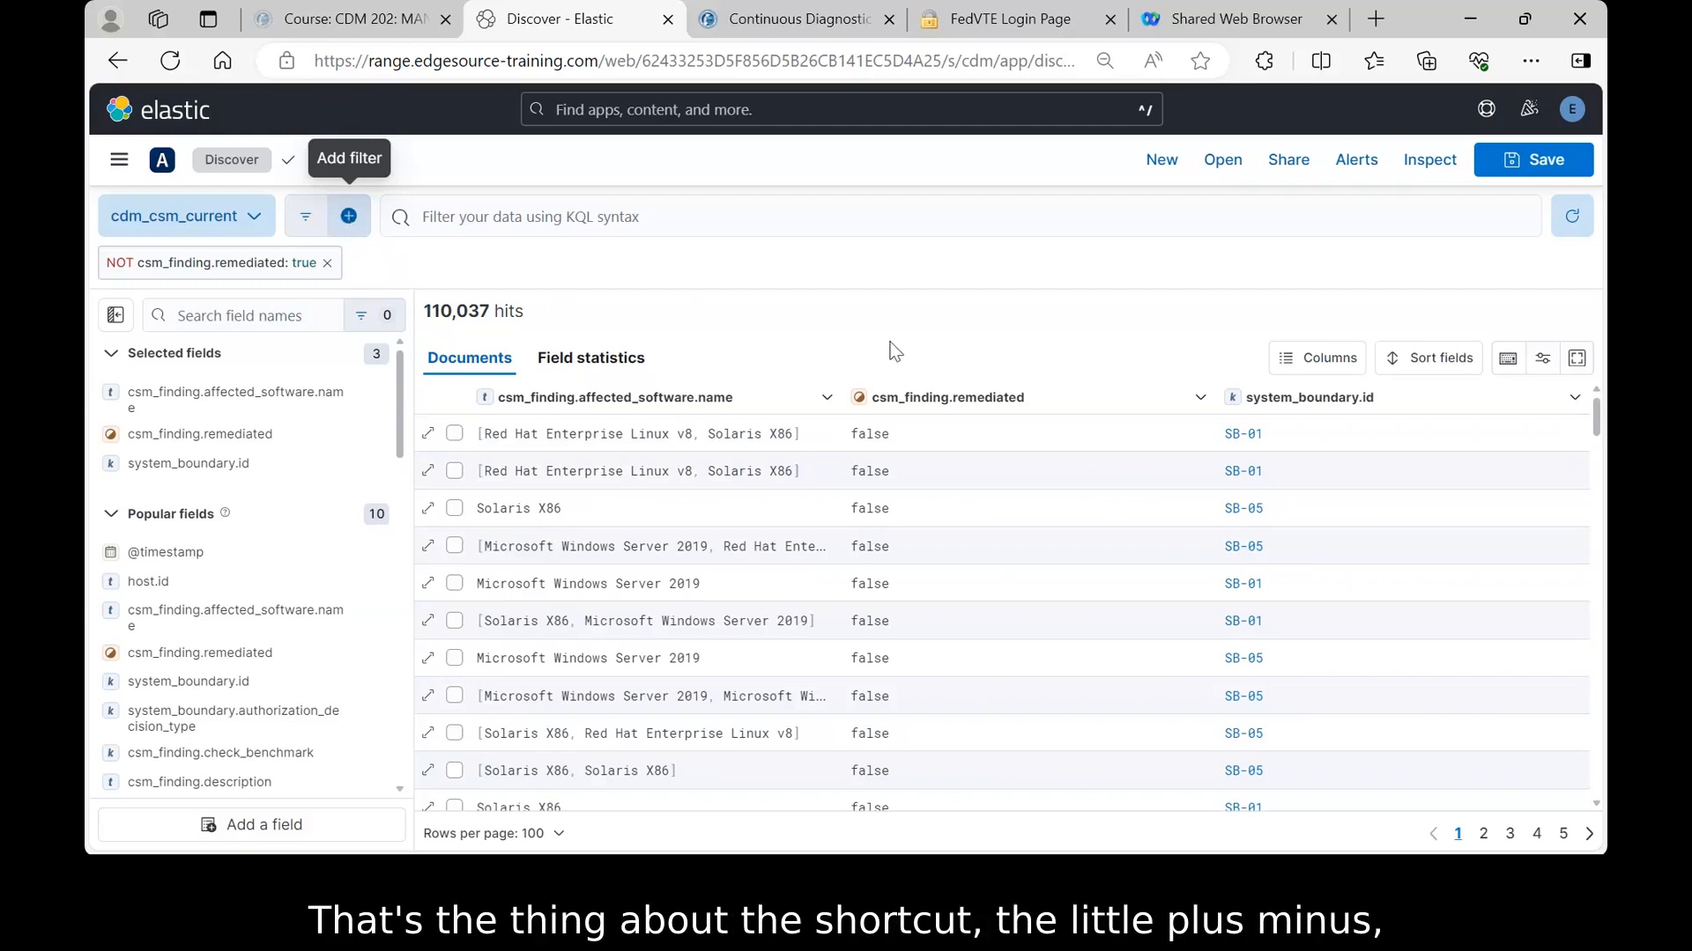
mouse_move(1115, 433)
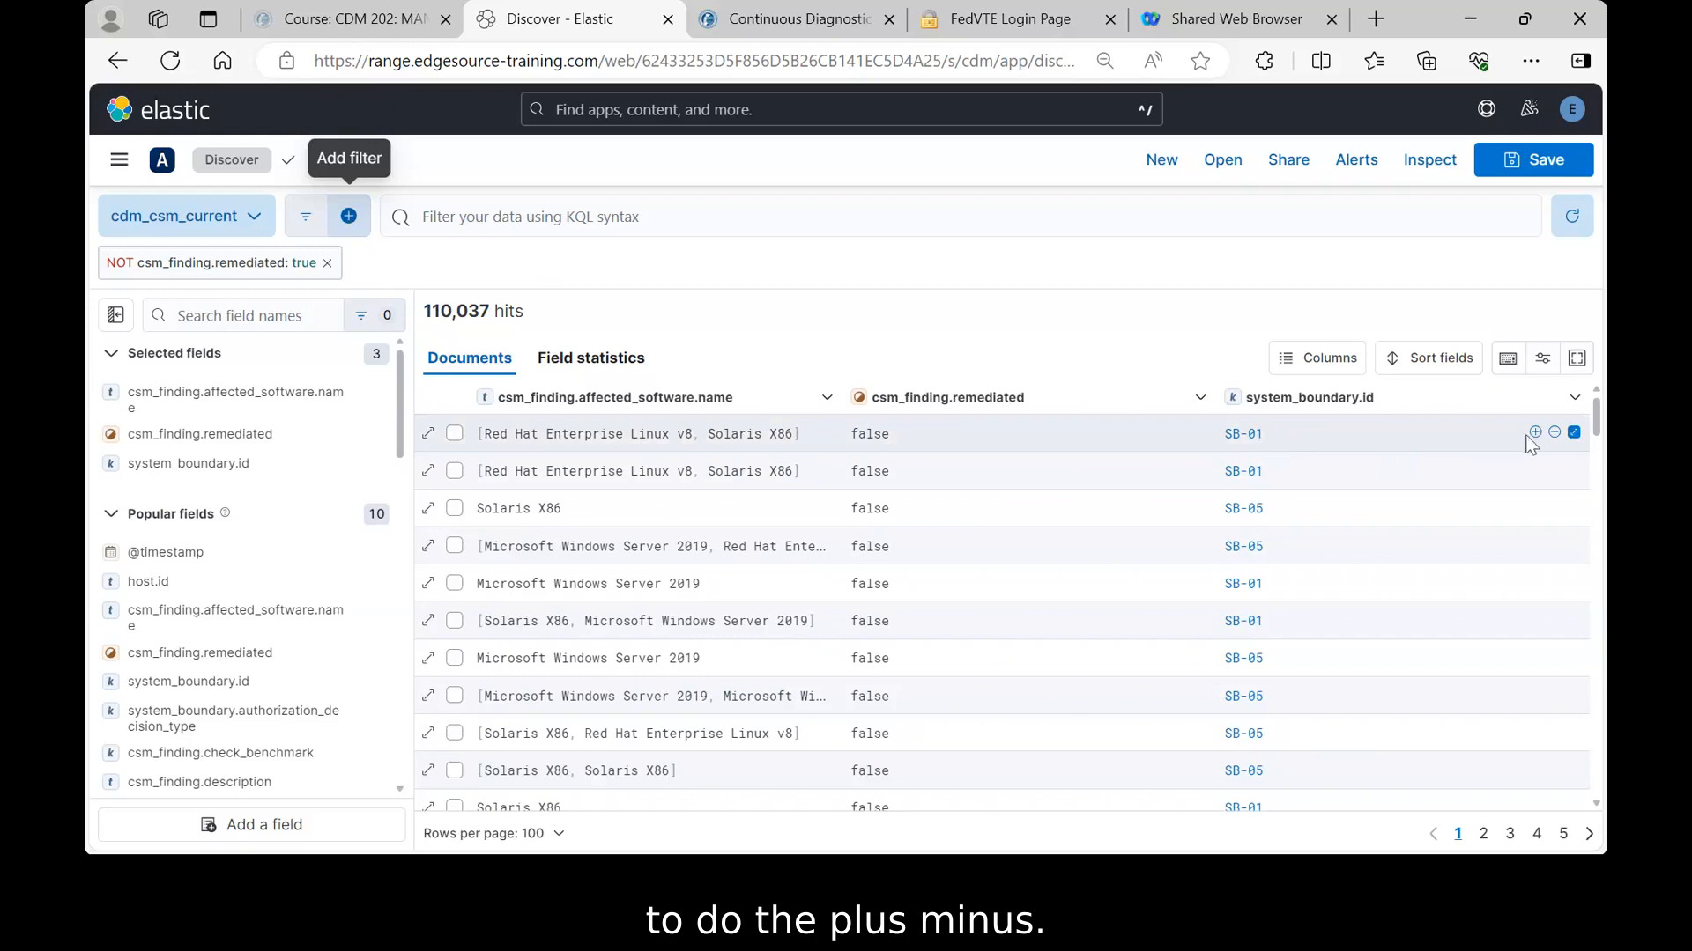
- Add a filter where system_boundary.id is SB-03
left_click(349, 215)
left_click(388, 336)
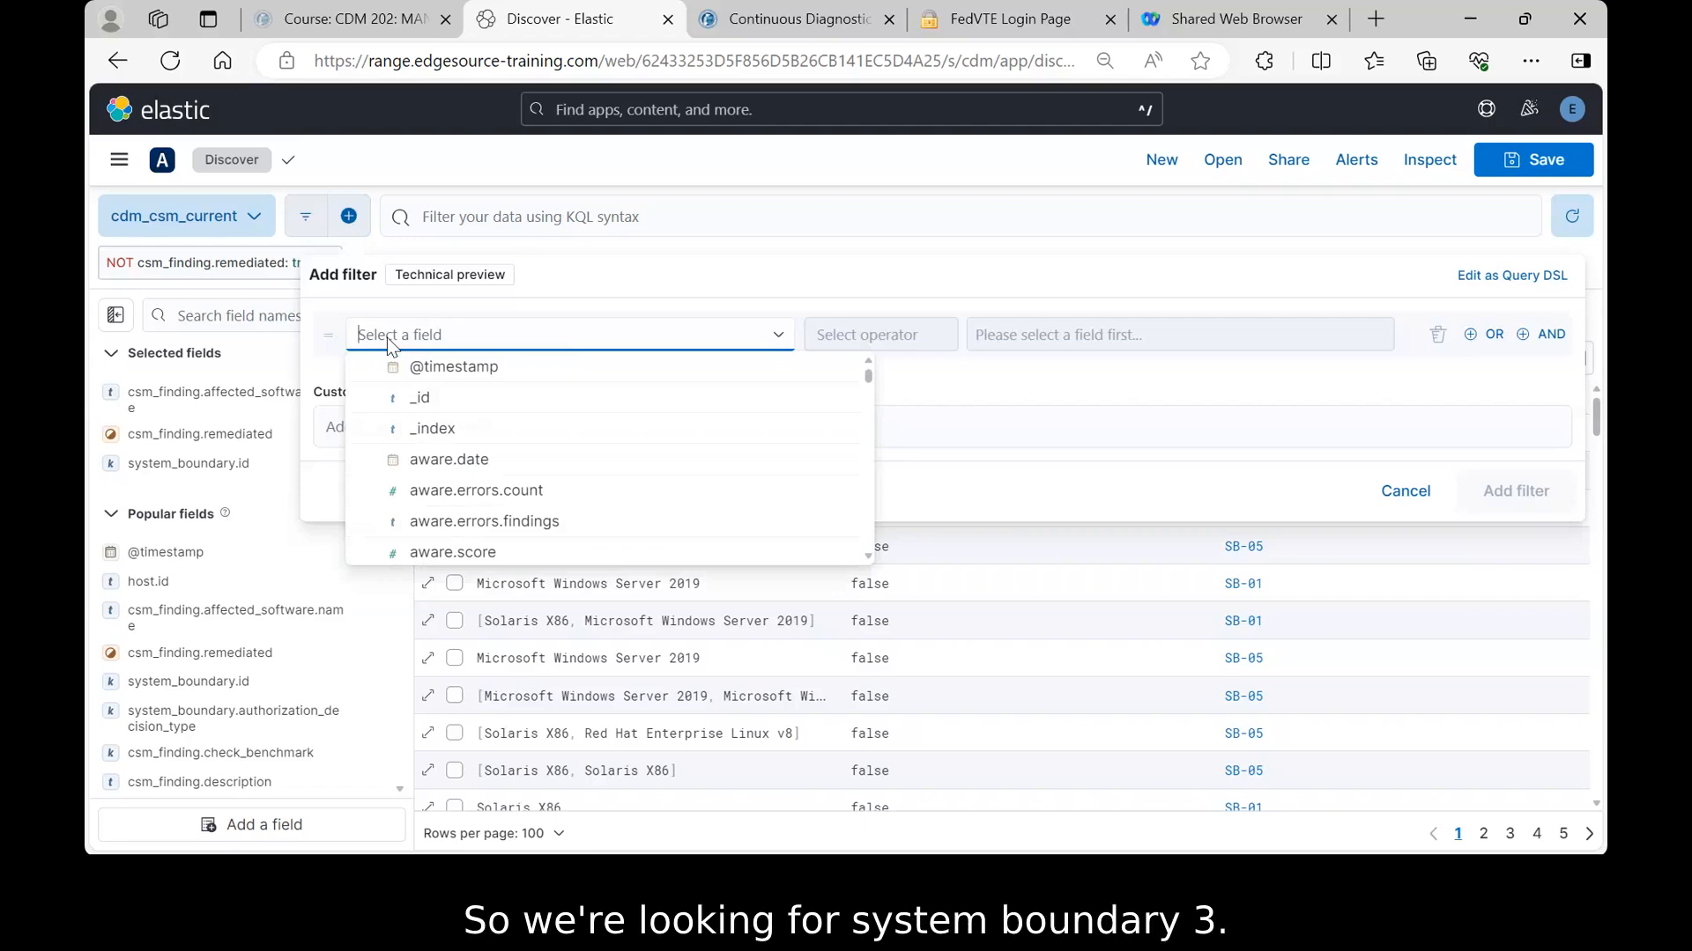
type("ary")
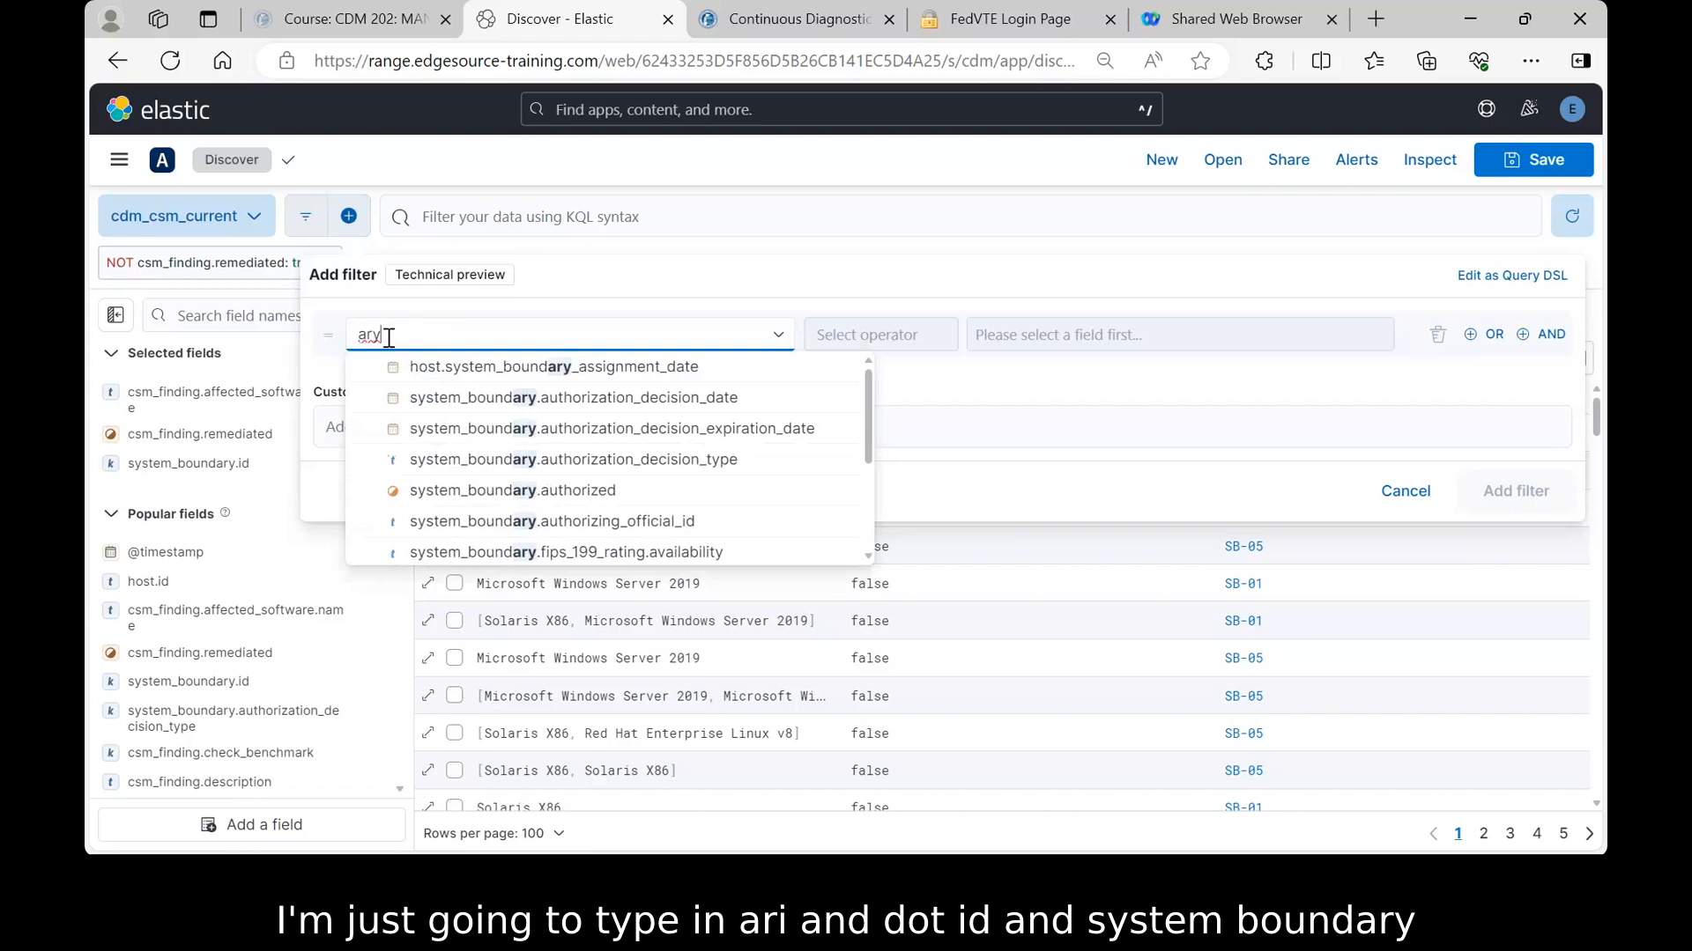
type(".id")
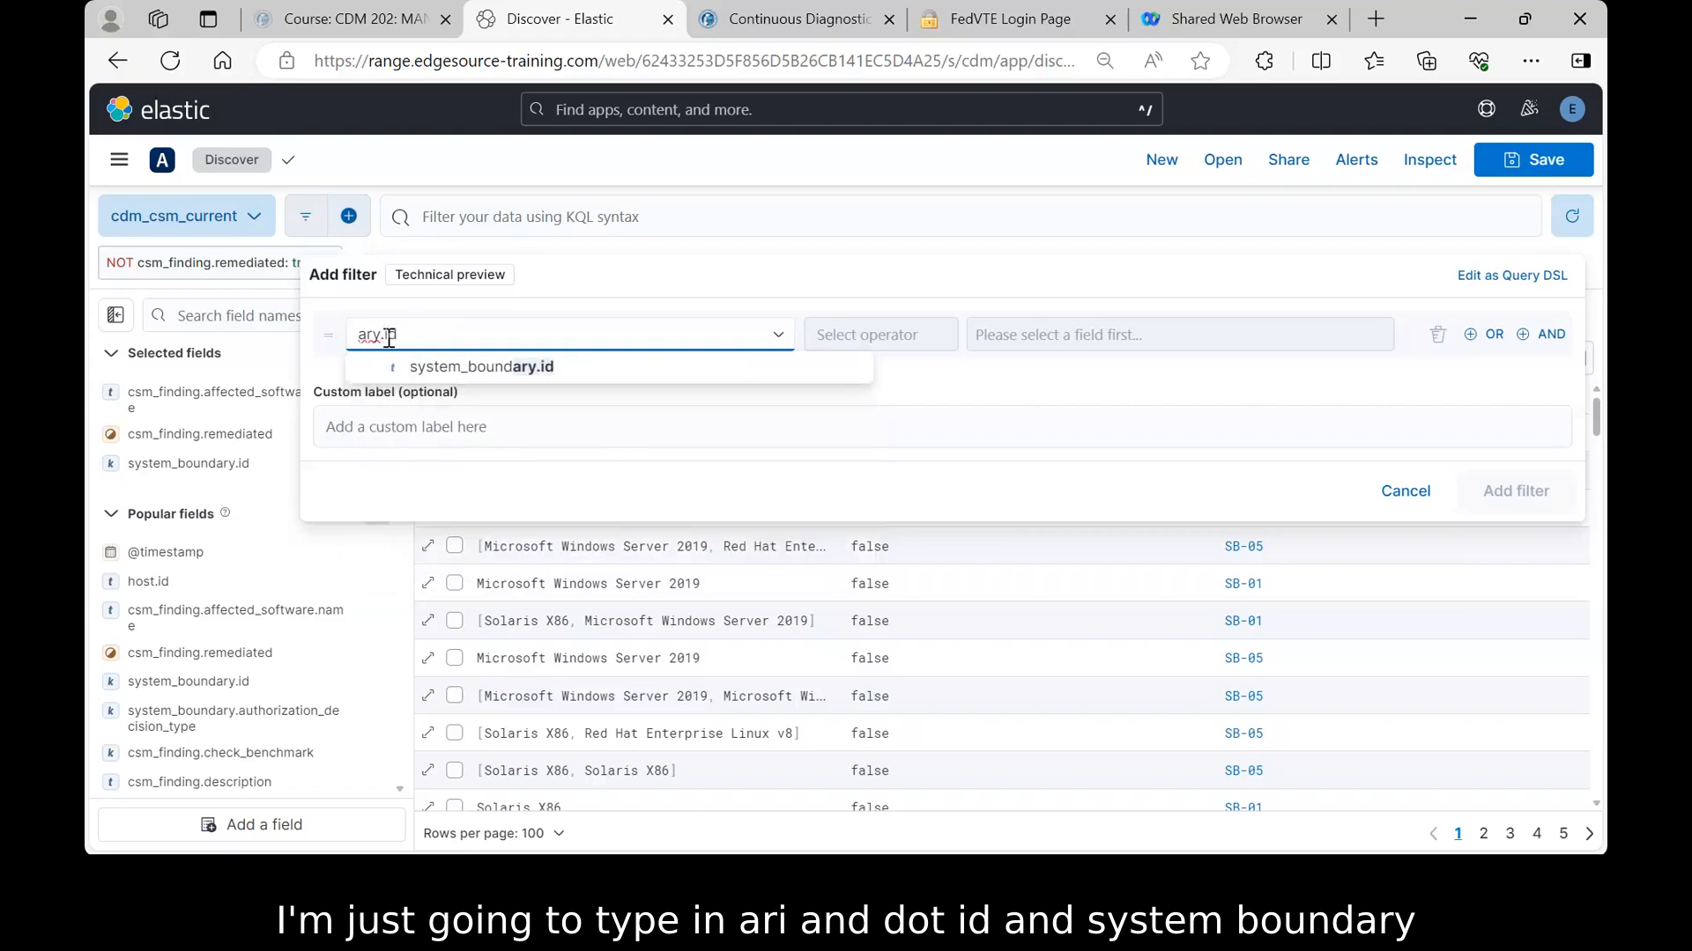
left_click(485, 367)
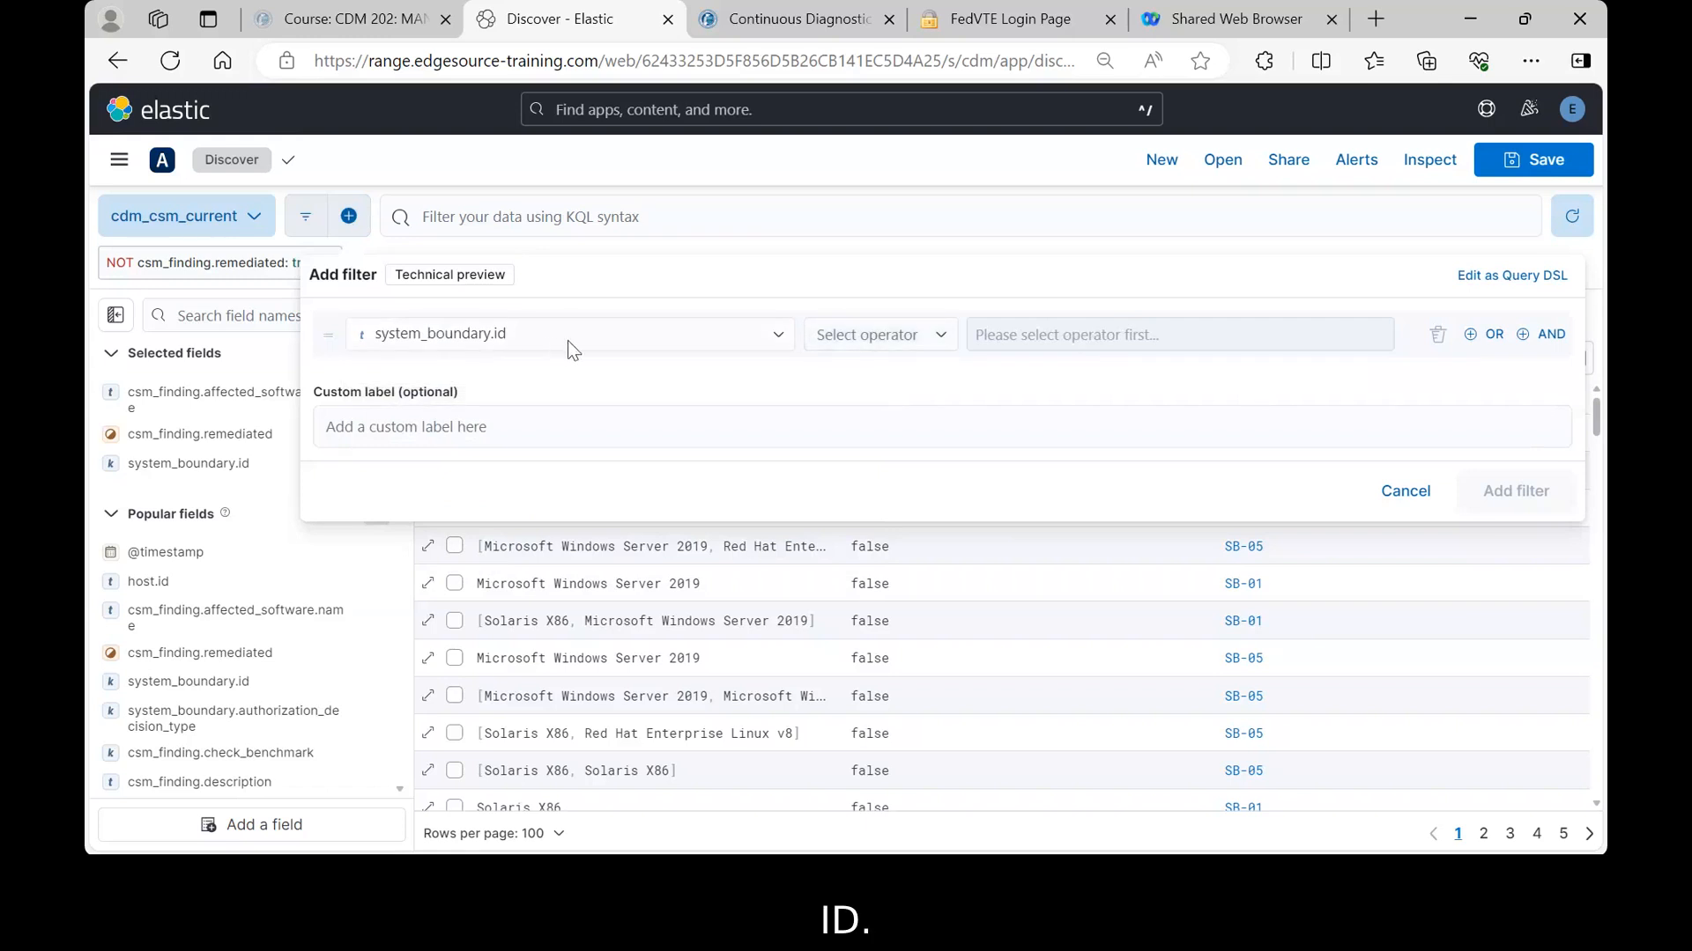
left_click(938, 342)
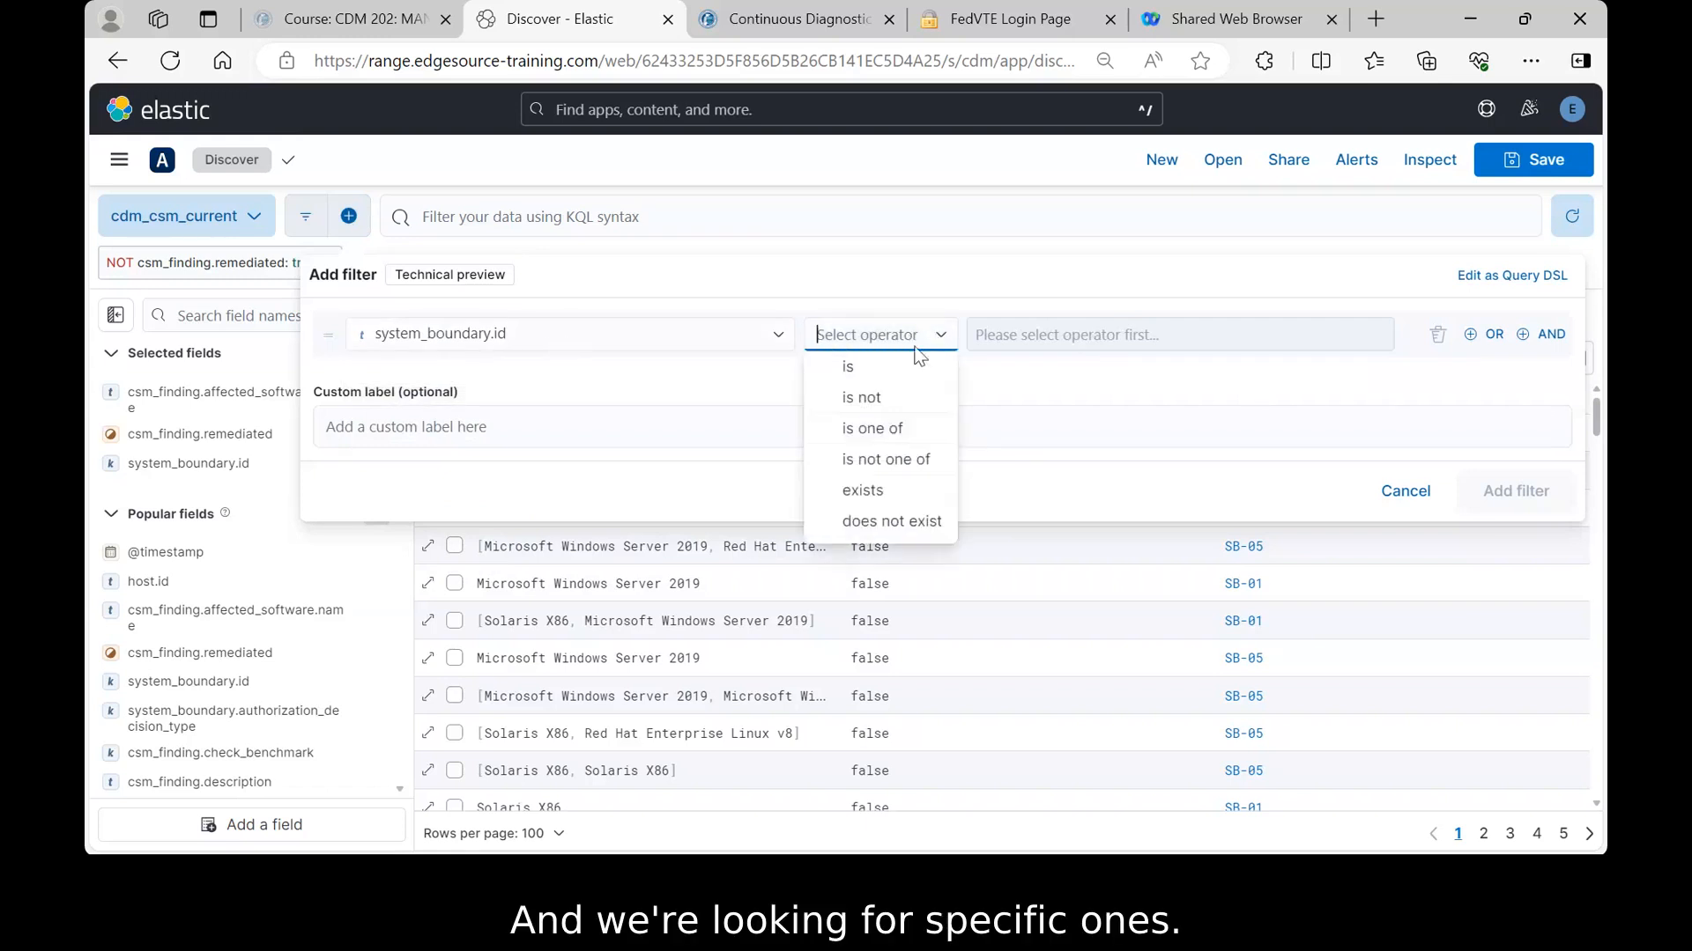
left_click(846, 369)
left_click(1020, 343)
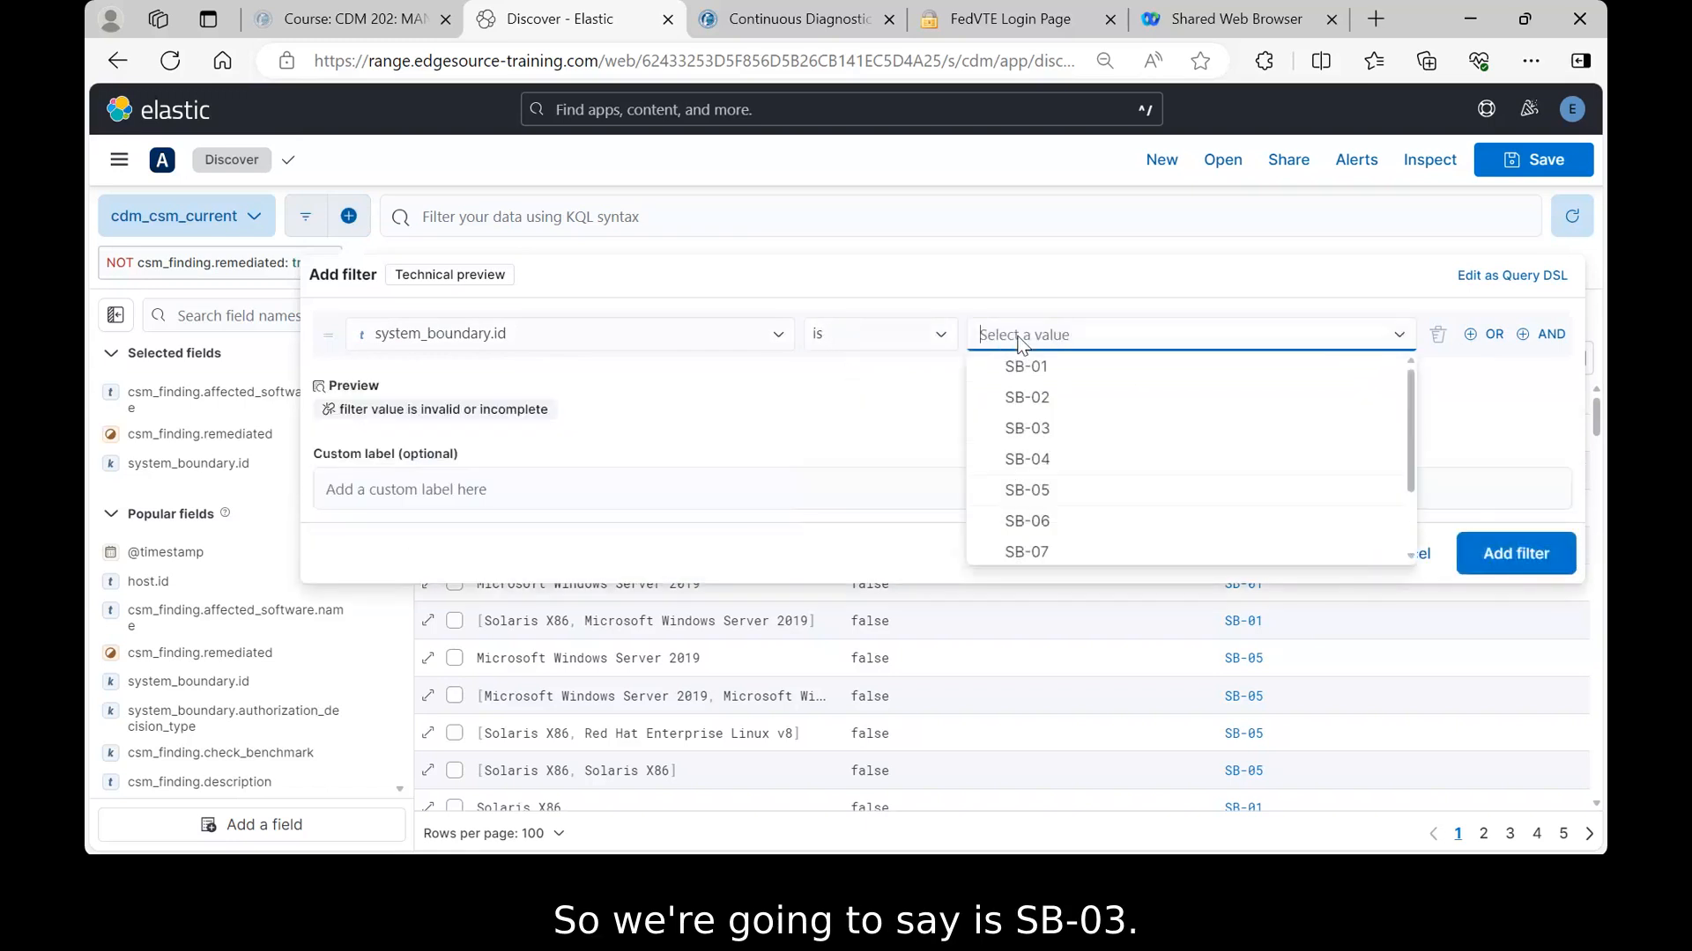
left_click(1021, 432)
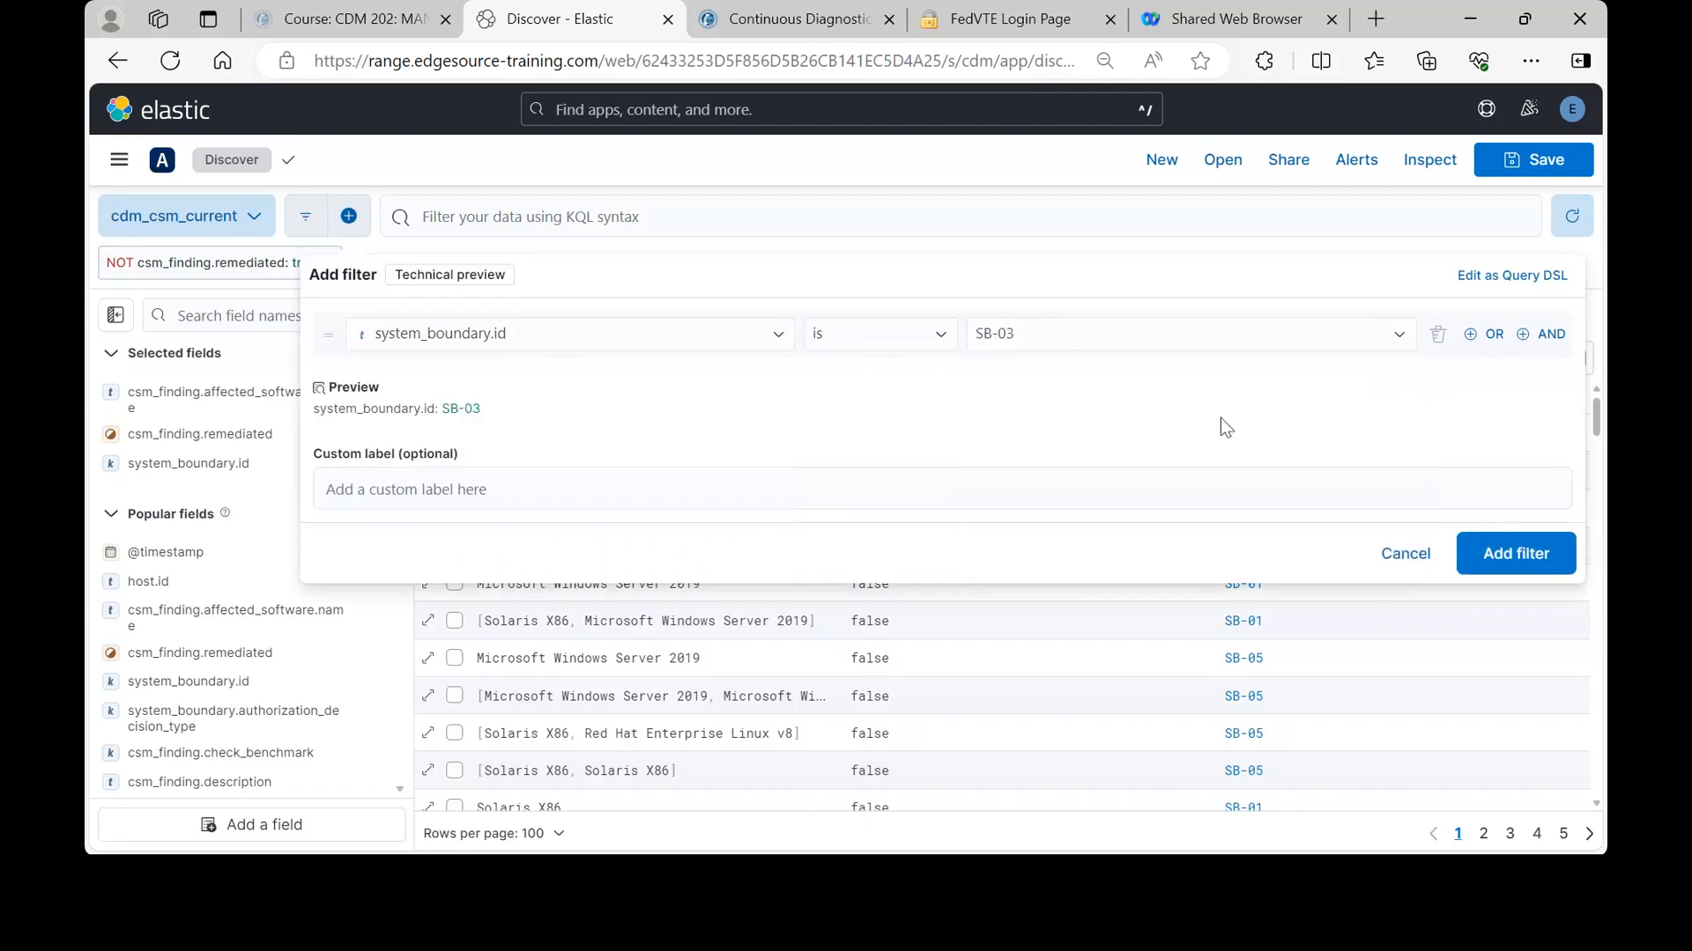
left_click(1508, 555)
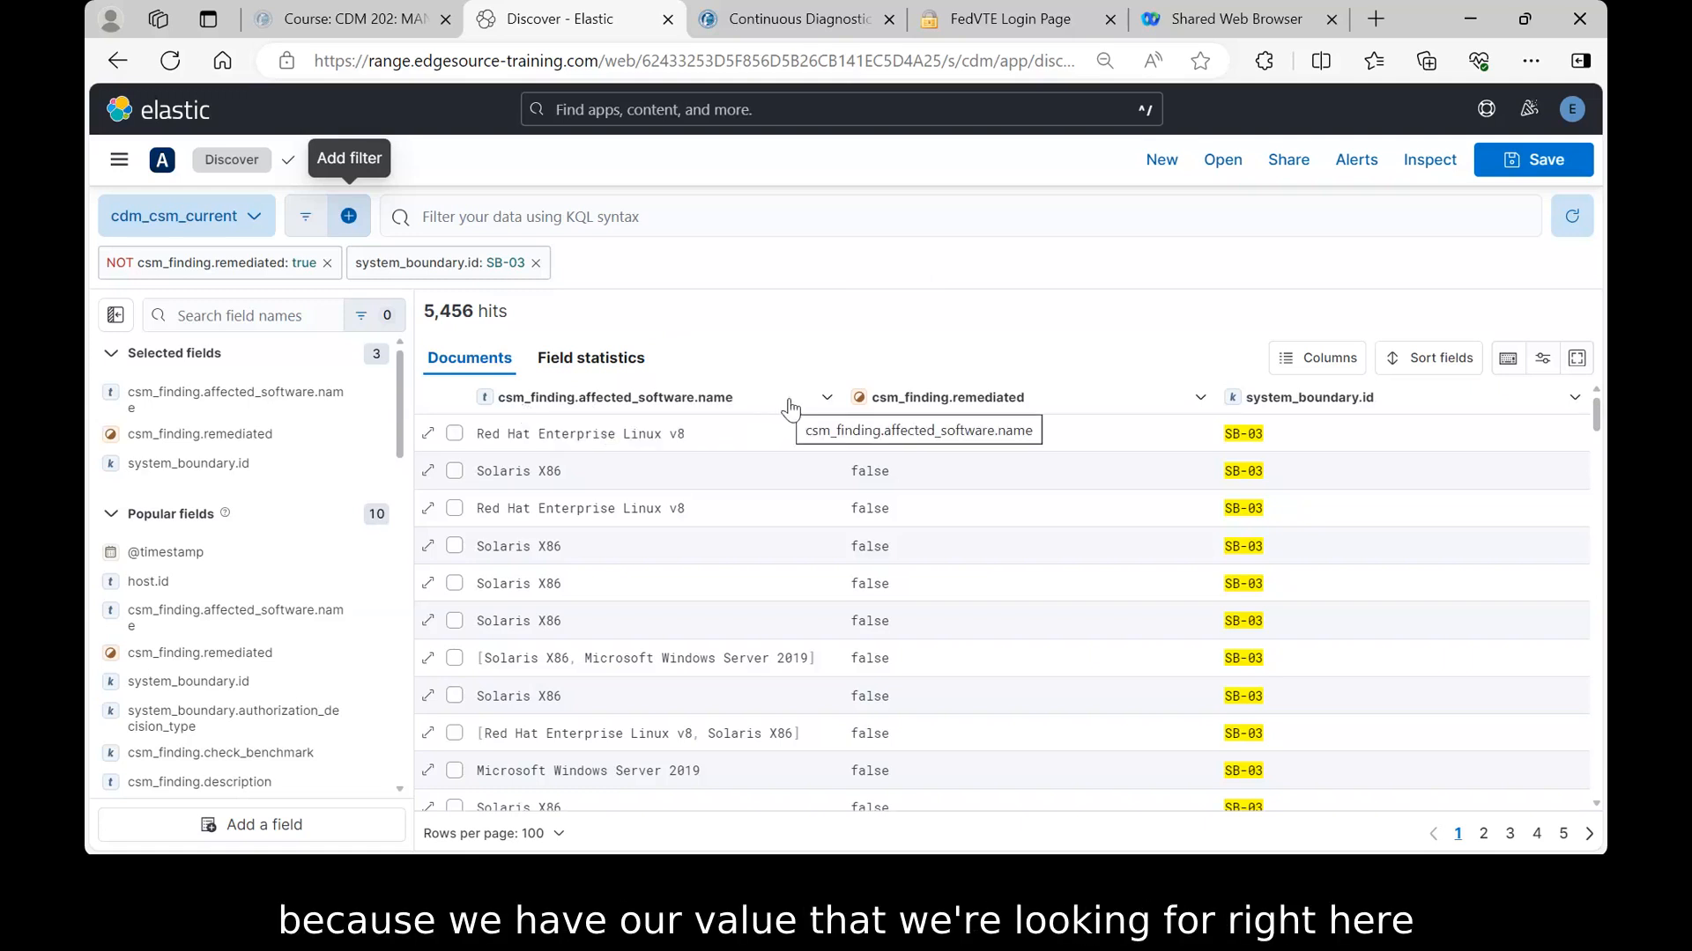
- Filter the findings for the affected software name Microsoft Windows Server 2019, and remove that filter again
scroll(790, 414, "down", 3)
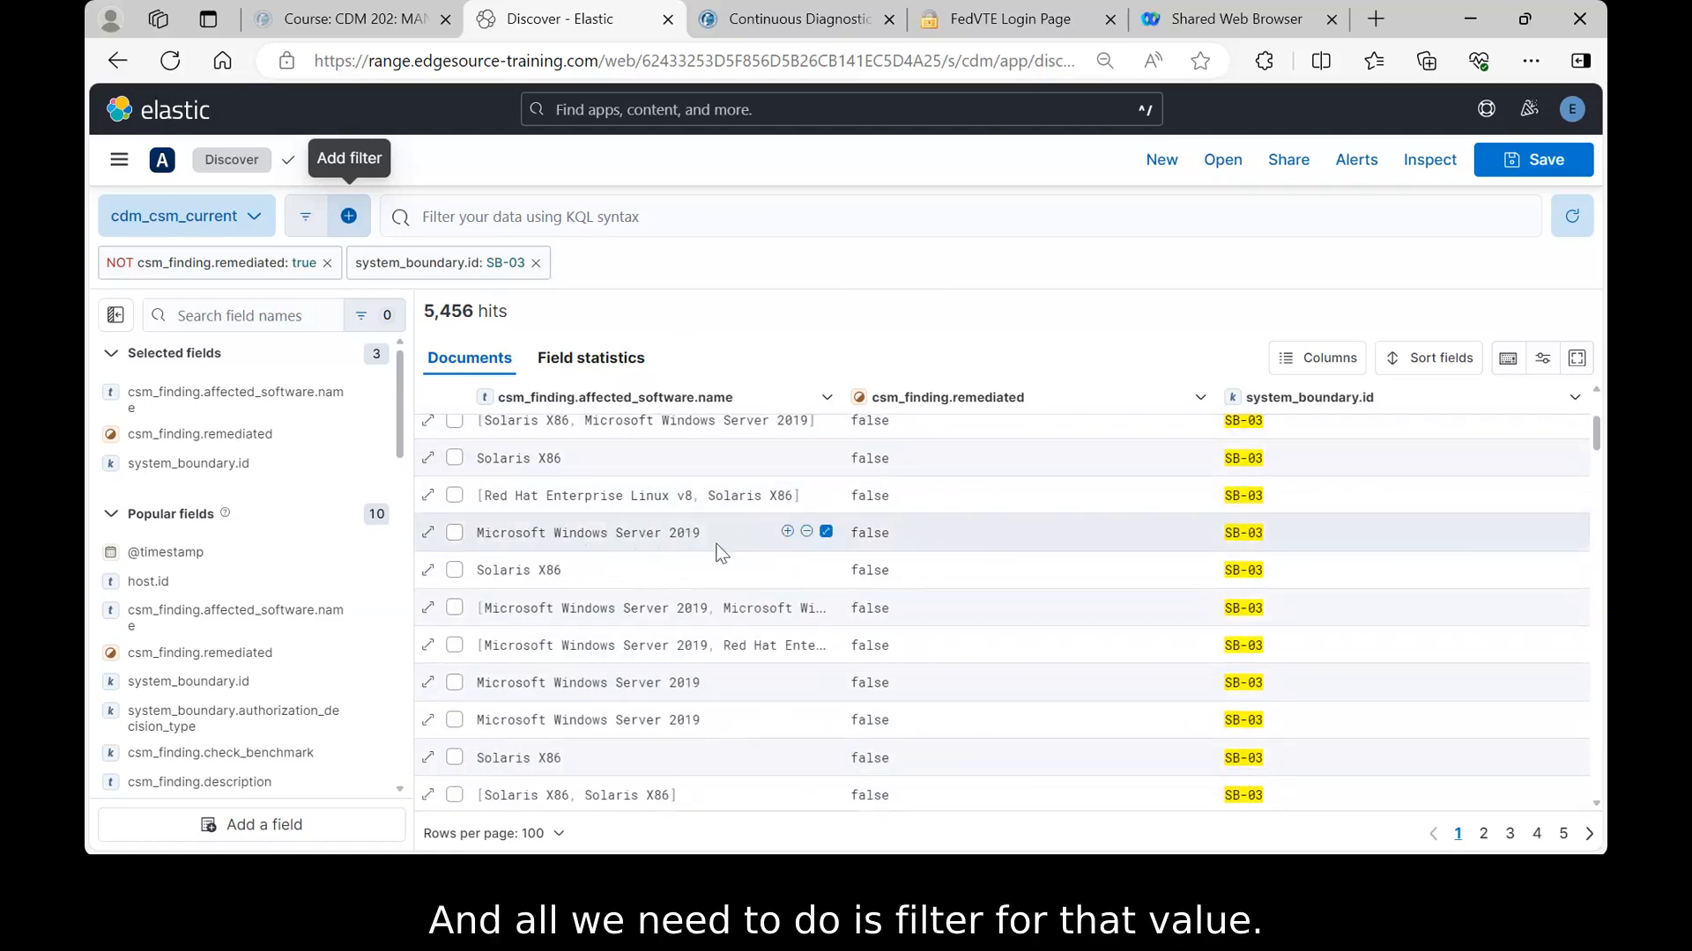
left_click(788, 532)
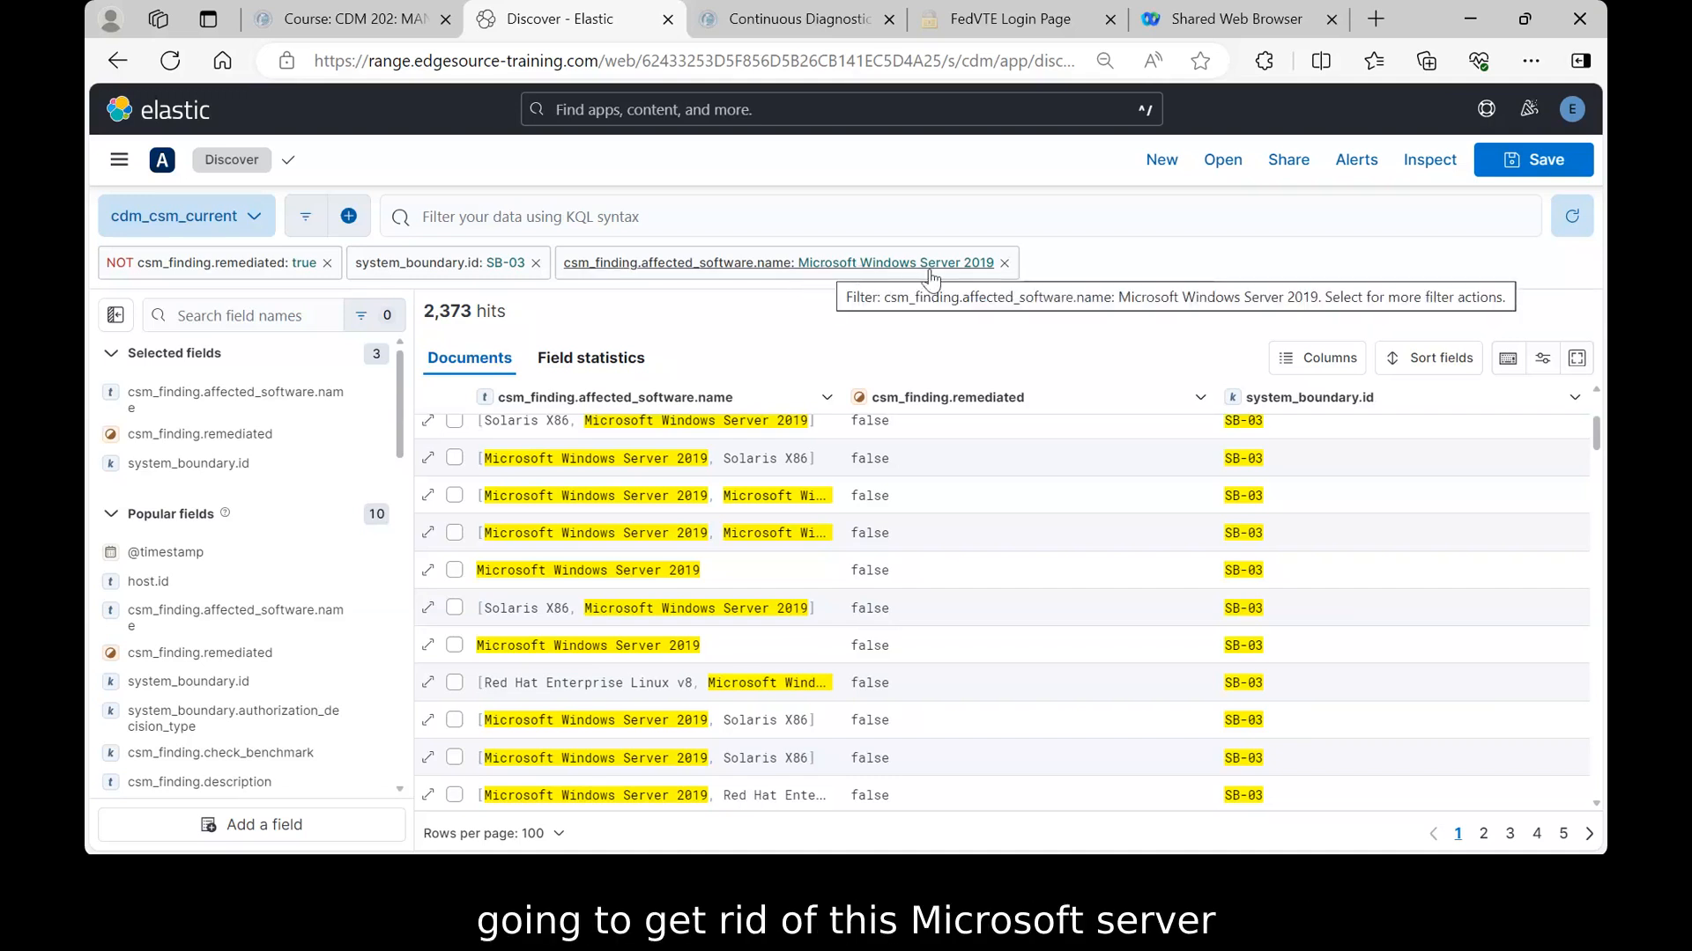
left_click(1003, 264)
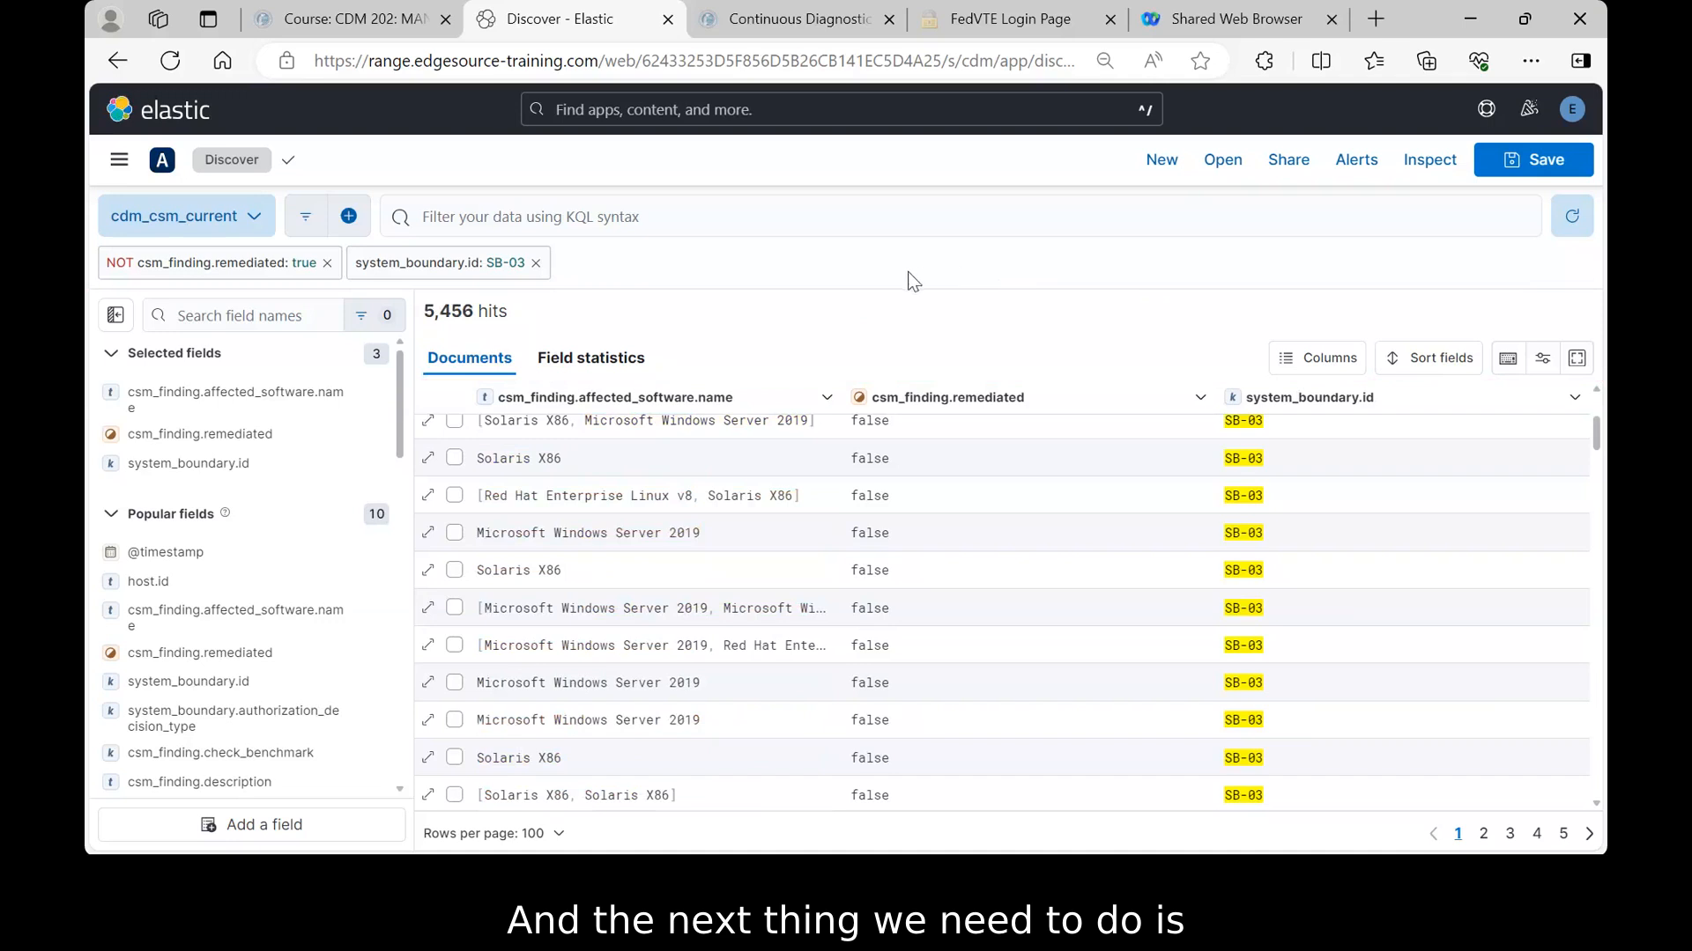
- Temporarily disable the system_boundary.id: SB-03 filter
left_click(441, 274)
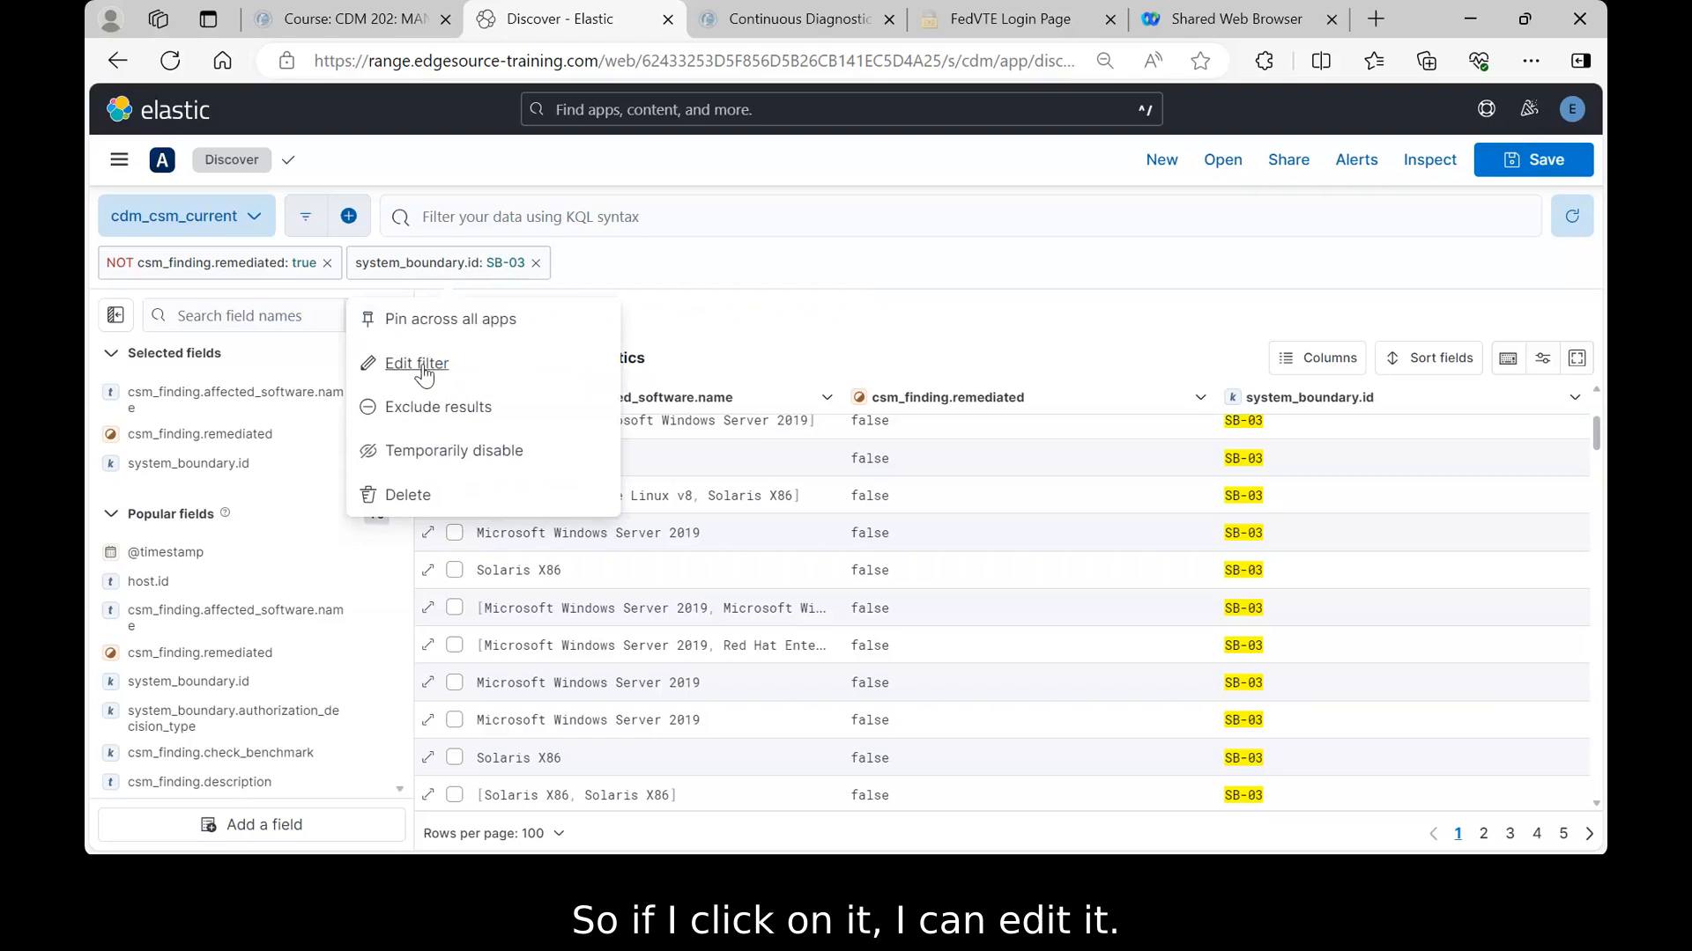
left_click(429, 452)
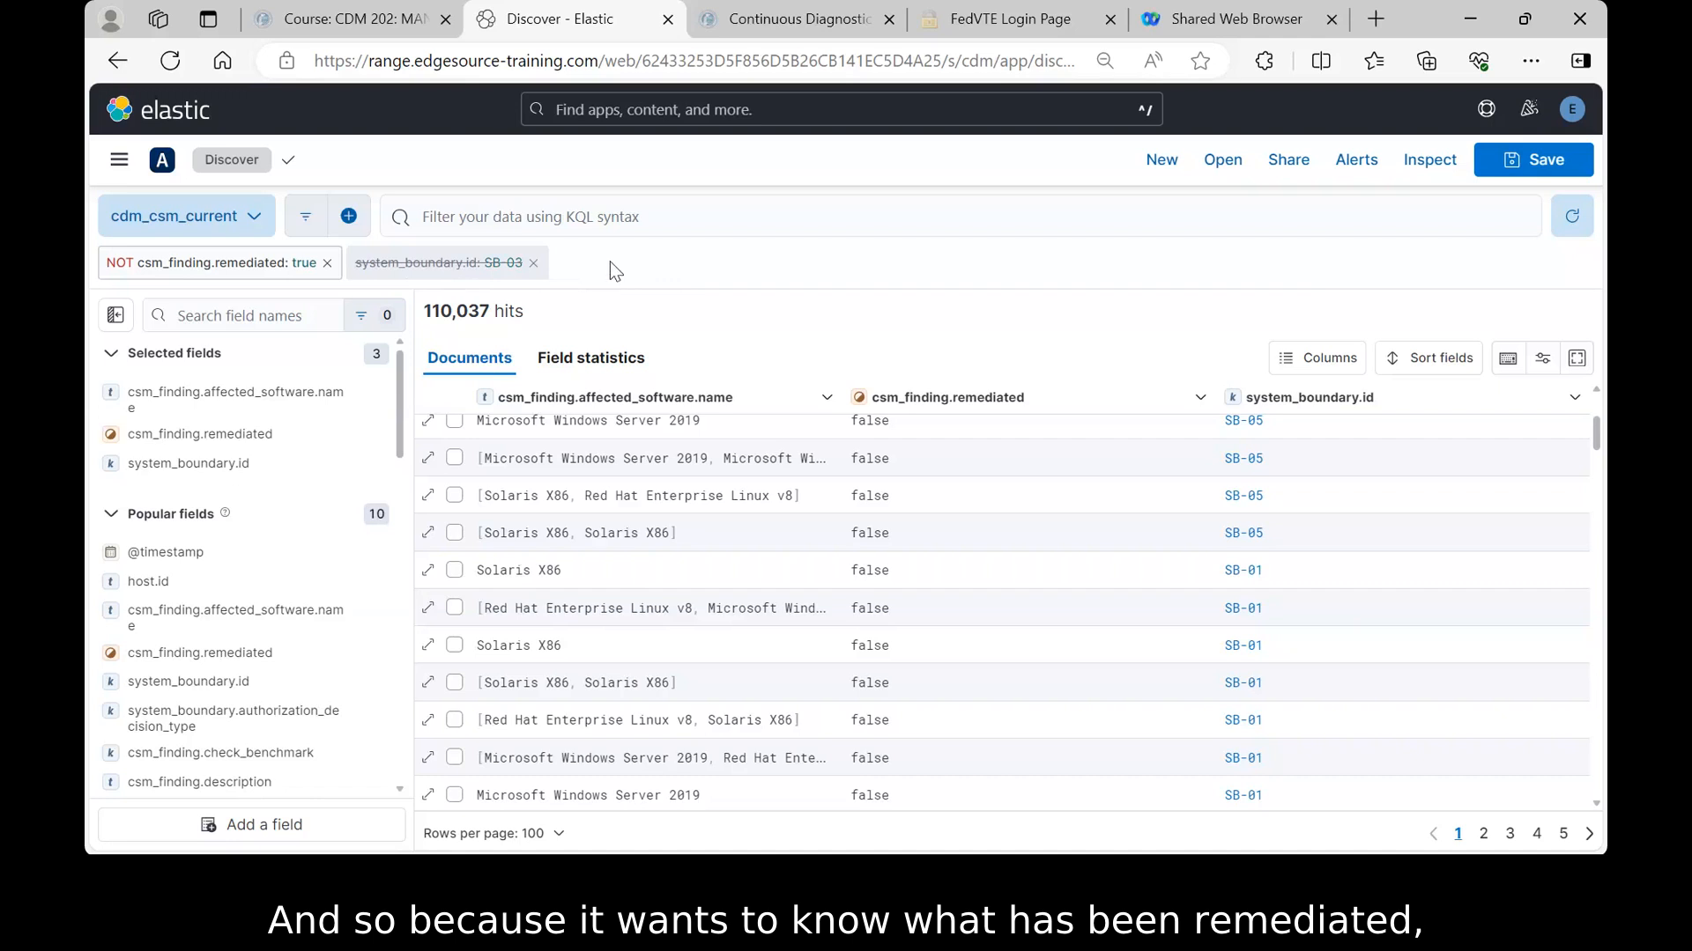
- Edit the csm_finding.remediated filter so its condition is "is true", and check the remediated values in the resulting documents
left_click(205, 269)
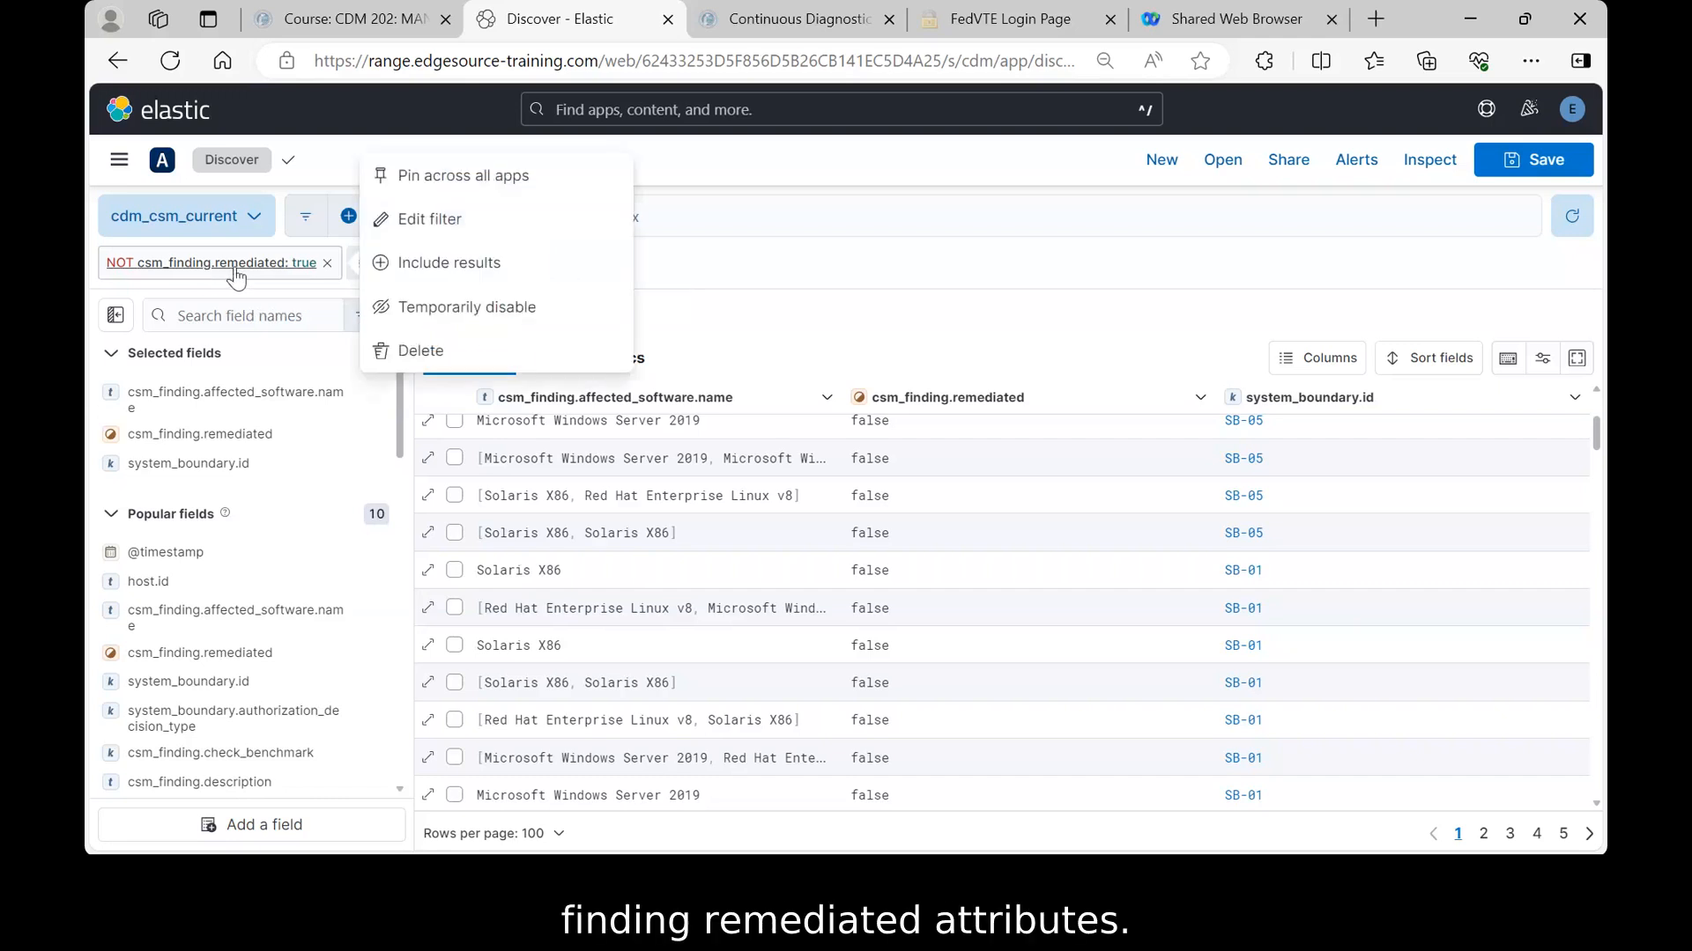
left_click(418, 231)
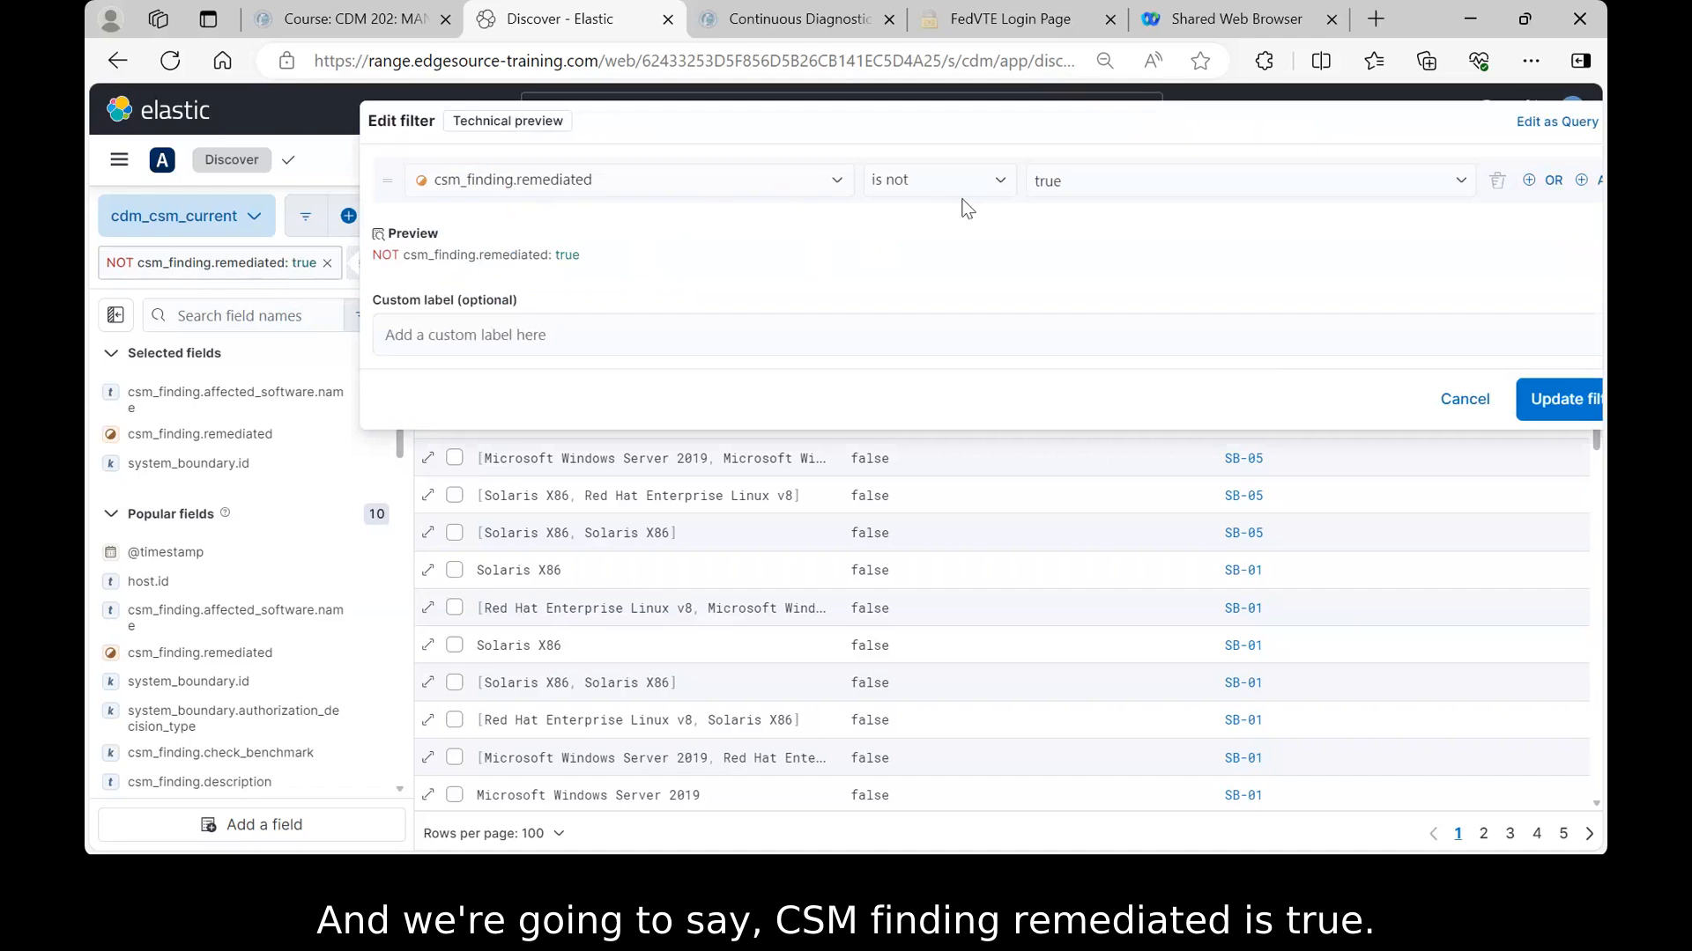
left_click(999, 185)
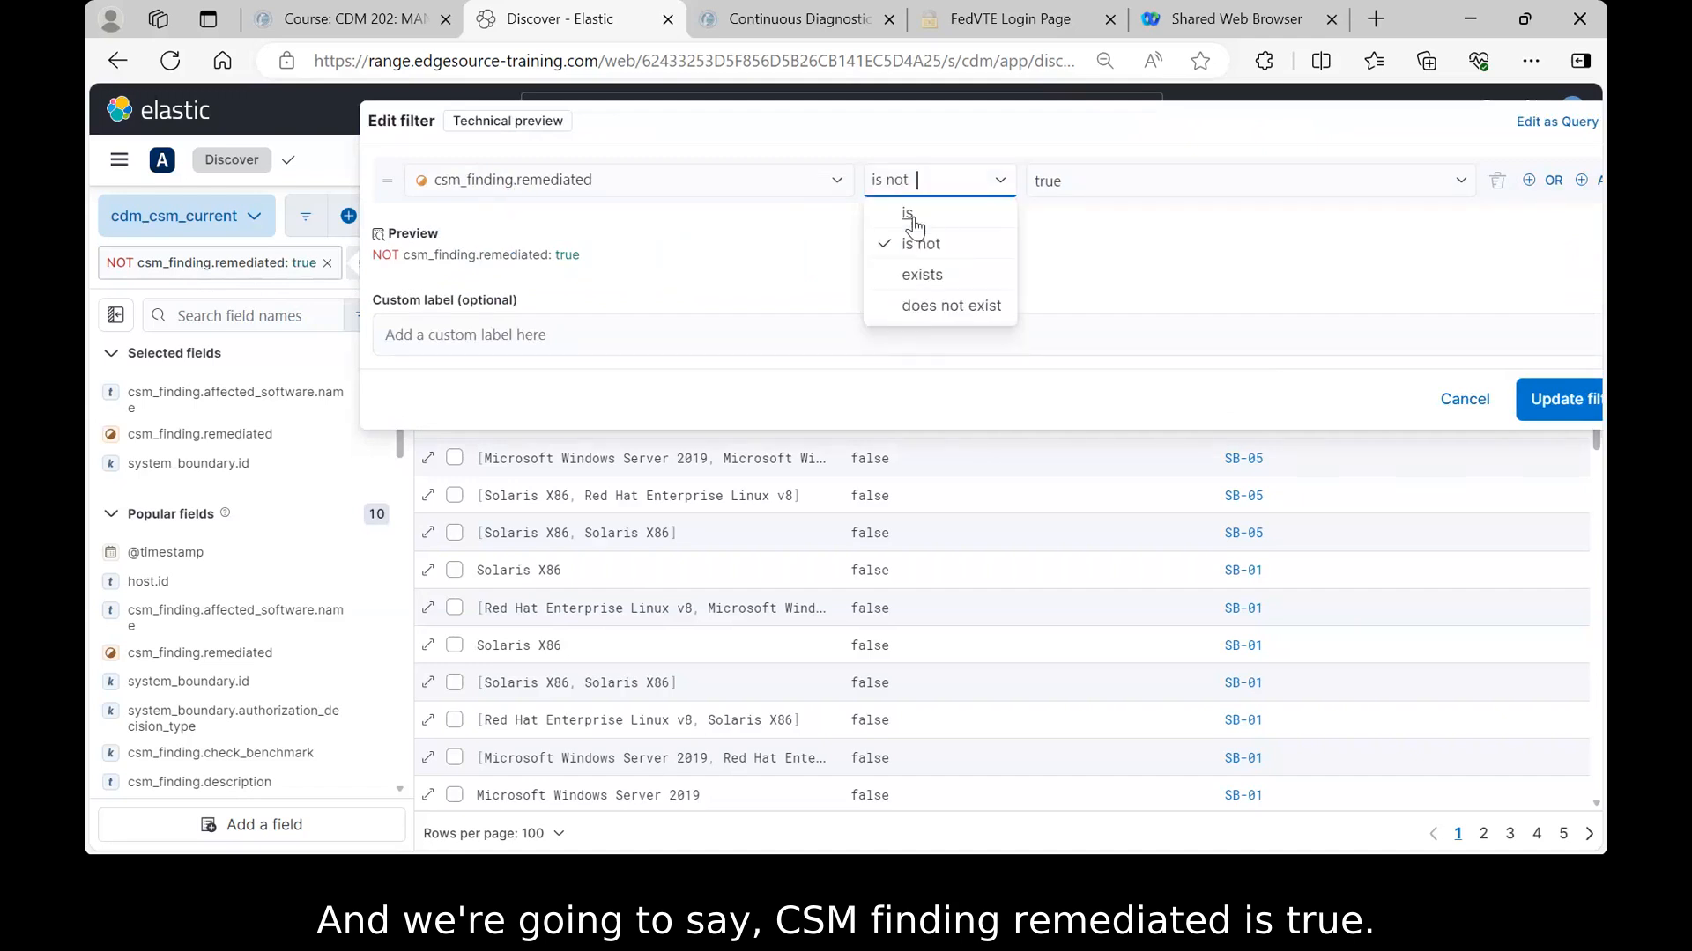
left_click(940, 240)
left_click(1054, 215)
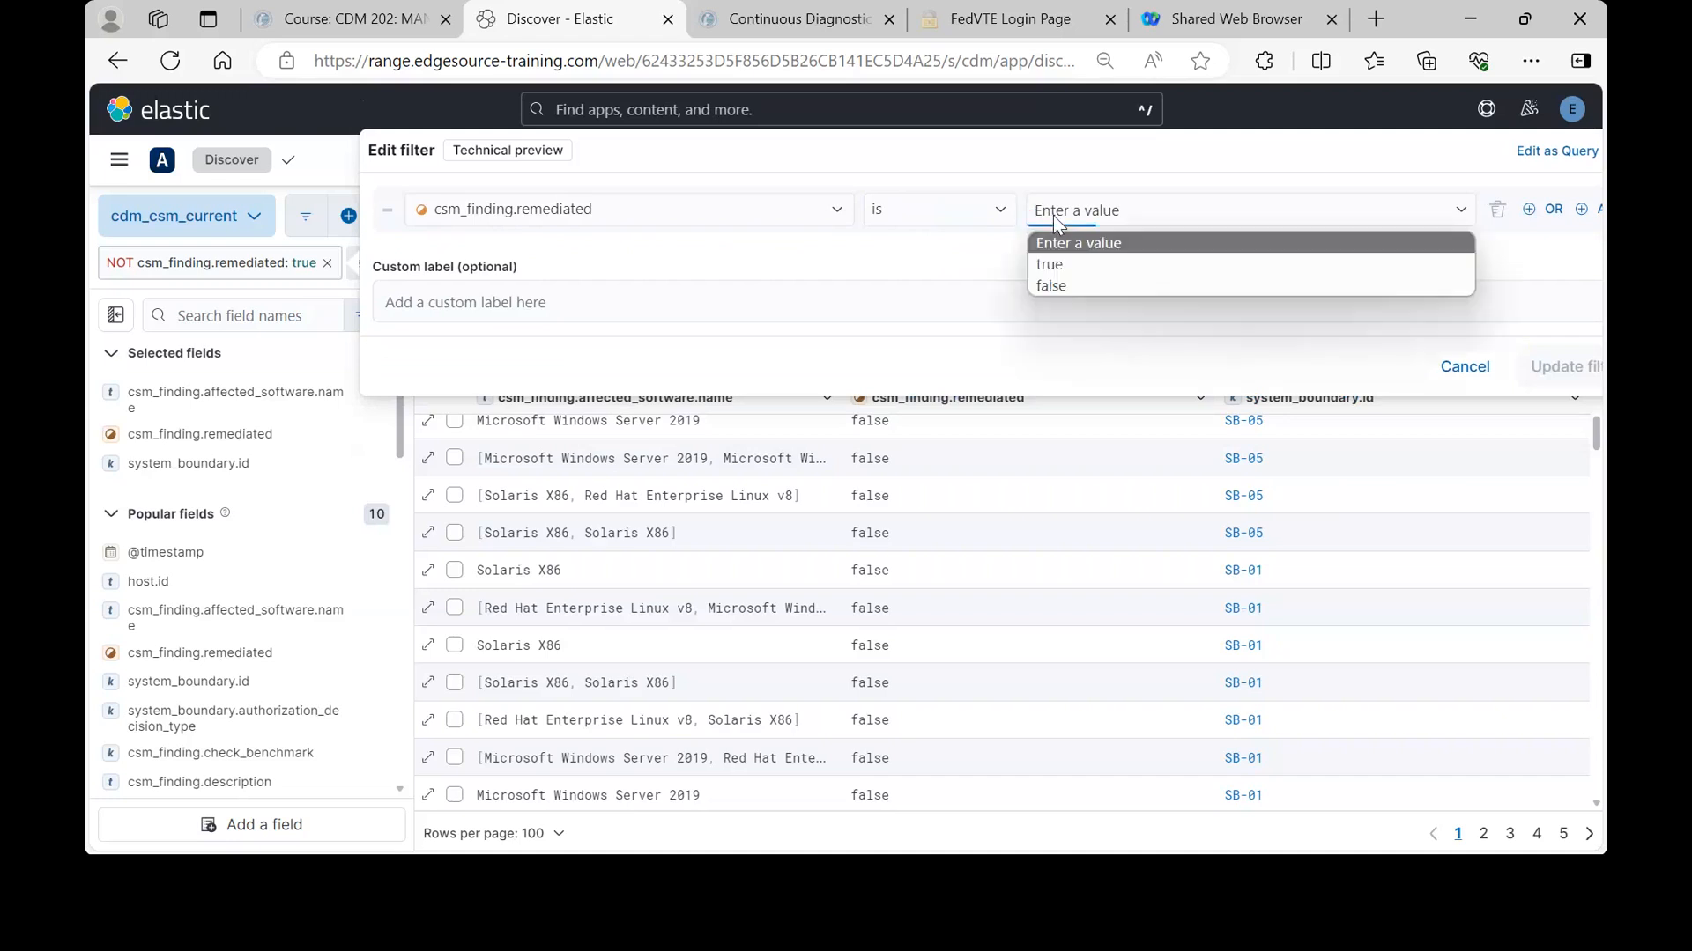
left_click(1061, 266)
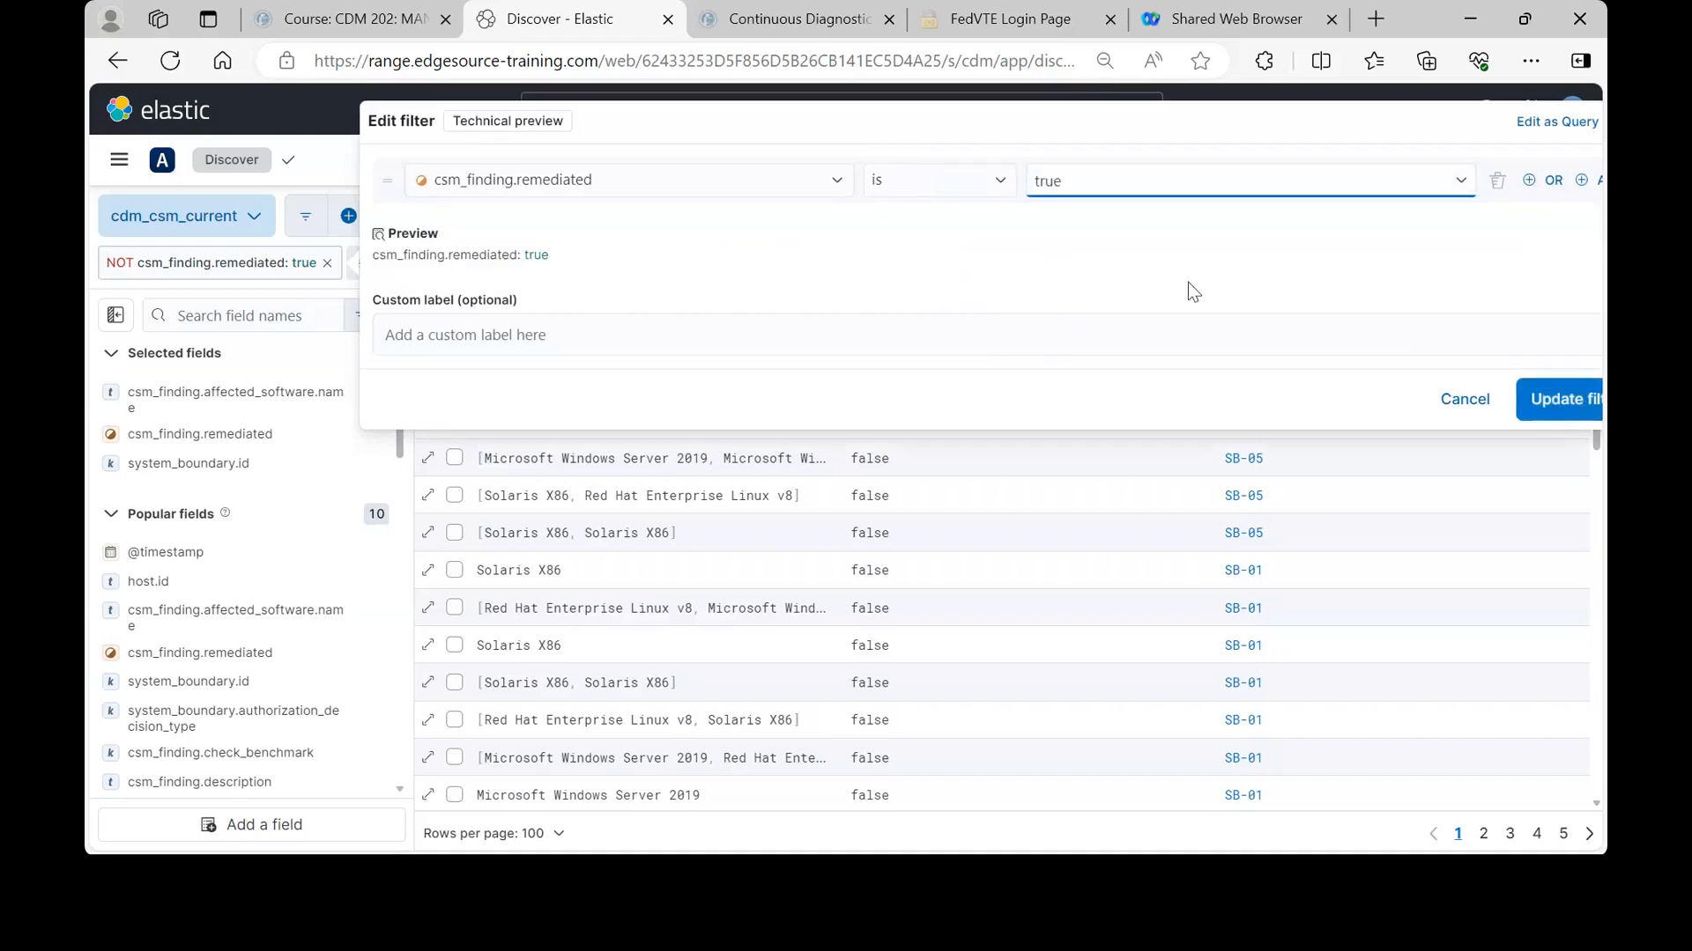
left_click(1553, 407)
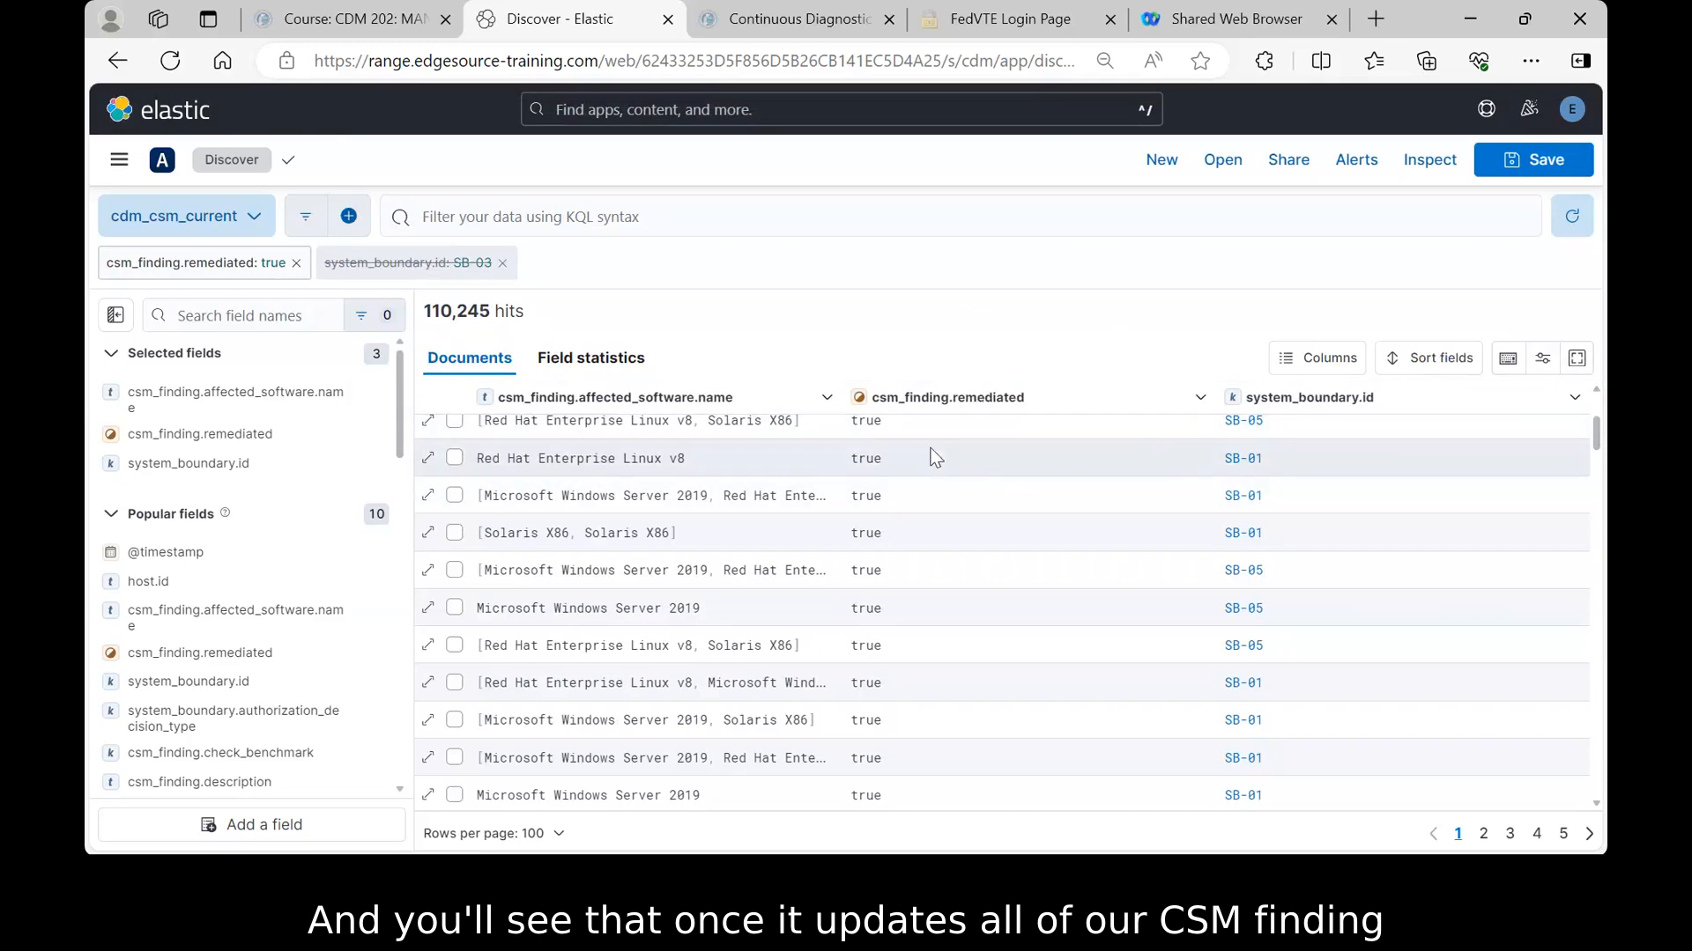
scroll(936, 508, "down", 5)
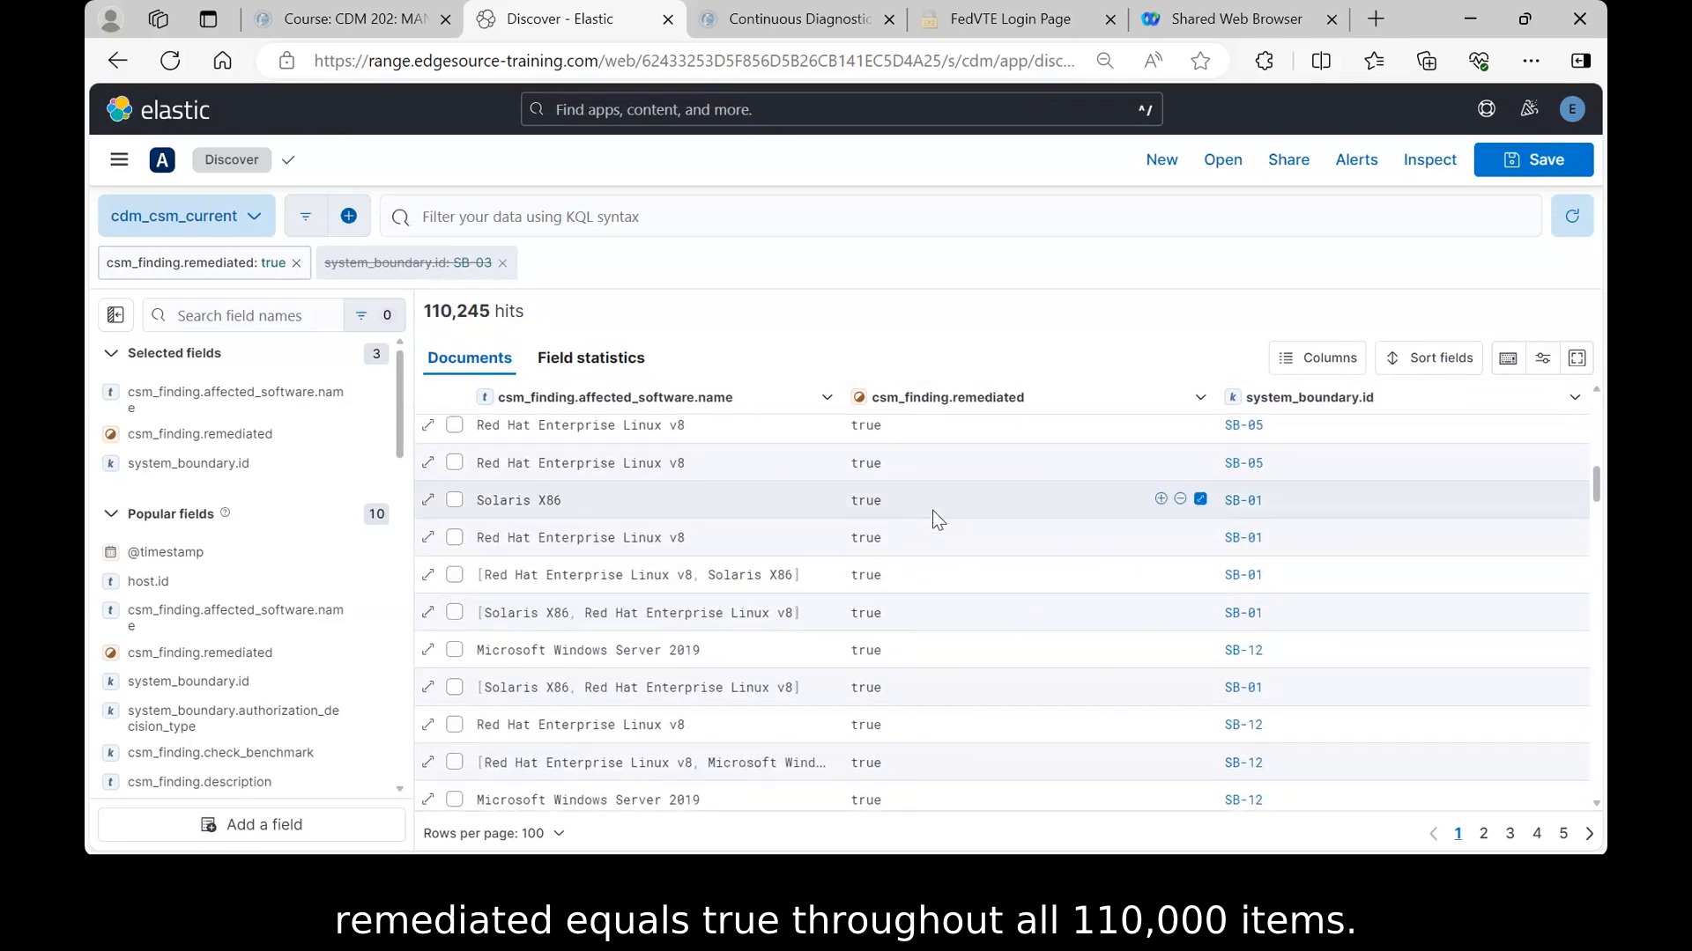
scroll(929, 504, "up", 5)
scroll(926, 501, "up", 2)
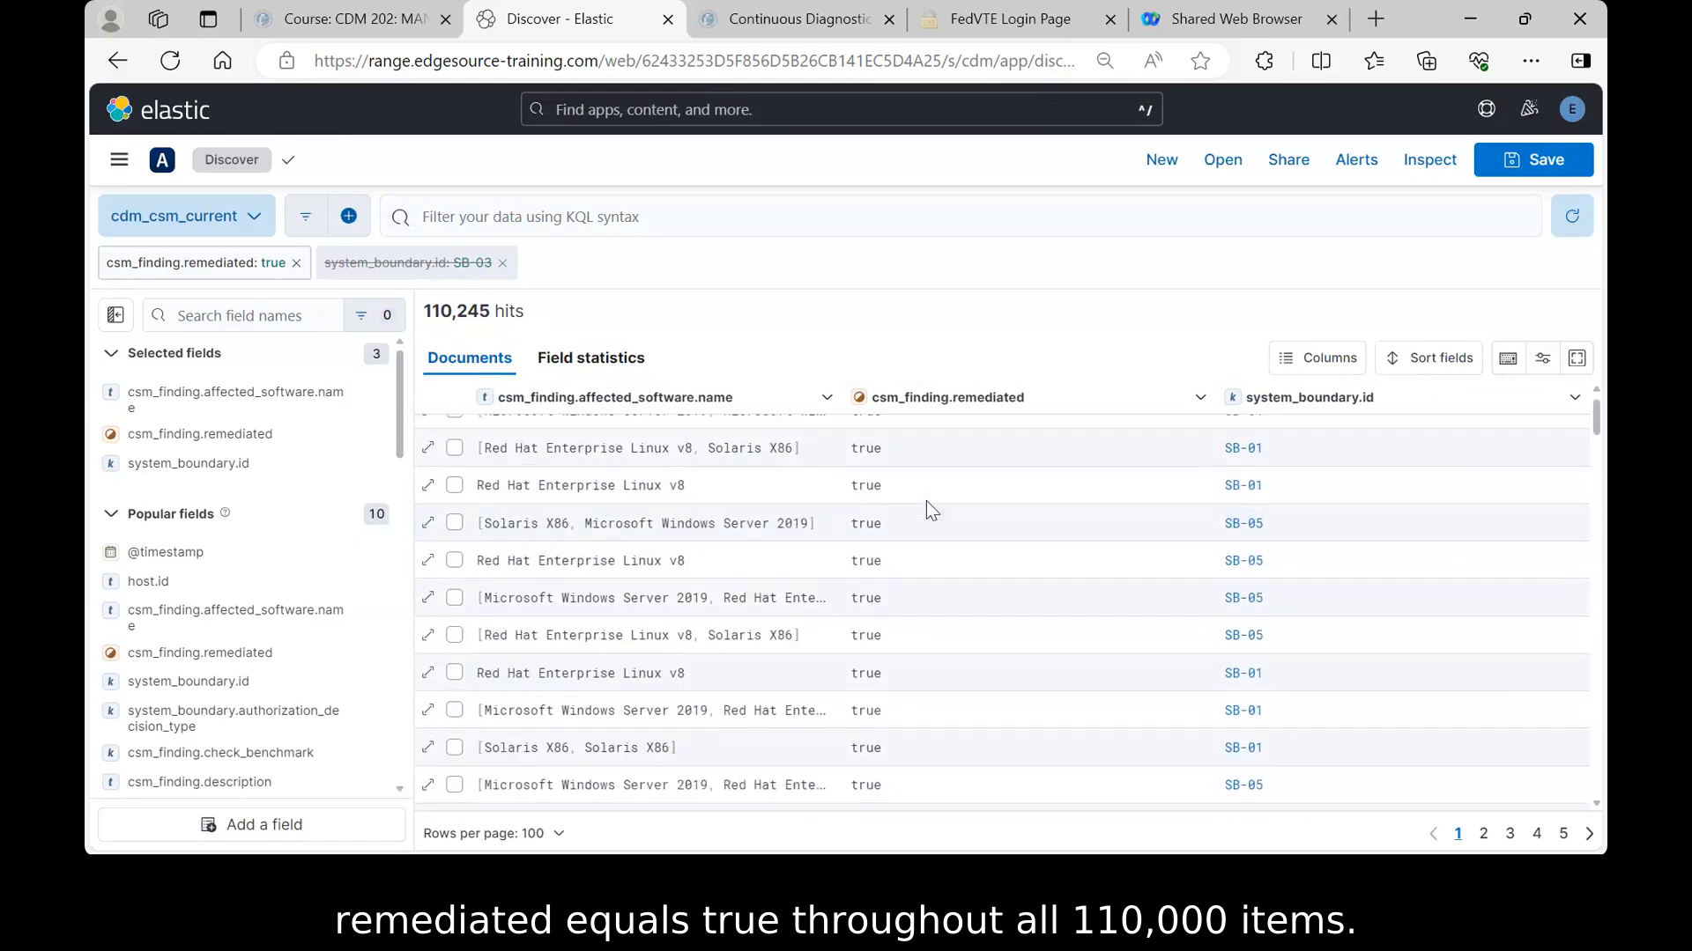
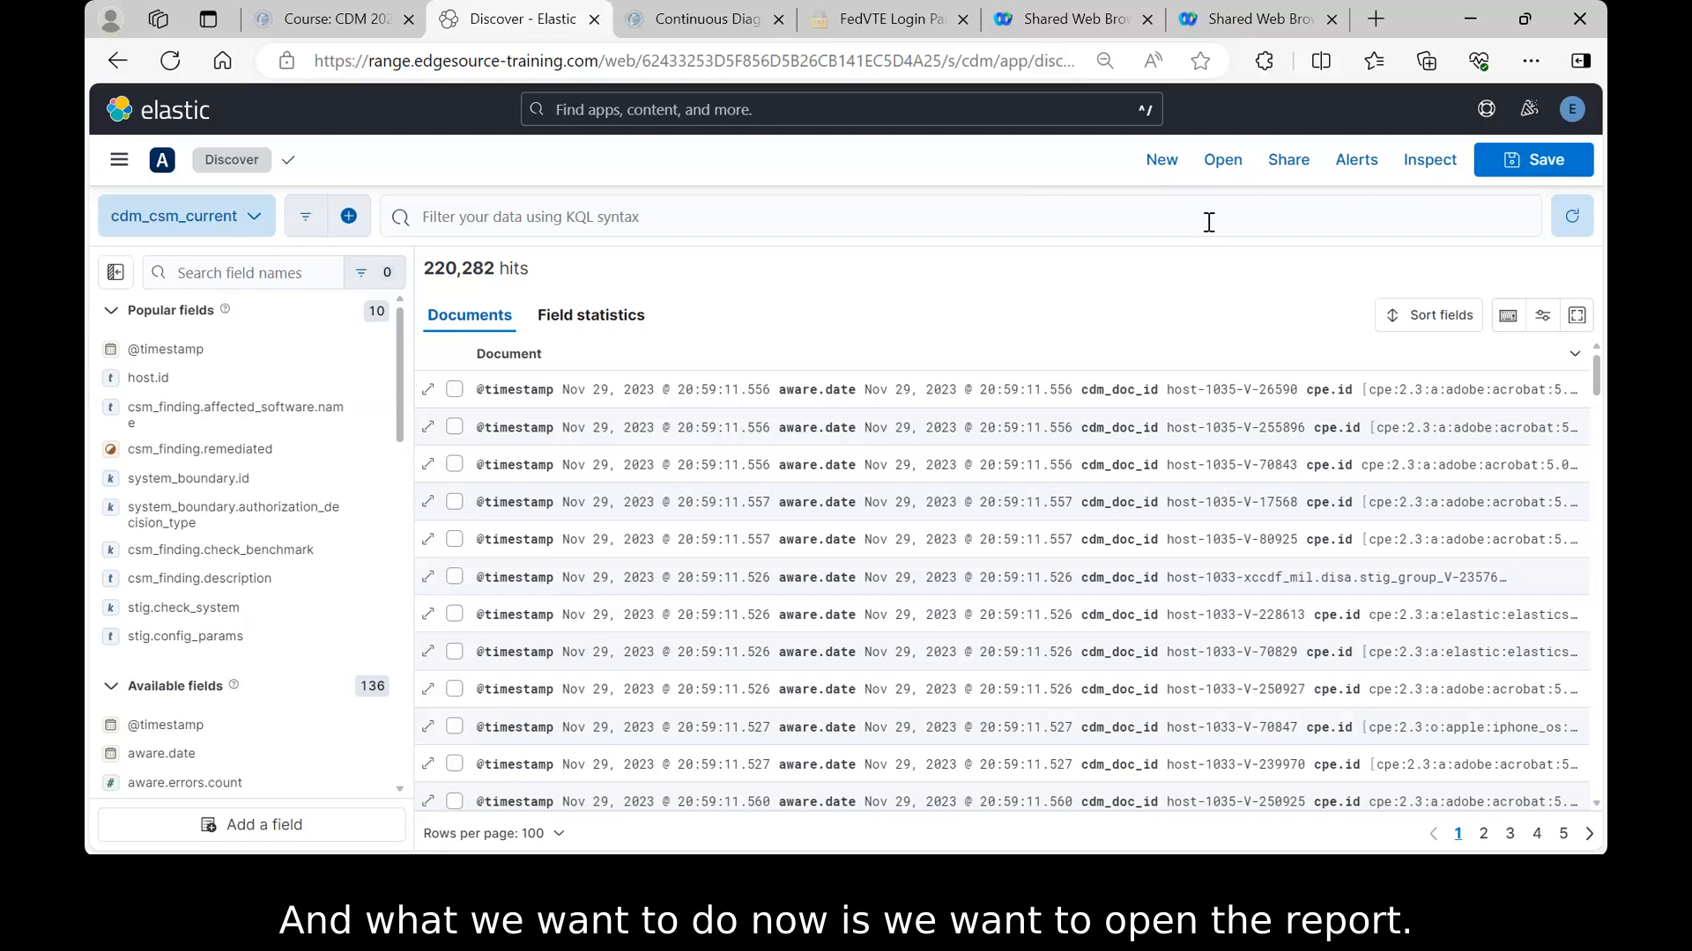
- Search the saved searches for csm and open Hardware with CSM Finding Information JCS
left_click(1224, 170)
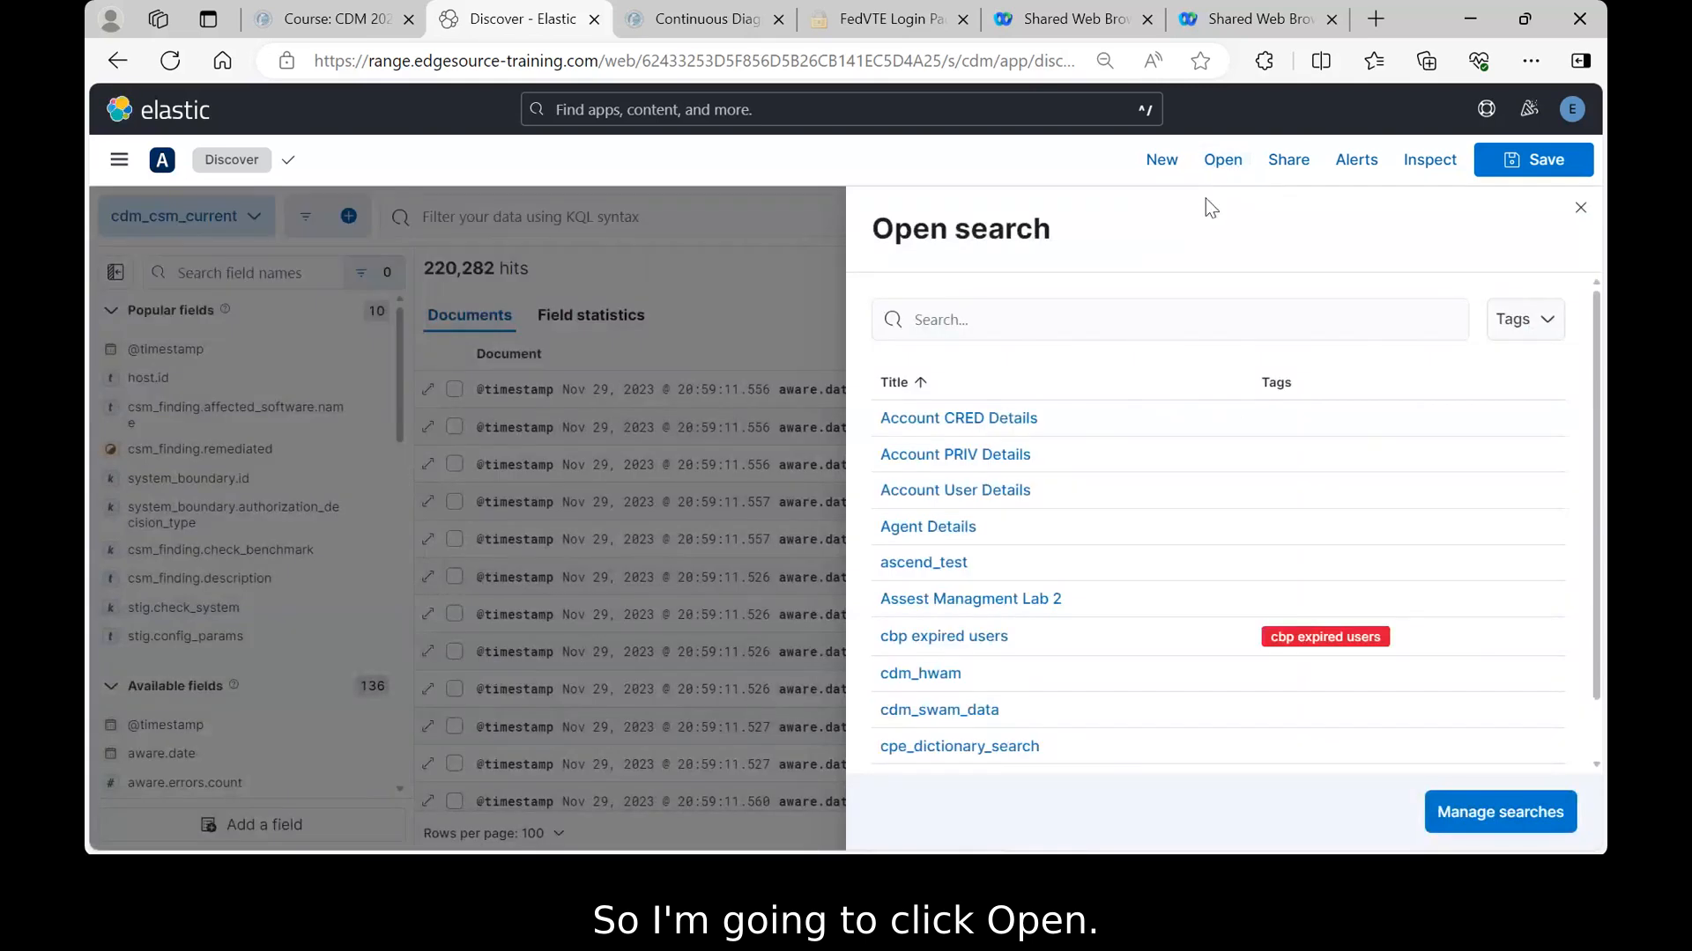
left_click(940, 327)
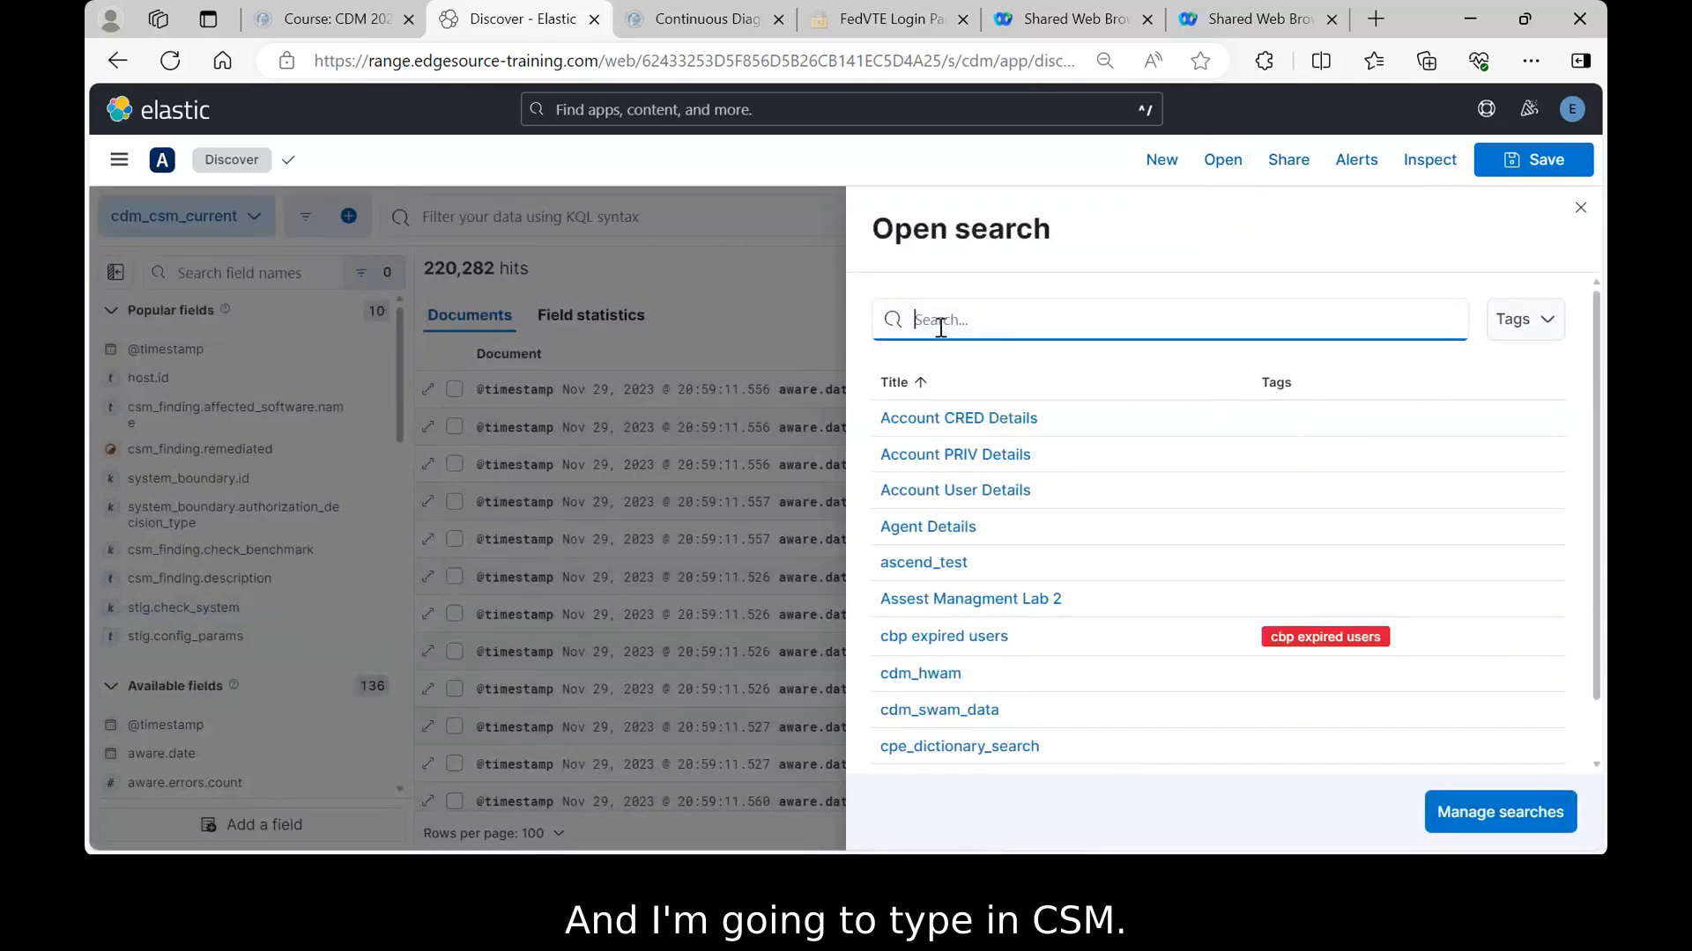
type("csm")
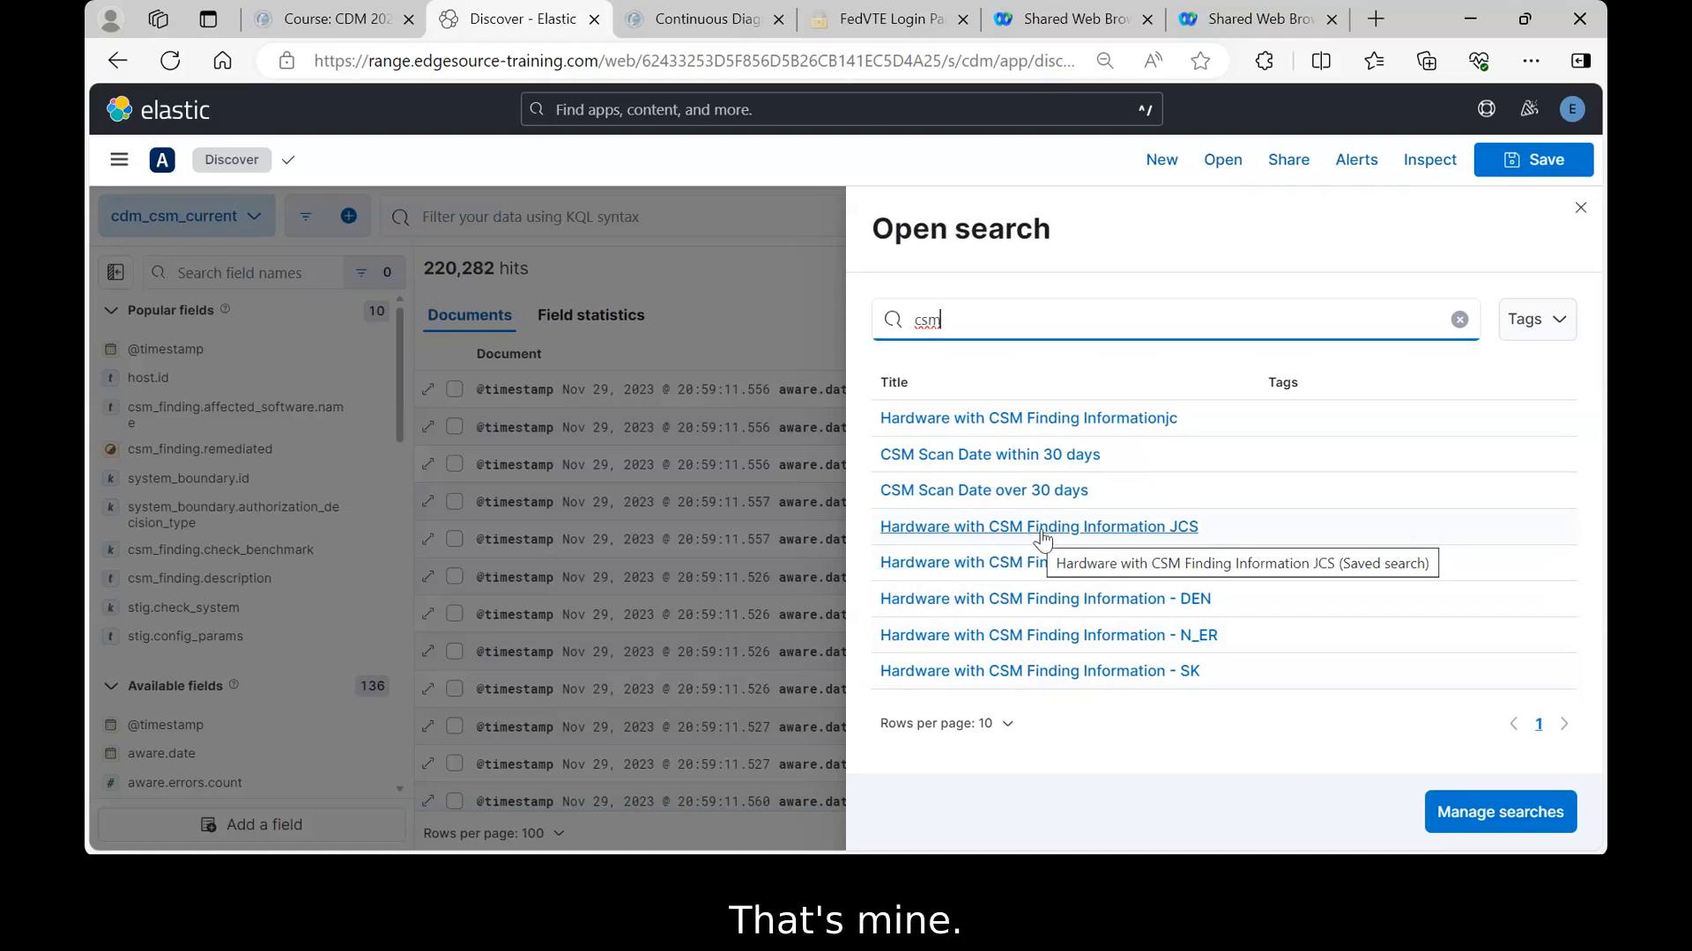
left_click(1042, 529)
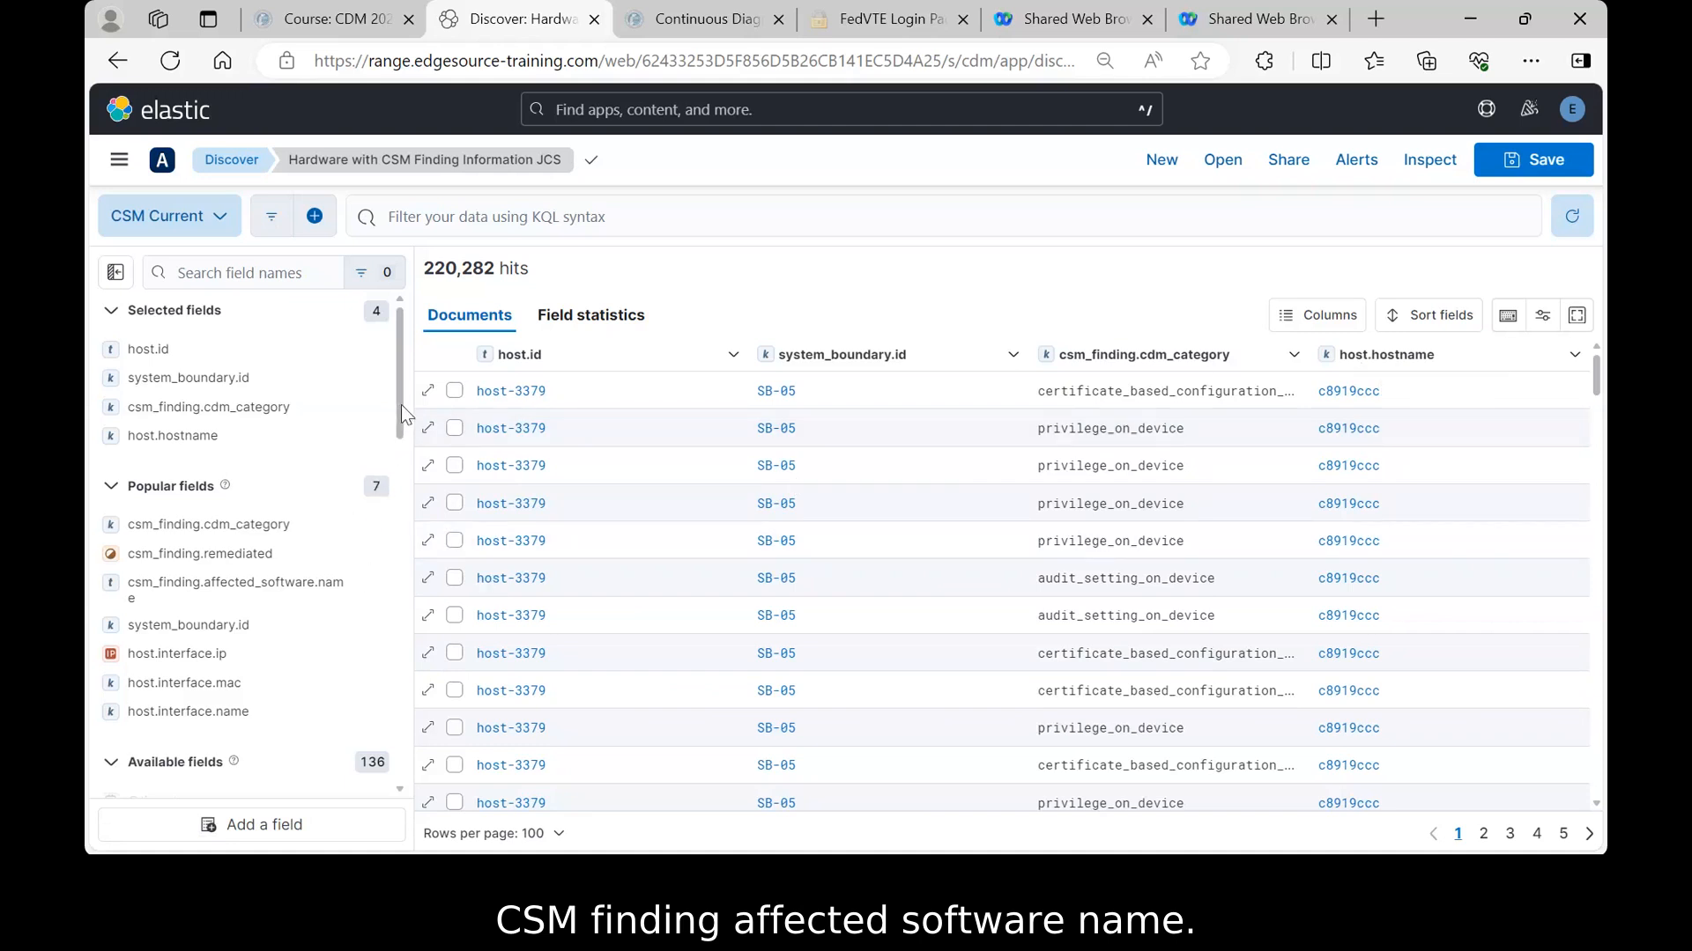
- Add csm_finding.affected_software.name as a table column and review the column actions offered for it and for host.hostname
left_click_drag(398, 401, 395, 437)
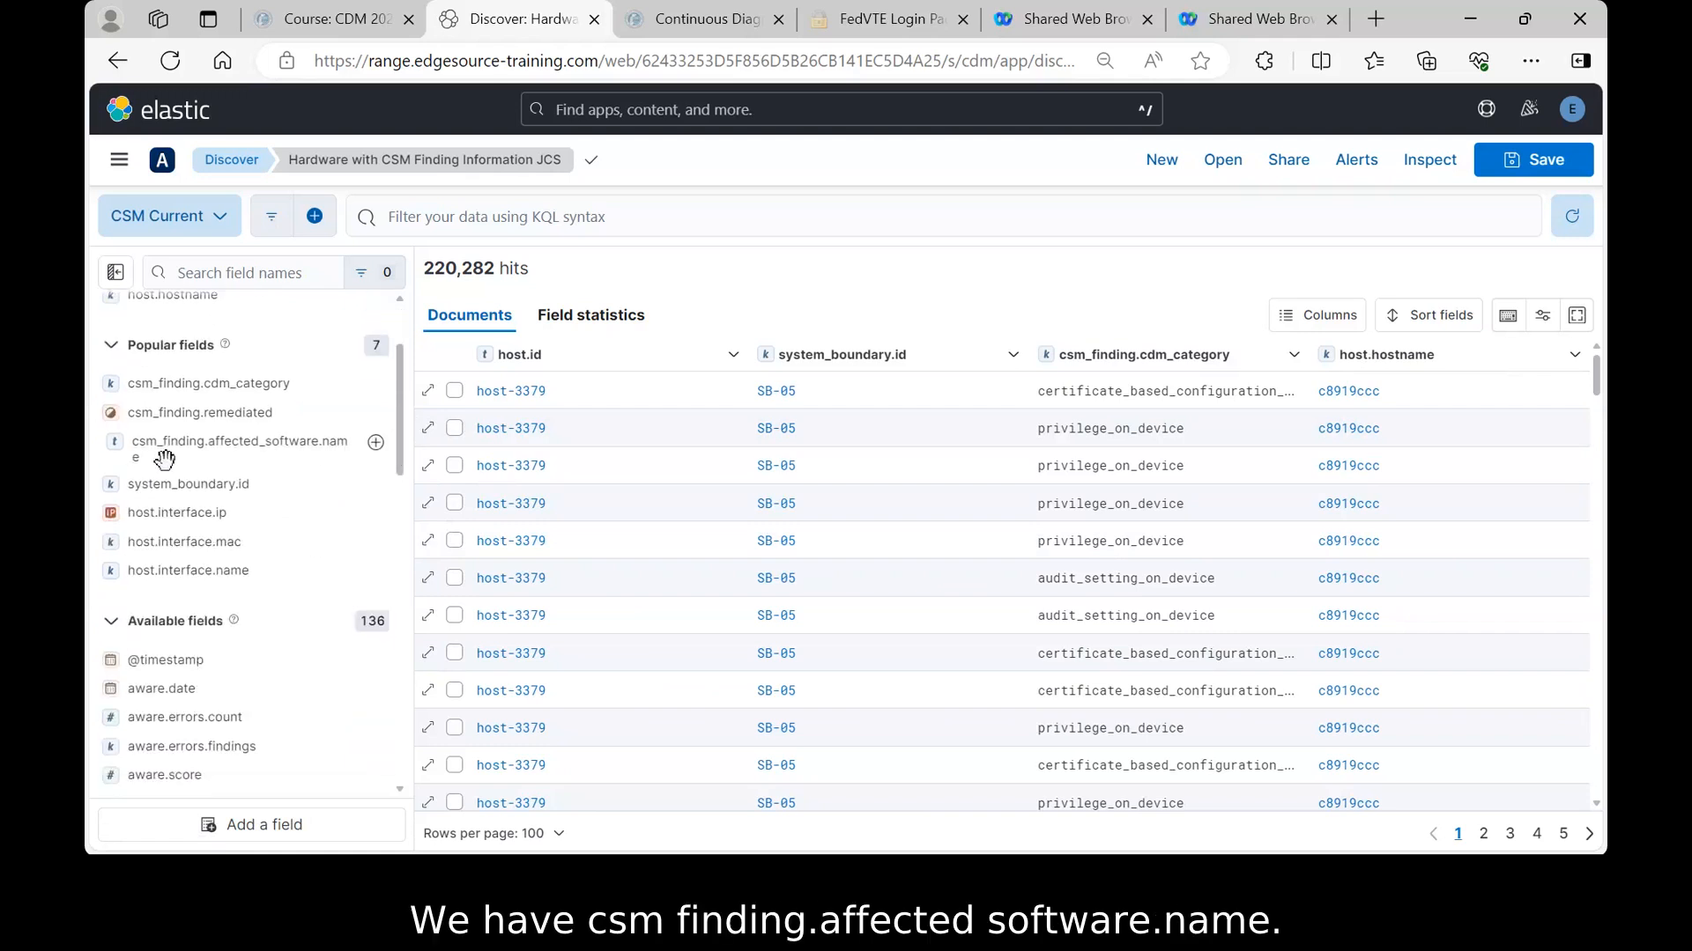
left_click(377, 443)
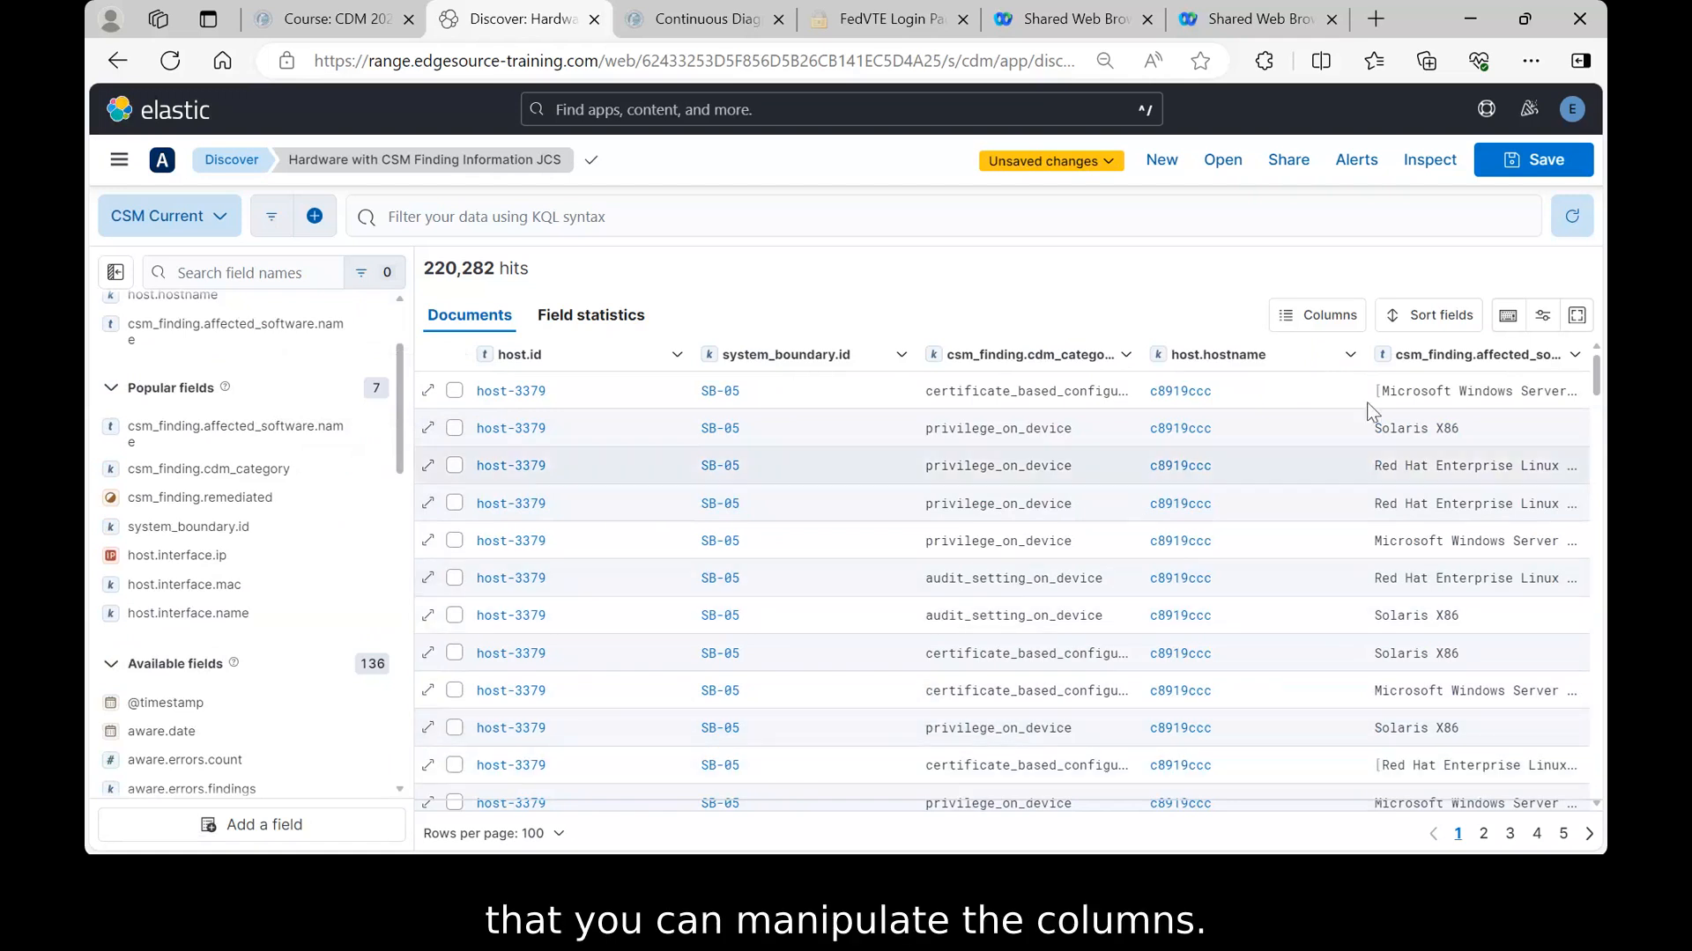
left_click(1574, 357)
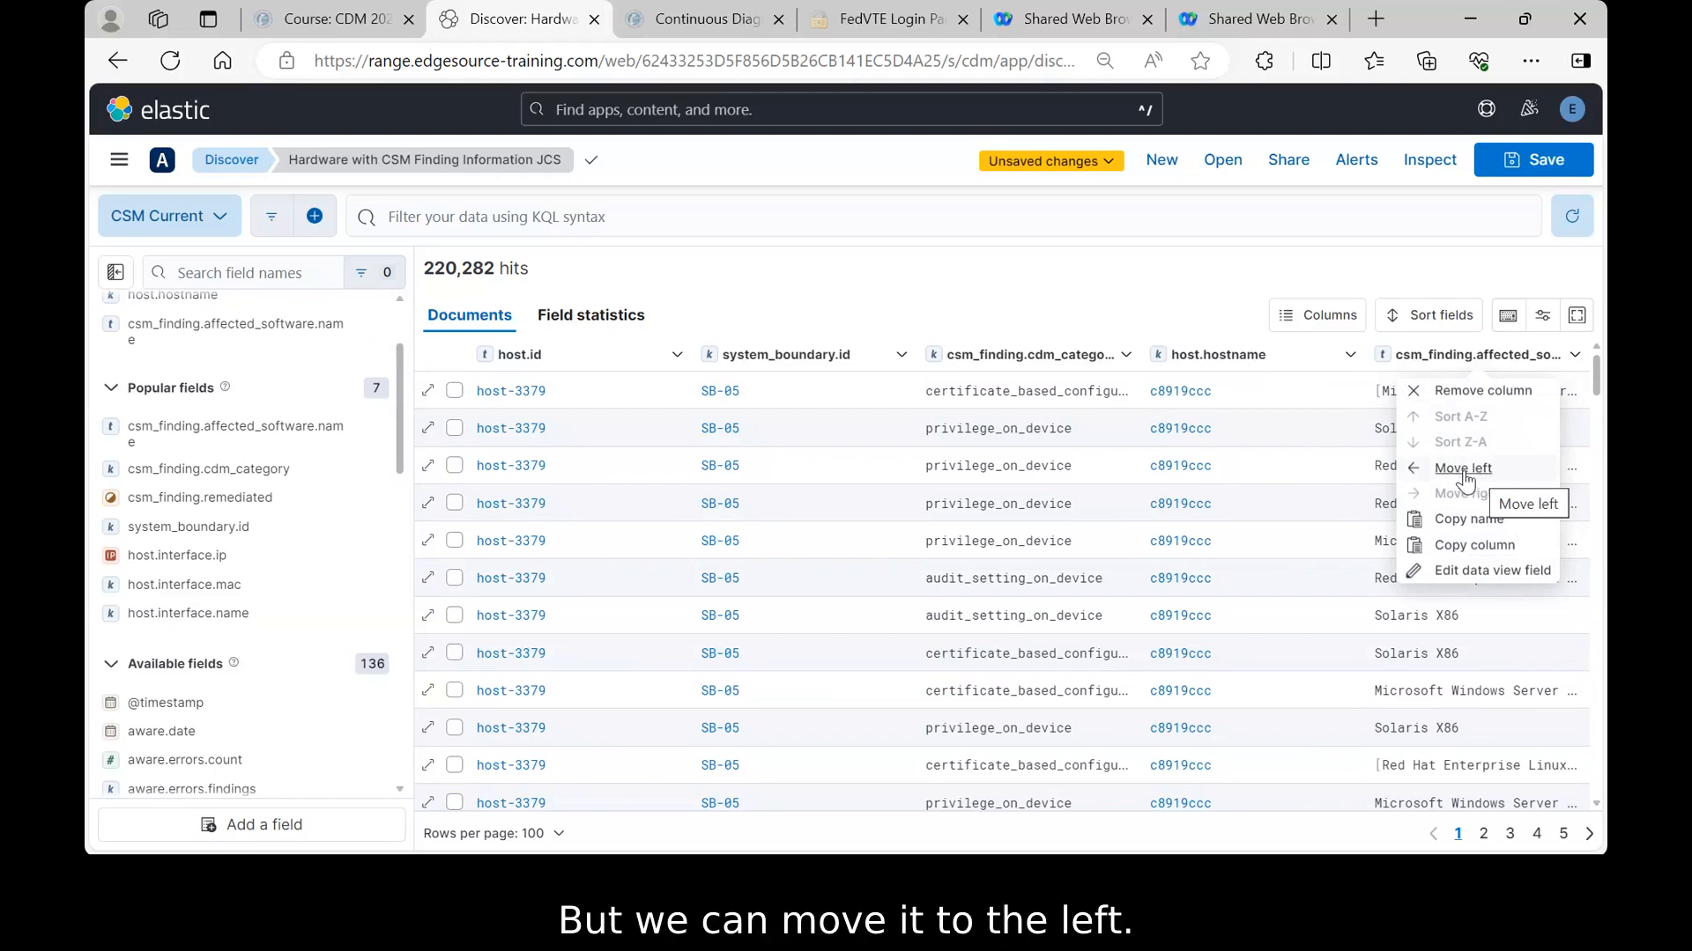
left_click(1349, 359)
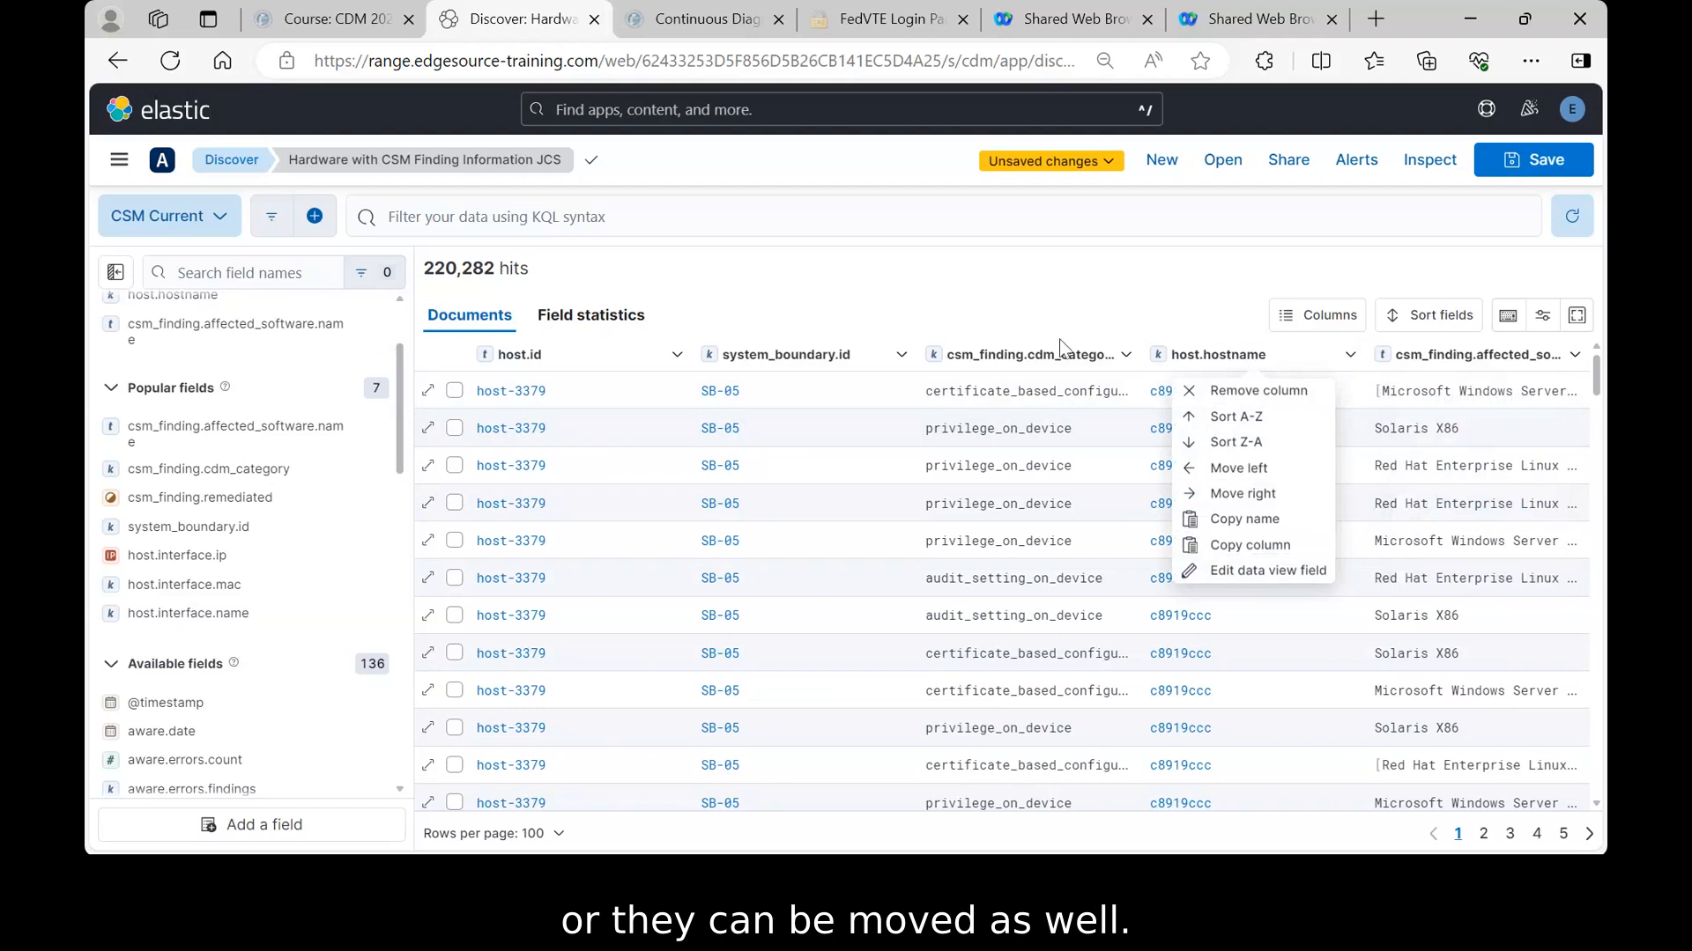
left_click(1102, 261)
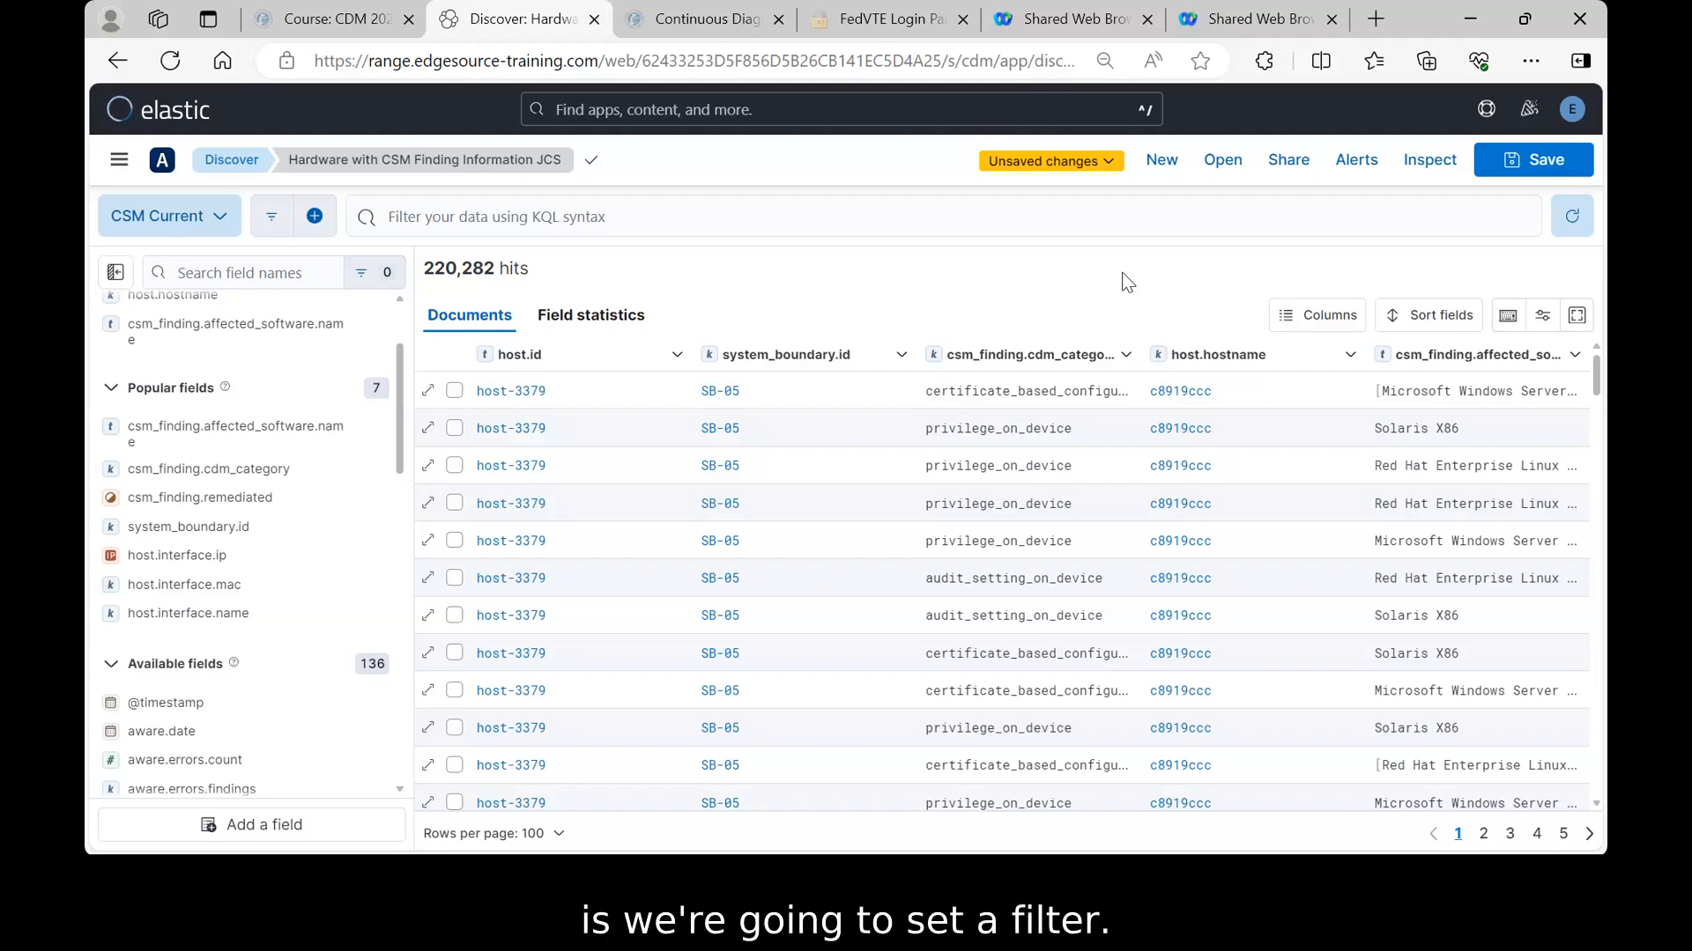
- Filter for the csm_finding.cdm_category value privilege_on_device, and edit that filter's value to certificate_based_configuration_scans
mouse_move(987, 442)
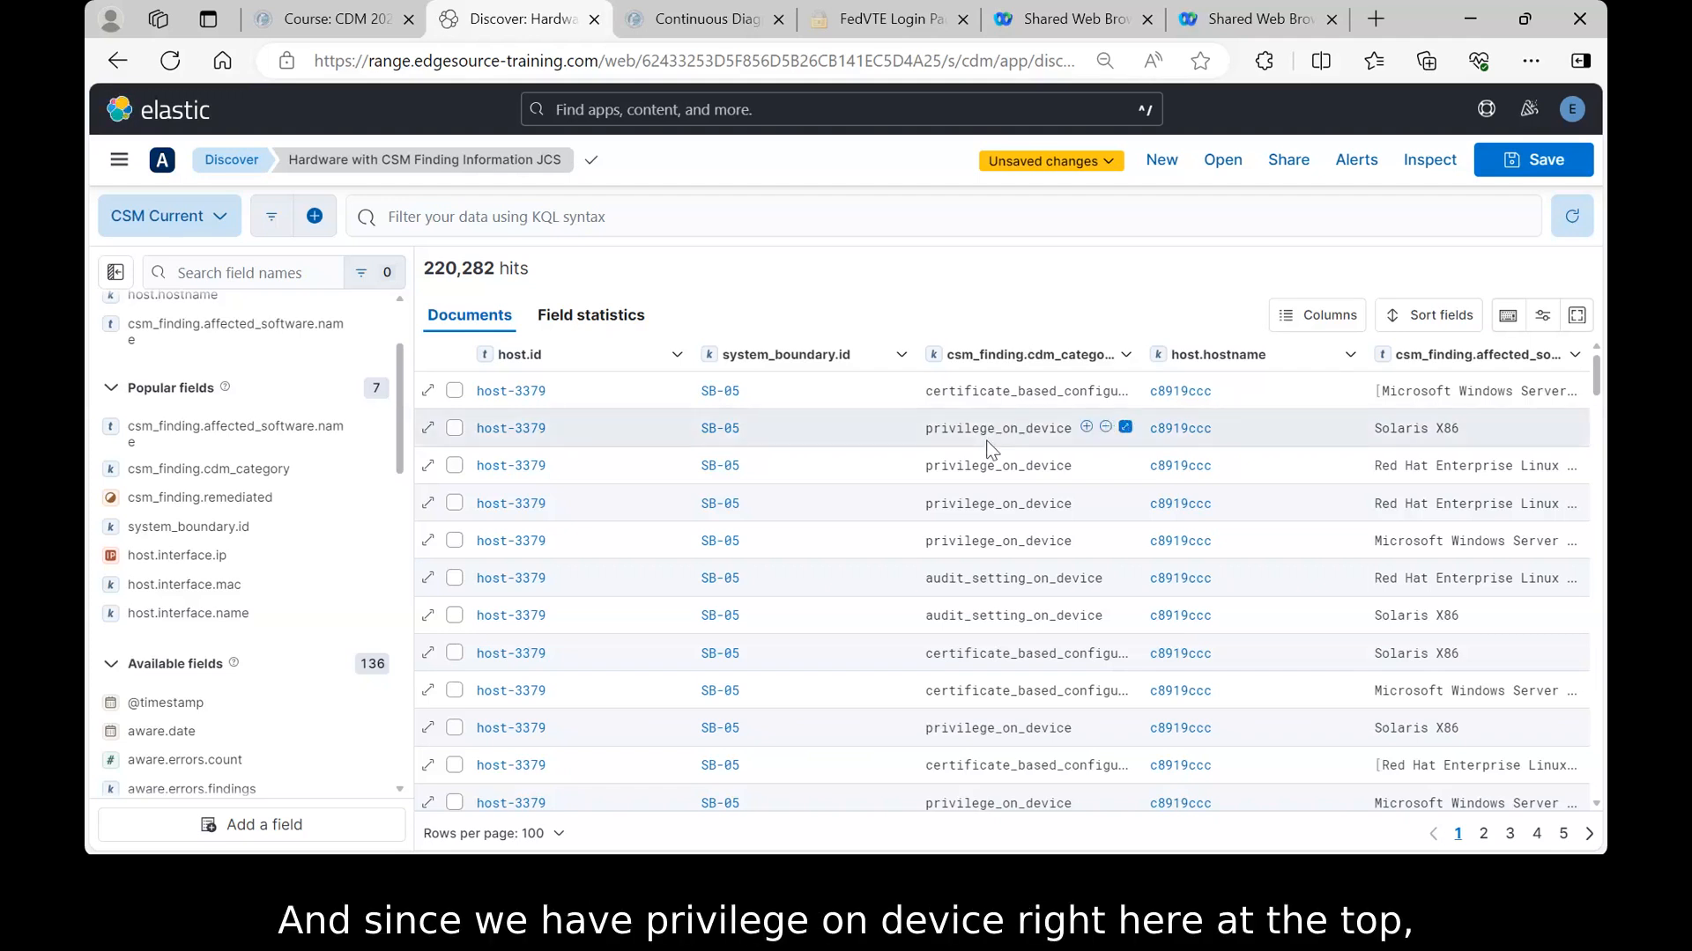
left_click(1087, 429)
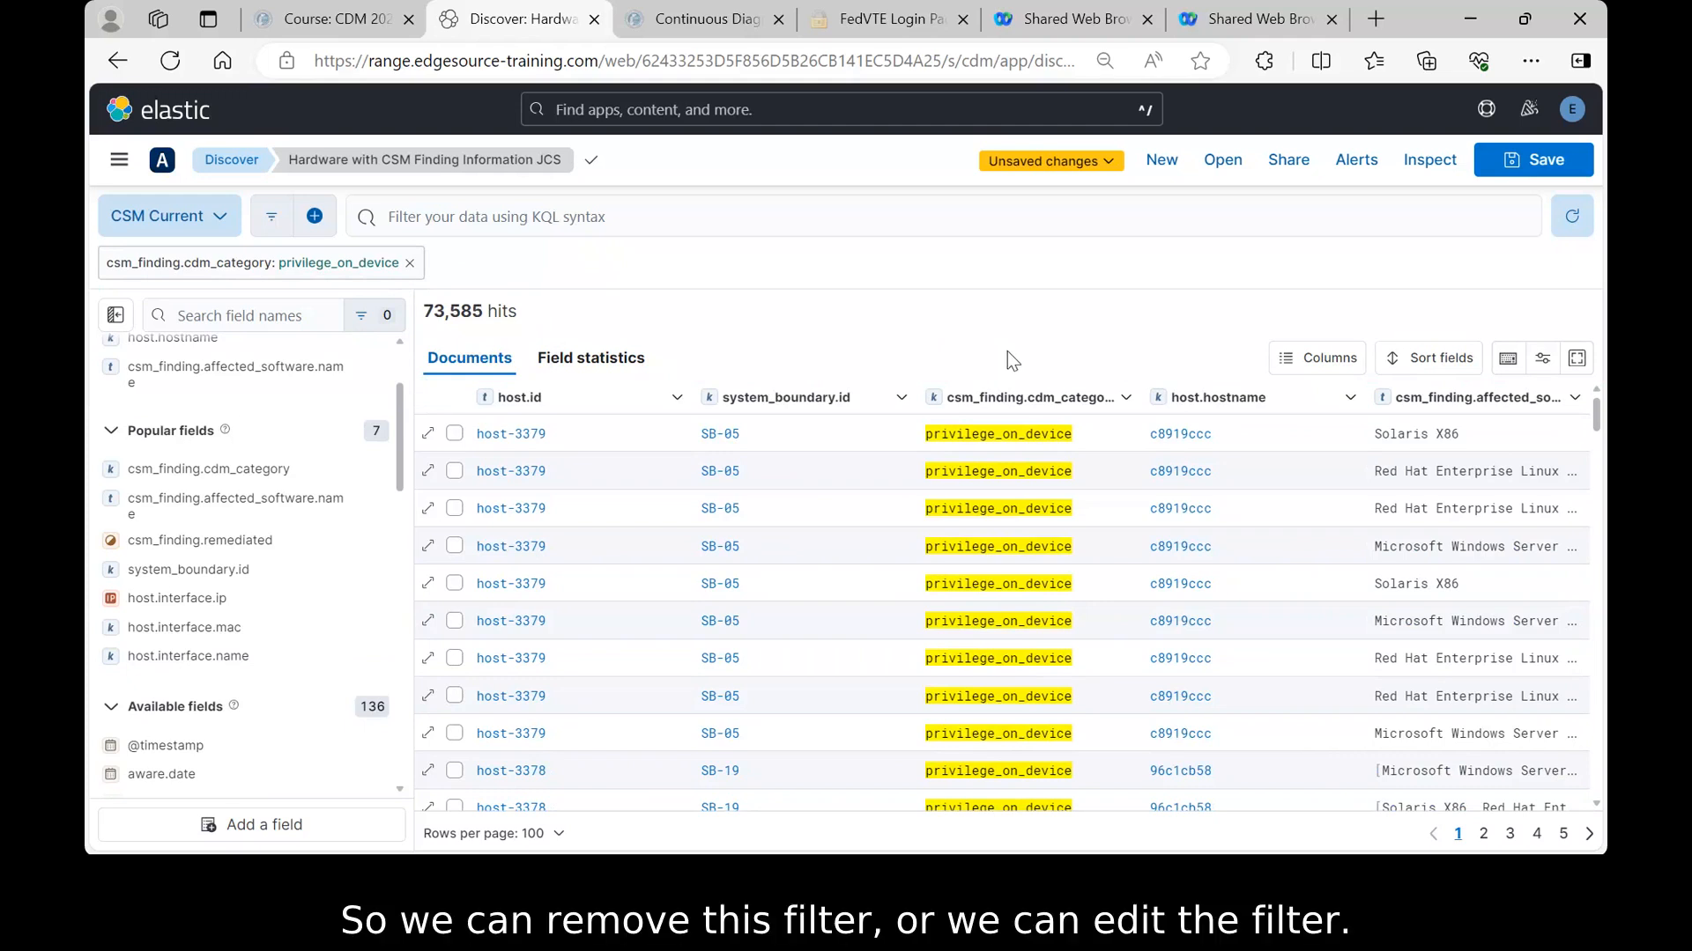
left_click(295, 269)
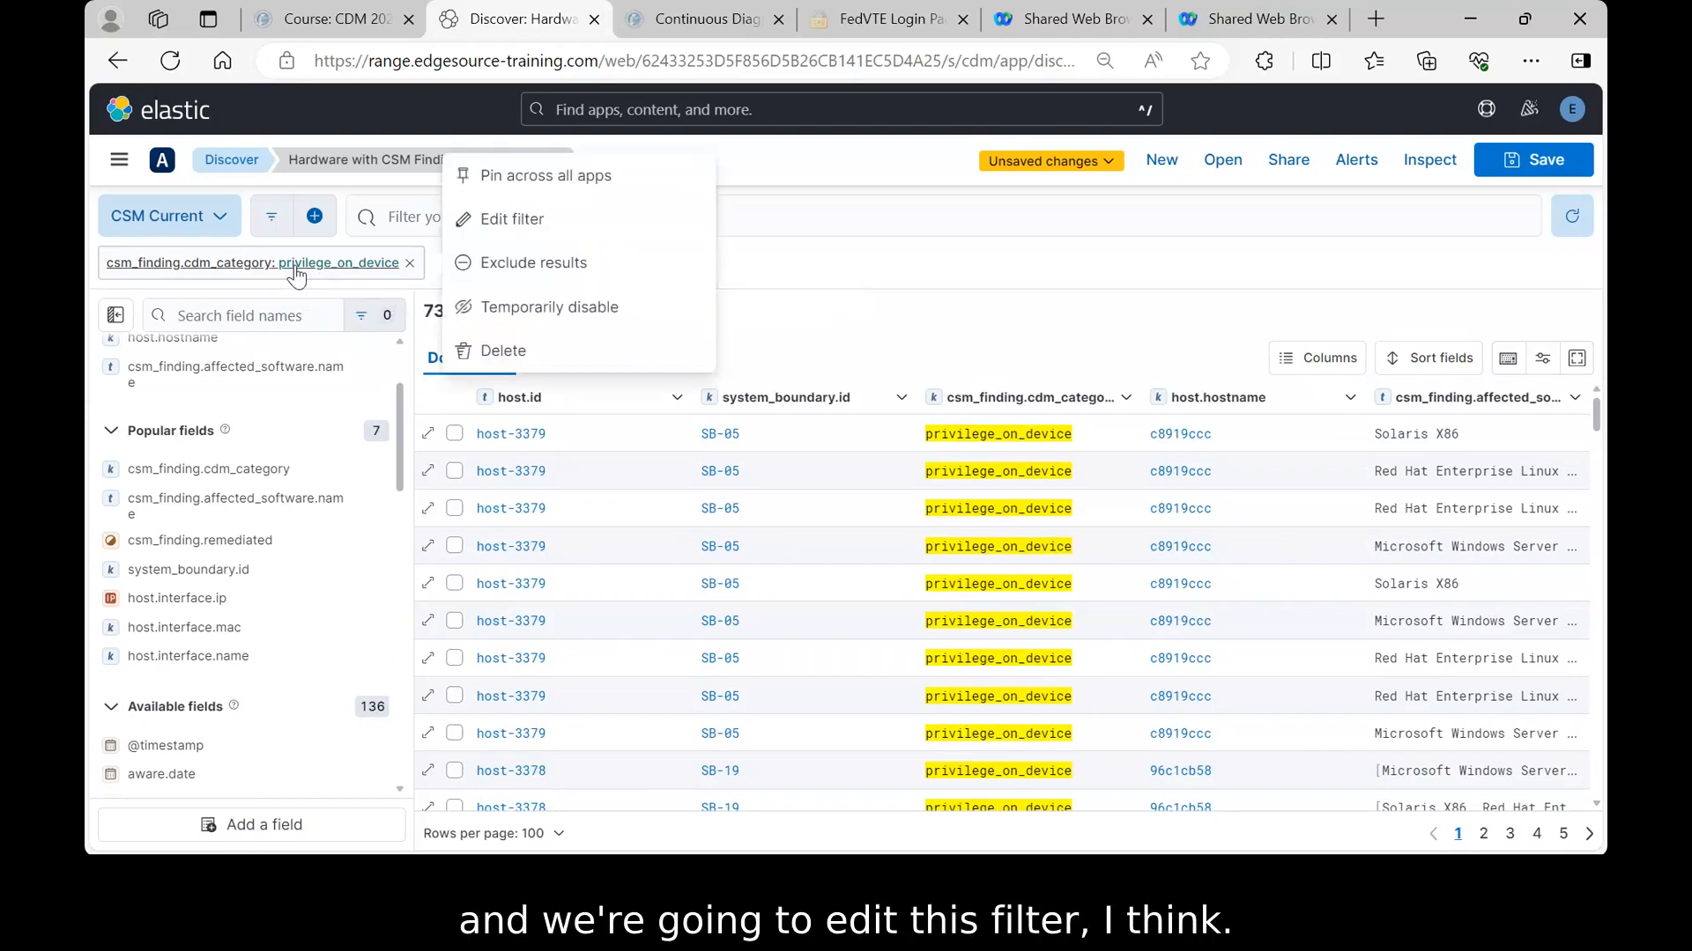
left_click(510, 220)
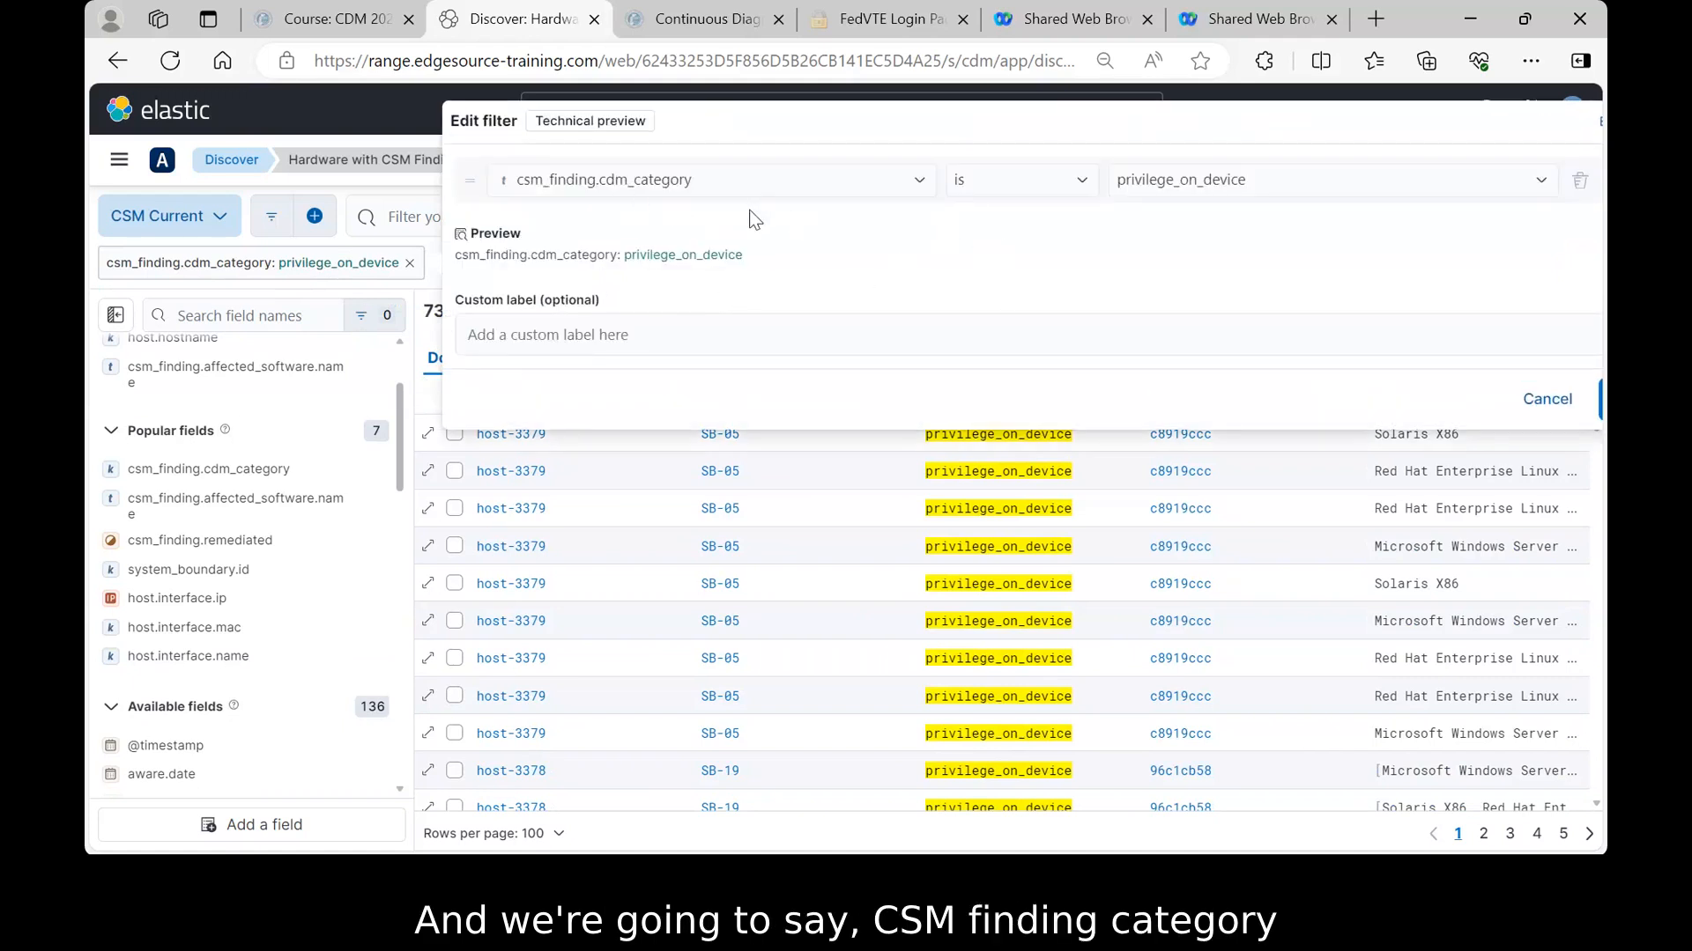
left_click(1541, 183)
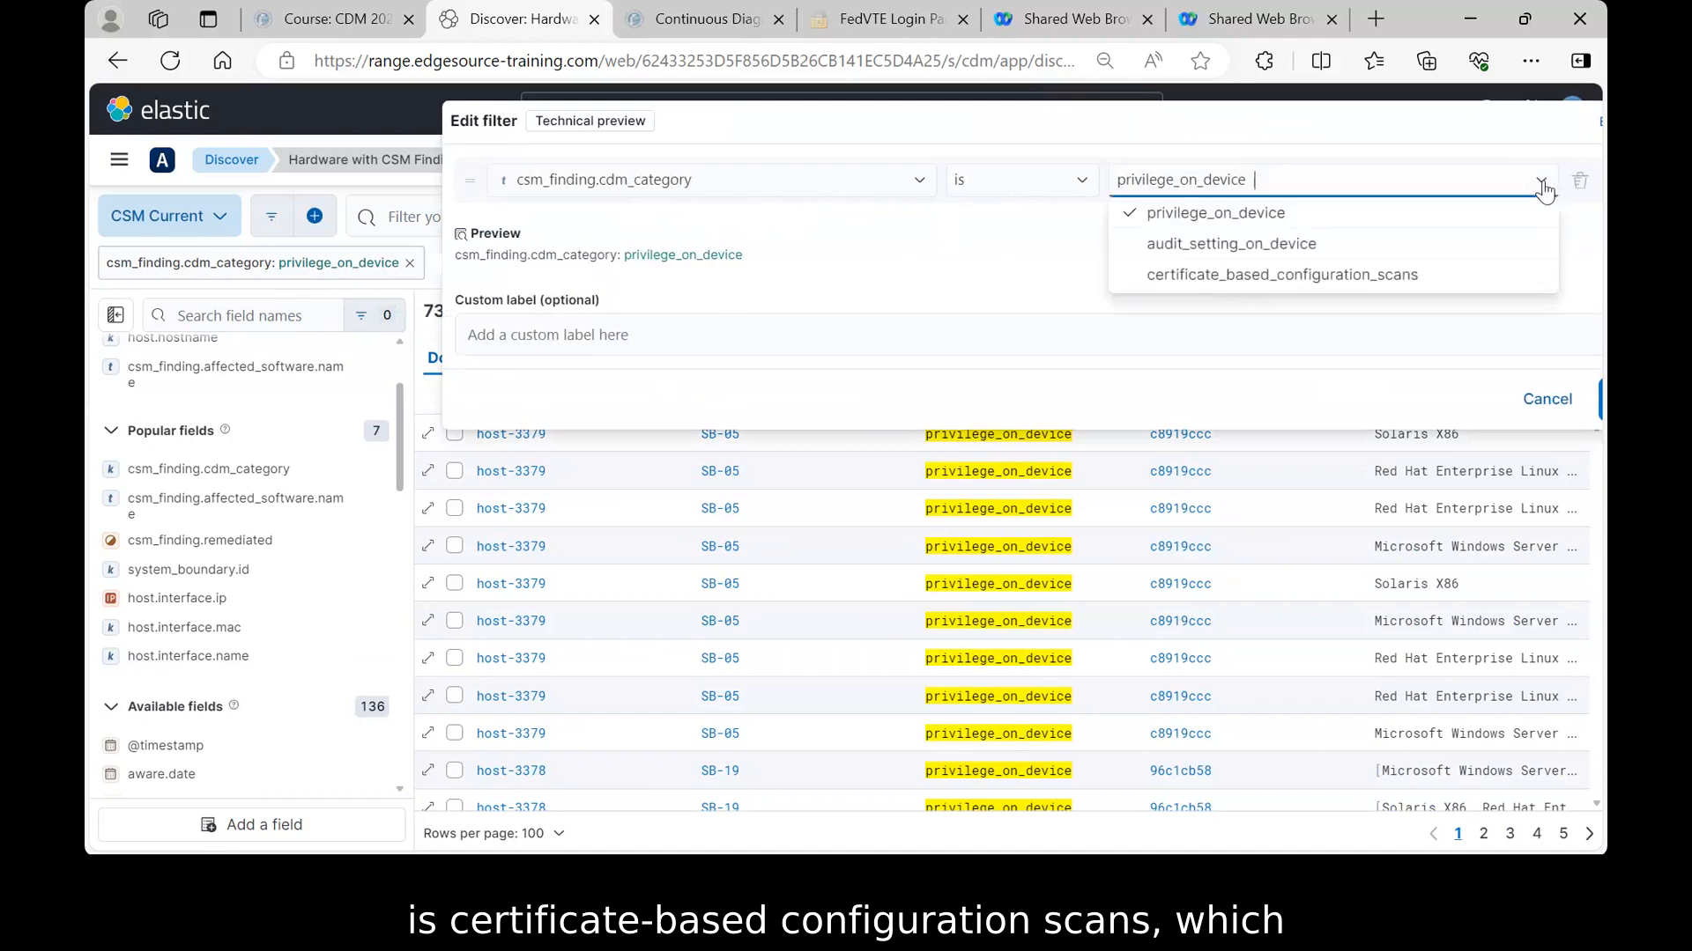
left_click(1246, 277)
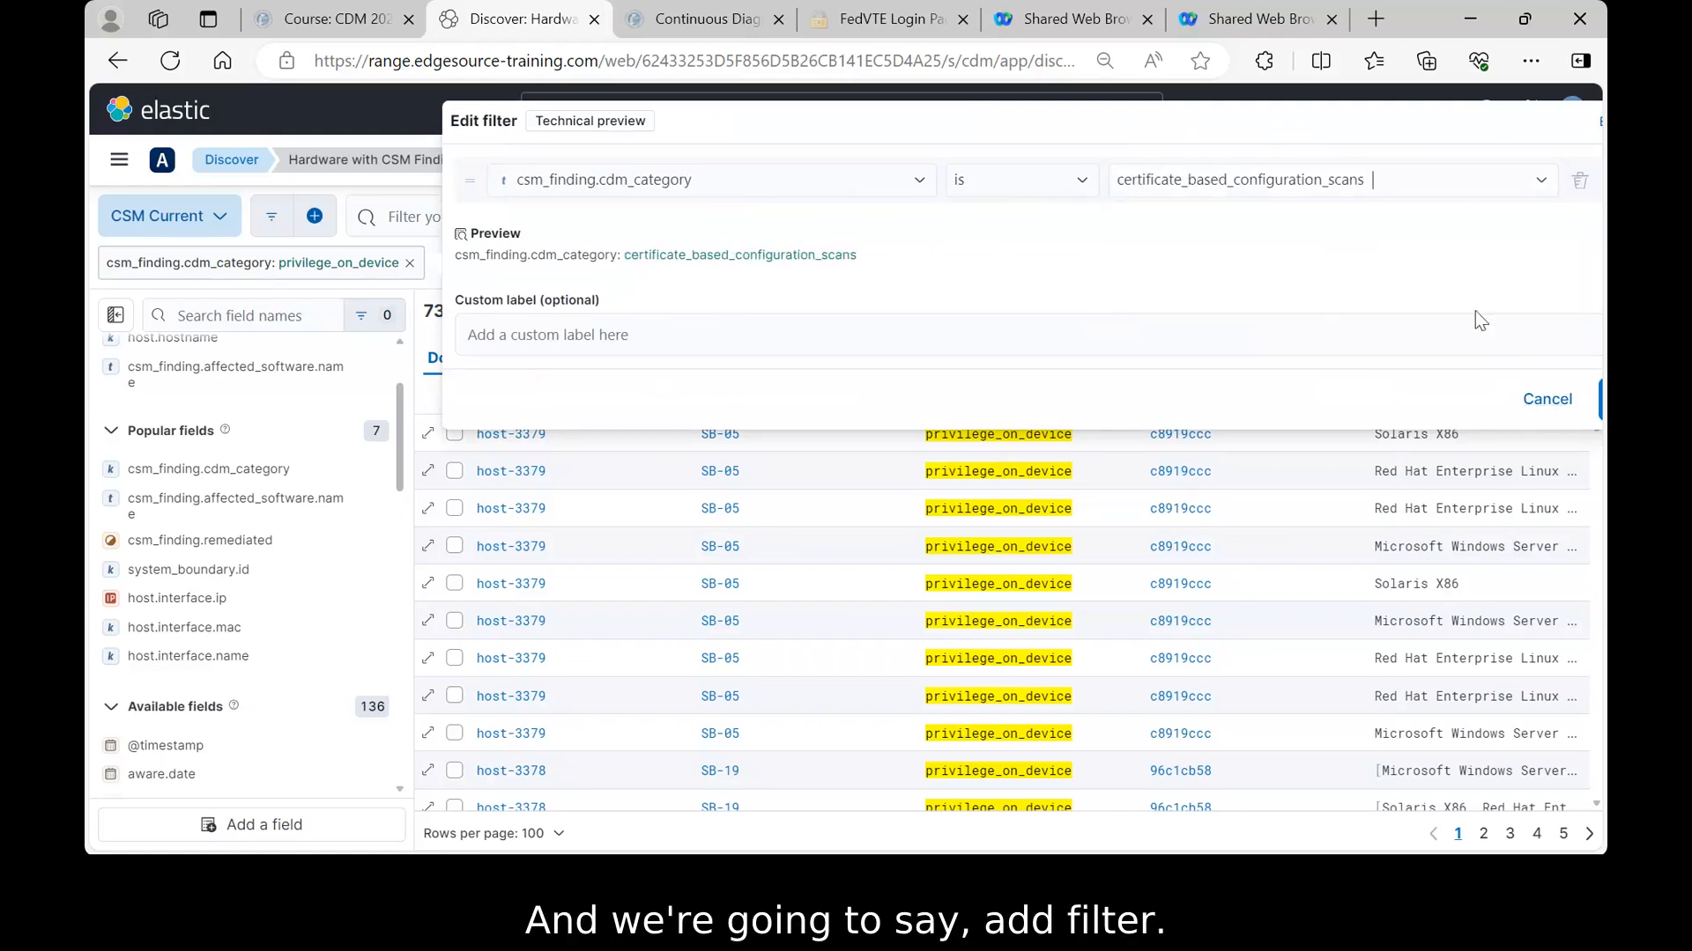
left_click(1599, 407)
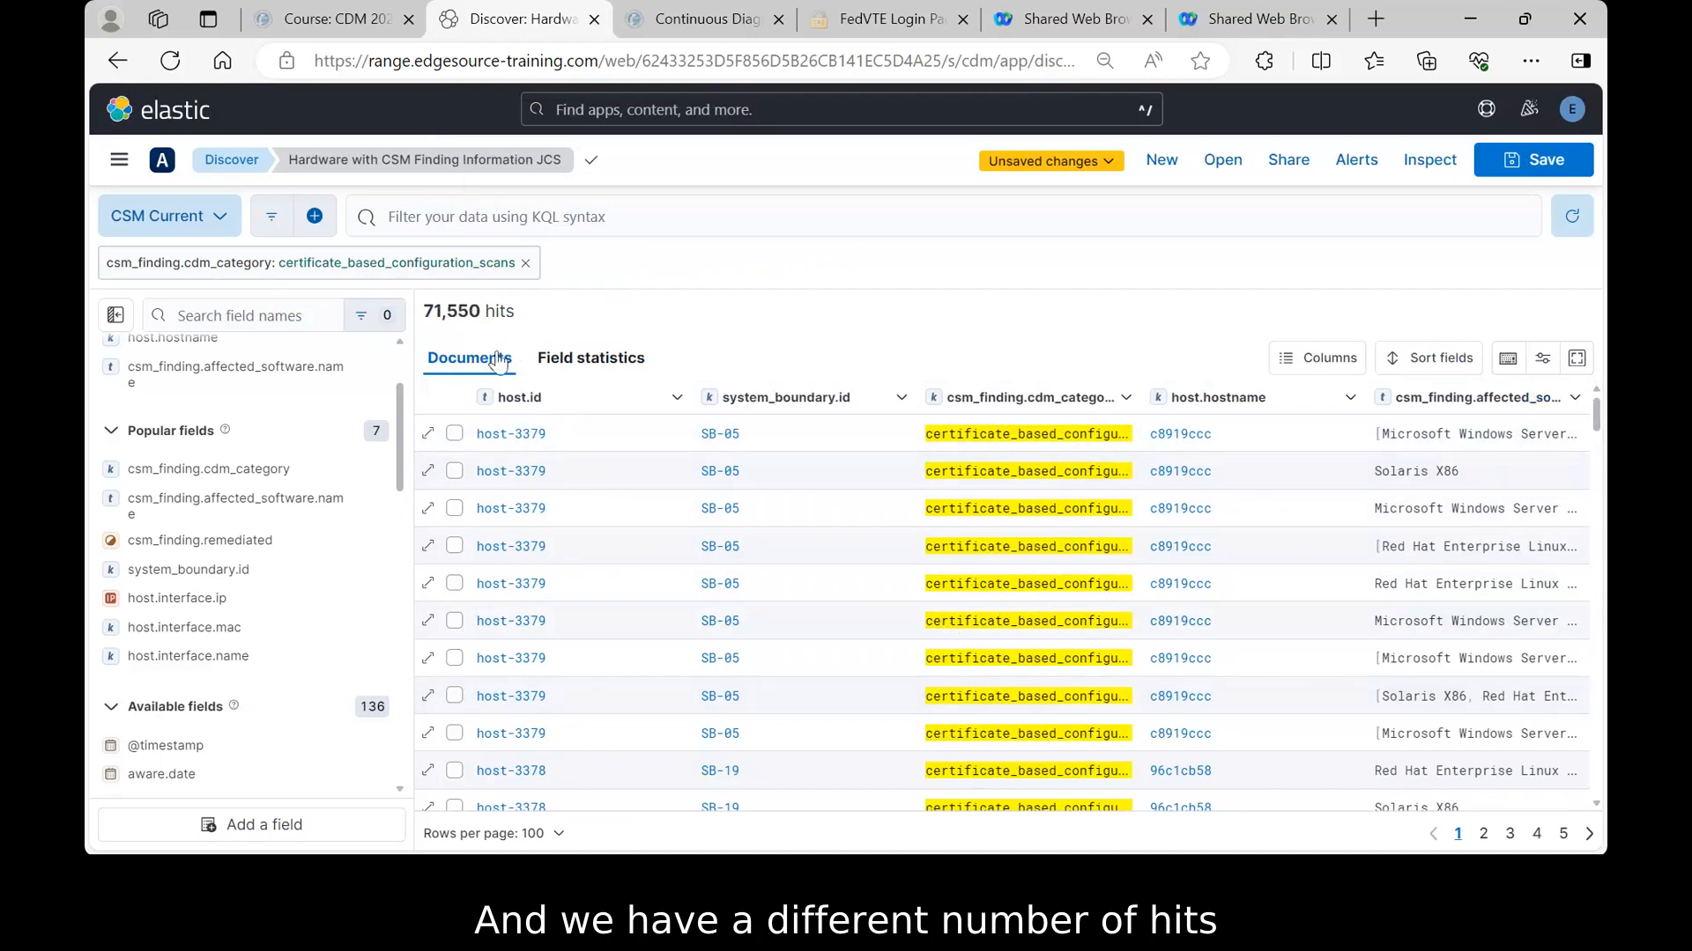
- Temporarily disable the csm_finding.cdm_category filter for certificate_based_configuration_scans
left_click(319, 269)
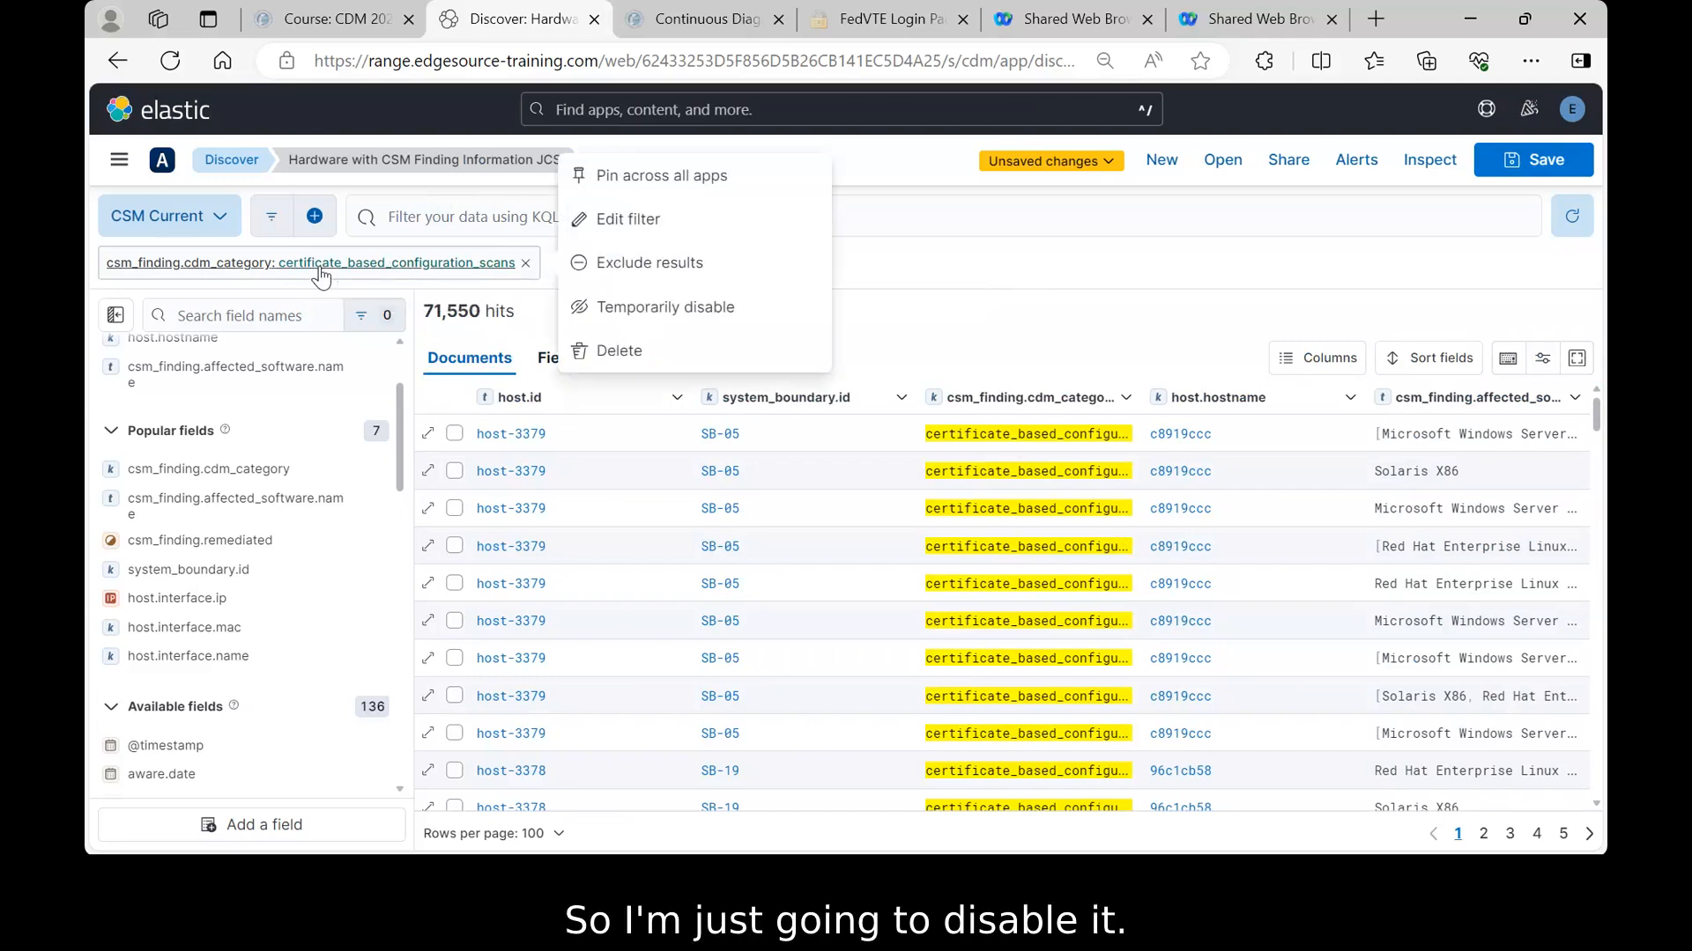
left_click(671, 310)
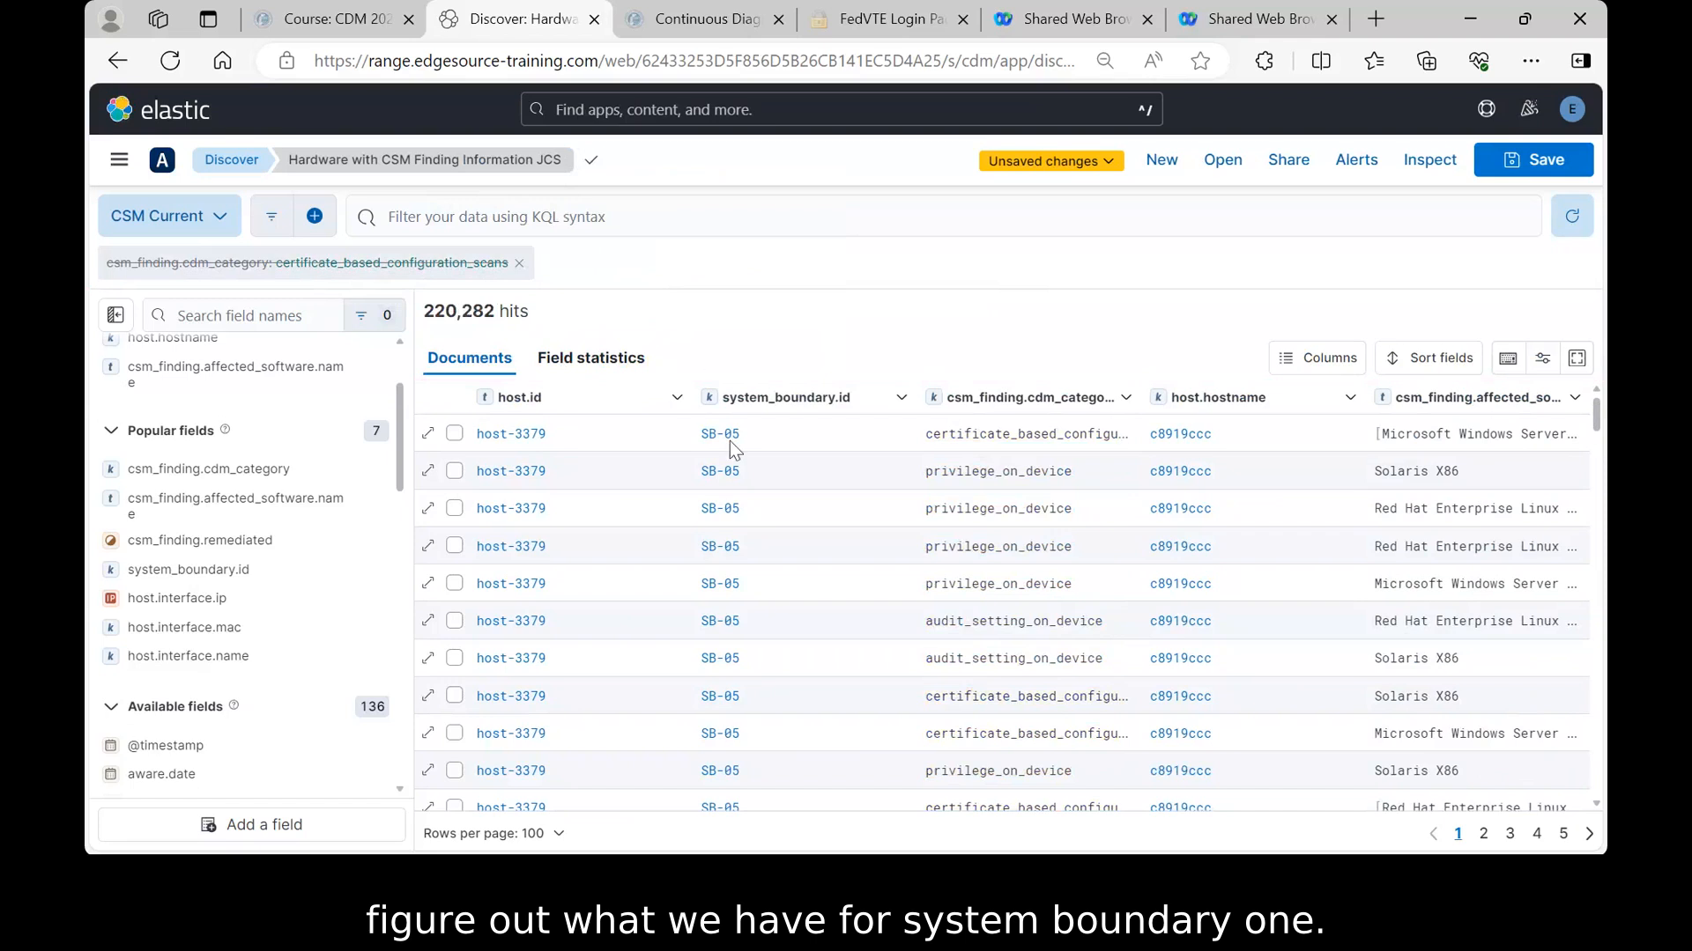
- Add a filter where system_boundary.id is SB-01
scroll(774, 510, "down", 5)
scroll(774, 512, "down", 5)
scroll(775, 511, "down", 5)
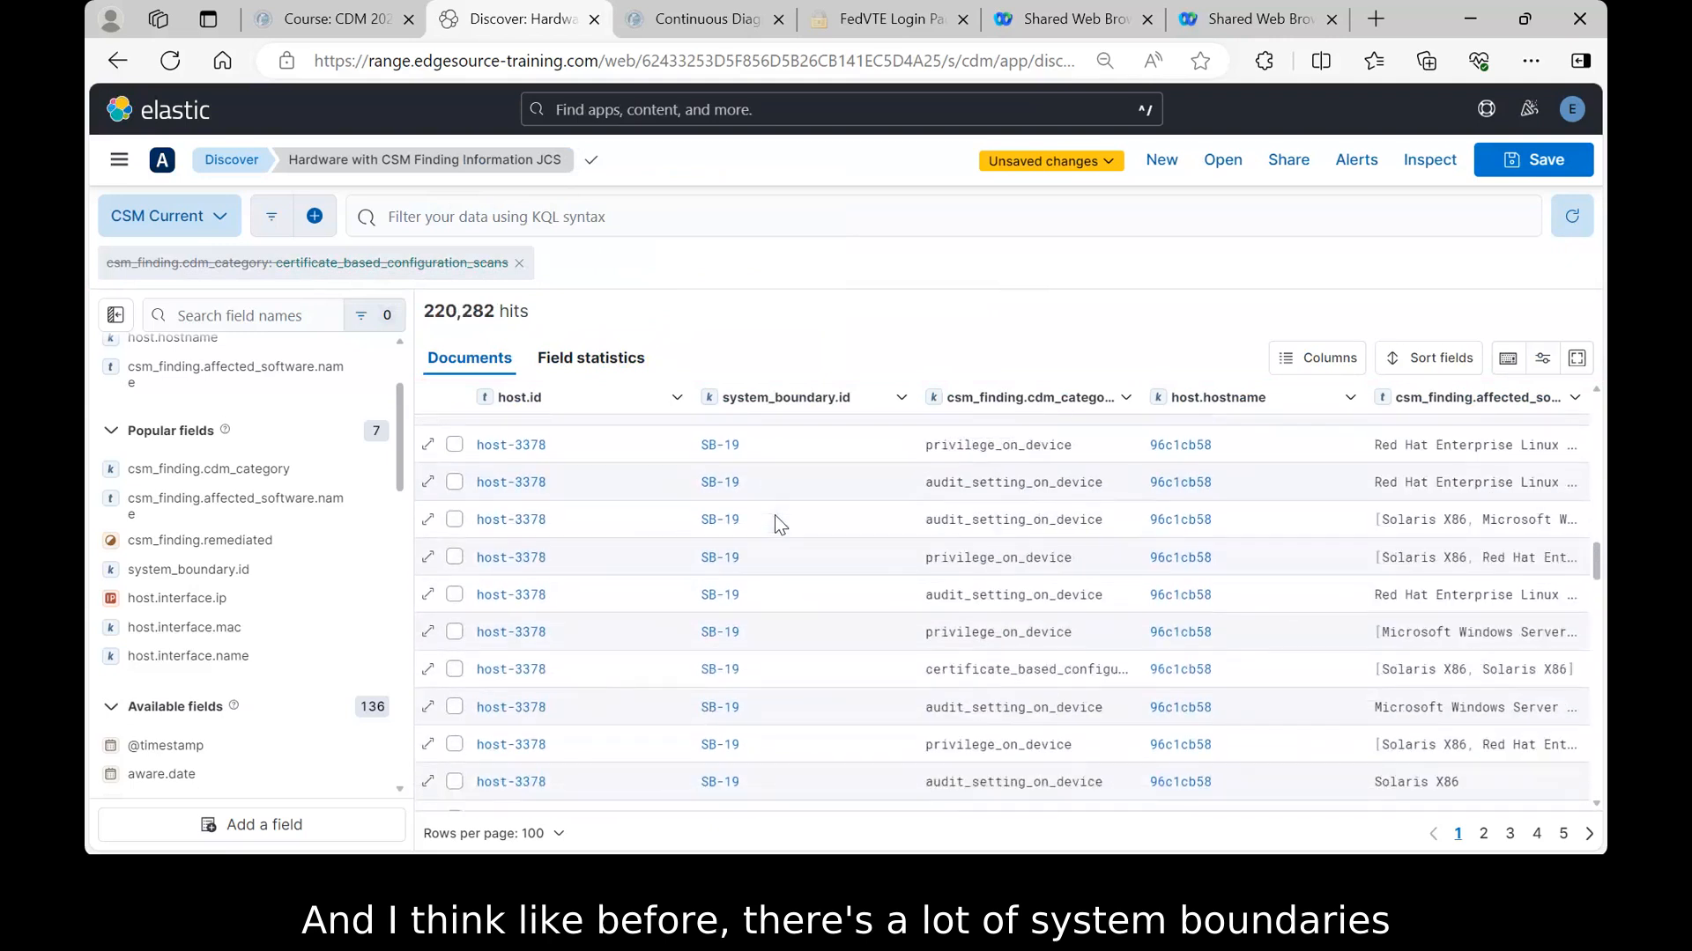
scroll(774, 511, "up", 15)
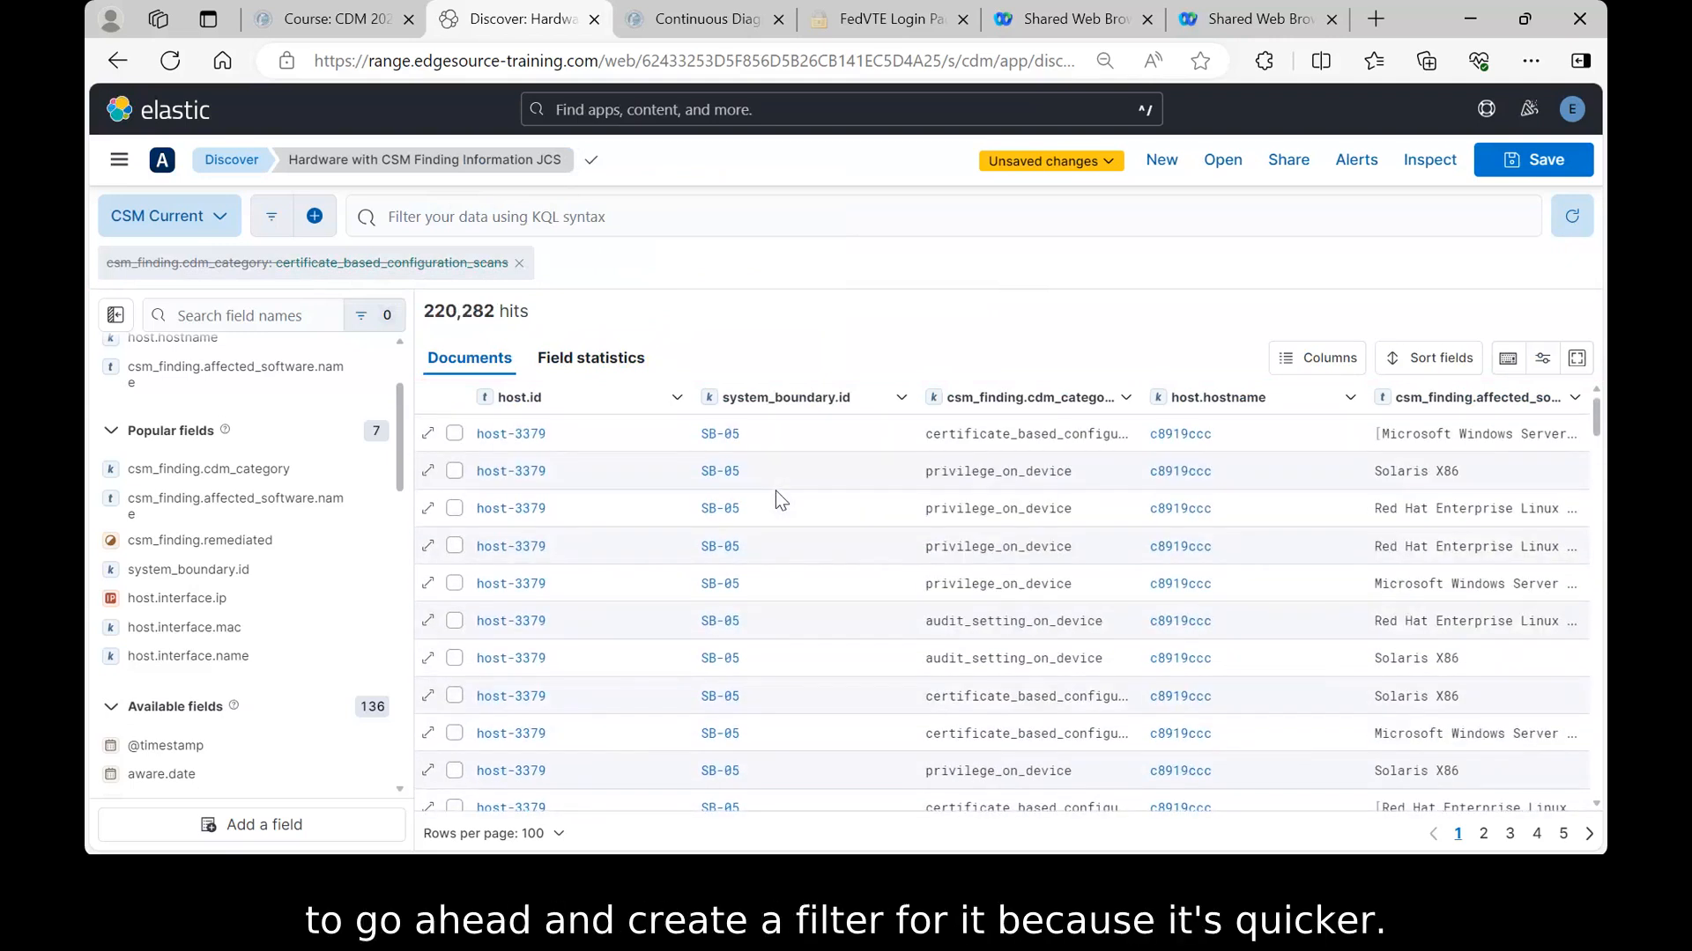
left_click(314, 216)
left_click(398, 336)
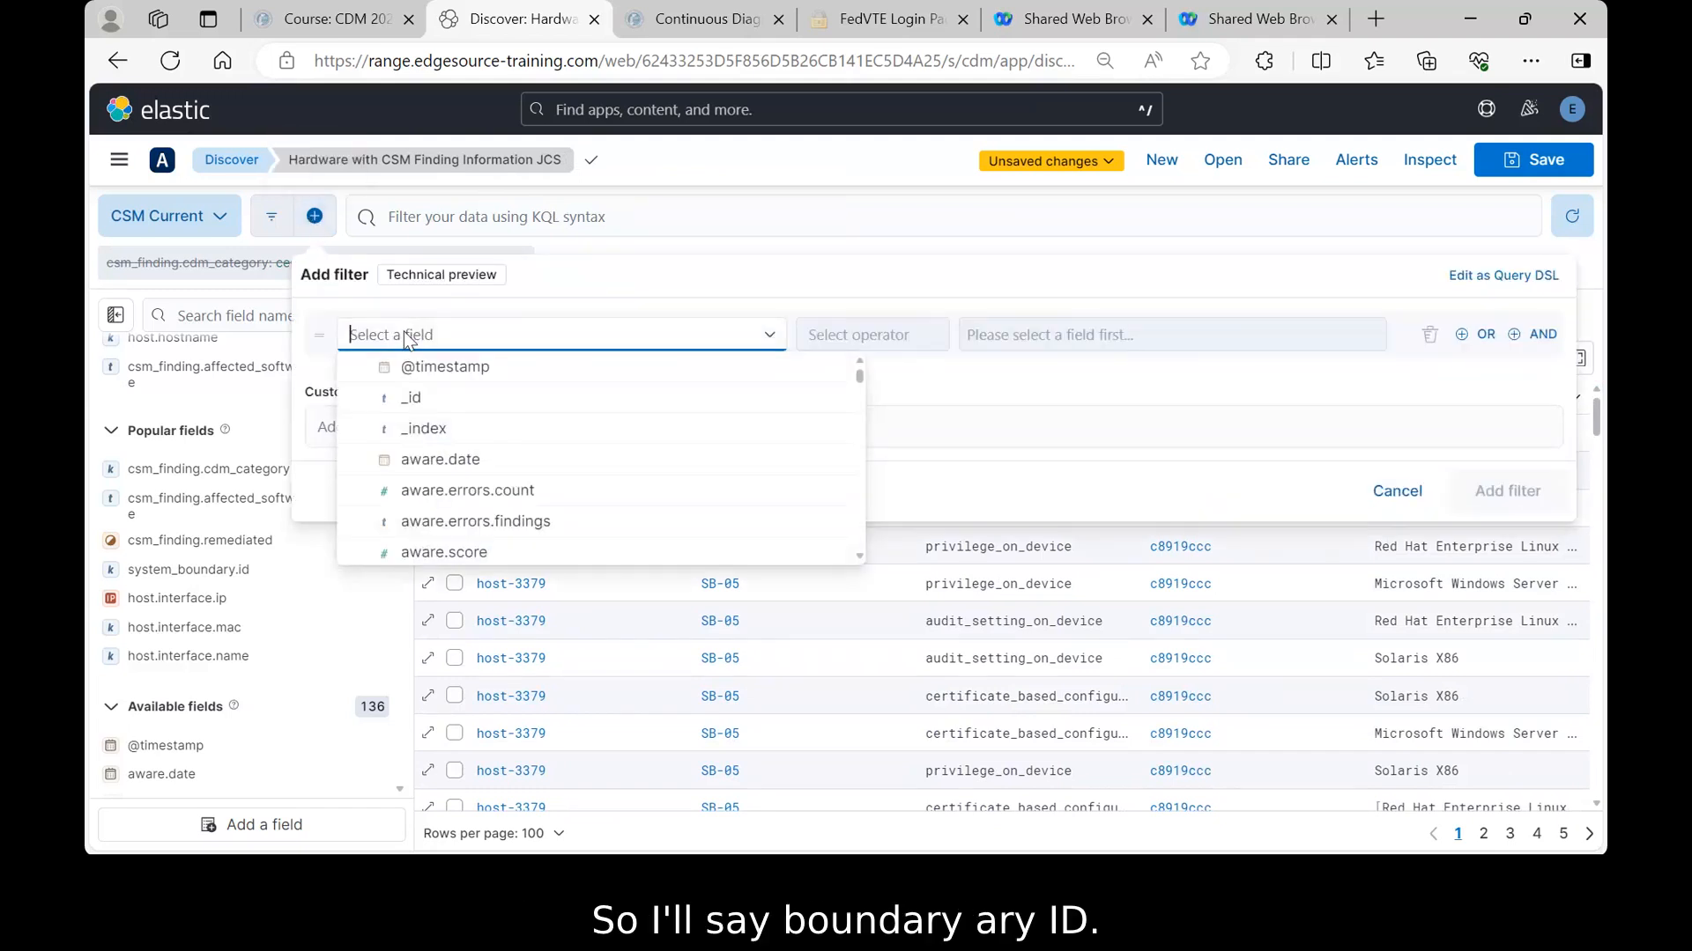
type("ary")
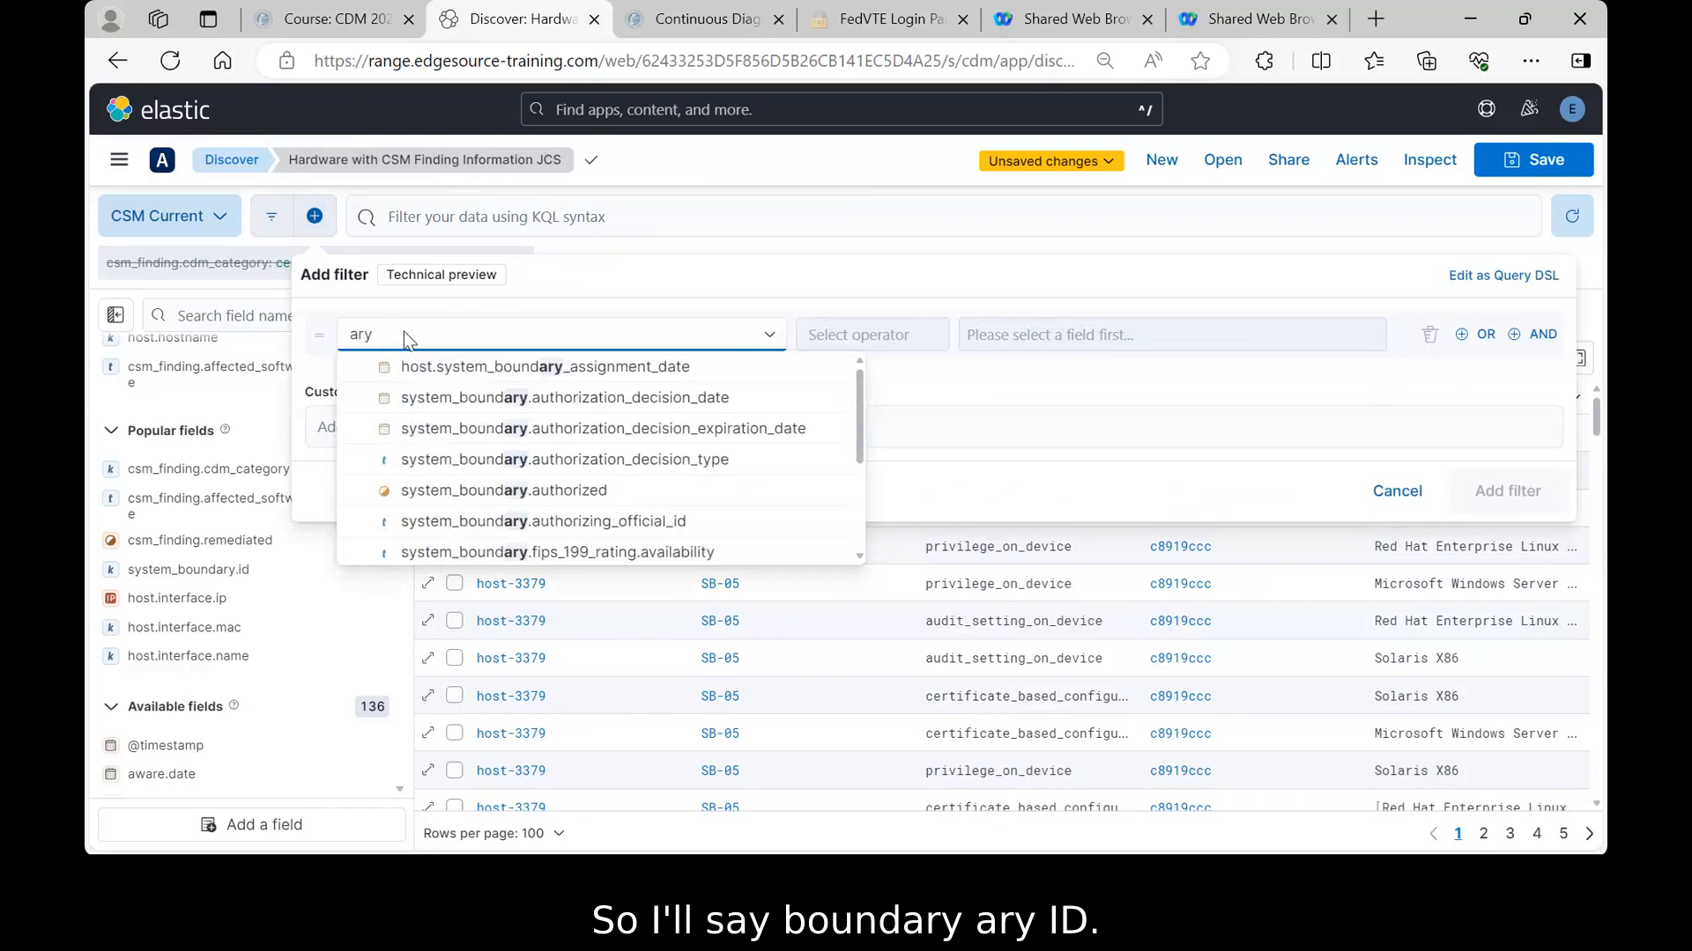
type(".")
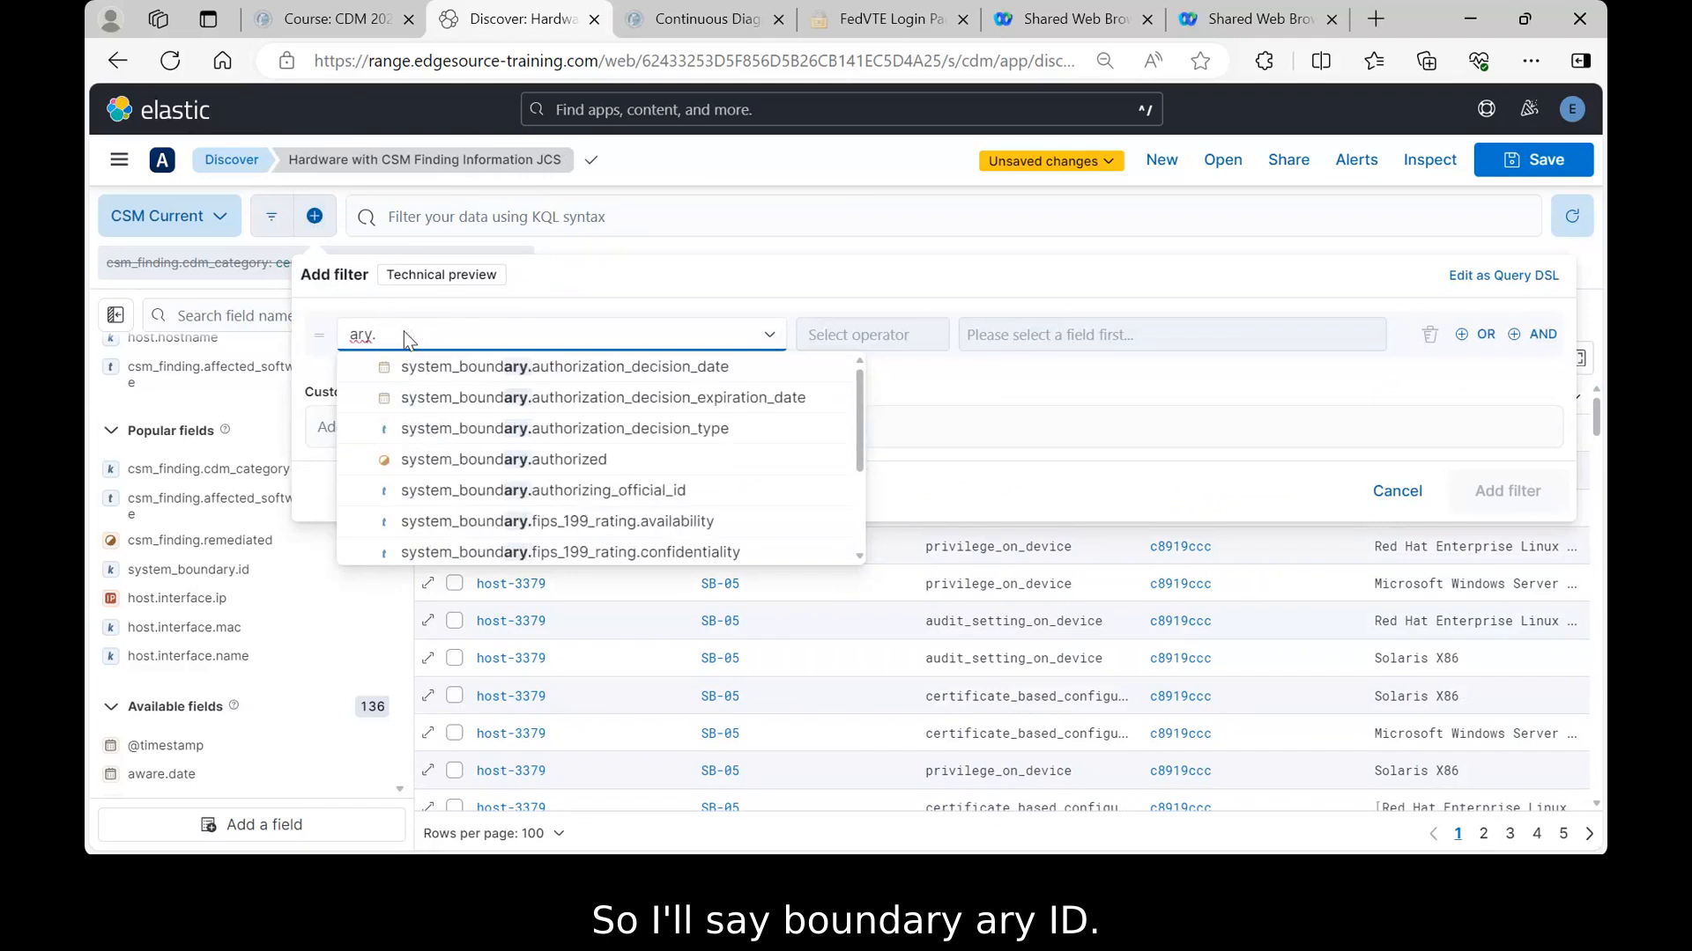
type("id")
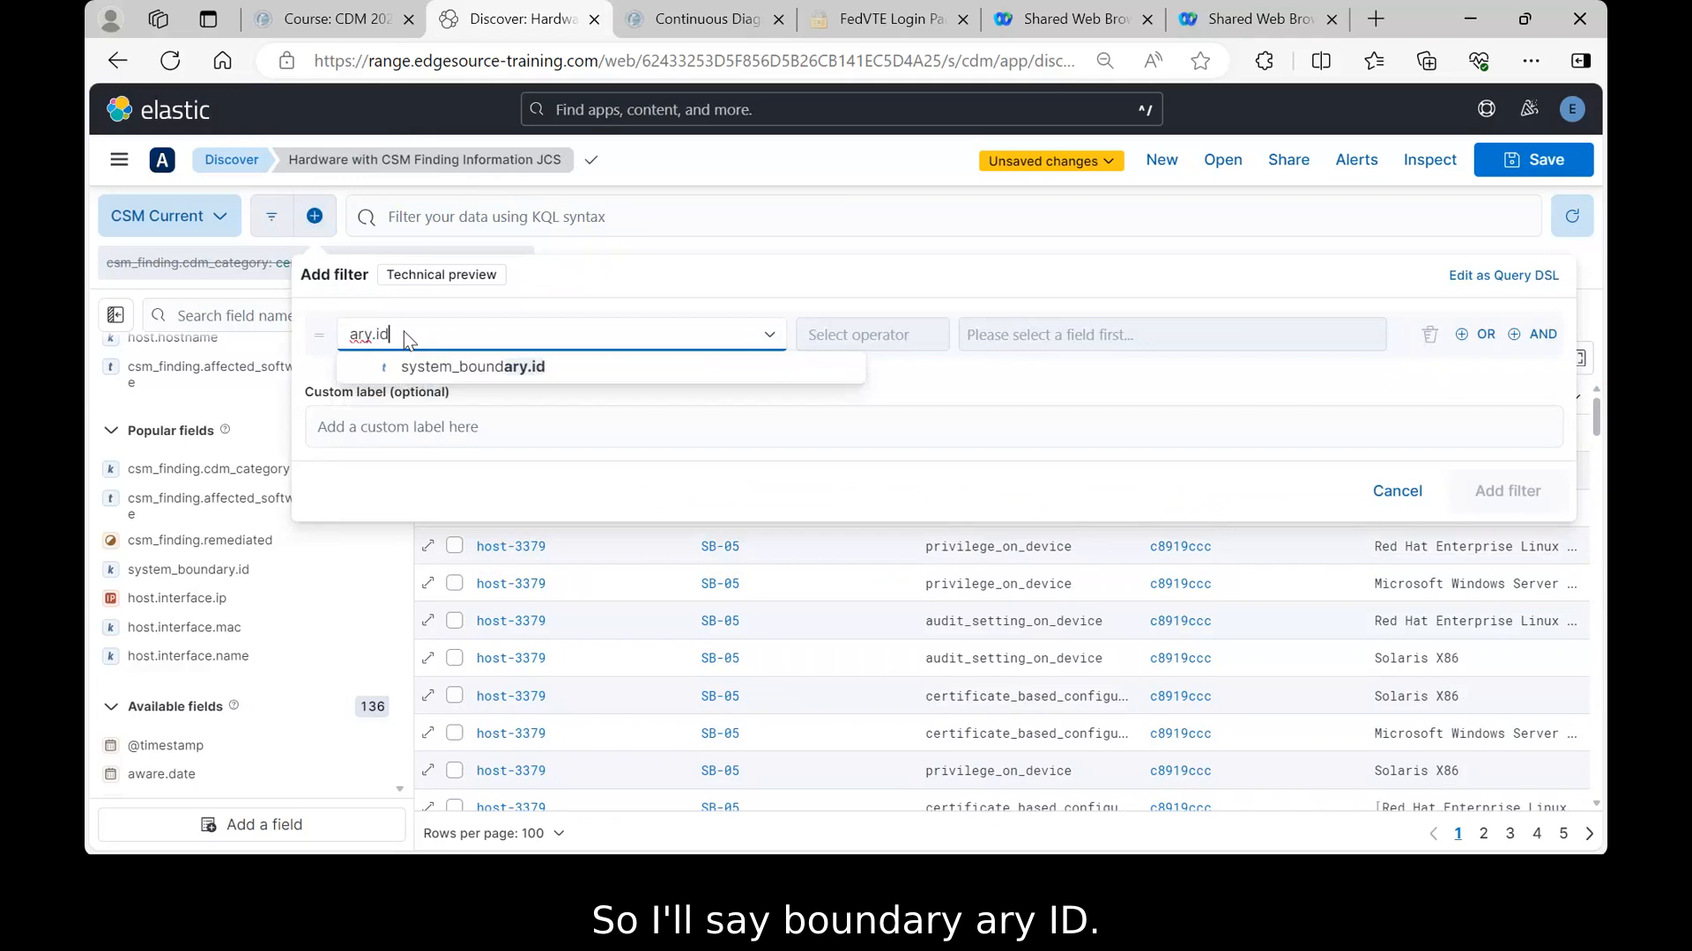
left_click(500, 368)
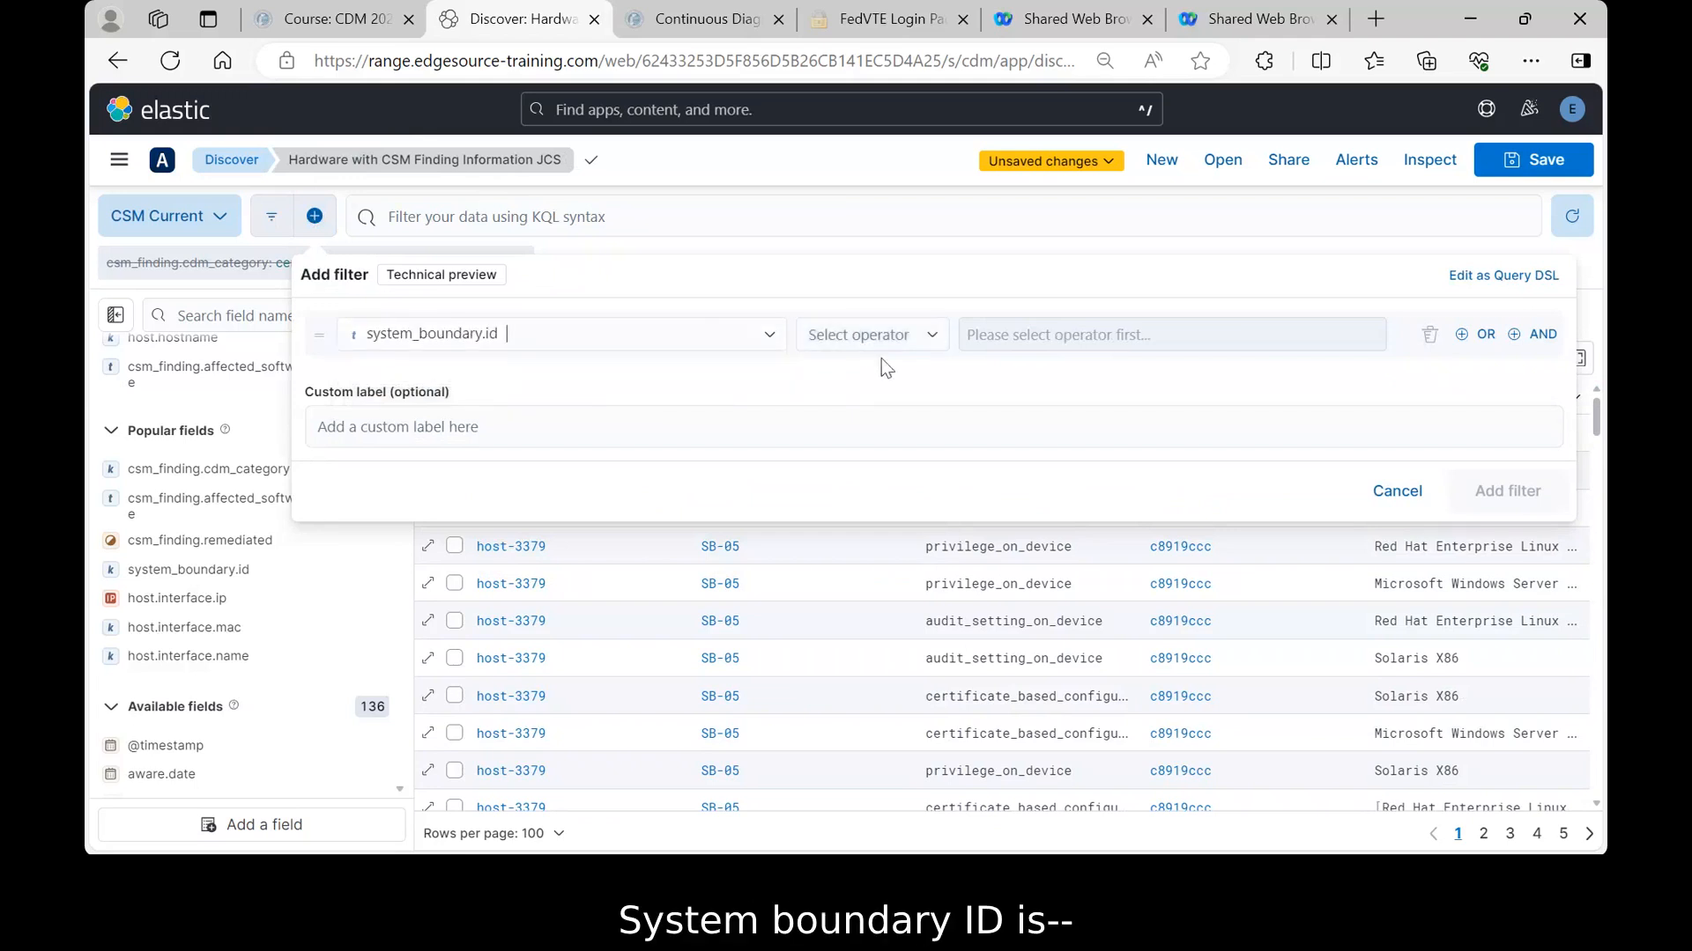
left_click(930, 343)
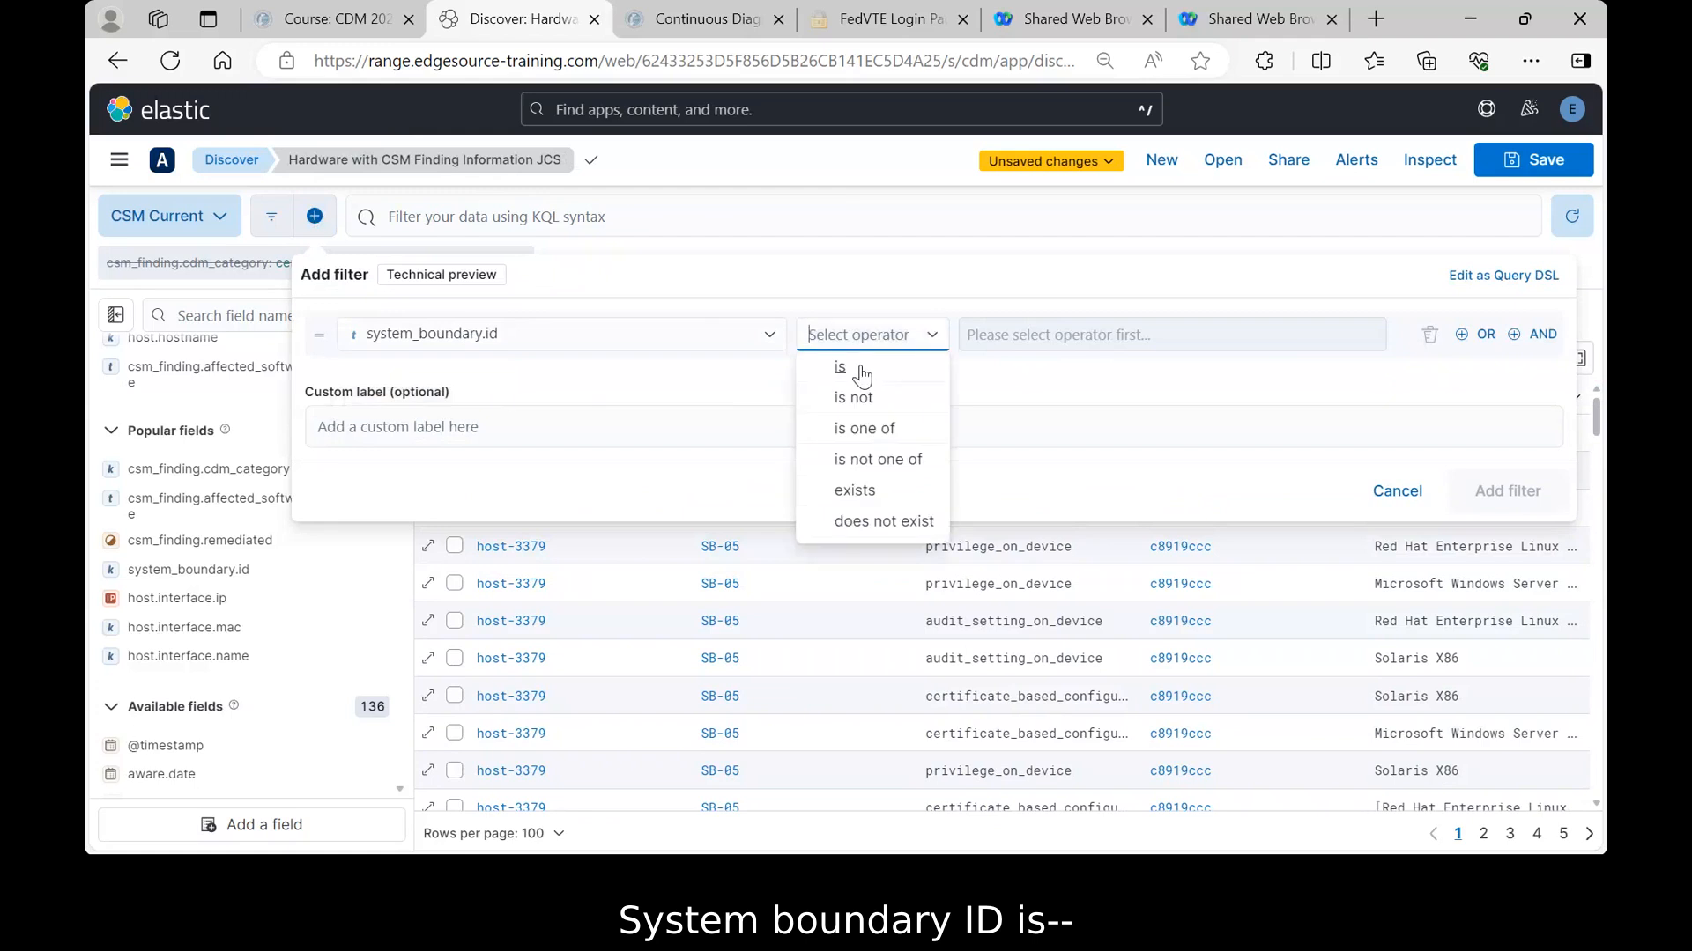
left_click(864, 373)
left_click(1004, 337)
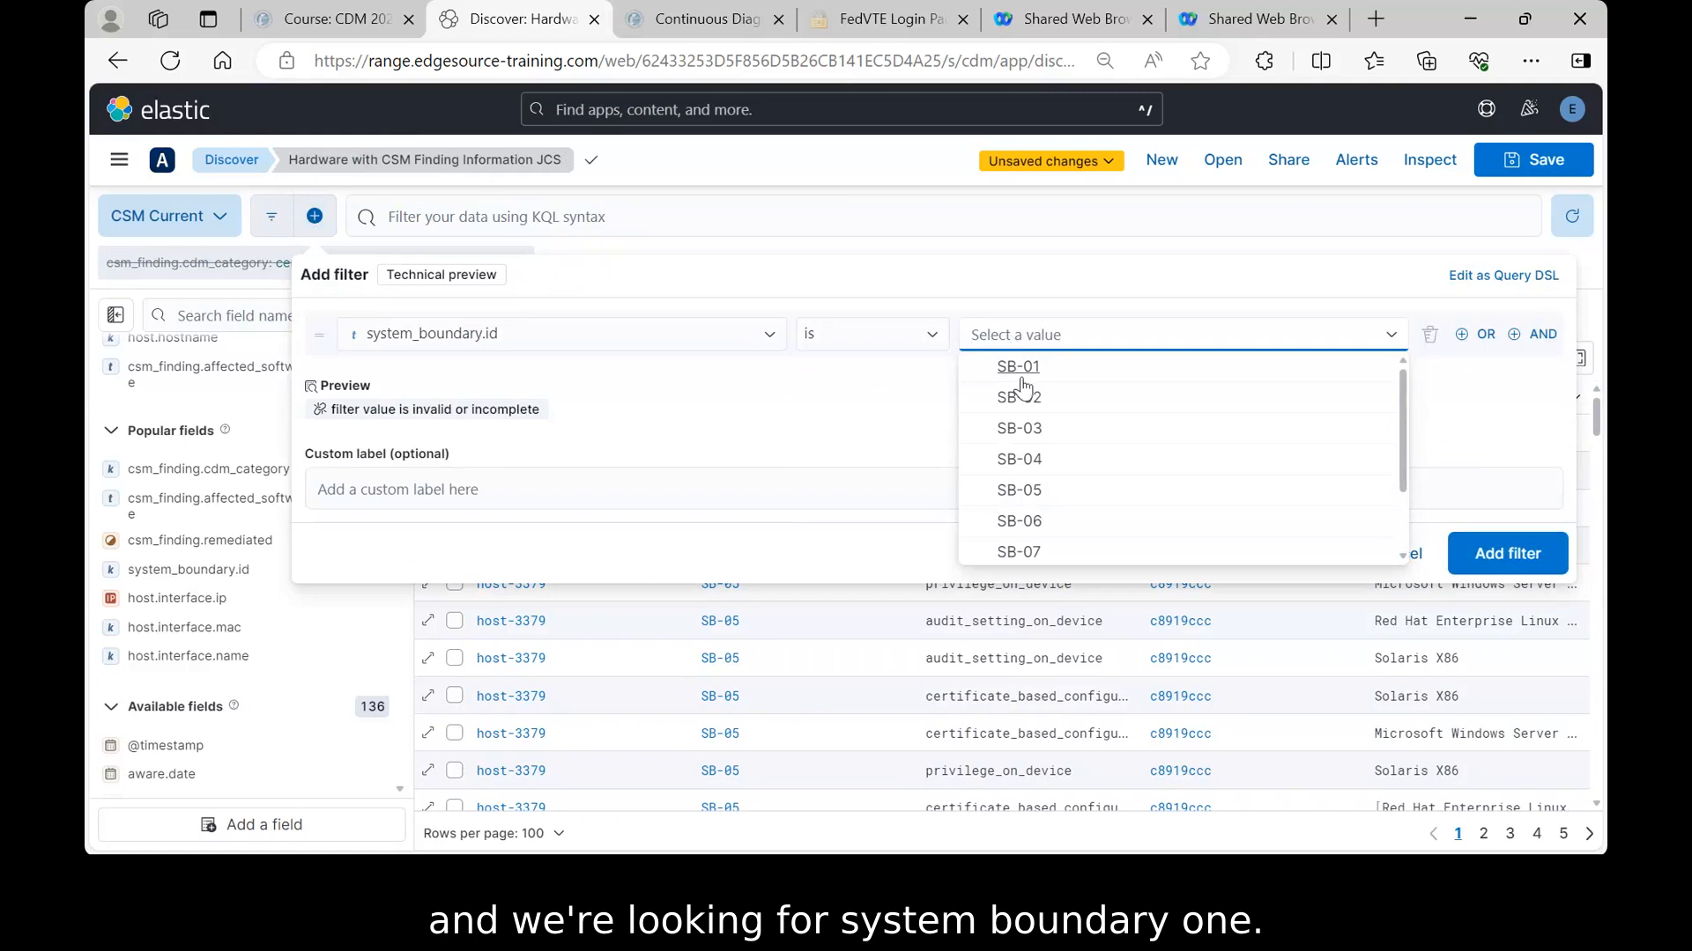
left_click(1022, 367)
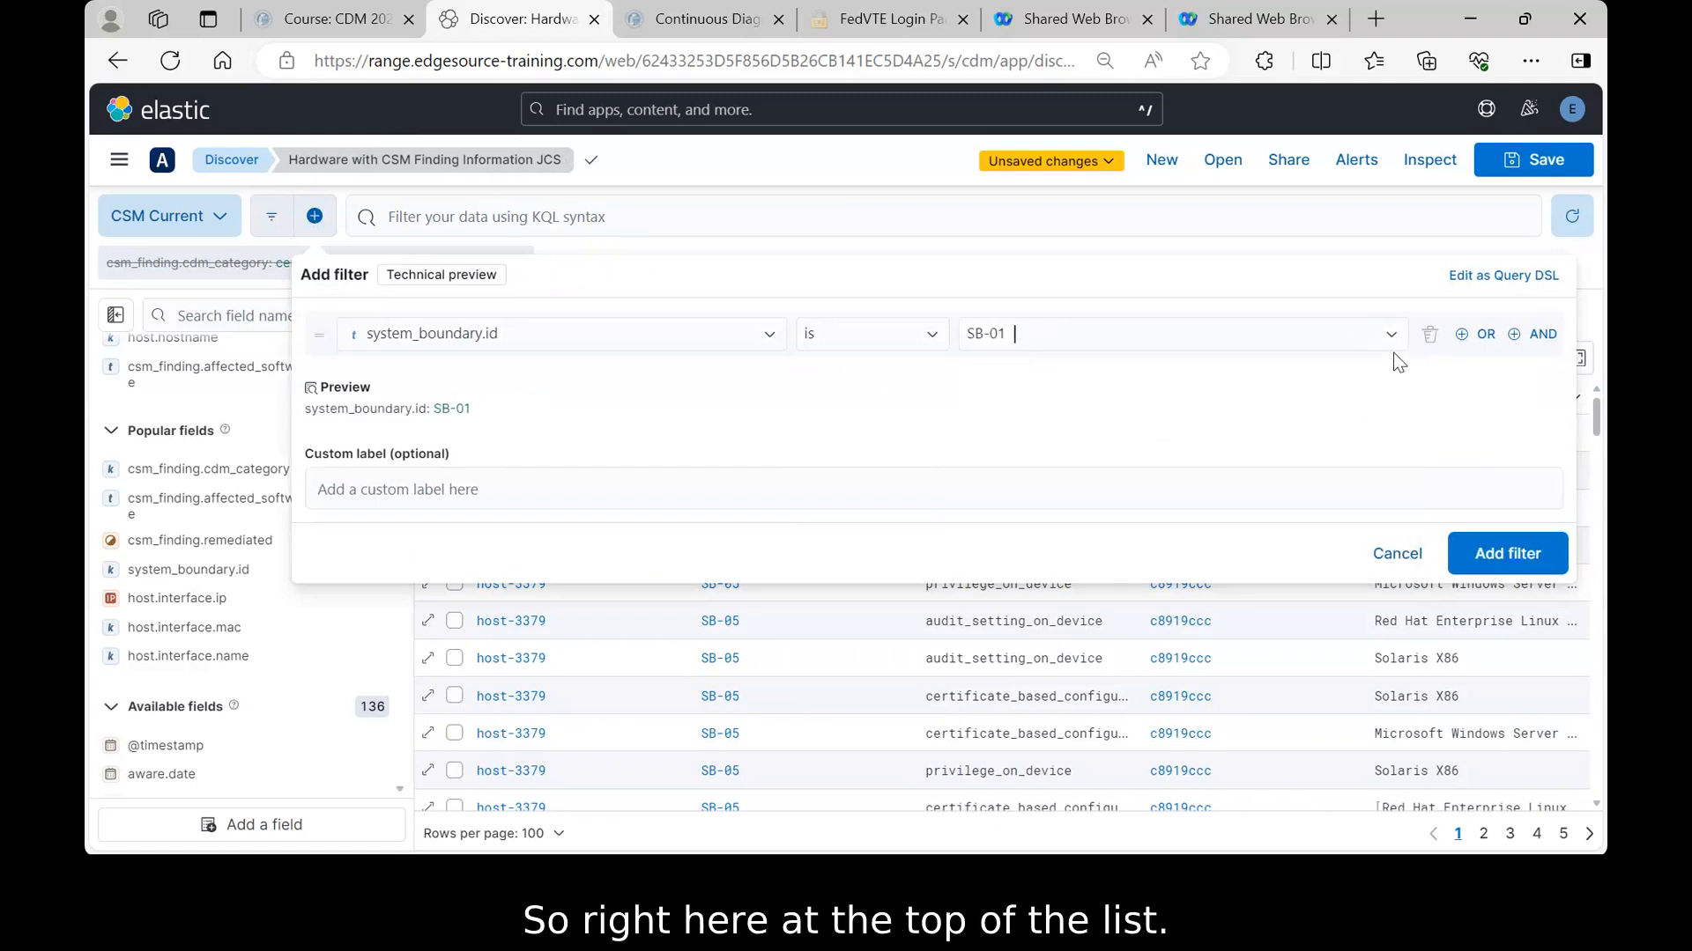
left_click(1489, 555)
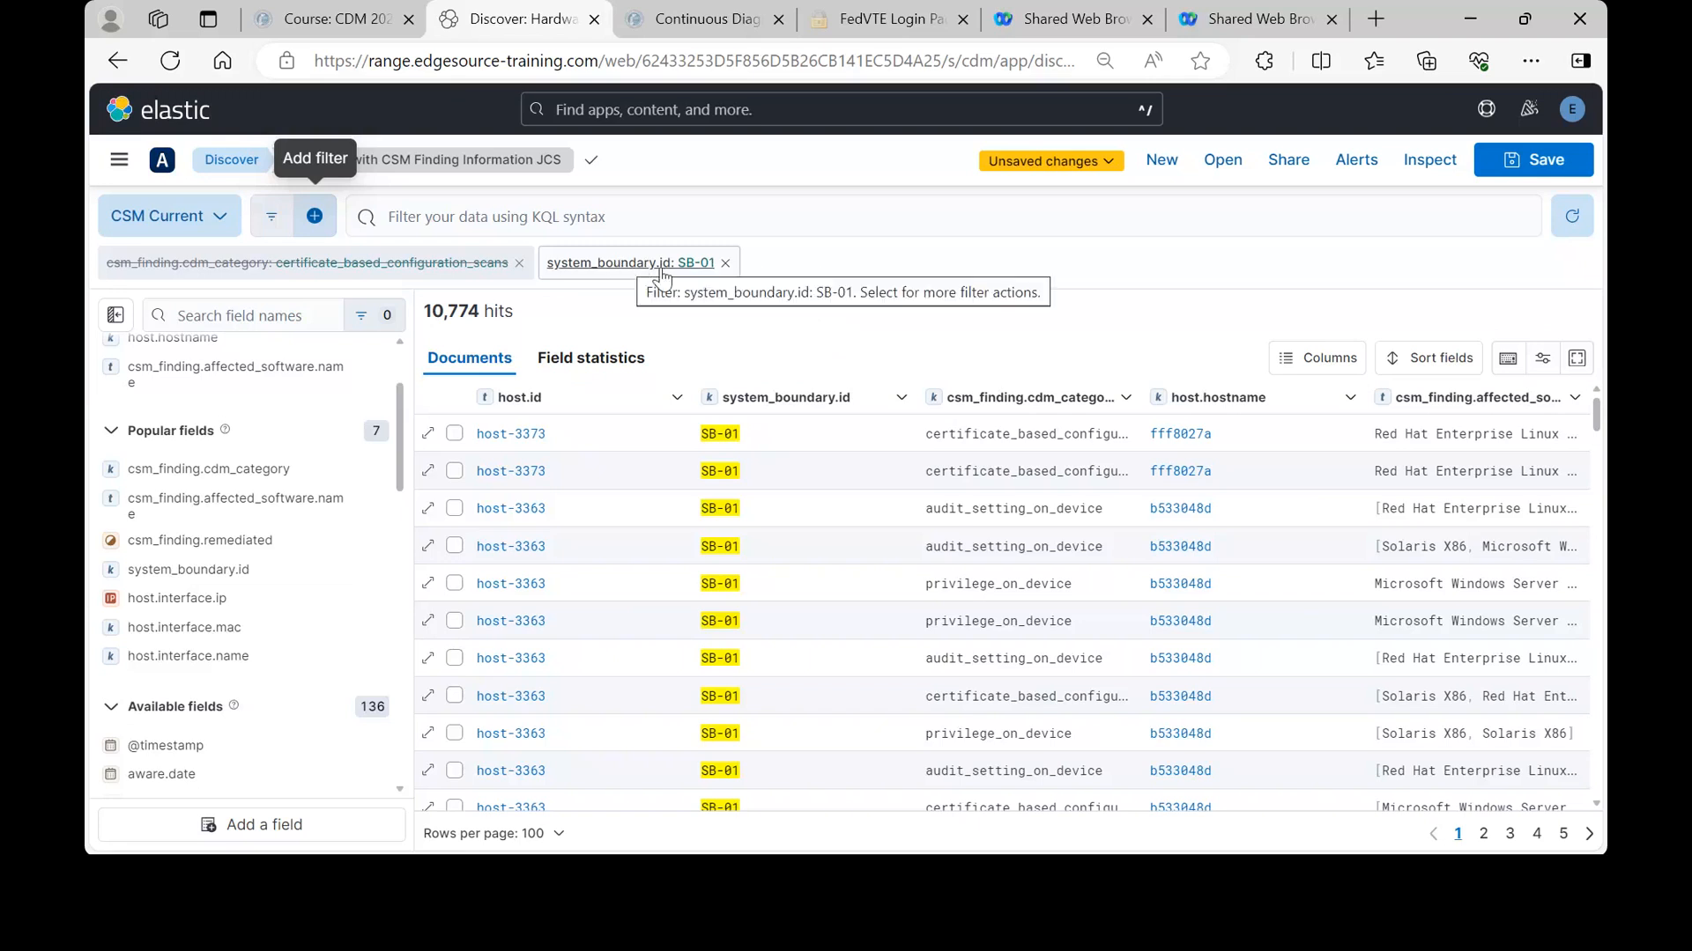
- Remove the disabled csm_finding.cdm_category filter and temporarily disable the system_boundary.id: SB-01 filter
left_click(517, 265)
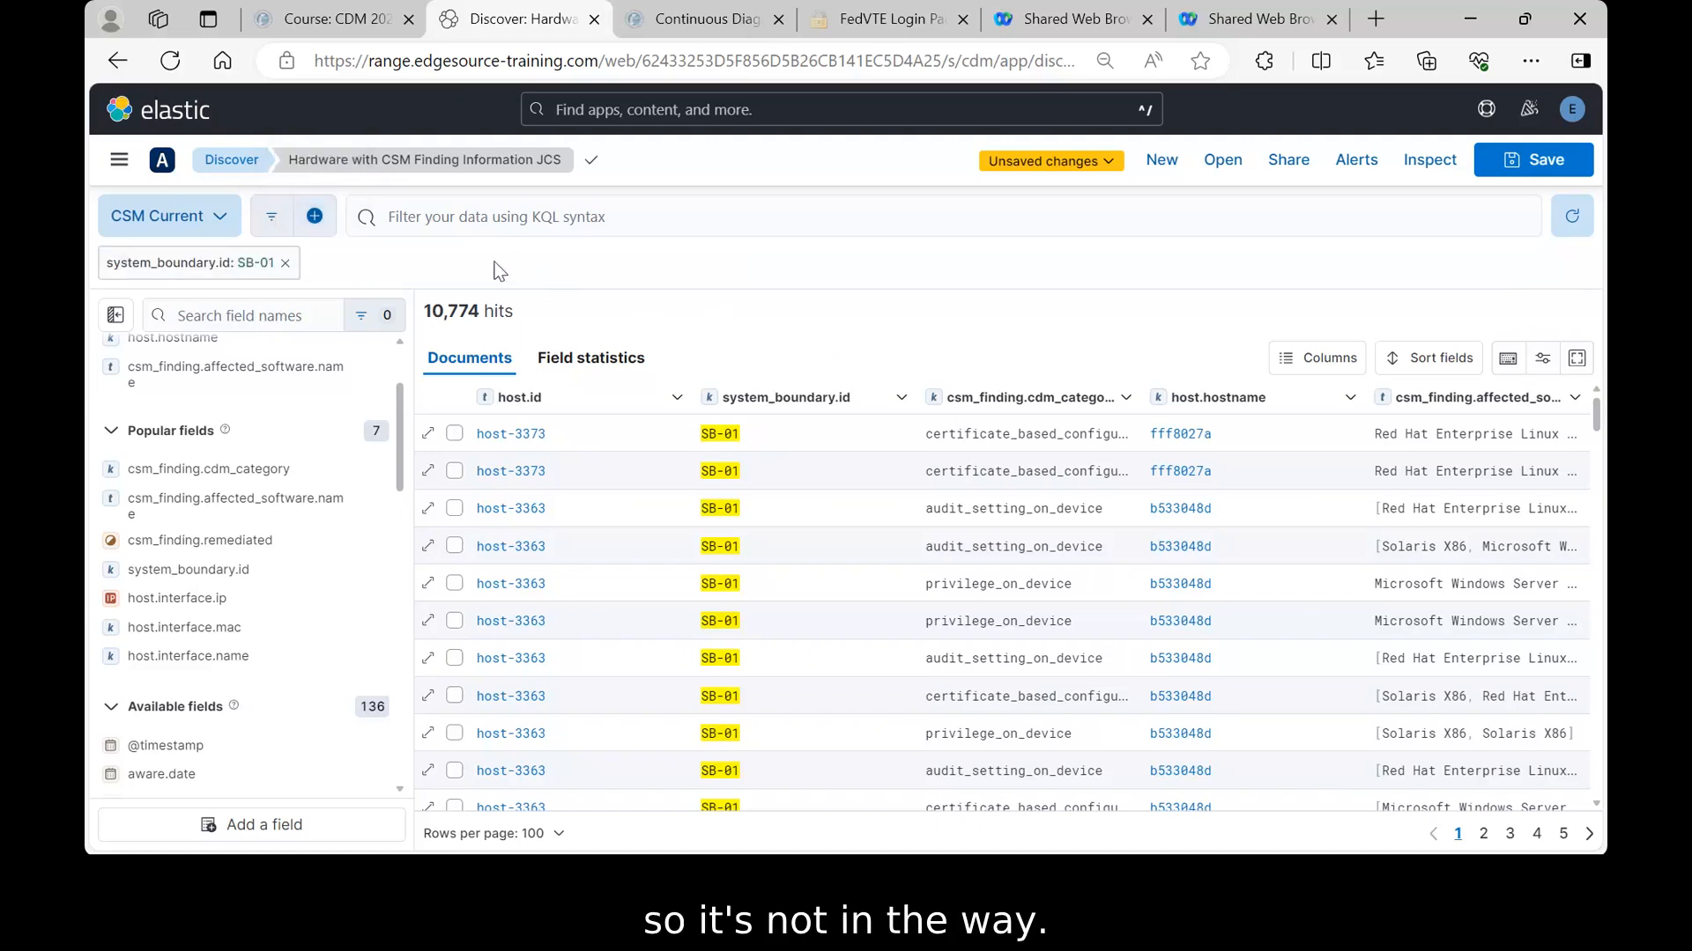
left_click(223, 269)
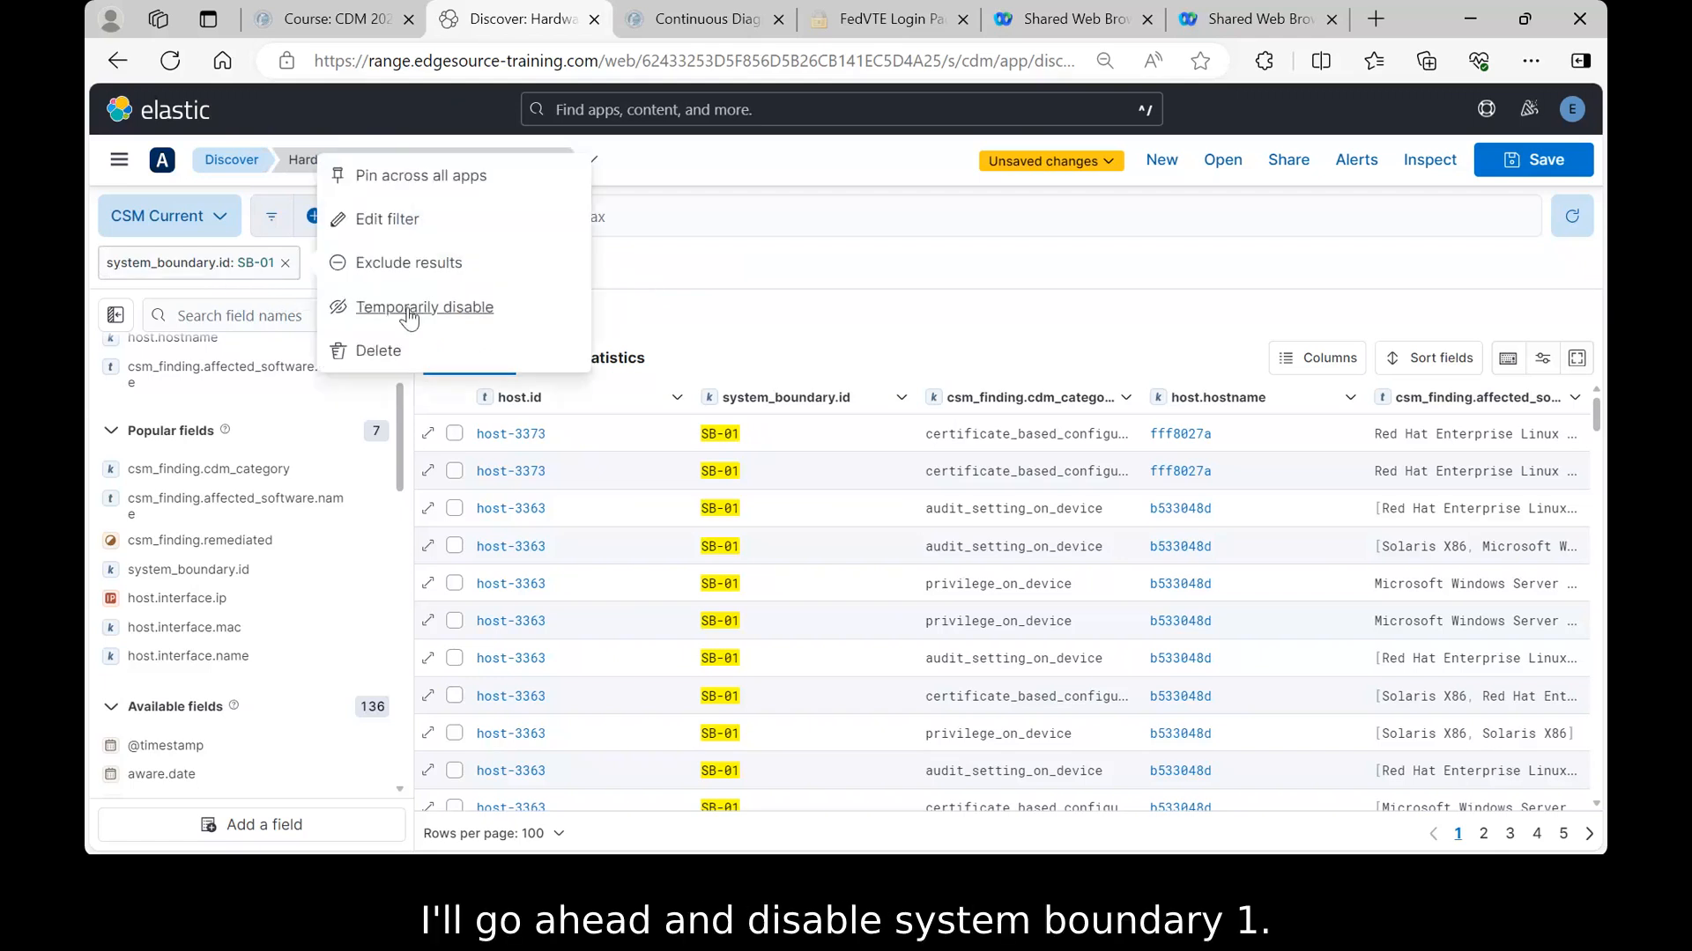
left_click(408, 308)
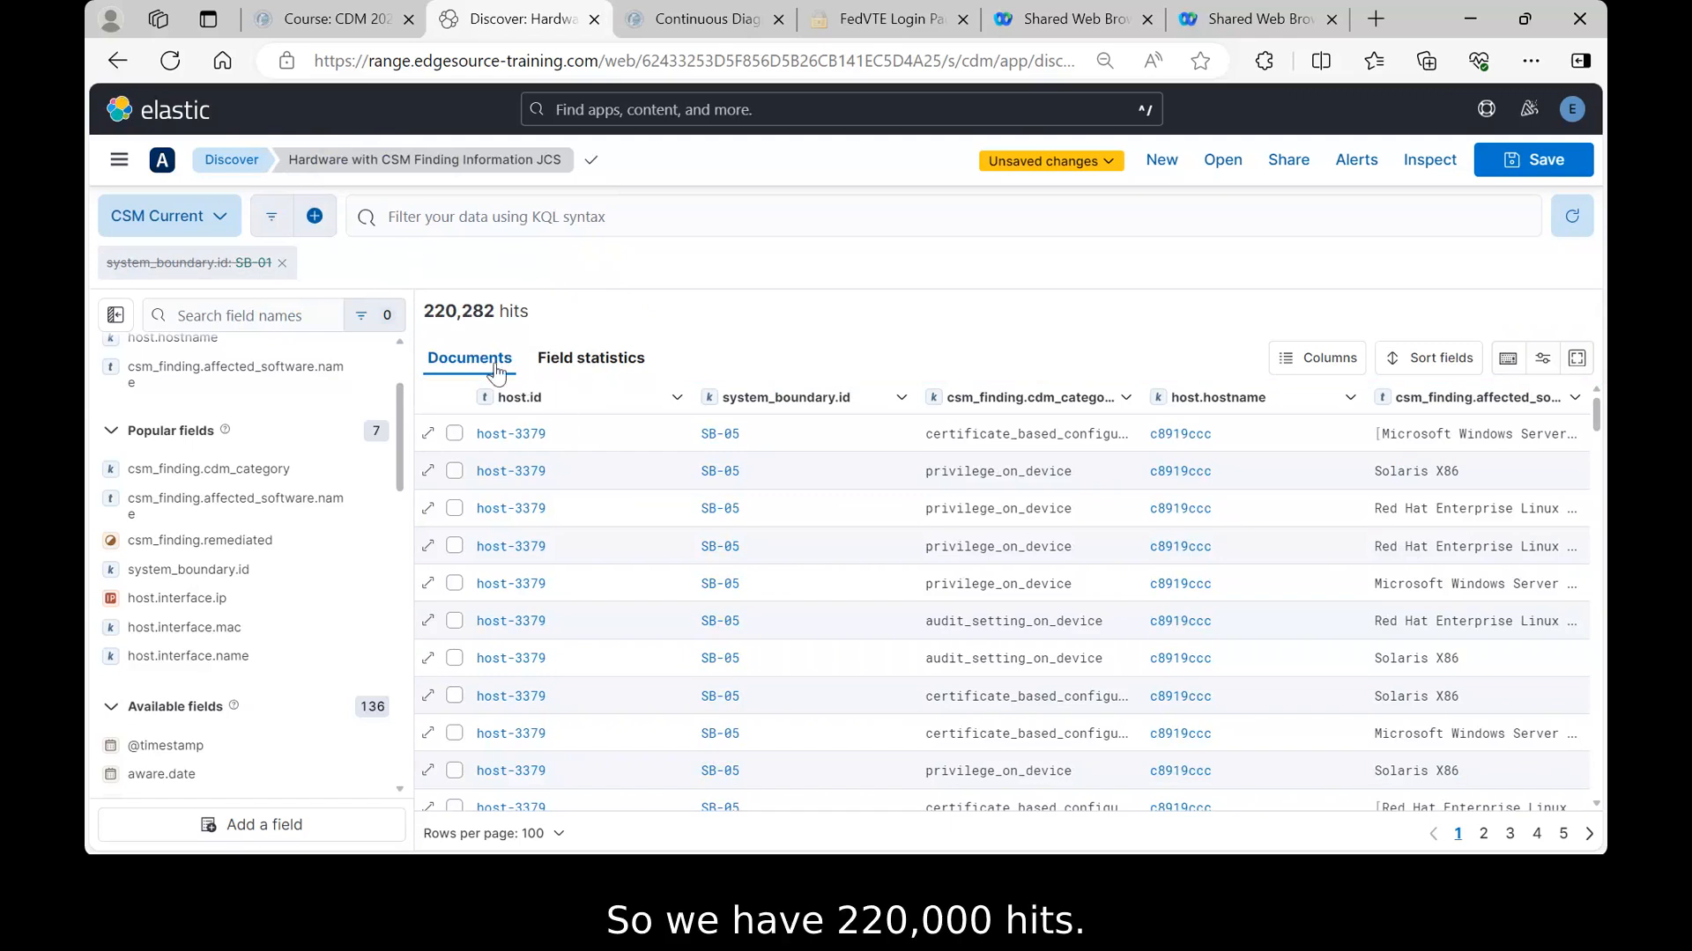
- Add a filter where host.id is host-1941
scroll(547, 537, "down", 6)
scroll(541, 542, "up", 8)
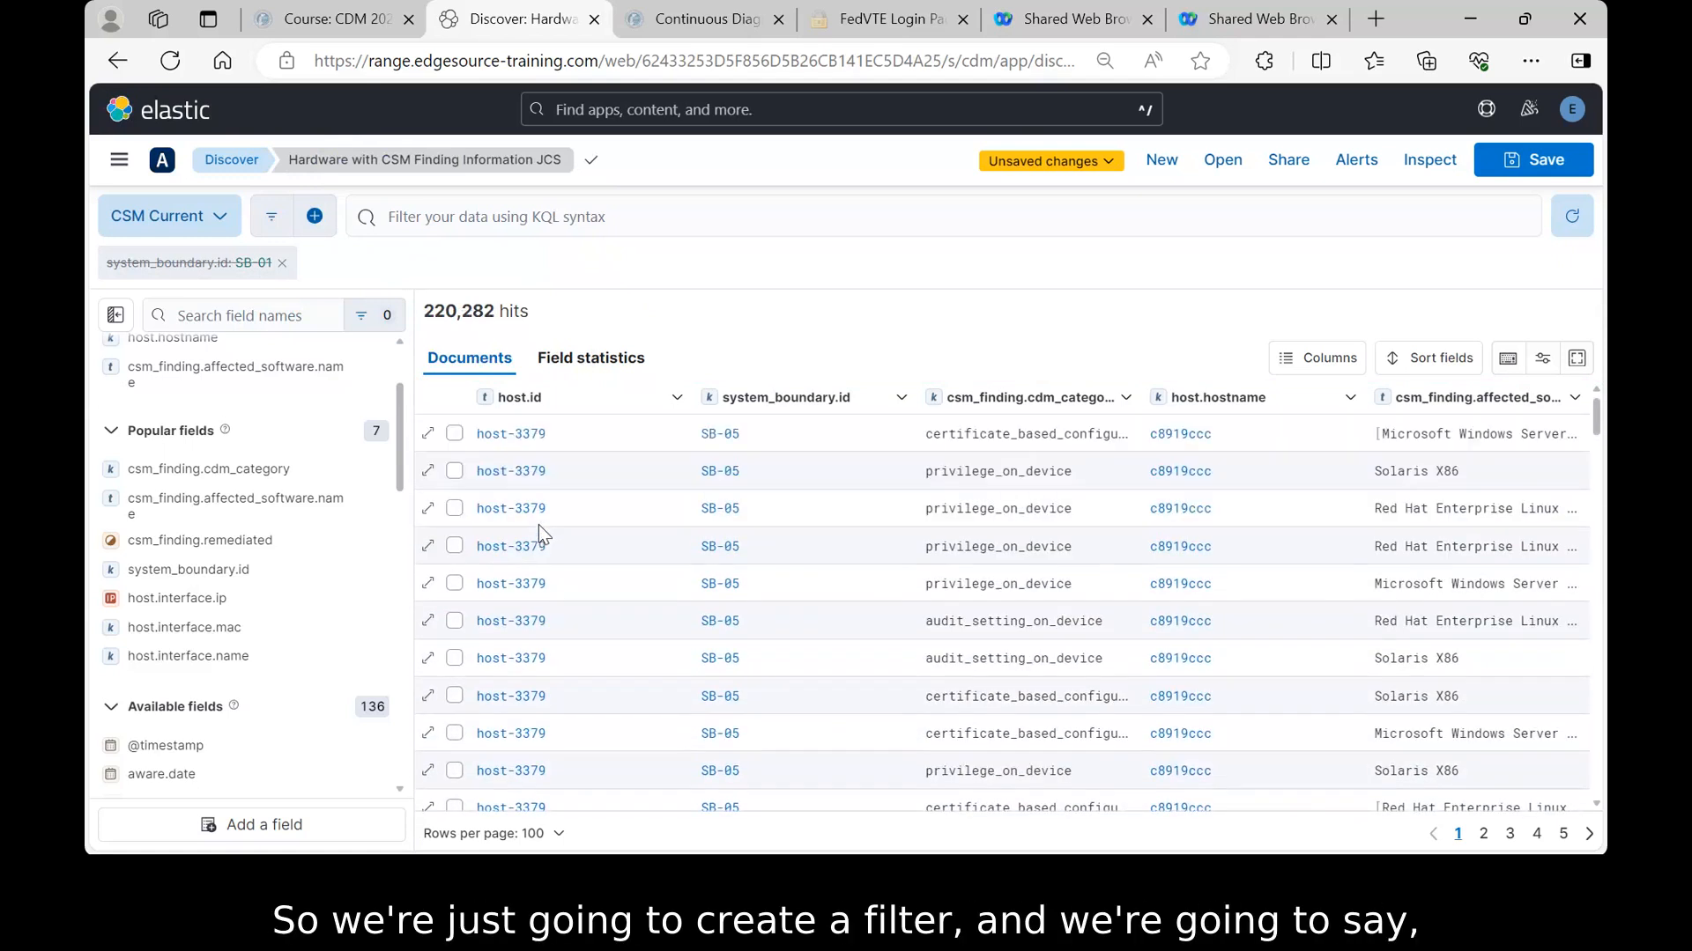
left_click(315, 216)
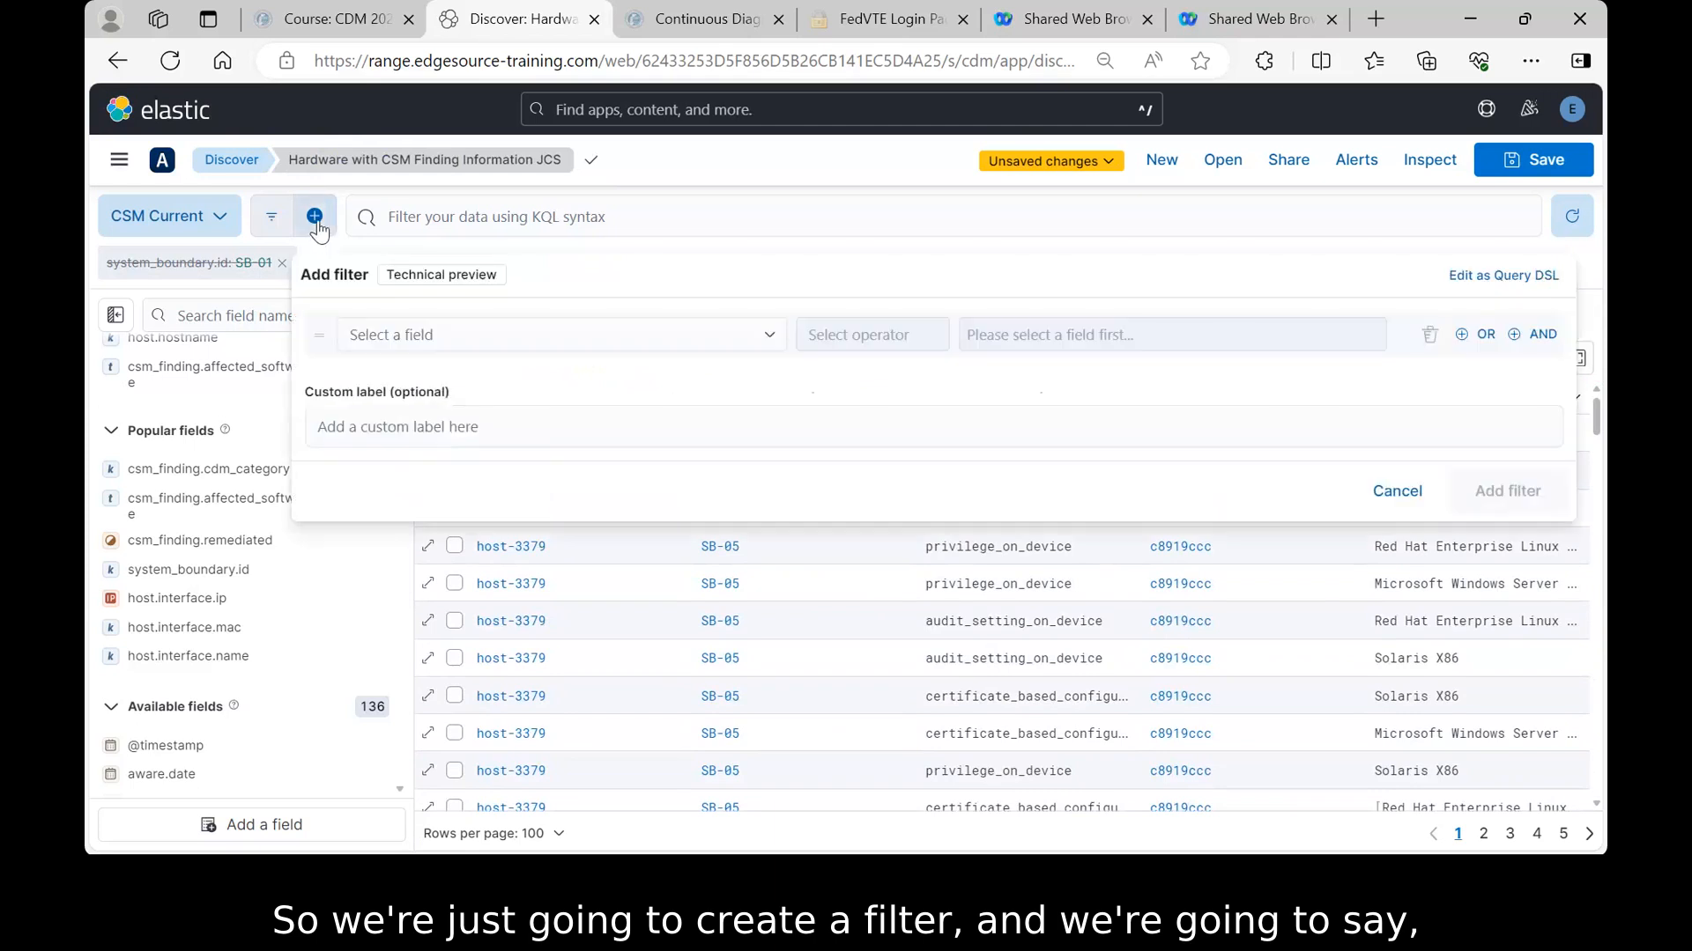
left_click(414, 340)
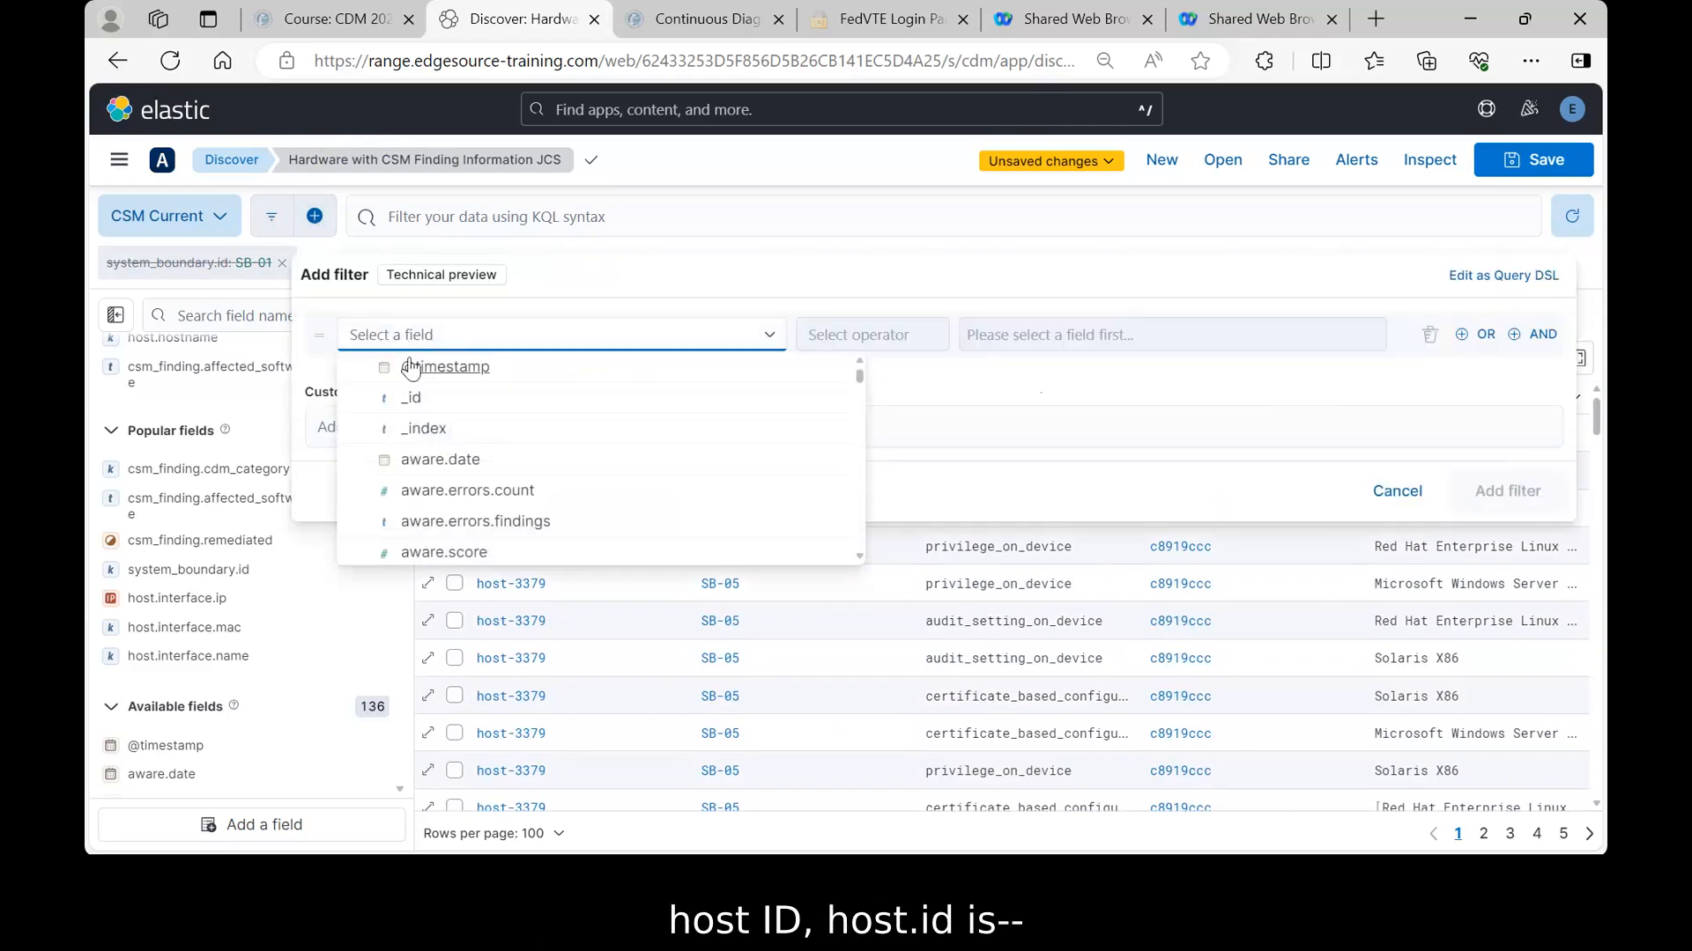
type("host.")
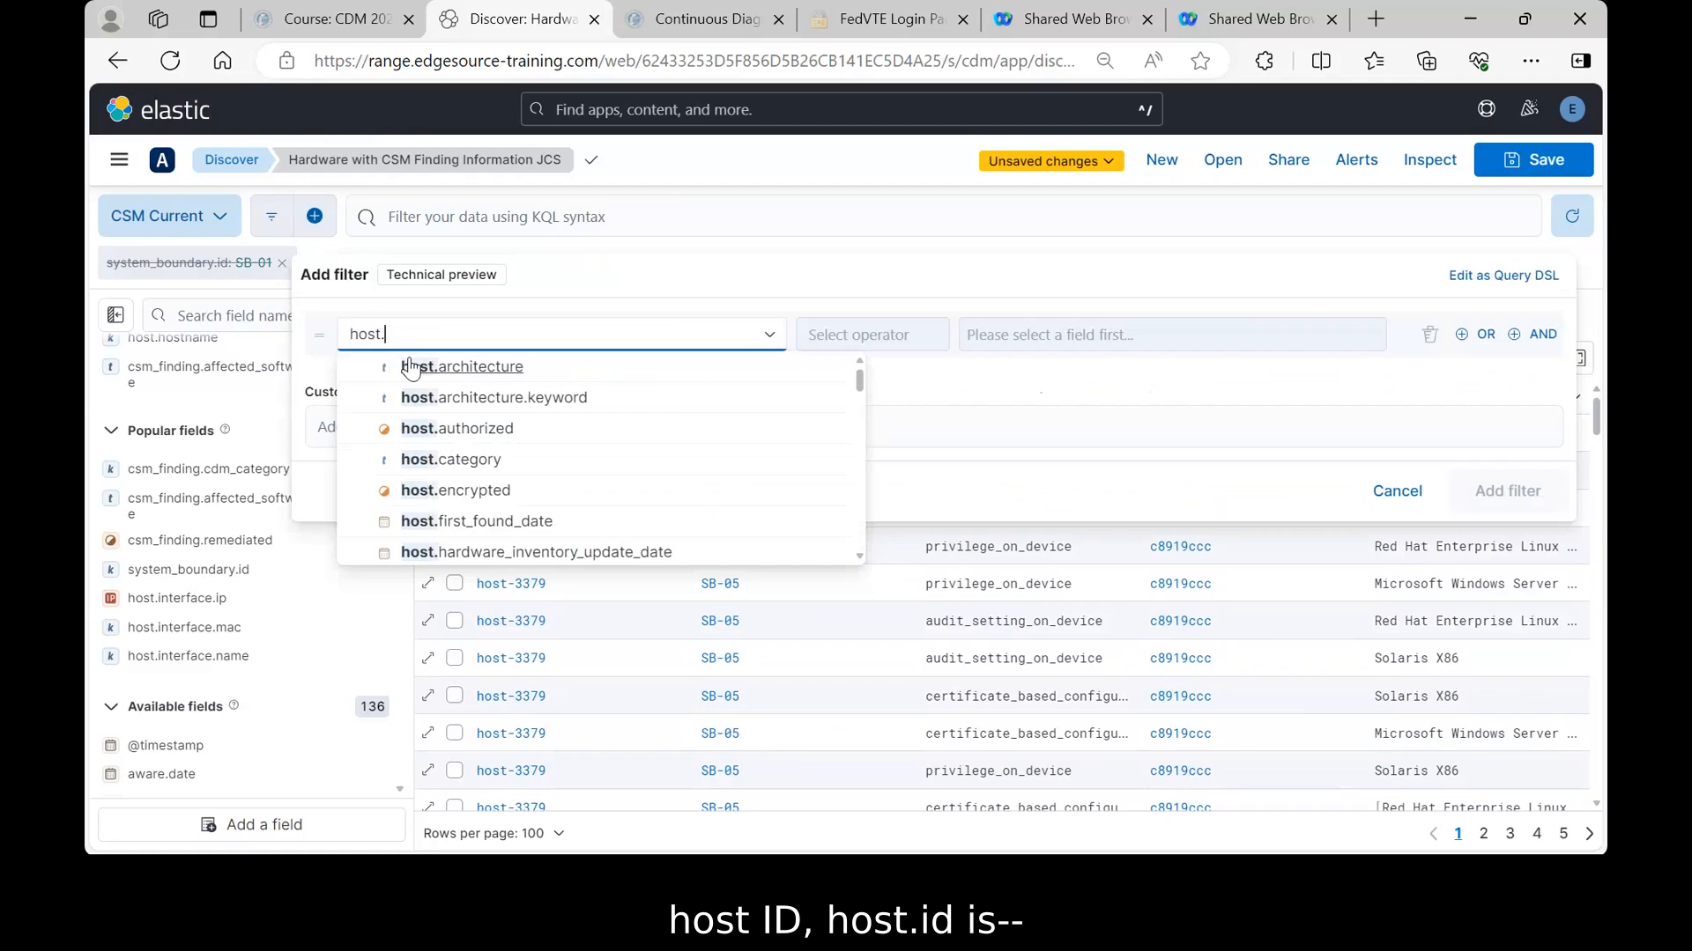
type("id")
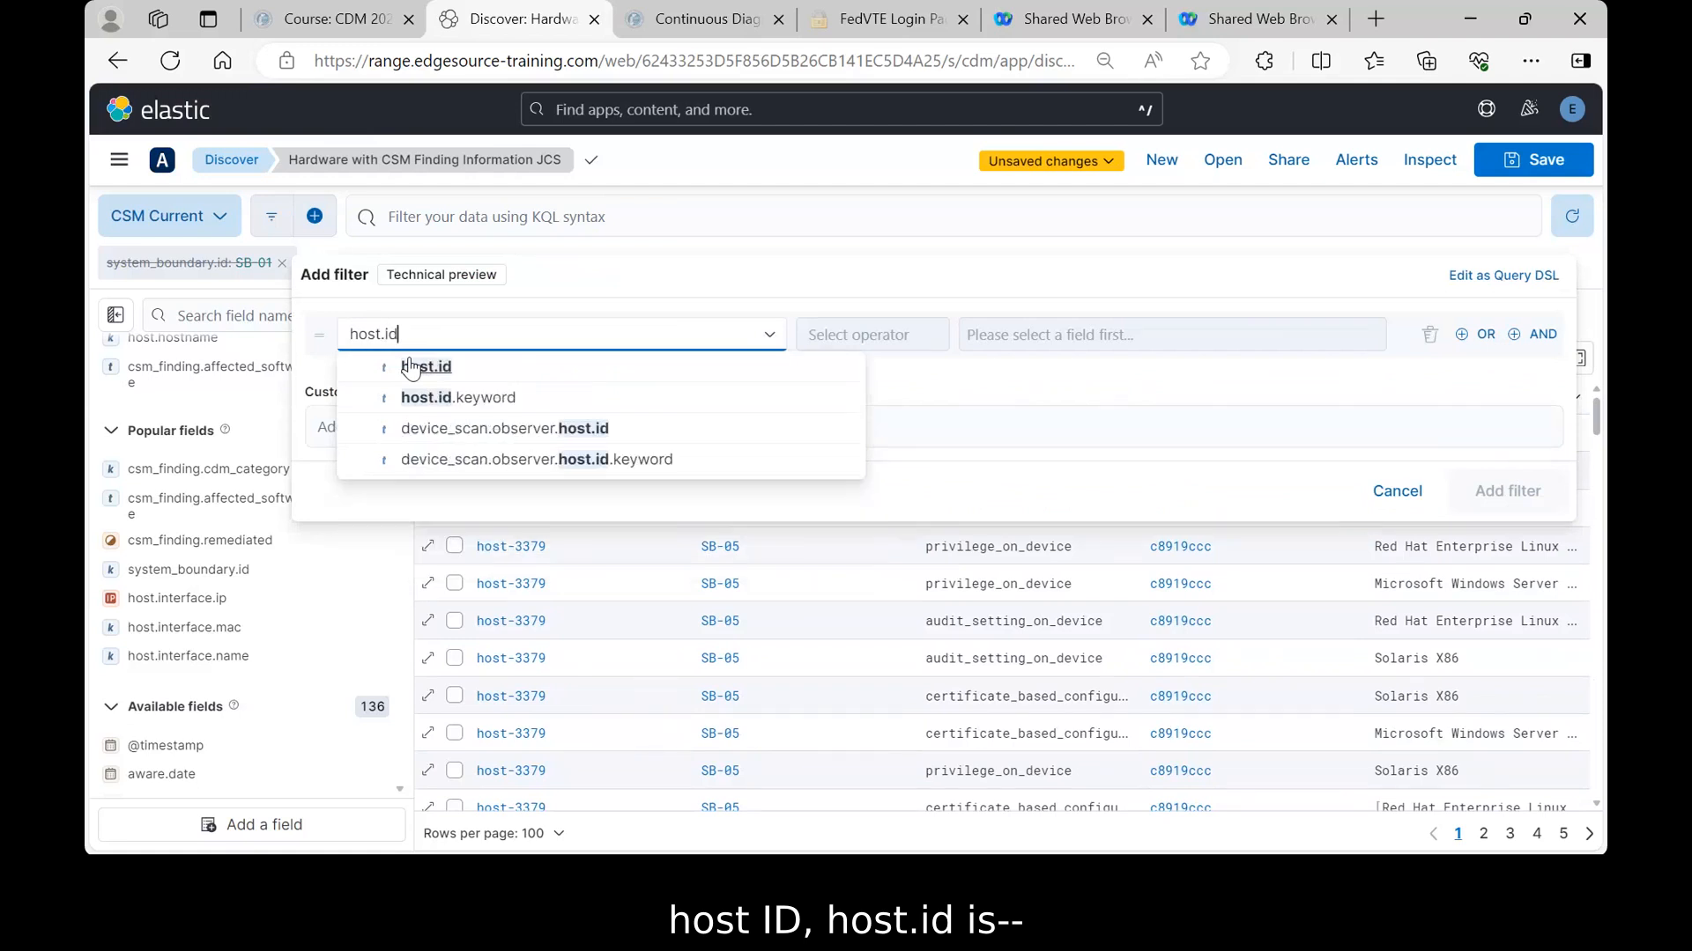
left_click(426, 369)
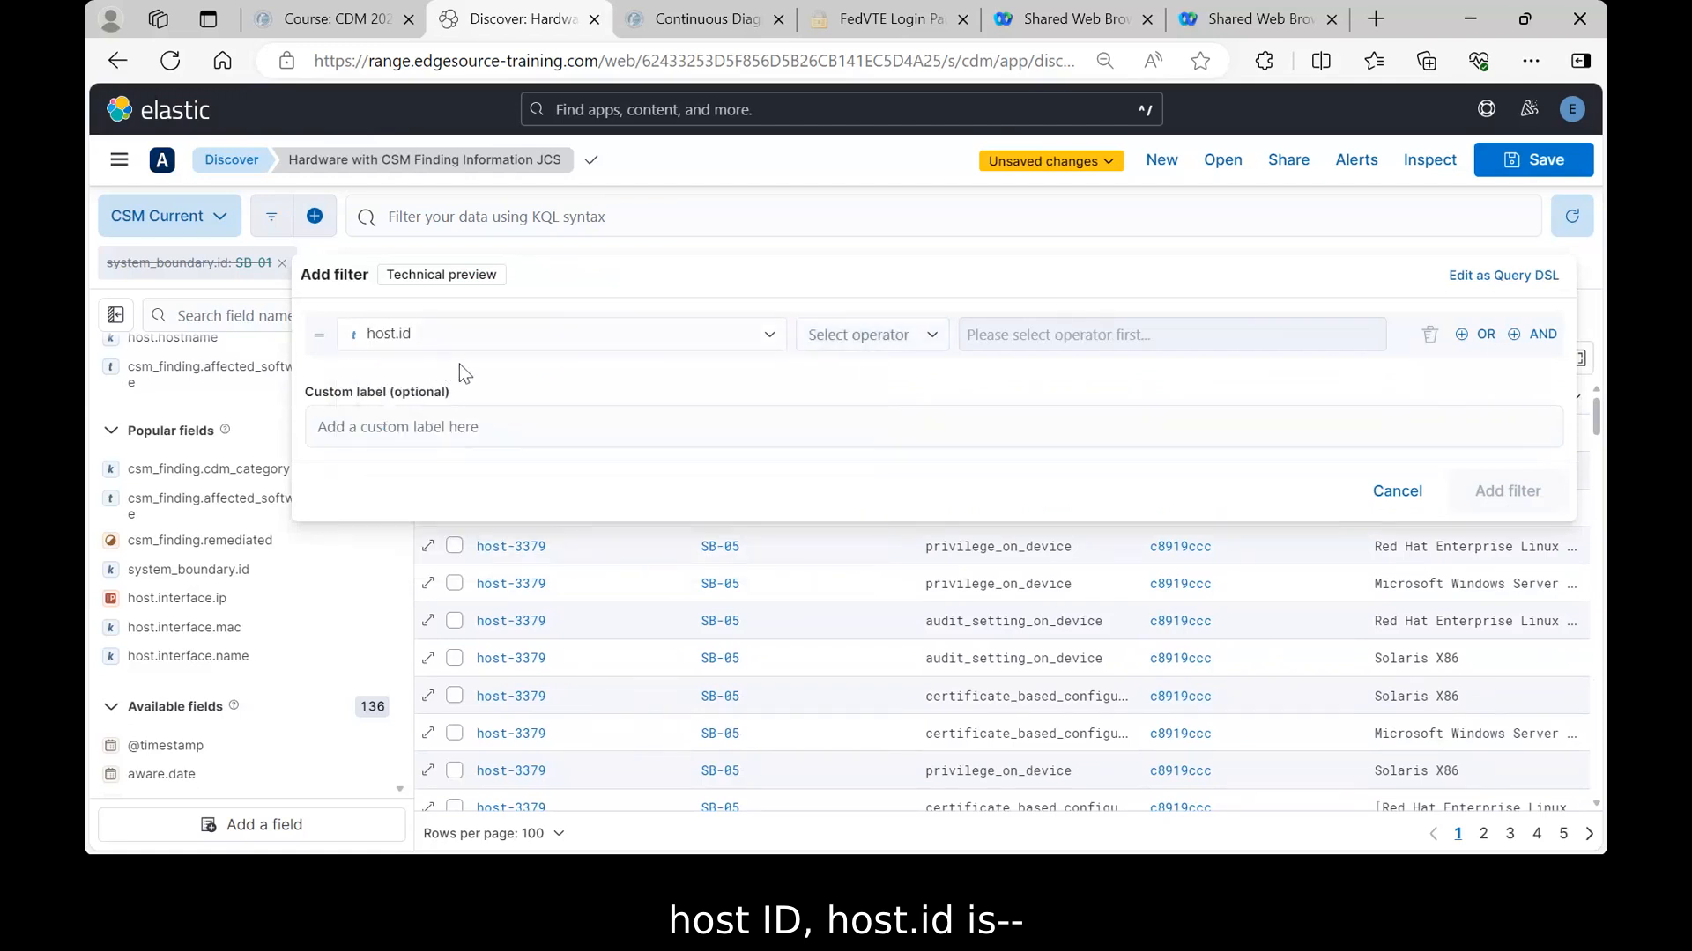
left_click(935, 349)
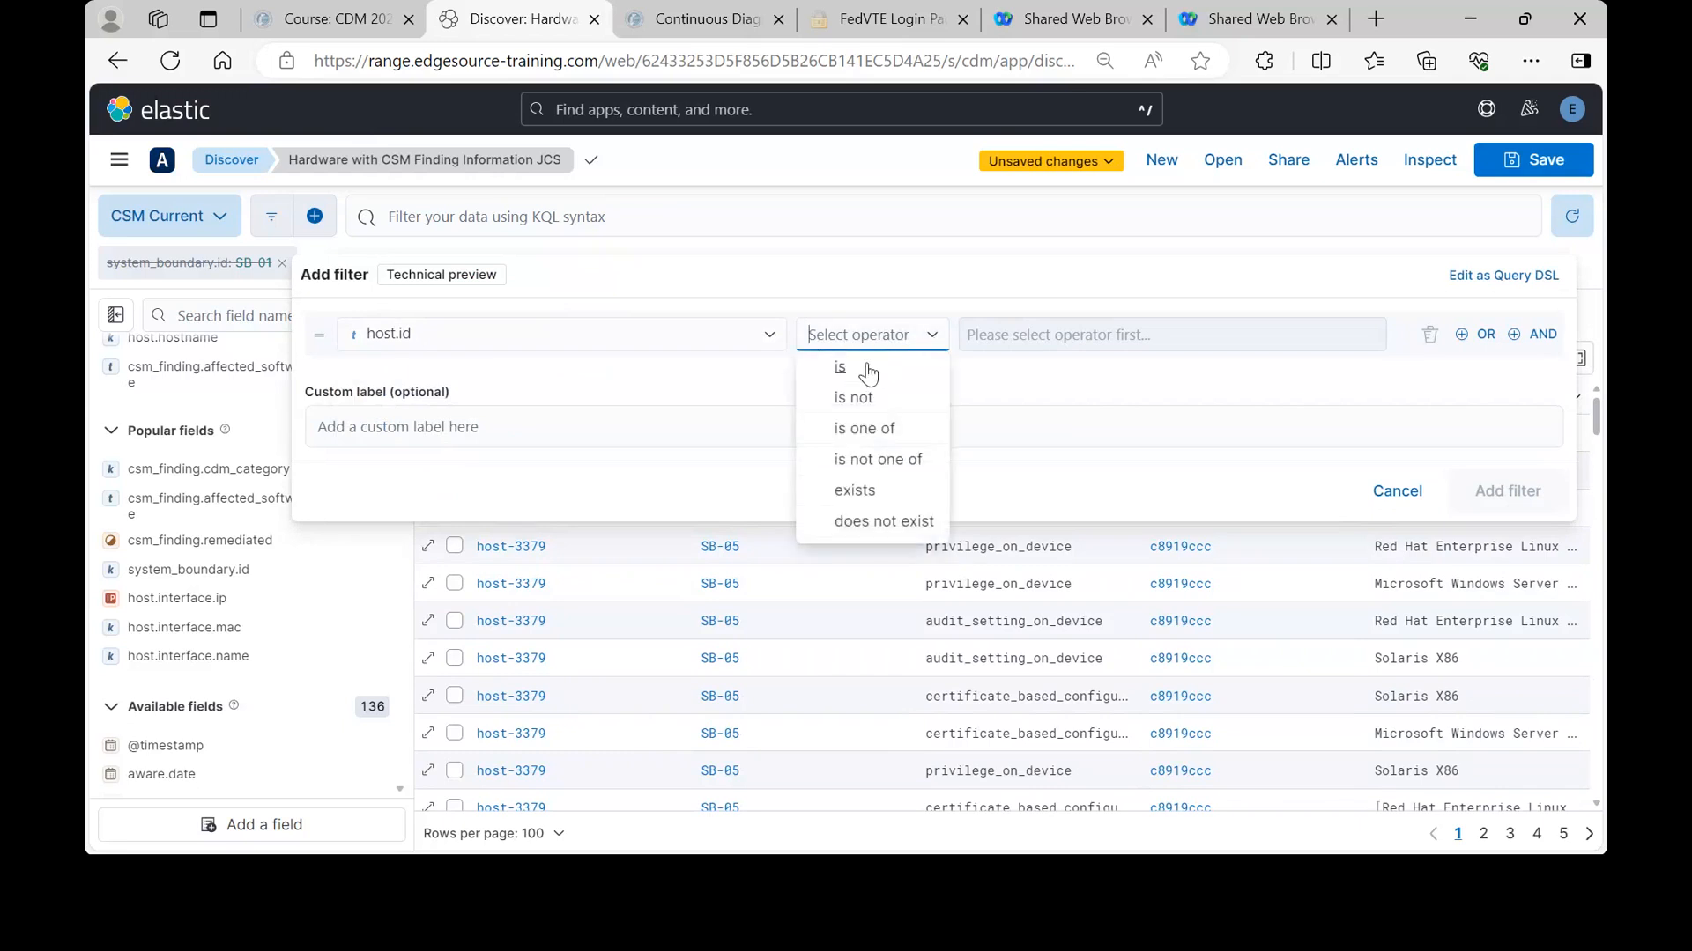
left_click(853, 371)
left_click(994, 339)
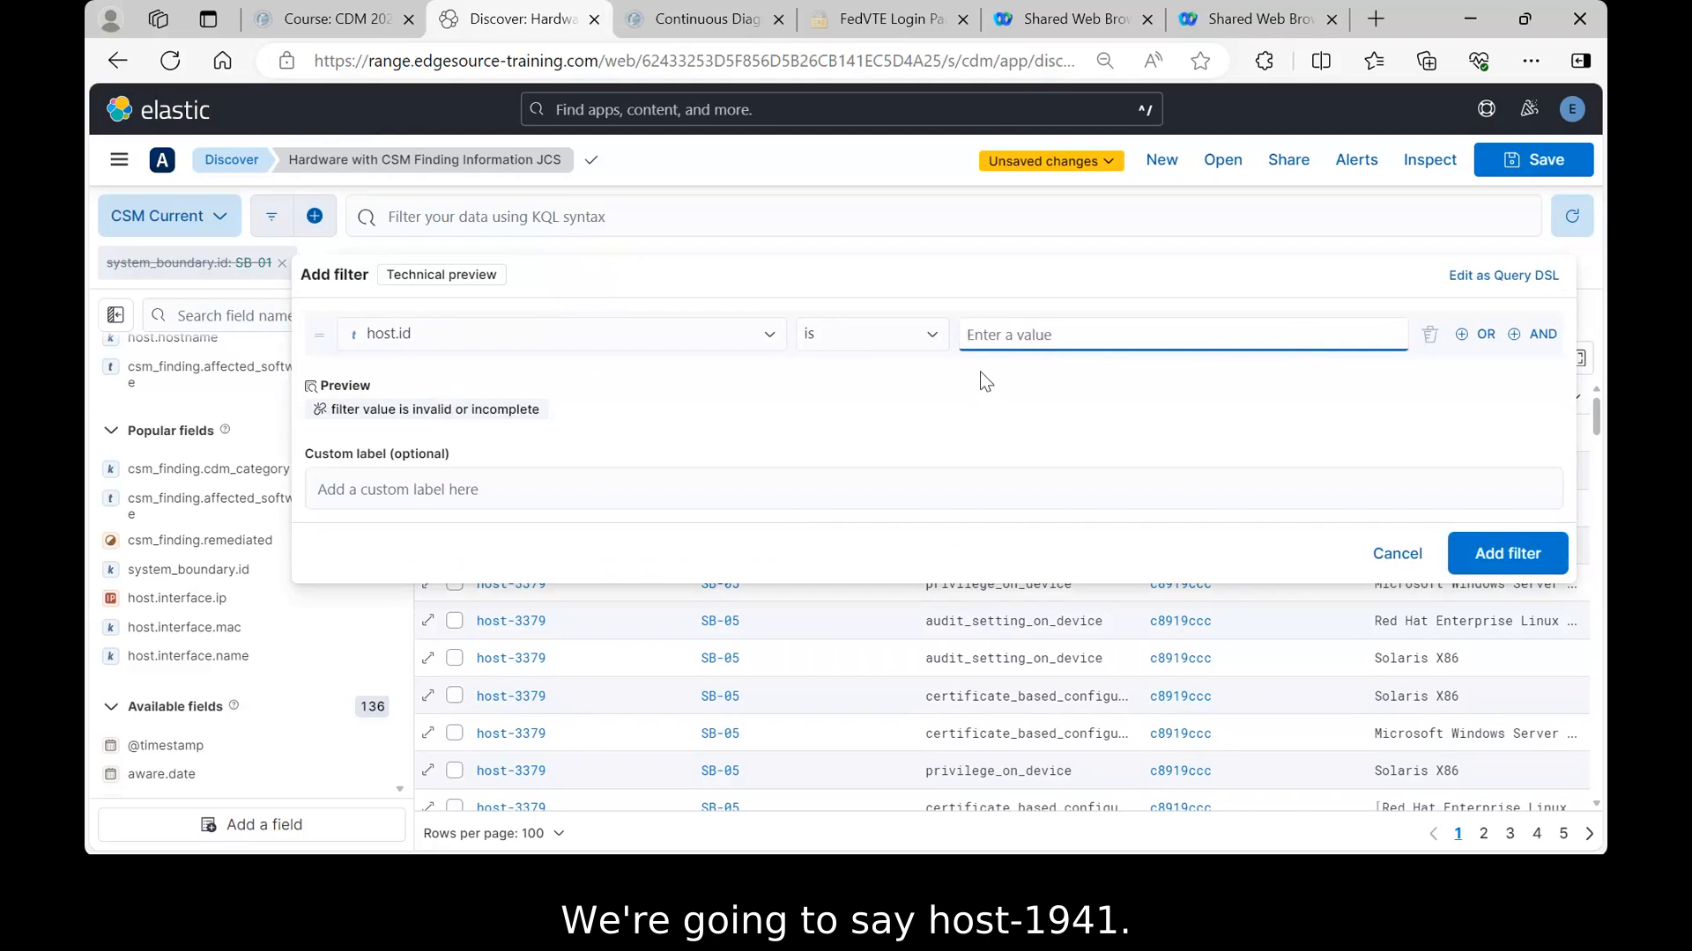
type("host")
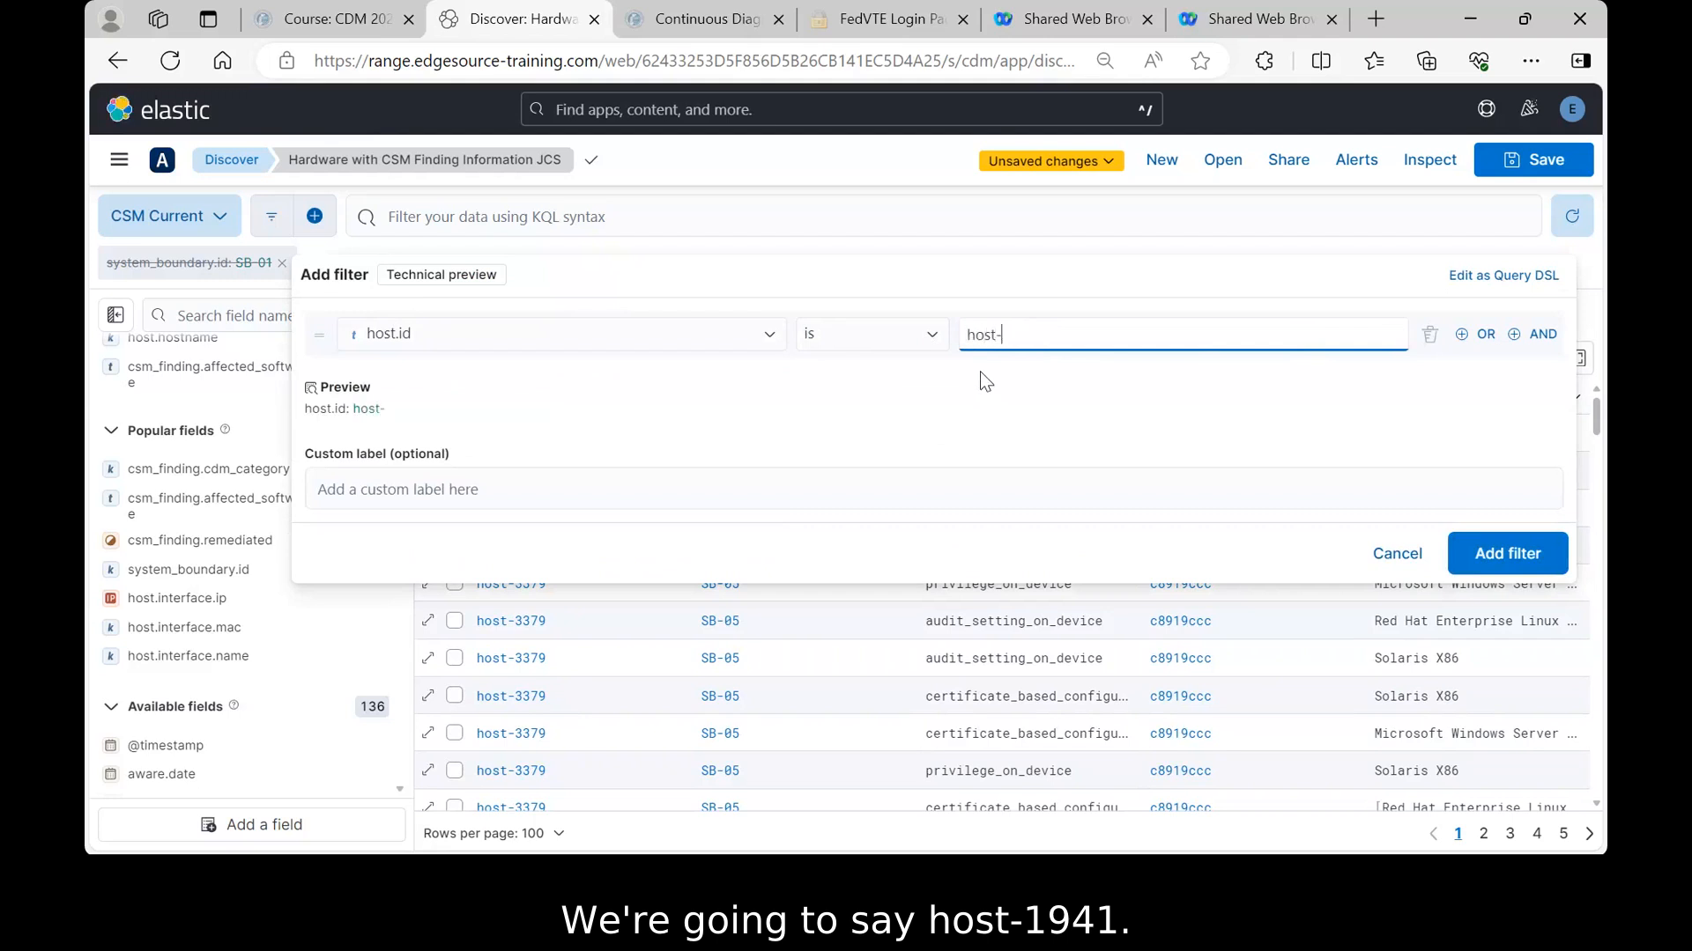
type("-1941")
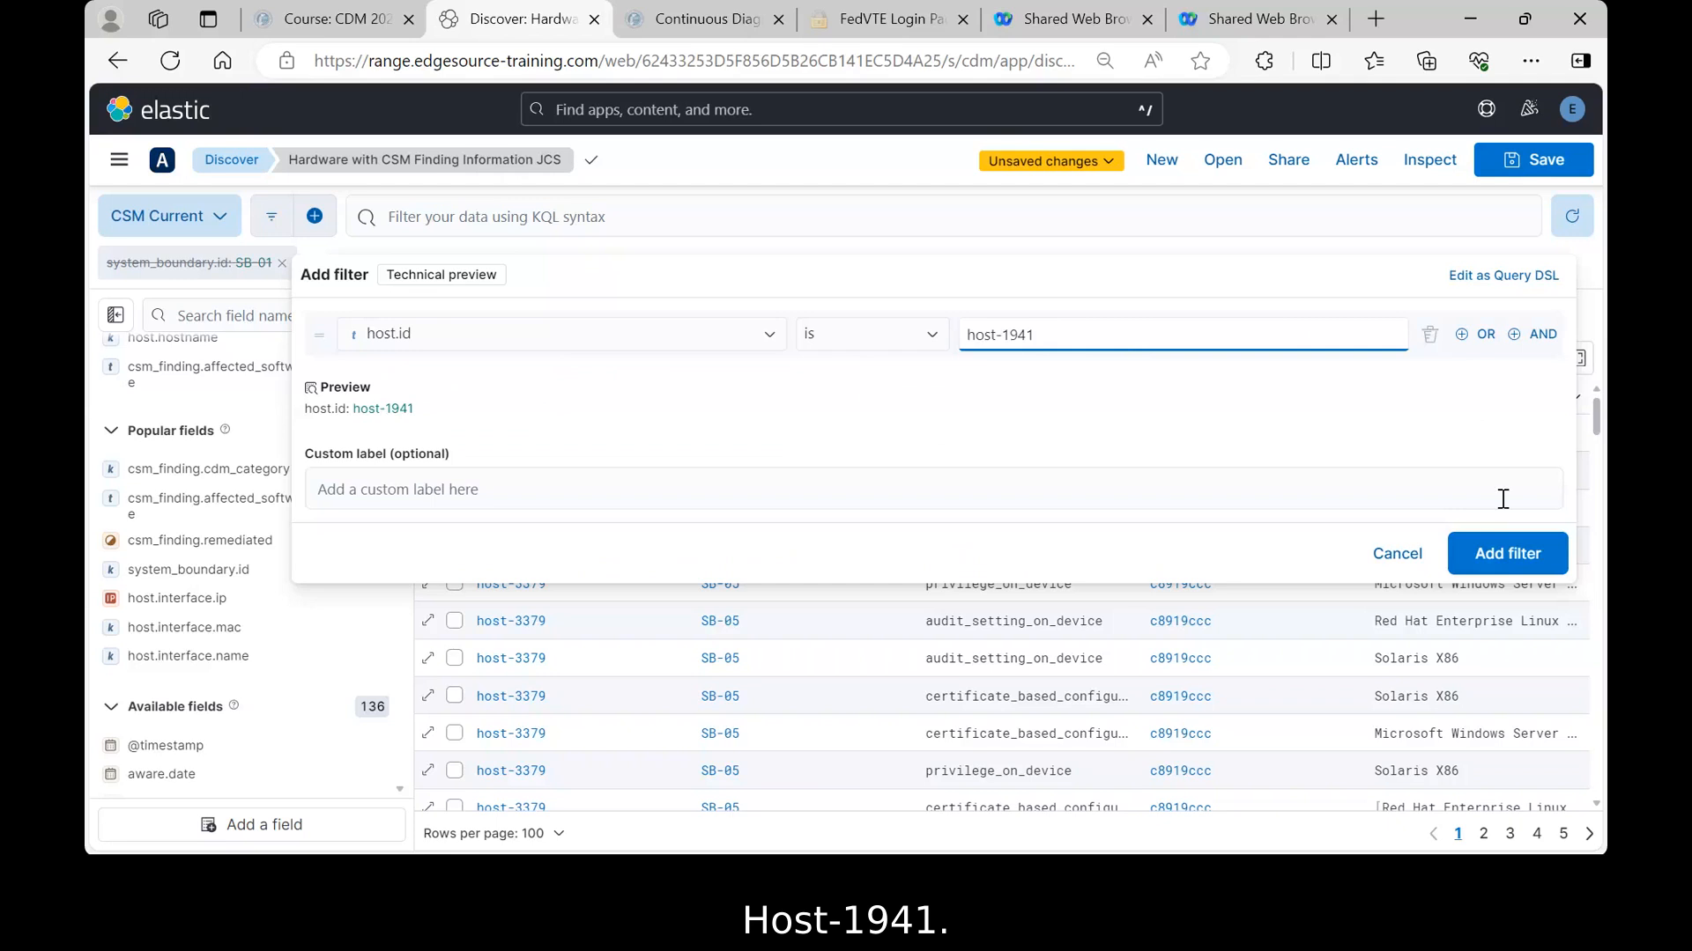
left_click(1506, 555)
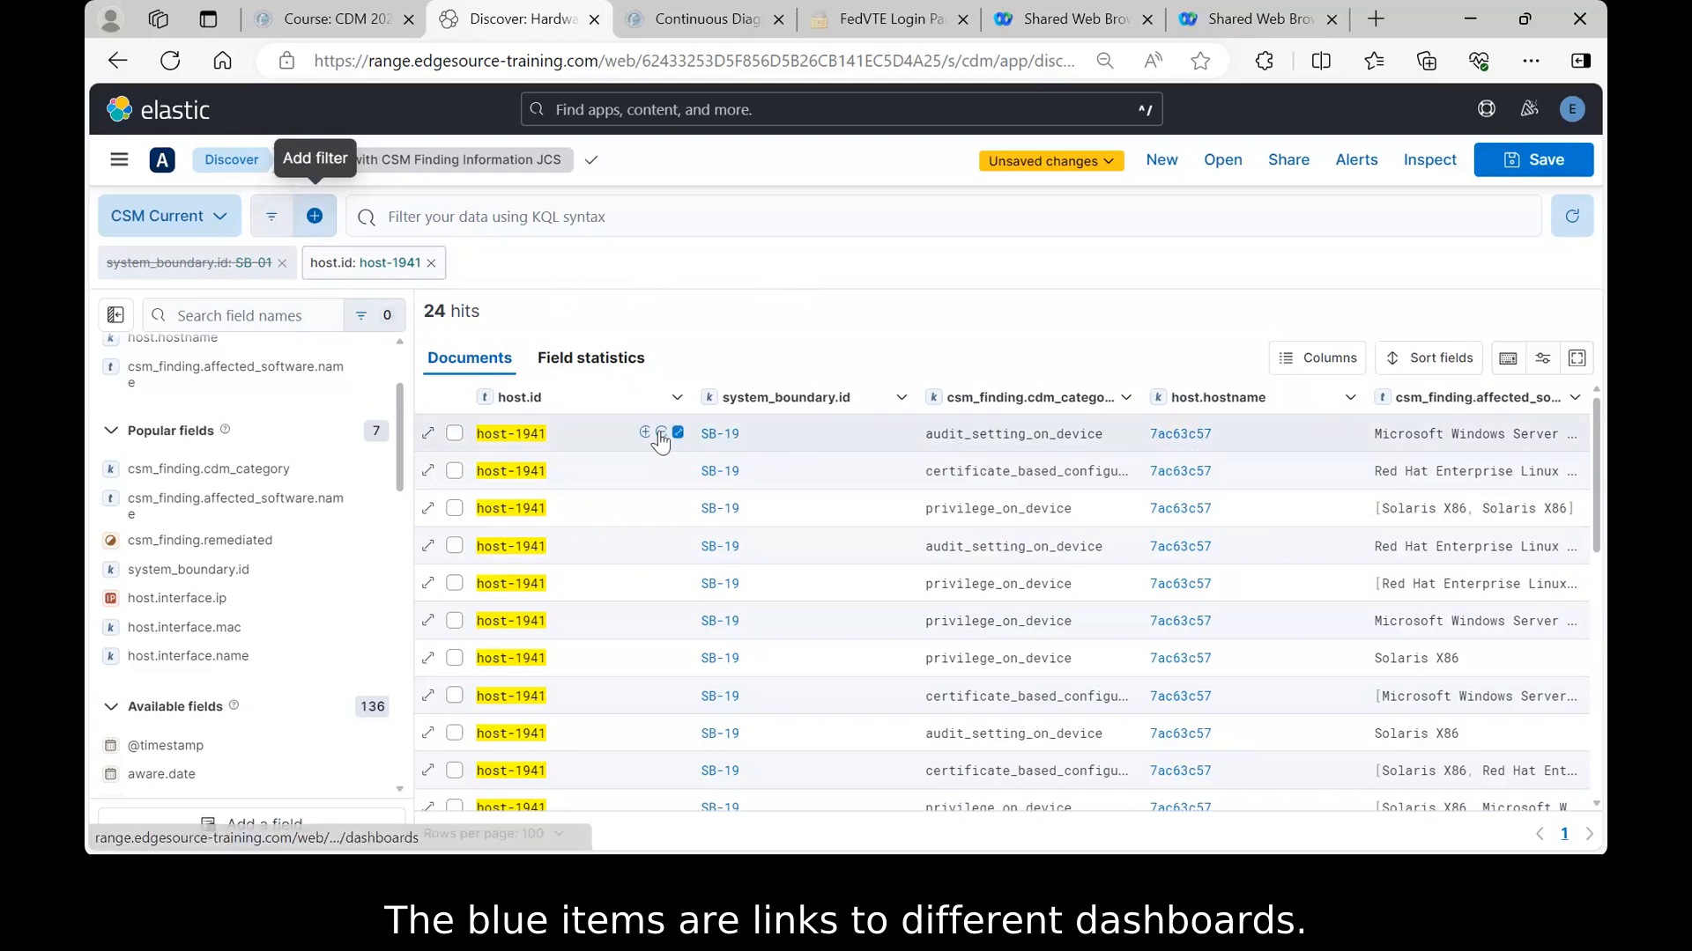
- Open the Hardware Asset Details dashboard for host-1941 and set its time range to Last 1 year
left_click(509, 437)
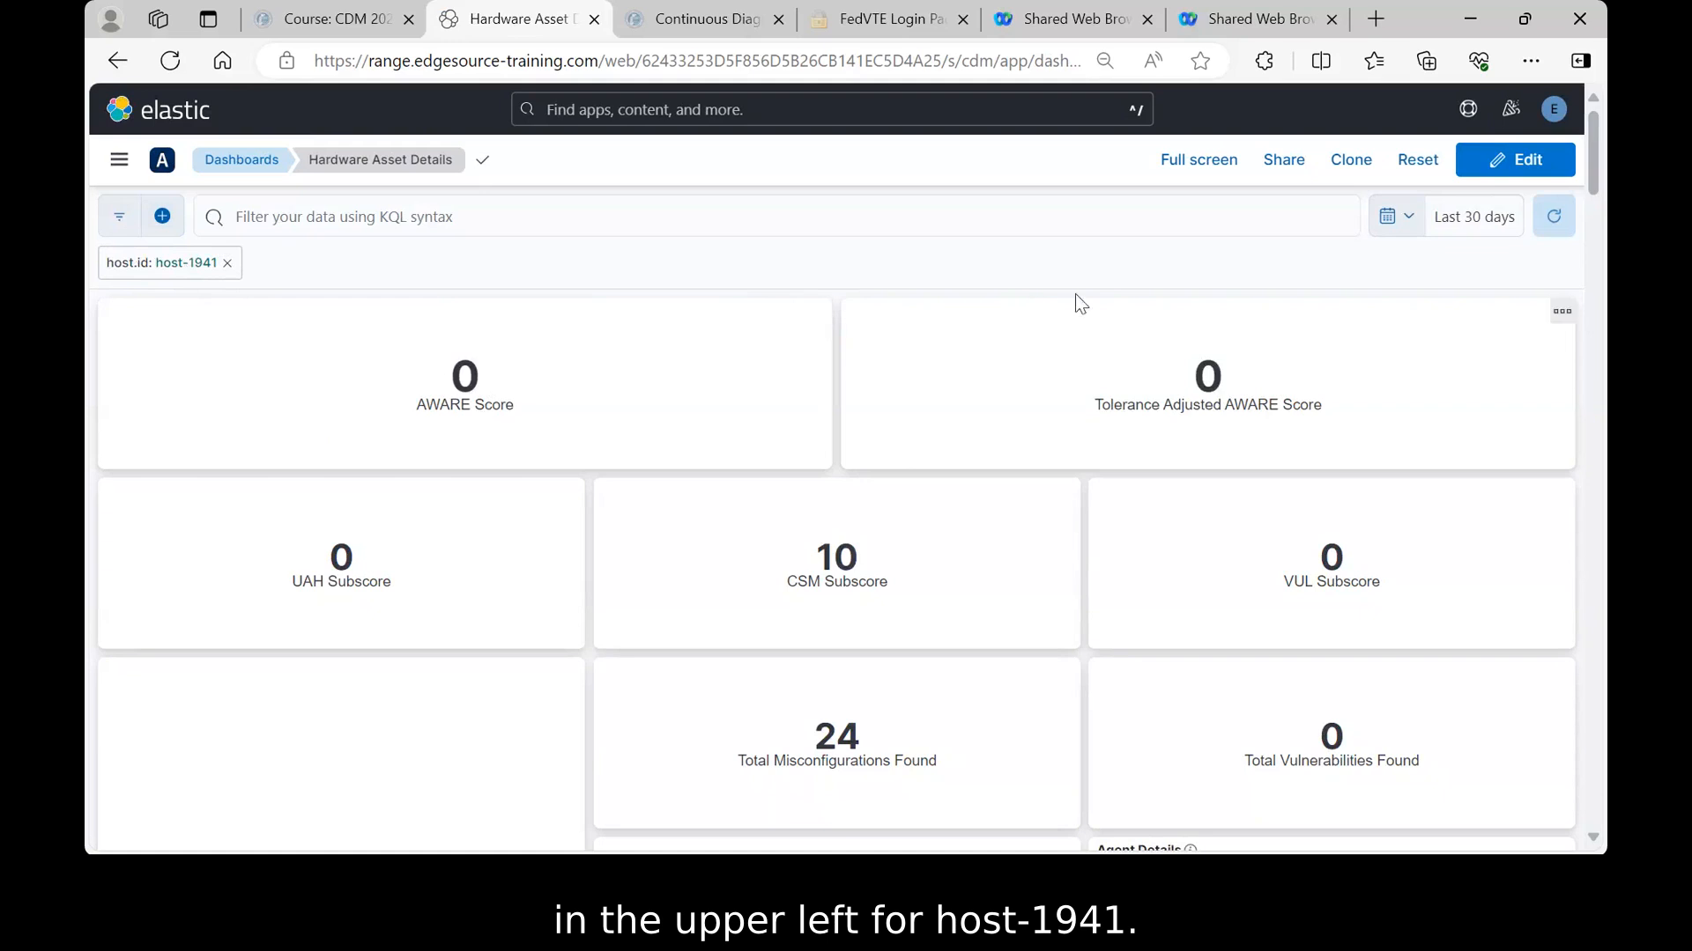
left_click(1407, 222)
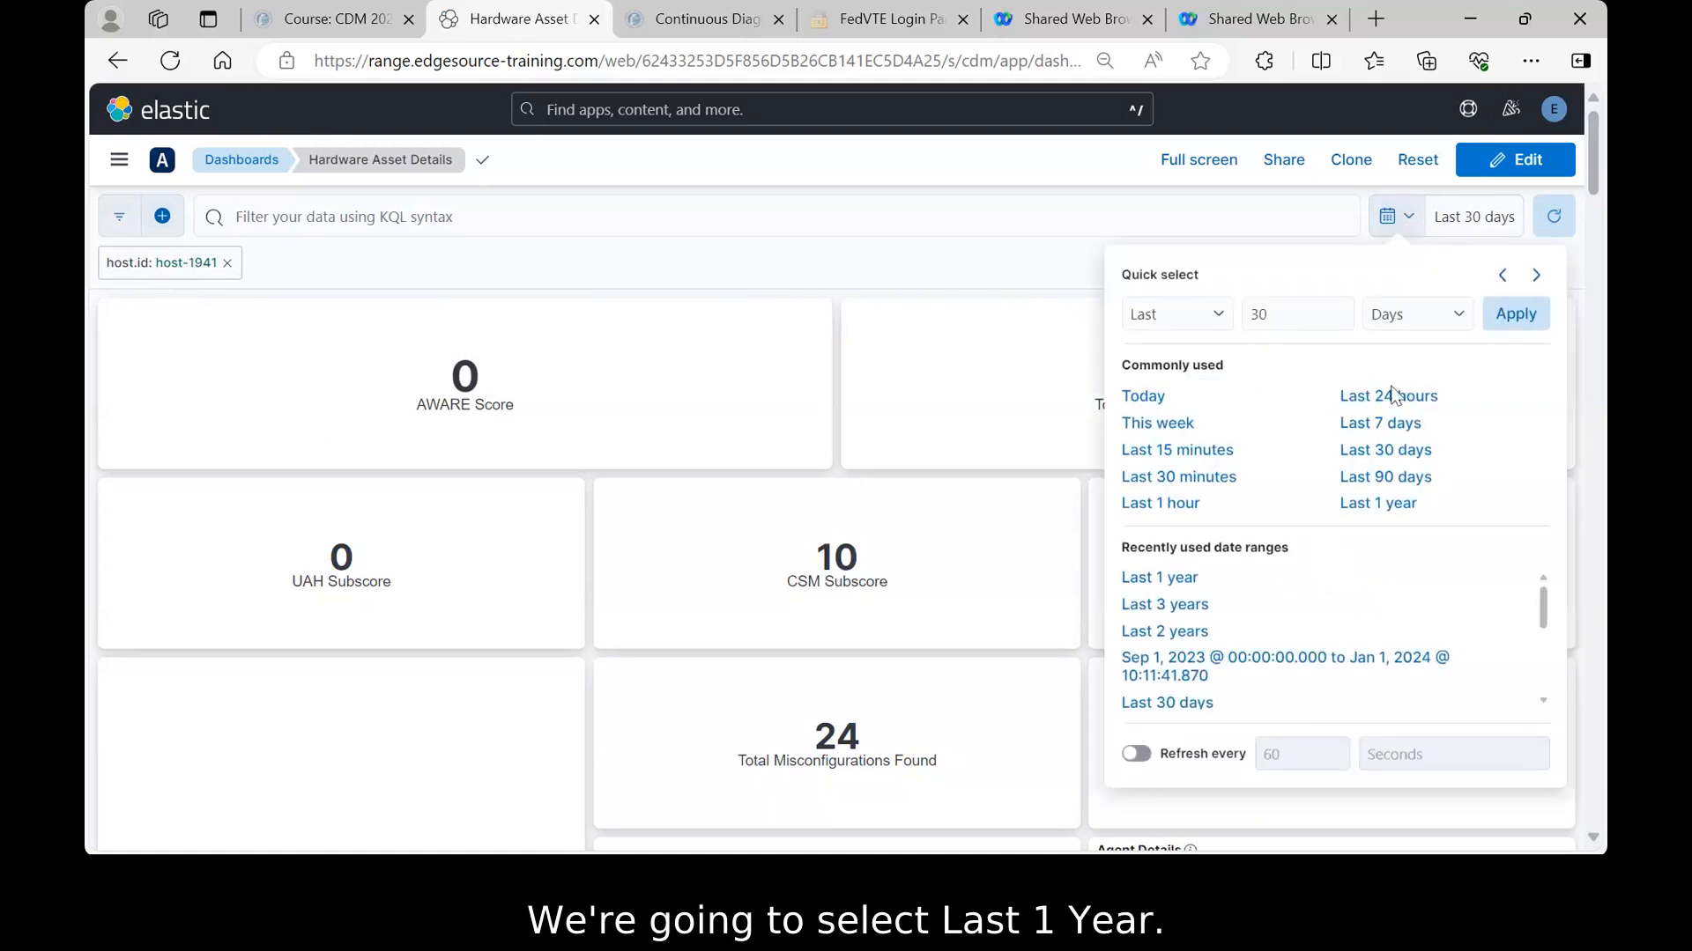
left_click(1372, 510)
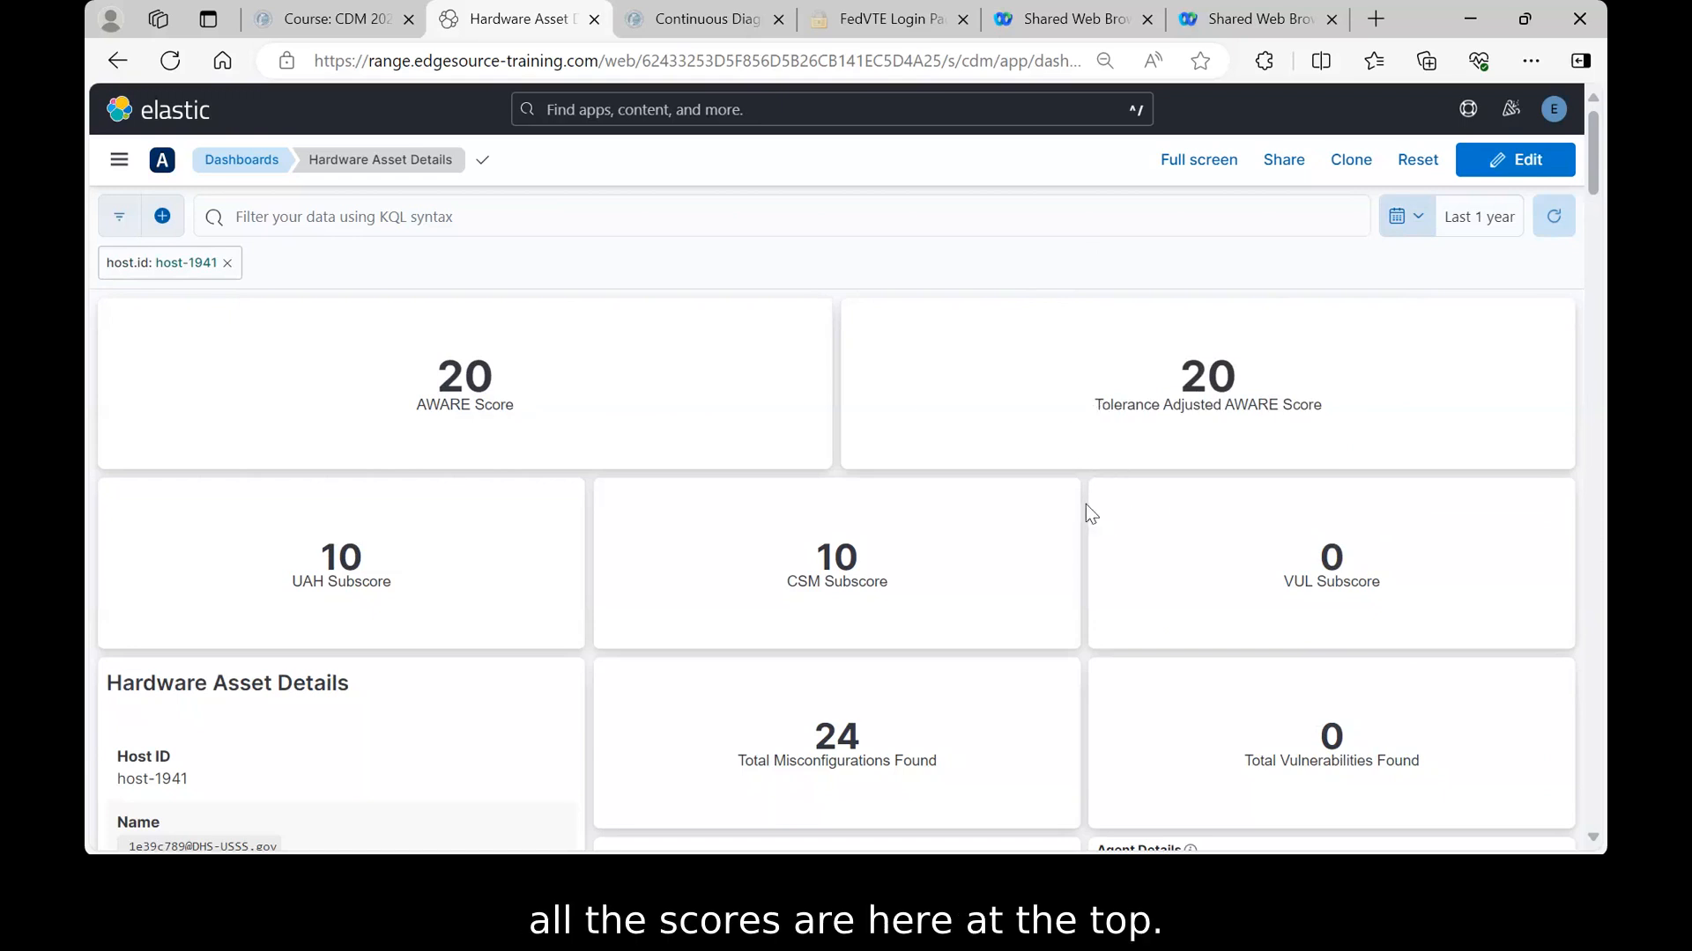
- Examine host-1941's scores, asset, system and agent details, identifiers, and the List of Tools and Sensors on the dashboard
scroll(1086, 504, "down", 1)
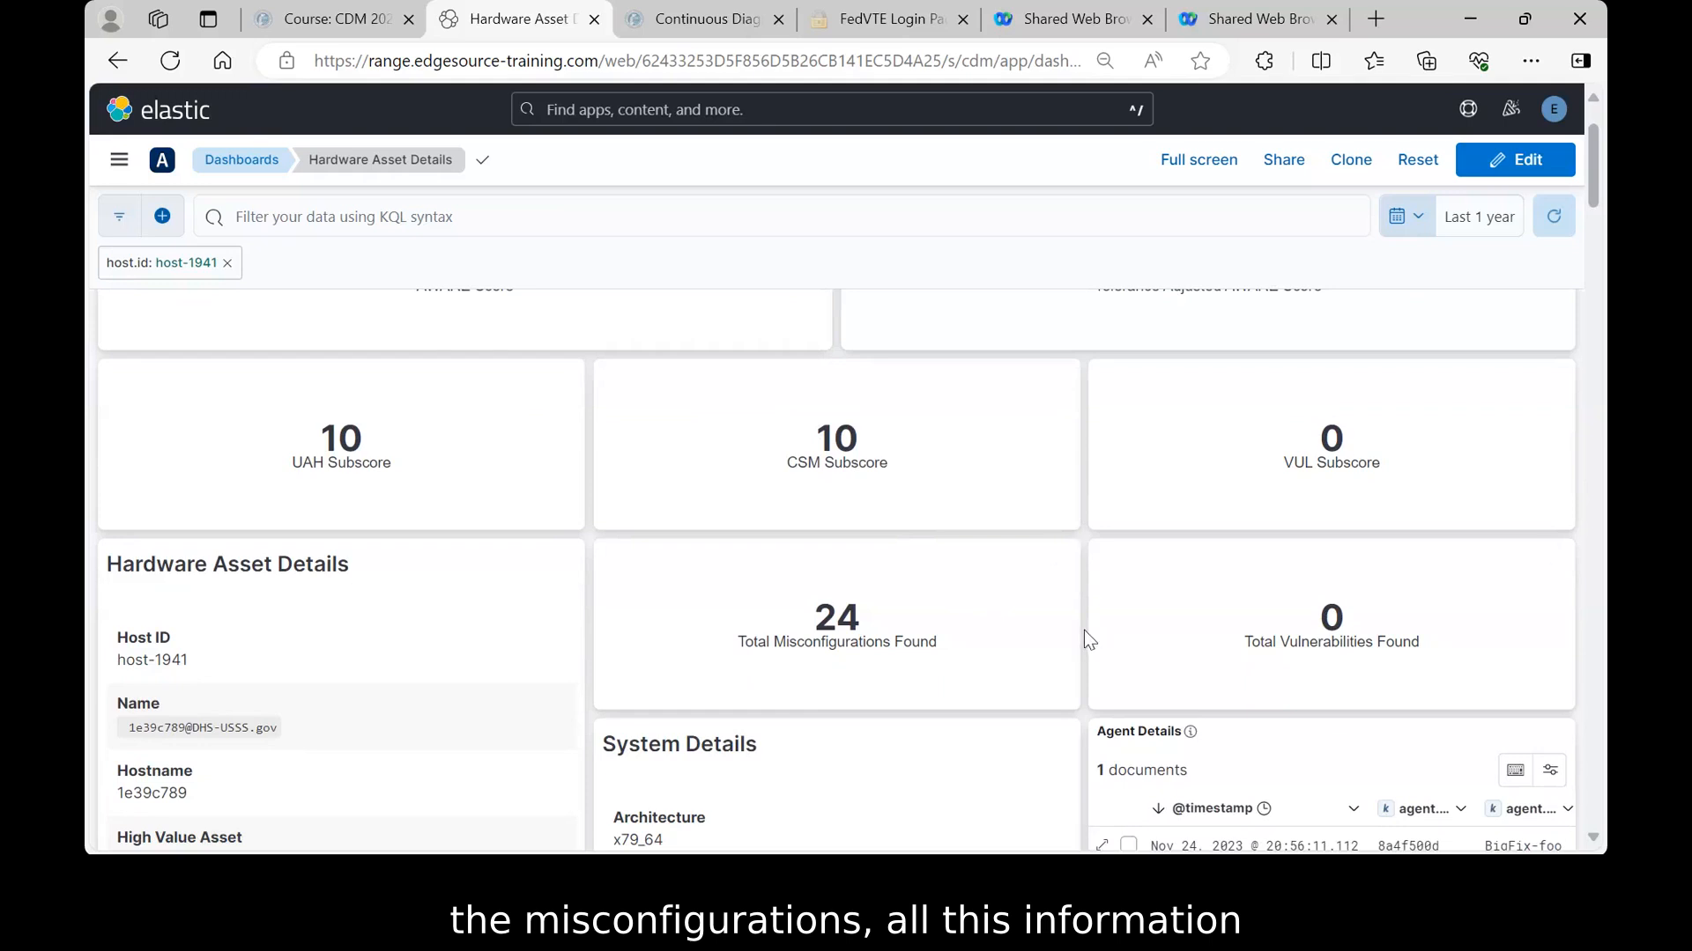
scroll(1084, 631, "up", 1)
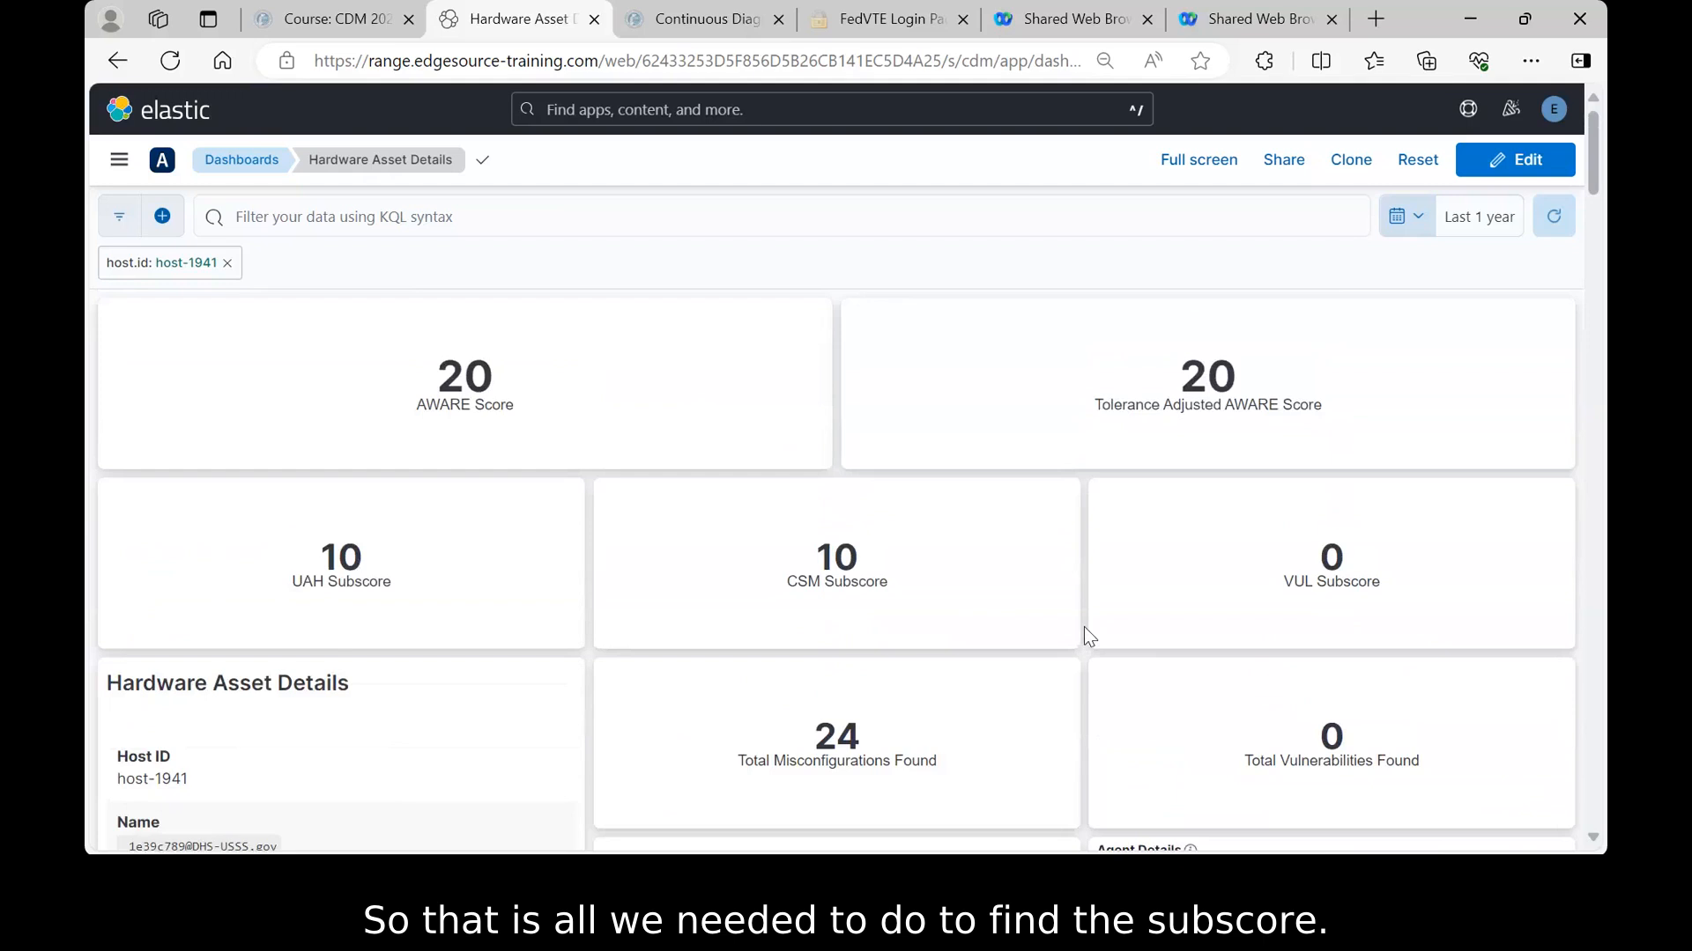
scroll(1090, 635, "down", 1)
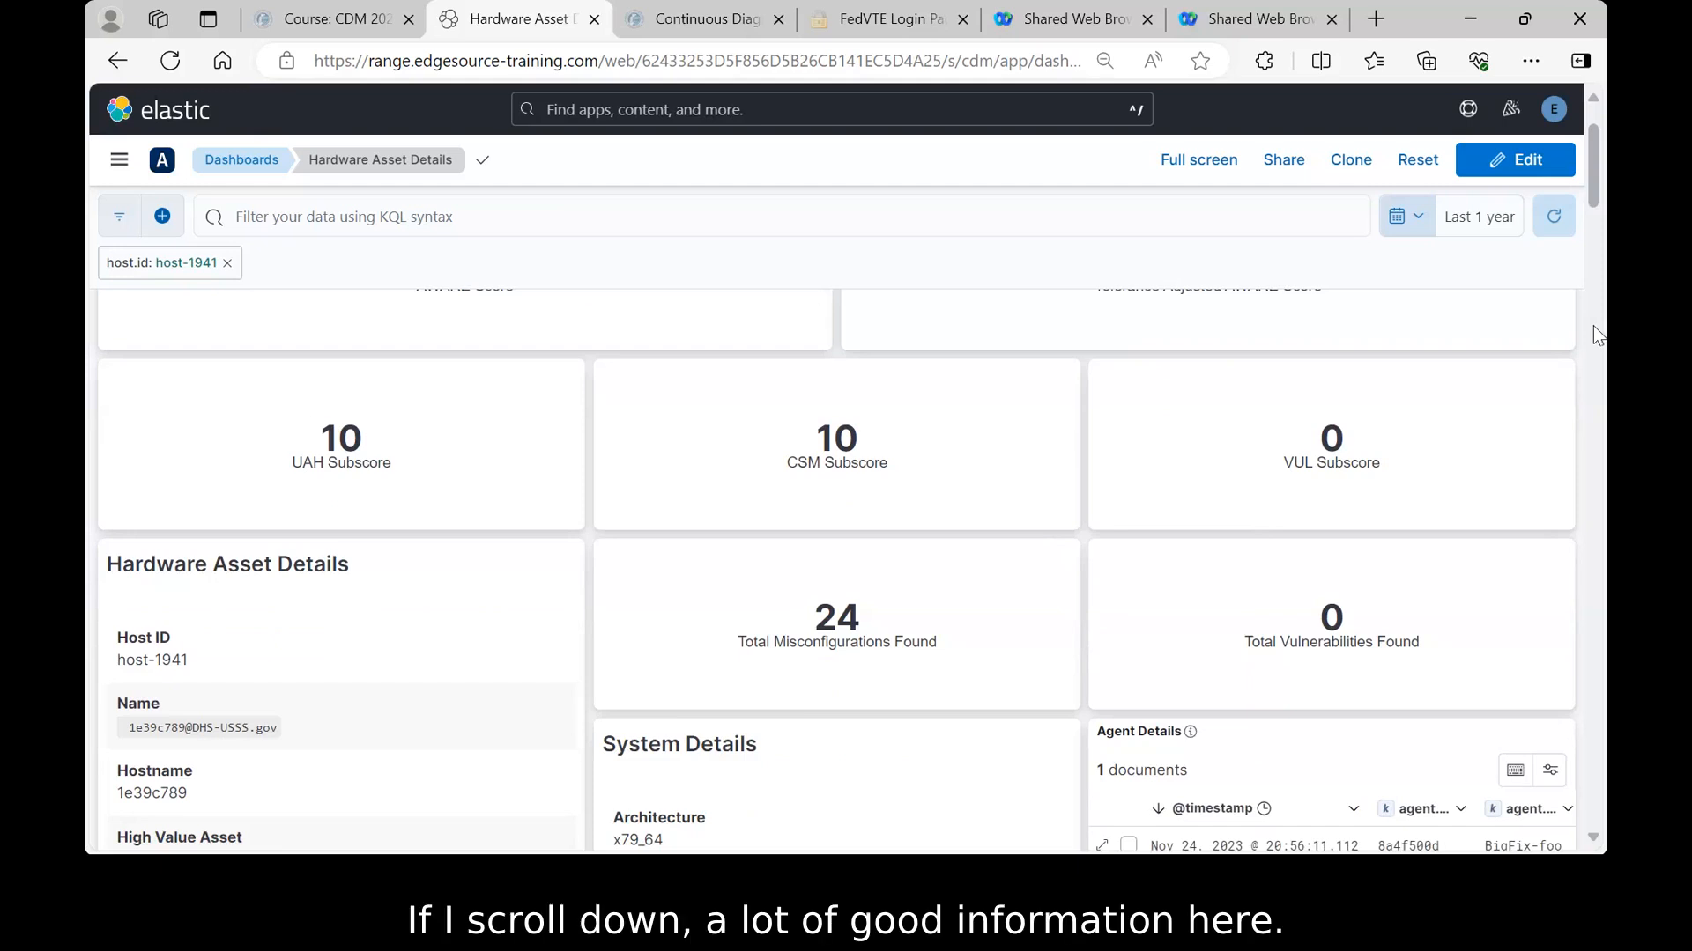
scroll(1593, 325, "down", 7)
scroll(1593, 325, "up", 5)
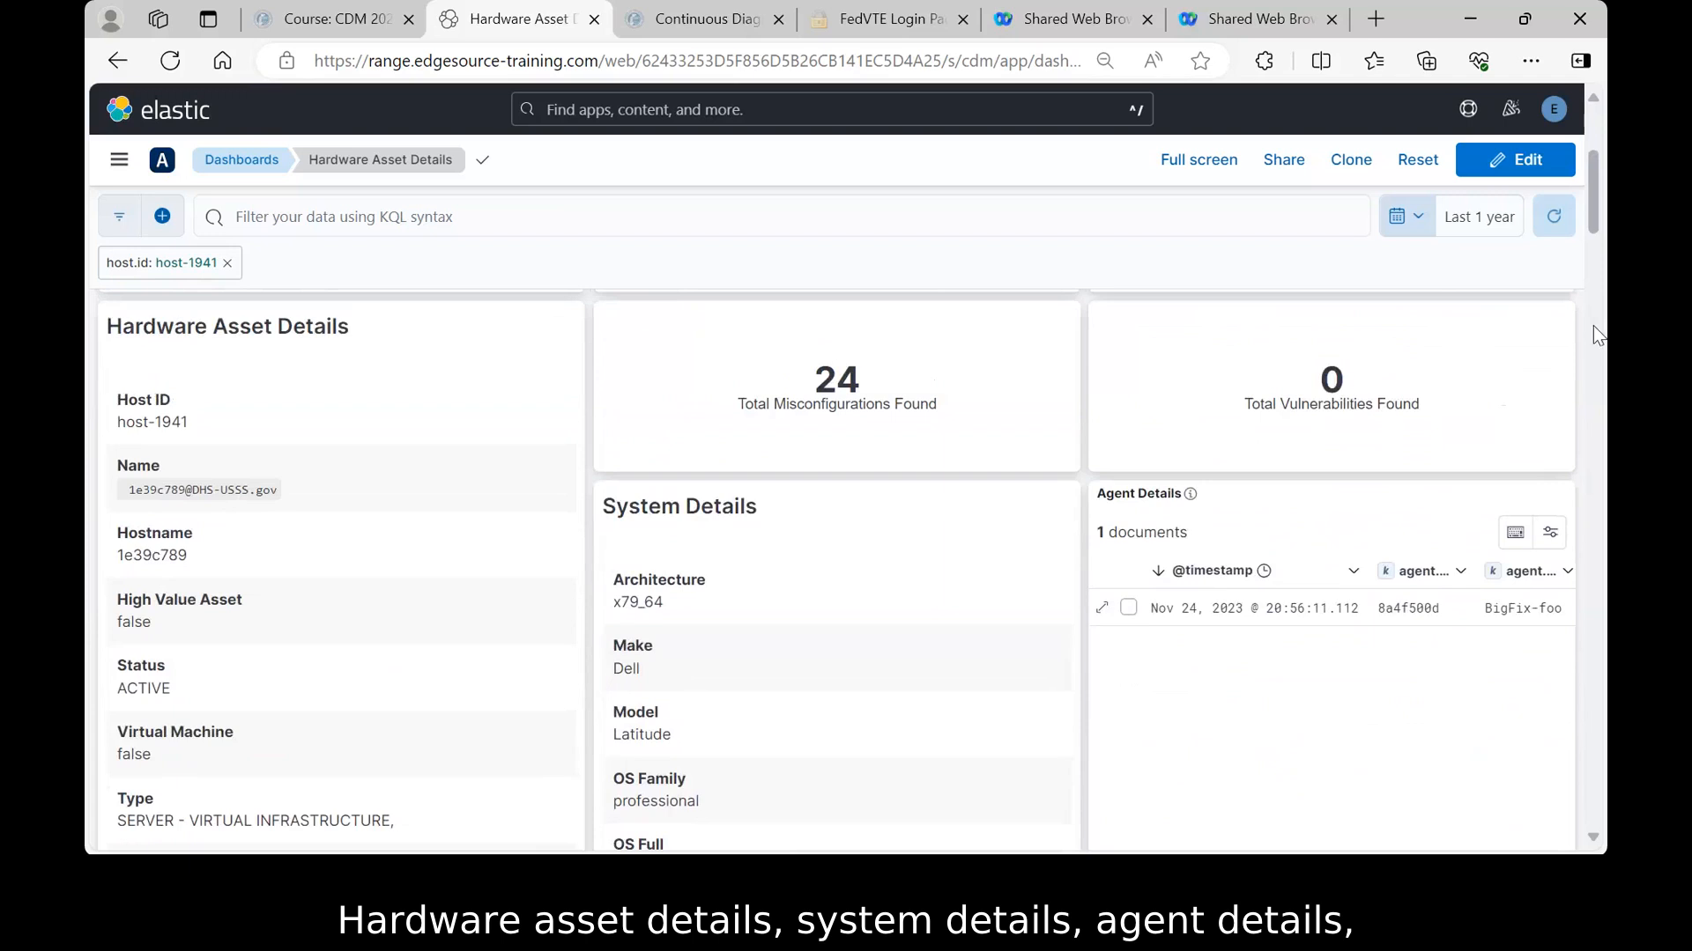
scroll(1592, 325, "down", 5)
scroll(1593, 326, "down", 5)
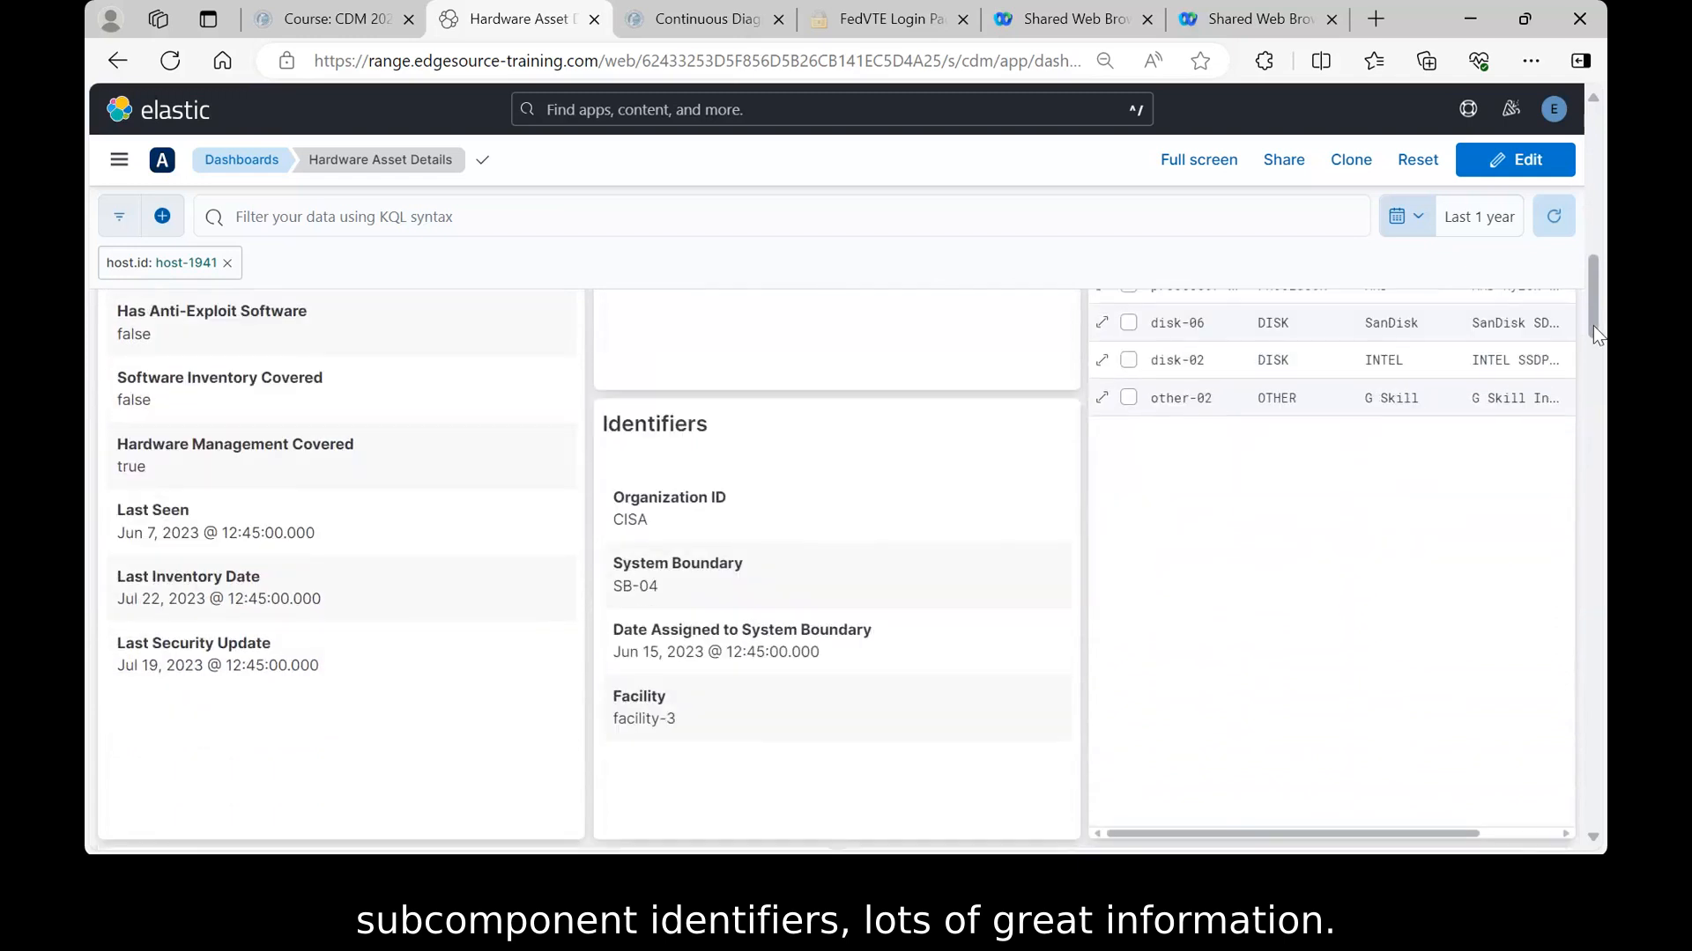
scroll(1593, 325, "down", 5)
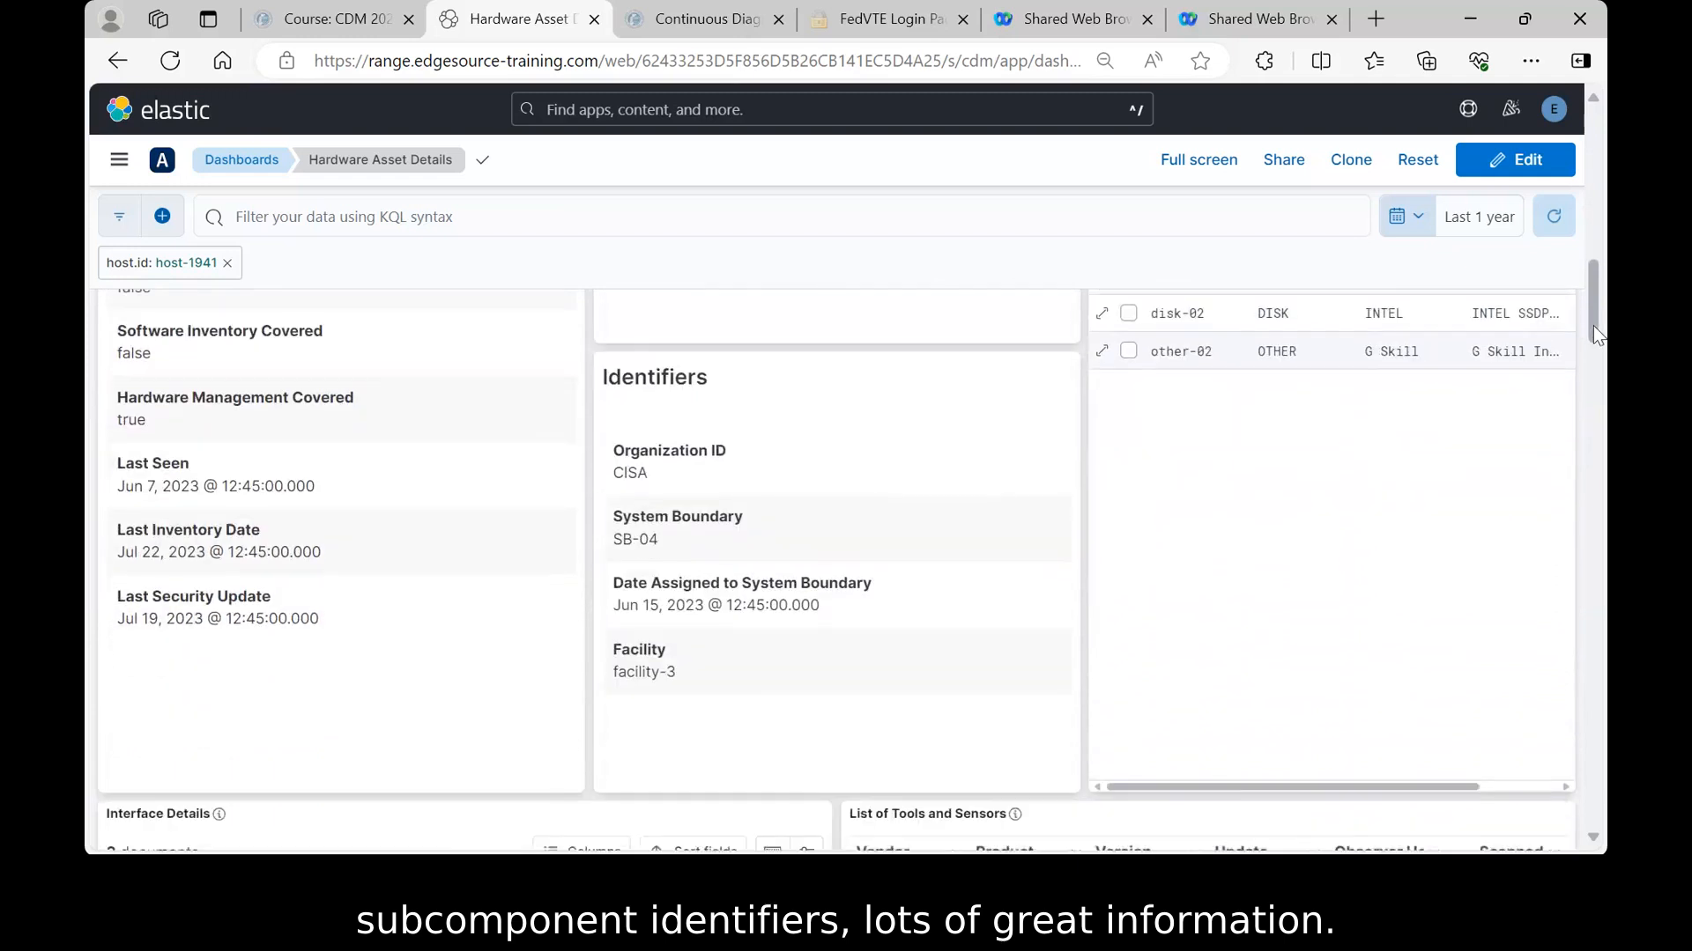
scroll(1593, 325, "down", 1)
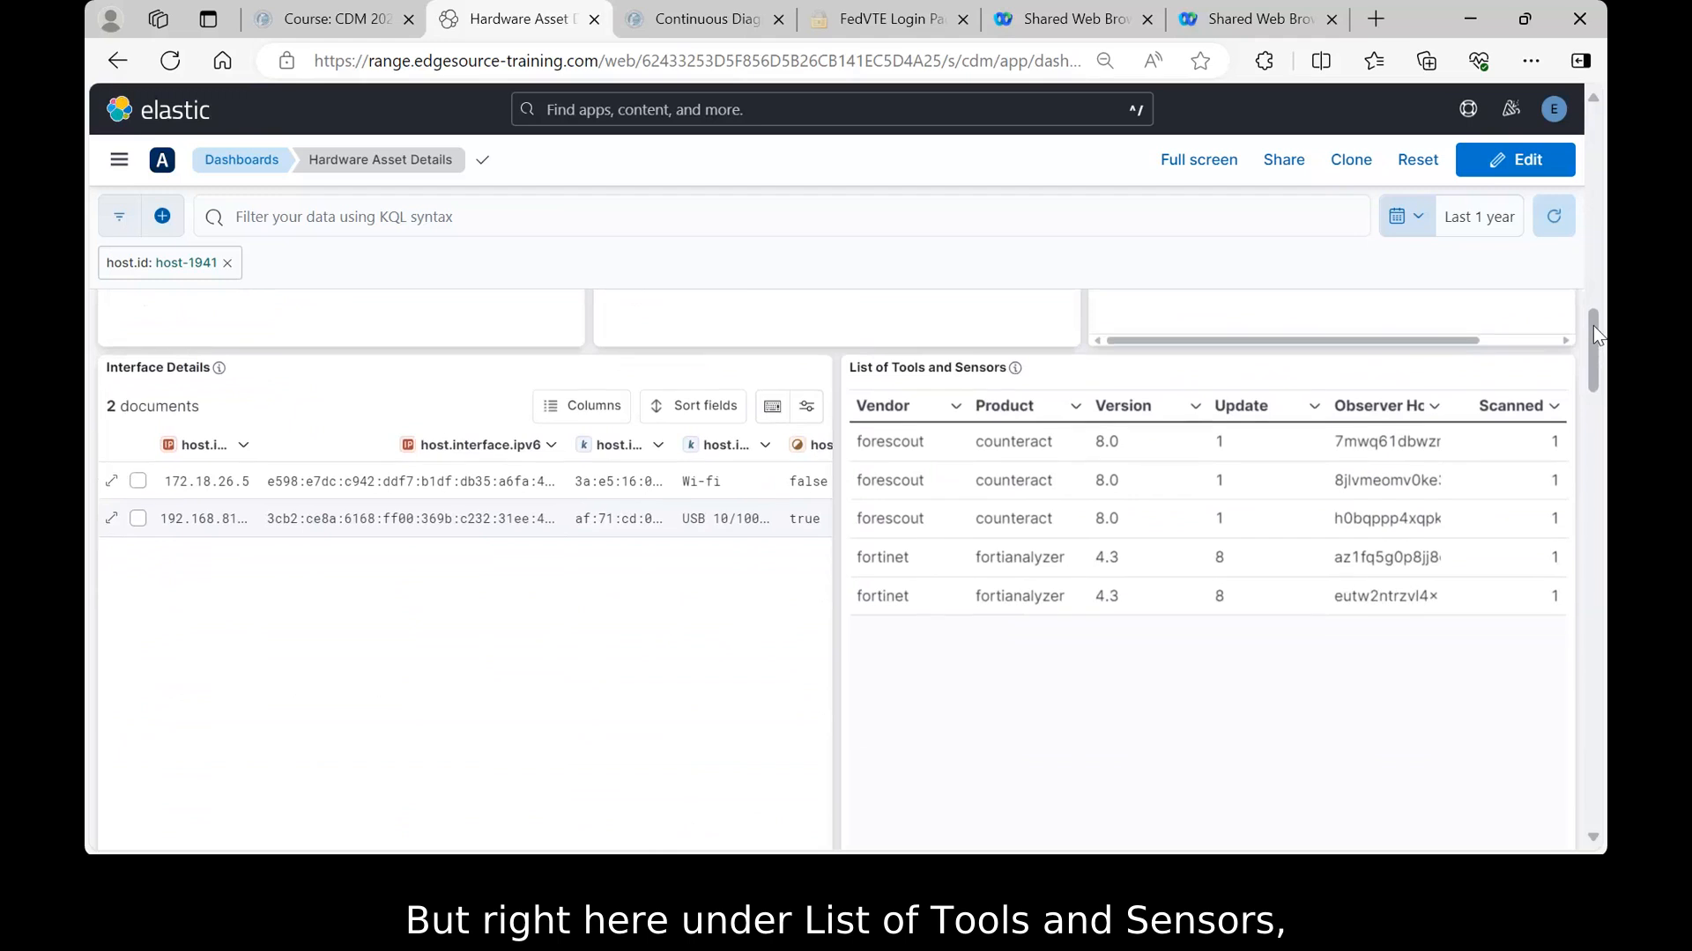
scroll(1593, 325, "up", 1)
mouse_move(933, 393)
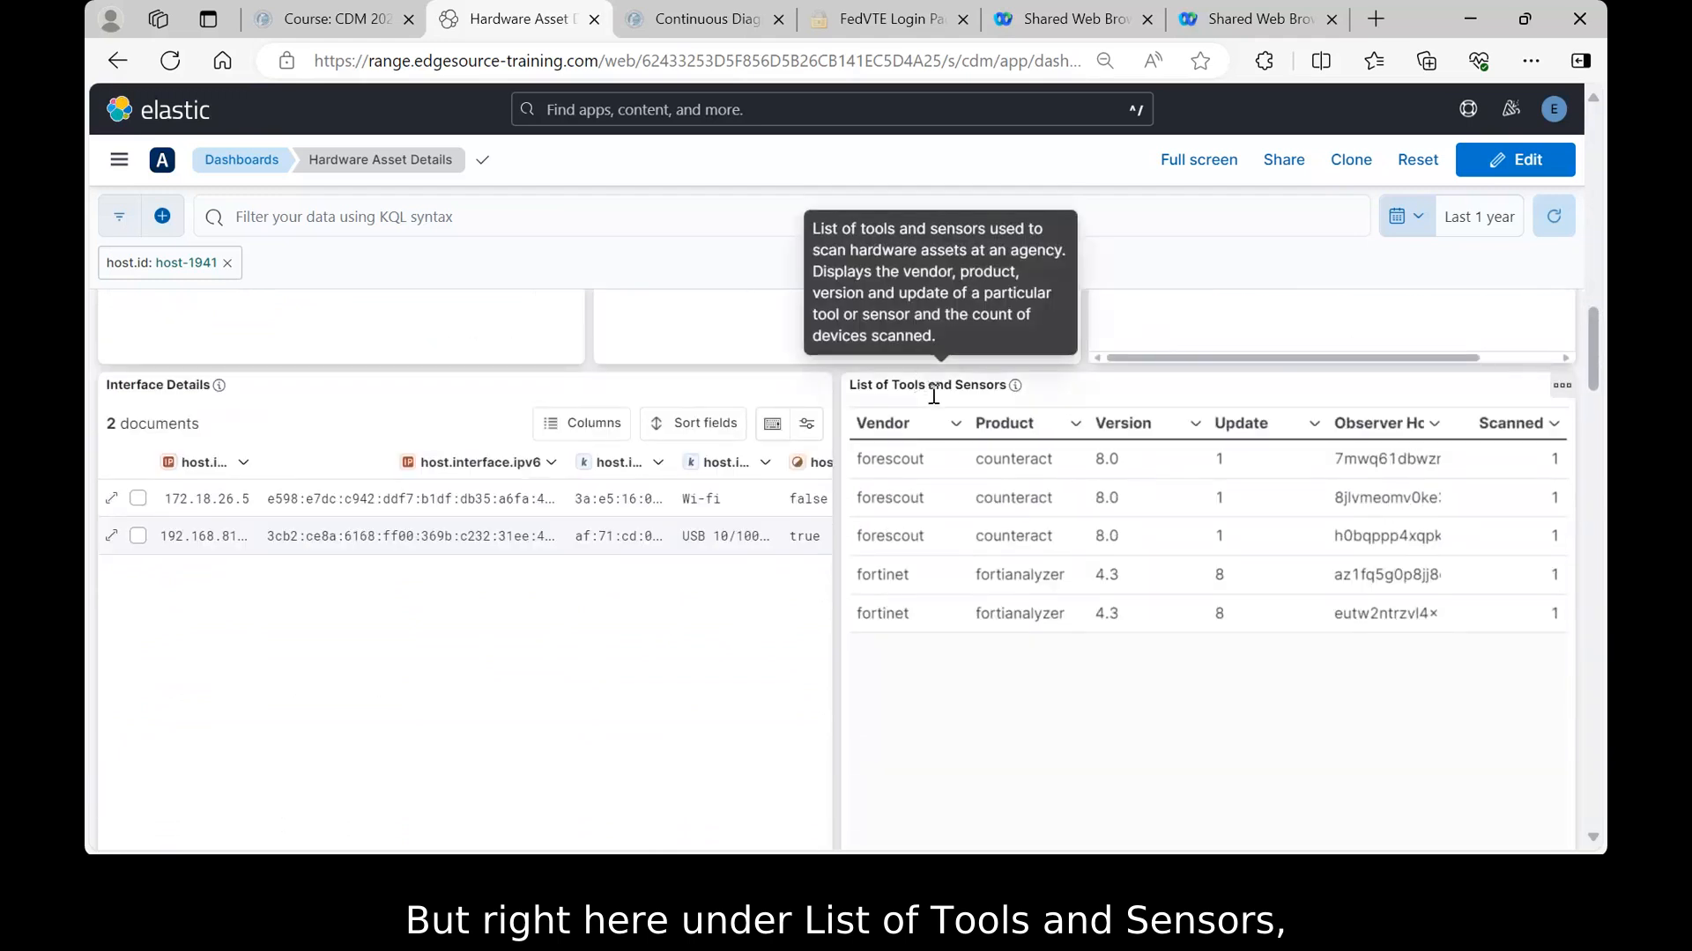